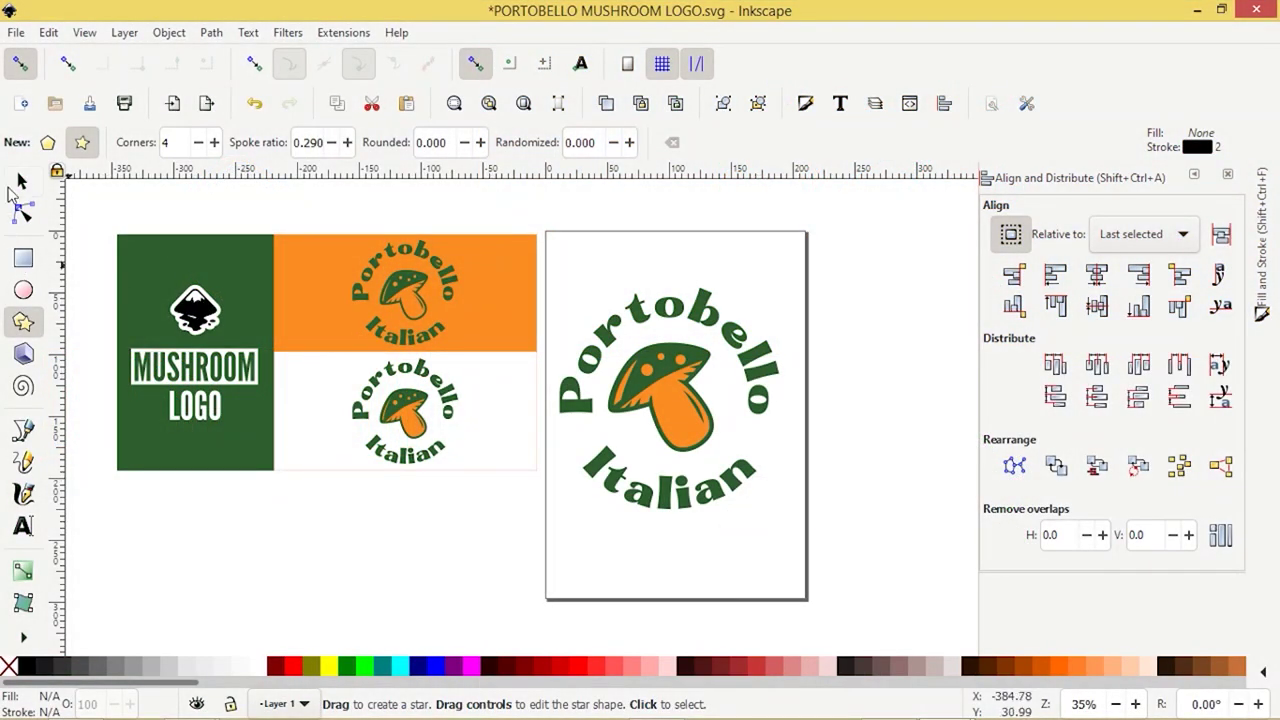
# Step: Move the large Portobello Italian logo off the page to the empty area below the sample artwork
pyautogui.click(20, 183)
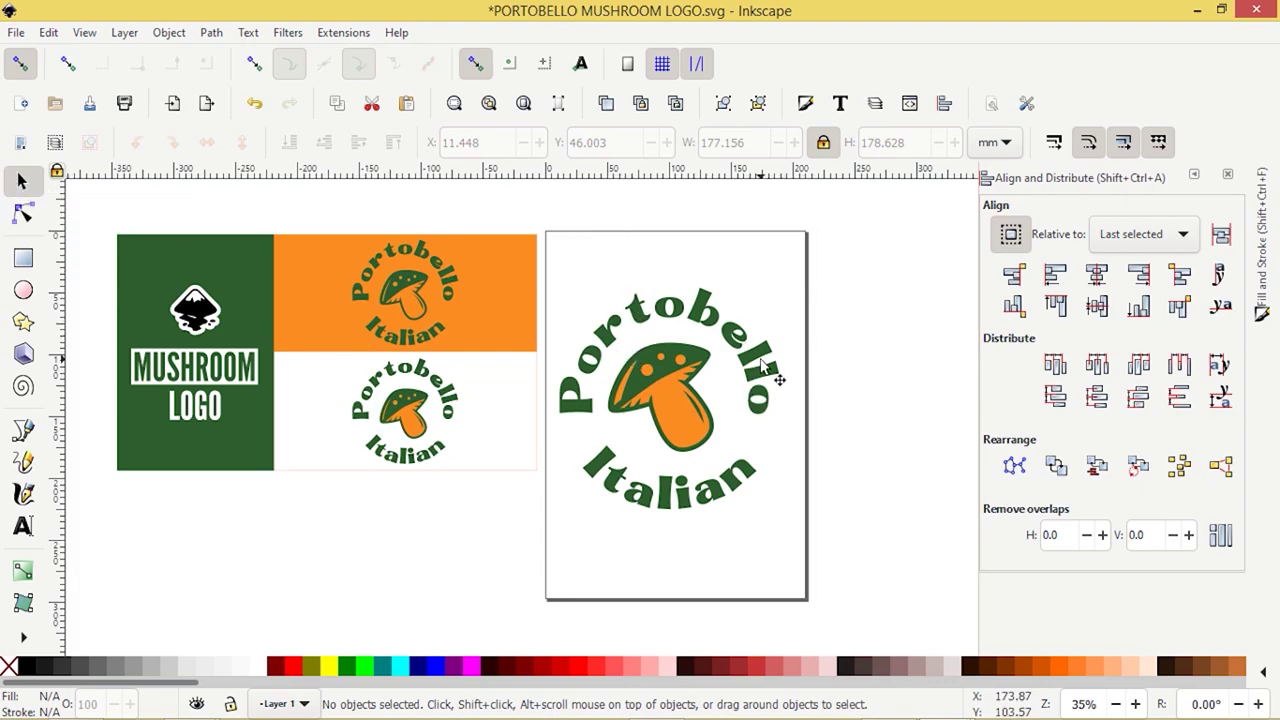
pyautogui.keyDown('ctrl'); pyautogui.scroll(-1, 770, 370); pyautogui.keyUp('ctrl')
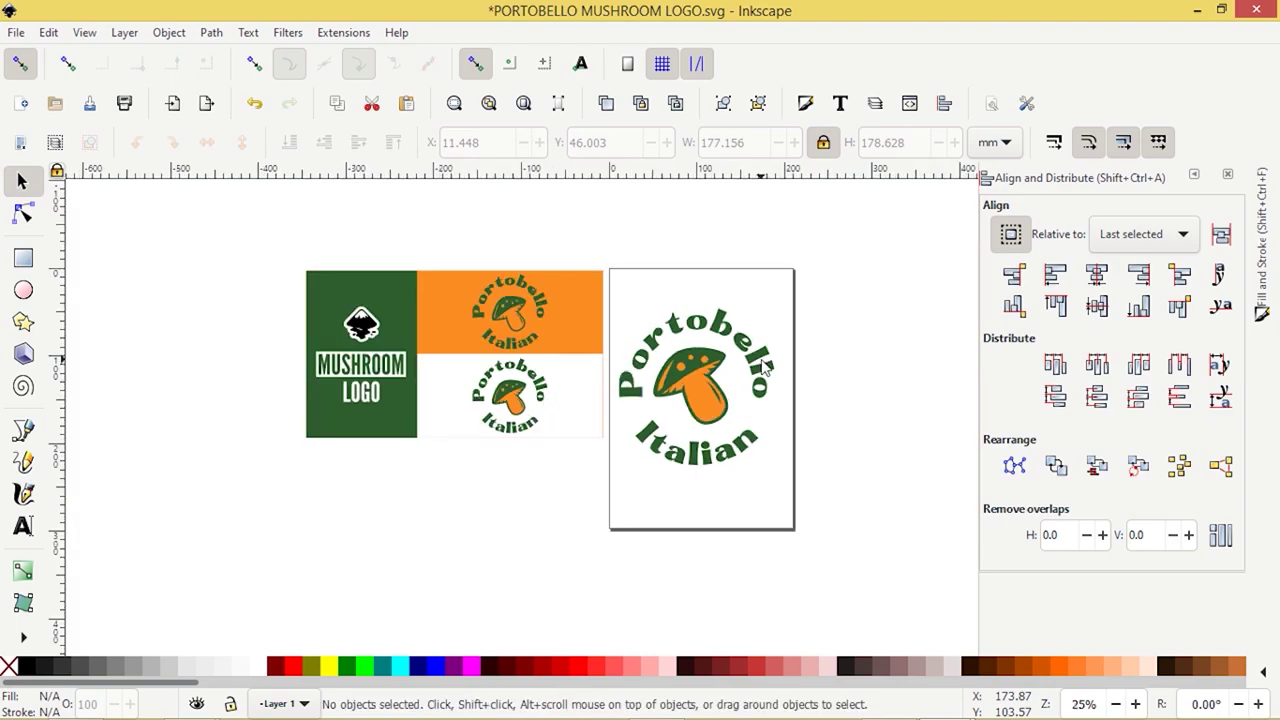
pyautogui.moveTo(855, 474); pyautogui.dragTo(608, 292)
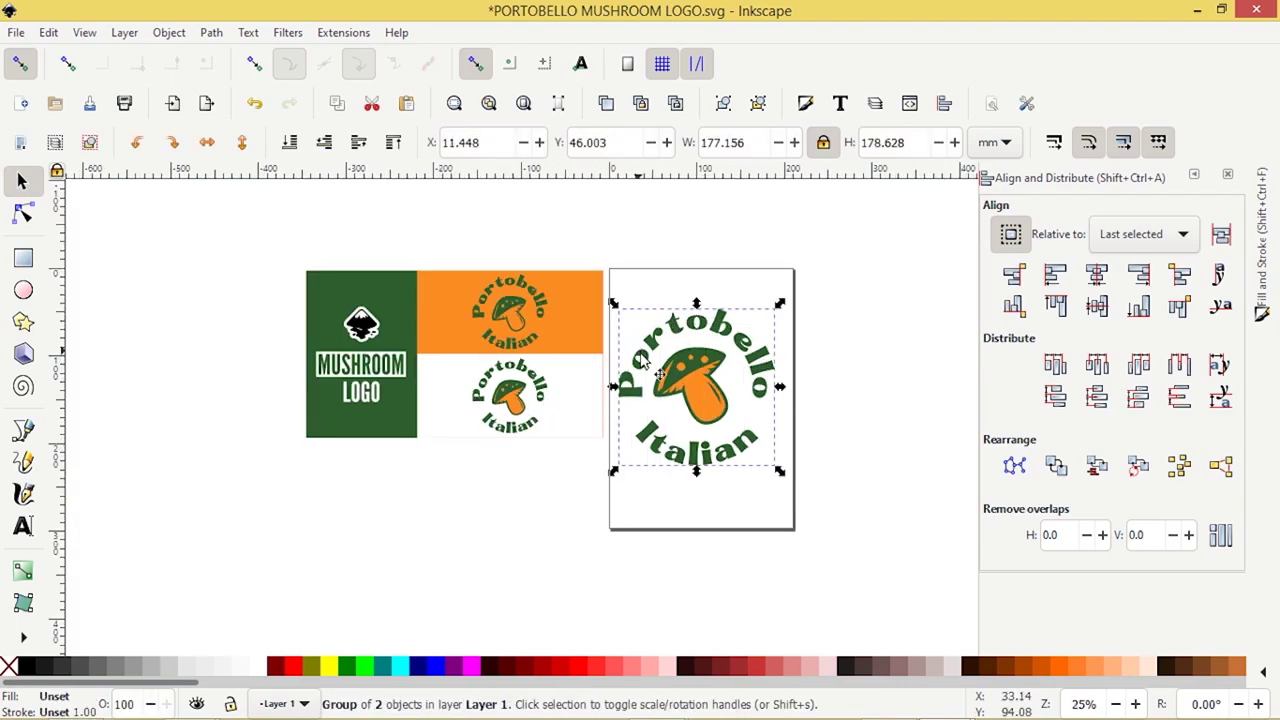
pyautogui.moveTo(670, 385); pyautogui.dragTo(326, 530)
pyautogui.keyDown('ctrl'); pyautogui.scroll(1, 732, 400); pyautogui.keyUp('ctrl')
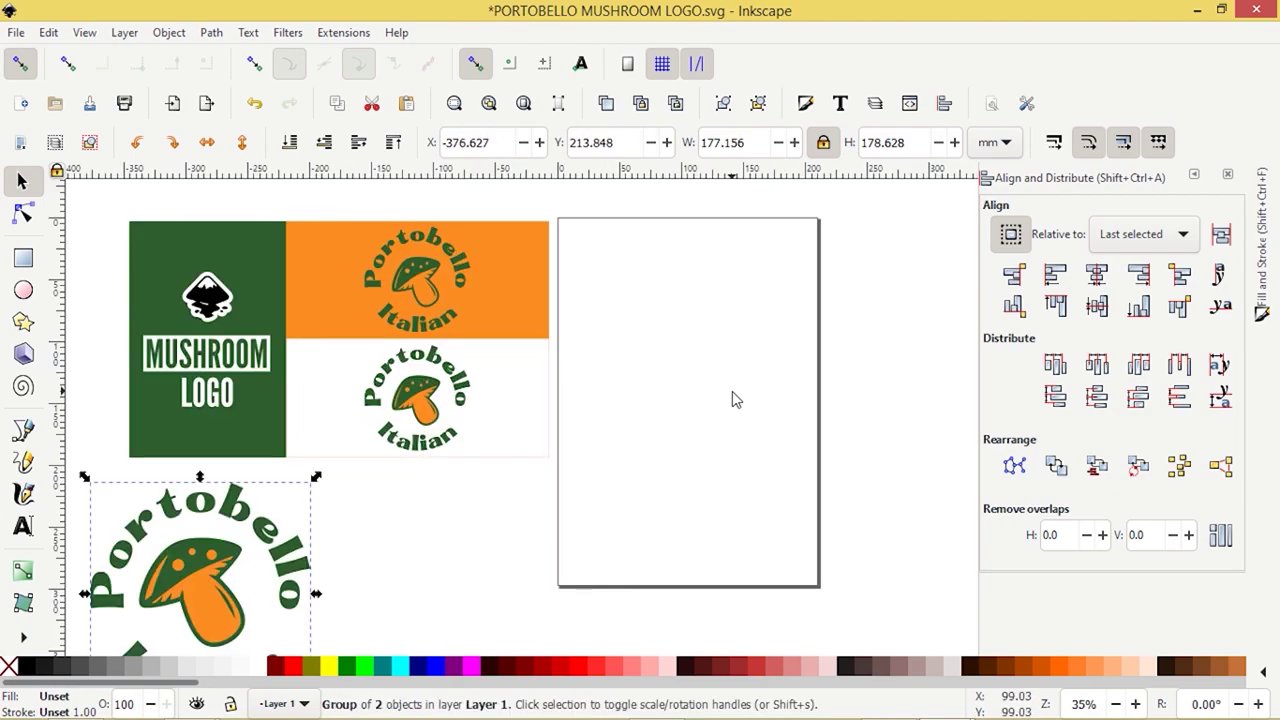
# Step: Draw an ellipse about 109 mm wide in the page's upper half and stretch its height to about 62.5 mm
pyautogui.click(24, 290)
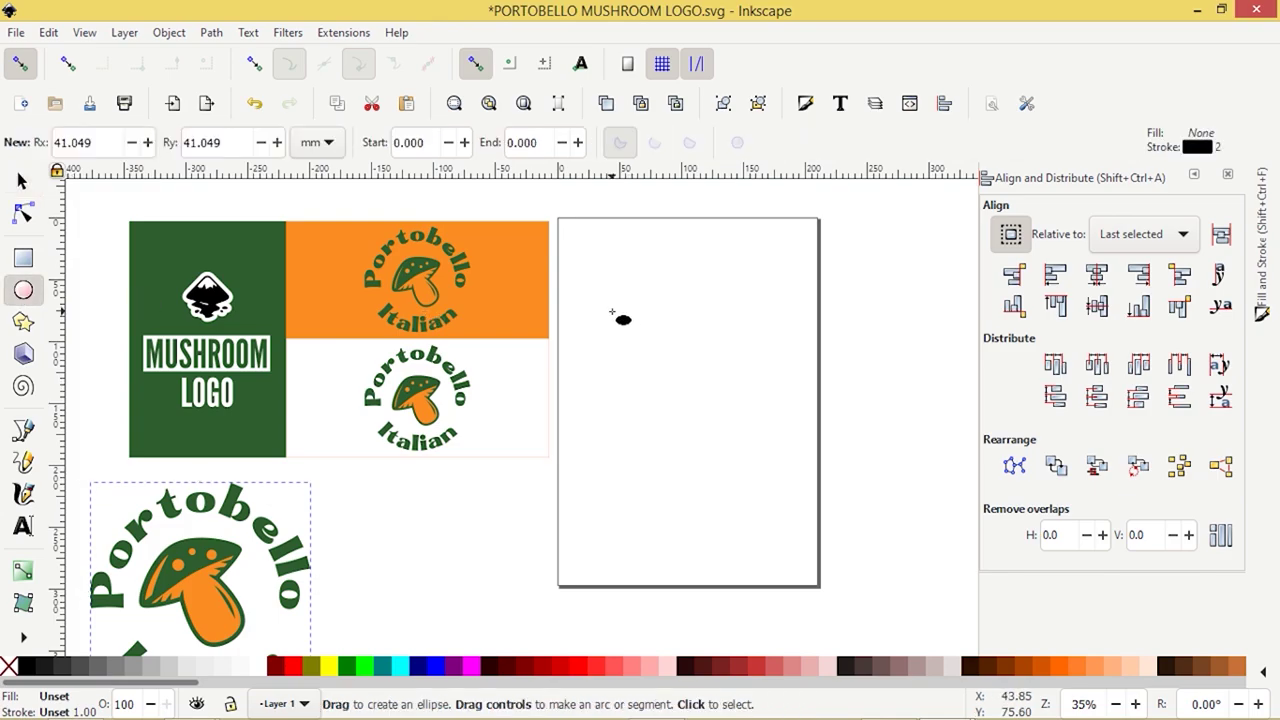
pyautogui.moveTo(610, 311); pyautogui.dragTo(745, 379)
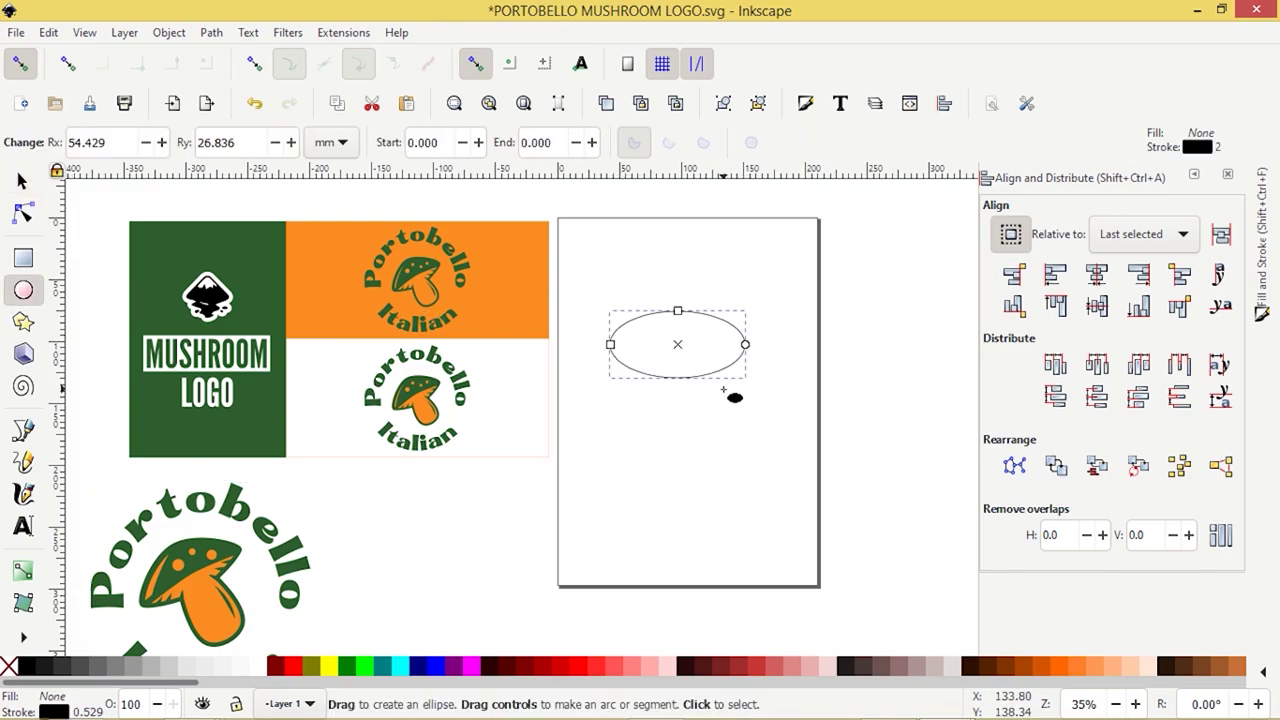
pyautogui.click(22, 180)
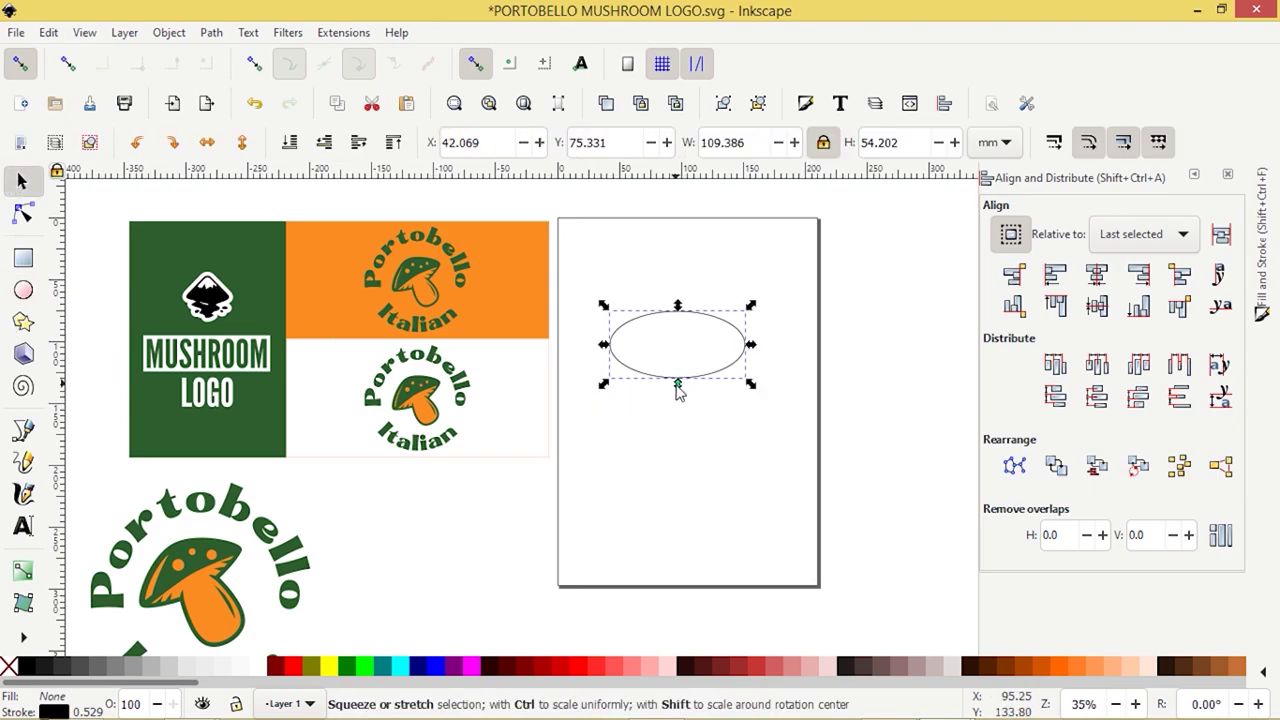
pyautogui.moveTo(677, 386); pyautogui.dragTo(677, 396)
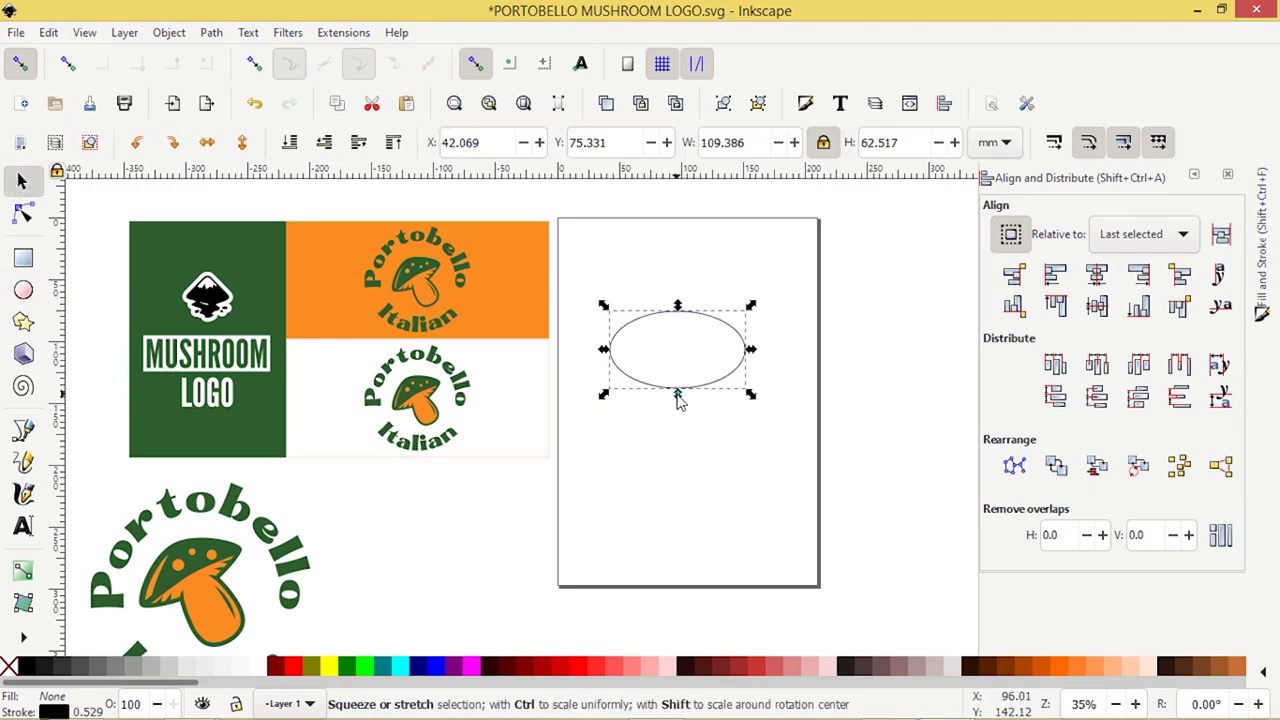
# Step: Set the ellipse's stroke width to 15 px
pyautogui.click(805, 104)
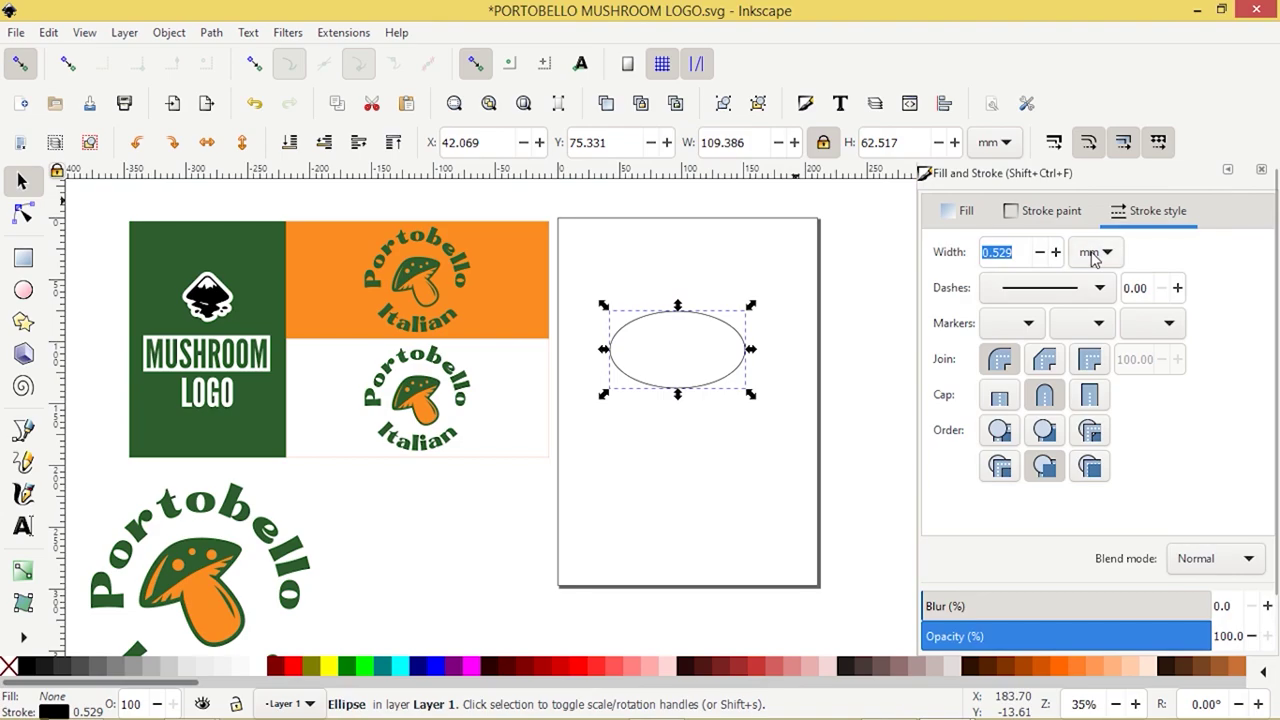
pyautogui.click(1095, 253)
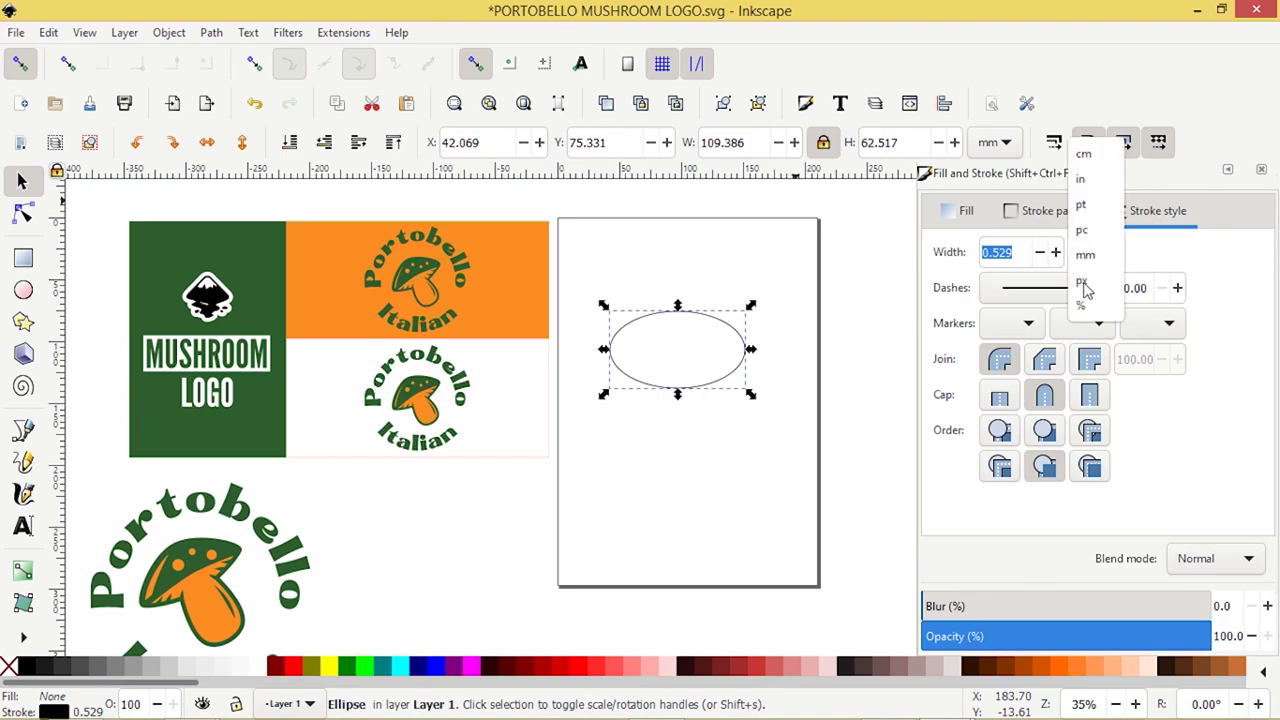
pyautogui.click(1083, 285)
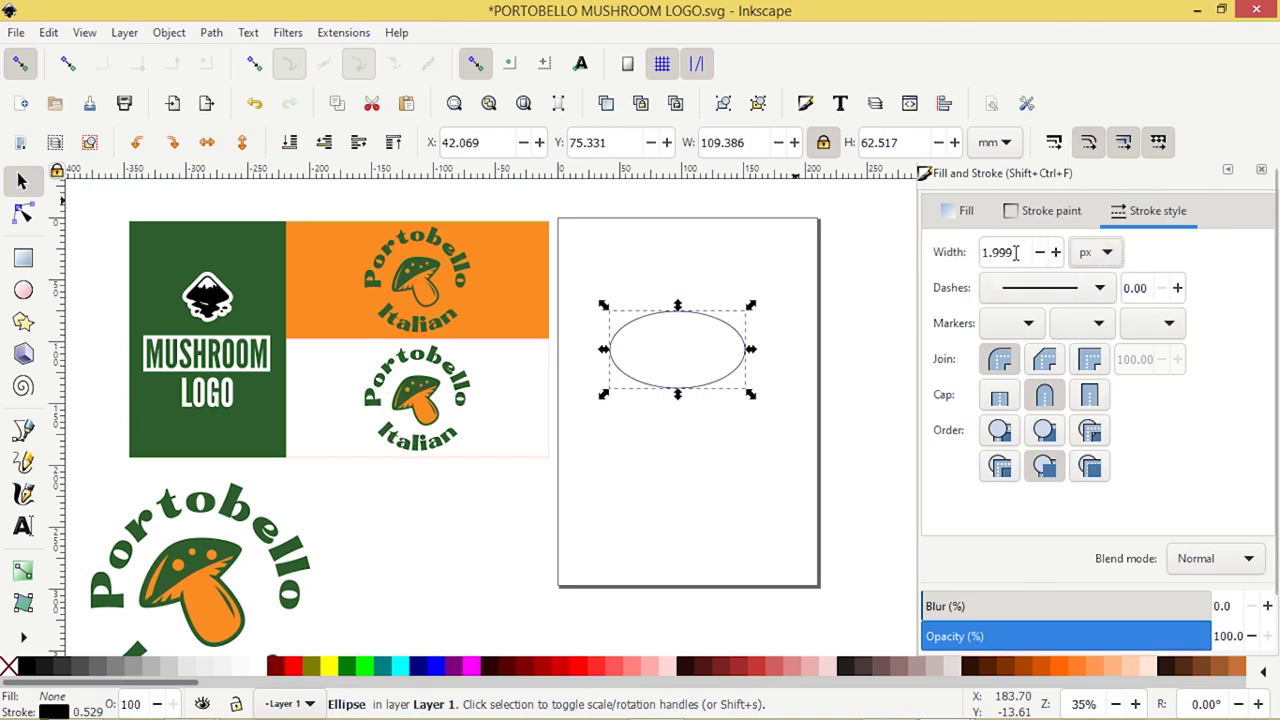
pyautogui.moveTo(1015, 253); pyautogui.dragTo(952, 254)
pyautogui.write('15')
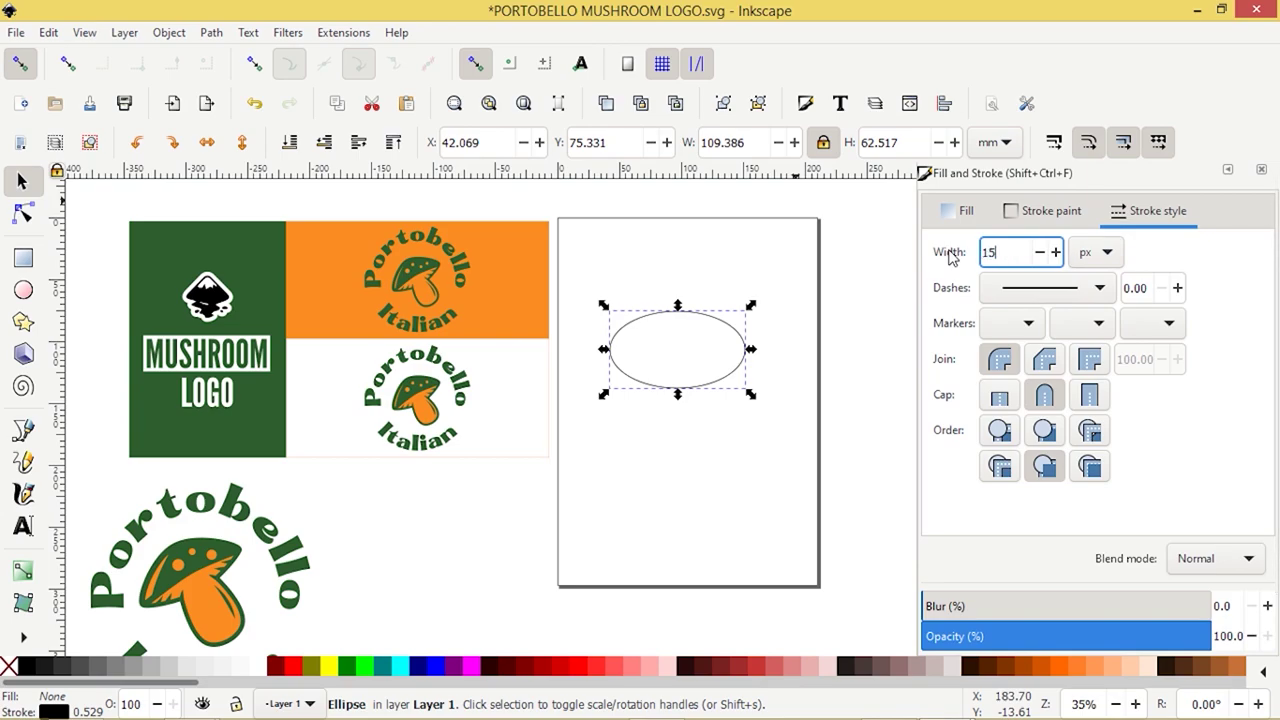
pyautogui.press('Return')
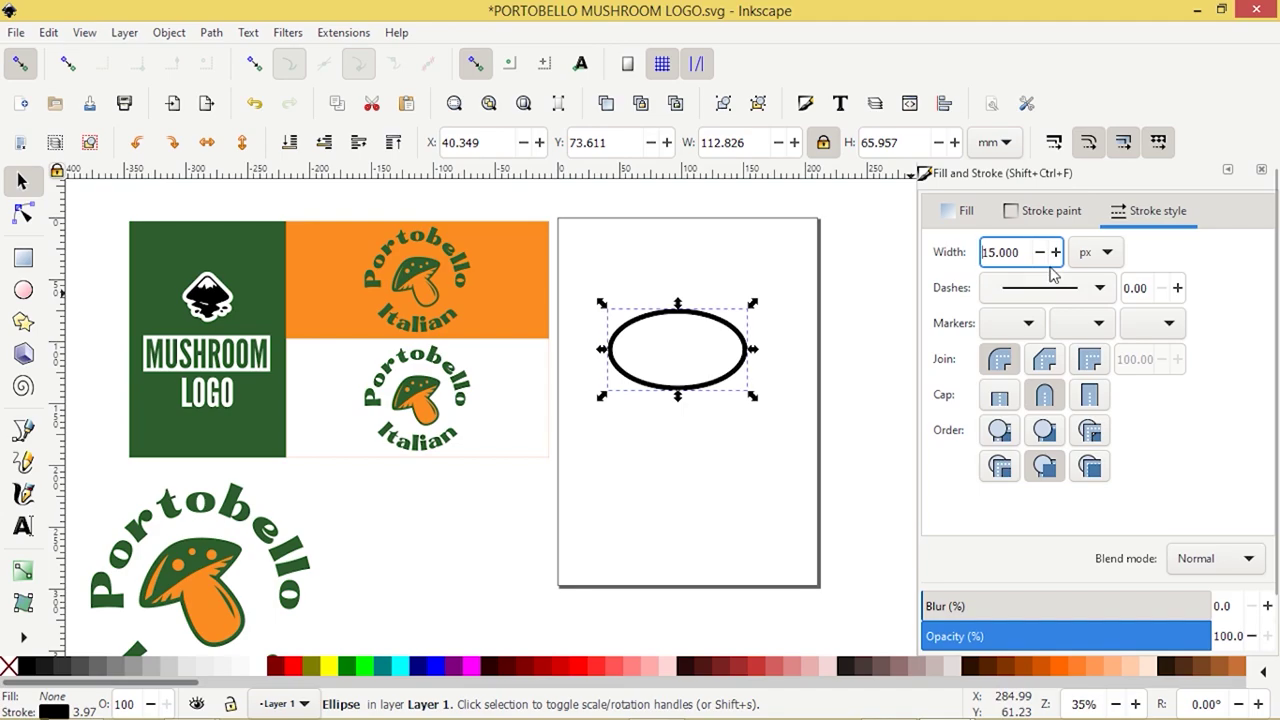
pyautogui.click(1228, 170)
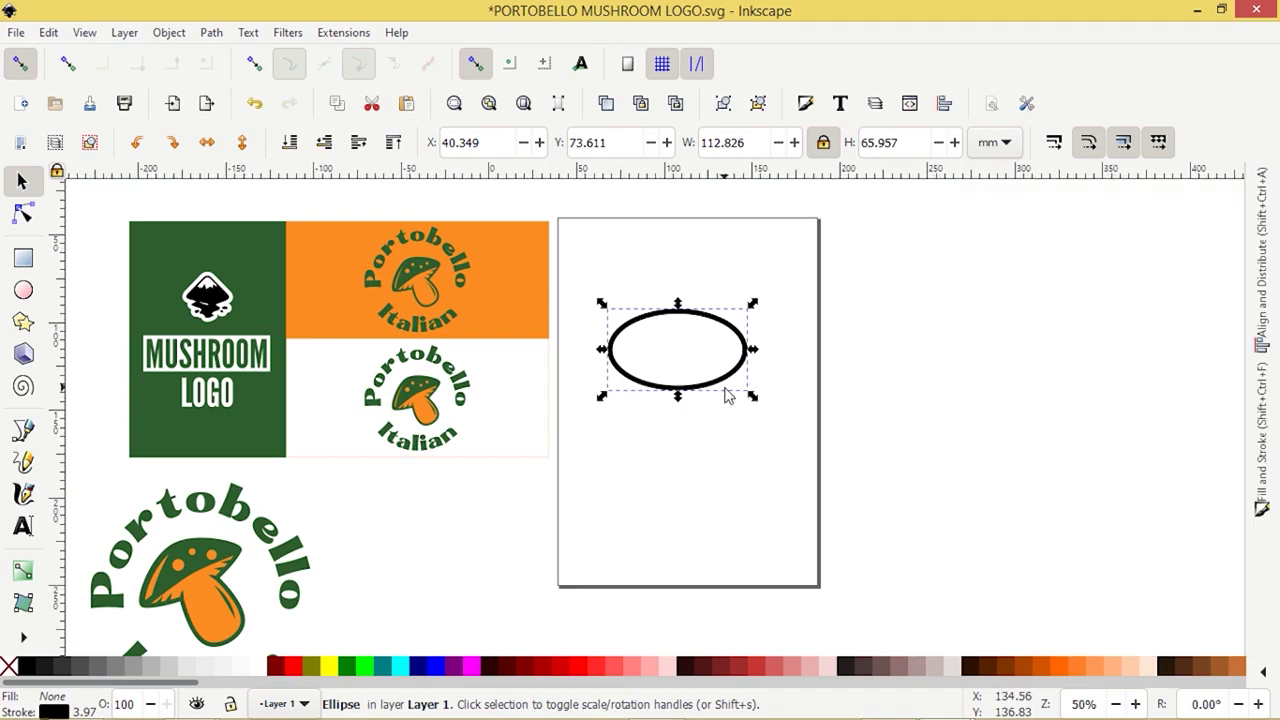
# Step: Convert the ellipse to an editable path
pyautogui.keyDown('ctrl'); pyautogui.scroll(1, 728, 396); pyautogui.keyUp('ctrl')
pyautogui.scroll(1, 728, 393)
pyautogui.scroll(-1, 728, 394)
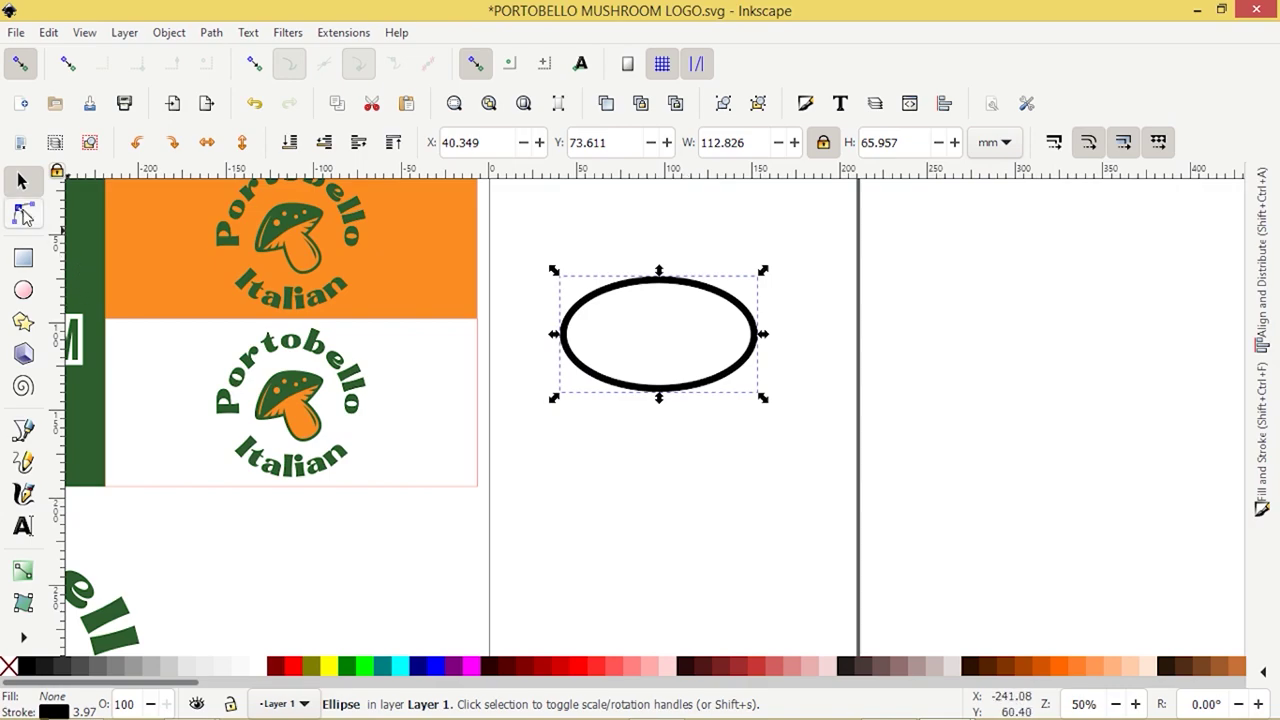
pyautogui.click(23, 213)
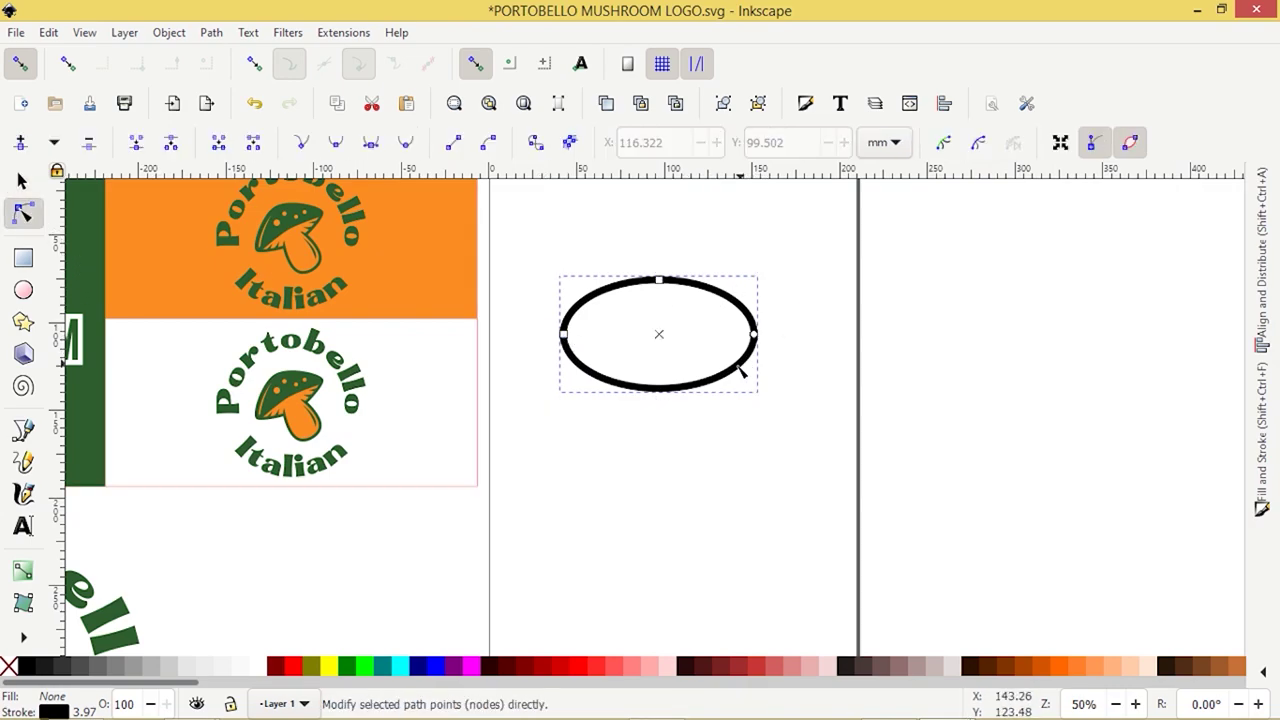
pyautogui.click(211, 33)
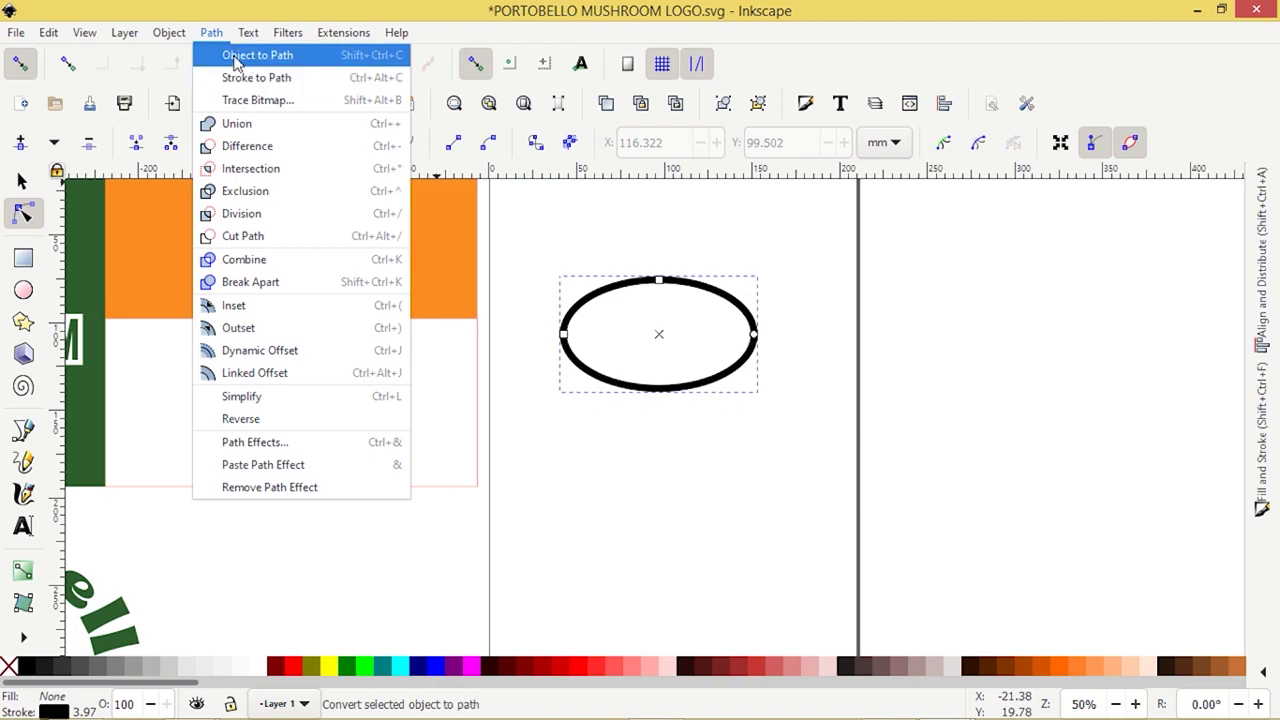
pyautogui.click(248, 56)
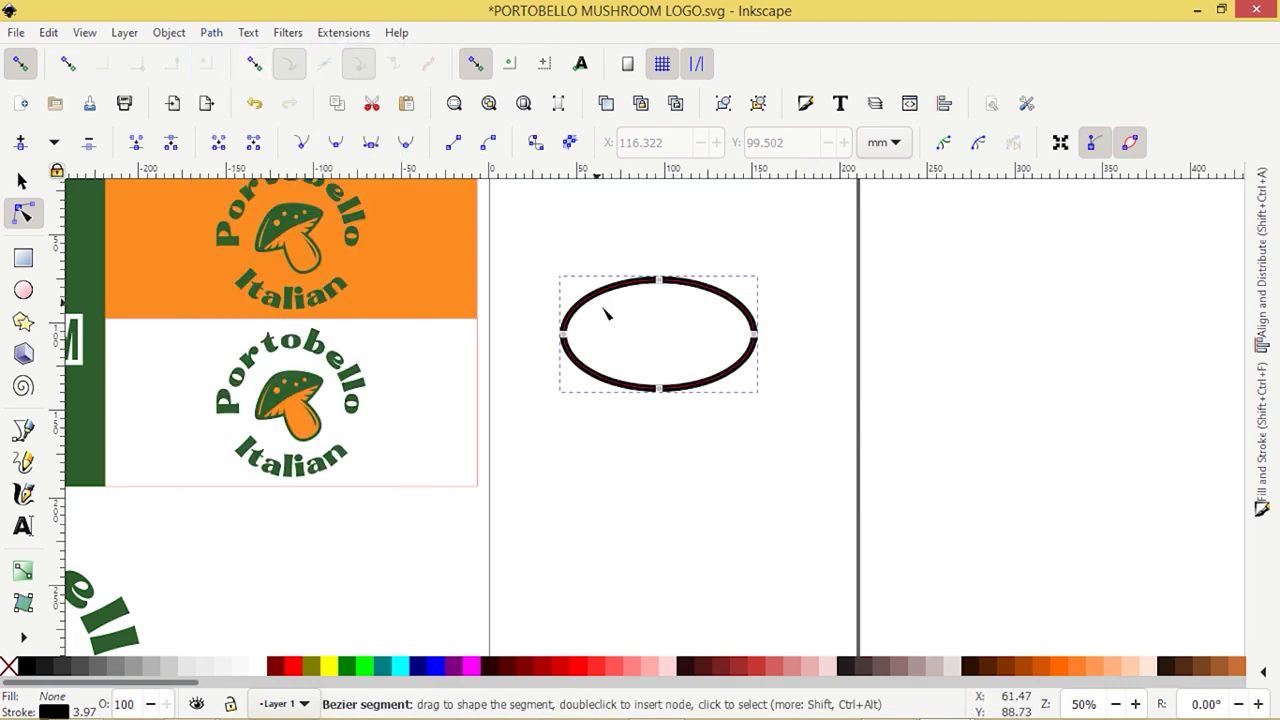
pyautogui.hotkey('shift', 'alt', 'd')
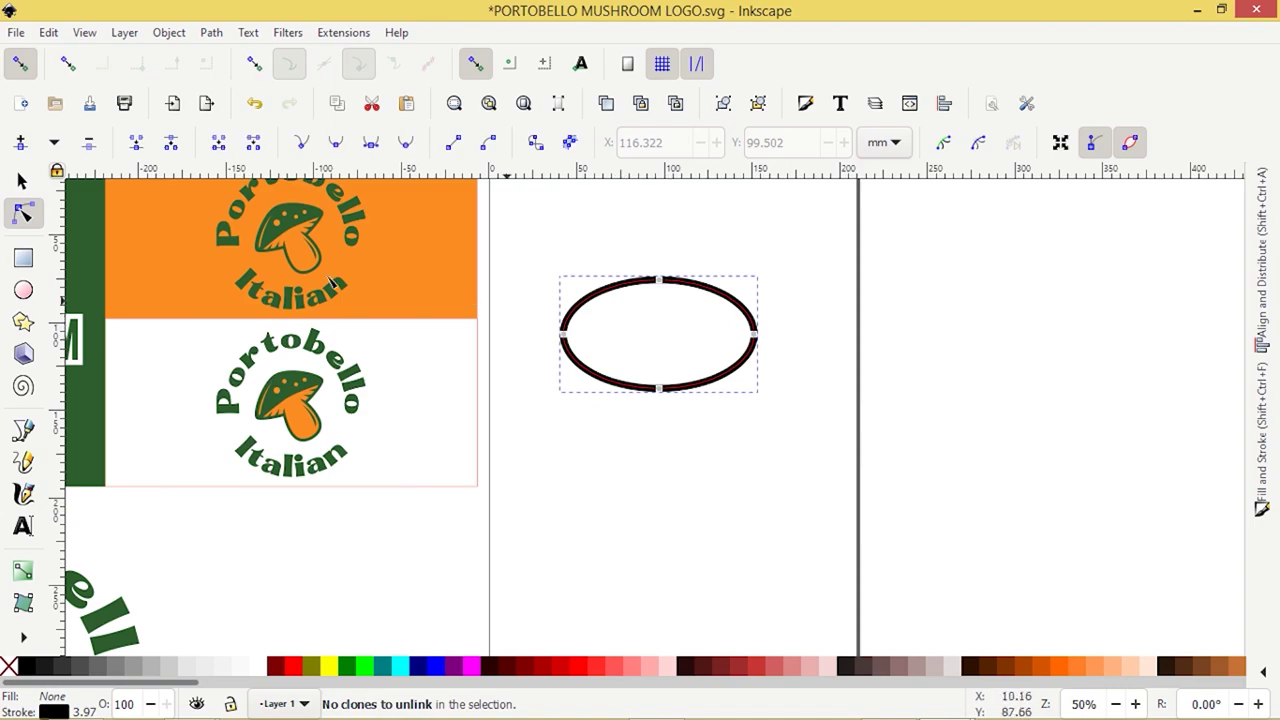
pyautogui.click(22, 180)
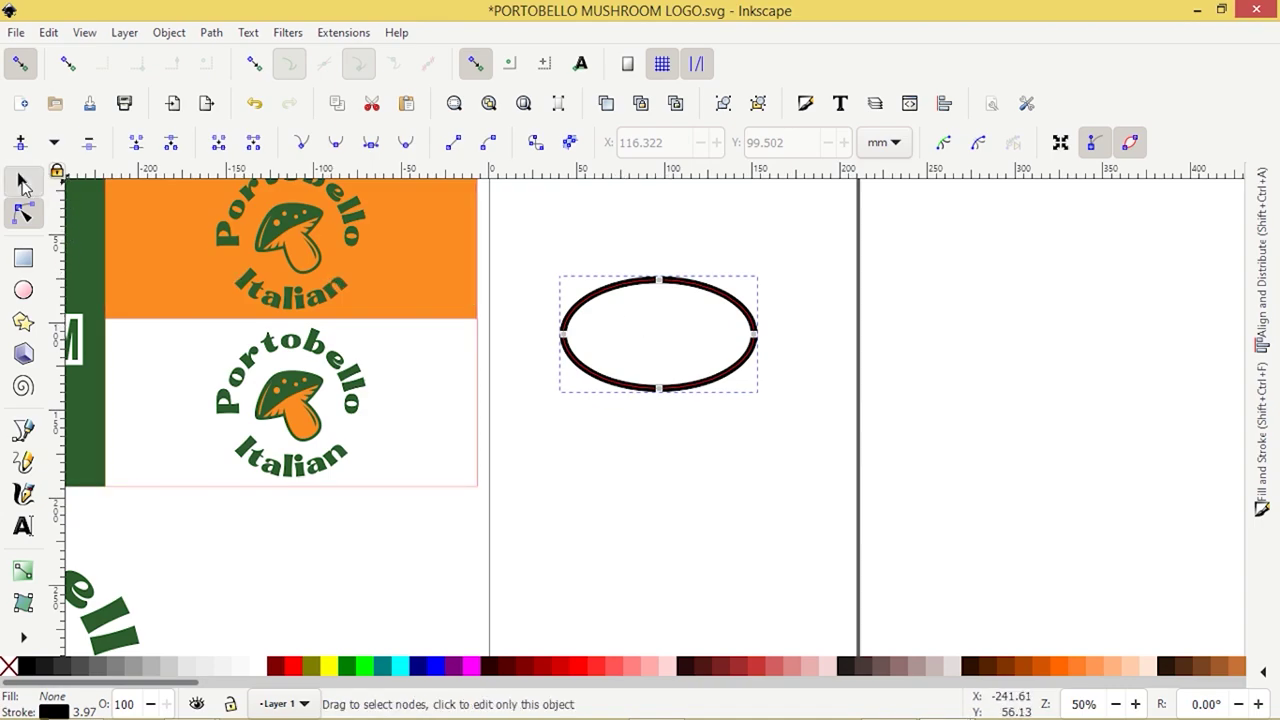
# Step: Draw a rectangle about 137 by 100 mm overlapping the ellipse's lower half
pyautogui.click(23, 259)
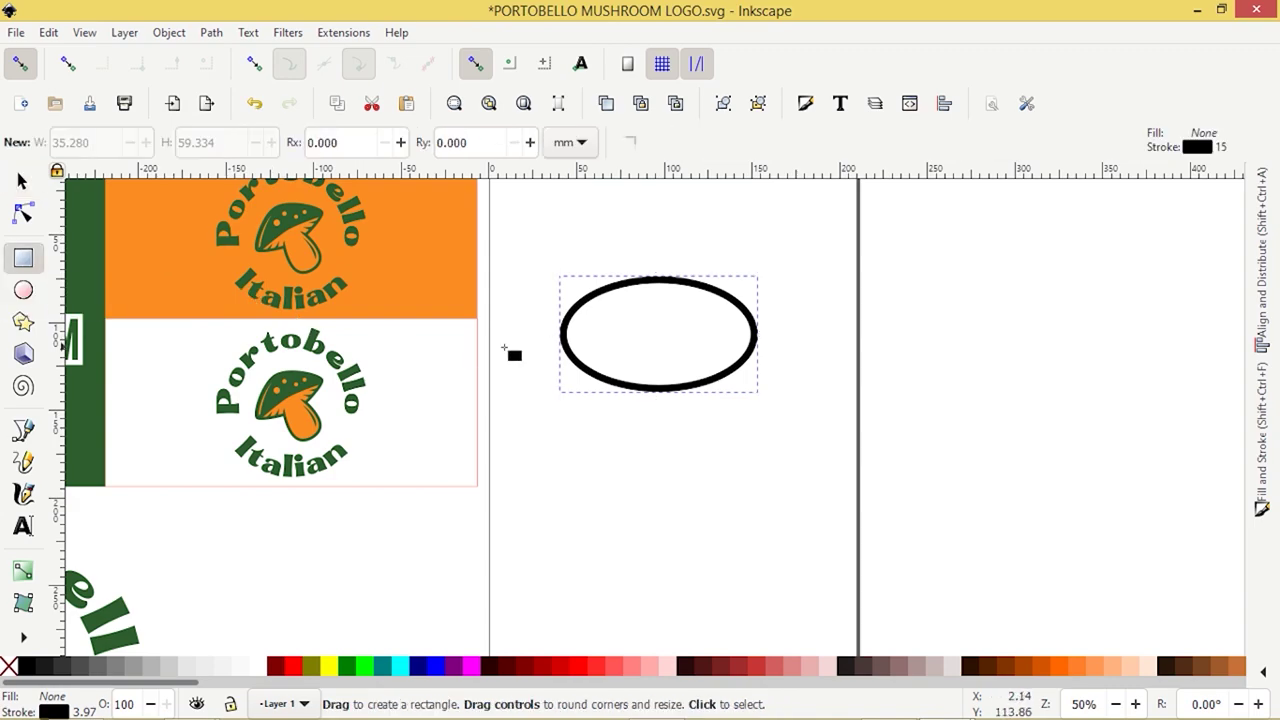
pyautogui.moveTo(519, 334); pyautogui.dragTo(756, 500)
pyautogui.click(22, 180)
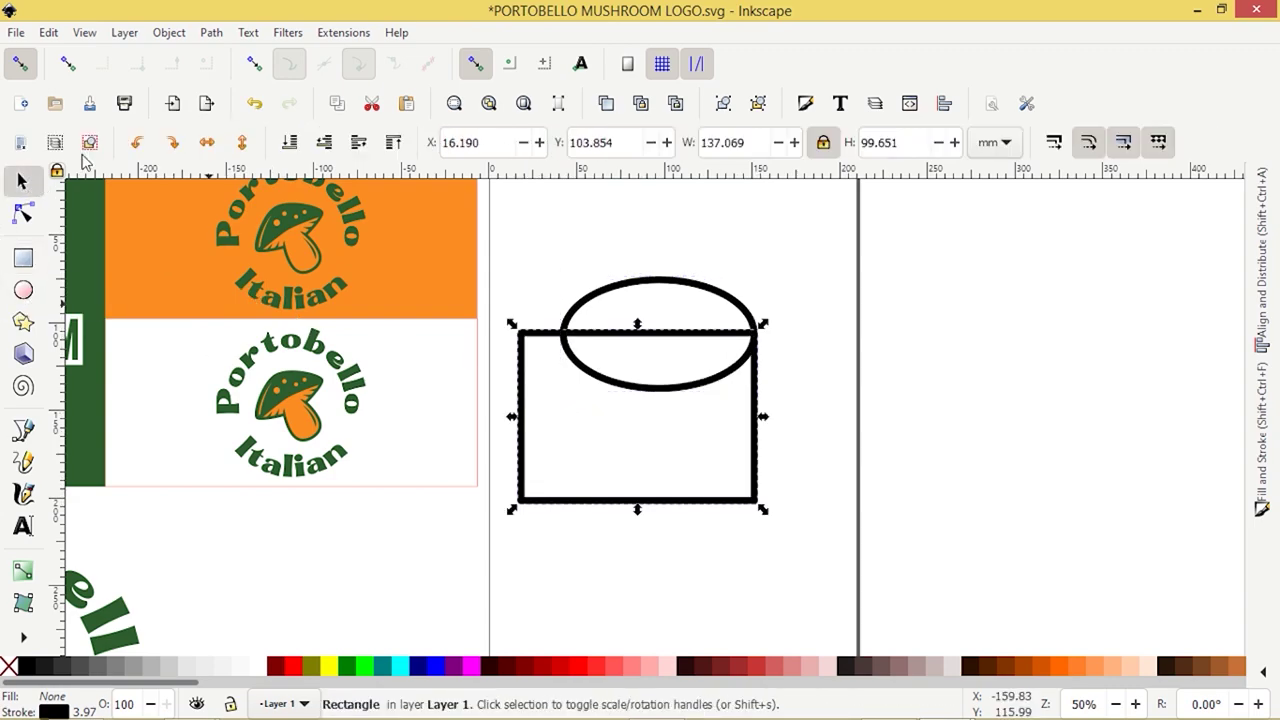
# Step: Enable snapping to nodes and paths, and snap the rectangle's upper-left corner to the ellipse's leftmost node
pyautogui.click(256, 64)
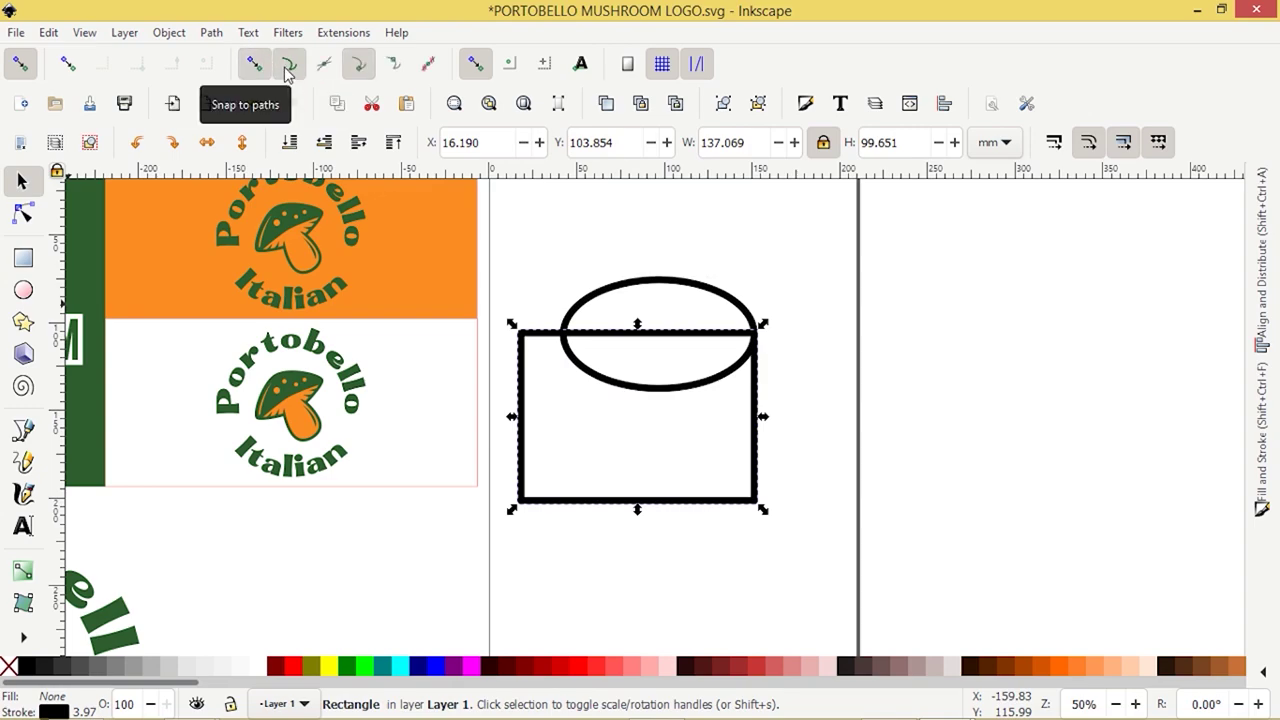
pyautogui.click(288, 64)
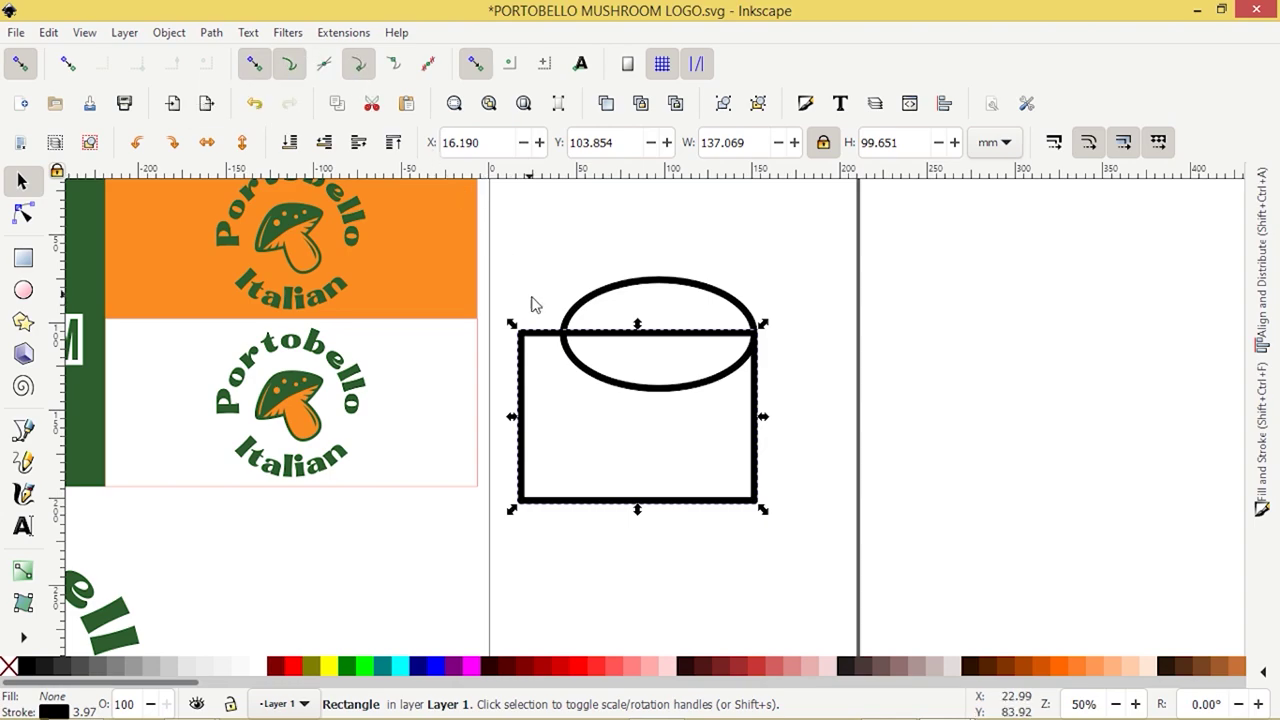
pyautogui.moveTo(537, 349); pyautogui.dragTo(591, 346)
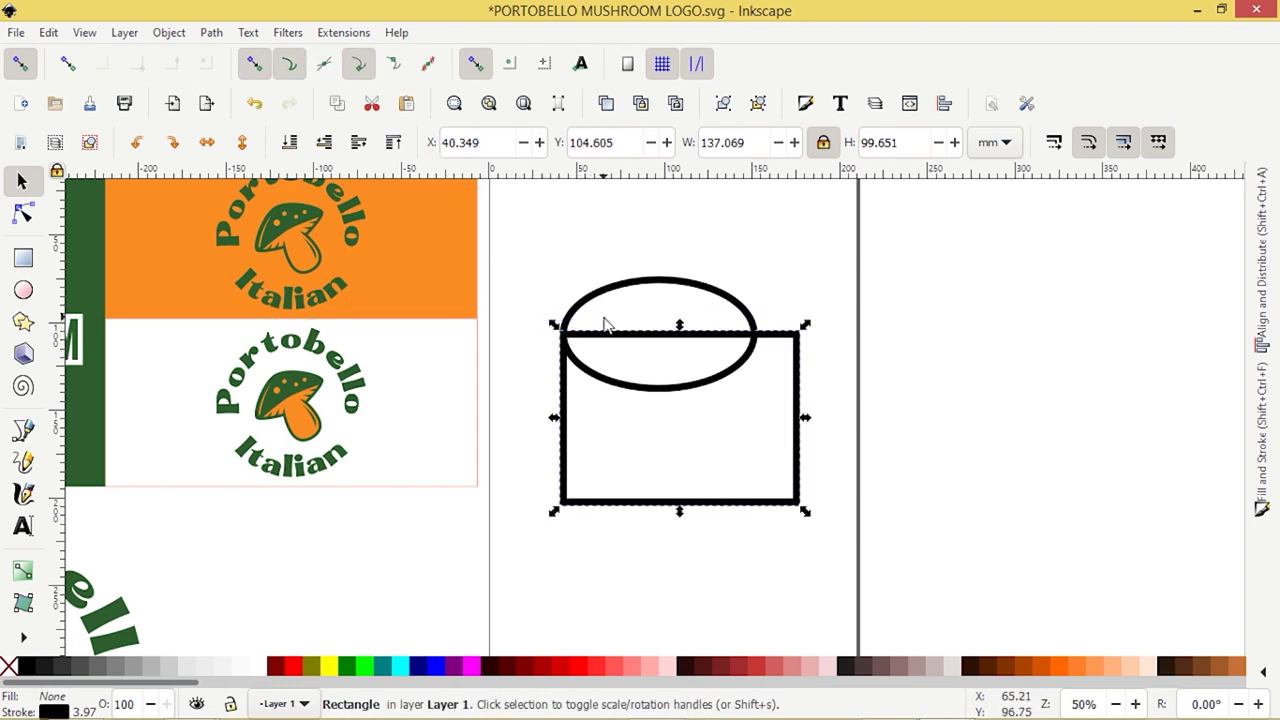
# Step: Subtract the rectangle from the ellipse with Difference to leave only the upper half
pyautogui.press('shift')
pyautogui.keyDown('shift'); pyautogui.click(613, 299); pyautogui.keyUp('shift')
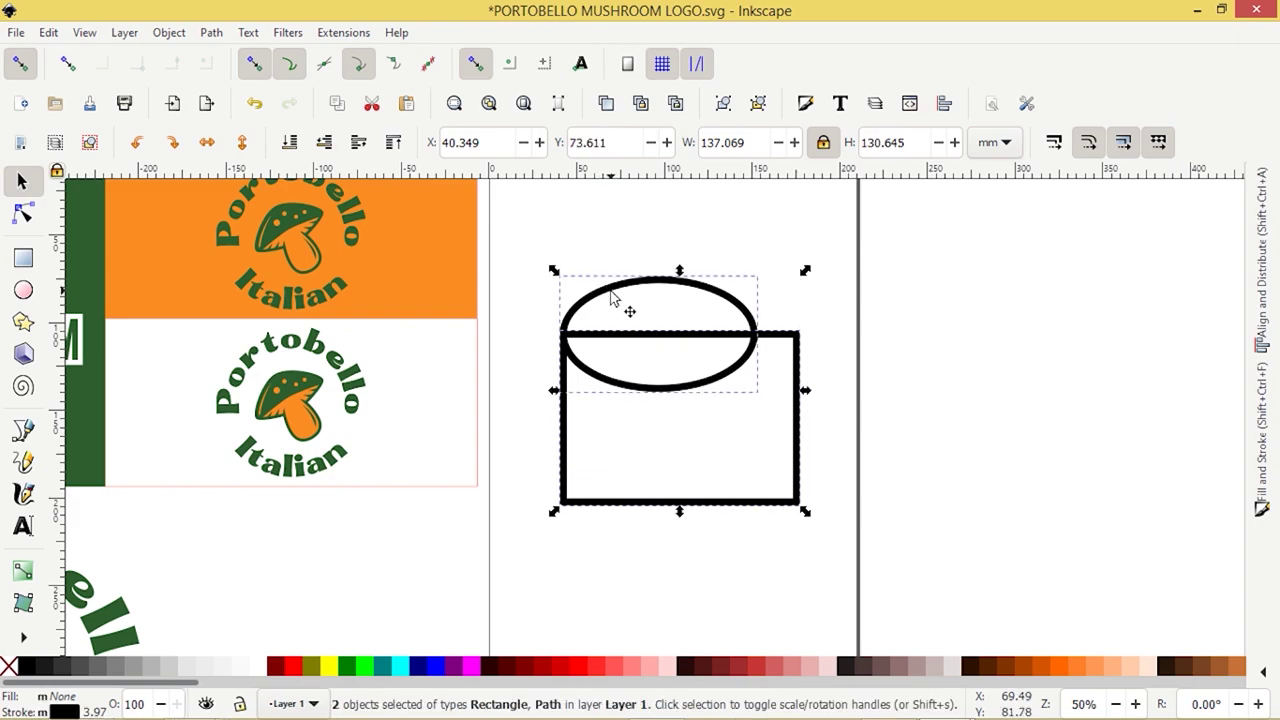
pyautogui.click(211, 32)
pyautogui.click(240, 145)
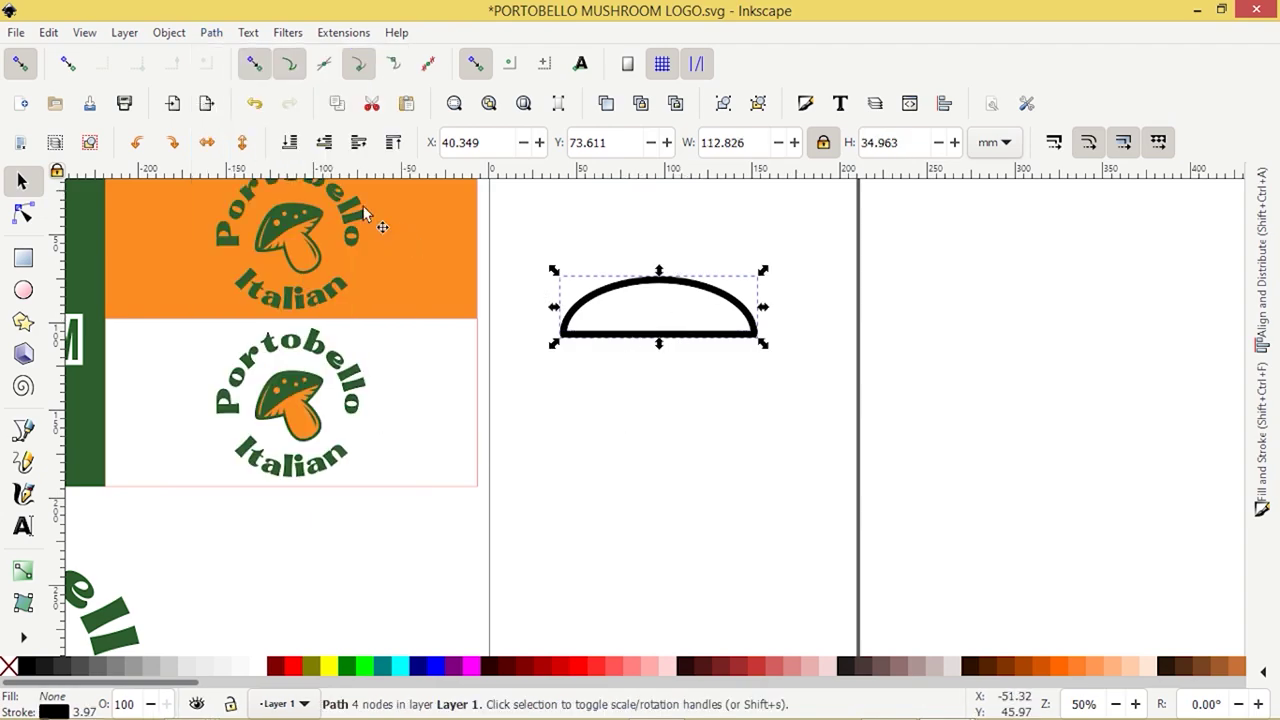
# Step: Make the two base corner nodes of the half-ellipse smooth to round the mushroom cap's ends
pyautogui.click(24, 214)
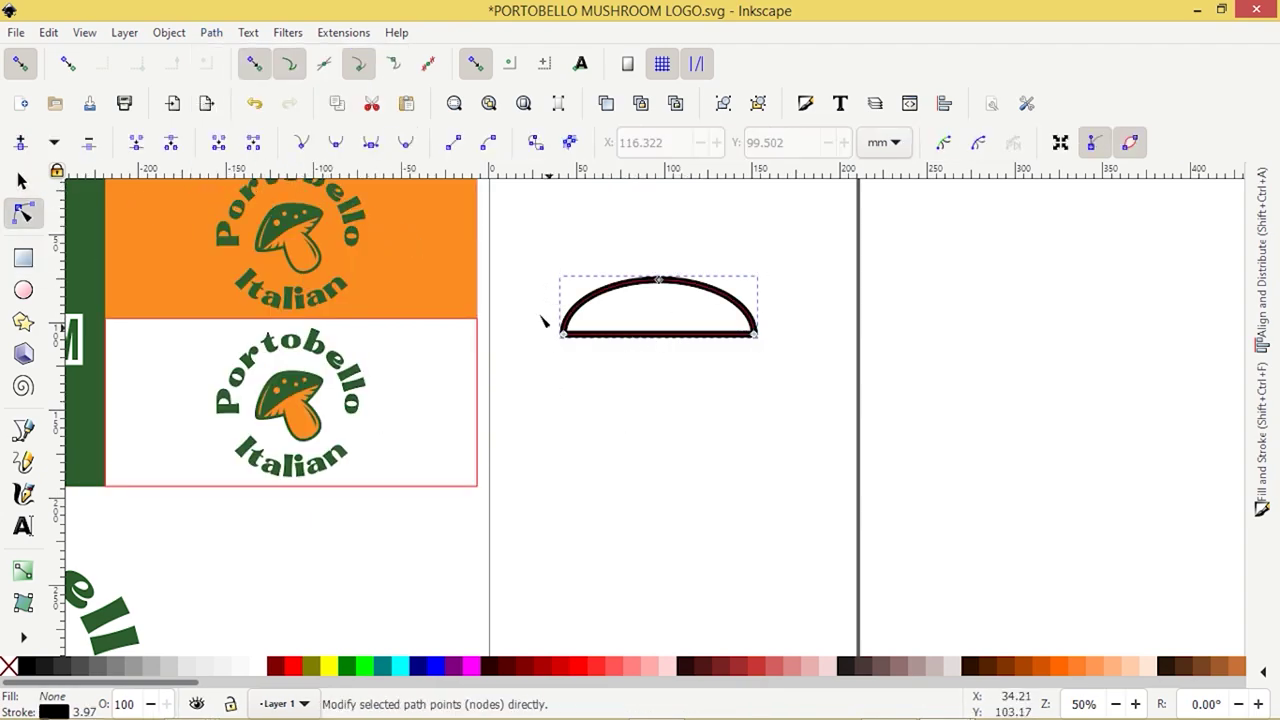
pyautogui.moveTo(549, 323); pyautogui.dragTo(798, 366)
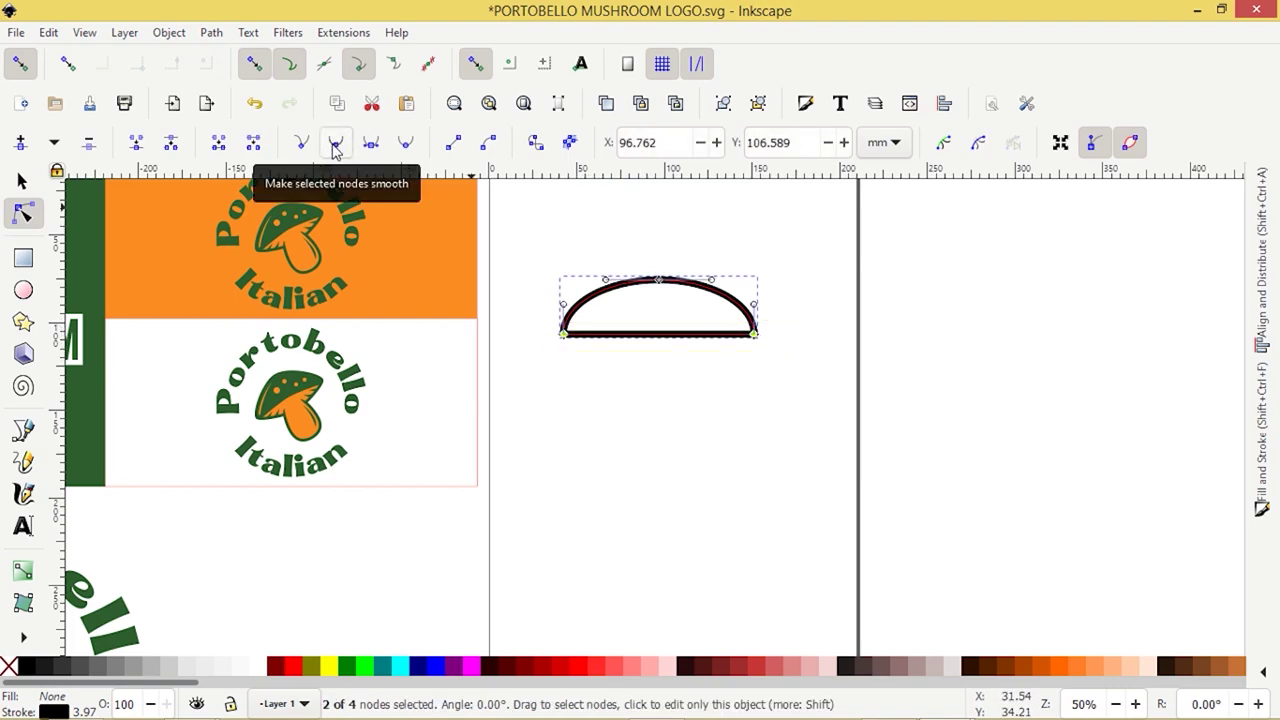
pyautogui.click(336, 148)
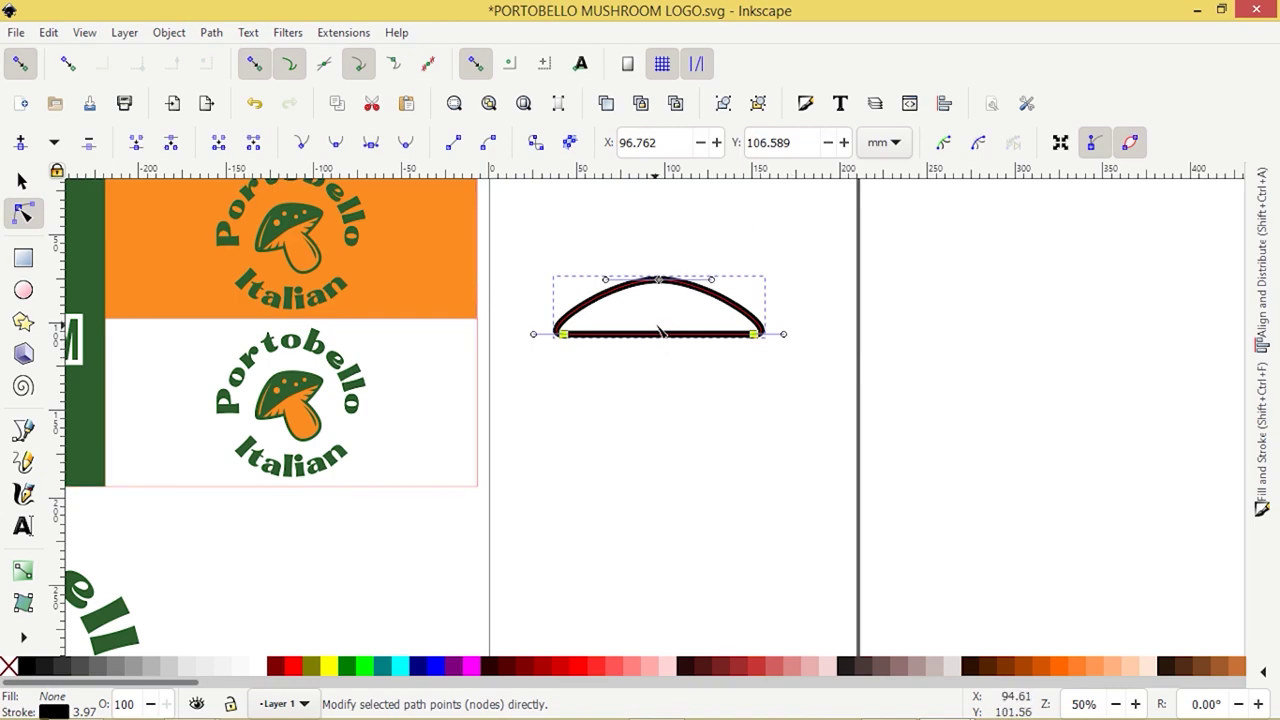
pyautogui.scroll(2, 803, 347)
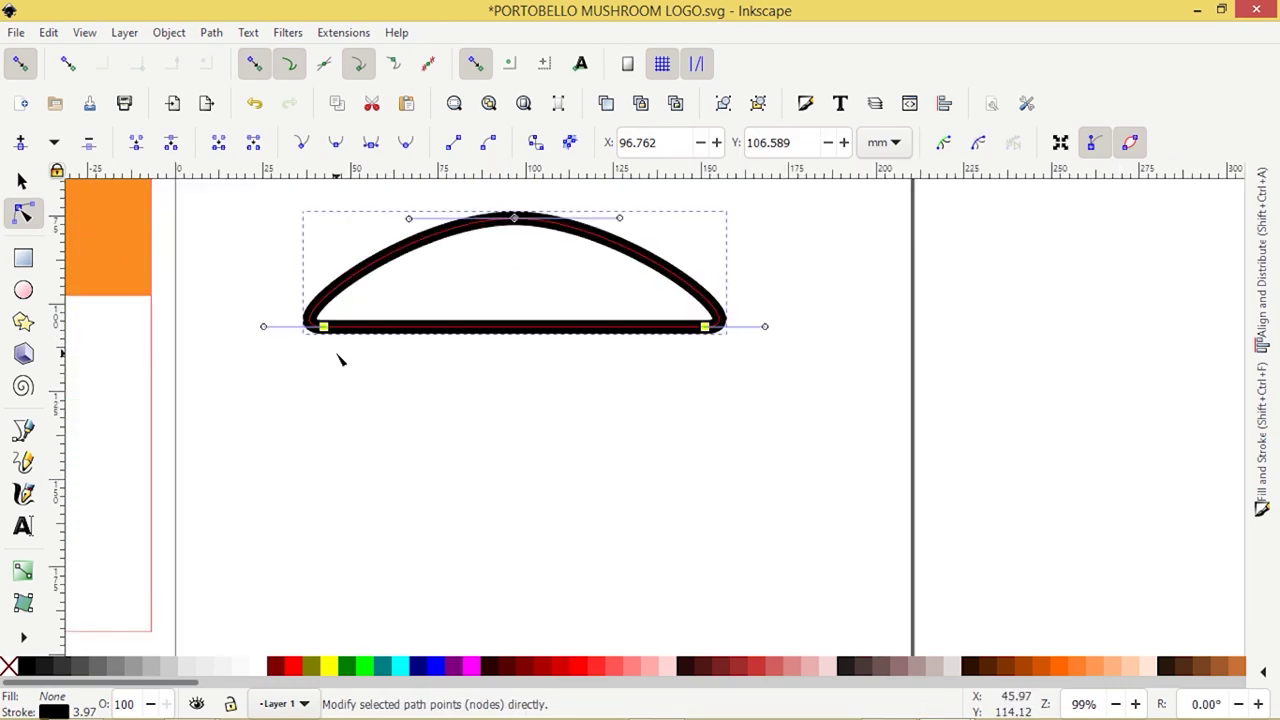
pyautogui.scroll(-1, 340, 360)
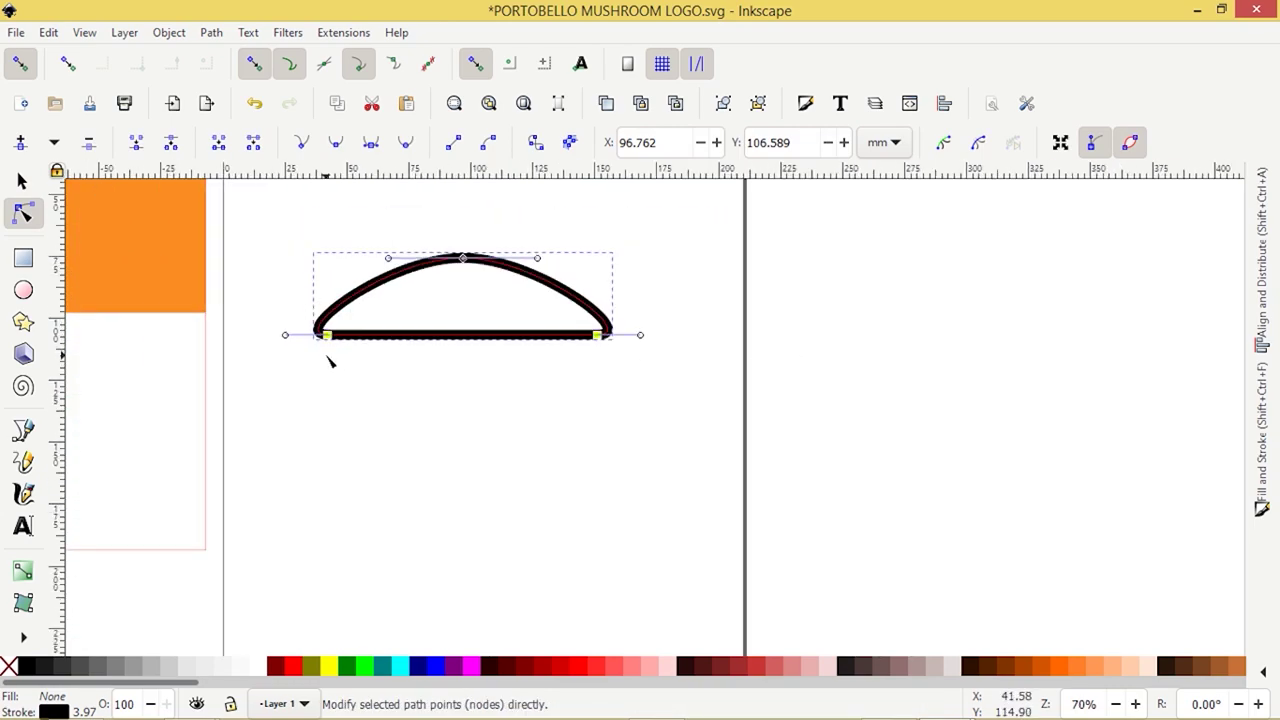
pyautogui.scroll(-1, 475, 400)
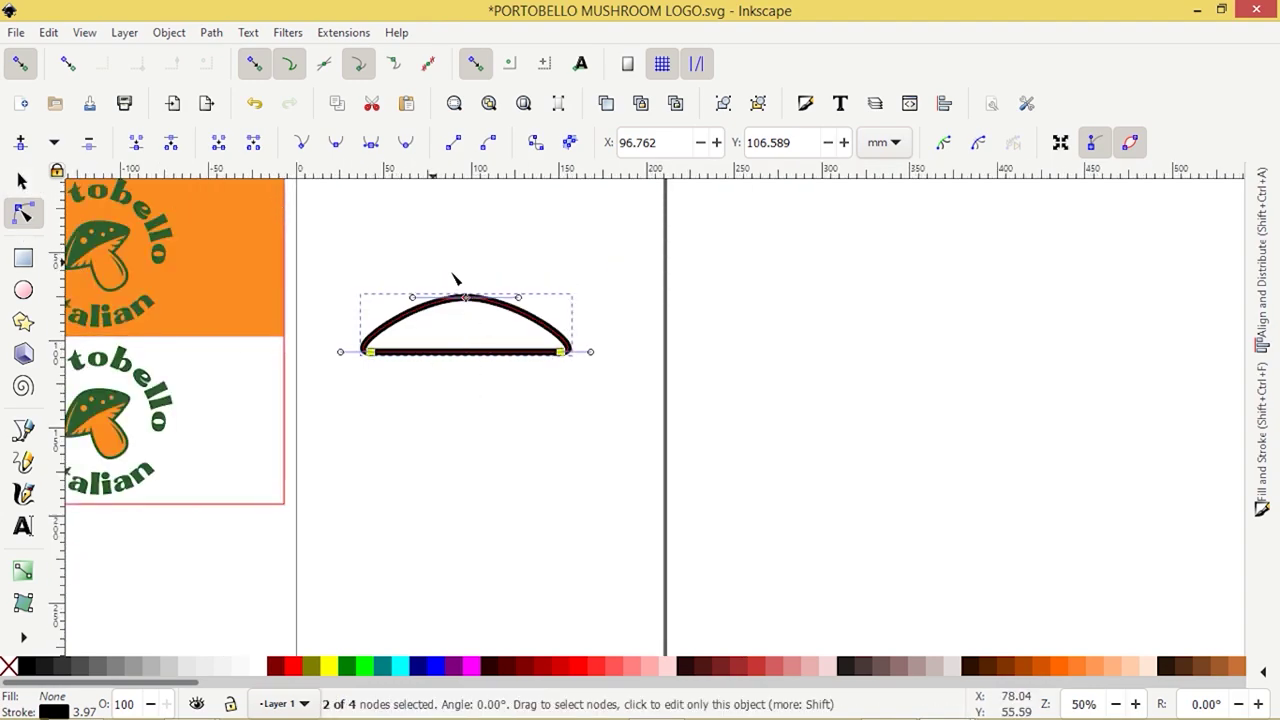
# Step: Raise the two overlapping nodes at the cap's peak to Y 72.950 mm to make the mushroom cap taller
pyautogui.moveTo(455, 277)
pyautogui.mouseDown()
pyautogui.moveTo(491, 304)
pyautogui.moveTo(491, 322)
pyautogui.moveTo(468, 294)
pyautogui.mouseUp()
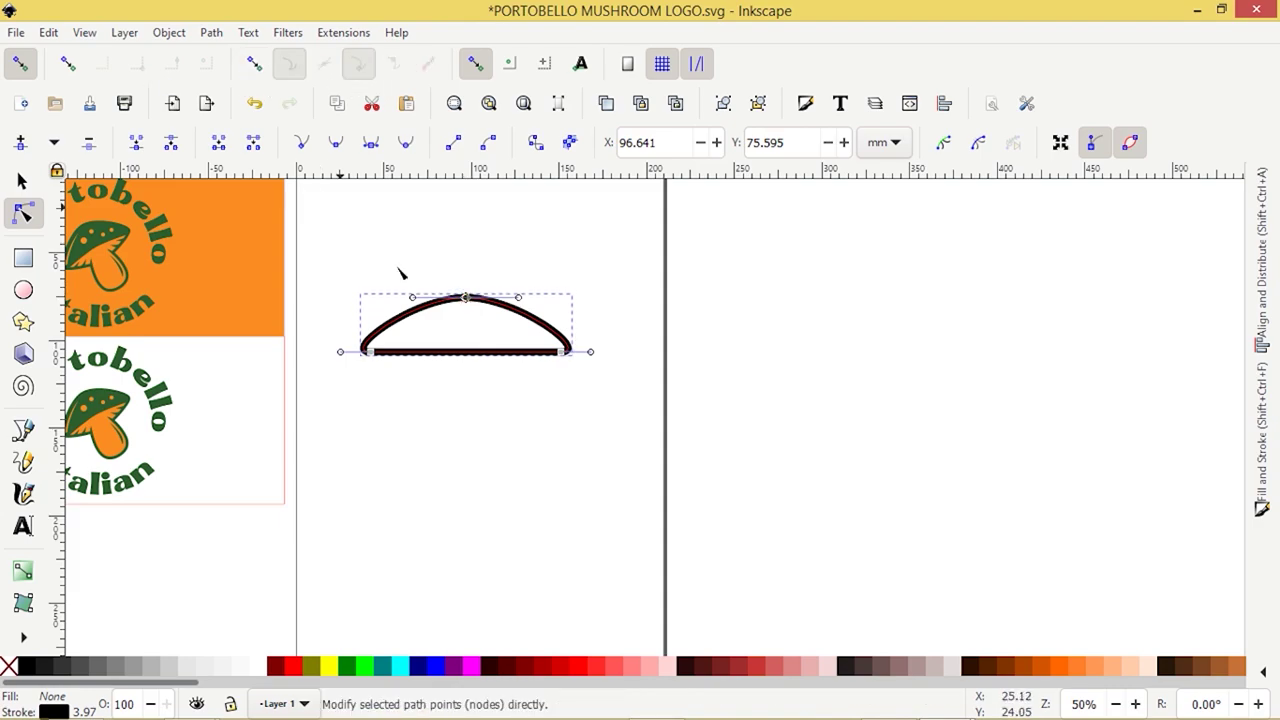
pyautogui.click(454, 320)
pyautogui.scroll(3, 454, 320)
pyautogui.scroll(2, 476, 316)
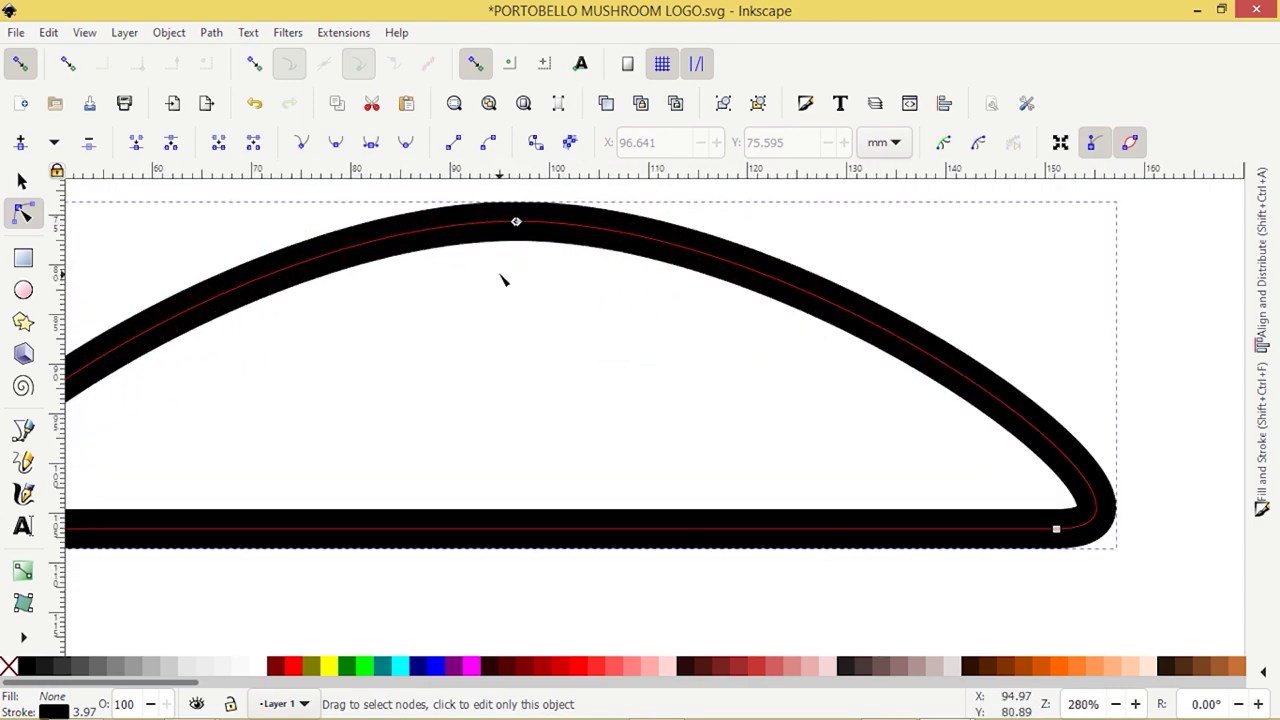
pyautogui.scroll(1, 503, 277)
pyautogui.scroll(2, 567, 294)
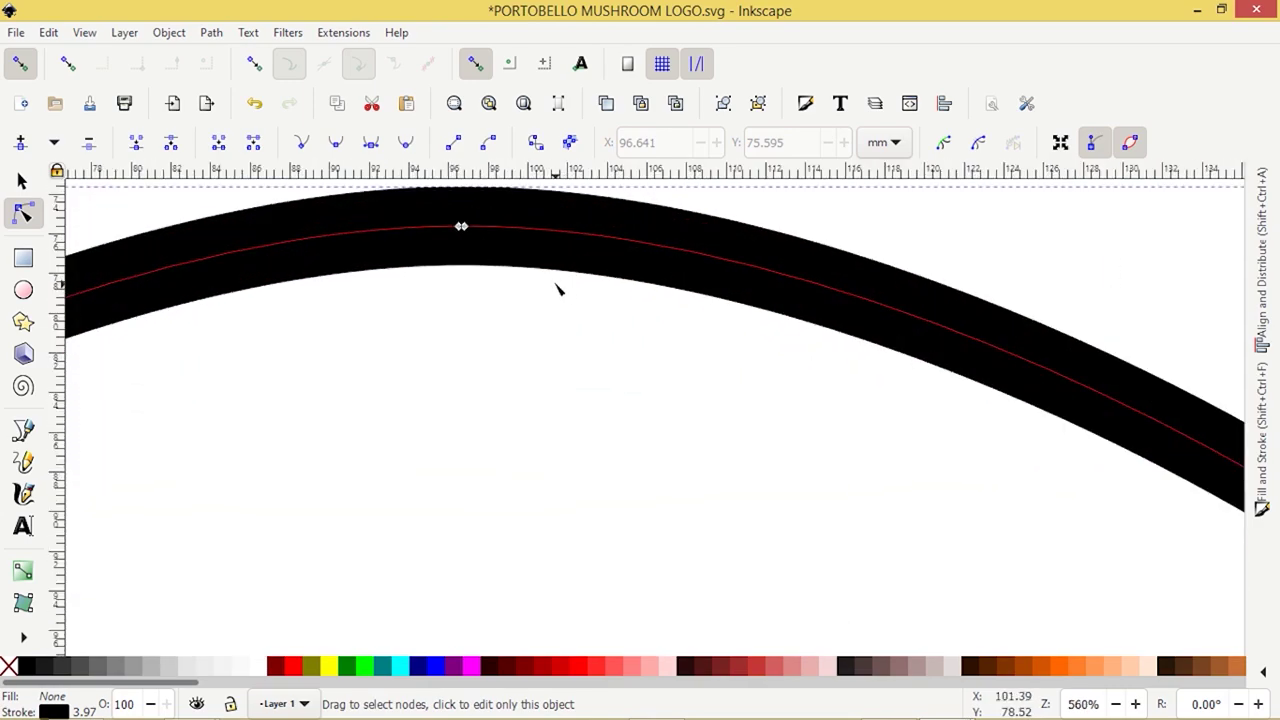
pyautogui.scroll(1, 558, 290)
pyautogui.moveTo(412, 207); pyautogui.dragTo(518, 338)
pyautogui.scroll(2, 518, 338)
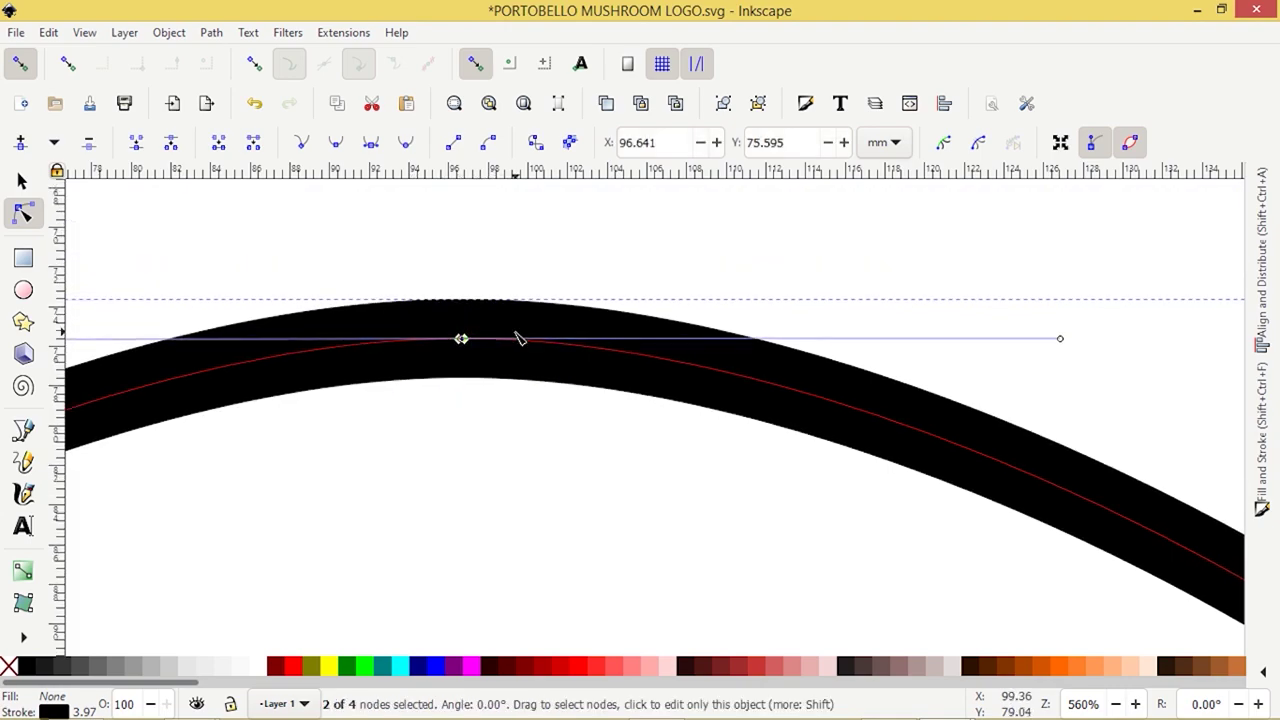
pyautogui.press('Up')
pyautogui.press('Up')
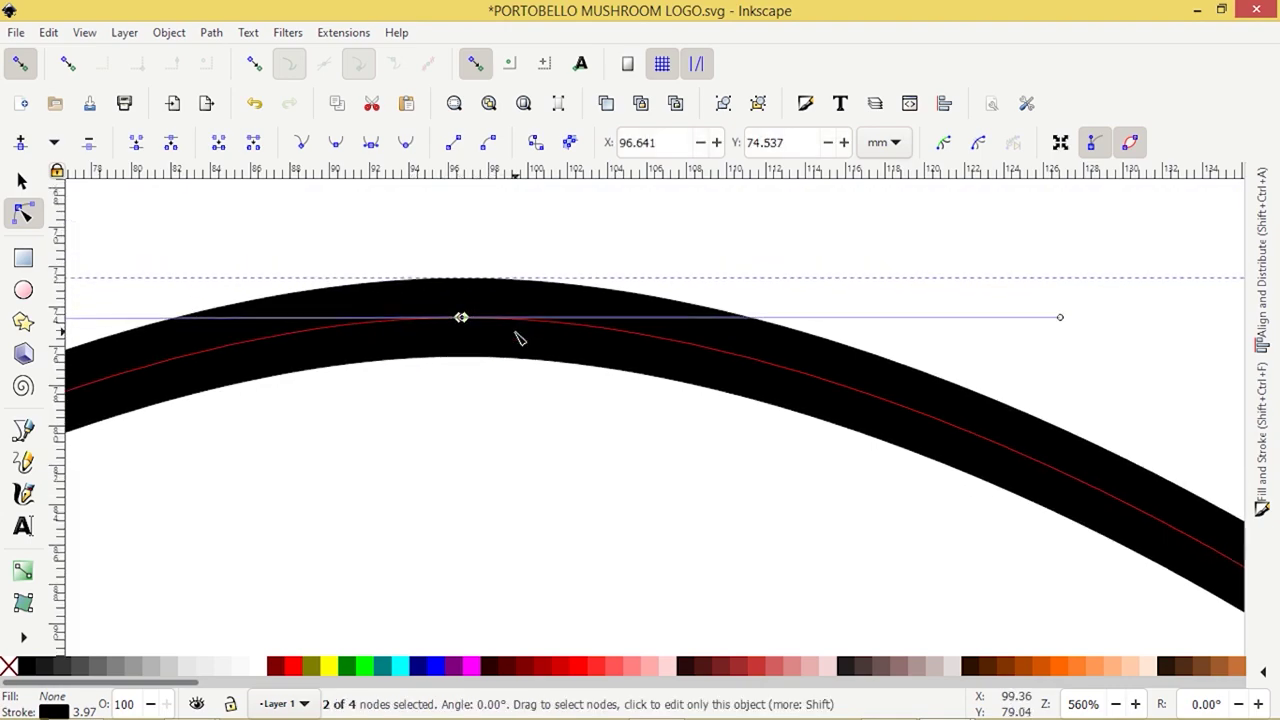
pyautogui.press('Up')
pyautogui.press('Up')
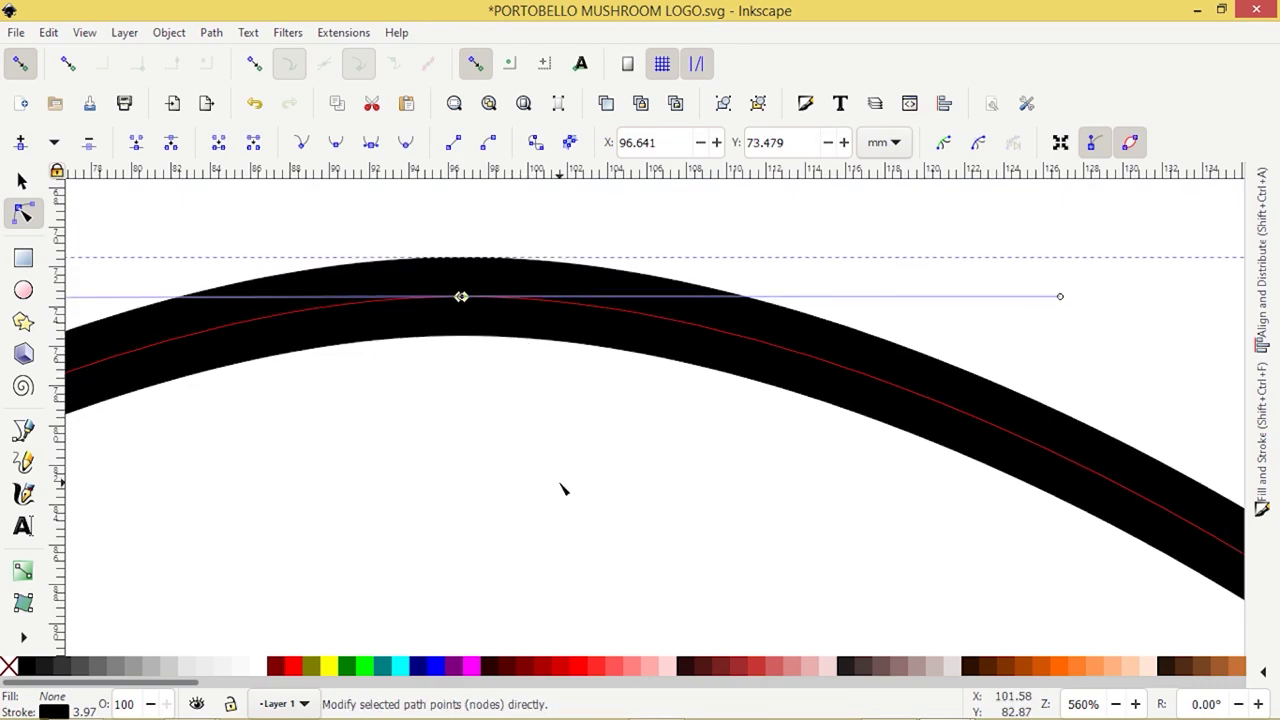
pyautogui.press('-')
pyautogui.scroll(-2, 562, 490)
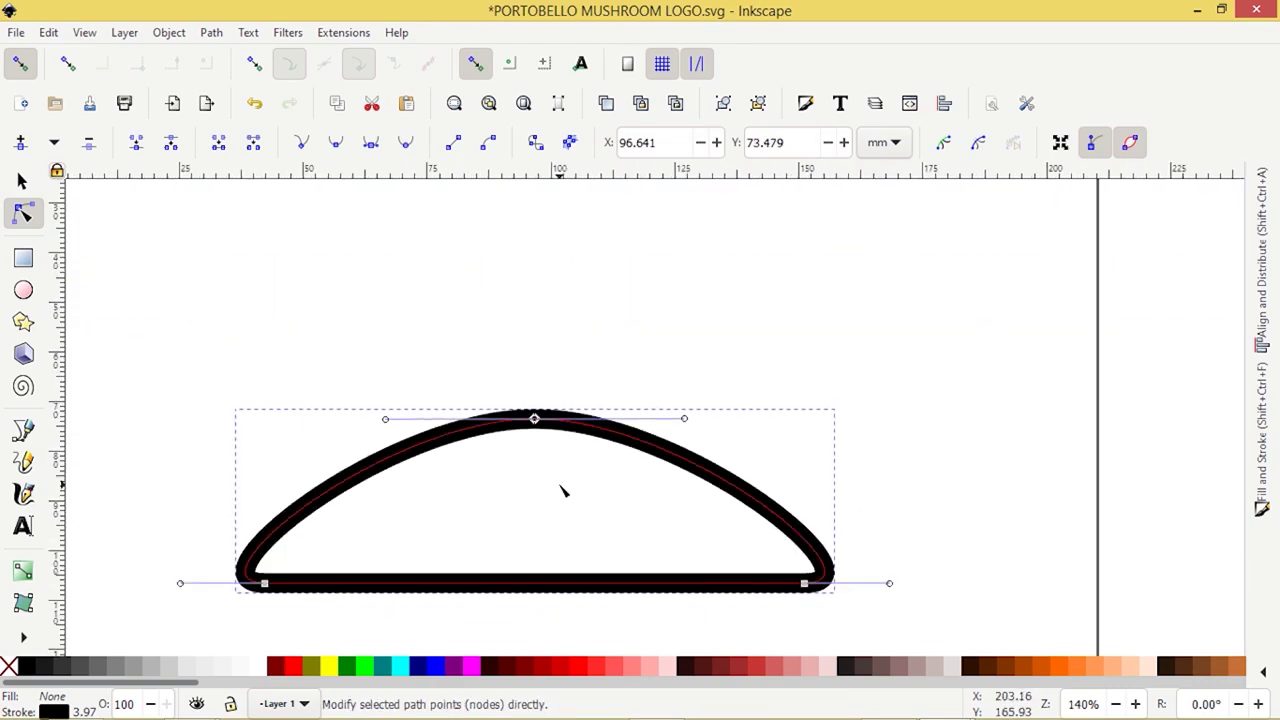
pyautogui.press('Up')
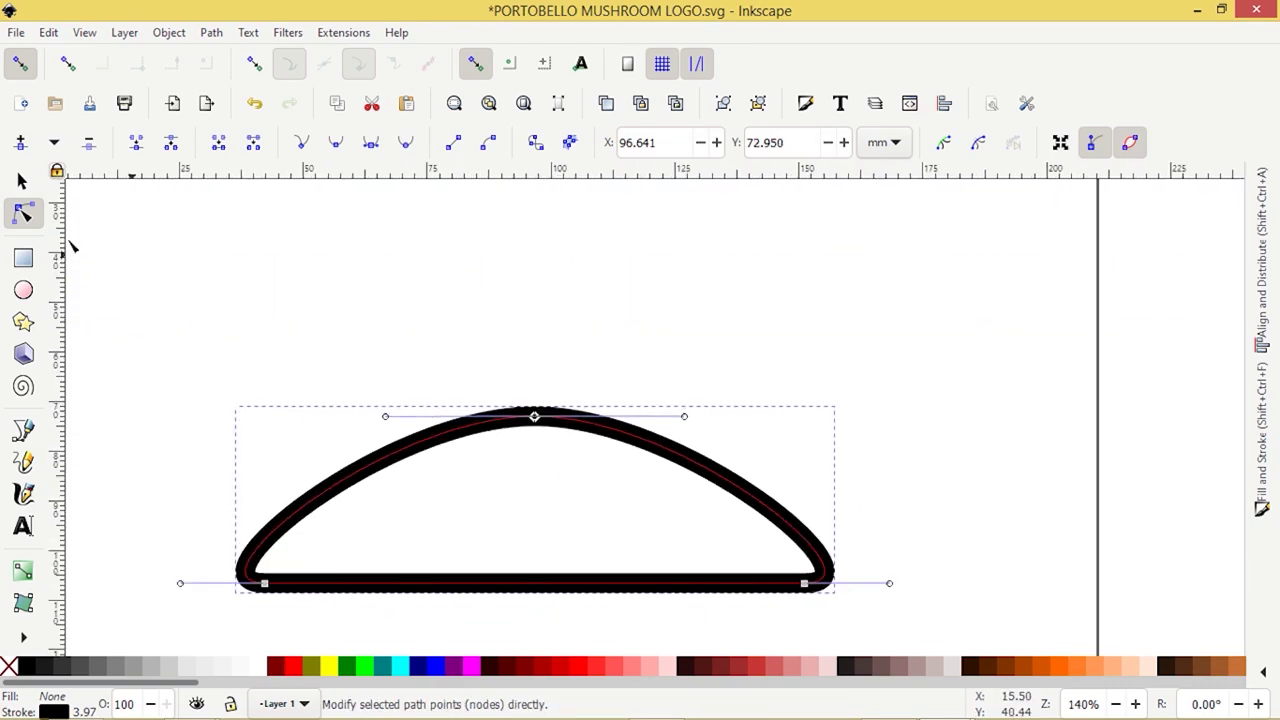
pyautogui.click(22, 181)
pyautogui.click(497, 490)
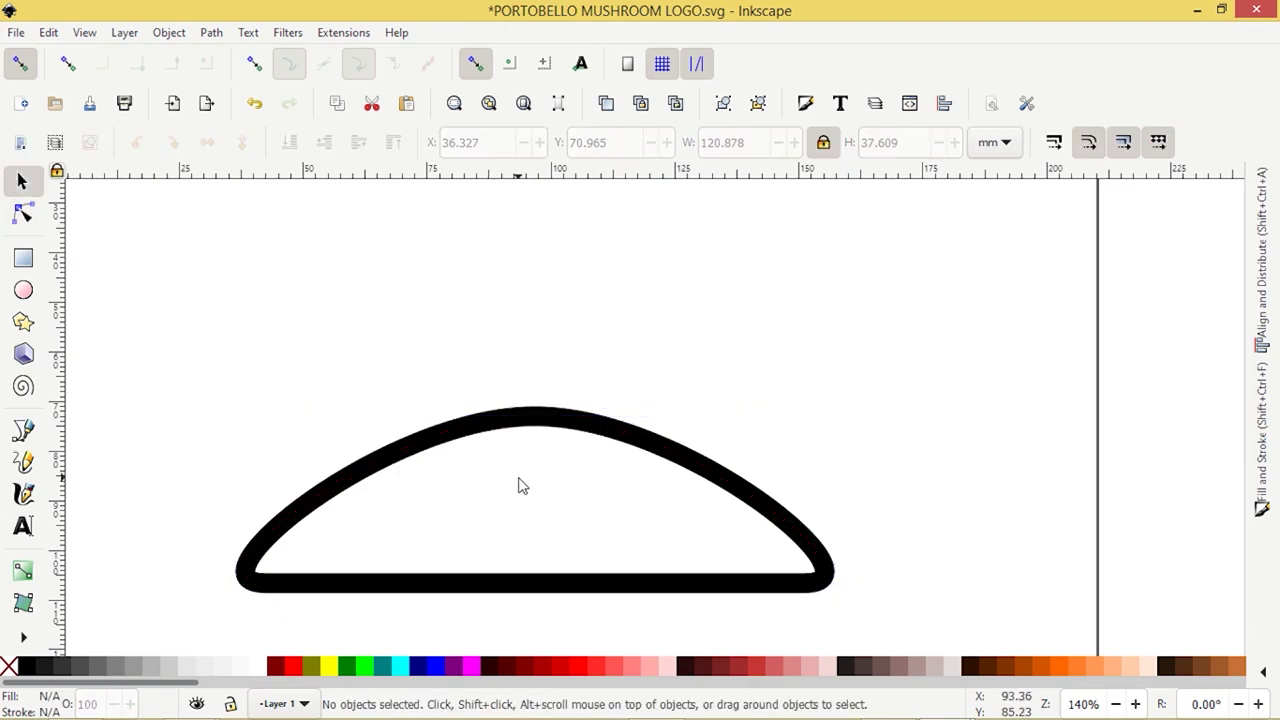
# Step: Draw a rectangle about 38 by 60 mm below the cap for the mushroom stem
pyautogui.scroll(-5, 520, 486)
pyautogui.scroll(-1, 520, 486)
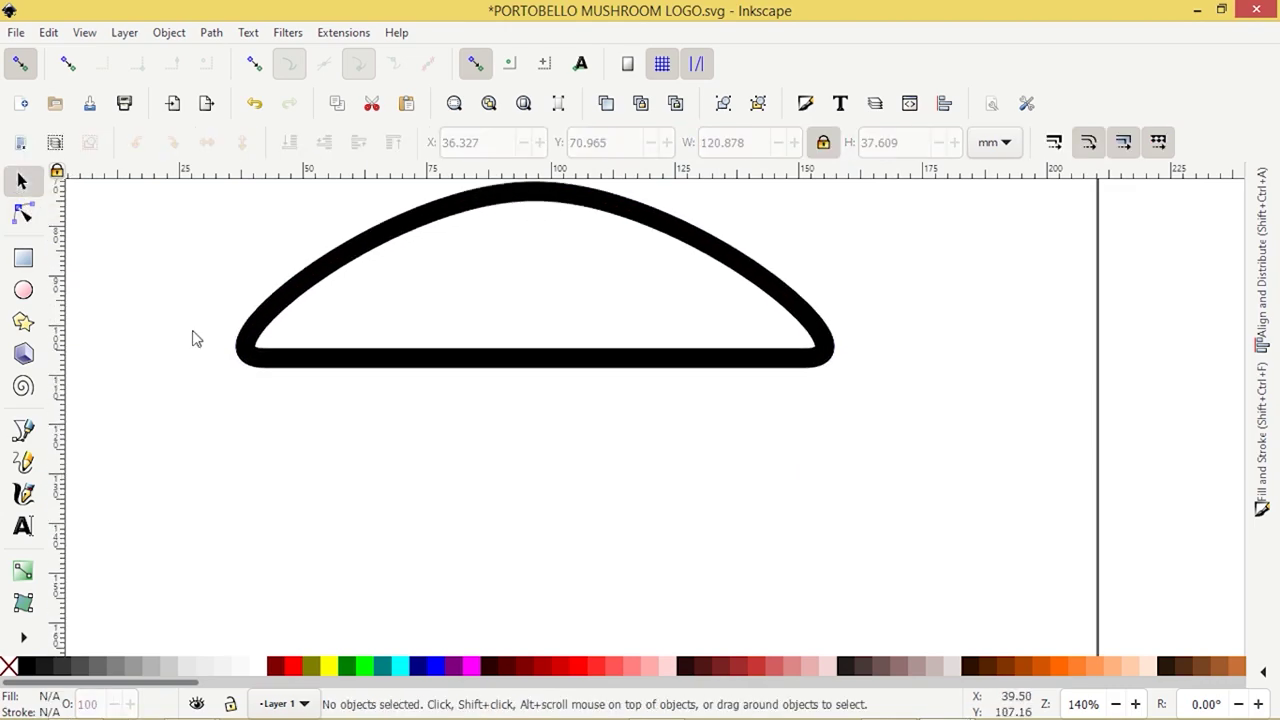
pyautogui.click(24, 260)
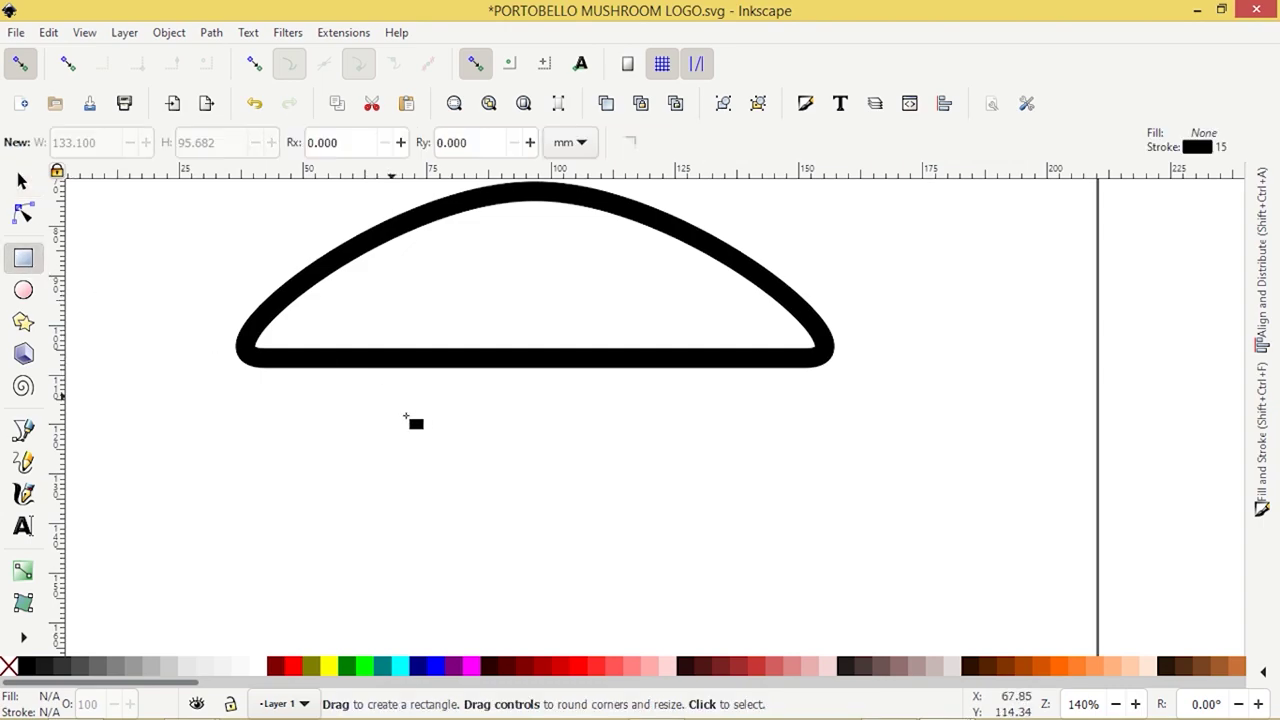
pyautogui.moveTo(432, 403); pyautogui.dragTo(621, 705)
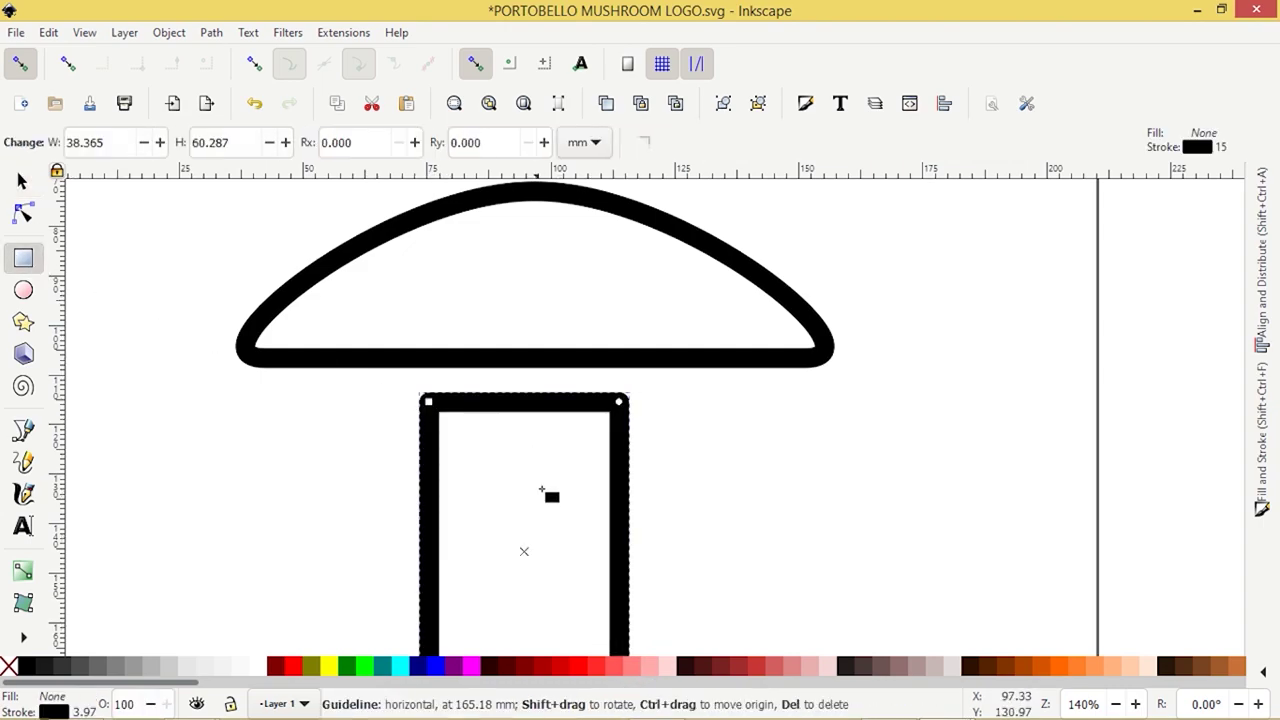
pyautogui.keyDown('ctrl'); pyautogui.scroll(-2, 543, 494); pyautogui.keyUp('ctrl')
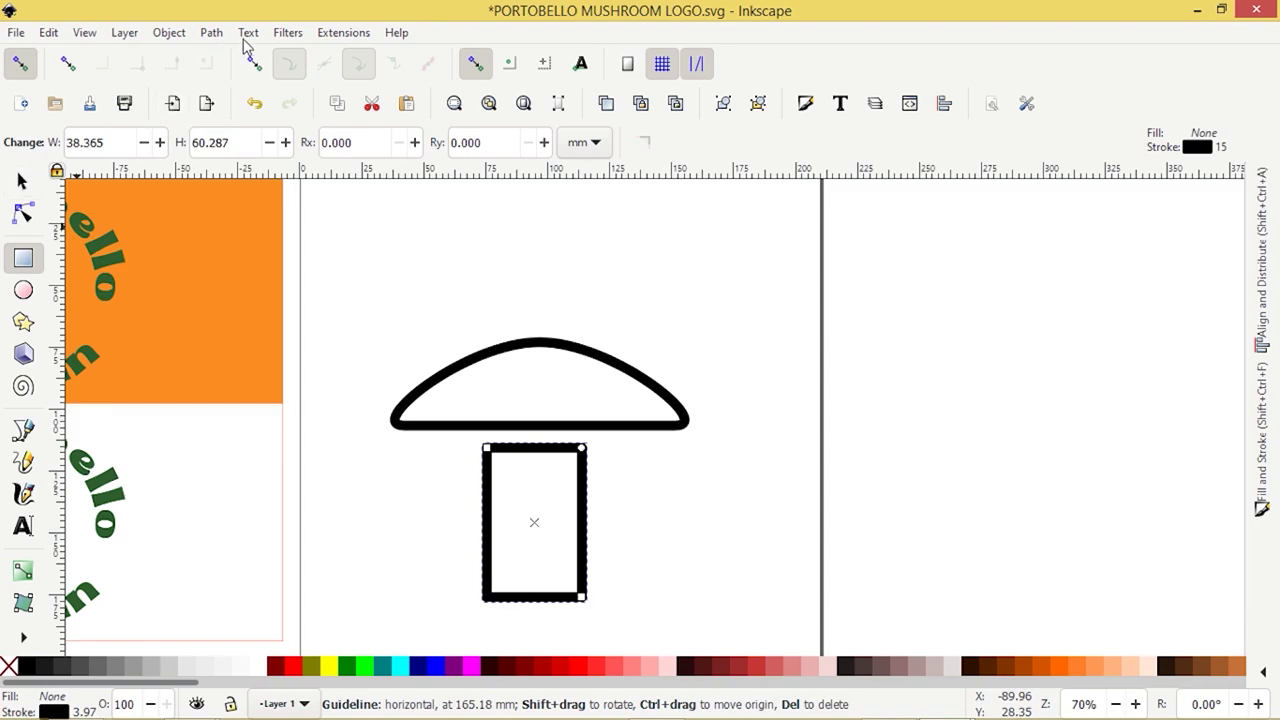
# Step: Convert the stem rectangle to a path and make its two bottom corner nodes smooth
pyautogui.click(212, 33)
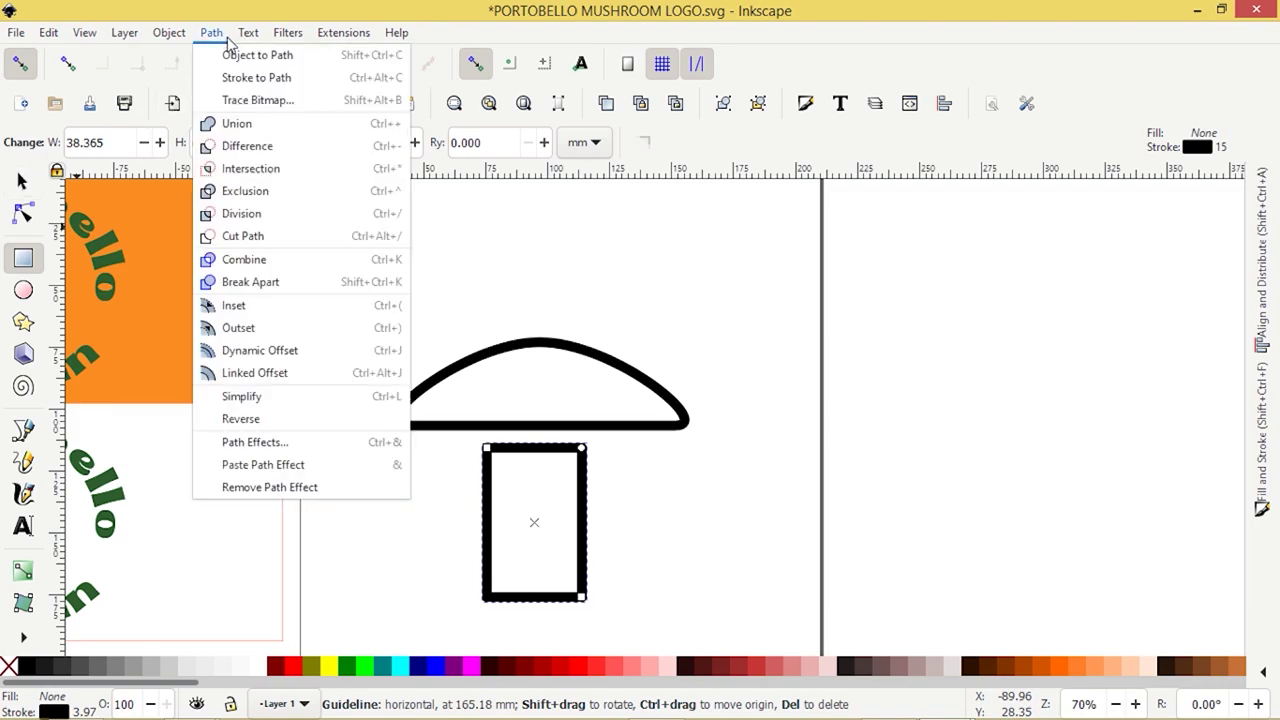
pyautogui.click(245, 54)
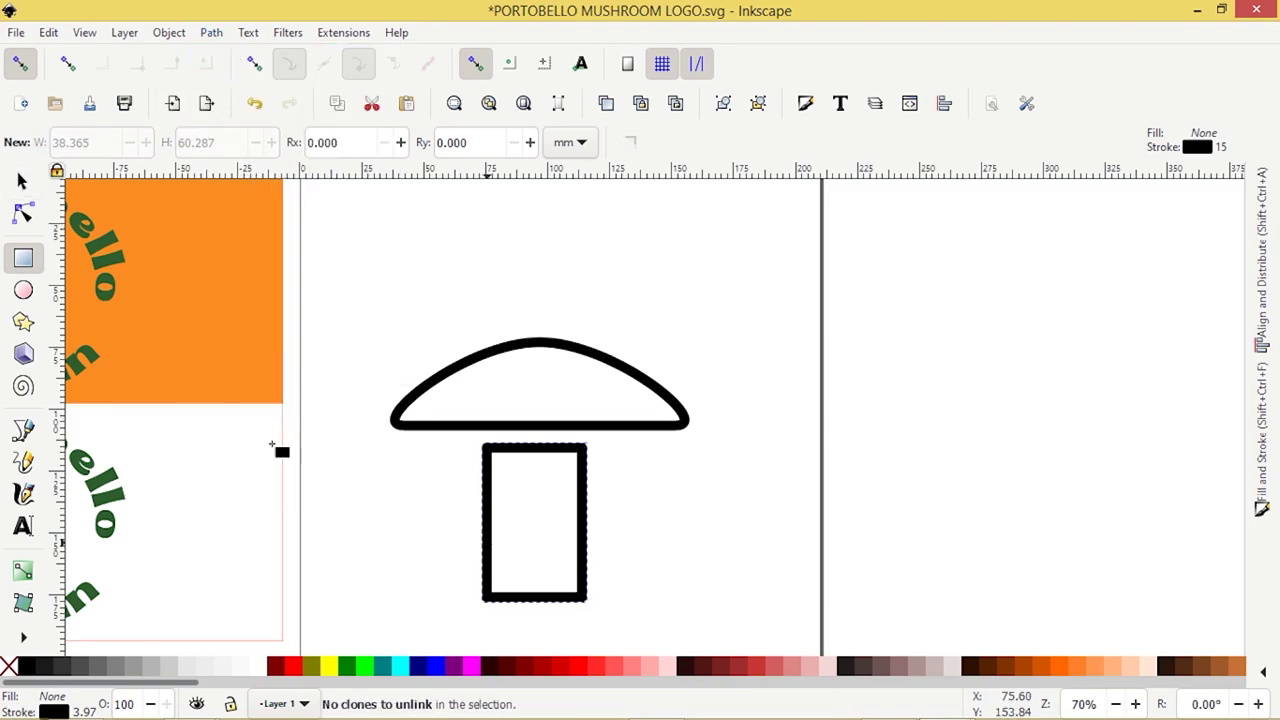
pyautogui.click(23, 213)
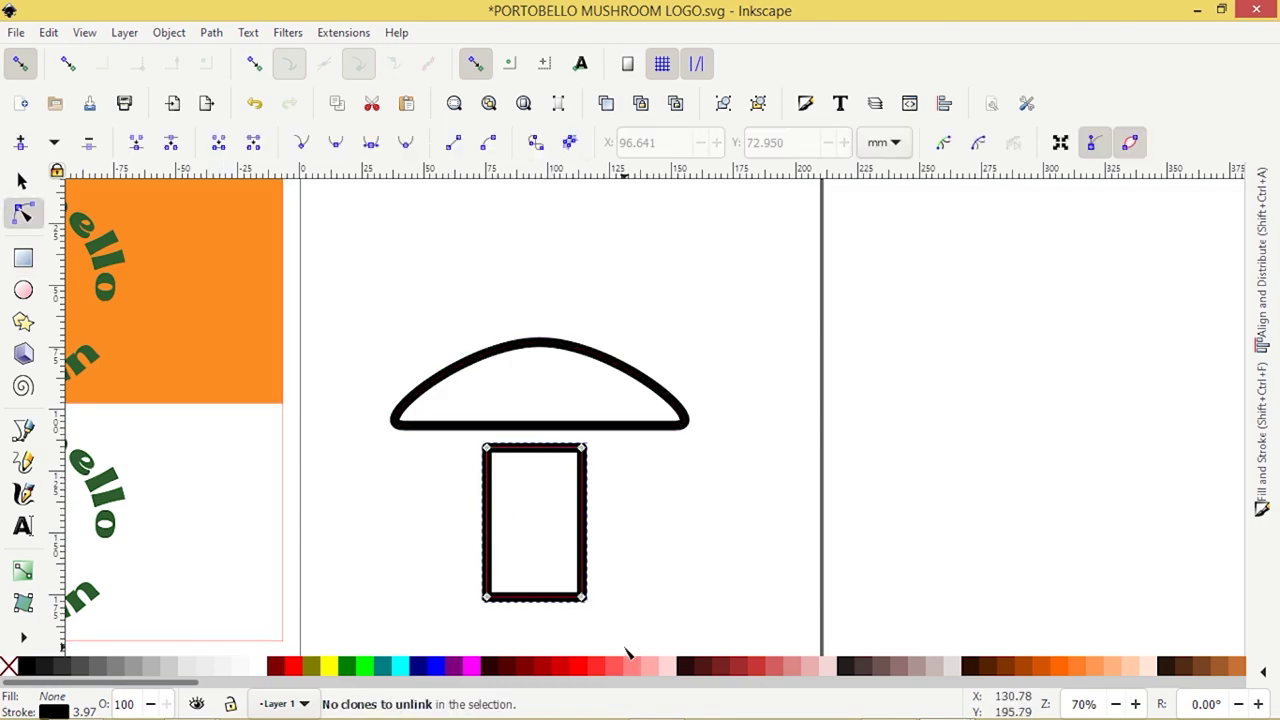
pyautogui.moveTo(458, 580); pyautogui.dragTo(700, 655)
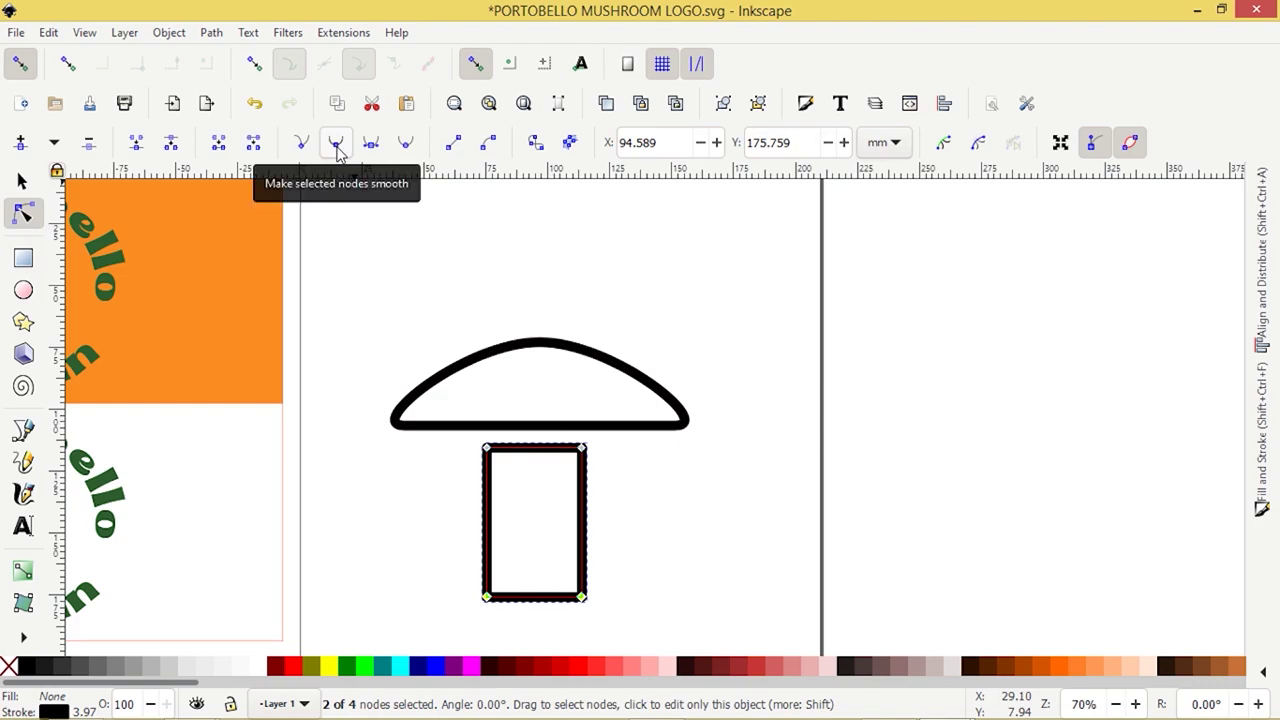
pyautogui.click(336, 144)
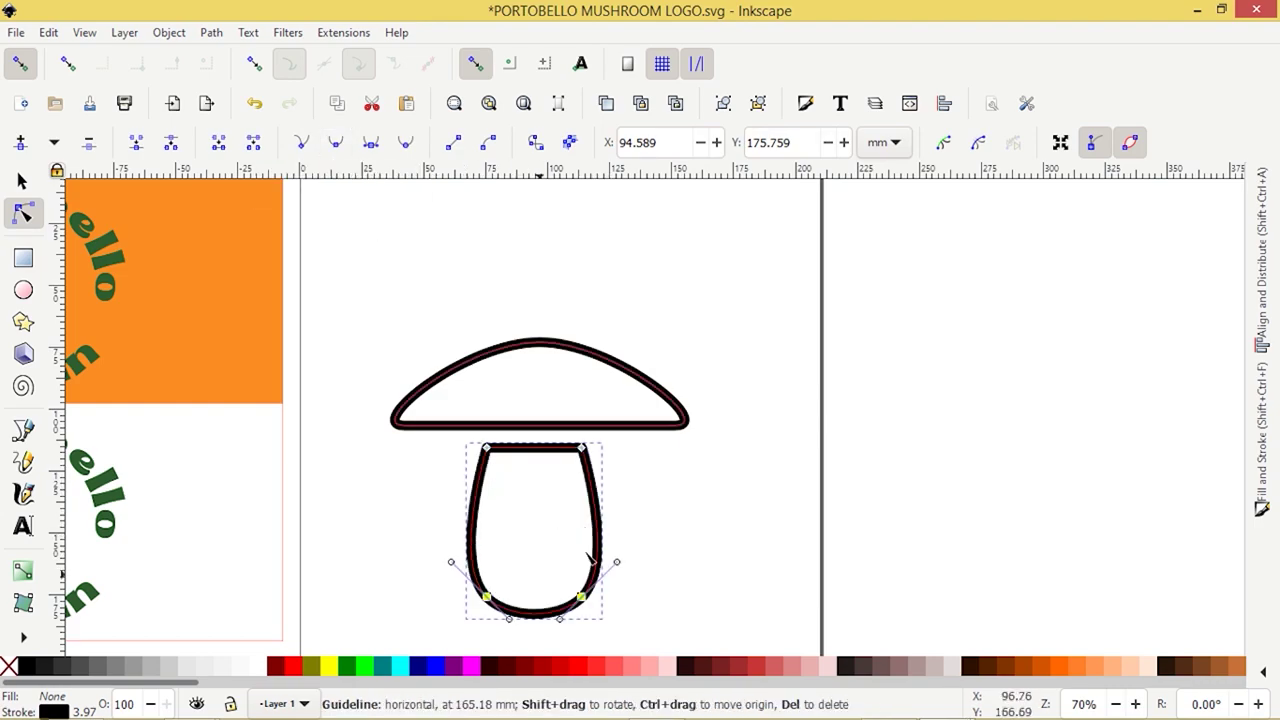
# Step: Nudge the stem's upper-left corner node inward to X 78.052 mm
pyautogui.click(486, 448)
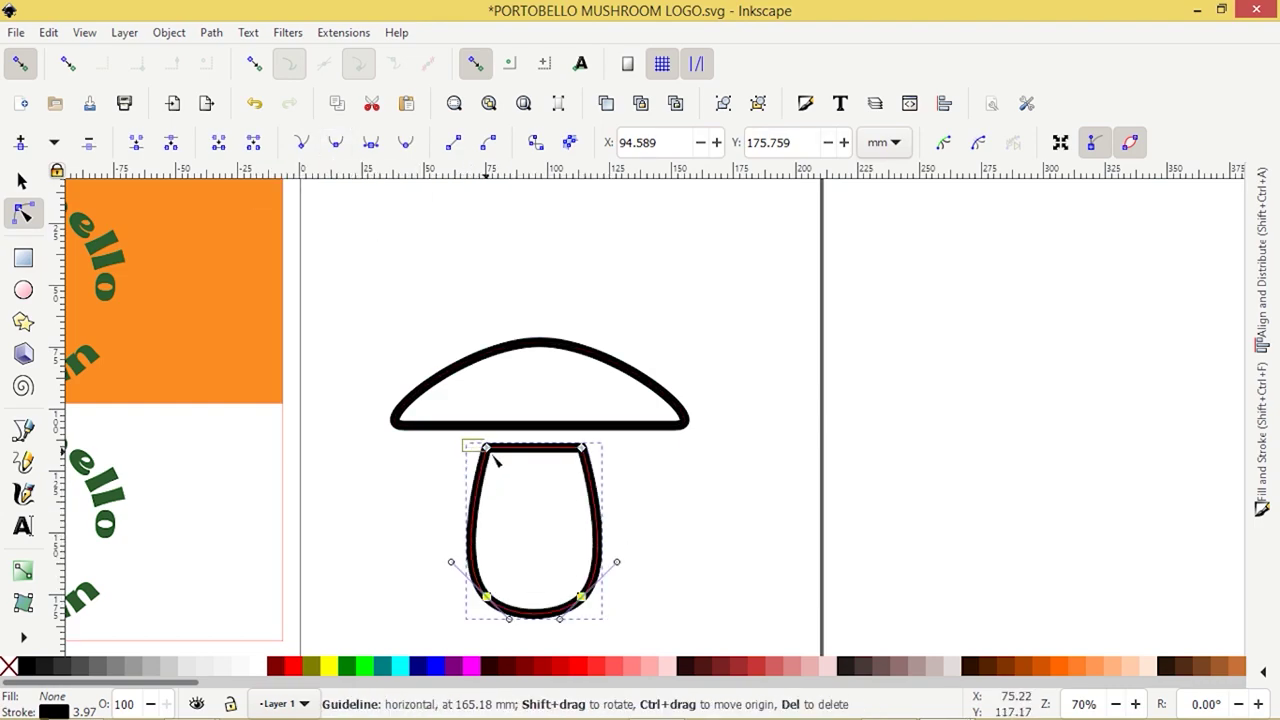
pyautogui.scroll(2, 512, 476)
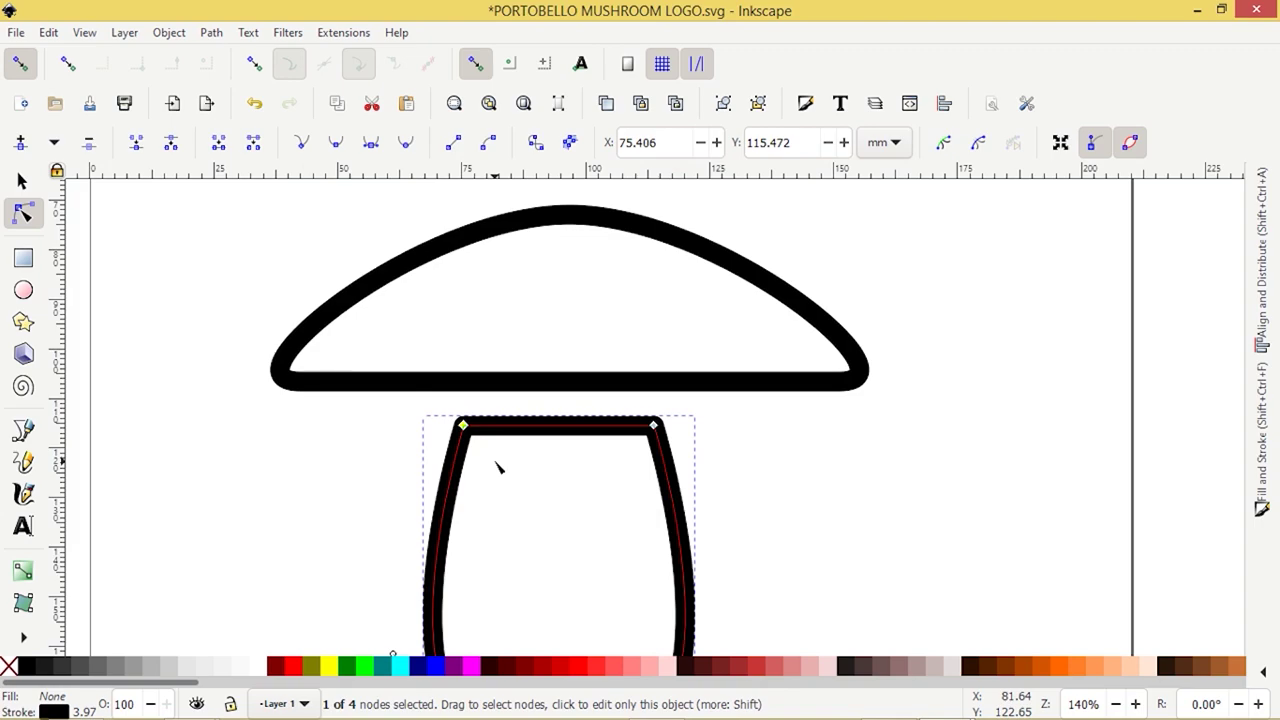
pyautogui.press('Right')
pyautogui.press('Right')
pyautogui.press('Right')
pyautogui.press('Right')
pyautogui.press('Right')
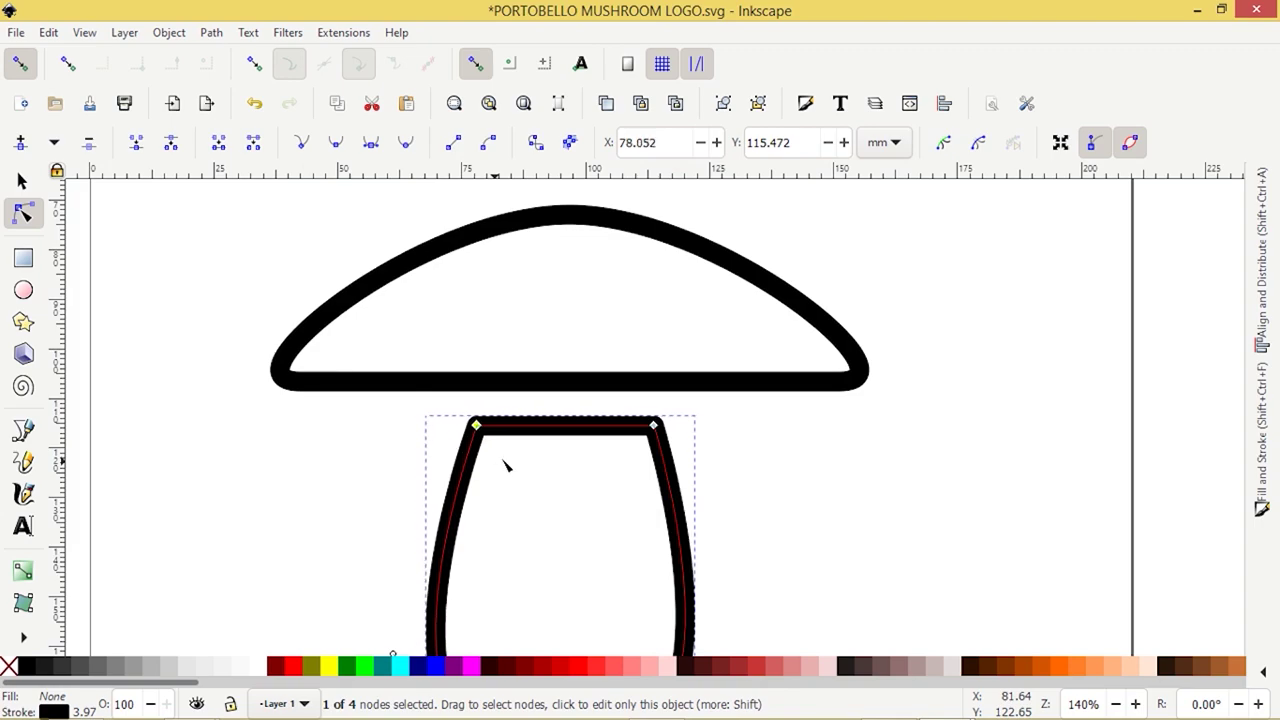
# Step: Nudge the stem's upper-right corner node inward to X 111.125 mm to narrow the stem's top
pyautogui.moveTo(620, 401); pyautogui.dragTo(686, 482)
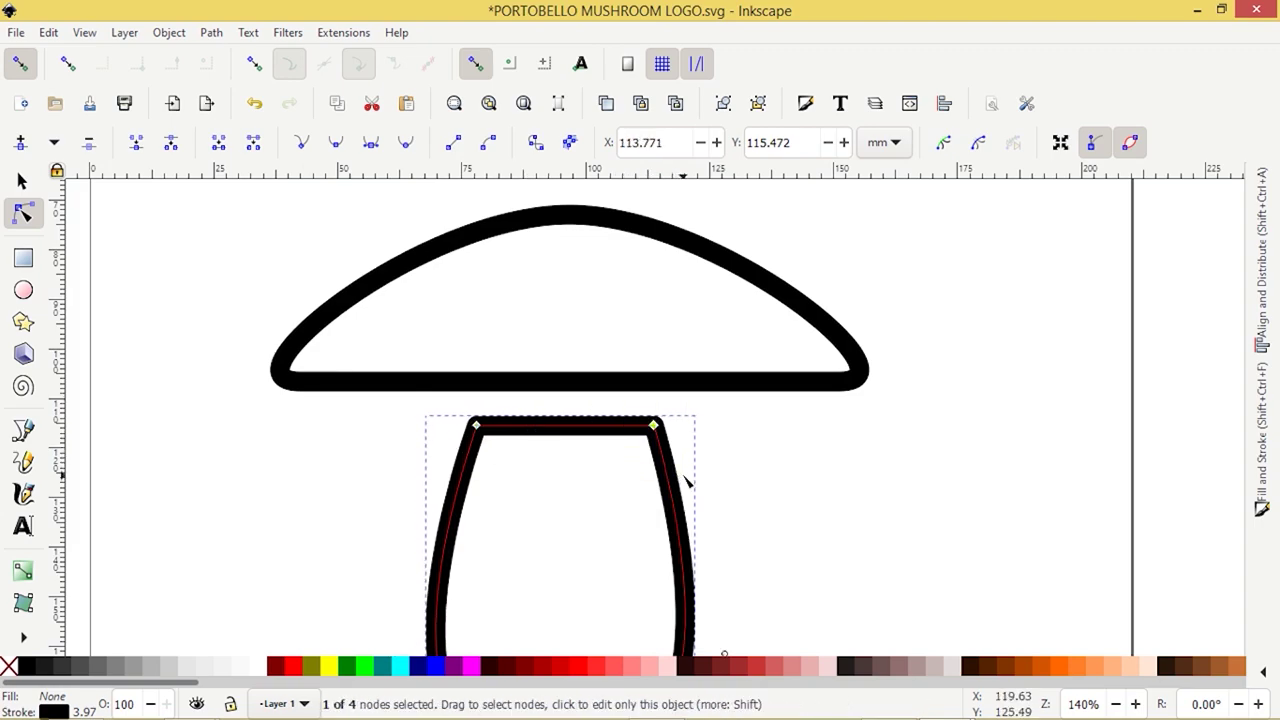
pyautogui.press('Left')
pyautogui.press('Left')
pyautogui.press('Left')
pyautogui.press('Left')
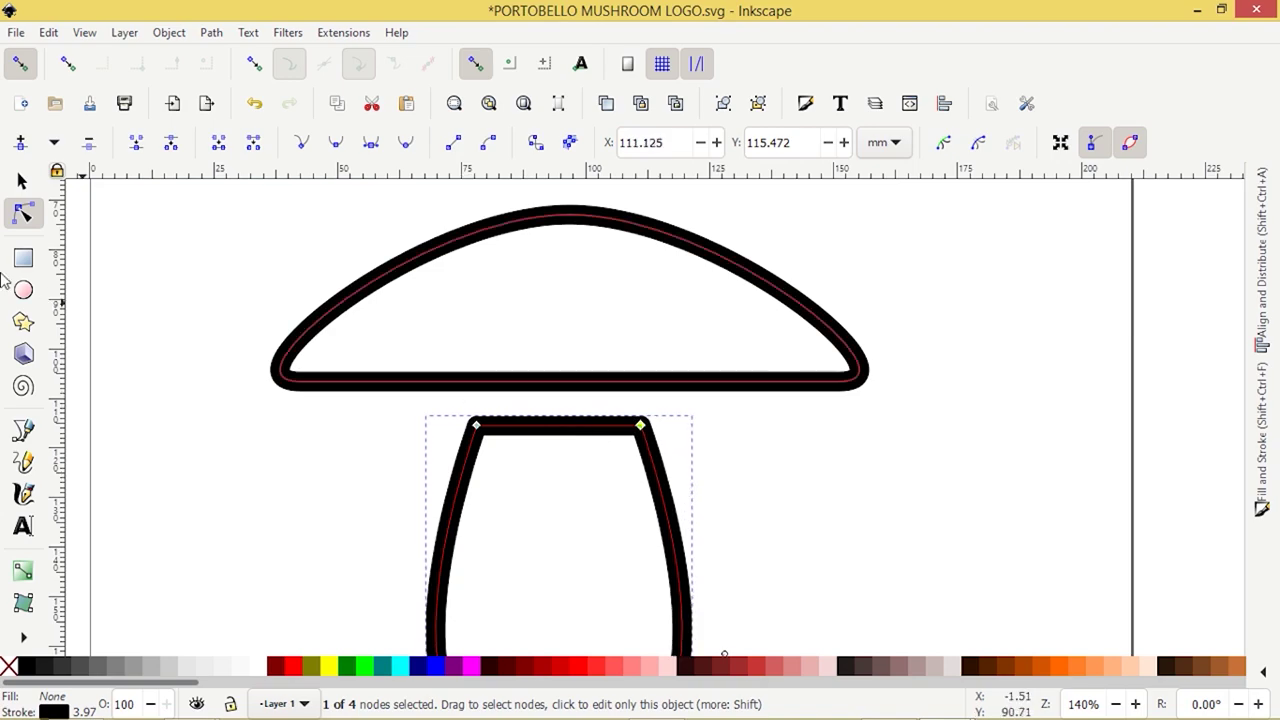
pyautogui.click(22, 181)
pyautogui.click(478, 364)
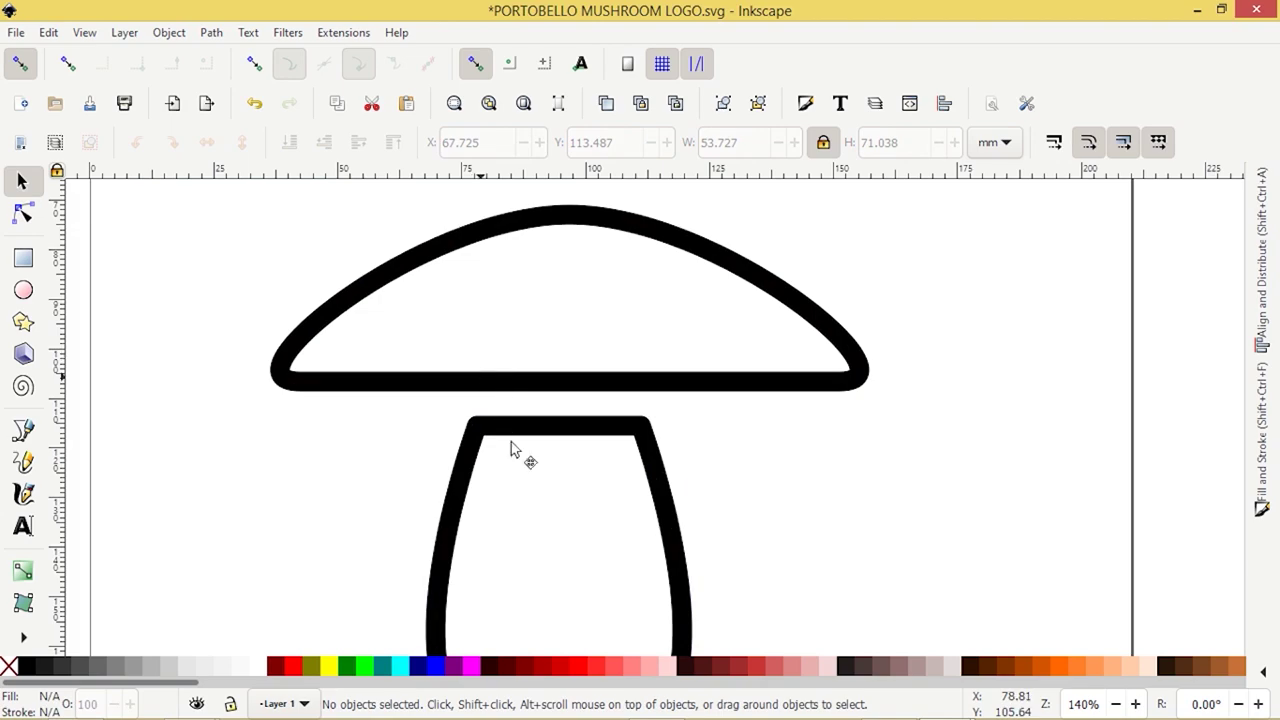
# Step: Insert a new node midway along the cap's straight bottom edge, between its two base nodes
pyautogui.press('Tab')
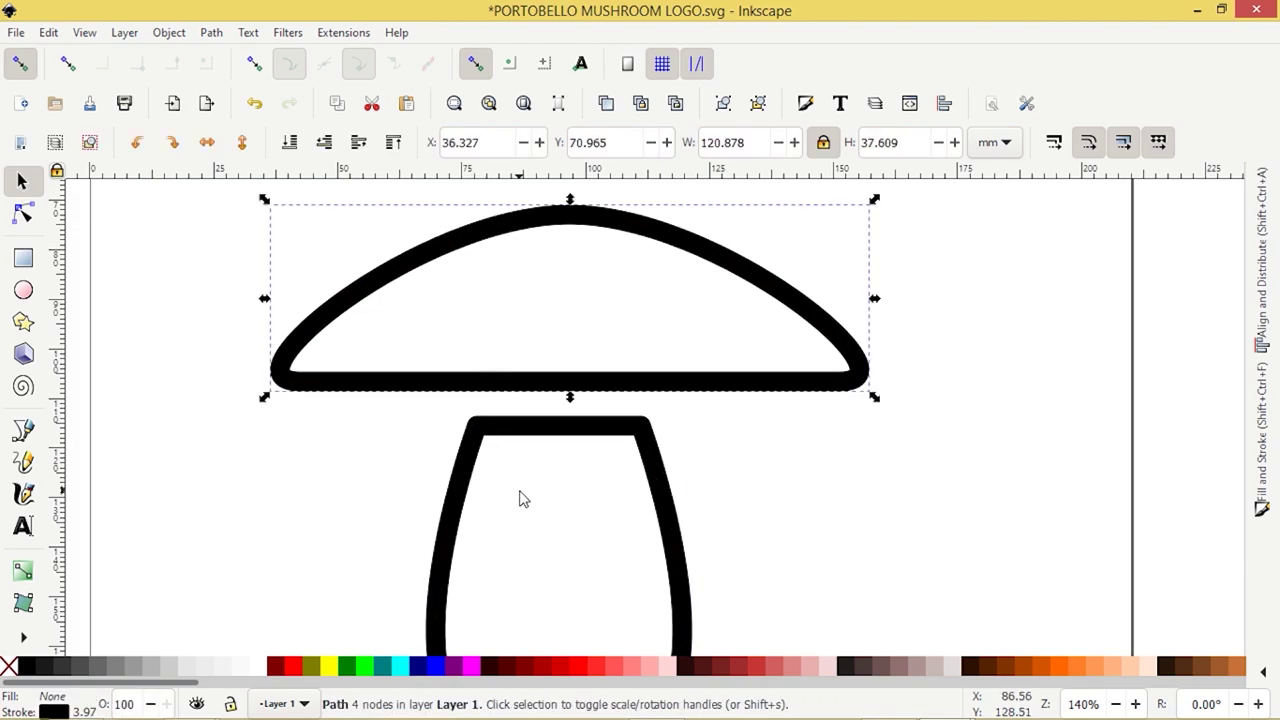
pyautogui.click(22, 213)
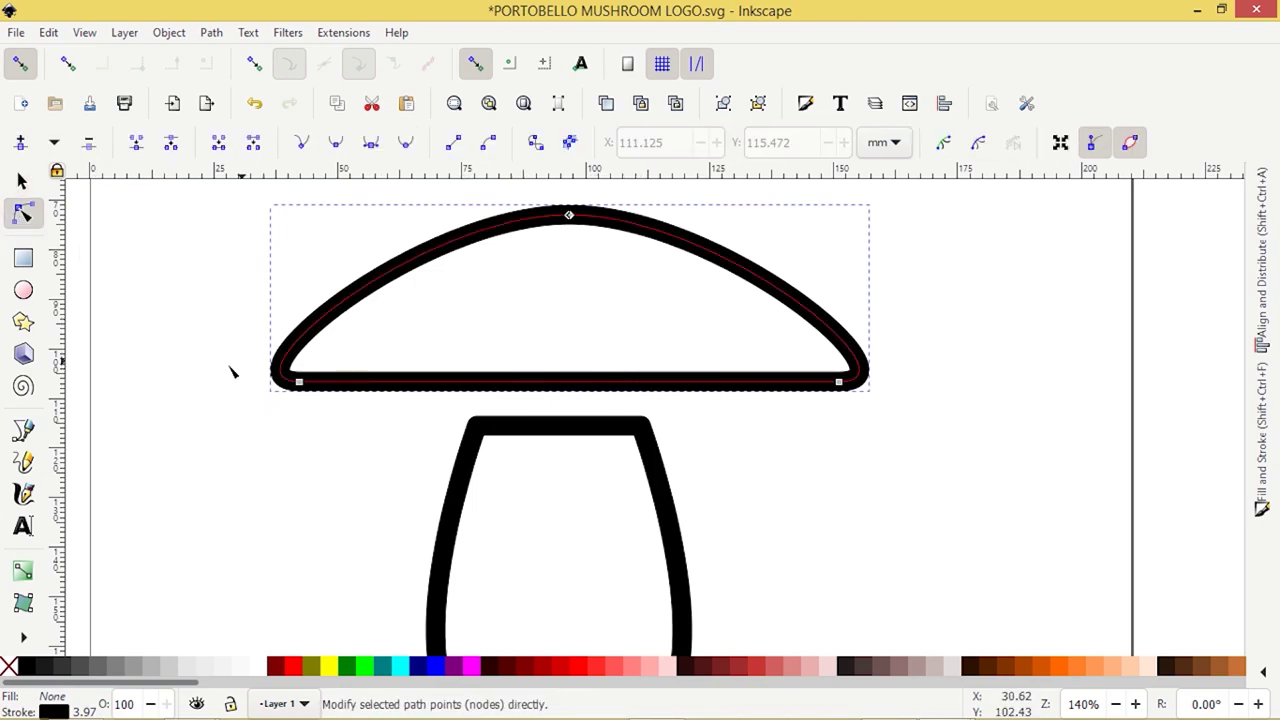
pyautogui.moveTo(212, 368); pyautogui.dragTo(882, 411)
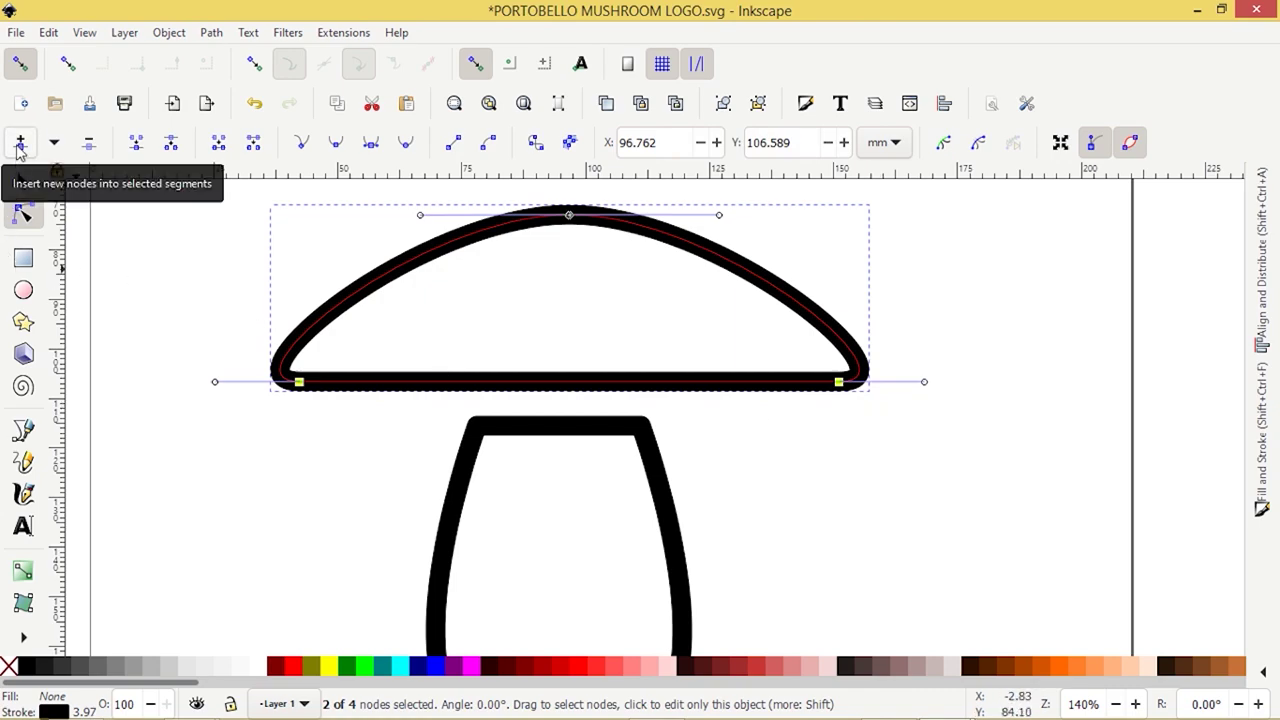
pyautogui.click(20, 143)
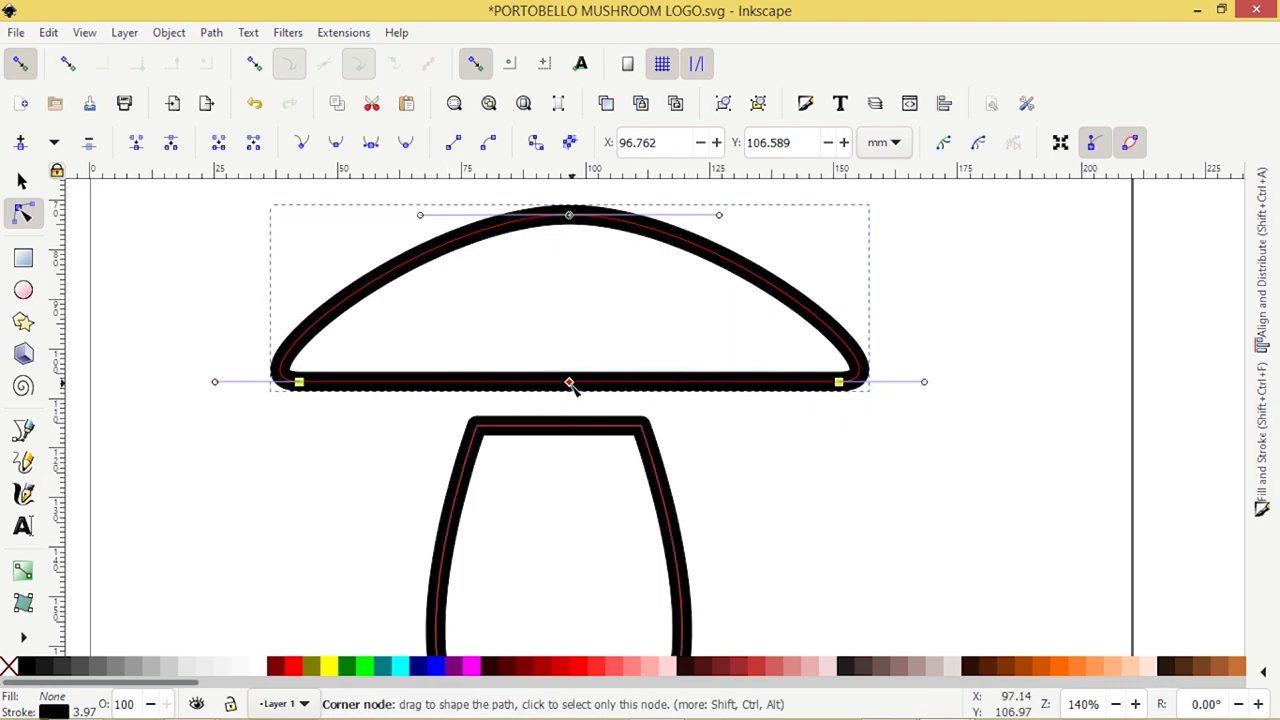
# Step: Raise the cap's middle bottom node to Y 100.542 mm and make it smooth to arch the underside
pyautogui.moveTo(546, 354); pyautogui.dragTo(572, 371)
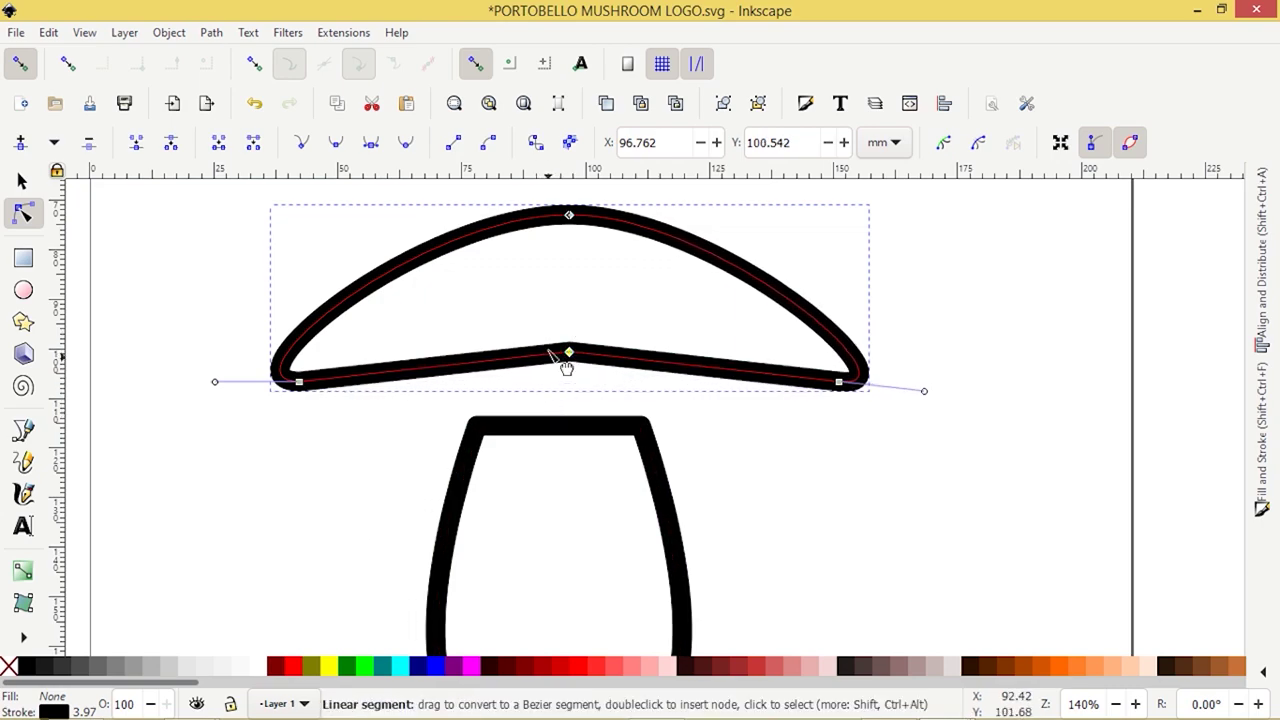
pyautogui.click(336, 146)
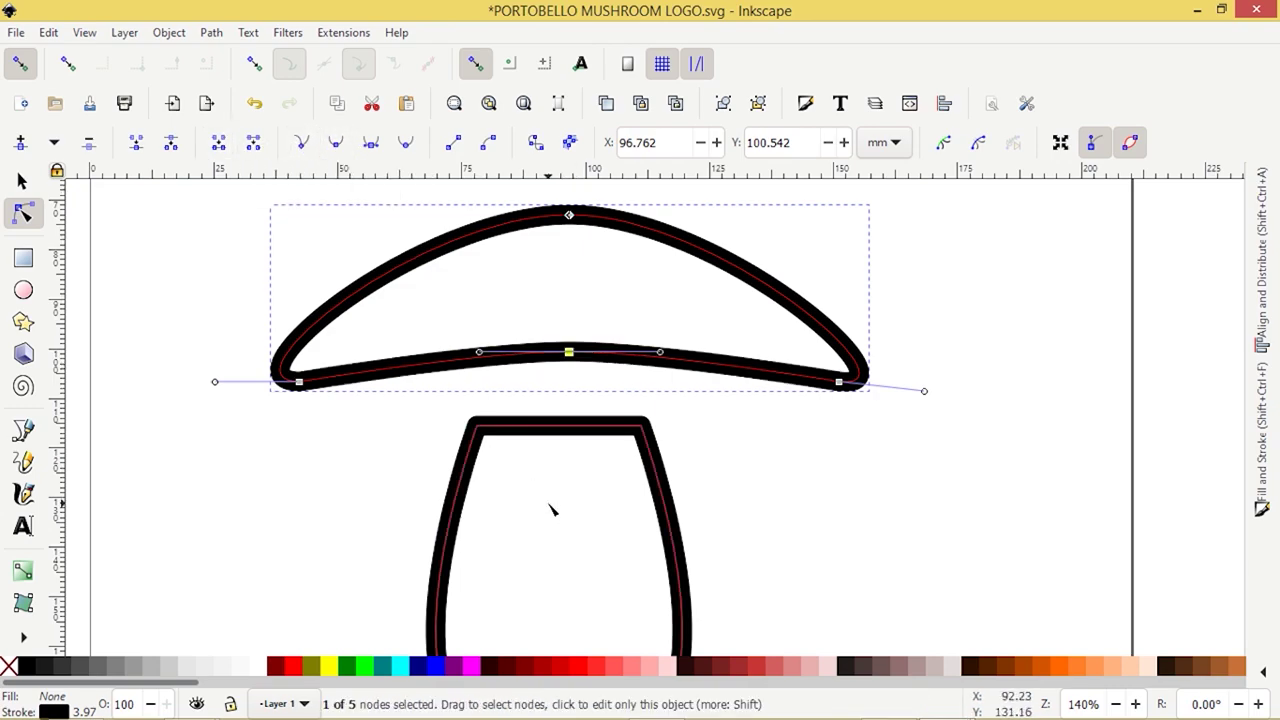
pyautogui.keyDown('ctrl'); pyautogui.scroll(-1, 550, 510); pyautogui.keyUp('ctrl')
pyautogui.click(22, 181)
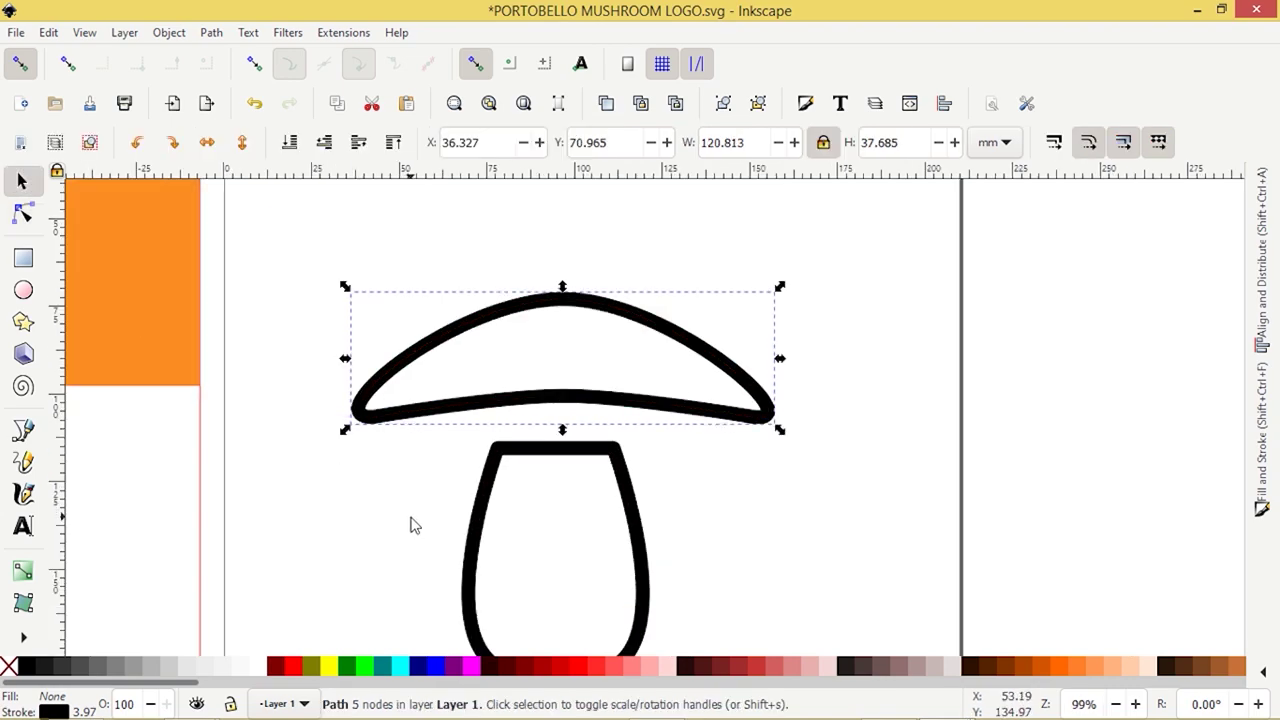
# Step: Select the cap and the stem together and centre them on a shared vertical axis, relative to the last selected object
pyautogui.click(555, 458)
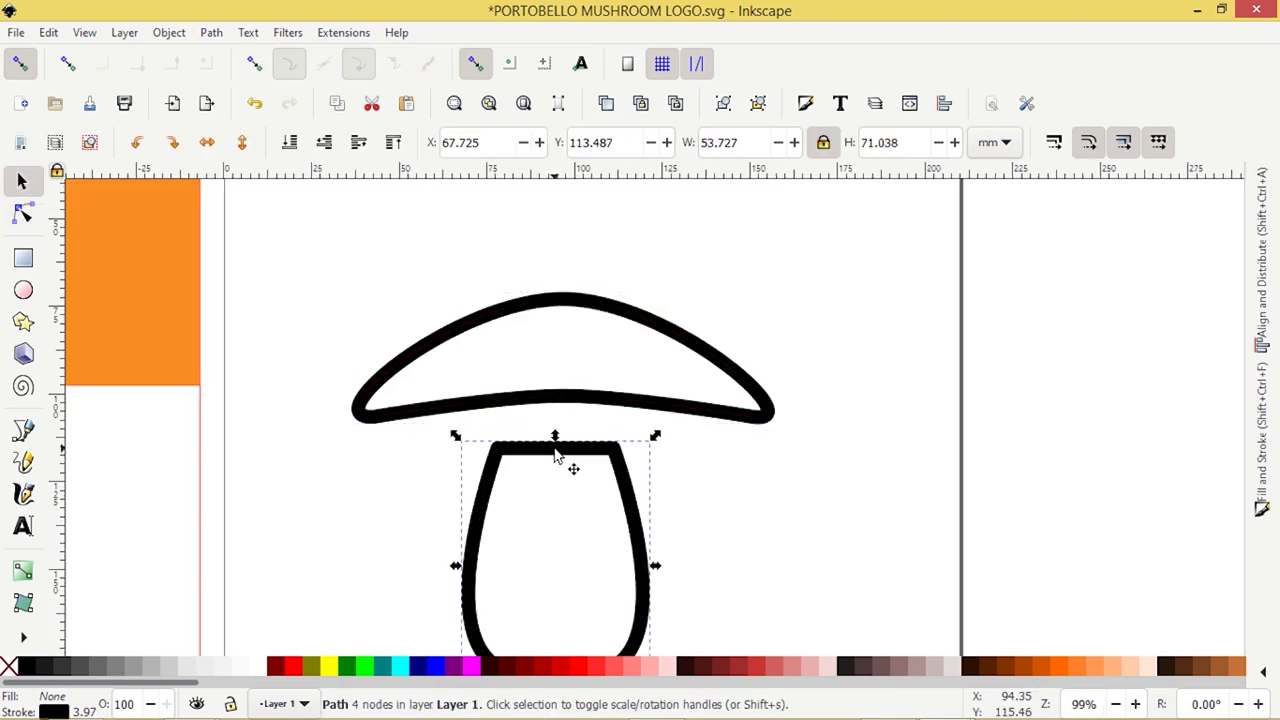
pyautogui.moveTo(350, 304); pyautogui.dragTo(487, 390)
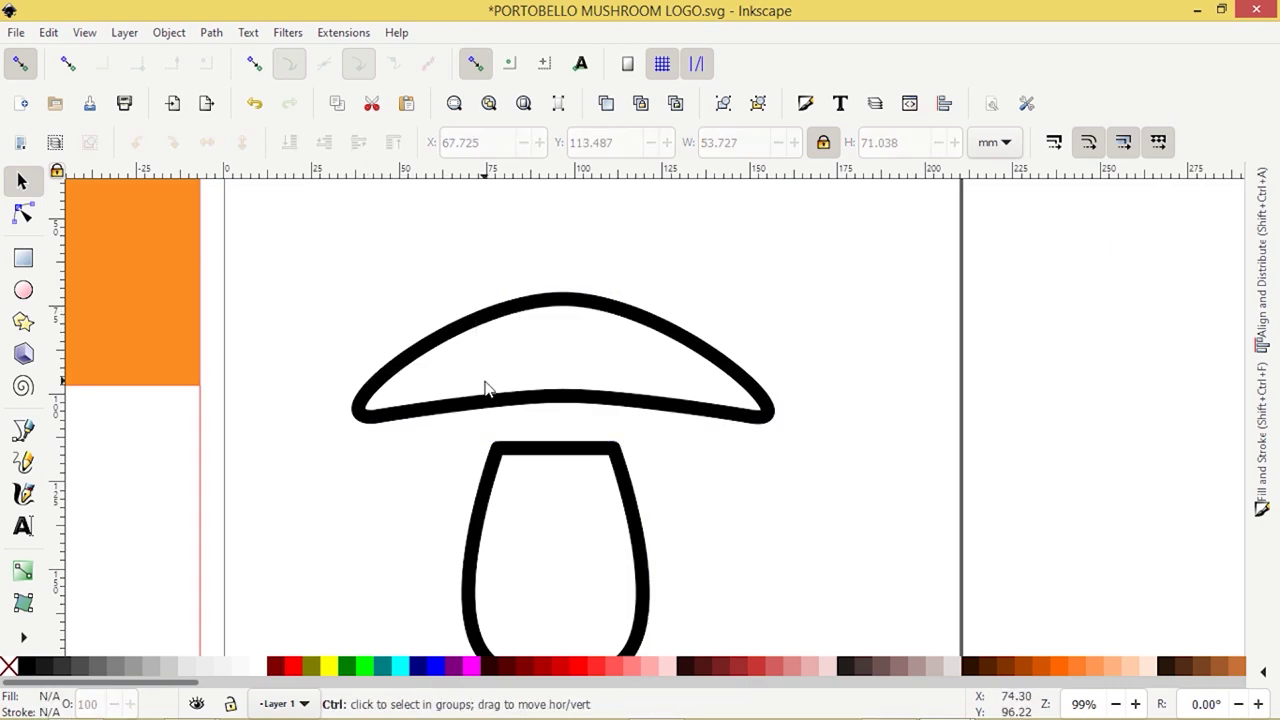
pyautogui.scroll(-2, 487, 390)
pyautogui.moveTo(392, 294); pyautogui.dragTo(630, 548)
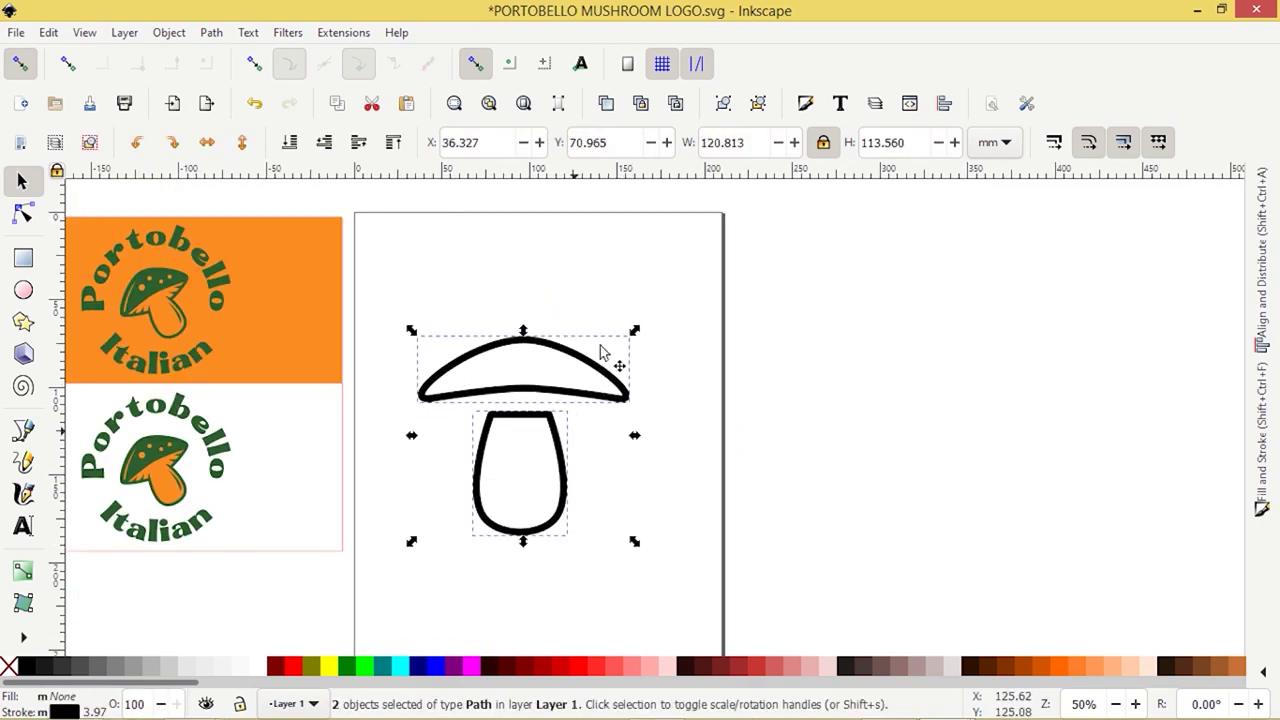
pyautogui.click(945, 104)
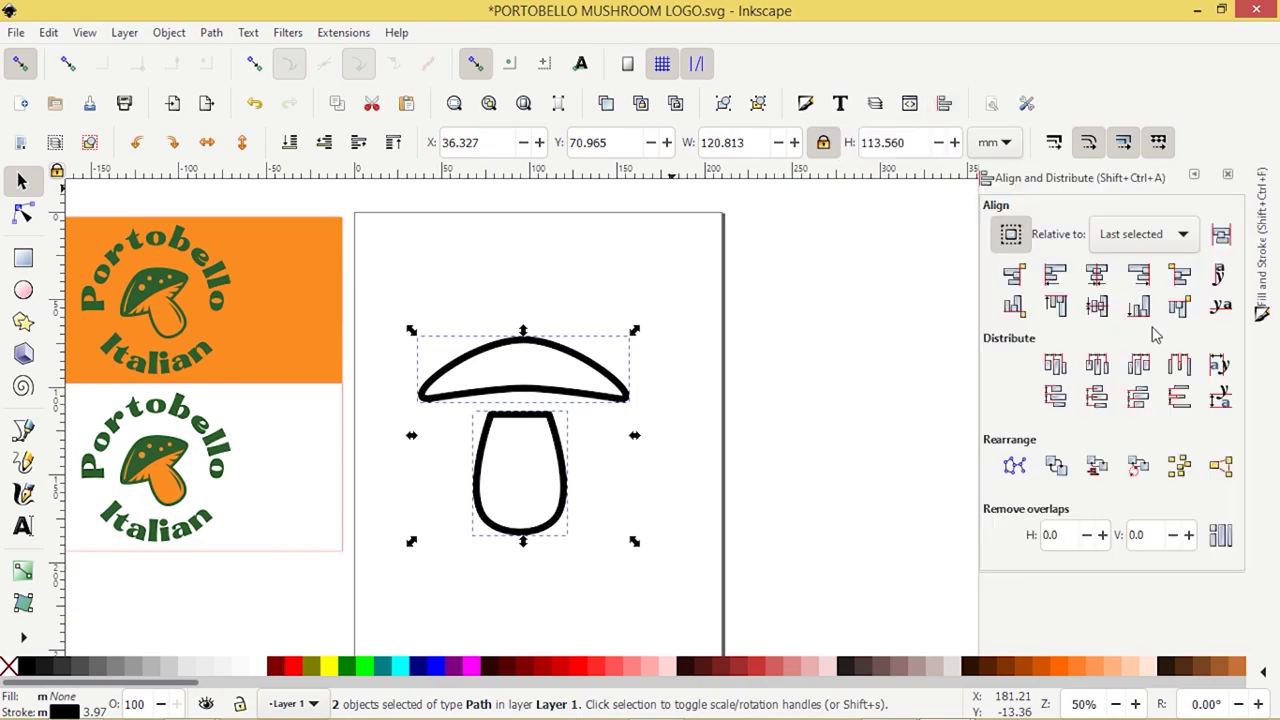
pyautogui.click(1097, 278)
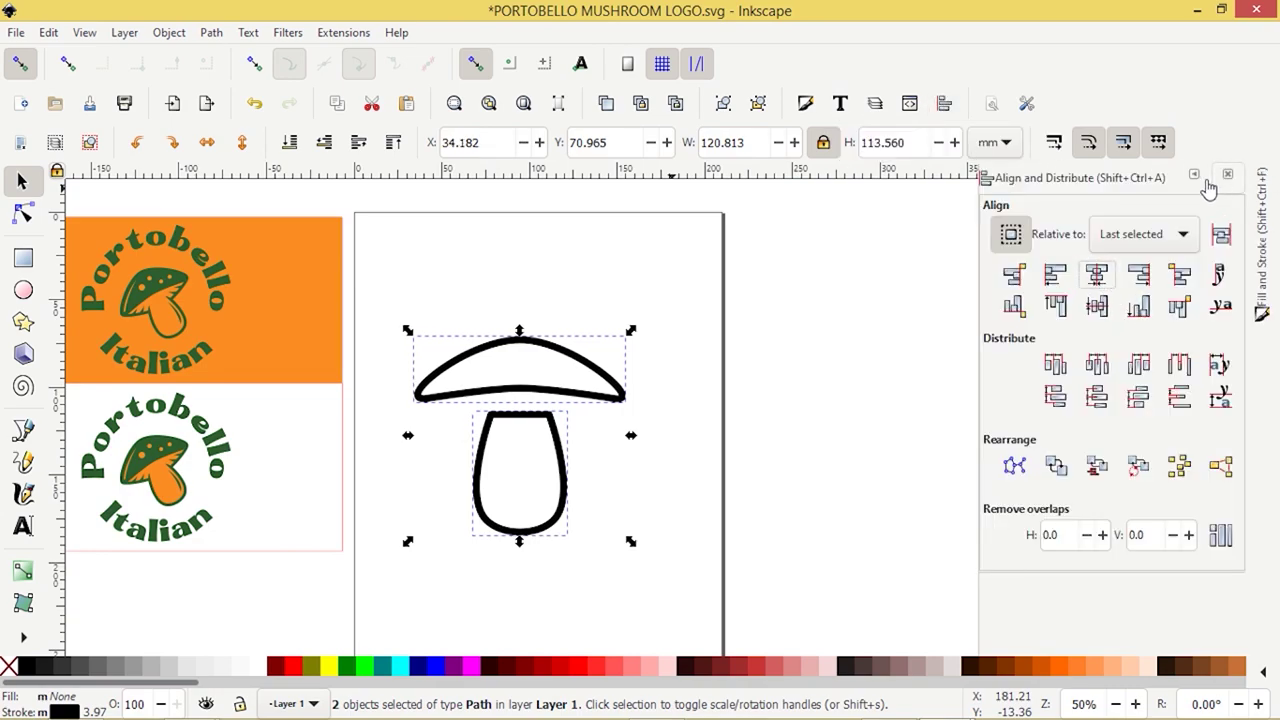
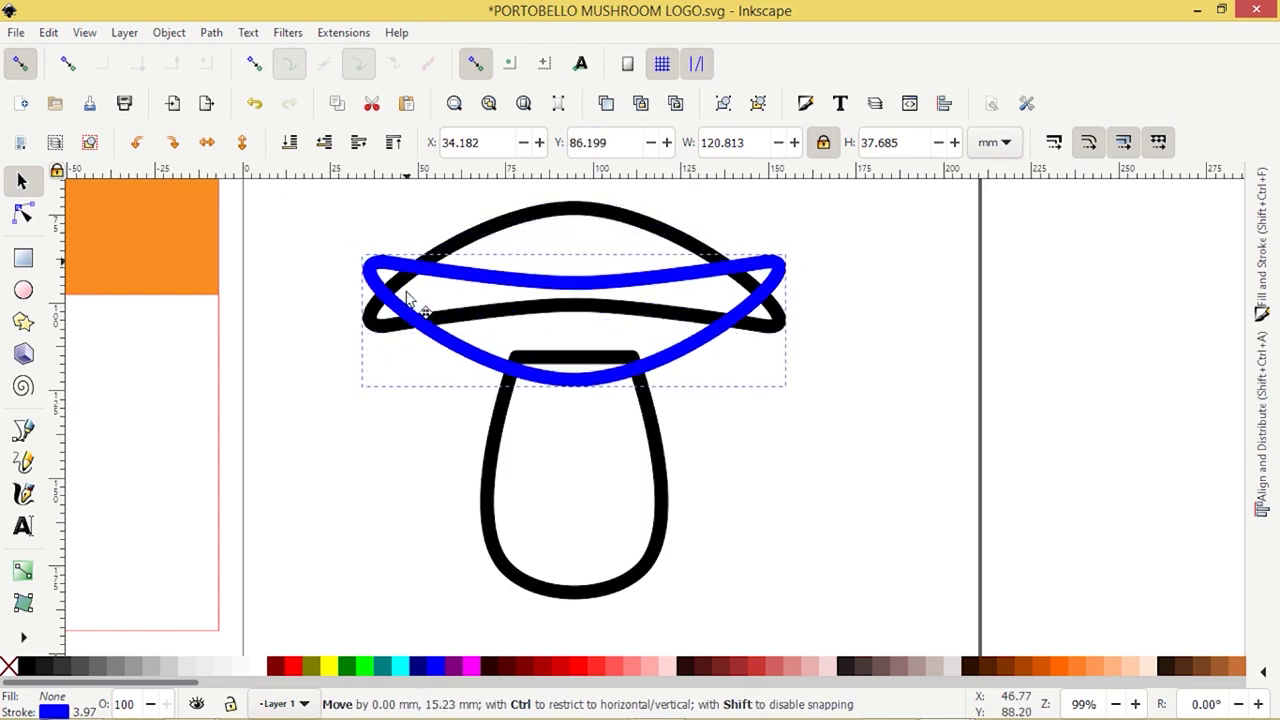
# Step: Move the blue flipped cap copy straight up to Y 99.980 mm so its tips overlap the black cap's tips
pyautogui.scroll(5, 380, 323)
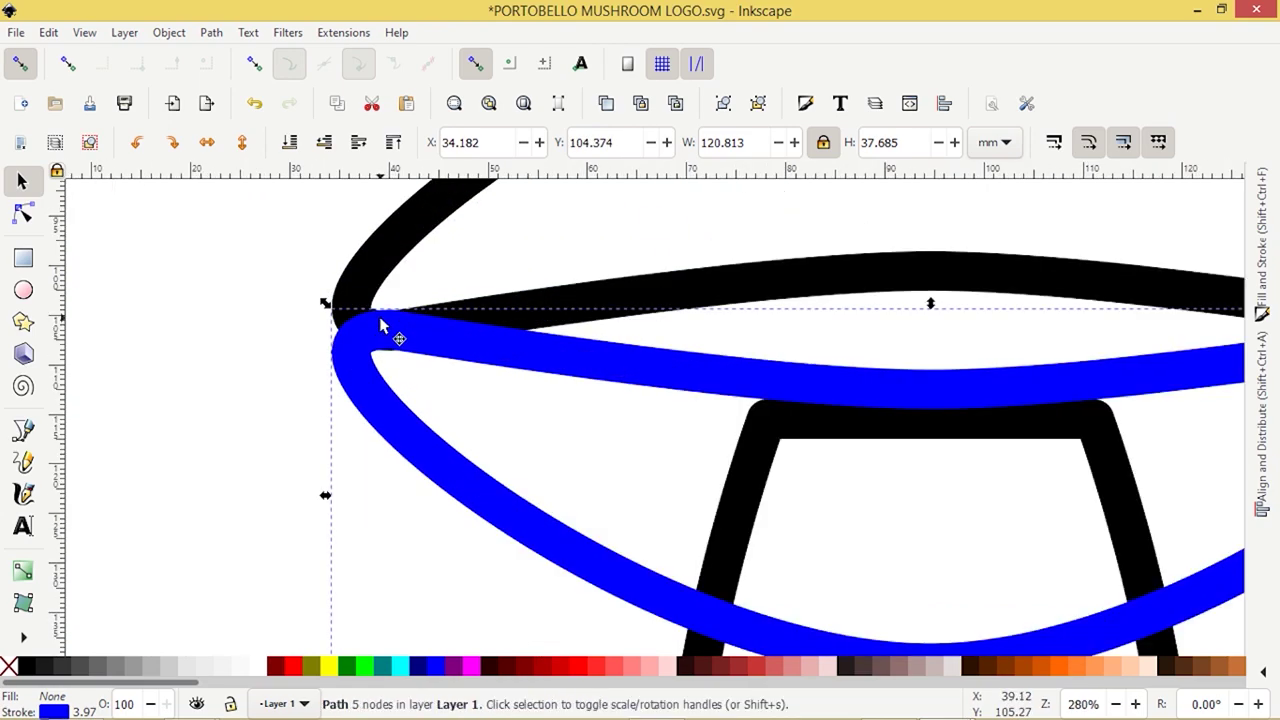
pyautogui.scroll(-2, 316, 435)
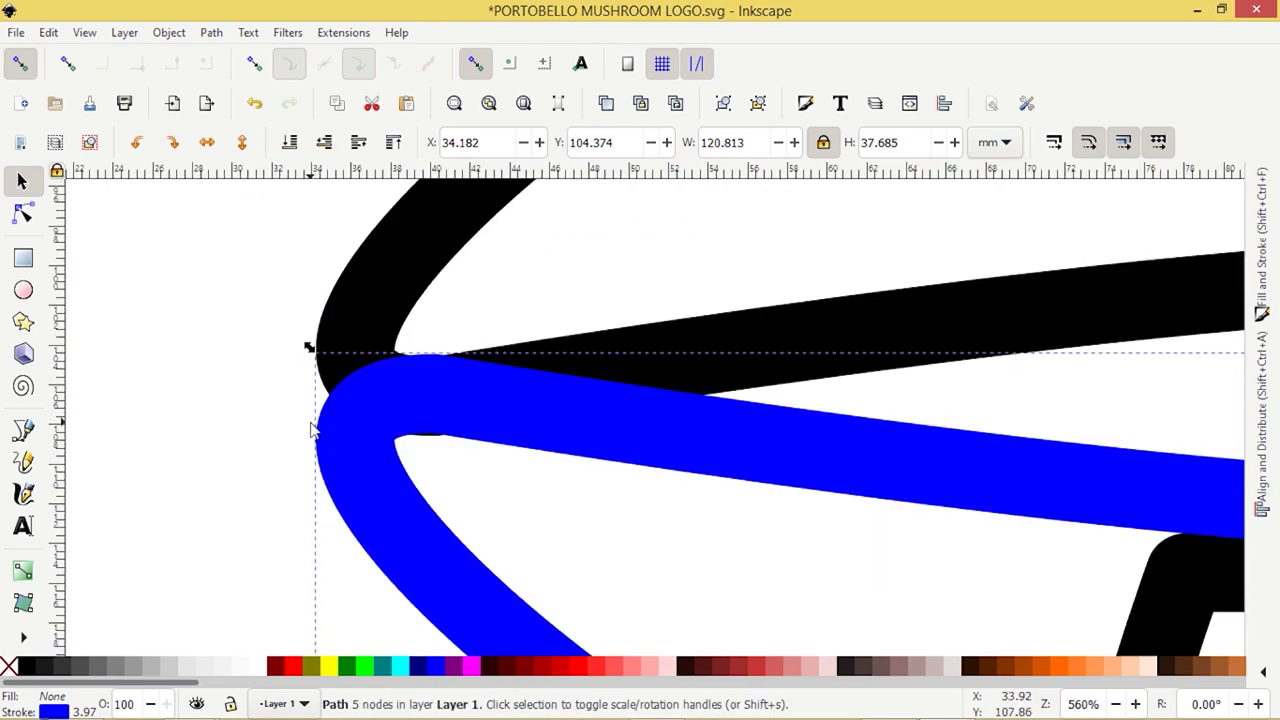
pyautogui.scroll(2, 326, 404)
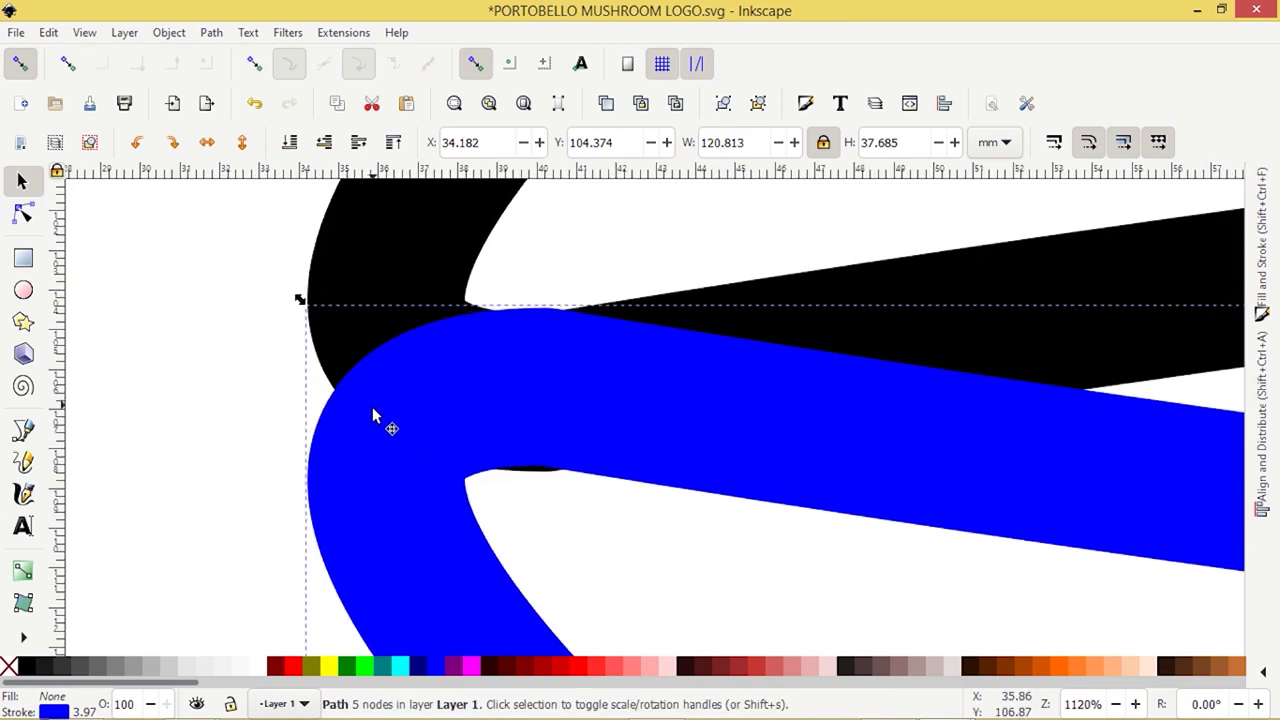
pyautogui.moveTo(375, 421); pyautogui.dragTo(383, 249)
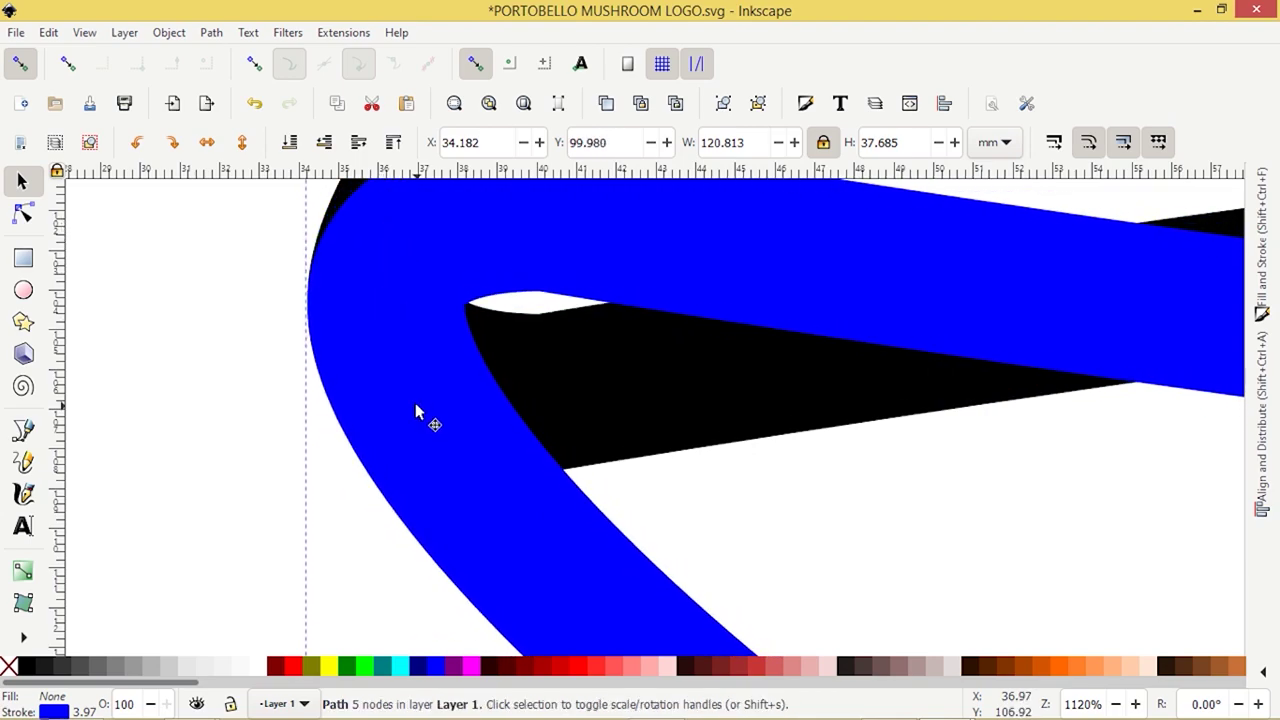
pyautogui.keyDown('ctrl'); pyautogui.scroll(-5, 415, 405); pyautogui.keyUp('ctrl')
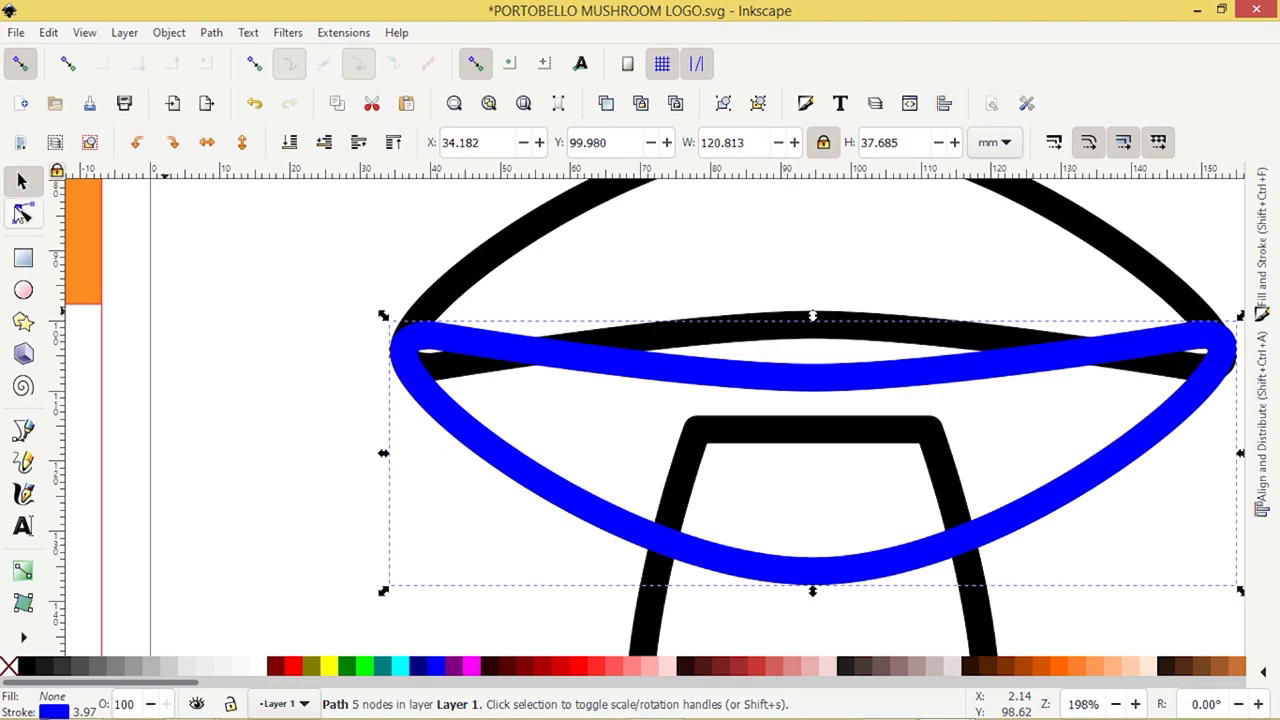
# Step: Insert a node at X 37.324, Y 107.417 mm near the flipped copy's left tip and break the path there
pyautogui.click(22, 214)
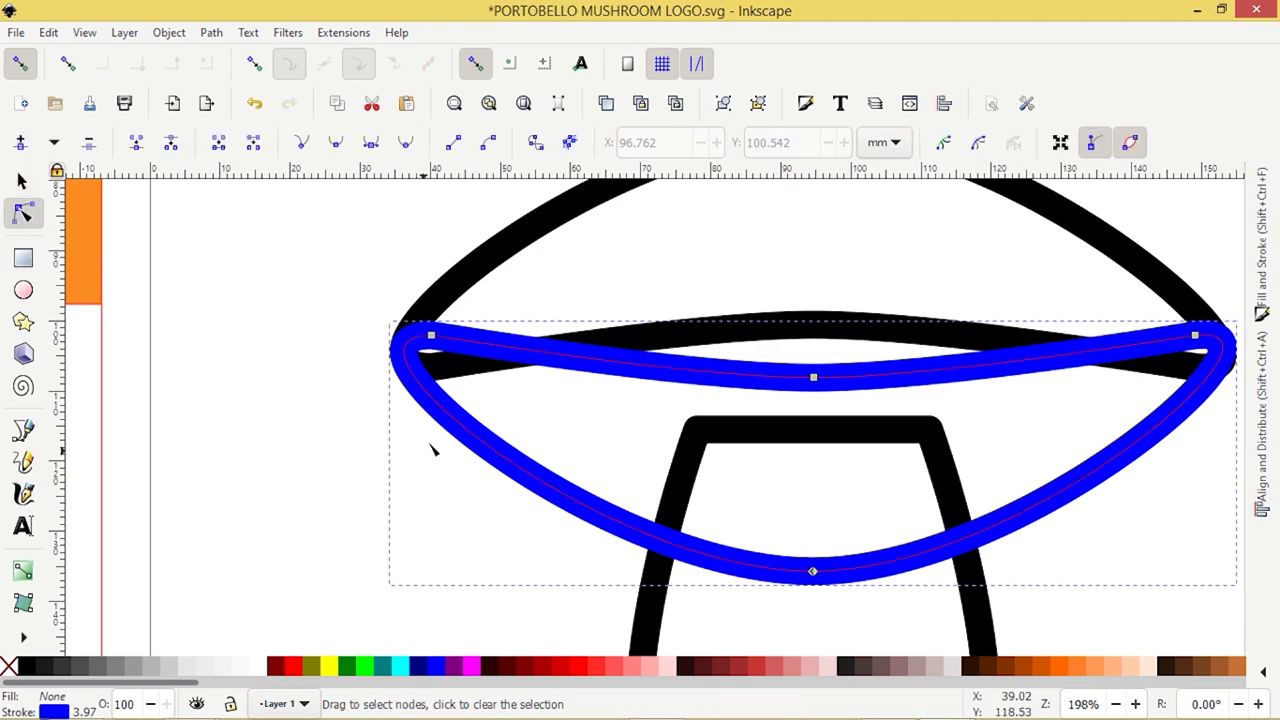
pyautogui.doubleClick(412, 374)
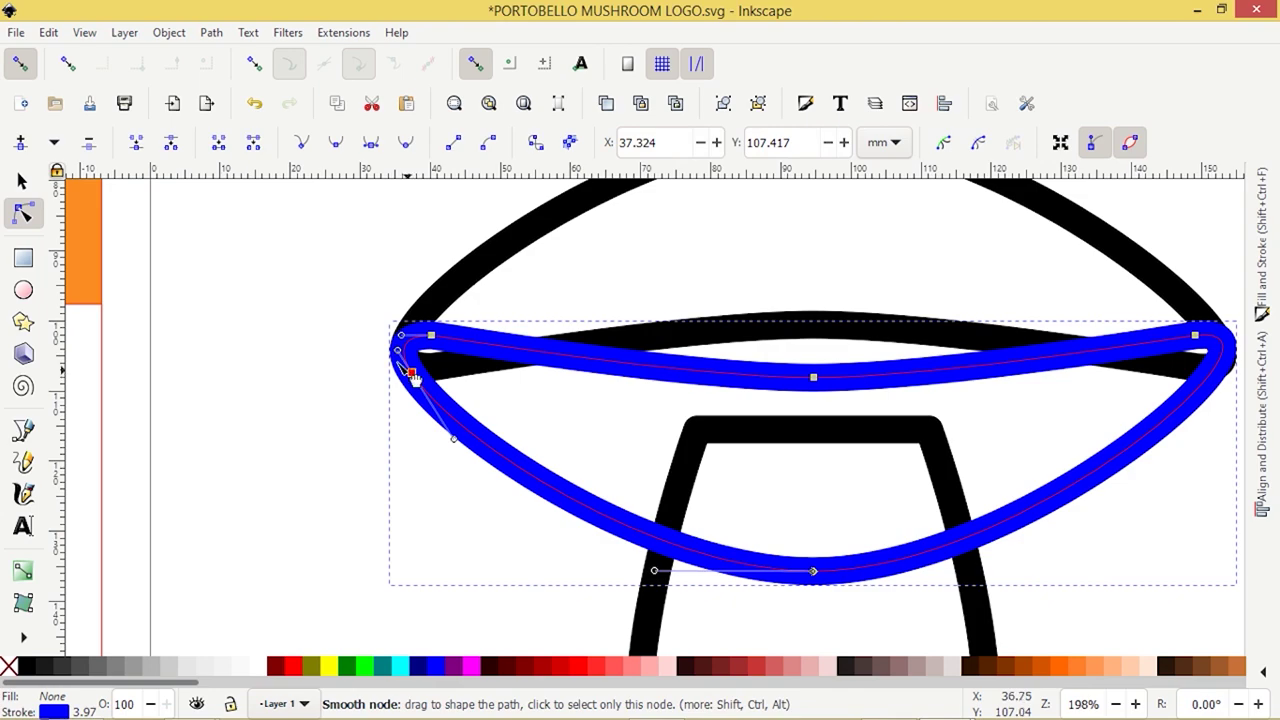
pyautogui.click(397, 418)
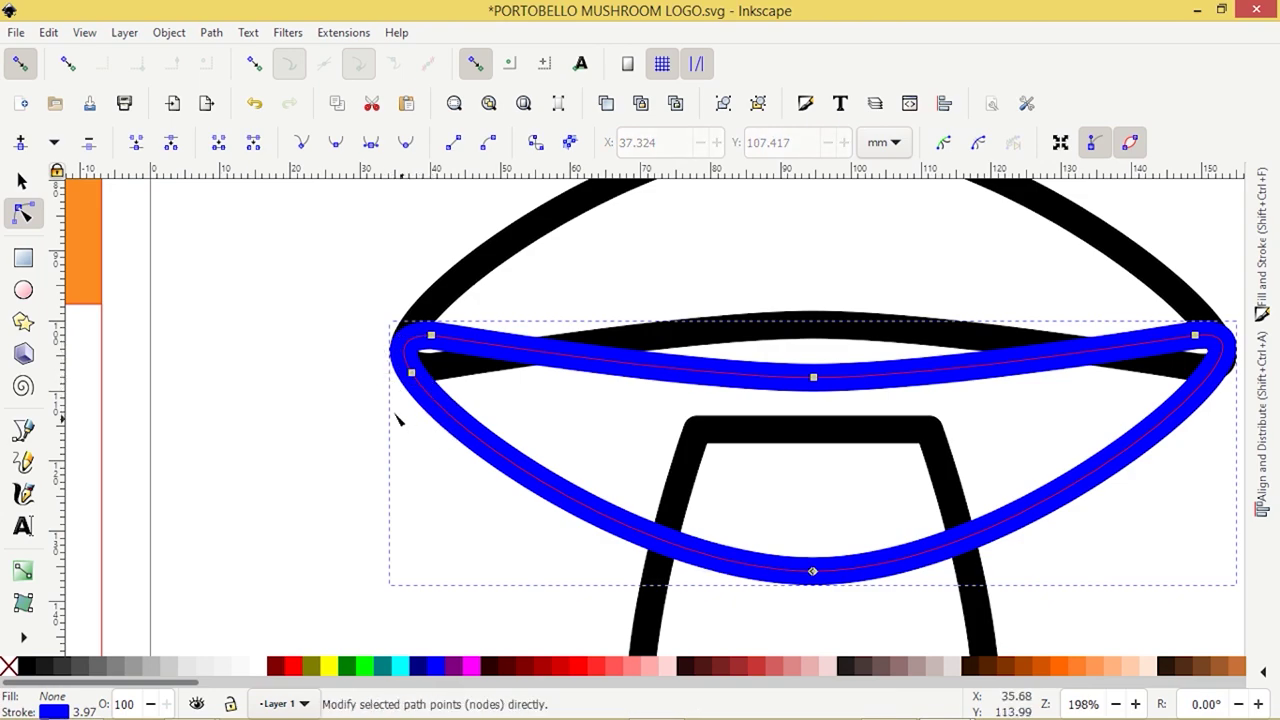
pyautogui.moveTo(378, 370); pyautogui.dragTo(452, 402)
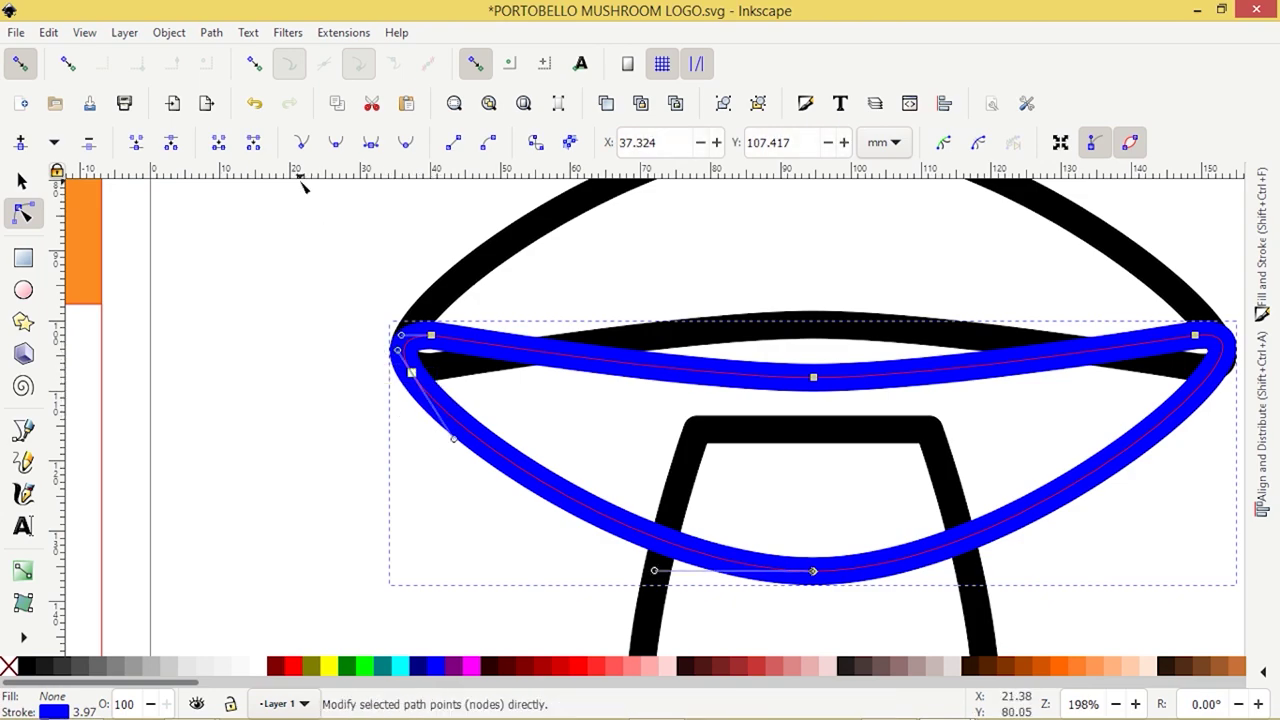
pyautogui.click(171, 143)
# Step: Break the flipped copy's path at its upper-left corner node and clear the selection
pyautogui.click(432, 335)
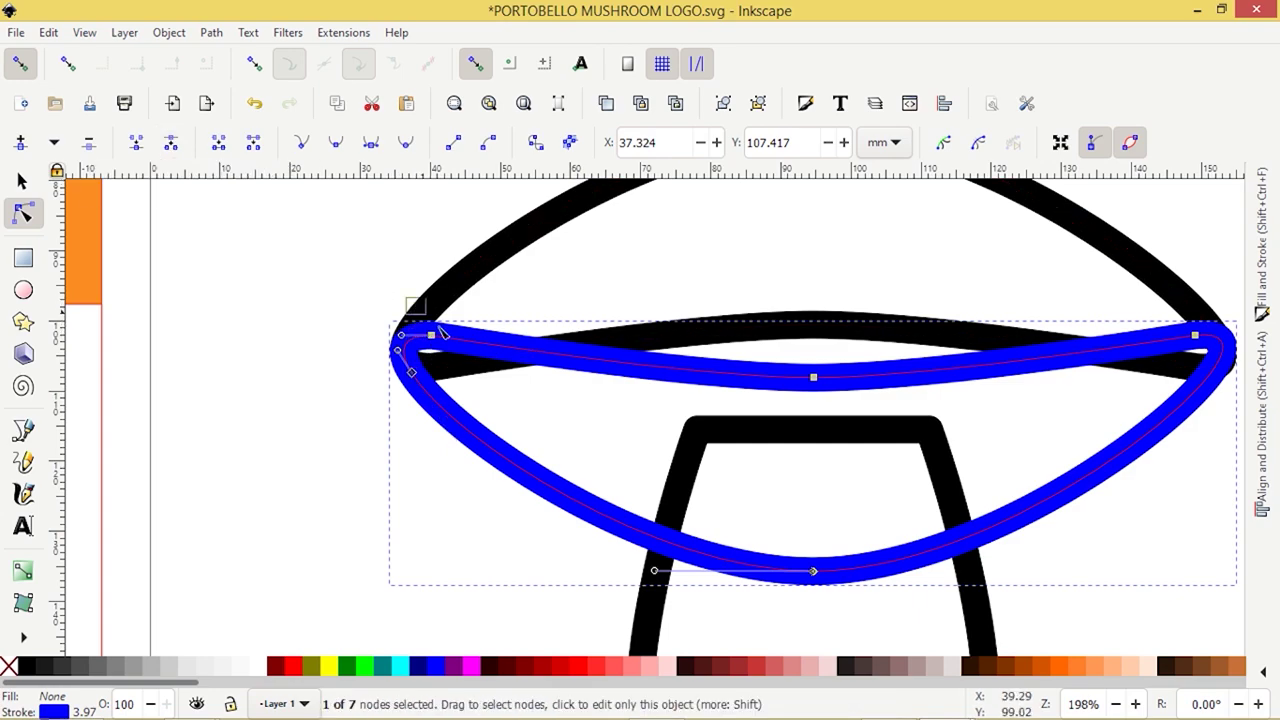
pyautogui.click(457, 357)
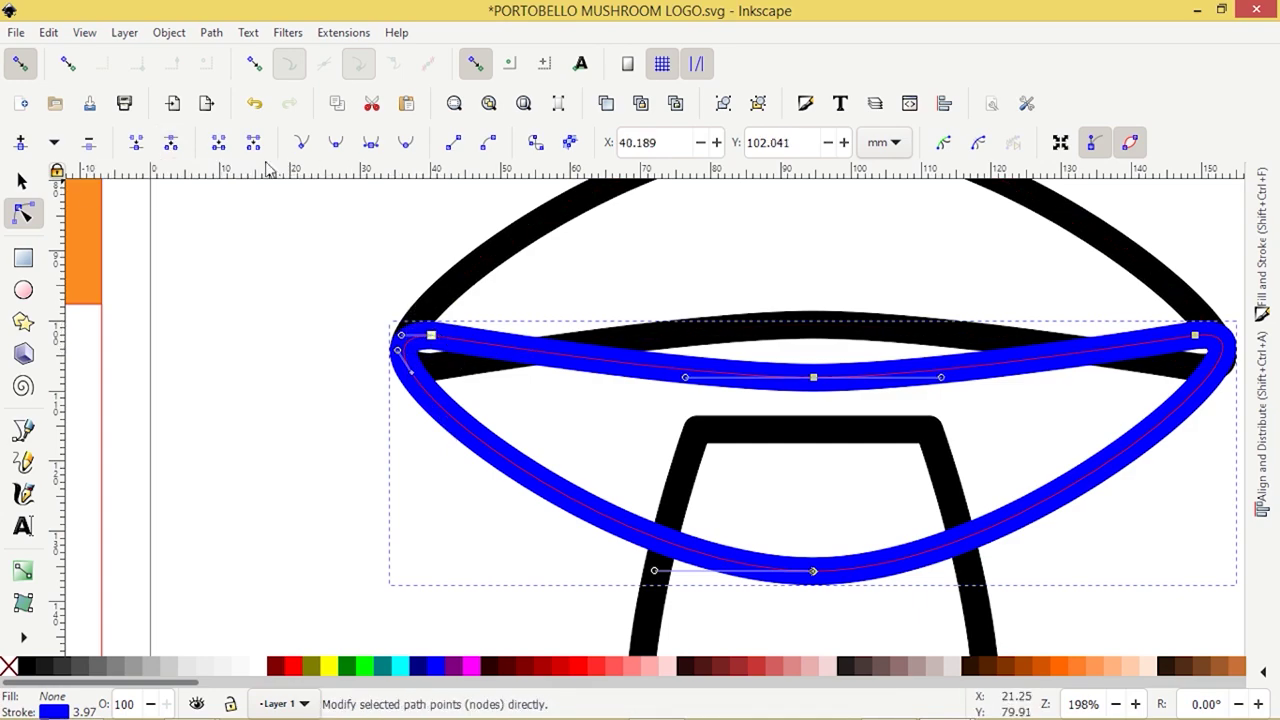
pyautogui.click(171, 143)
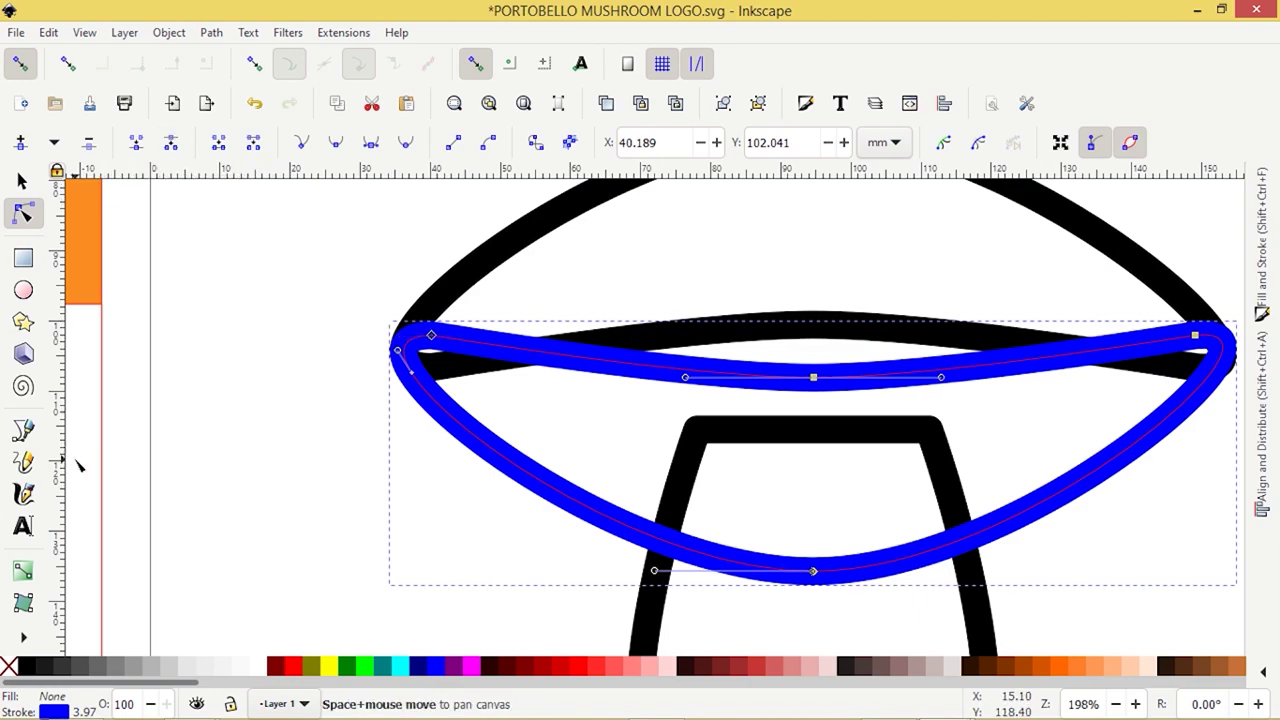
pyautogui.press('Escape')
# Step: Insert a node at X 151.591, Y 107.029 mm near the flipped copy's right tip and break the path there
pyautogui.hscroll(10, 1049, 431)
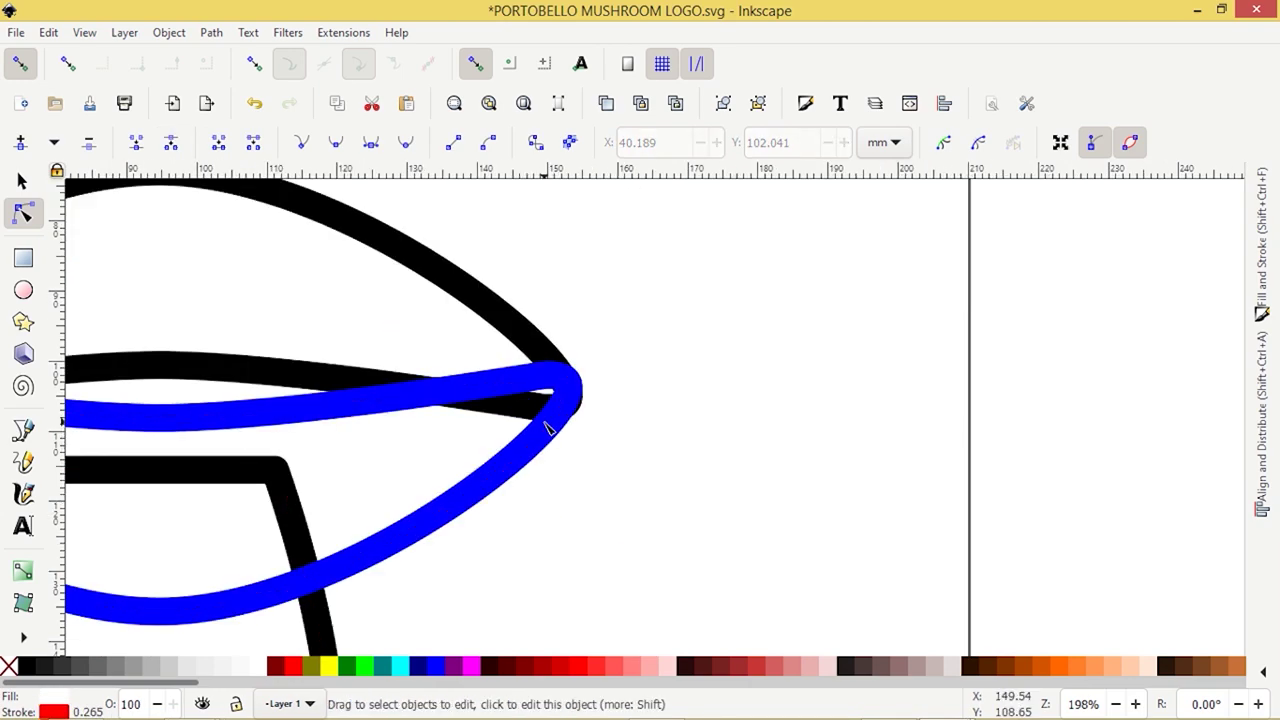
pyautogui.scroll(2, 546, 420)
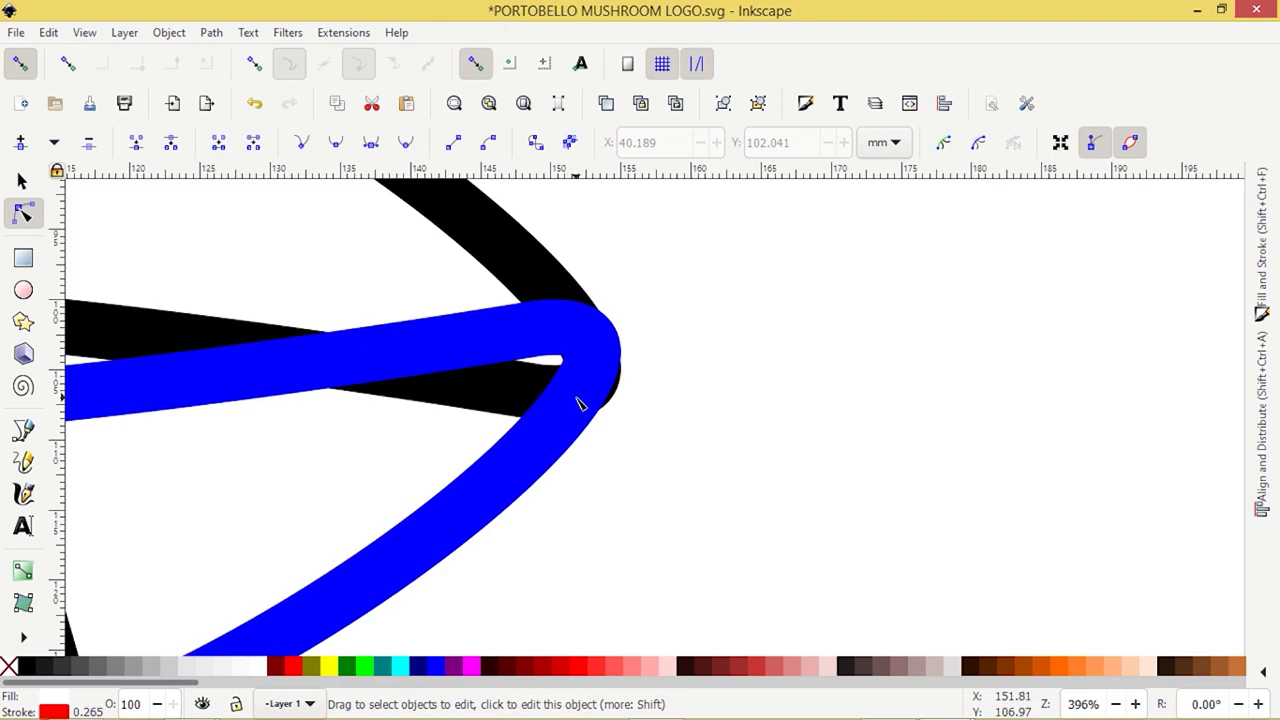
pyautogui.press('s')
pyautogui.click(611, 423)
pyautogui.click(565, 438)
pyautogui.press('n')
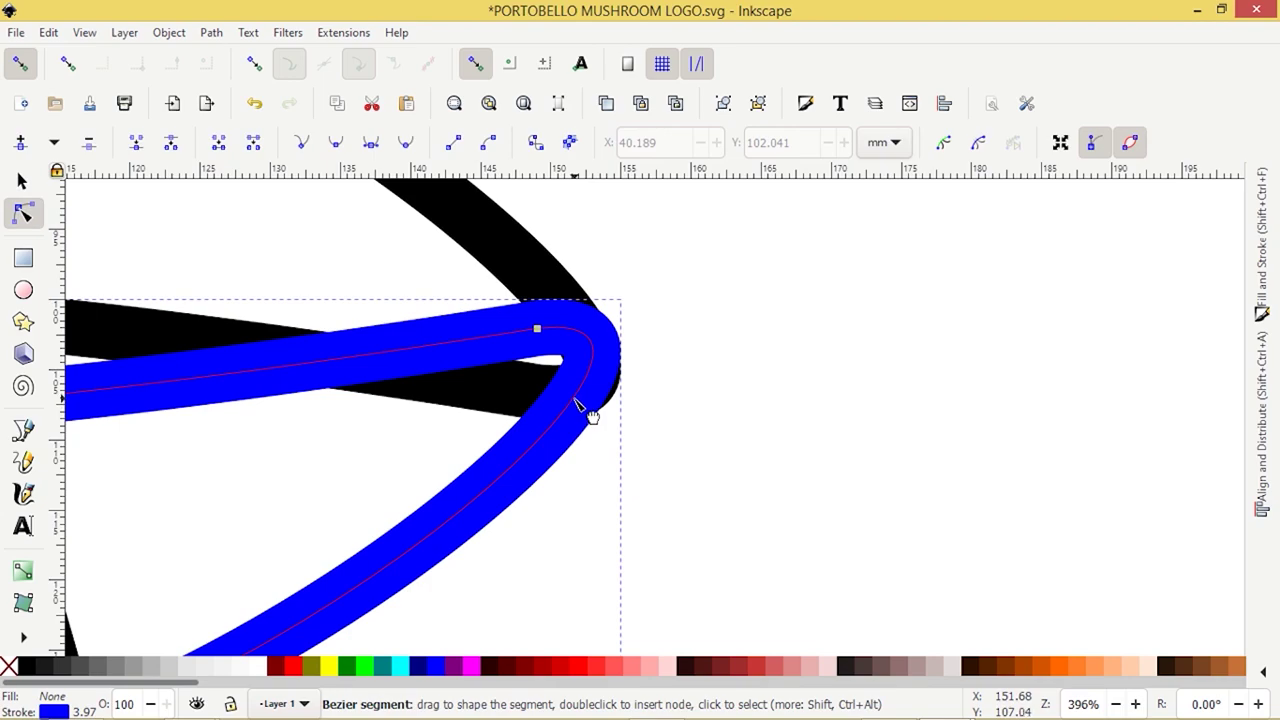
pyautogui.doubleClick(575, 402)
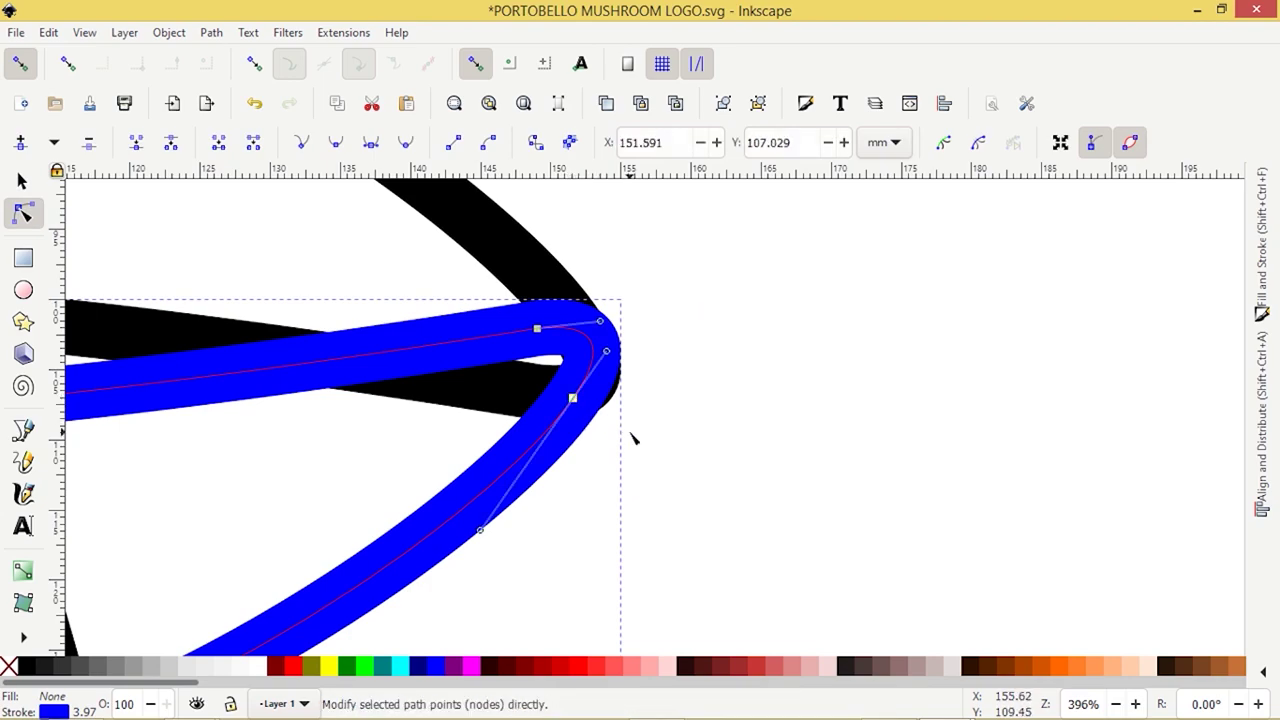
pyautogui.click(183, 143)
# Step: Break the flipped copy's path at its upper-right corner node and delete the detached corner piece
pyautogui.moveTo(457, 275); pyautogui.dragTo(585, 357)
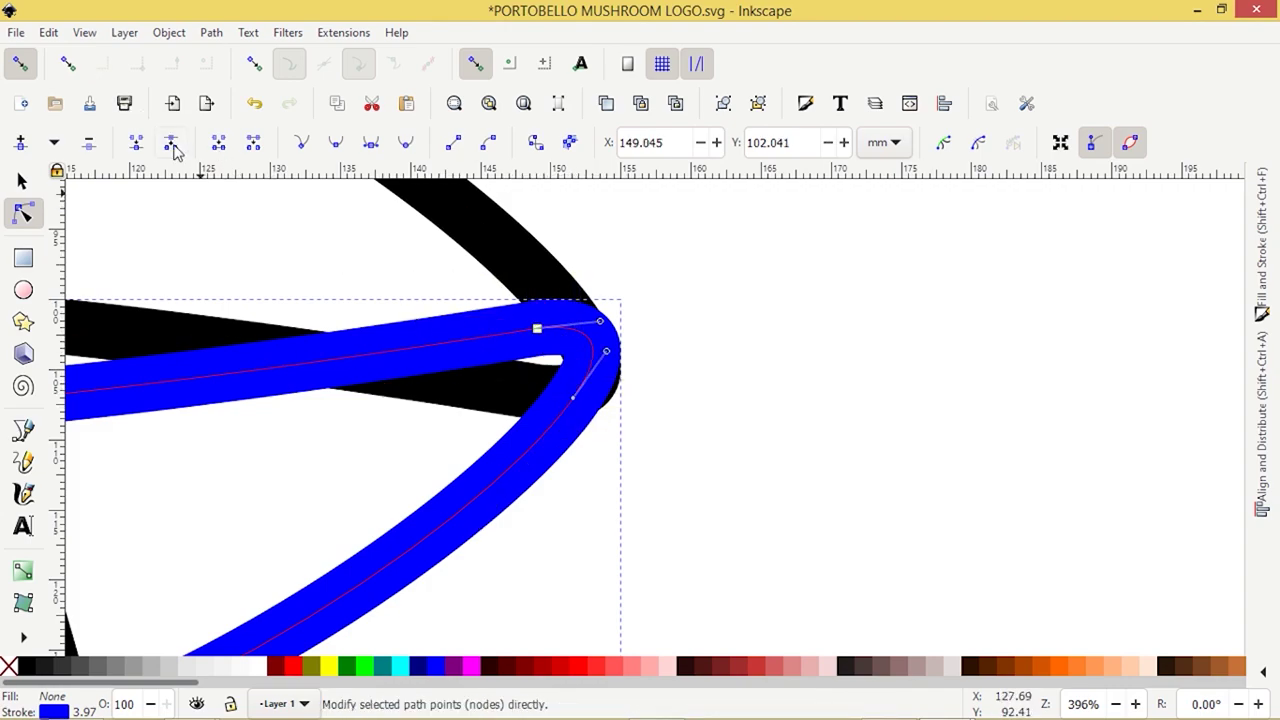
pyautogui.click(171, 143)
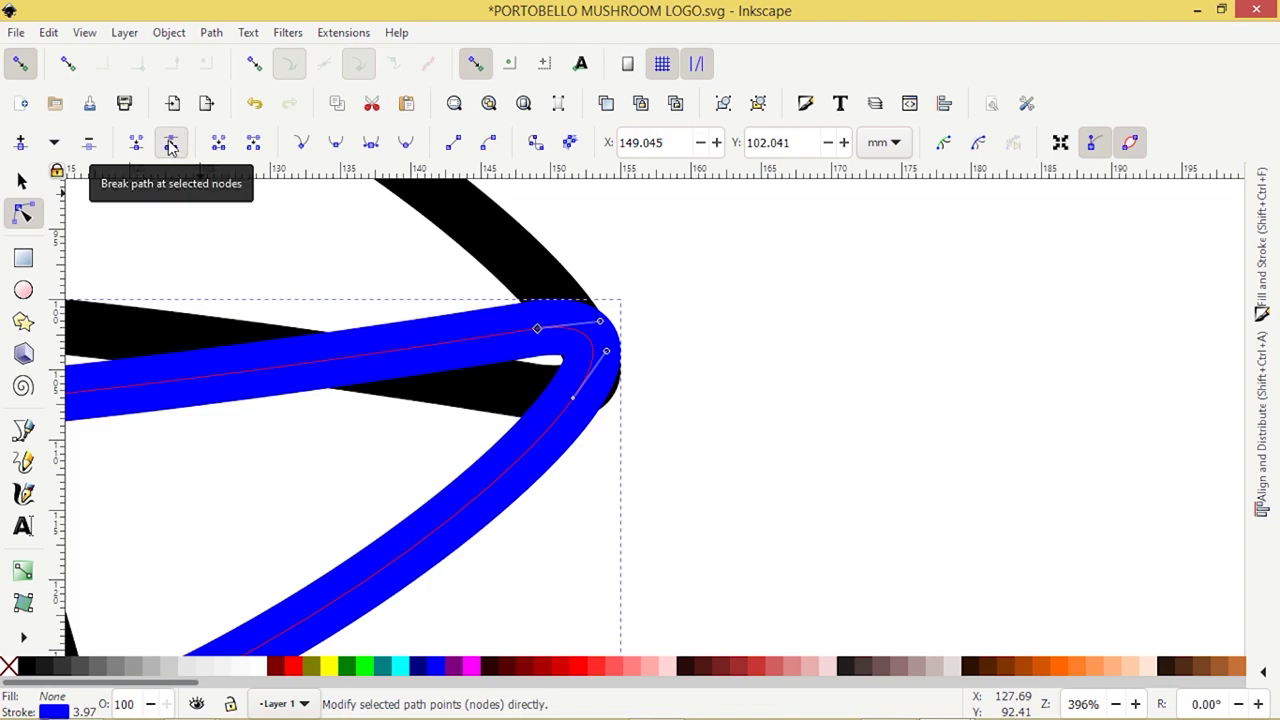
pyautogui.moveTo(487, 298); pyautogui.dragTo(575, 360)
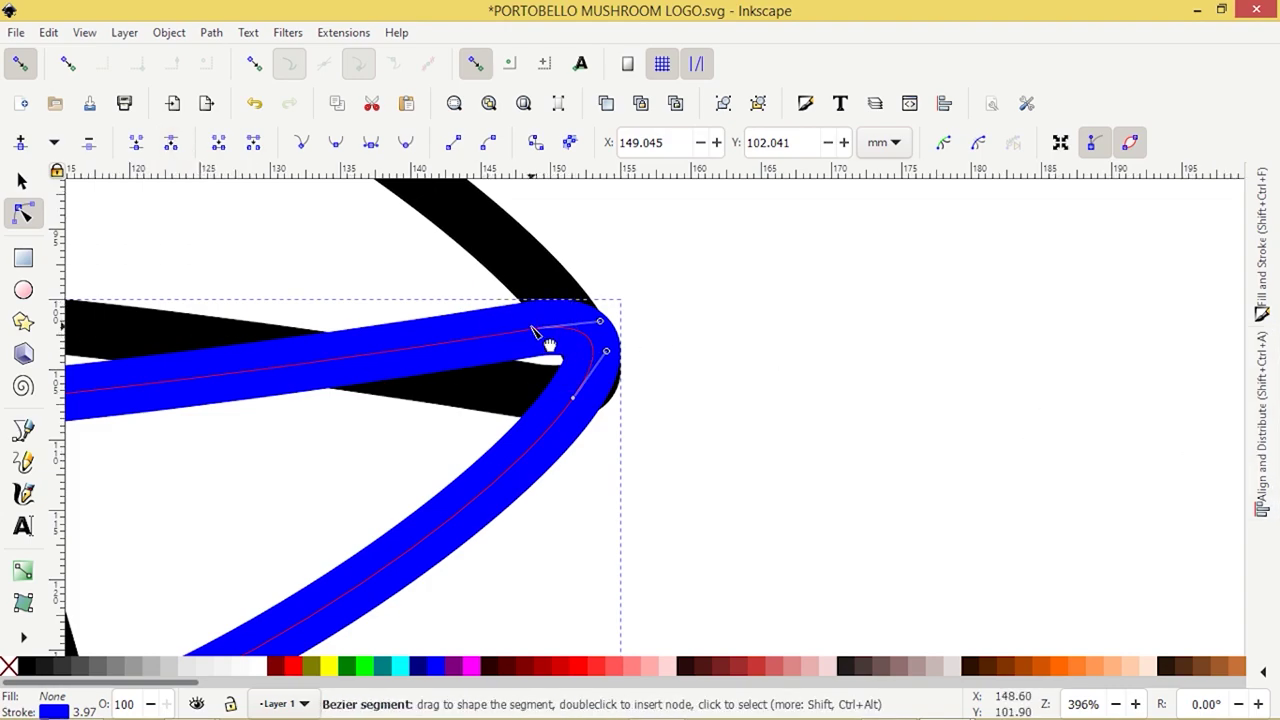
pyautogui.press('Delete')
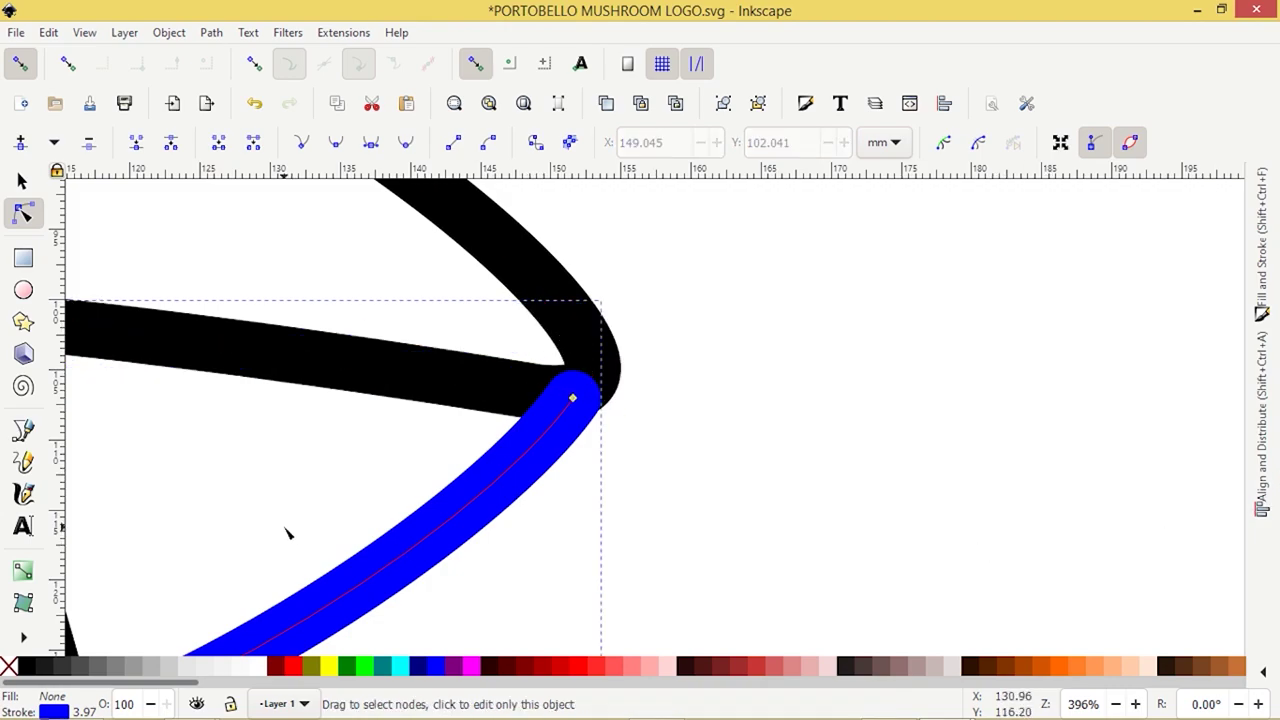
# Step: Delete the flipped copy's middle top node and its leftover upper-left node, keeping only the lower arc between the two tips
pyautogui.scroll(-4, 287, 532)
pyautogui.moveTo(258, 535); pyautogui.dragTo(737, 414)
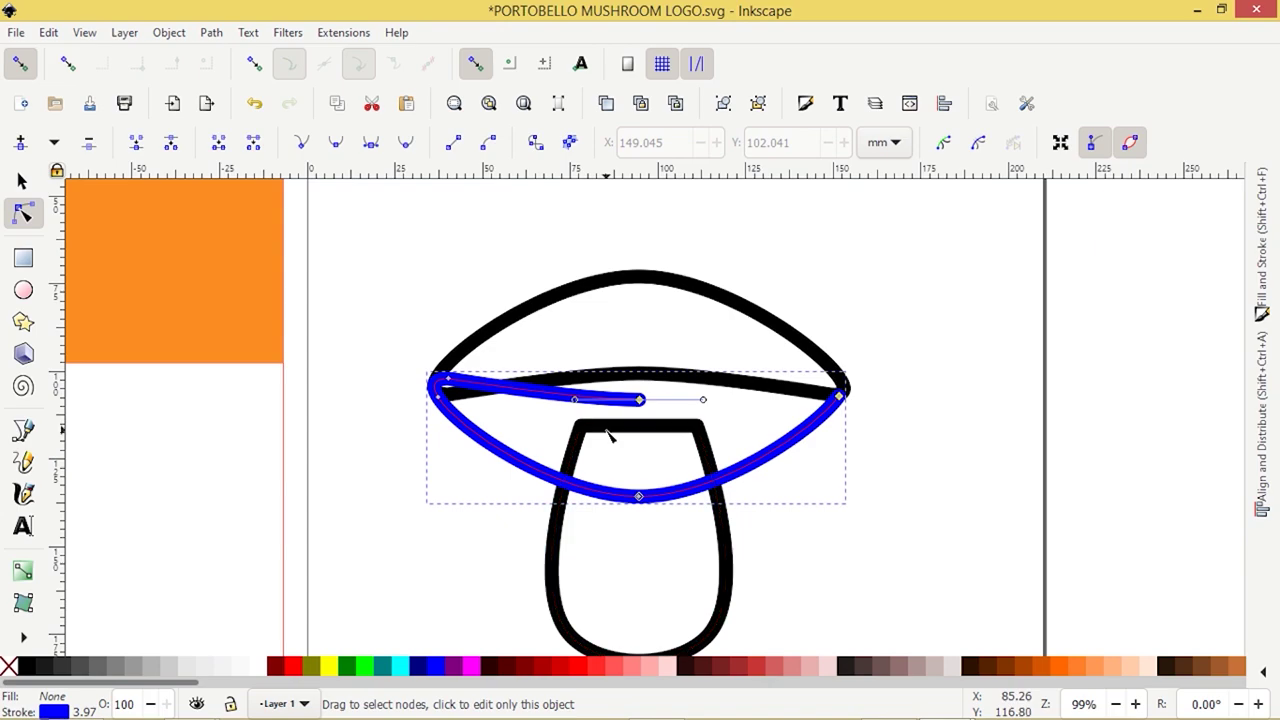
pyautogui.scroll(2, 610, 435)
pyautogui.click(639, 399)
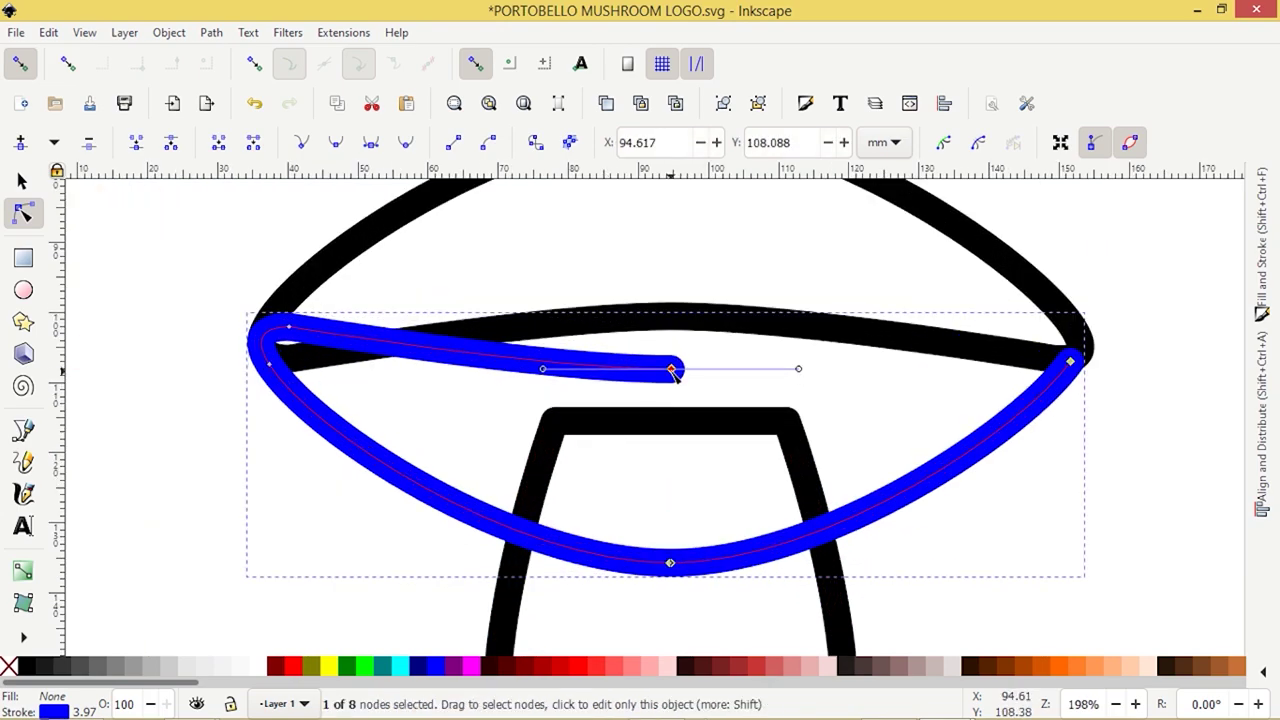
pyautogui.press('Delete')
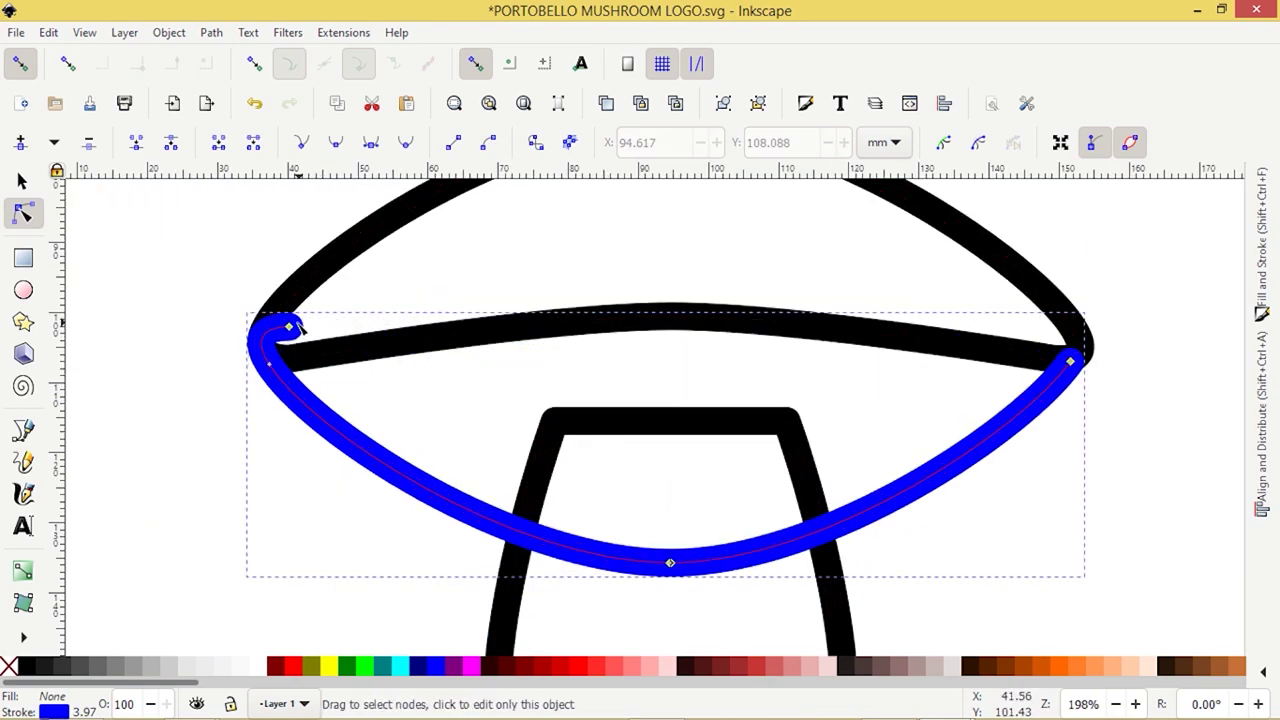
pyautogui.click(289, 328)
pyautogui.press('Delete')
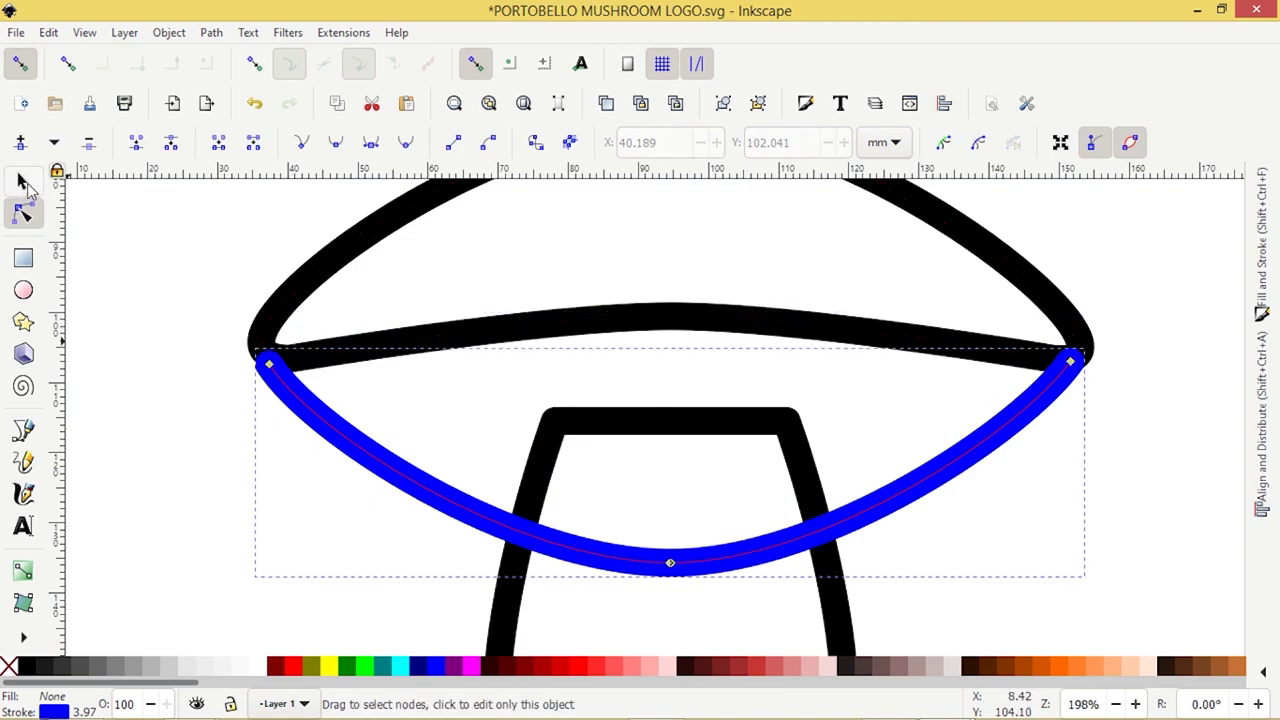
# Step: Set the lower arc's stroke to black and leave it without a fill
pyautogui.press('s')
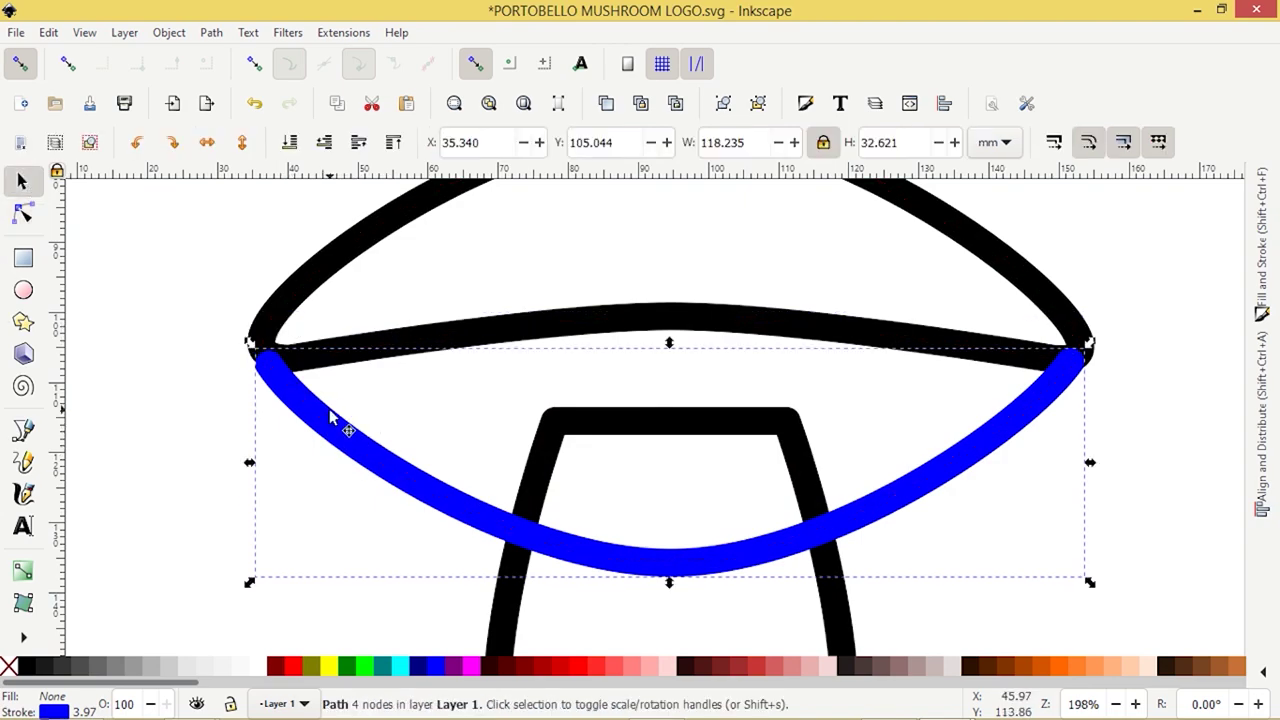
pyautogui.click(24, 666)
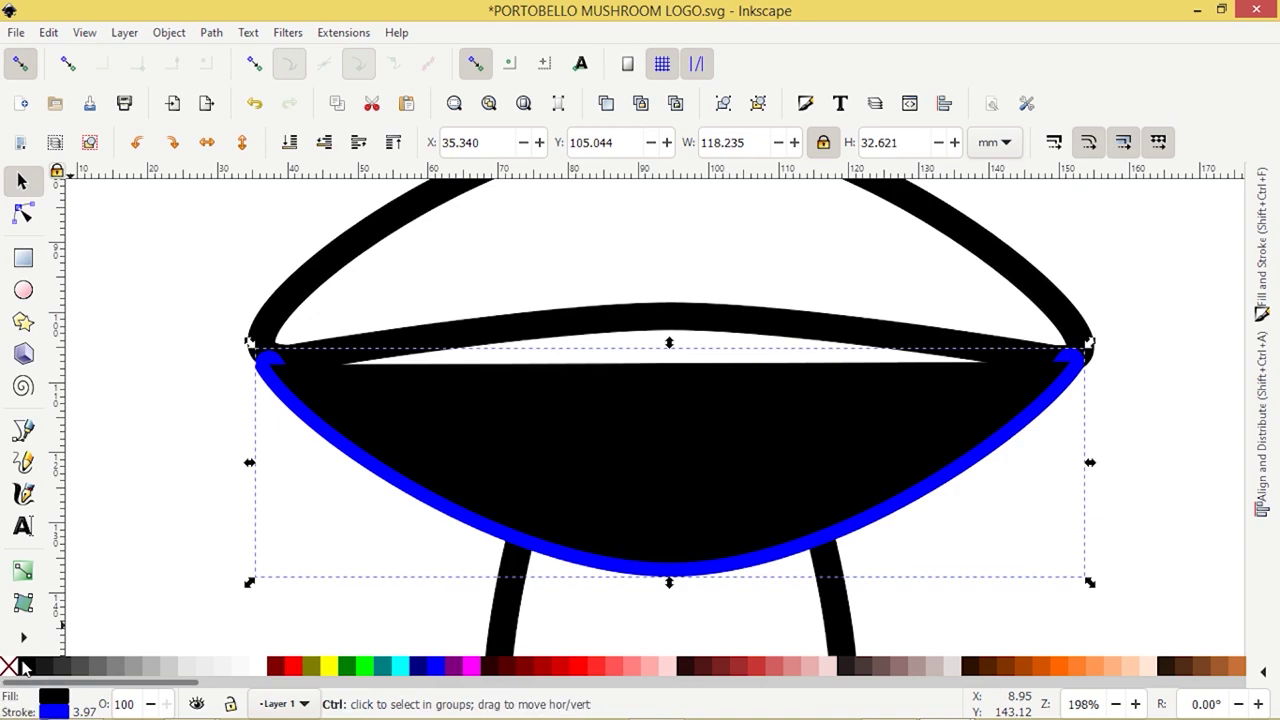
pyautogui.hotkey('ctrl', 'z')
pyautogui.keyDown('shift'); pyautogui.click(24, 666); pyautogui.keyUp('shift')
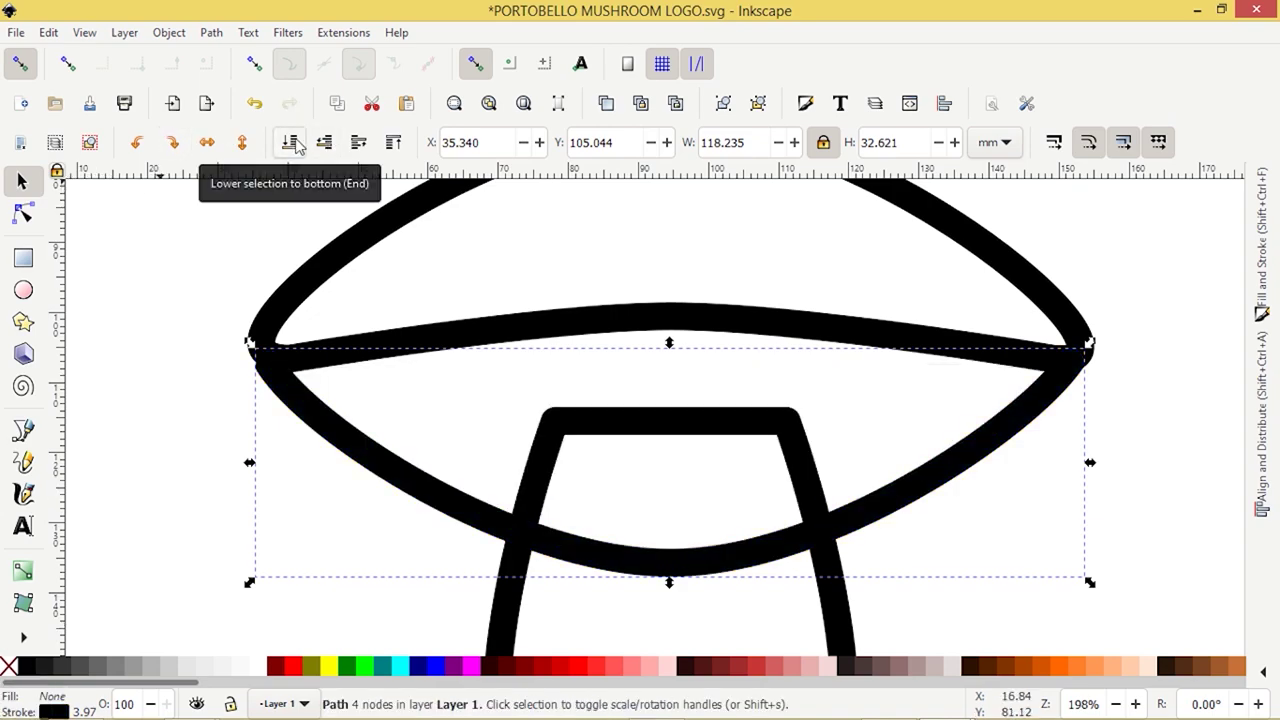
pyautogui.scroll(1, 298, 386)
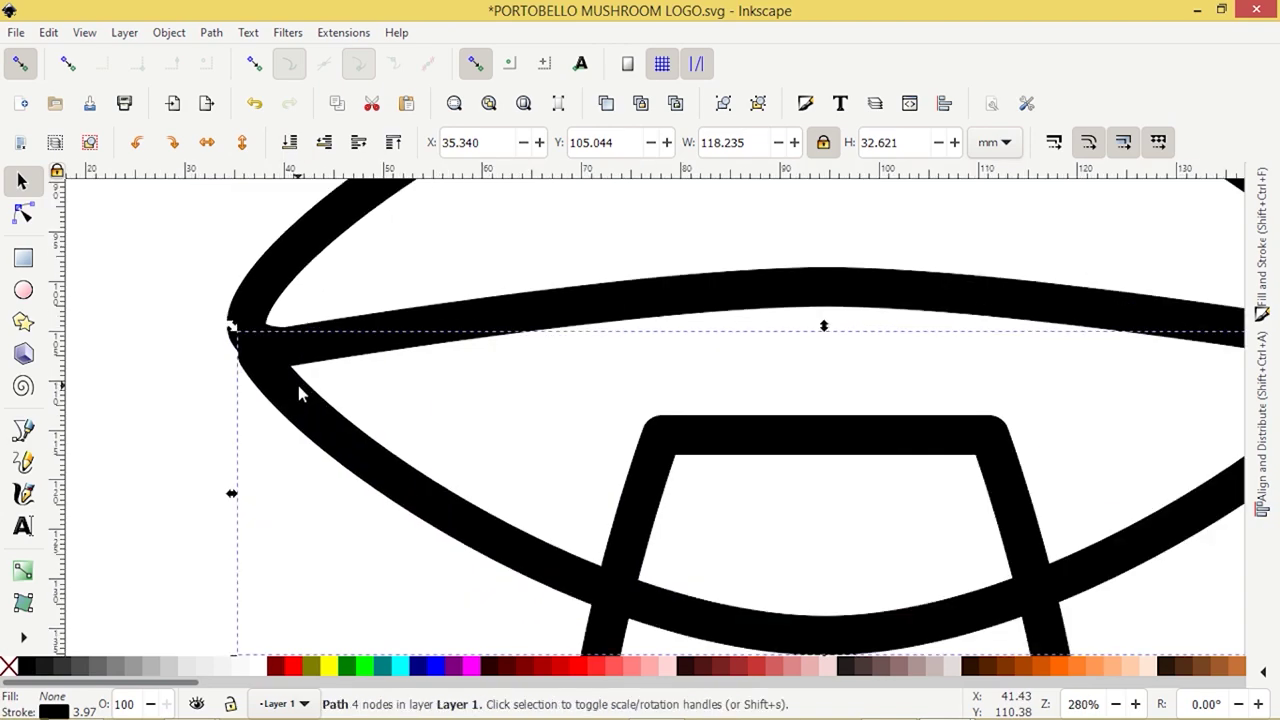
pyautogui.scroll(2, 268, 378)
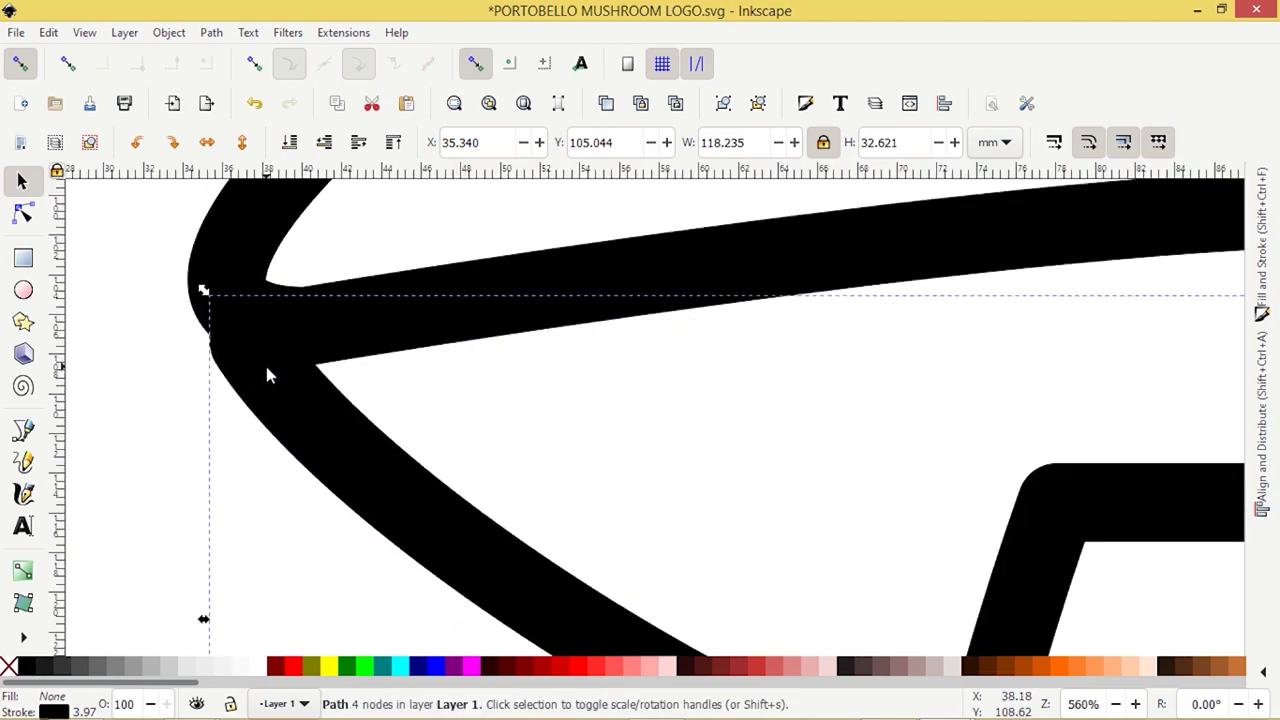
# Step: Try nudging the lower arc upward to line up with the cap's tips
pyautogui.scroll(1, 268, 375)
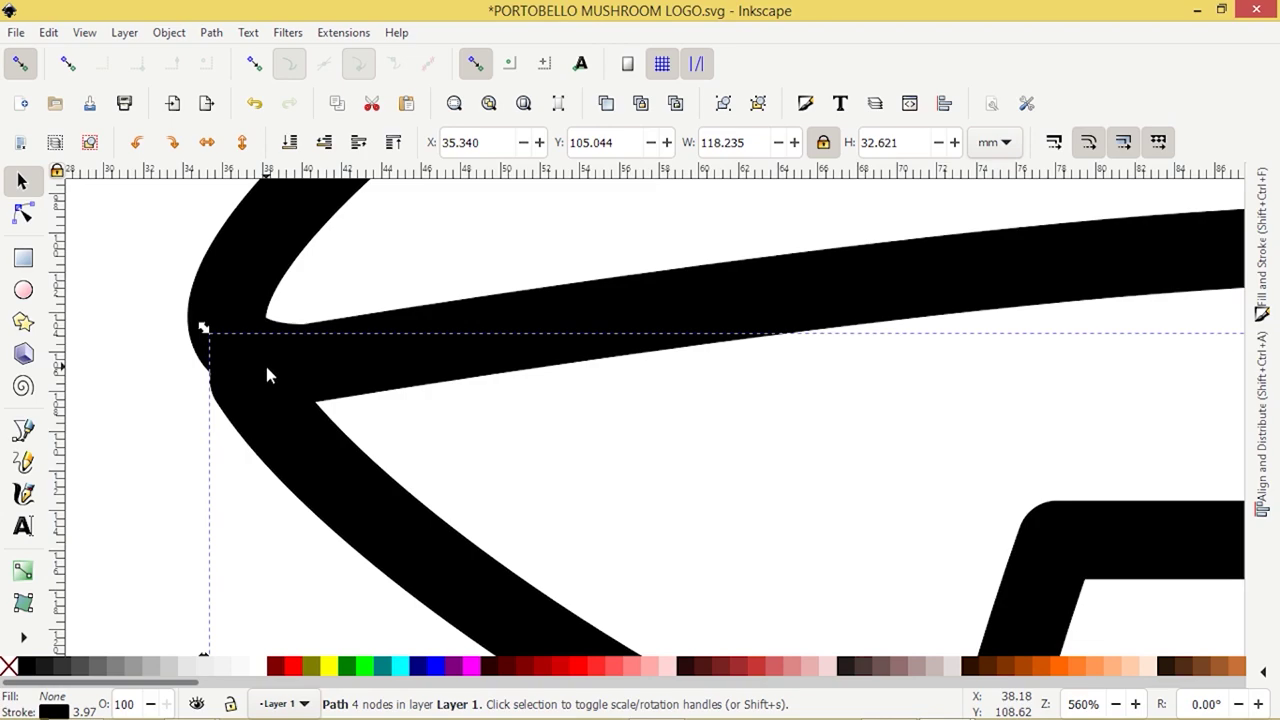
pyautogui.press('Up')
pyautogui.press('Up')
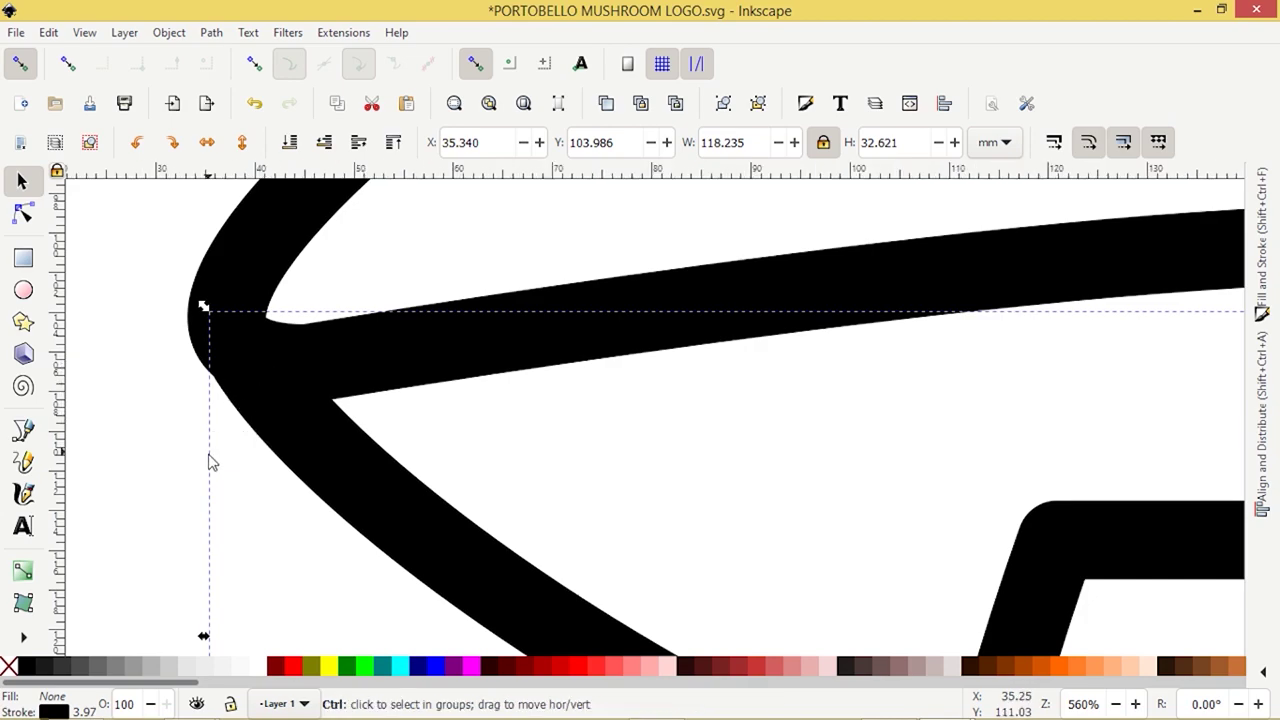
pyautogui.keyDown('ctrl'); pyautogui.scroll(-3, 209, 457); pyautogui.keyUp('ctrl')
pyautogui.scroll(-1, 210, 460)
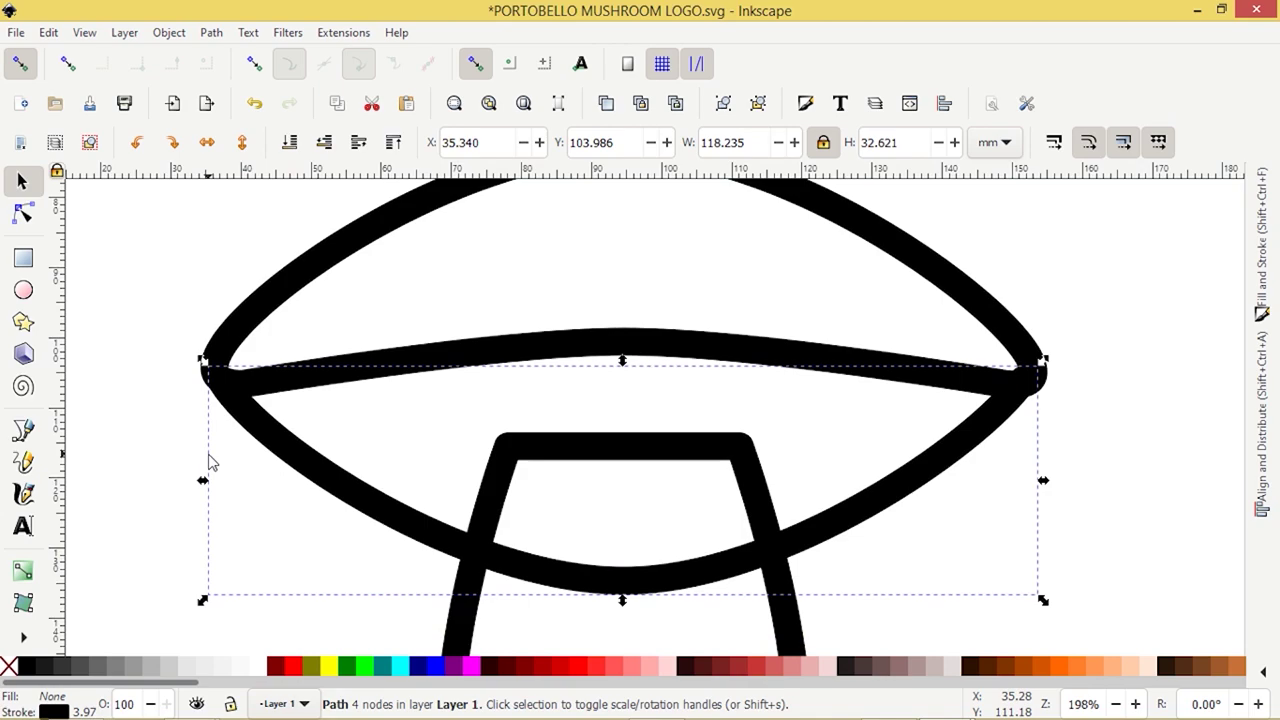
pyautogui.hotkey('ctrl', 'z')
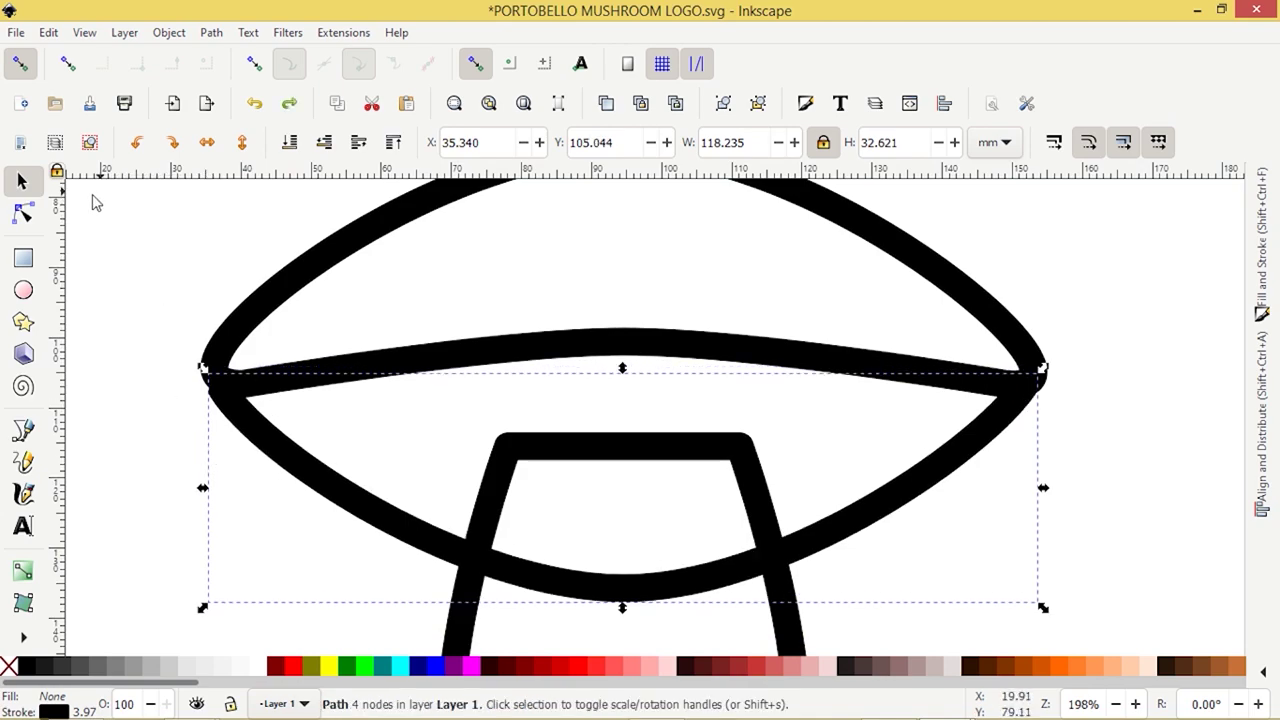
# Step: Move the lower arc's left end node into the cap's left tip, at X 36.615, Y 105.527 mm
pyautogui.click(23, 212)
pyautogui.keyDown('ctrl'); pyautogui.scroll(3, 215, 400); pyautogui.keyUp('ctrl')
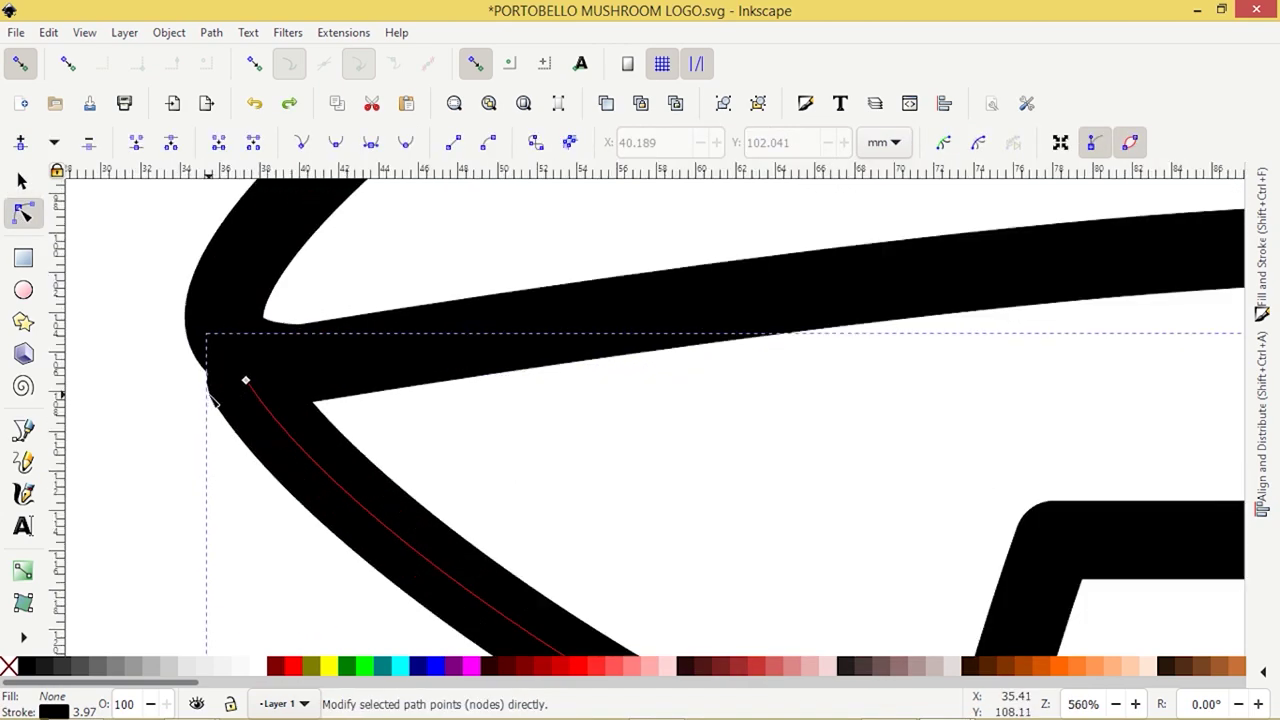
pyautogui.click(246, 382)
pyautogui.moveTo(246, 382); pyautogui.dragTo(231, 343)
# Step: Move the lower arc's right end node into the cap's right tip, at X 152.326, Y 106.494 mm
pyautogui.scroll(-2, 209, 491)
pyautogui.scroll(-1, 209, 491)
pyautogui.scroll(1, 800, 470)
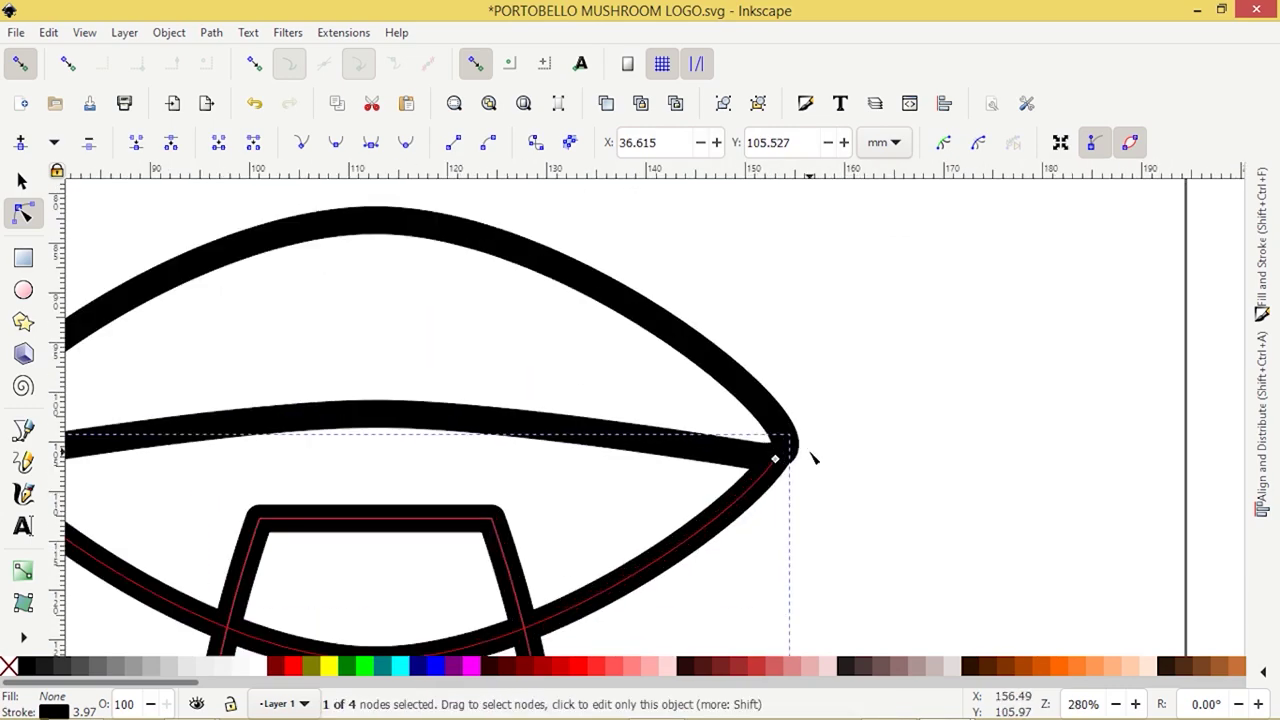
pyautogui.scroll(1, 812, 458)
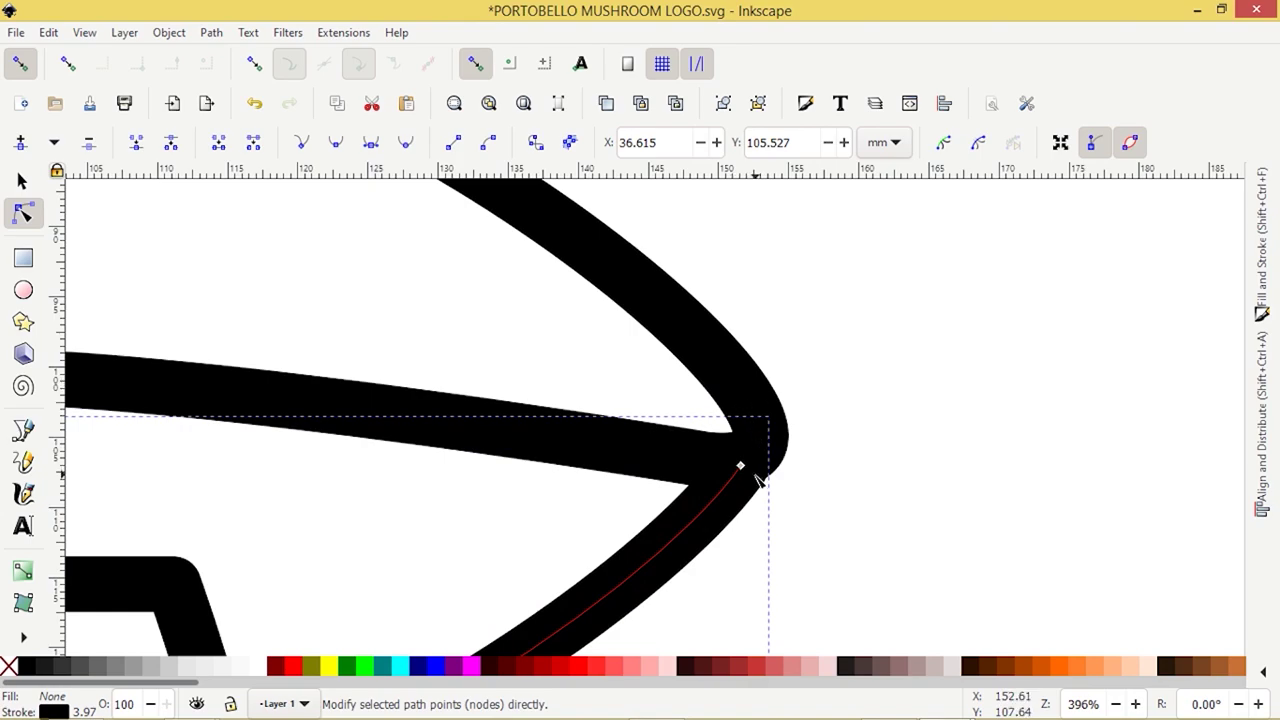
pyautogui.moveTo(741, 466); pyautogui.dragTo(751, 459)
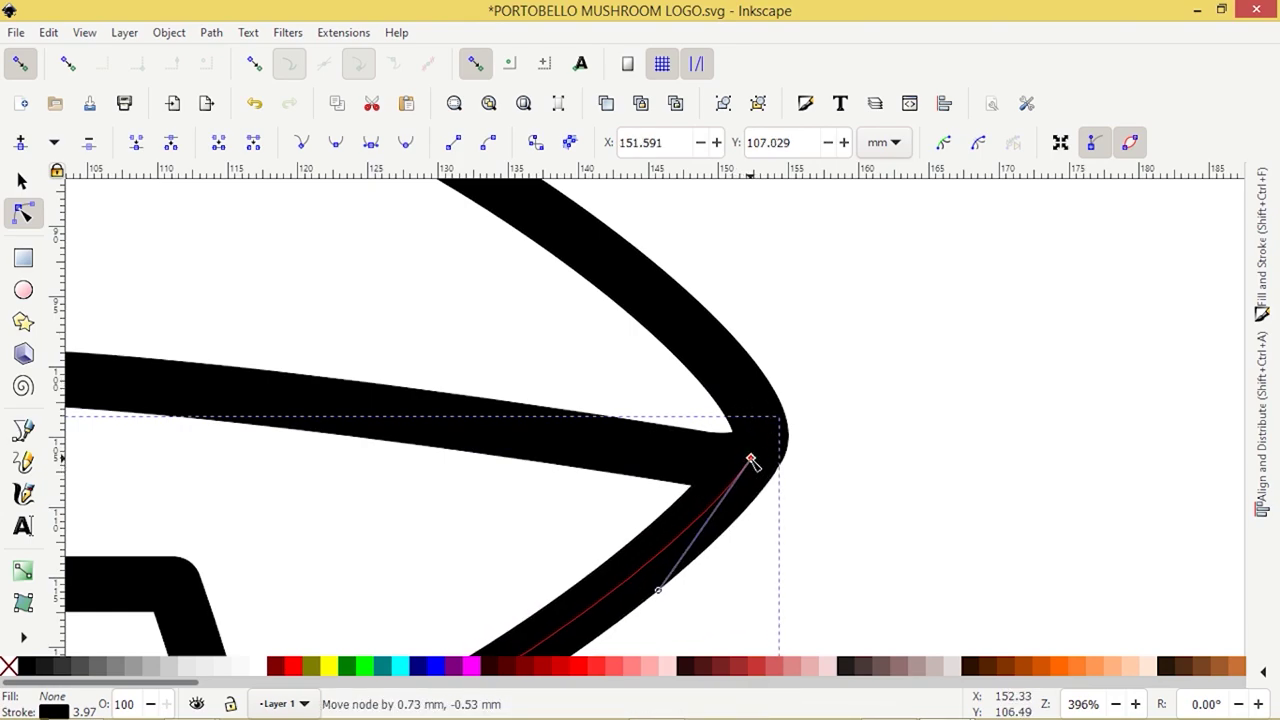
pyautogui.moveTo(751, 459); pyautogui.dragTo(752, 459)
pyautogui.scroll(-4, 770, 482)
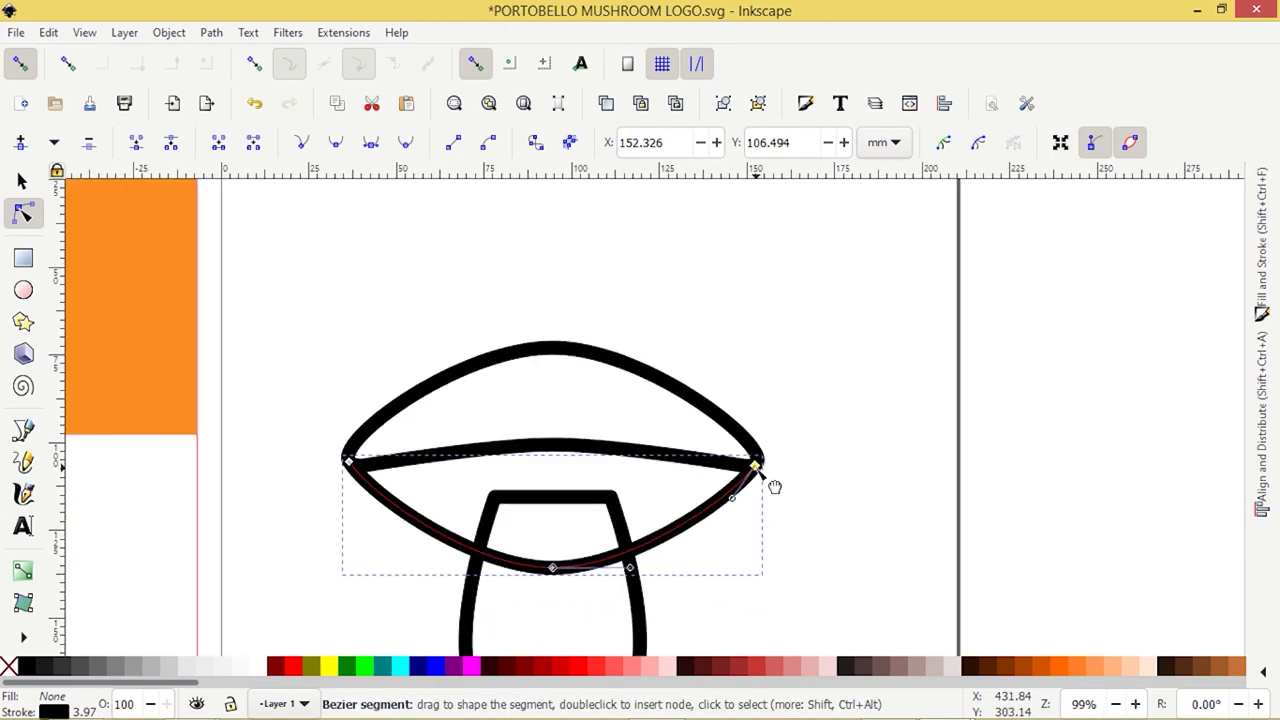
# Step: Flatten the lower arc from its bottom edge to a height of about 18.6 mm, keeping its width, and deselect it
pyautogui.click(22, 181)
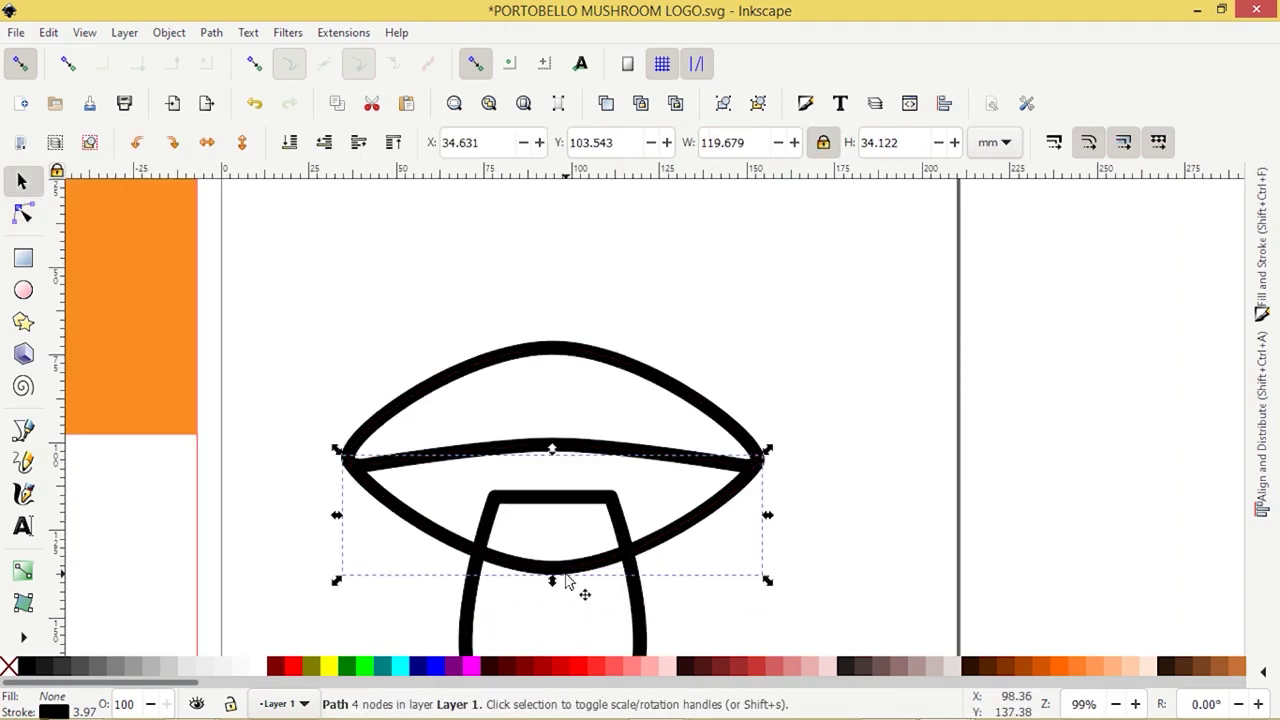
pyautogui.moveTo(554, 583); pyautogui.dragTo(555, 532)
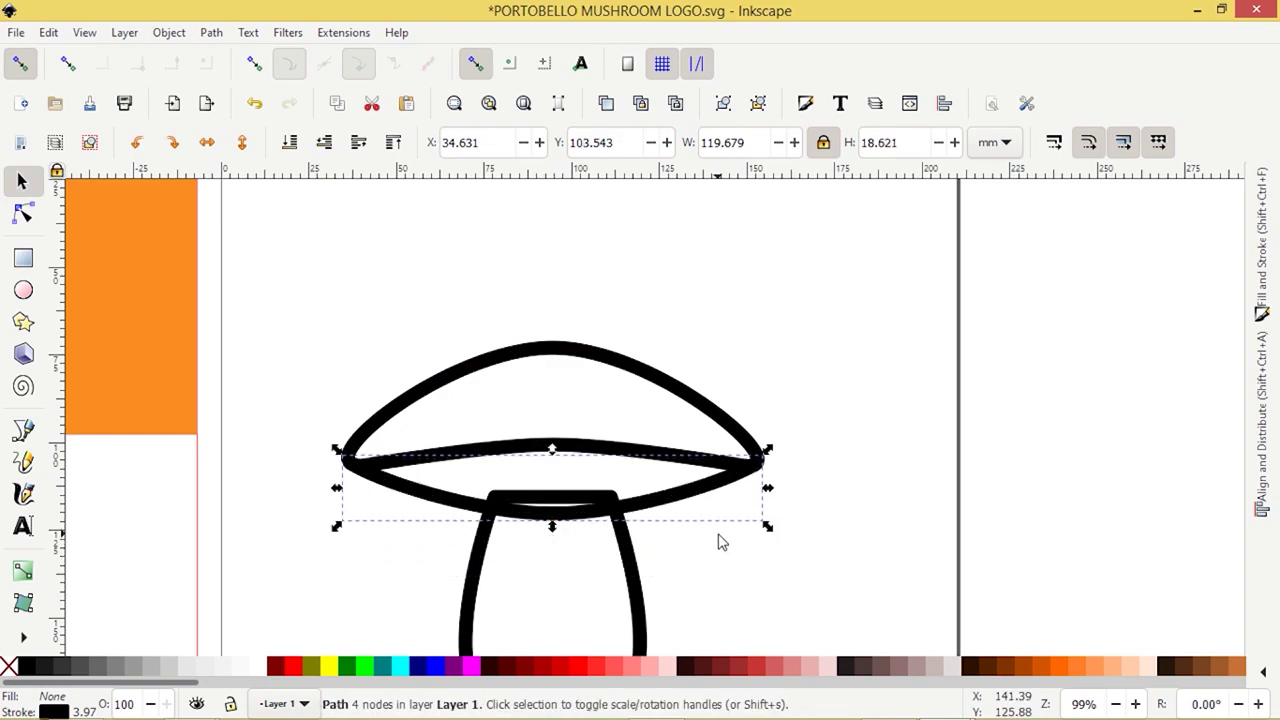
pyautogui.keyDown('ctrl'); pyautogui.scroll(-1, 722, 542); pyautogui.keyUp('ctrl')
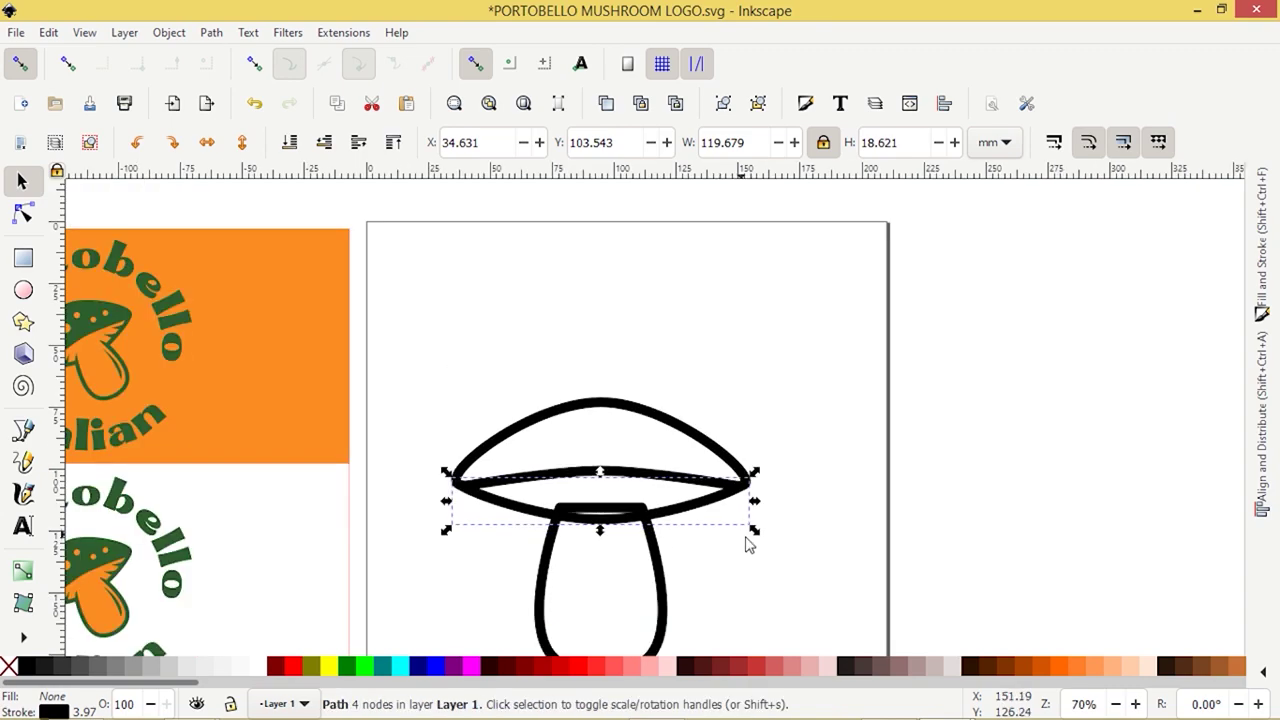
pyautogui.keyDown('ctrl'); pyautogui.scroll(3, 528, 538); pyautogui.keyUp('ctrl')
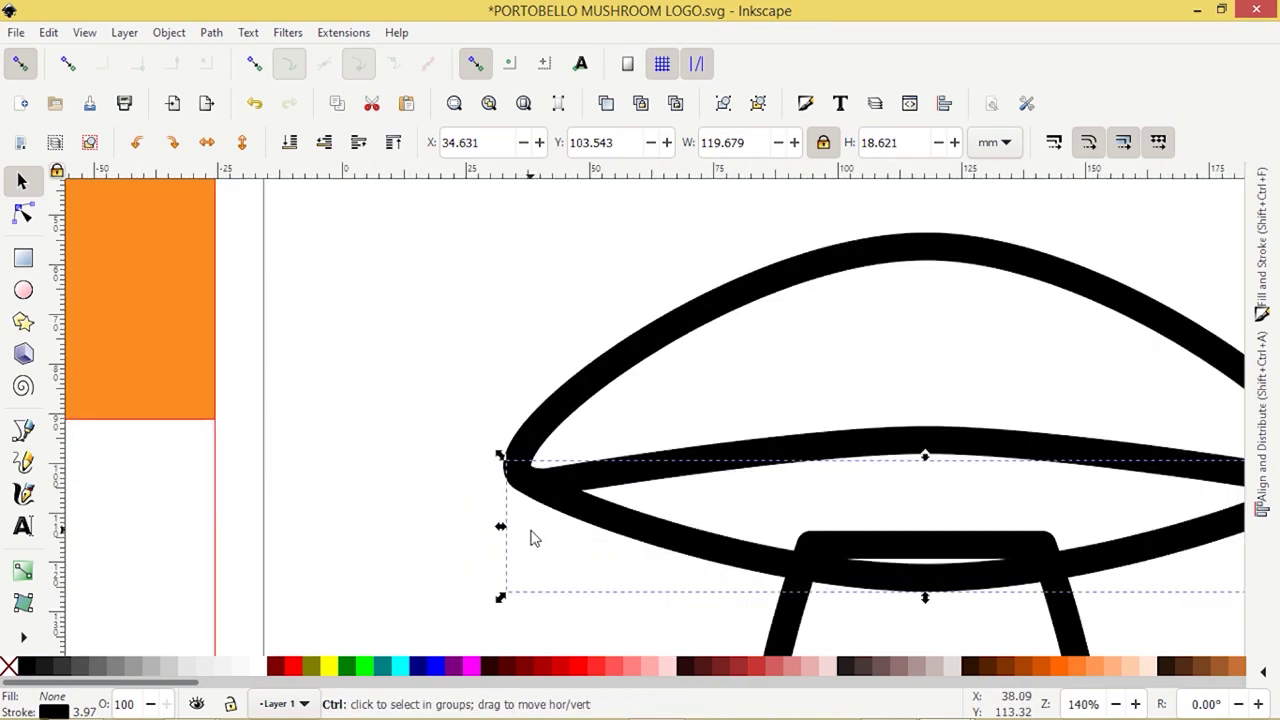
pyautogui.keyDown('ctrl'); pyautogui.scroll(-3, 533, 538); pyautogui.keyUp('ctrl')
pyautogui.click(865, 605)
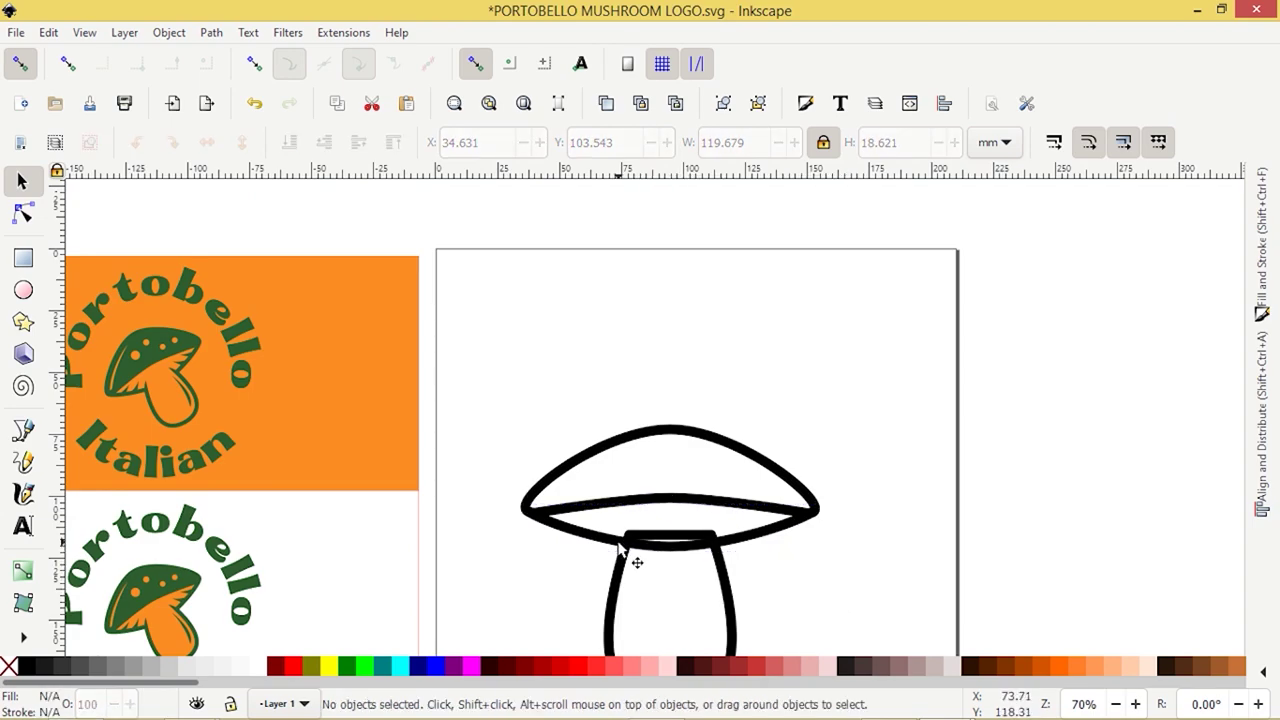
# Step: Color the stem's stroke blue and insert side nodes on the lower arc at X 76.962, Y 118.668 and X 112.197, Y 118.610 mm
pyautogui.scroll(-4, 620, 545)
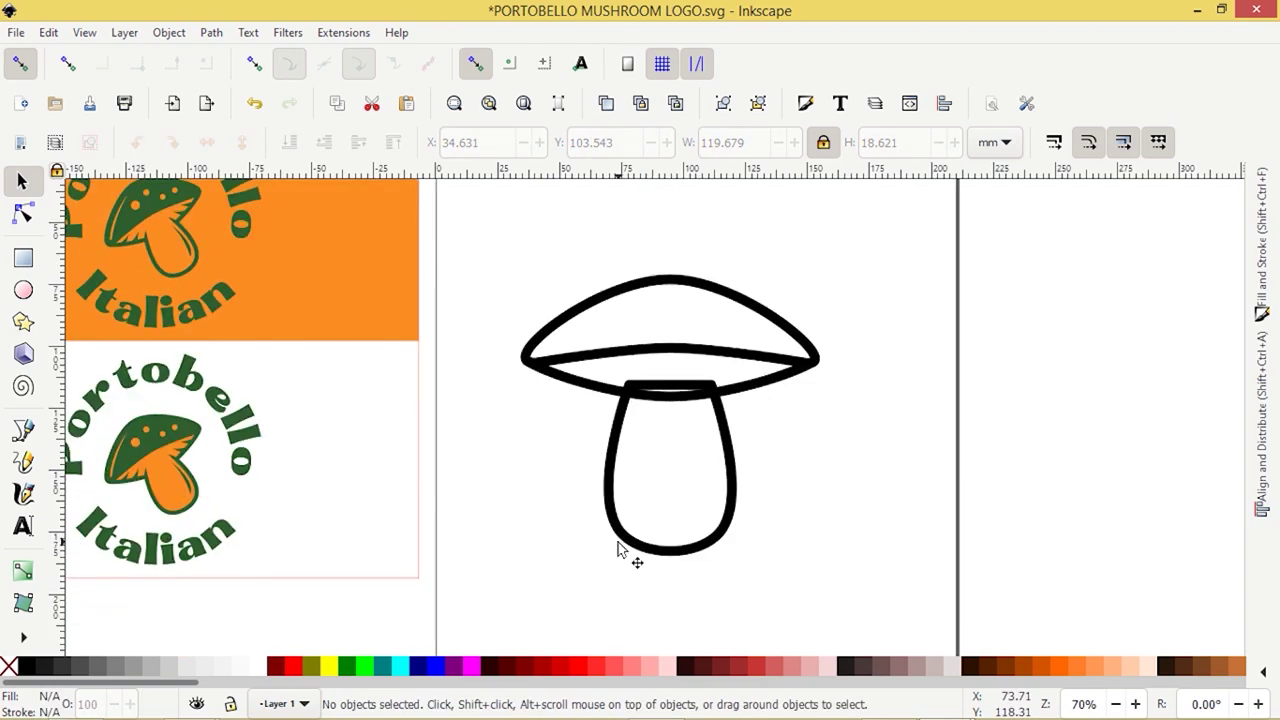
pyautogui.click(619, 437)
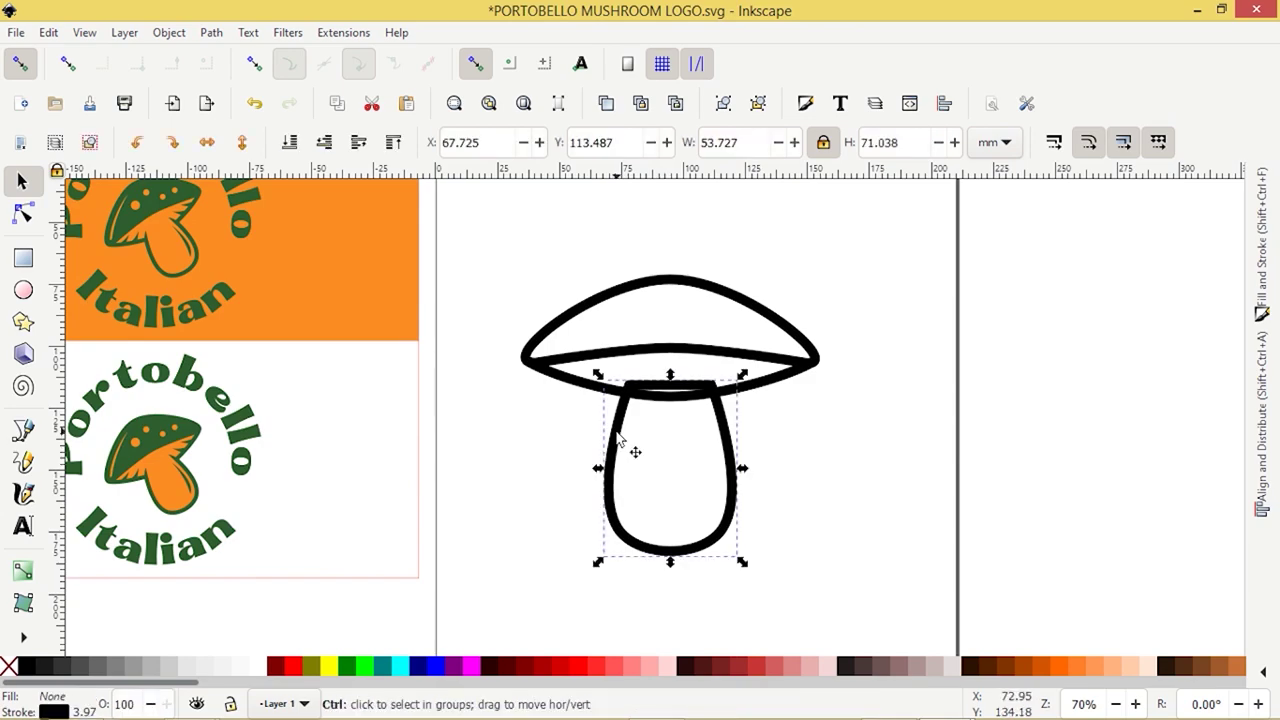
pyautogui.scroll(2, 622, 430)
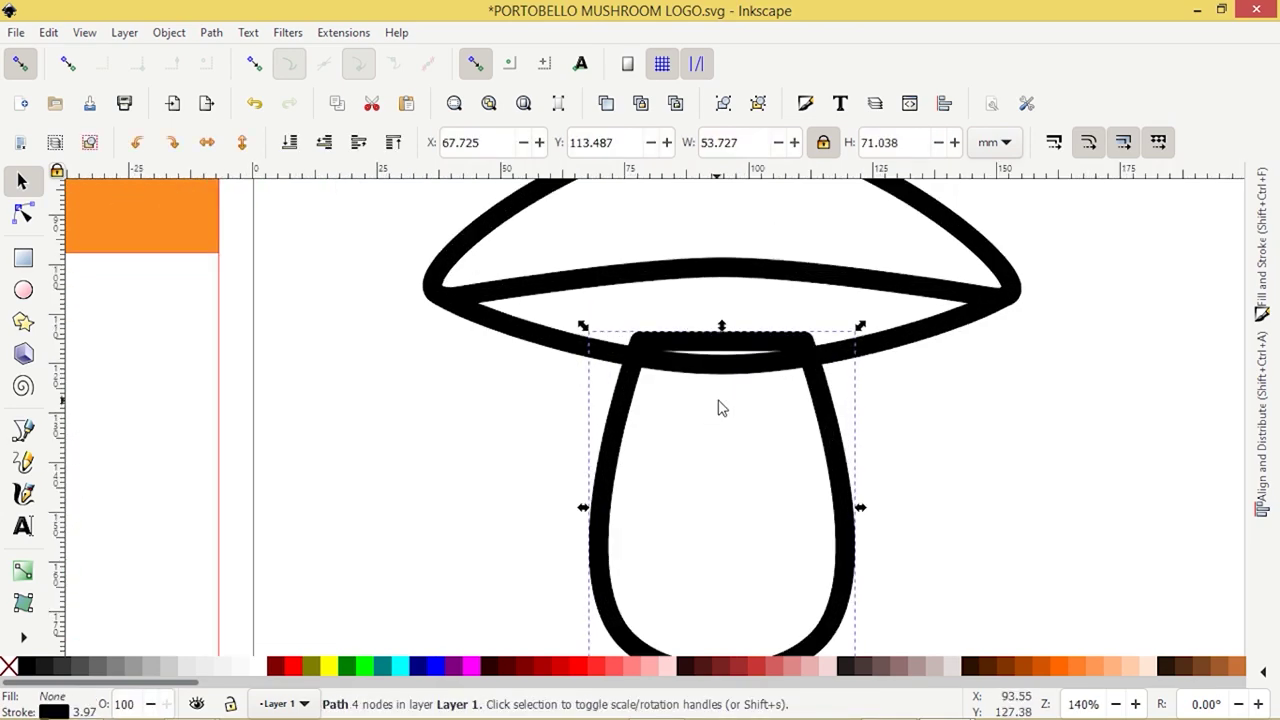
pyautogui.keyDown('shift'); pyautogui.click(442, 665); pyautogui.keyUp('shift')
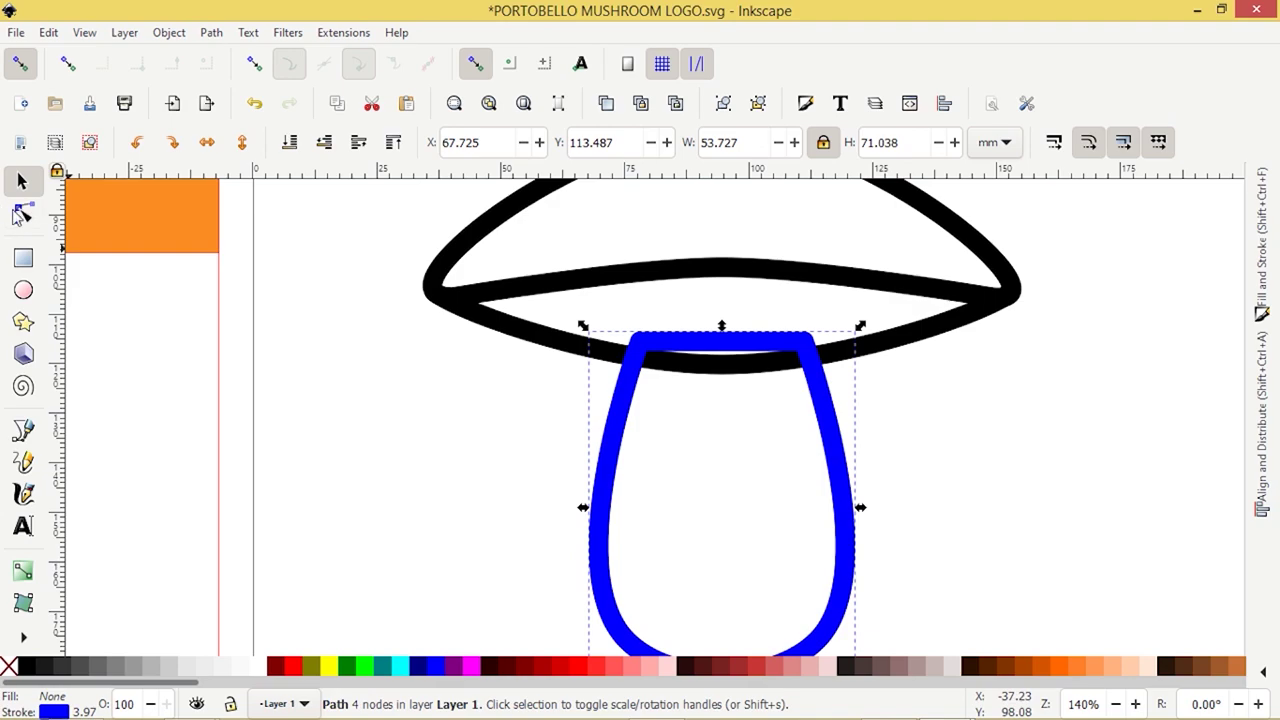
pyautogui.click(22, 214)
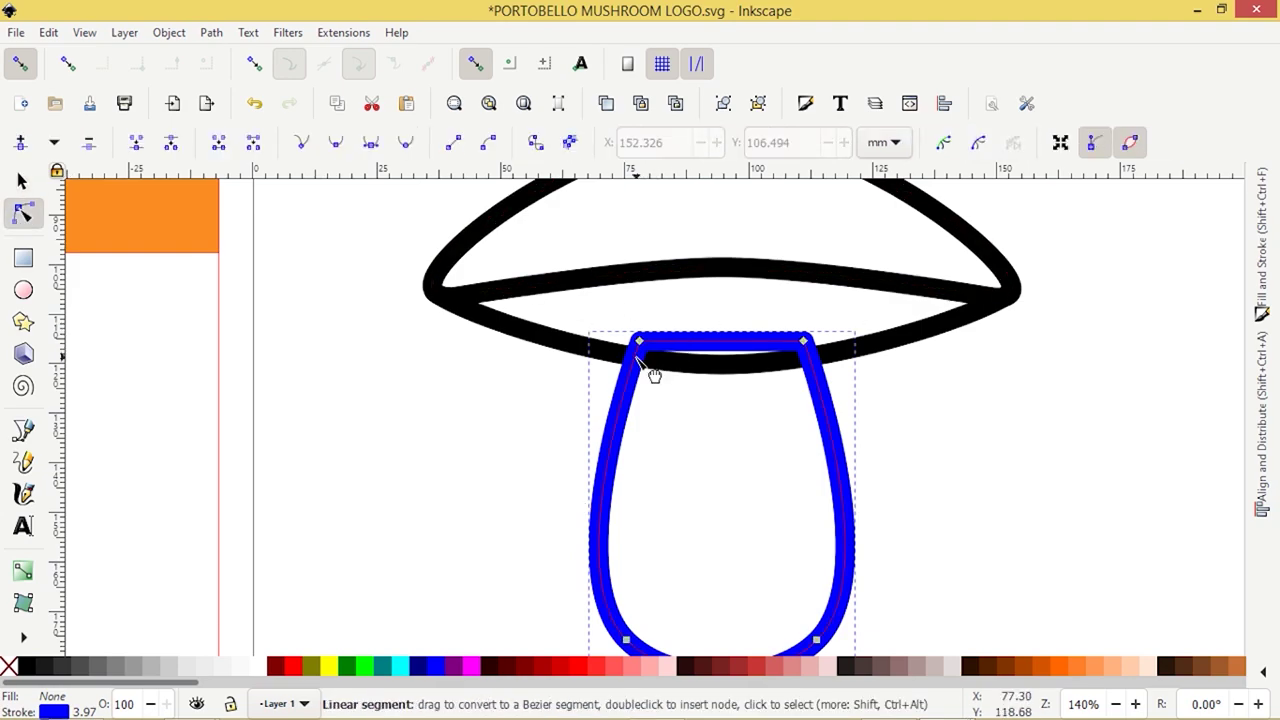
pyautogui.scroll(2, 648, 370)
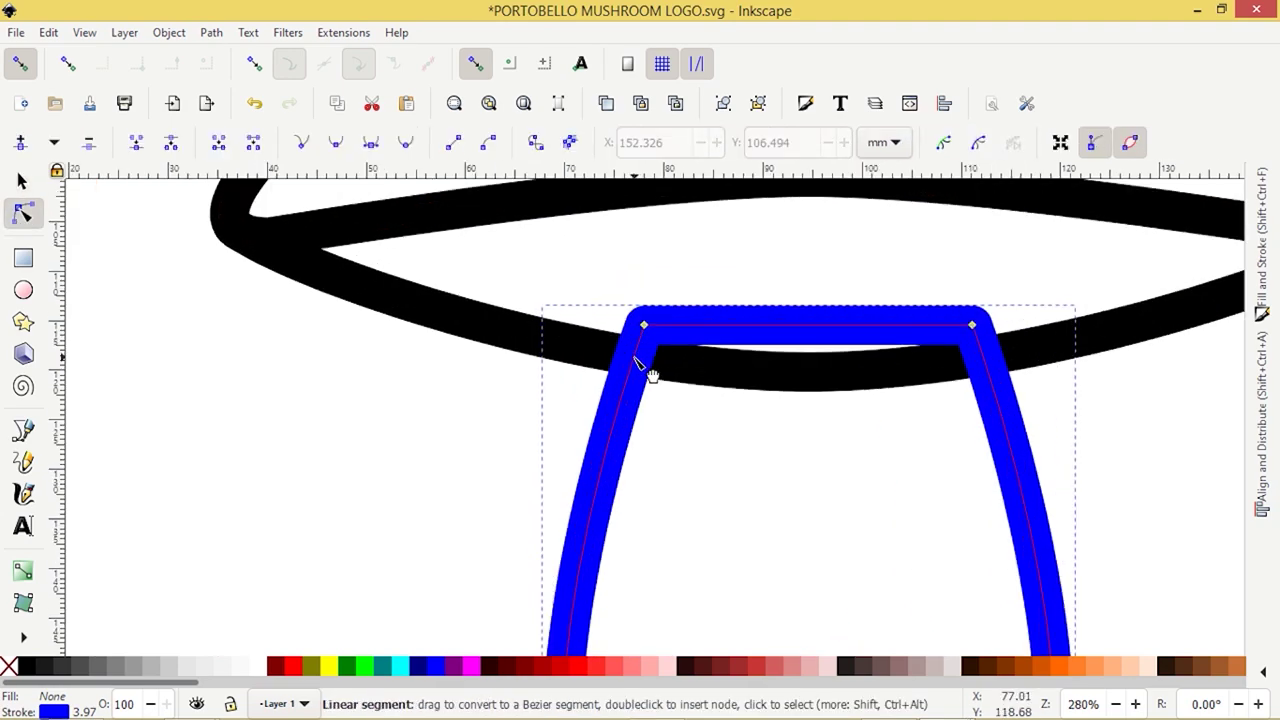
pyautogui.doubleClick(634, 357)
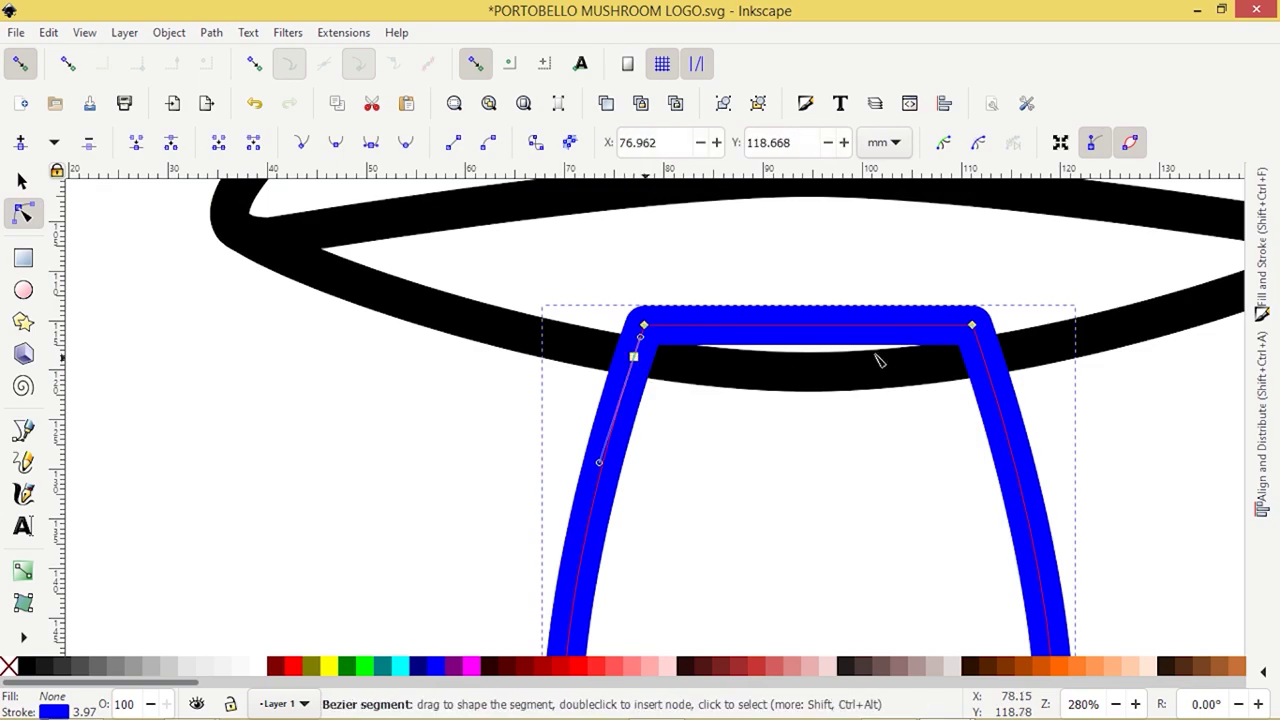
pyautogui.doubleClick(985, 358)
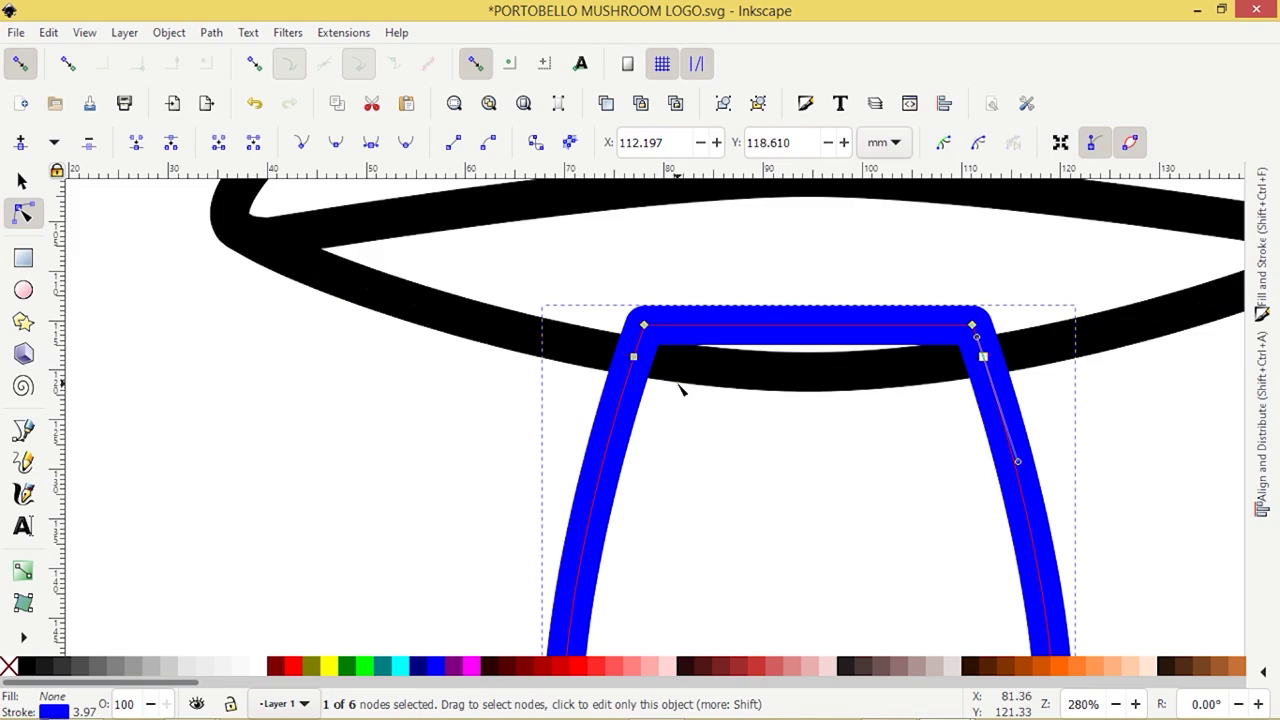
# Step: Break the stem's path around its top corners and delete both corner nodes, removing the edge above the lower arc
pyautogui.moveTo(607, 295); pyautogui.dragTo(672, 354)
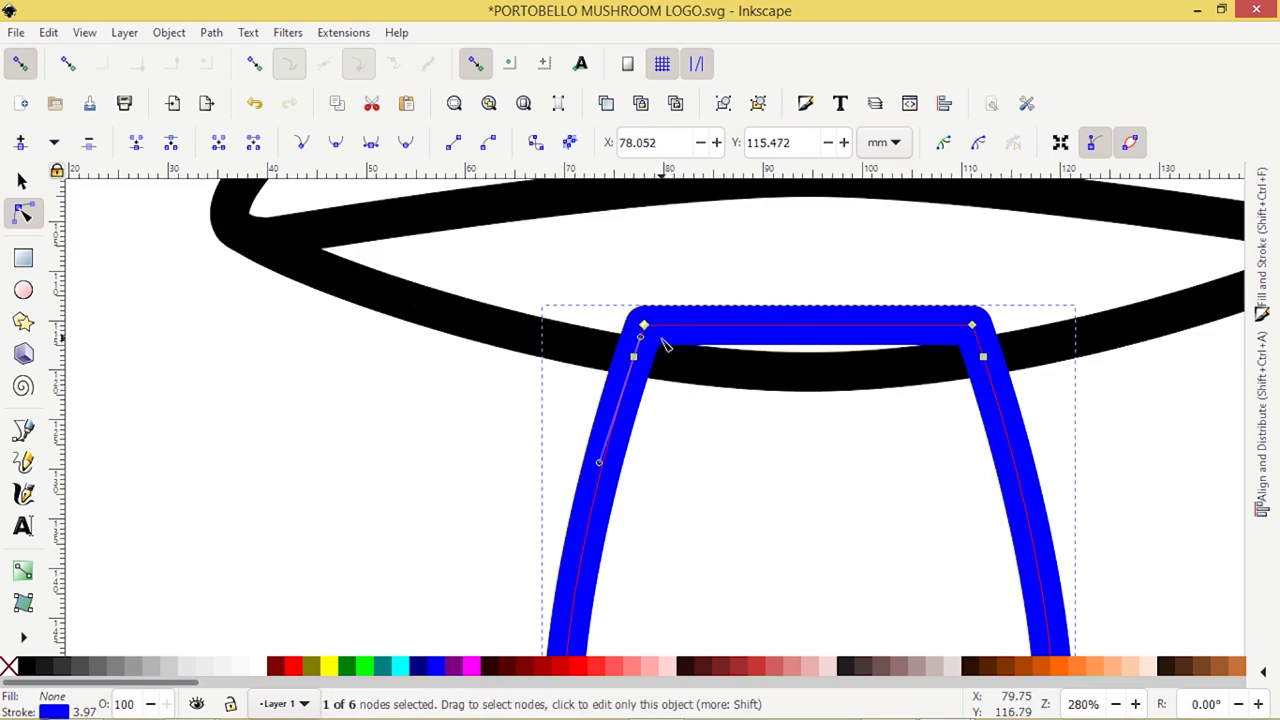
pyautogui.moveTo(927, 286); pyautogui.dragTo(988, 334)
pyautogui.click(171, 142)
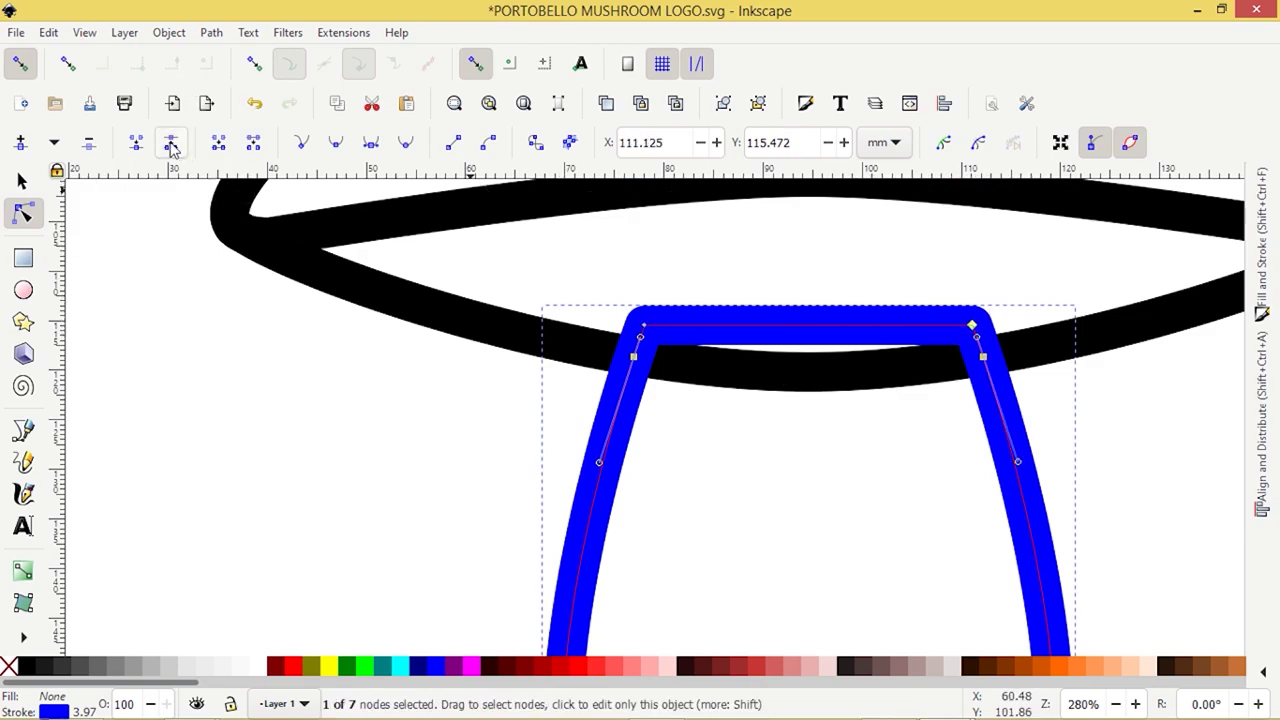
pyautogui.click(973, 328)
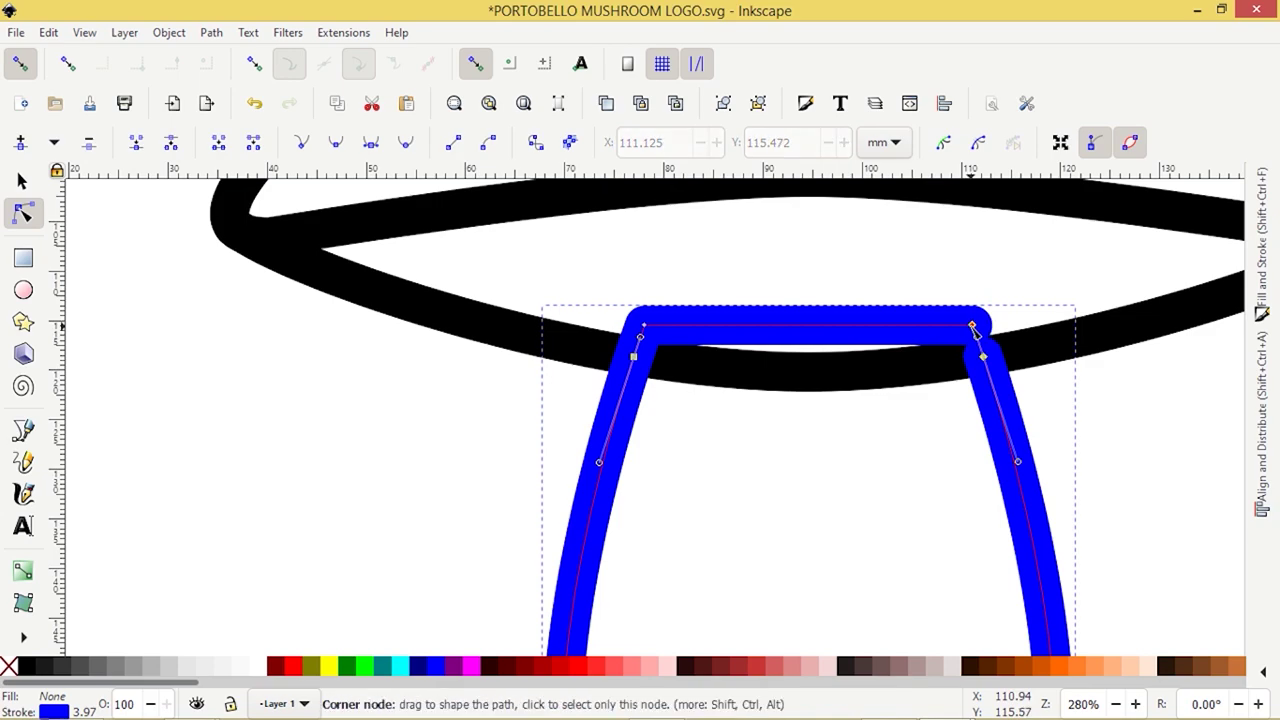
pyautogui.press('Delete')
pyautogui.click(645, 327)
pyautogui.press('Delete')
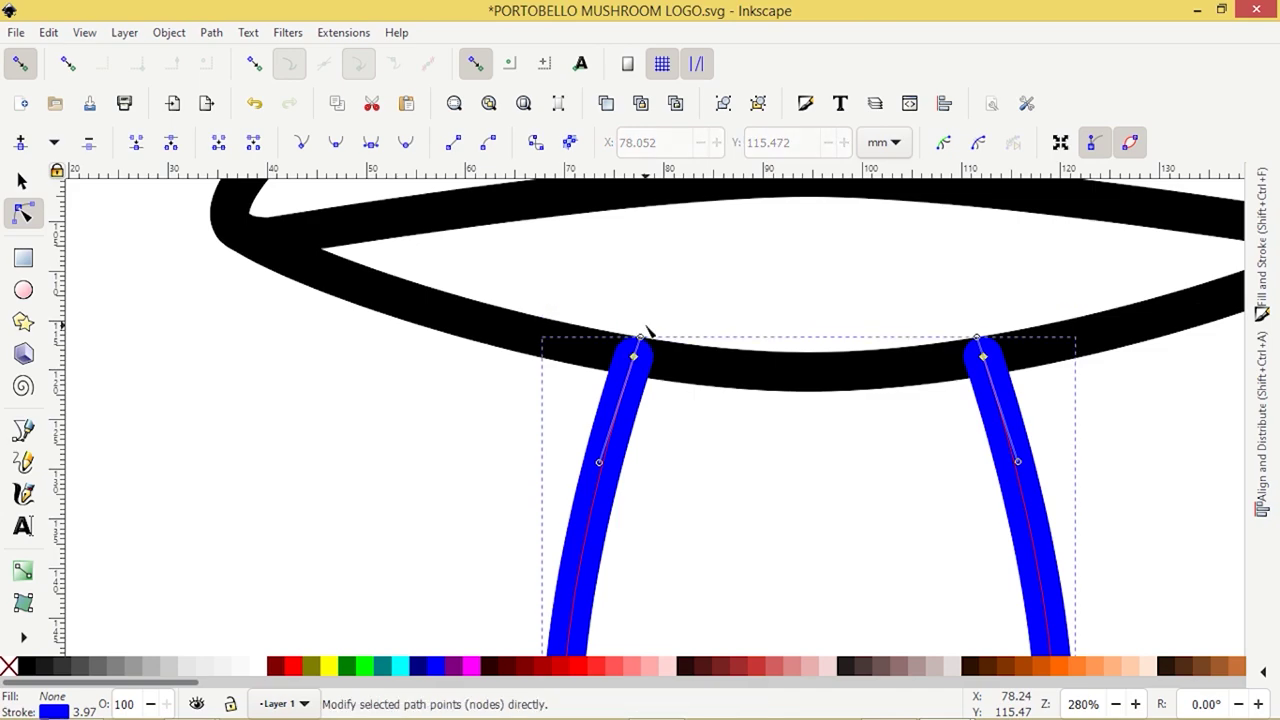
# Step: Set the open stem's stroke back to black and deselect it
pyautogui.press('s')
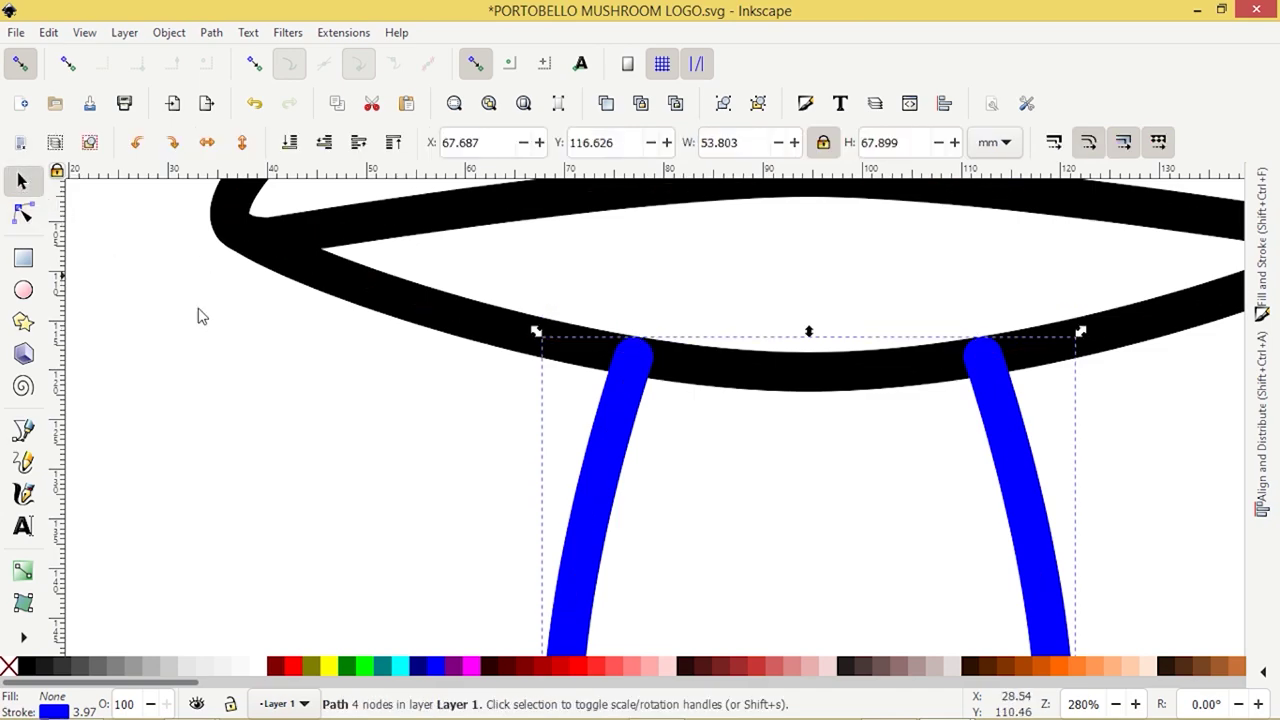
pyautogui.keyDown('shift'); pyautogui.click(27, 667); pyautogui.keyUp('shift')
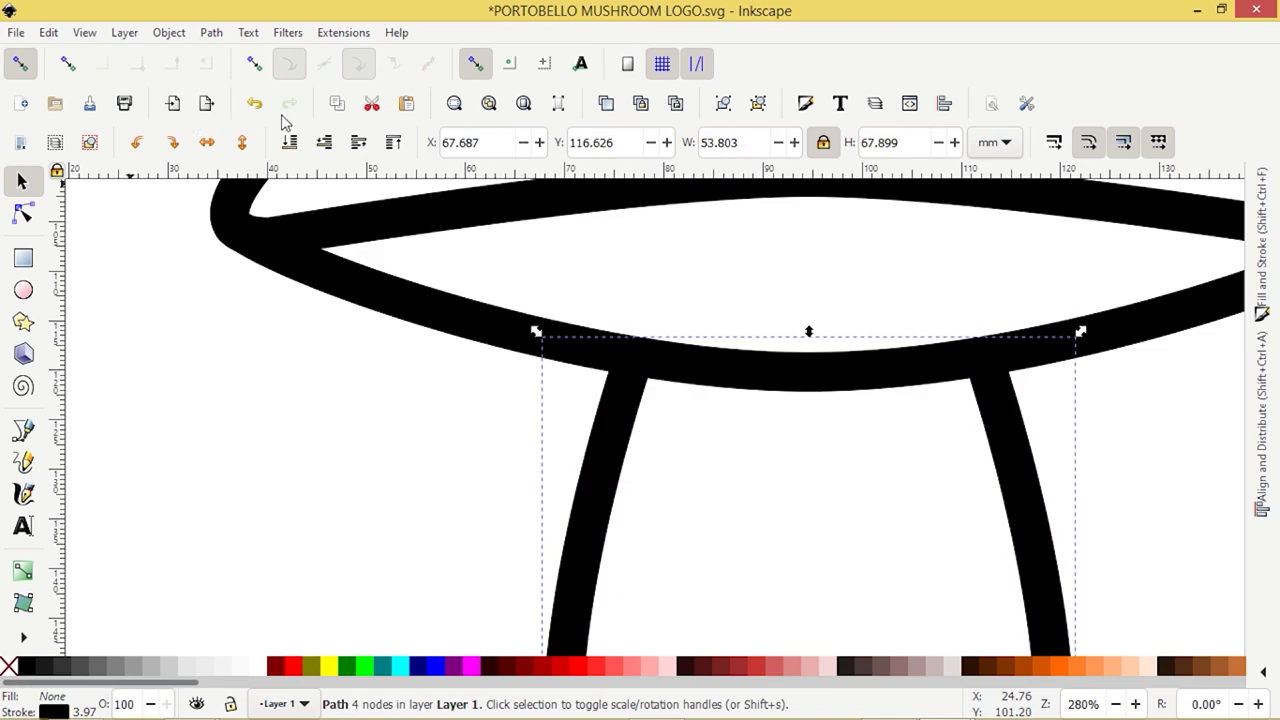
pyautogui.click(306, 431)
pyautogui.keyDown('ctrl'); pyautogui.scroll(-2, 306, 431); pyautogui.keyUp('ctrl')
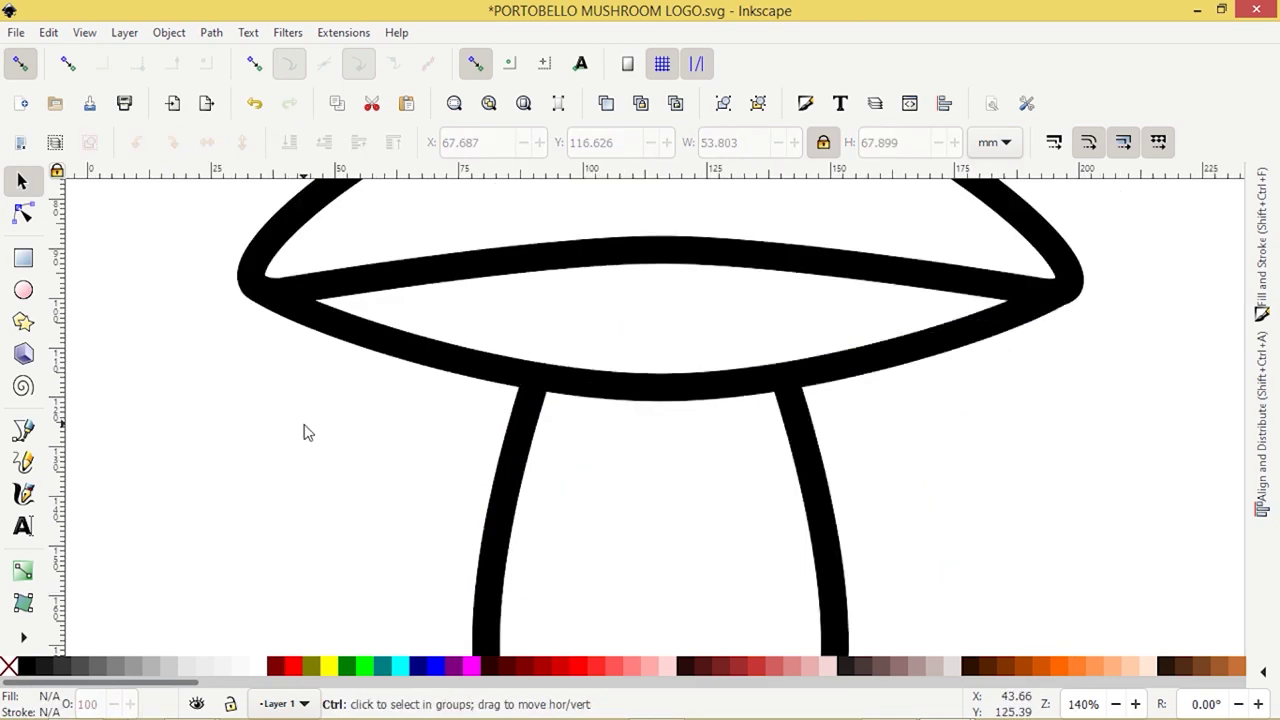
# Step: Color the lower arc's stroke blue and insert nodes above the stem's sides at X 76.579, Y 118.496 and X 112.508, Y 118.528 mm
pyautogui.click(538, 402)
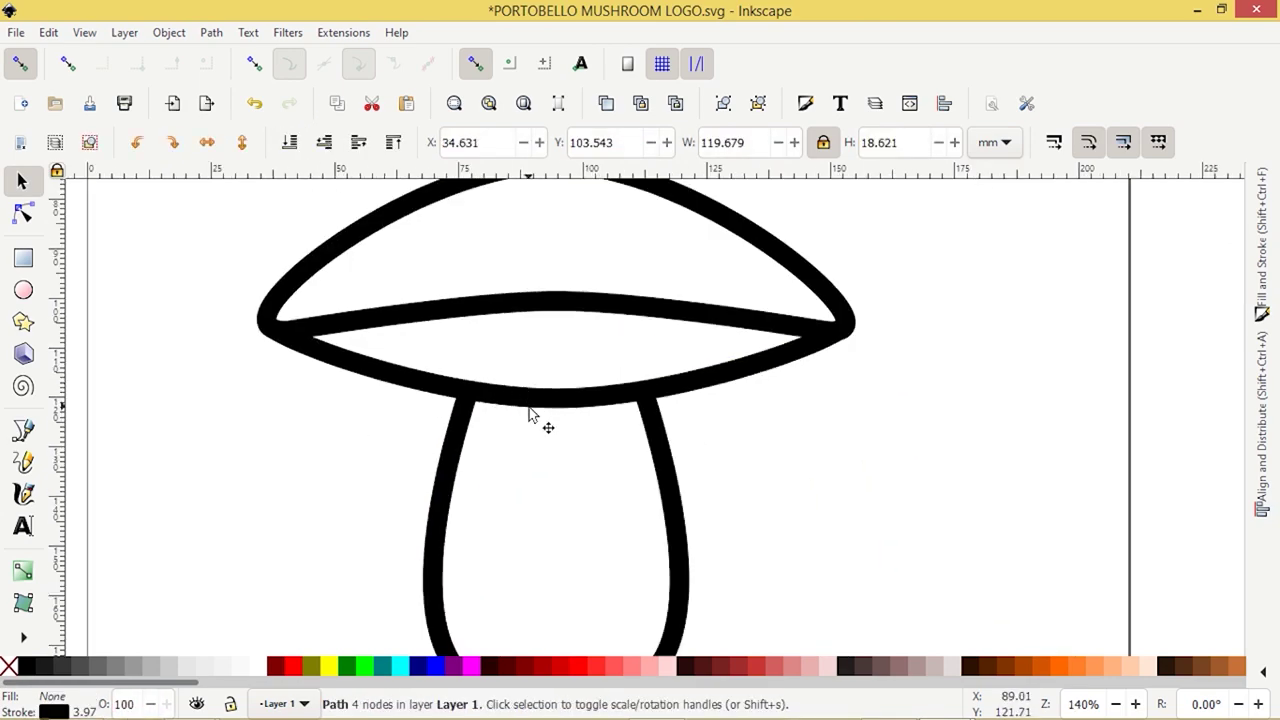
pyautogui.click(22, 214)
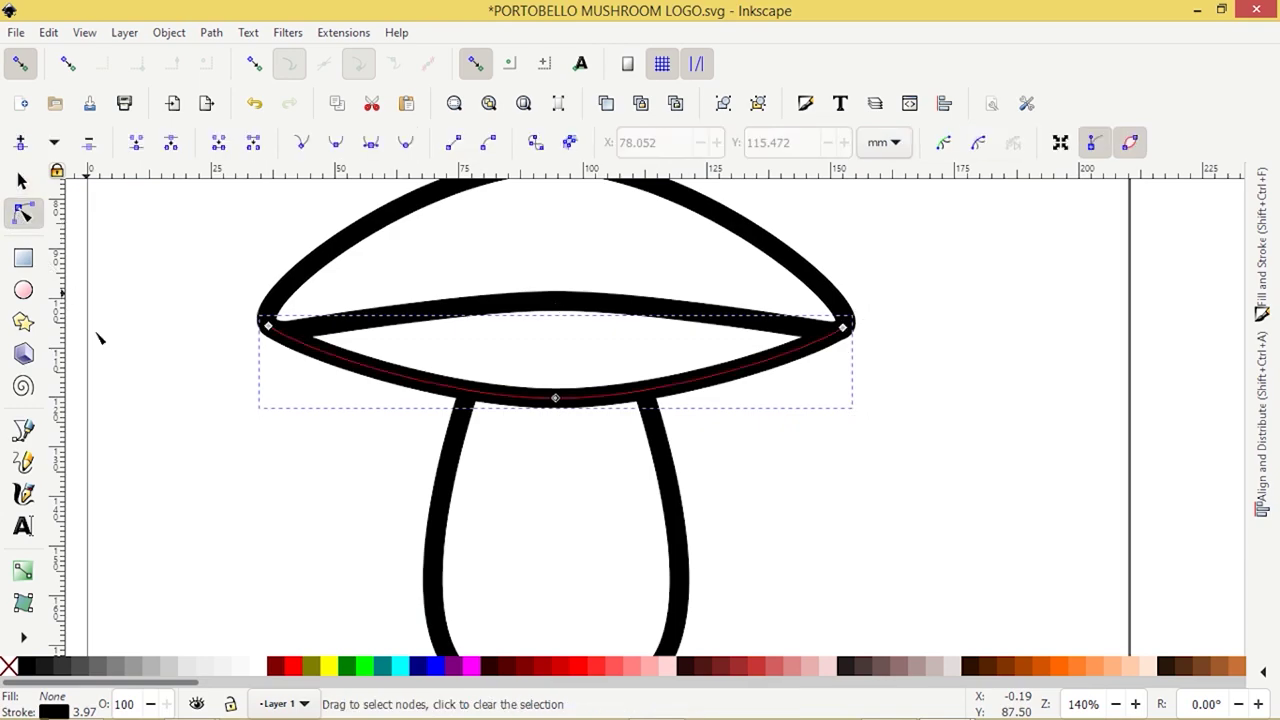
pyautogui.keyDown('shift'); pyautogui.click(437, 668); pyautogui.keyUp('shift')
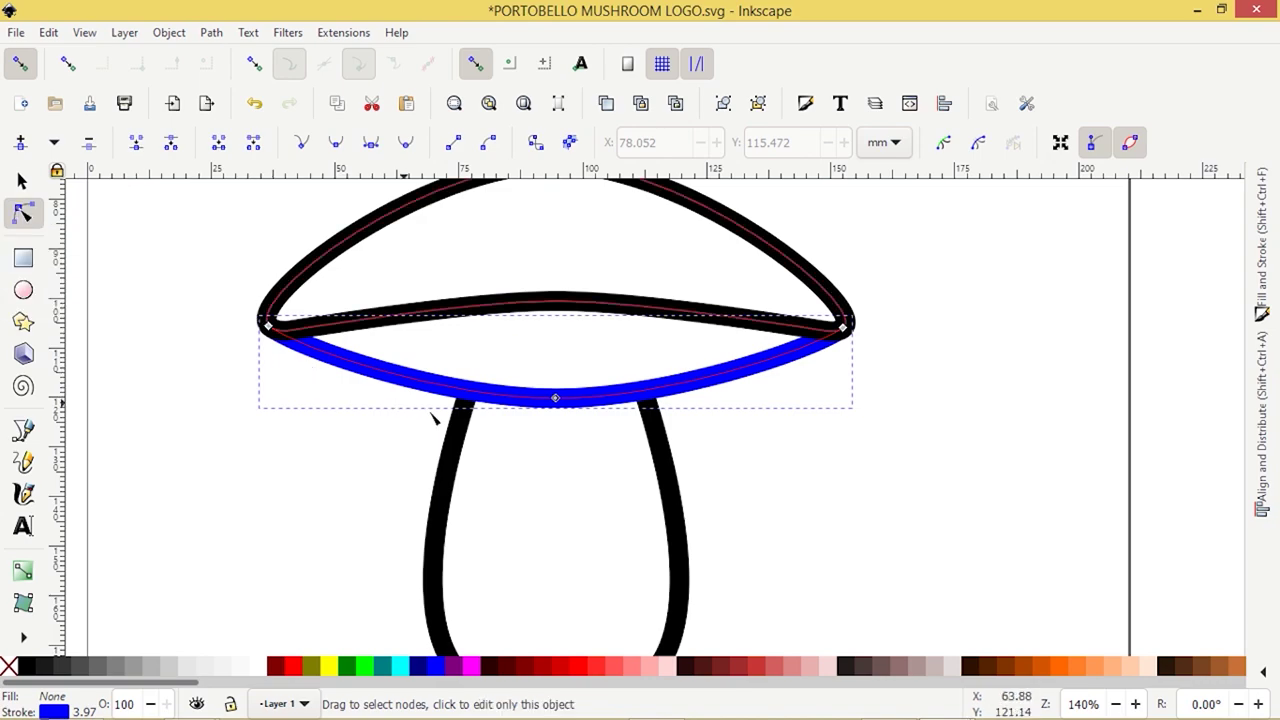
pyautogui.scroll(3, 565, 447)
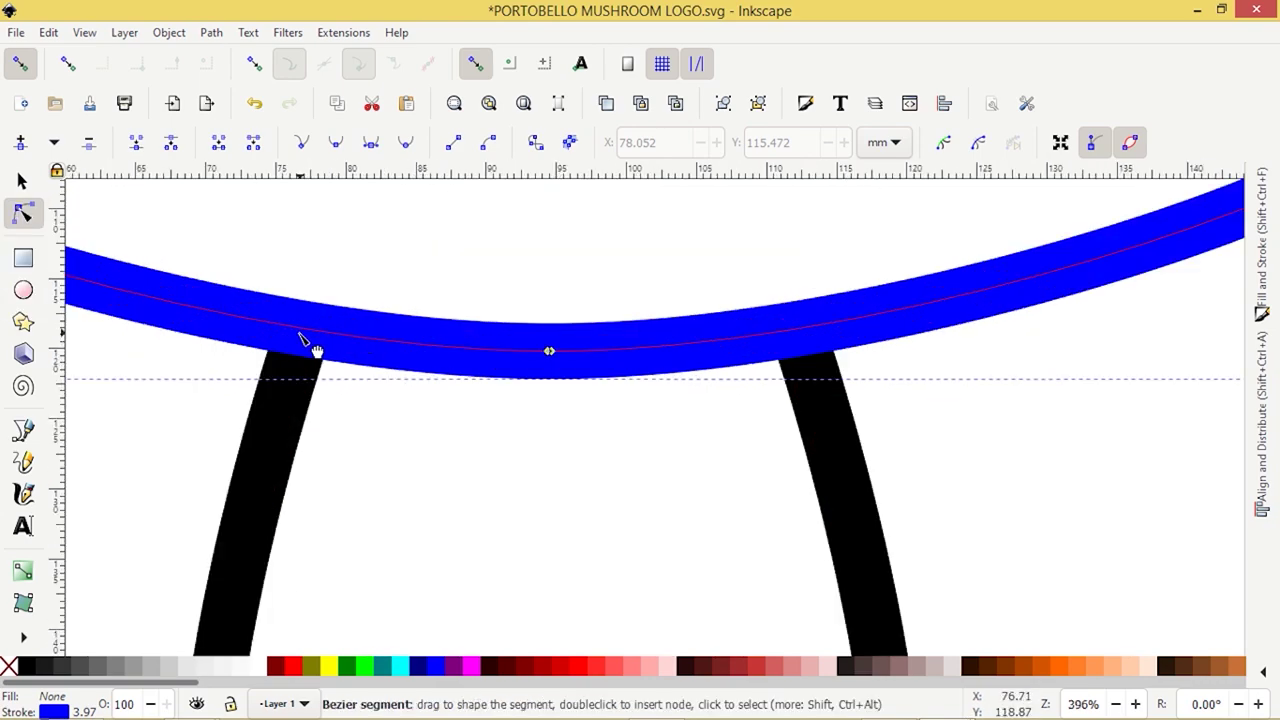
pyautogui.click(300, 333)
pyautogui.click(299, 329)
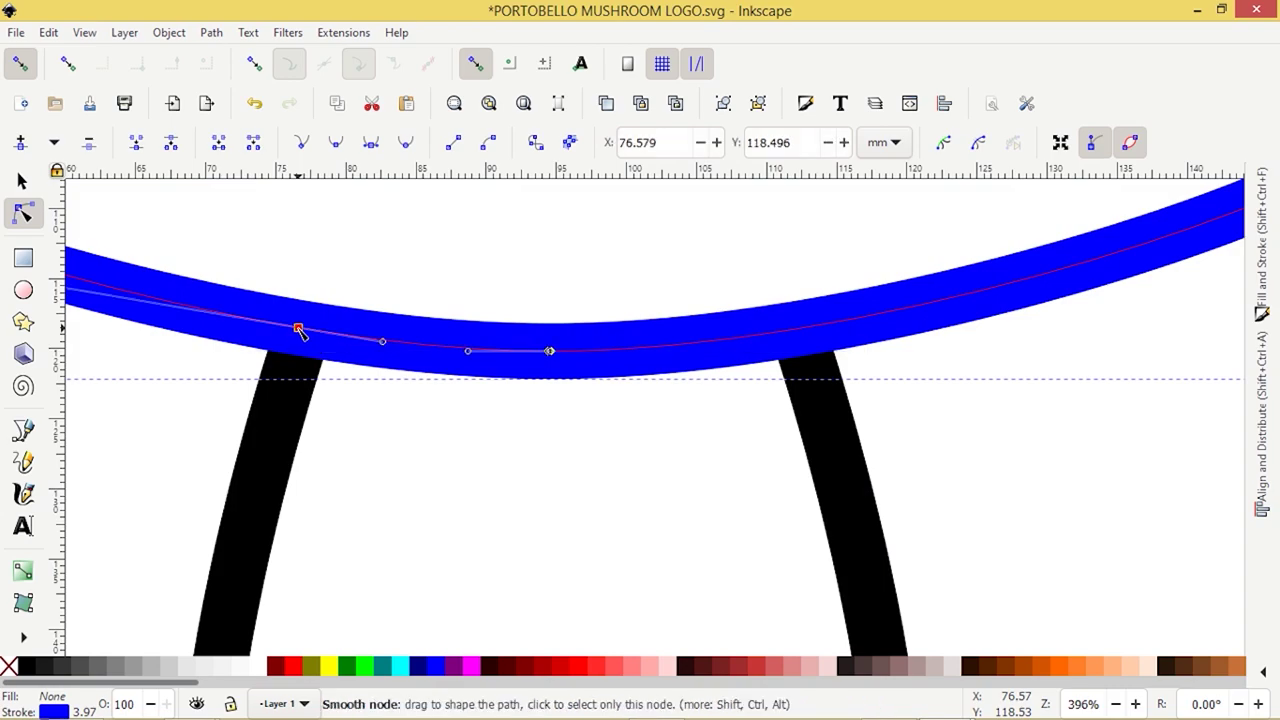
pyautogui.click(801, 329)
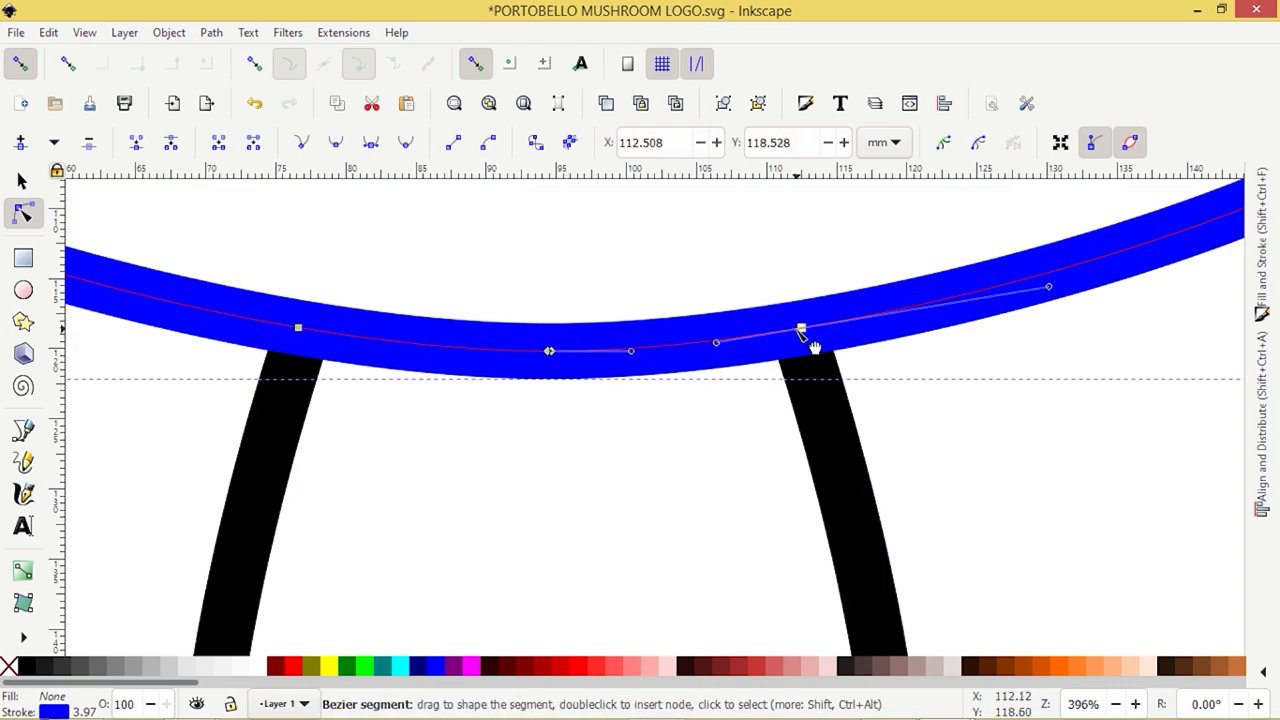
# Step: Break the lower arc's path at its middle node and delete both resulting end nodes, opening the gap between the stem's sides
pyautogui.moveTo(548, 372); pyautogui.dragTo(604, 435)
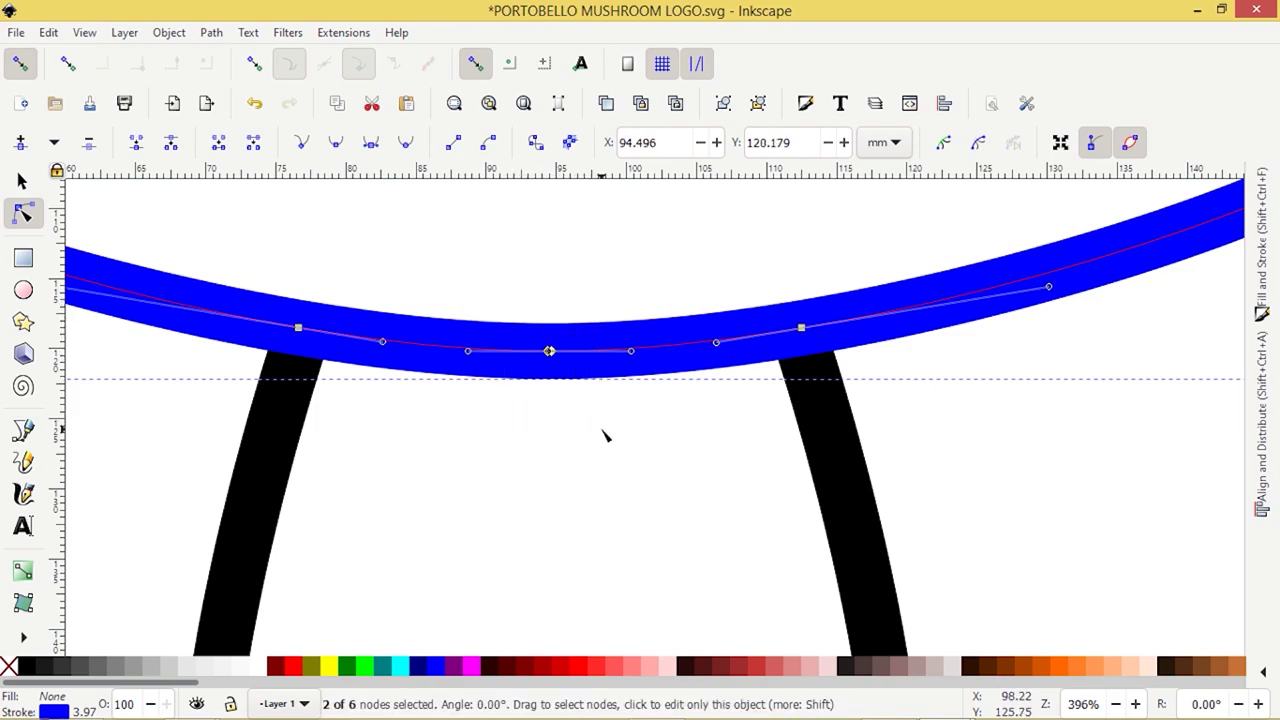
pyautogui.click(171, 146)
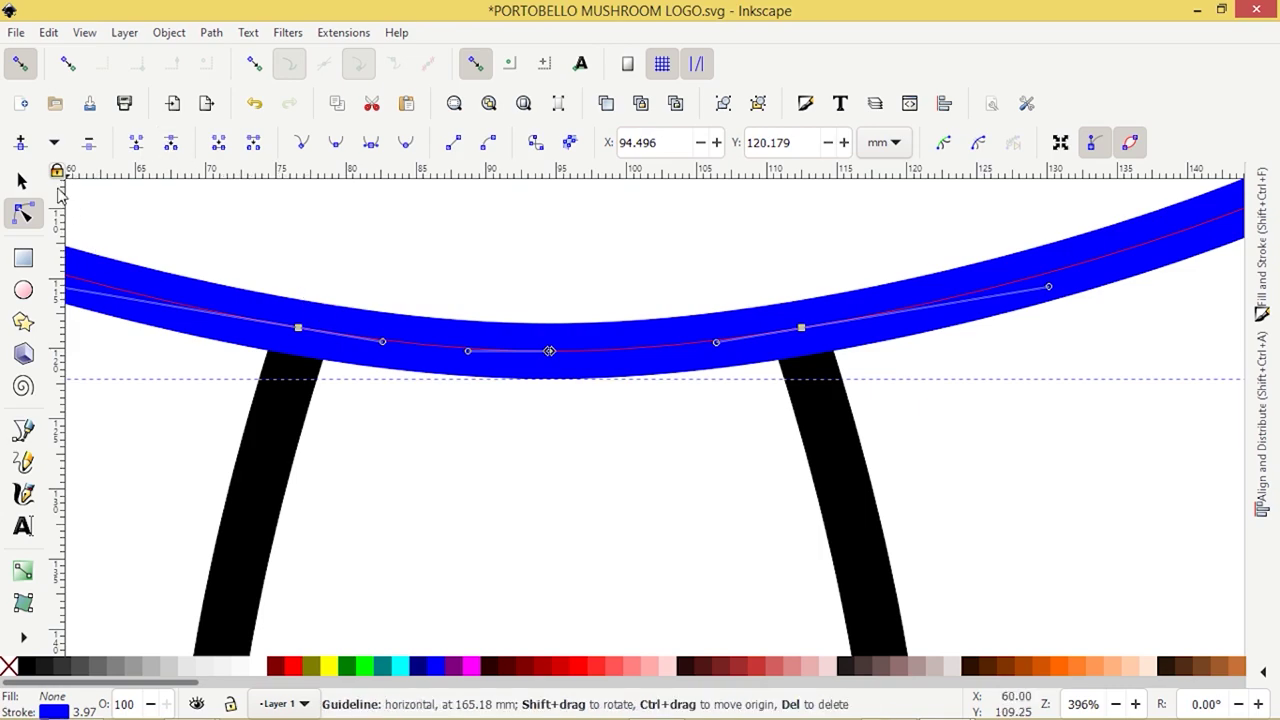
pyautogui.keyDown('ctrl'); pyautogui.keyDown('alt'); pyautogui.click(520, 346); pyautogui.keyUp('alt'); pyautogui.keyUp('ctrl')
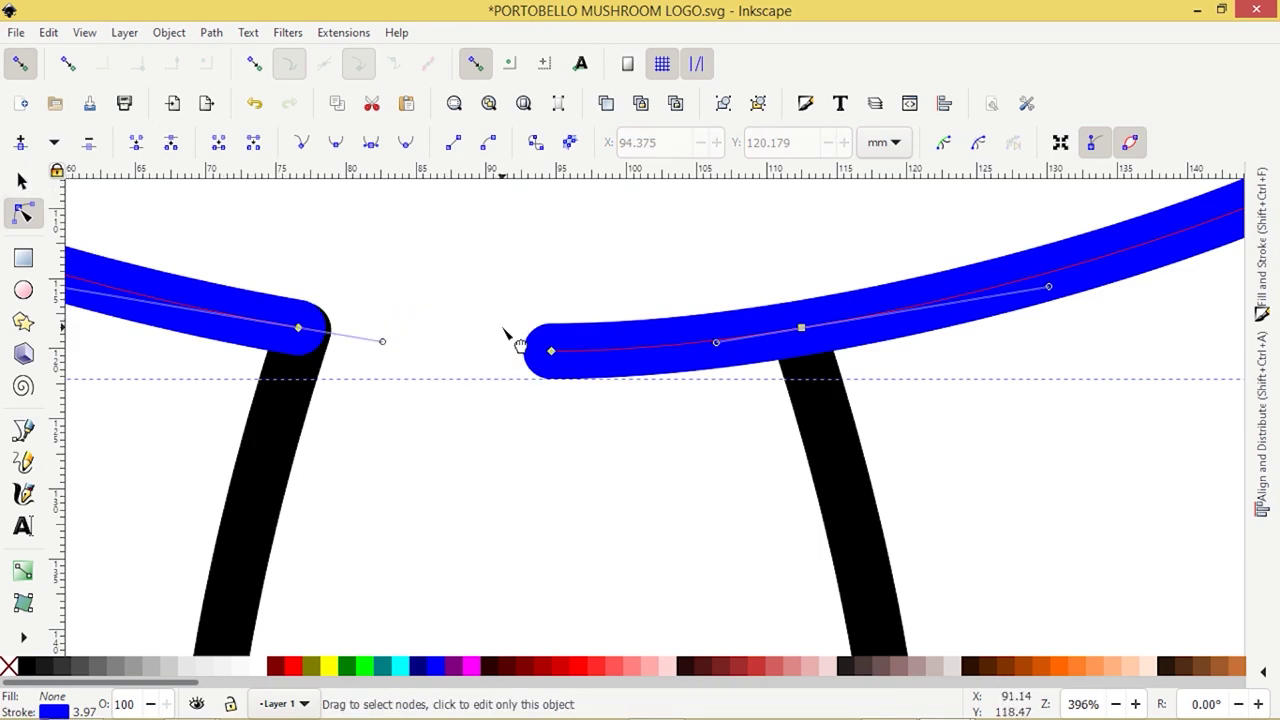
pyautogui.click(551, 352)
pyautogui.press('Delete')
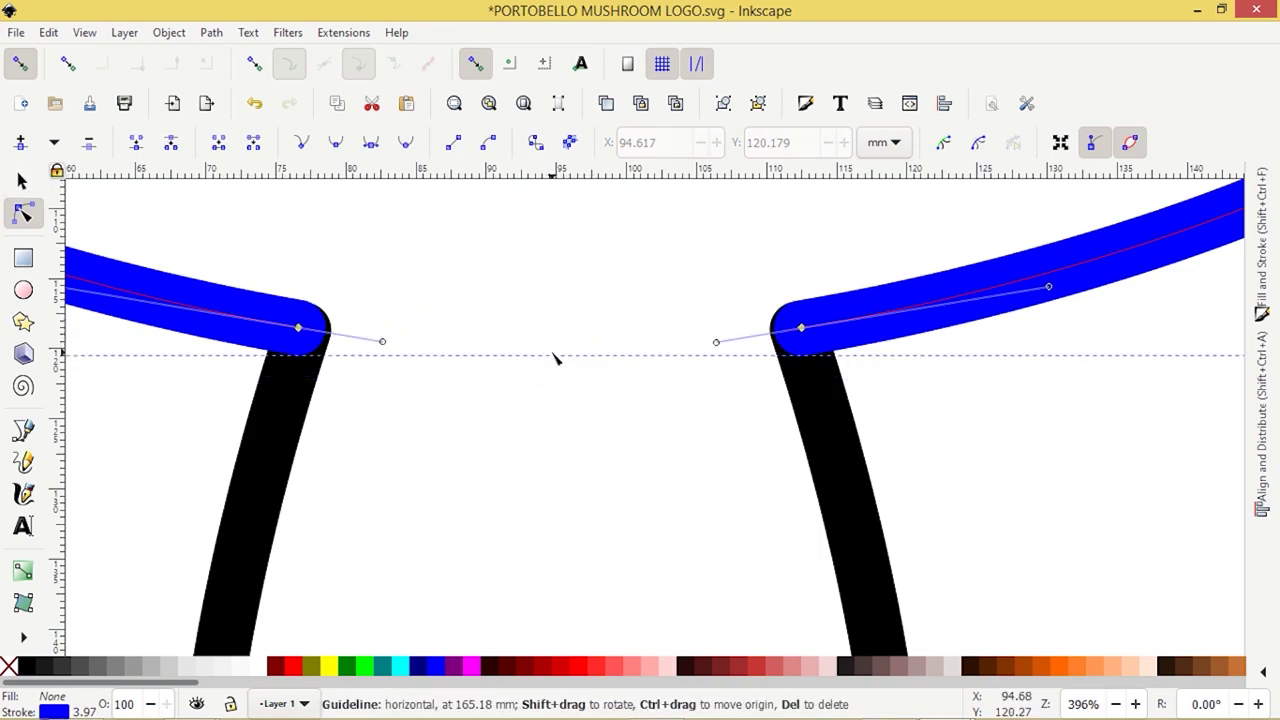
# Step: Set the opened lower arc's stroke back to black and deselect it
pyautogui.click(27, 180)
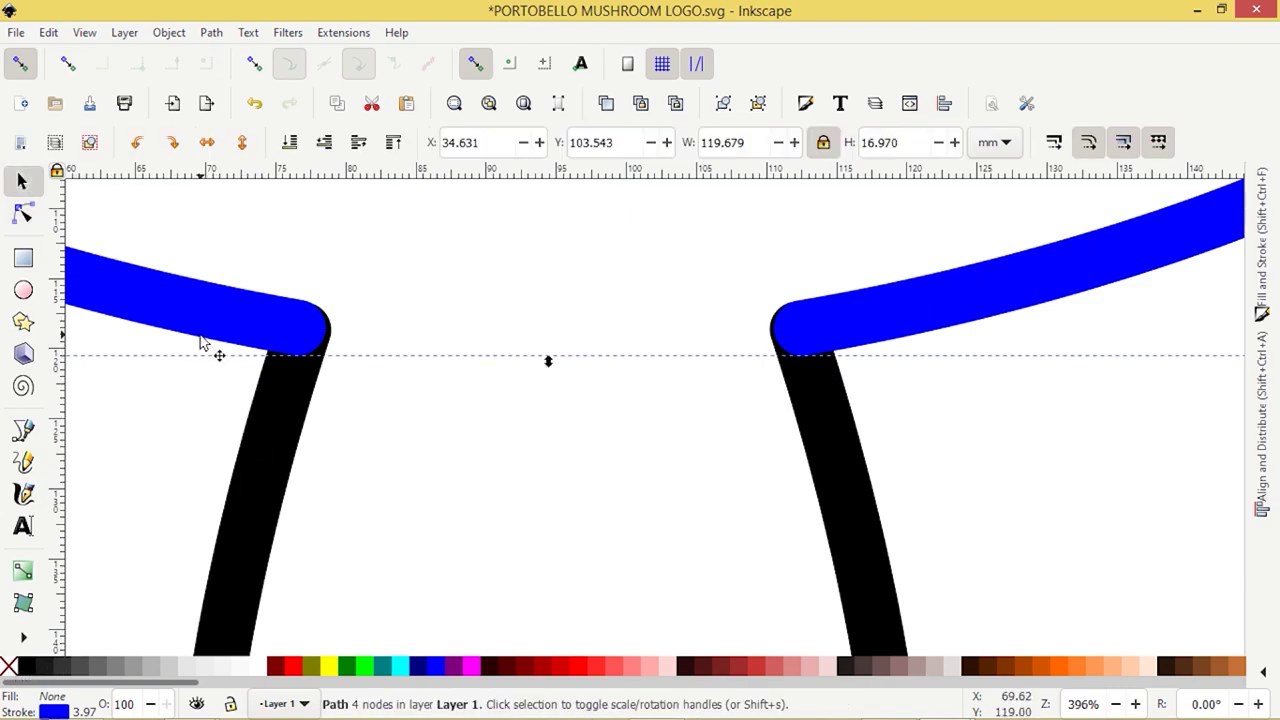
pyautogui.keyDown('shift'); pyautogui.click(24, 665); pyautogui.keyUp('shift')
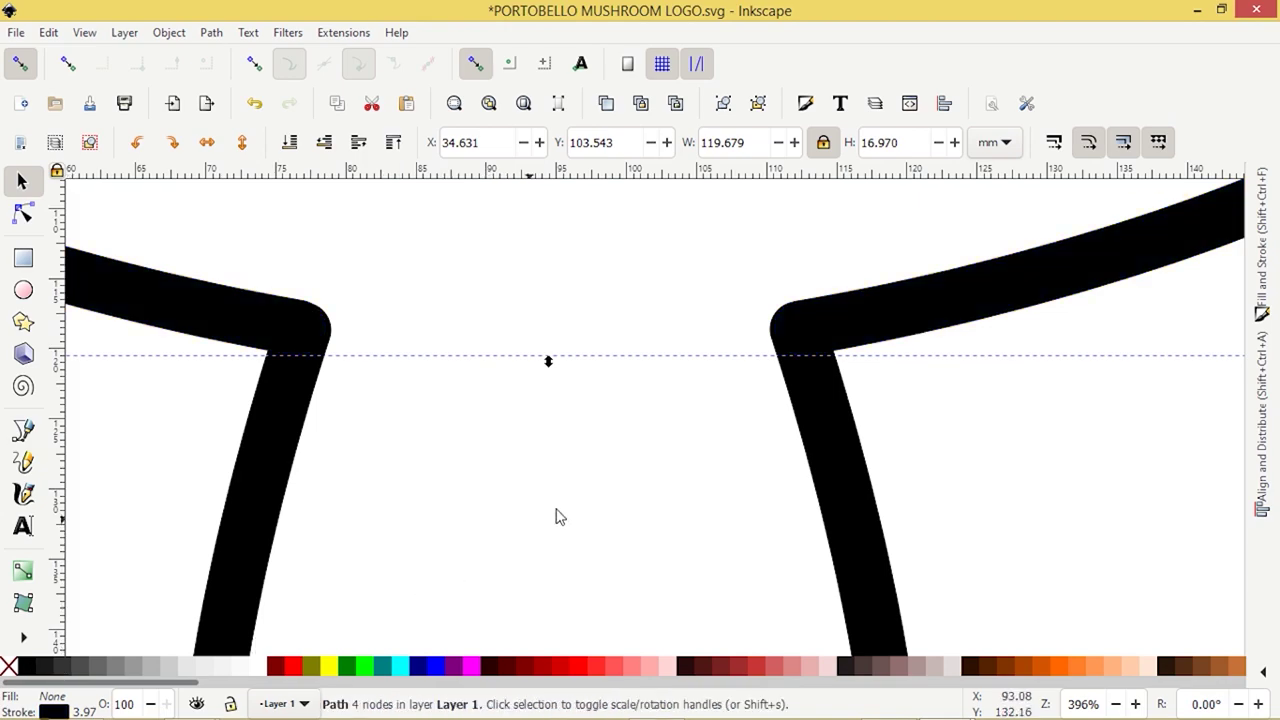
pyautogui.keyDown('ctrl'); pyautogui.scroll(-3, 565, 507); pyautogui.keyUp('ctrl')
pyautogui.keyDown('ctrl'); pyautogui.scroll(-3, 565, 507); pyautogui.keyUp('ctrl')
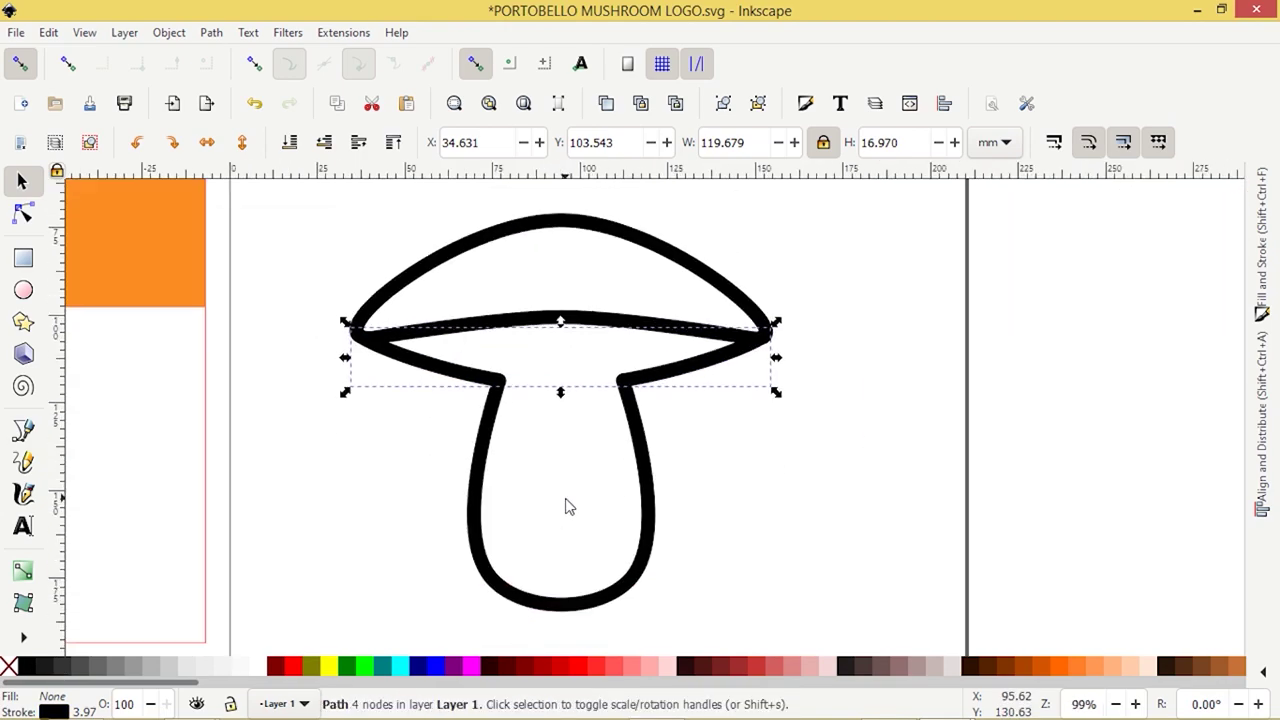
pyautogui.click(731, 524)
pyautogui.keyDown('ctrl'); pyautogui.scroll(-1, 812, 488); pyautogui.keyUp('ctrl')
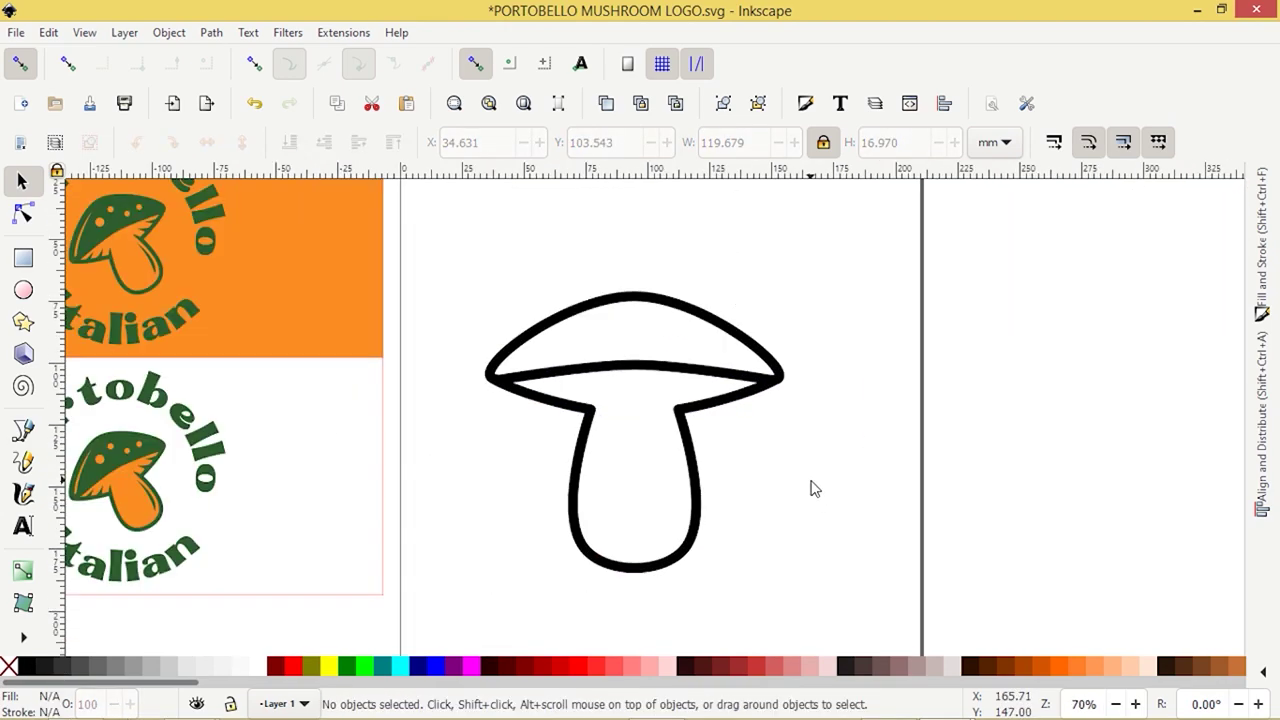
pyautogui.scroll(-1, 812, 488)
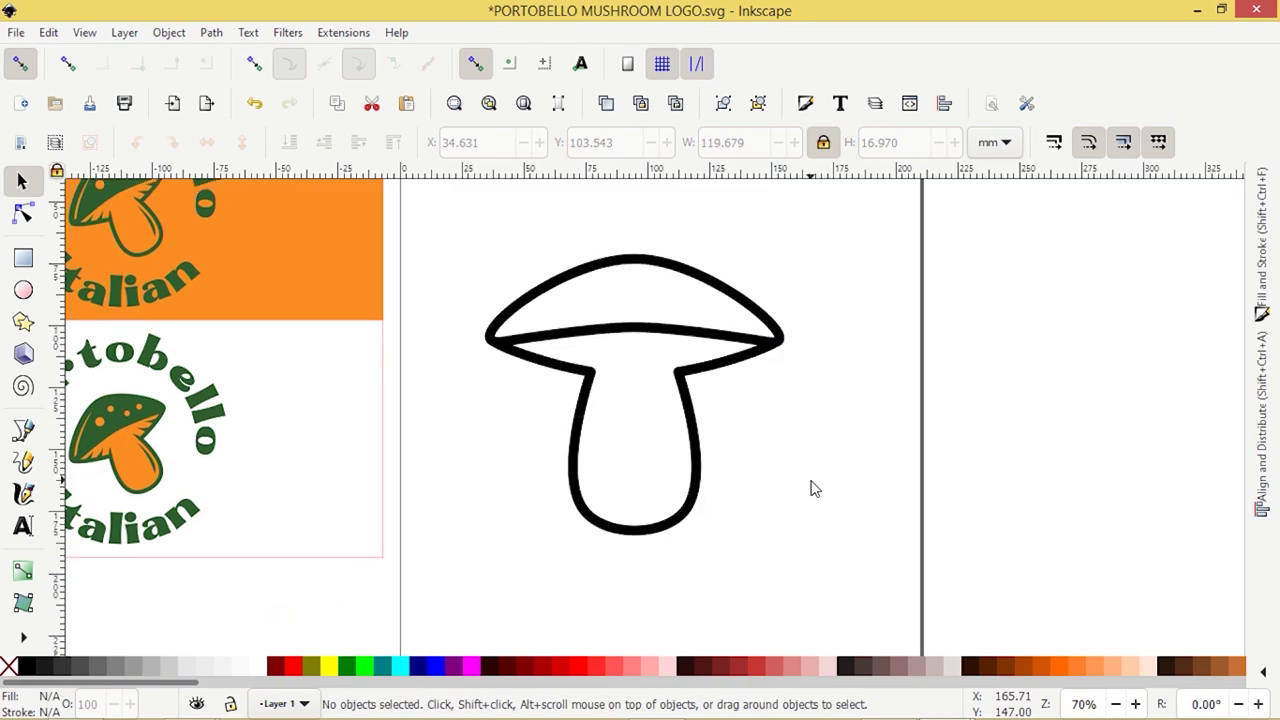
# Step: Convert the strokes of all three mushroom outlines to paths and unite them into one path
pyautogui.moveTo(433, 211); pyautogui.dragTo(850, 594)
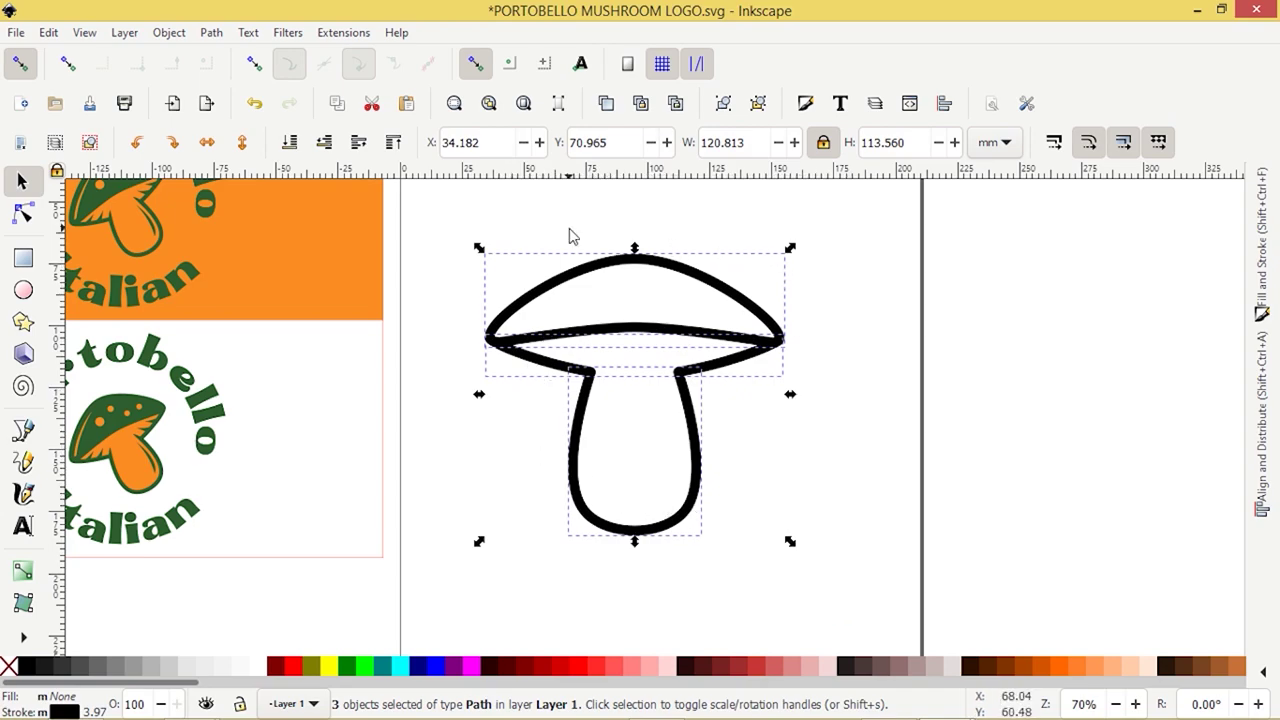
pyautogui.click(211, 32)
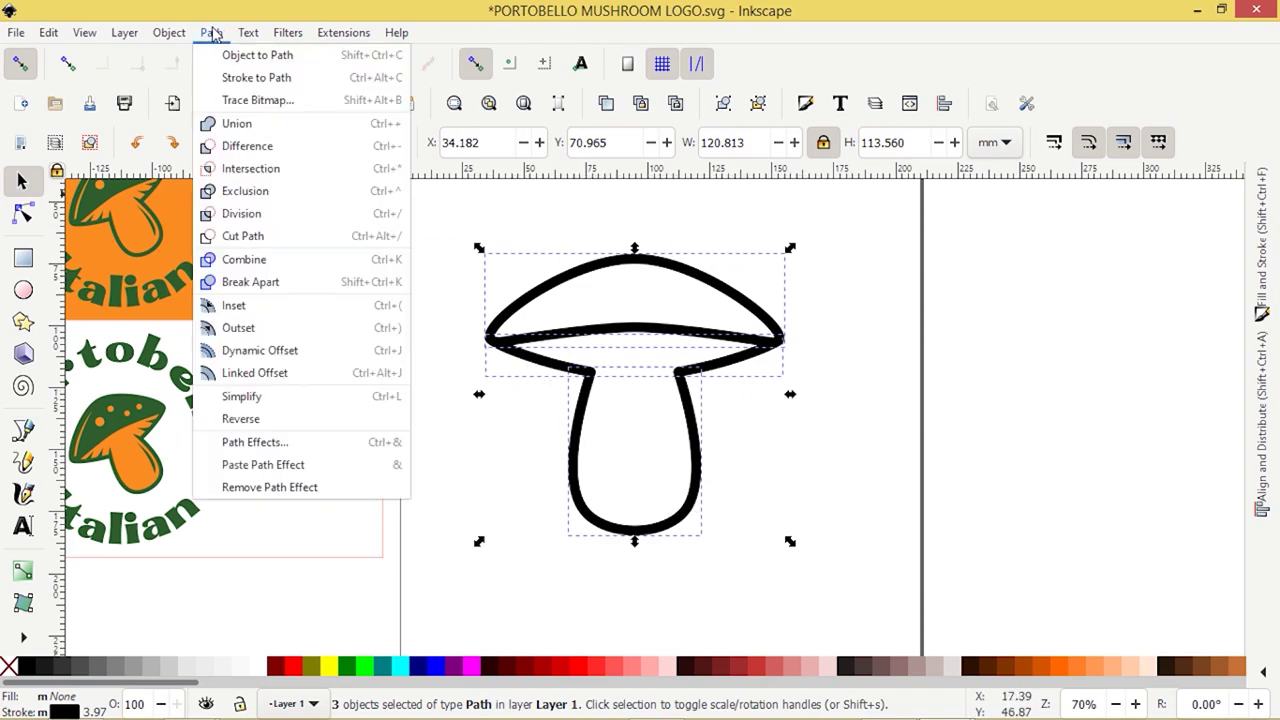
pyautogui.click(257, 78)
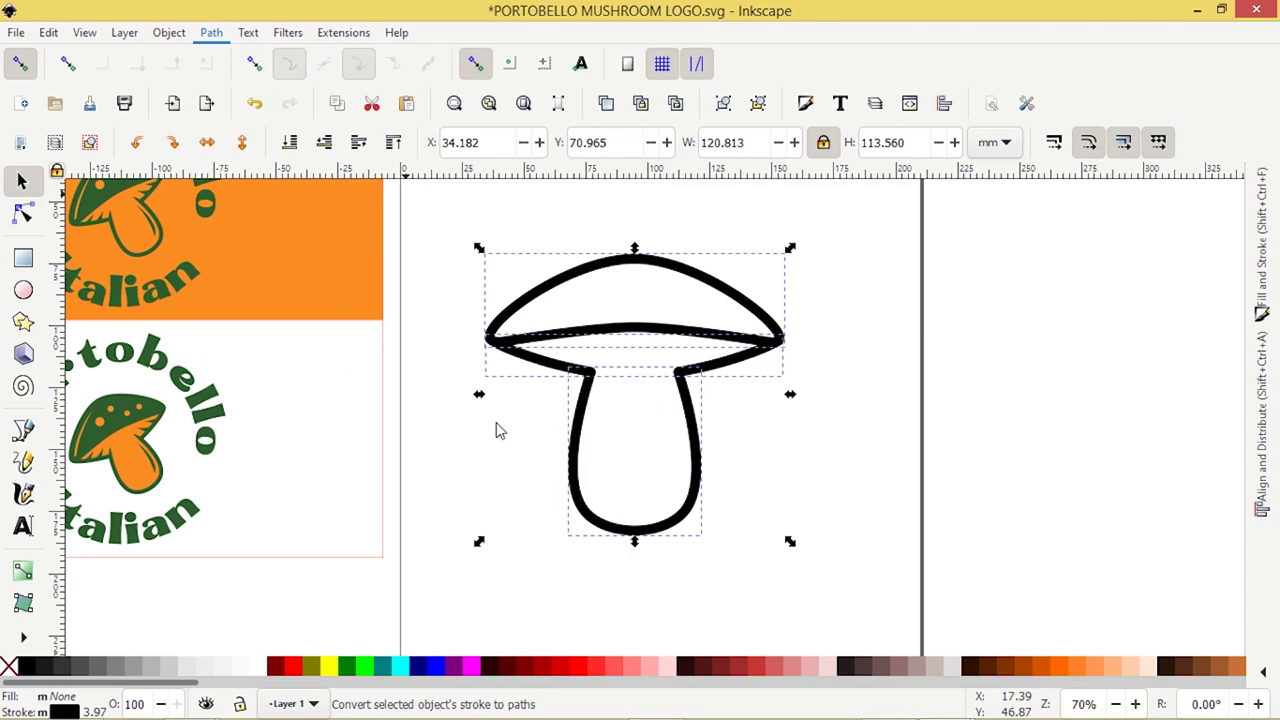
pyautogui.click(215, 35)
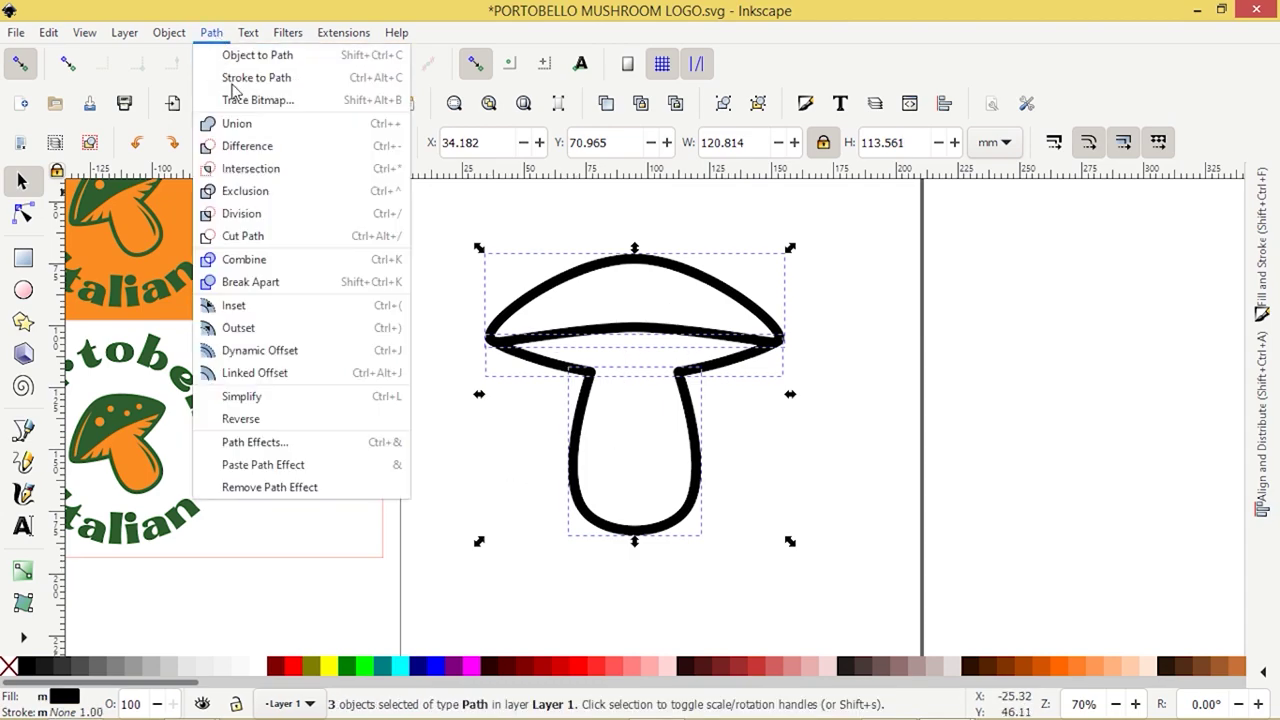
pyautogui.click(242, 123)
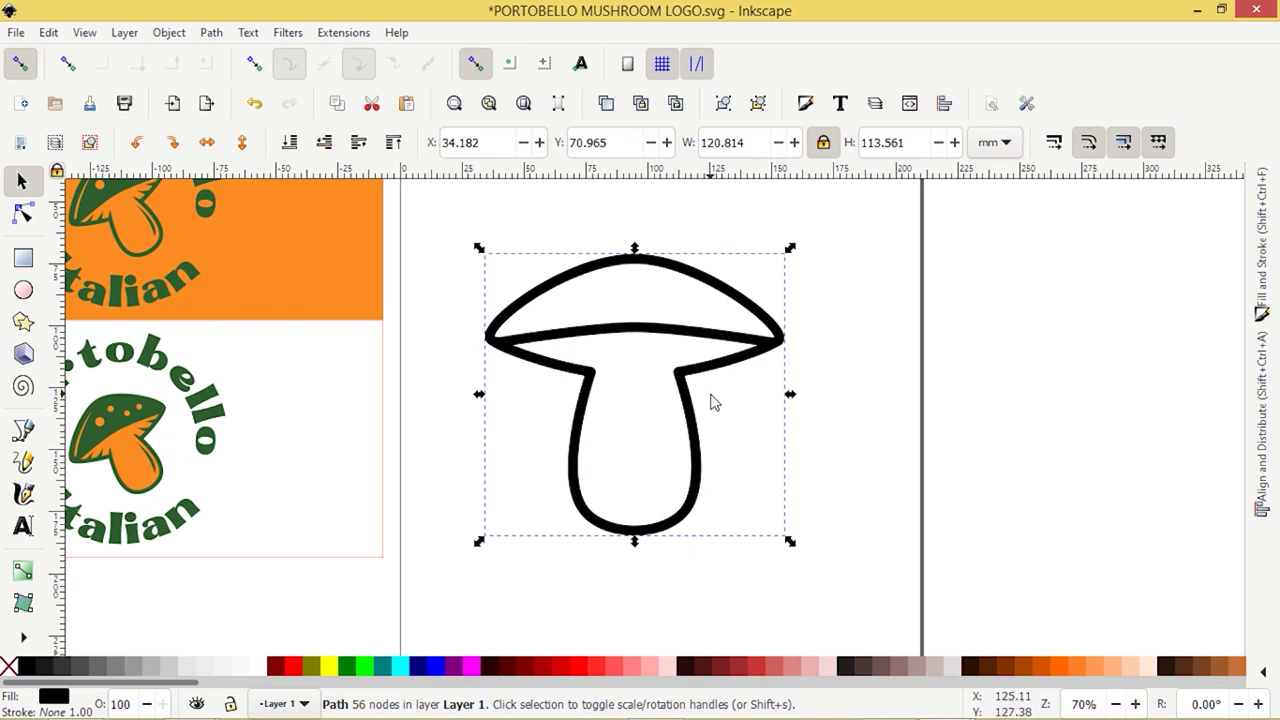
pyautogui.scroll(1, 713, 401)
pyautogui.scroll(-2, 713, 401)
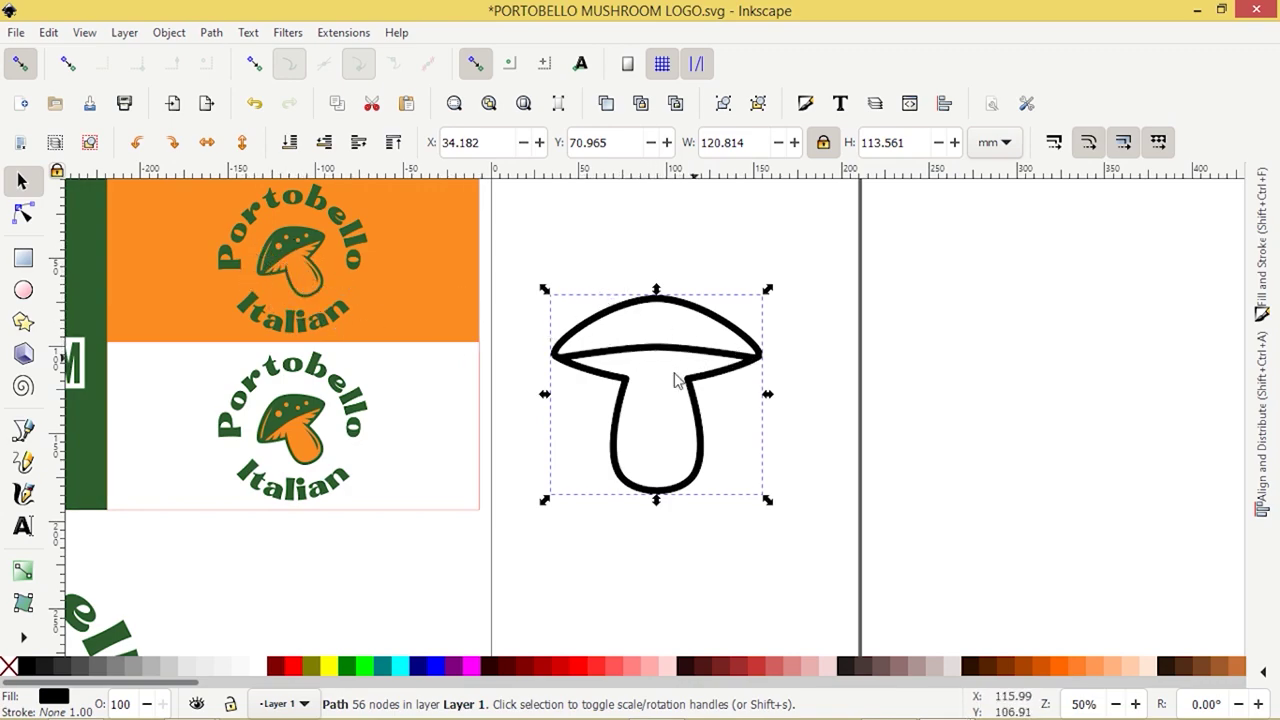
# Step: Move the united mushroom outline straight up to Y 66.688 mm, break it apart and deselect the pieces
pyautogui.moveTo(654, 357); pyautogui.dragTo(714, 349)
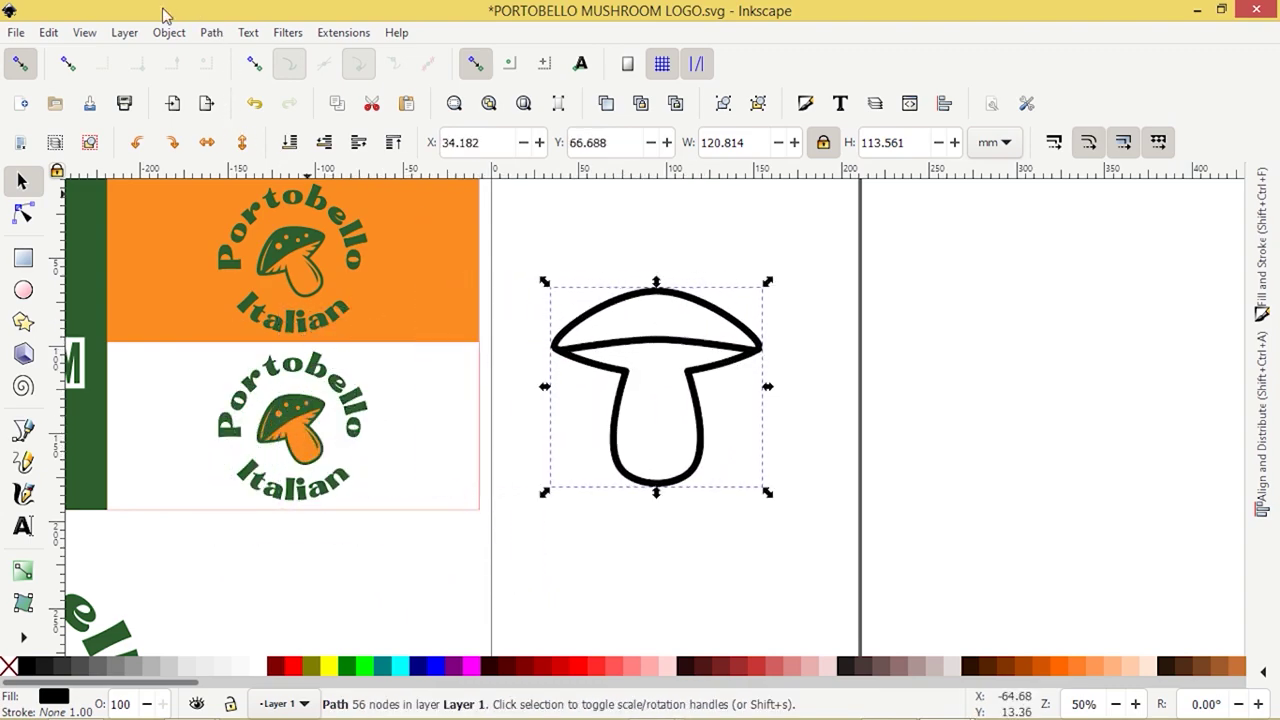
pyautogui.click(212, 32)
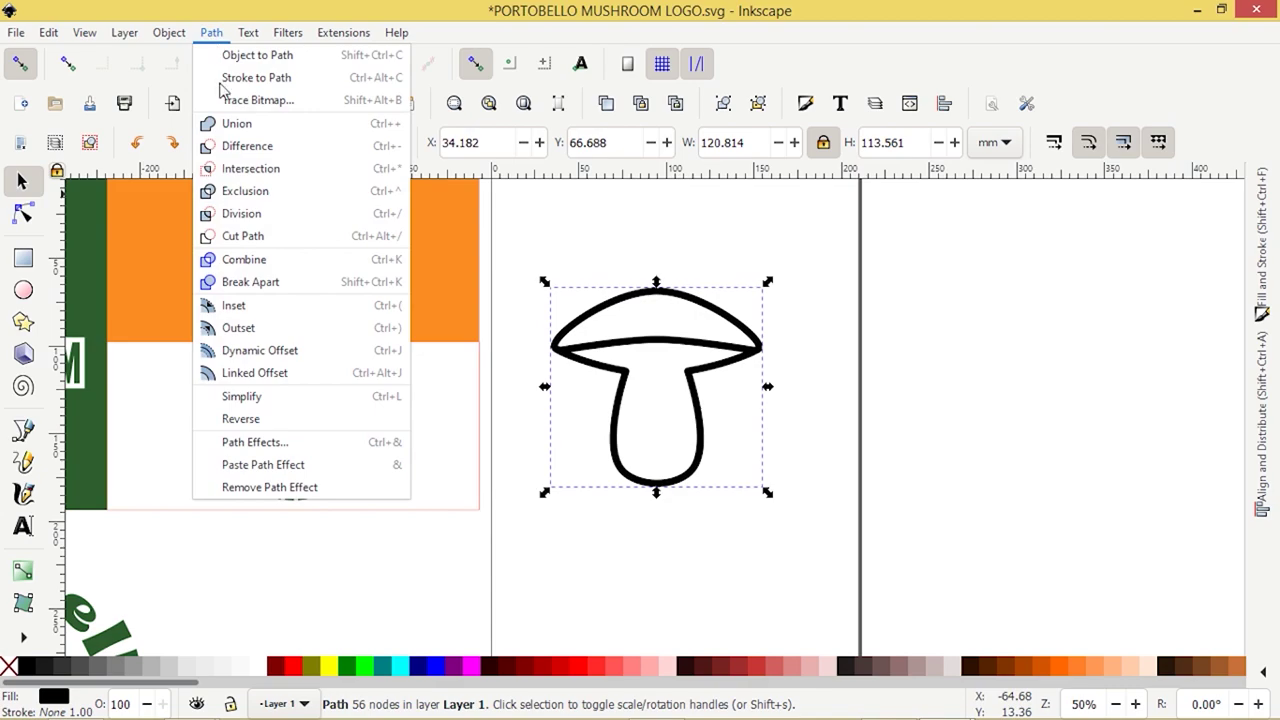
pyautogui.click(251, 283)
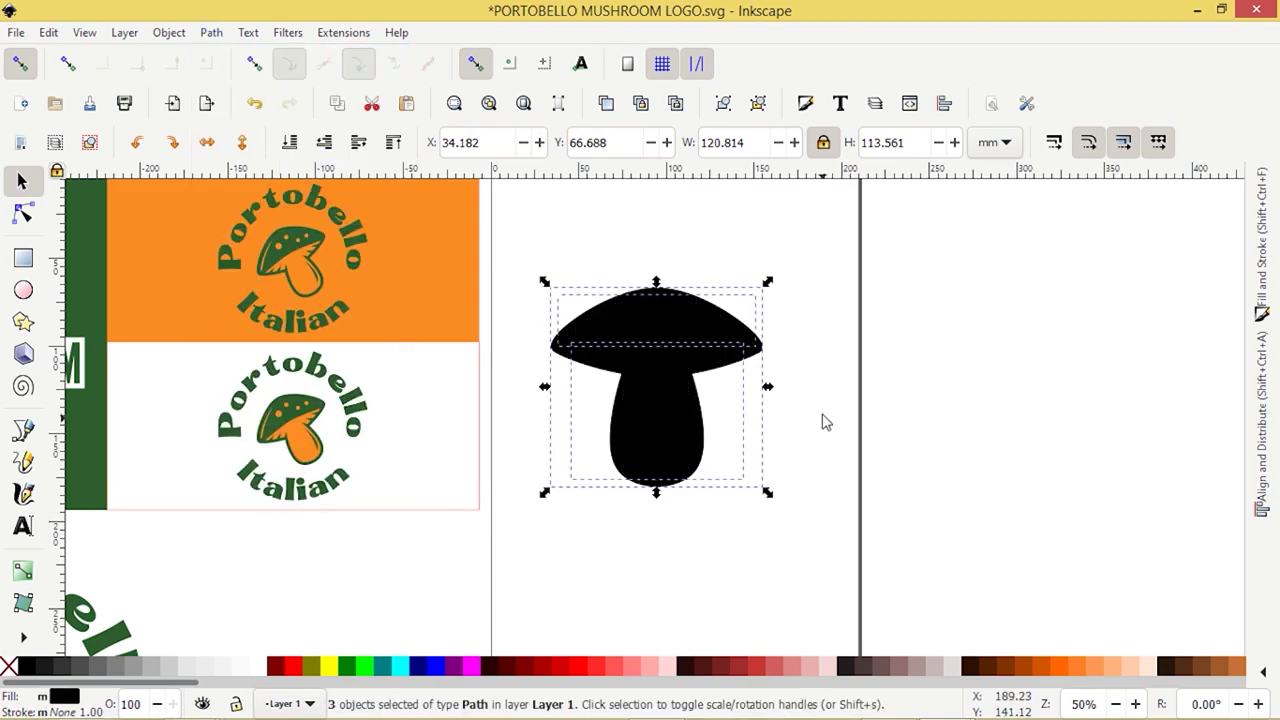
pyautogui.click(815, 400)
# Step: Fill the mushroom's outer silhouette with the dark green sampled from the reference artwork and lower it behind the inner shapes
pyautogui.click(671, 480)
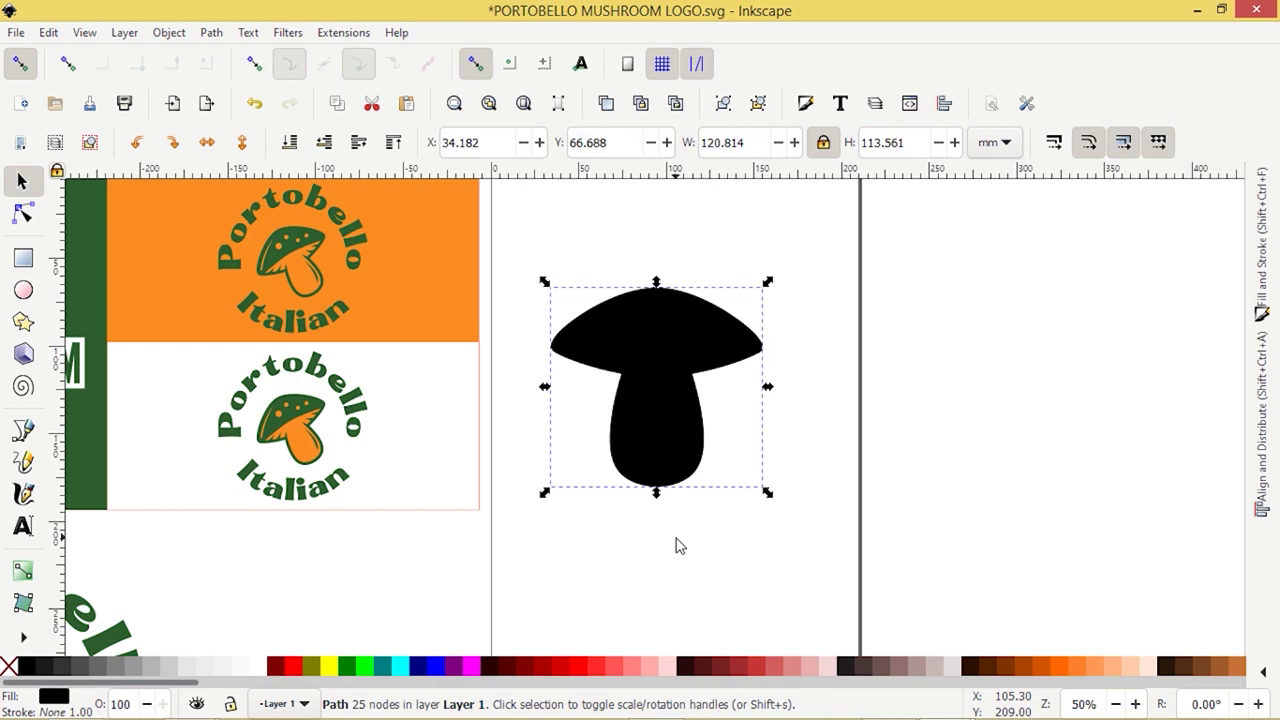
pyautogui.press('d')
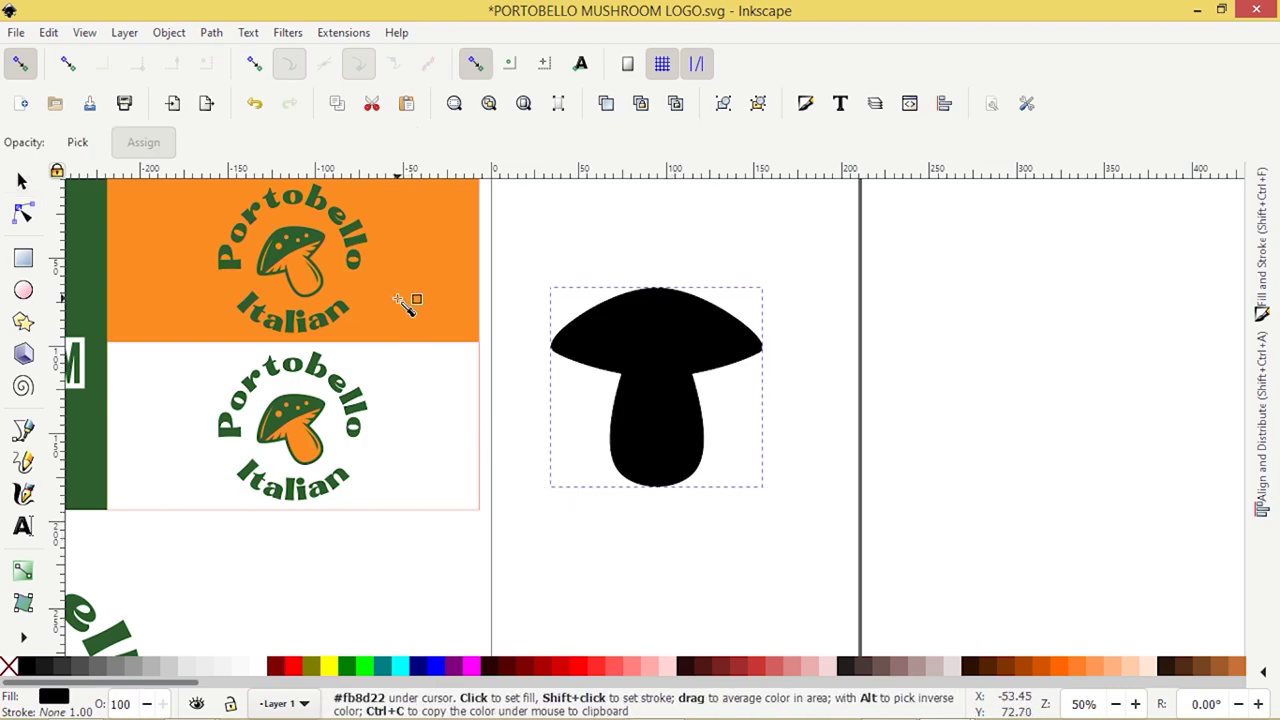
pyautogui.moveTo(84, 284); pyautogui.dragTo(86, 287)
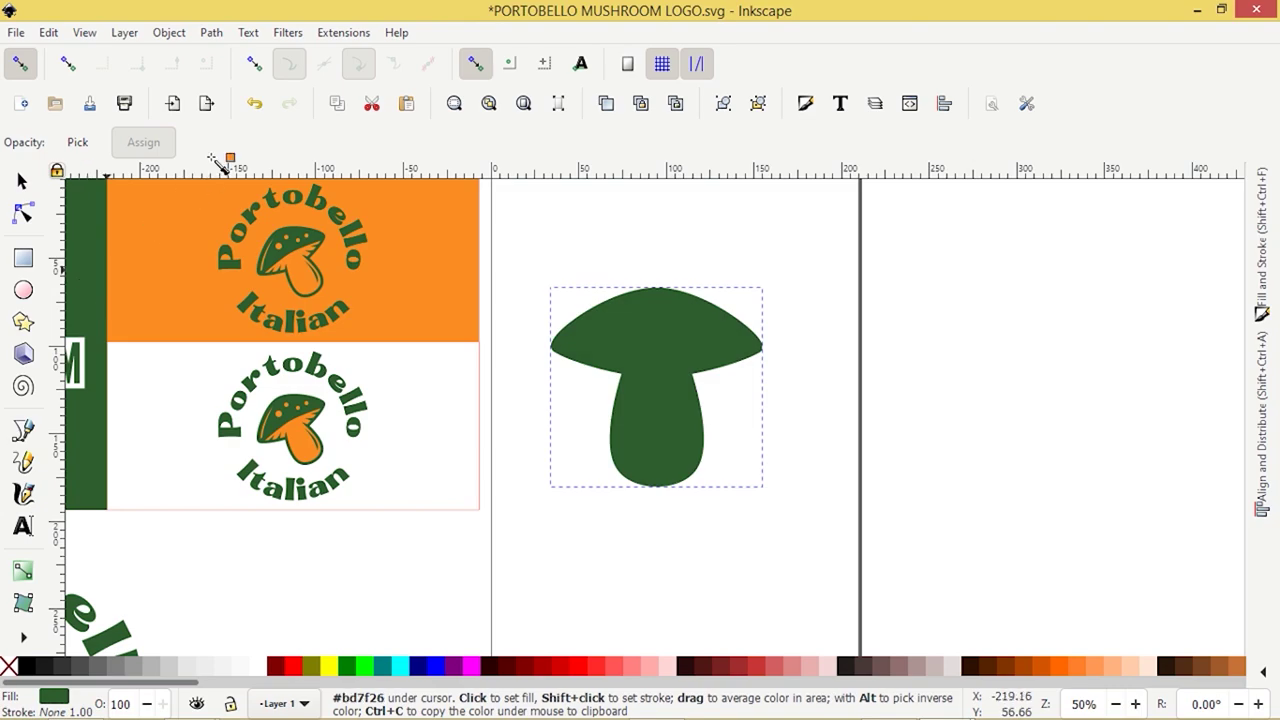
pyautogui.click(22, 180)
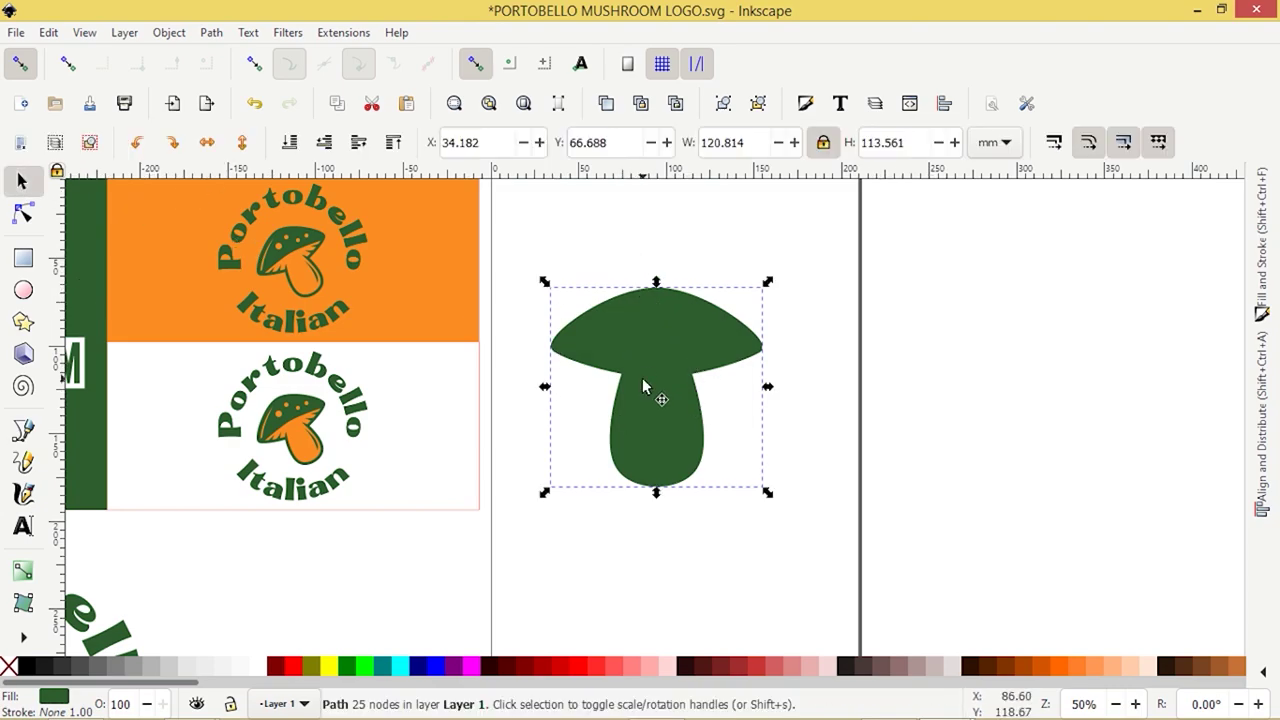
pyautogui.click(290, 143)
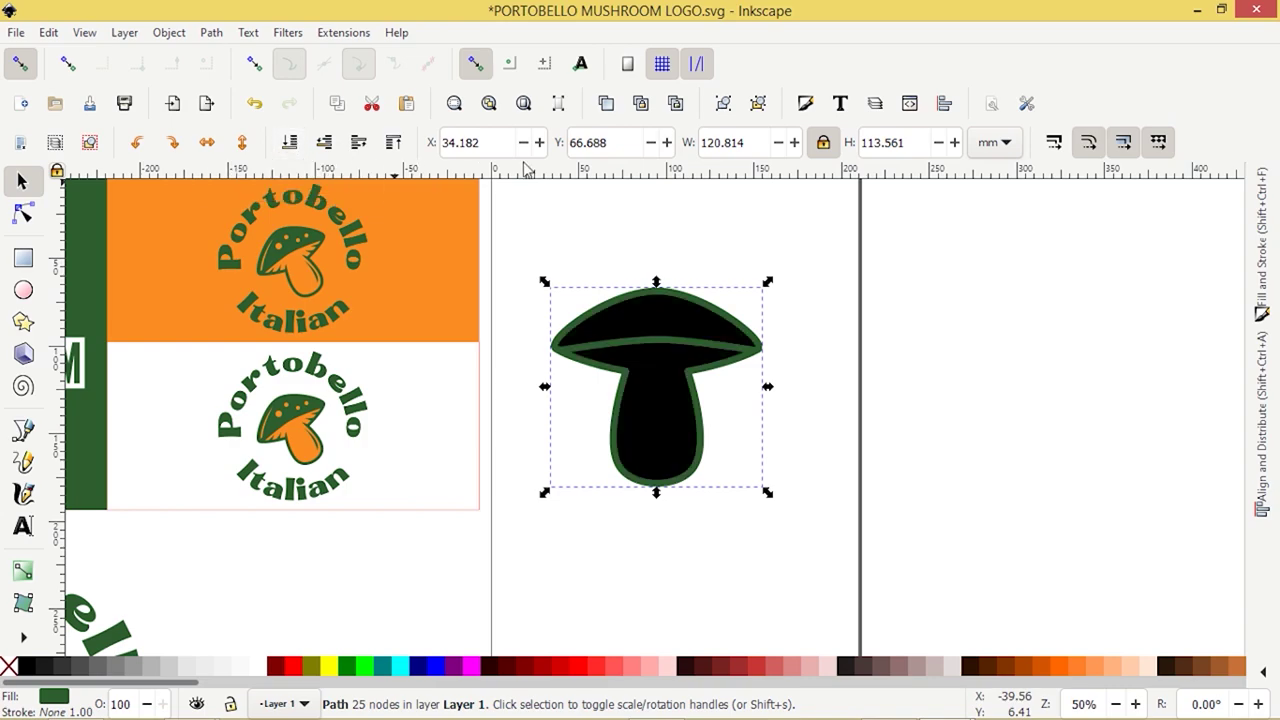
pyautogui.click(607, 232)
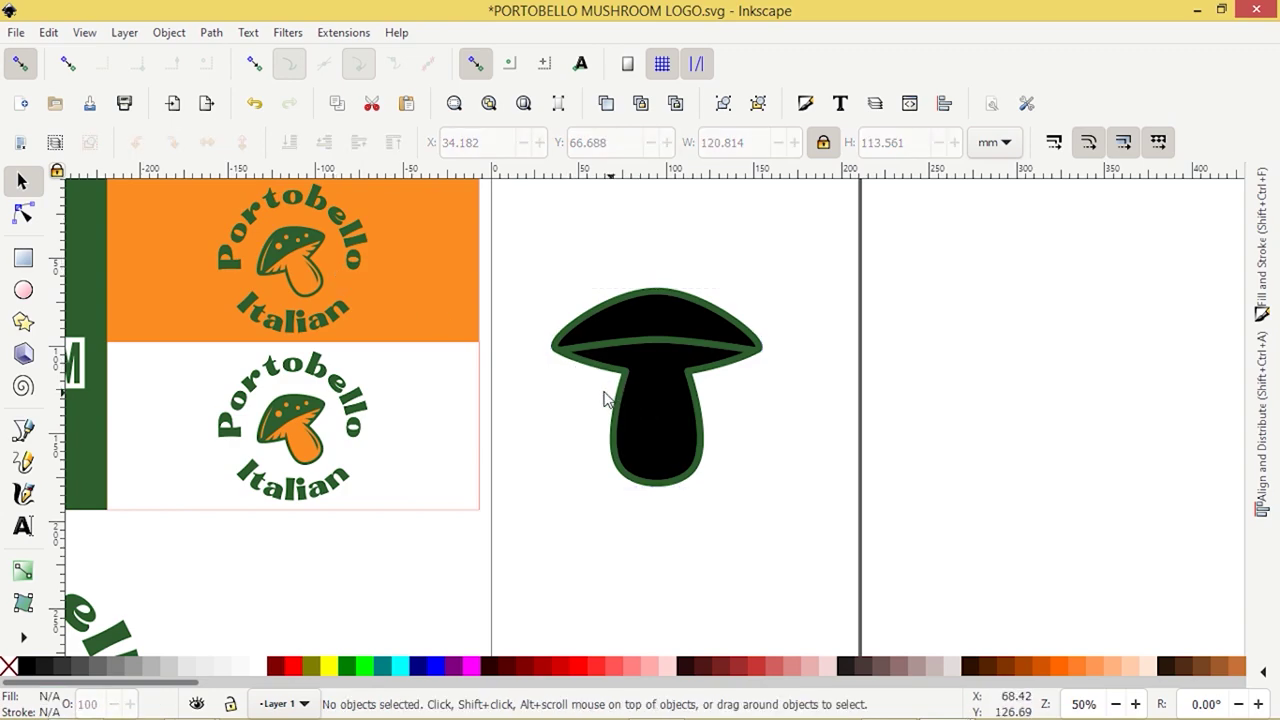
# Step: Compare the inner stem shape with the reference mushroom's gills and enable snapping of nodes, paths and handles for the Pen tool
pyautogui.click(622, 448)
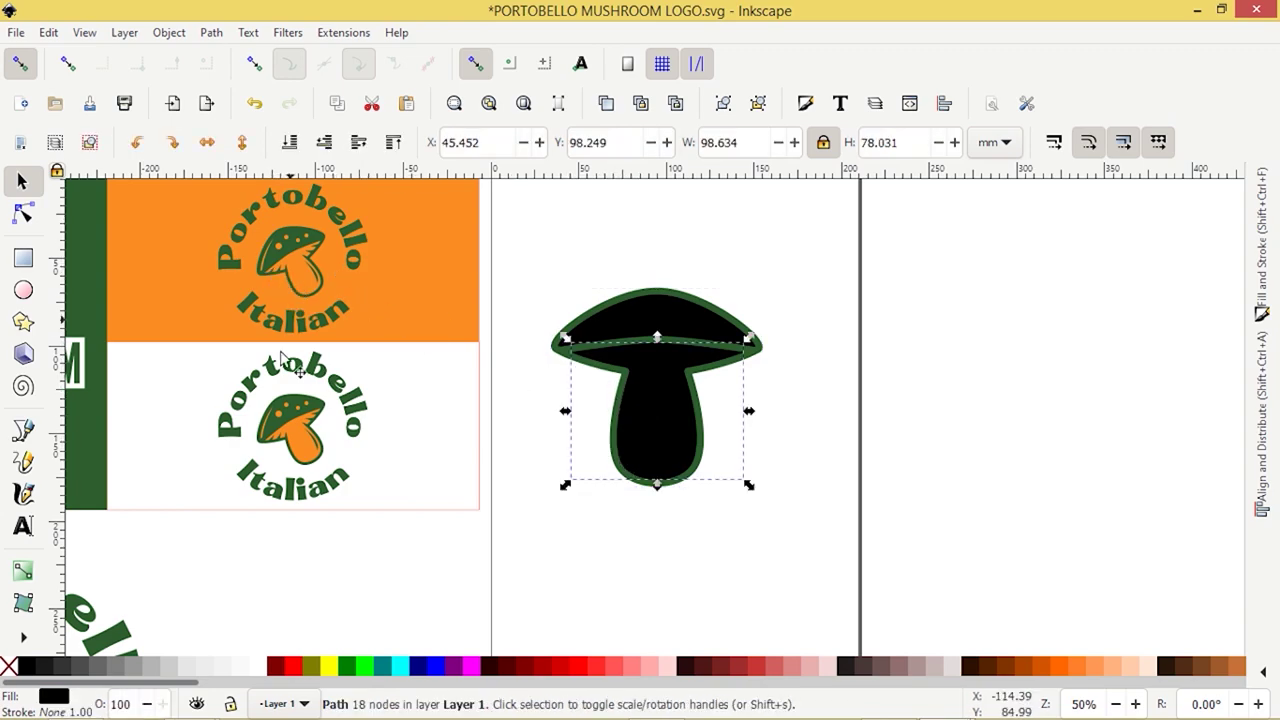
pyautogui.scroll(3, 288, 437)
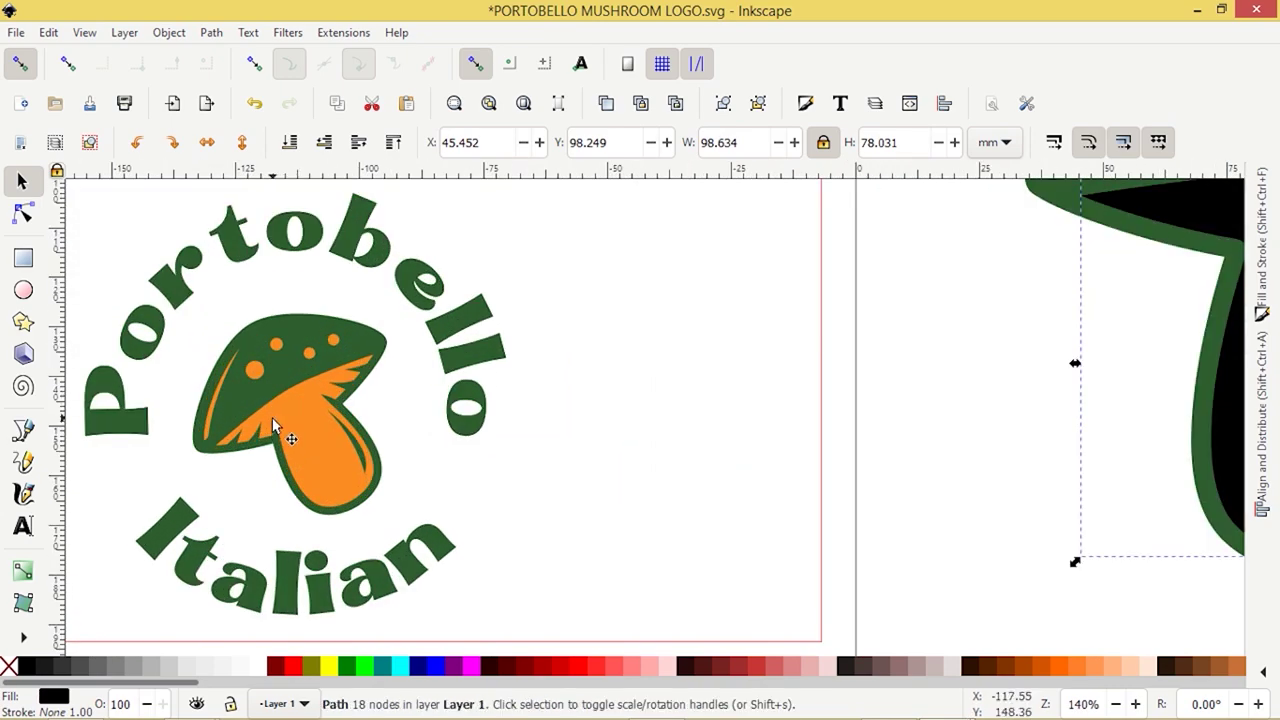
pyautogui.scroll(-3, 288, 466)
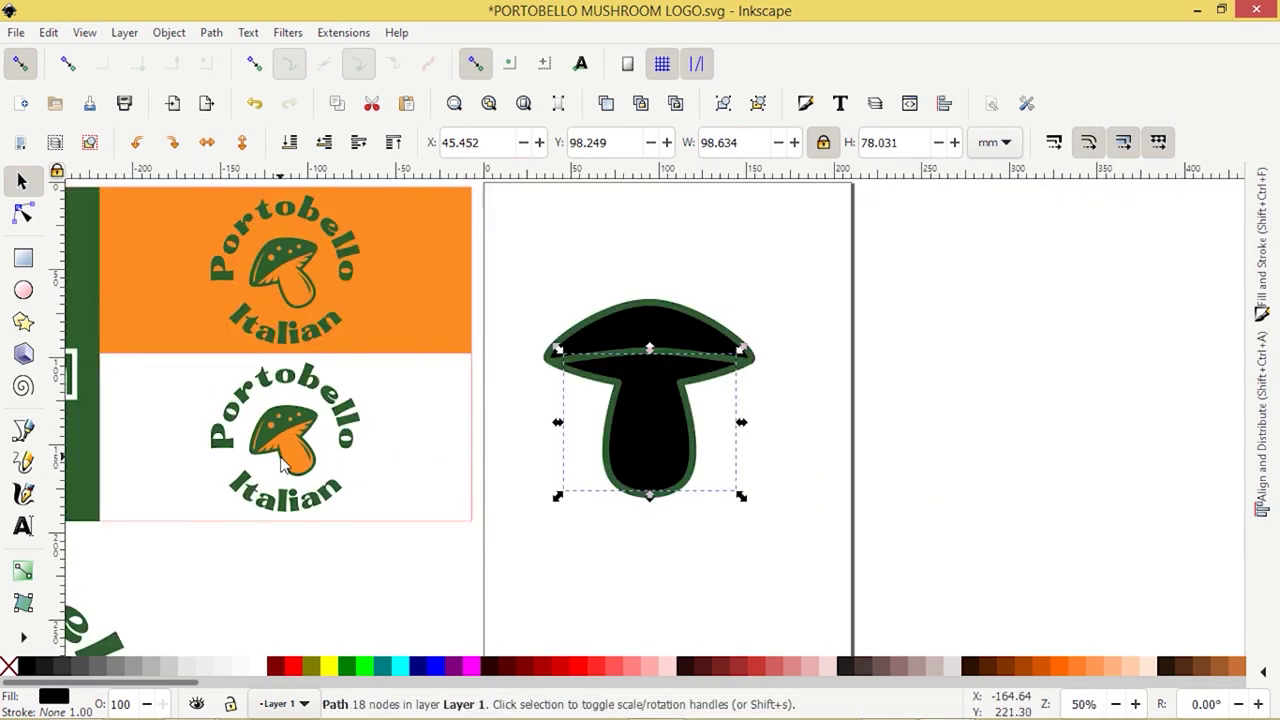
pyautogui.press('3')
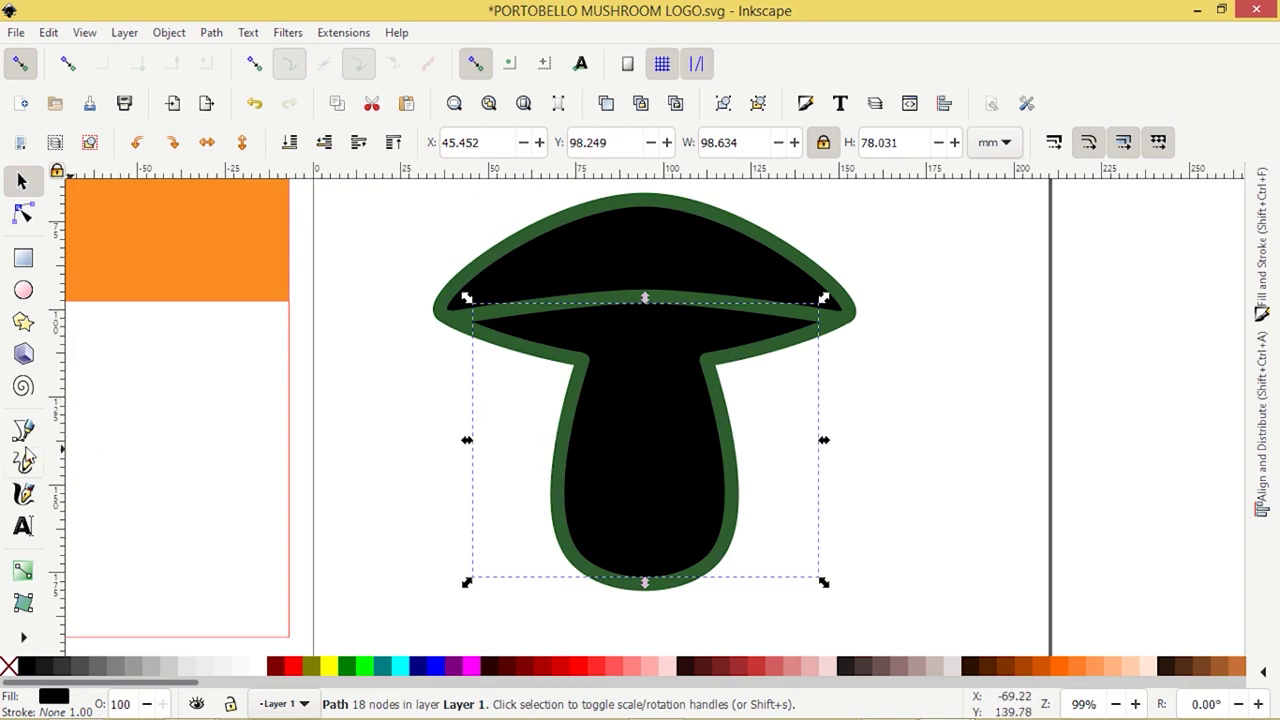
pyautogui.click(23, 430)
pyautogui.scroll(2, 603, 395)
pyautogui.scroll(3, 603, 390)
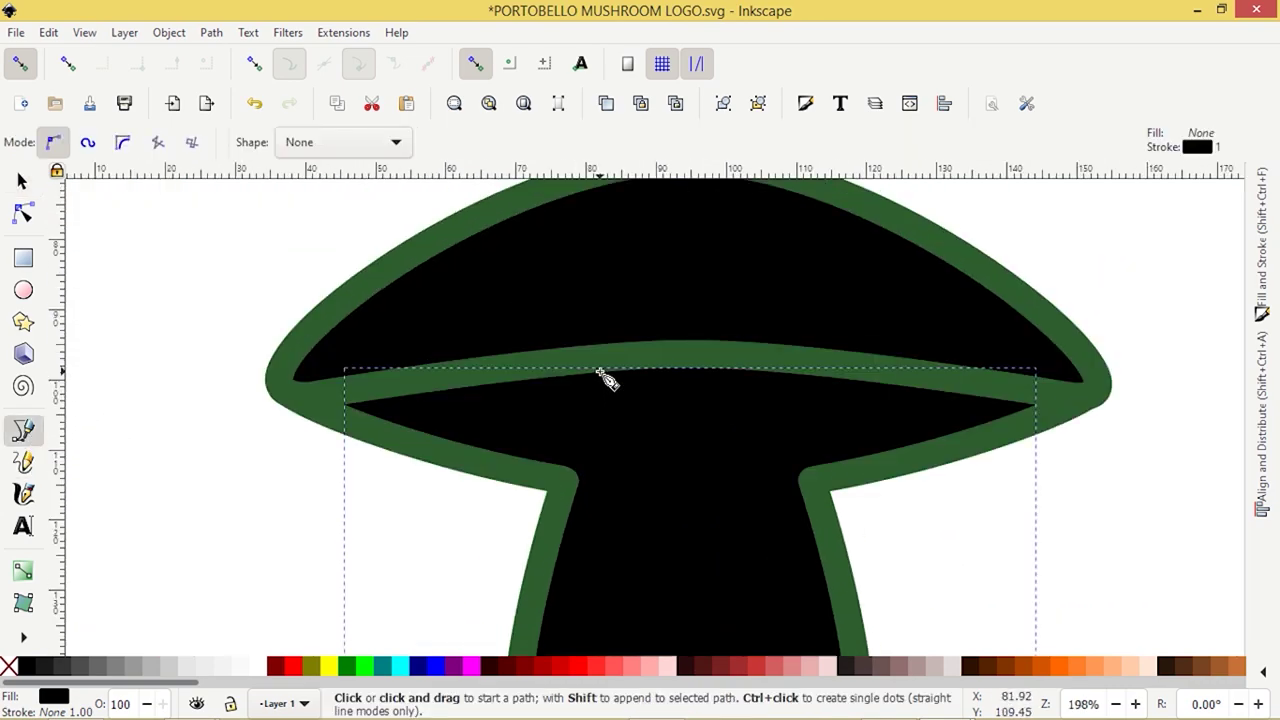
pyautogui.click(255, 64)
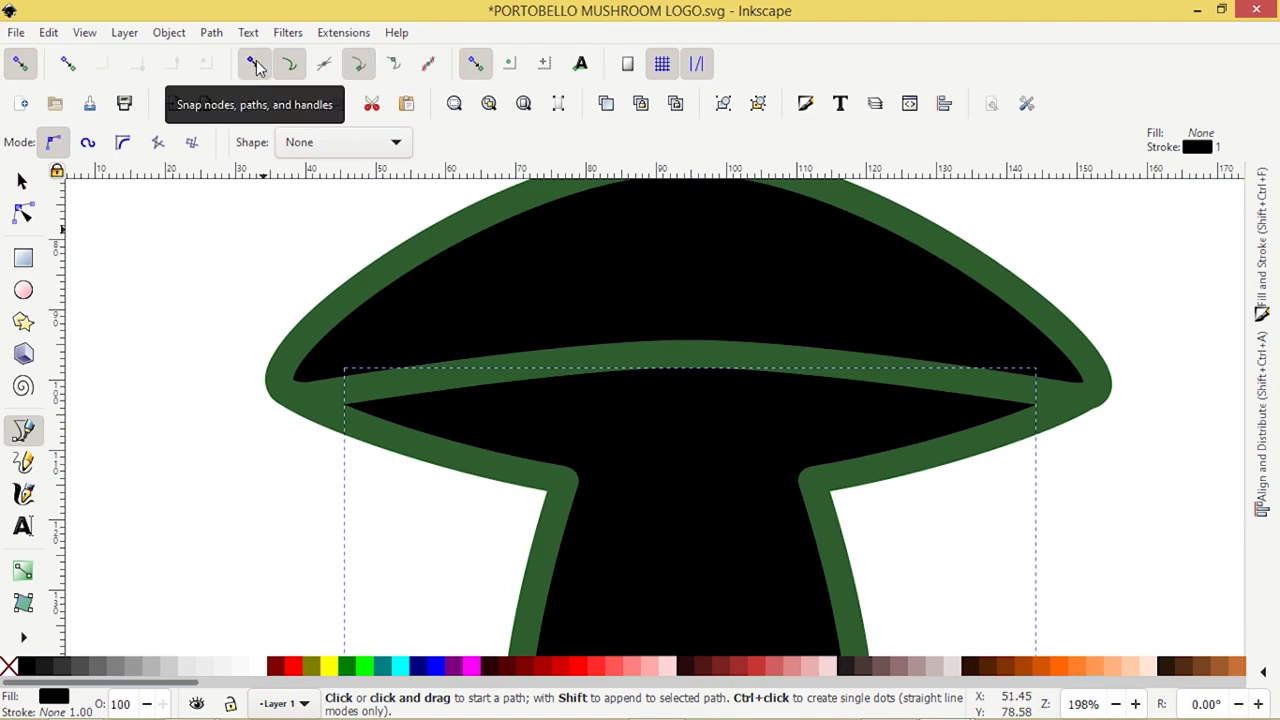
pyautogui.scroll(-3, 570, 400)
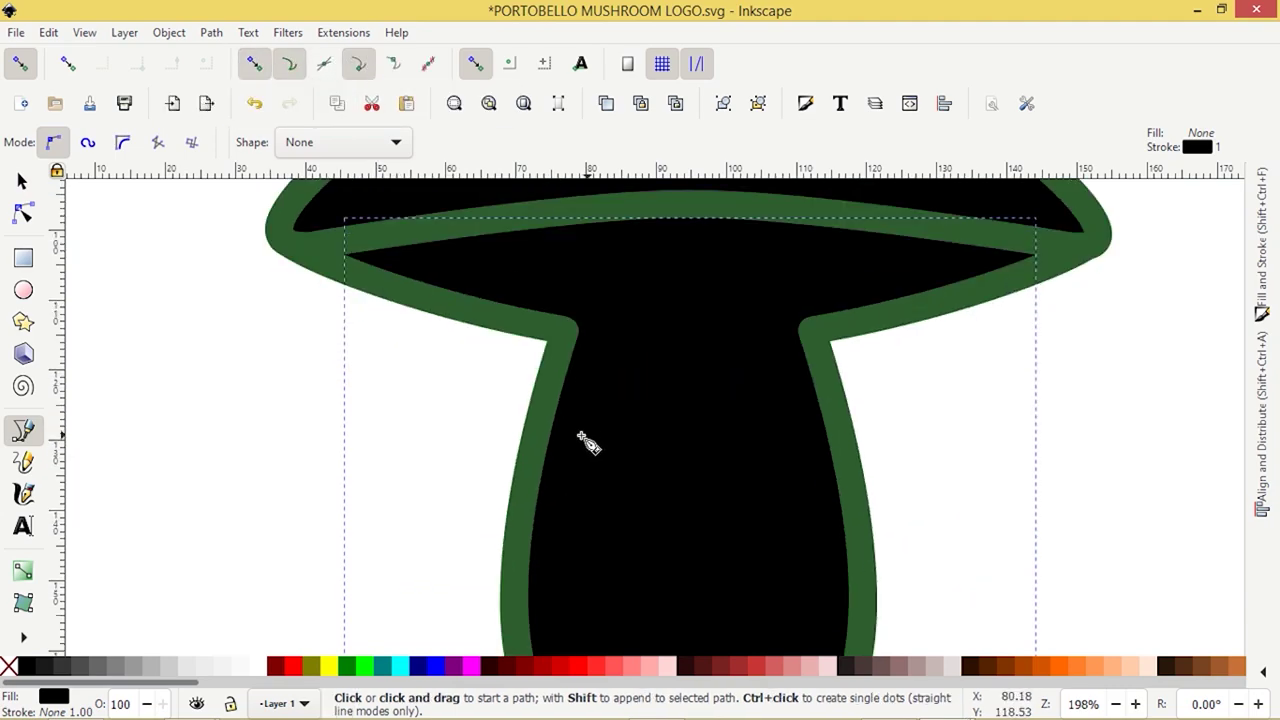
# Step: Draw a closed, curved gill shape about 9.4 by 11.8 mm from the left corner where the stem meets the cap, tapering upward
pyautogui.click(547, 343)
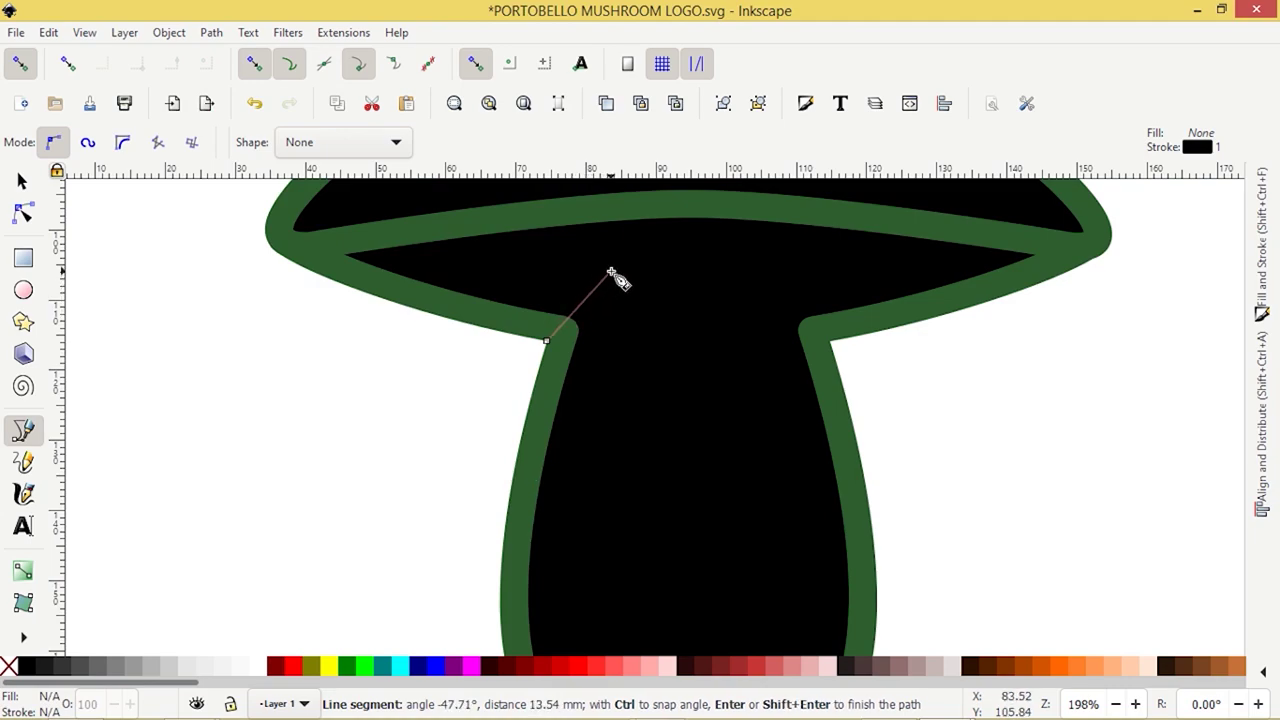
pyautogui.moveTo(614, 273); pyautogui.dragTo(652, 258)
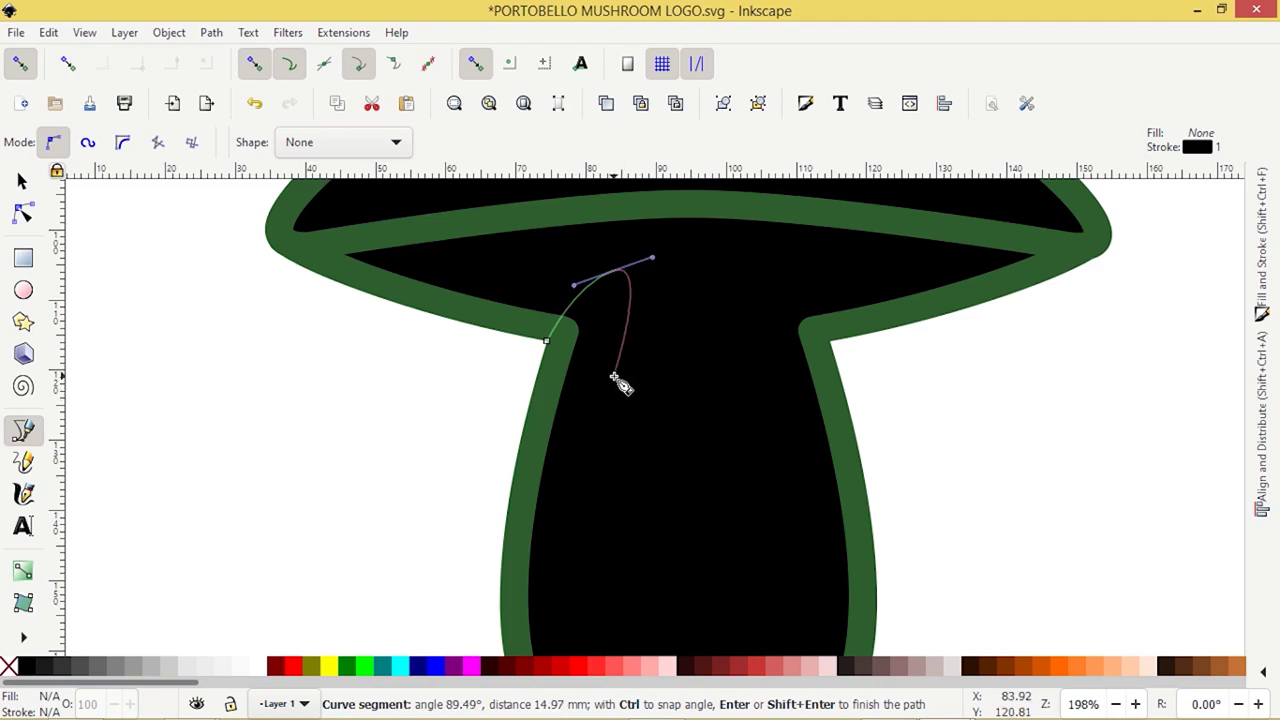
pyautogui.hotkey('shift', 'l')
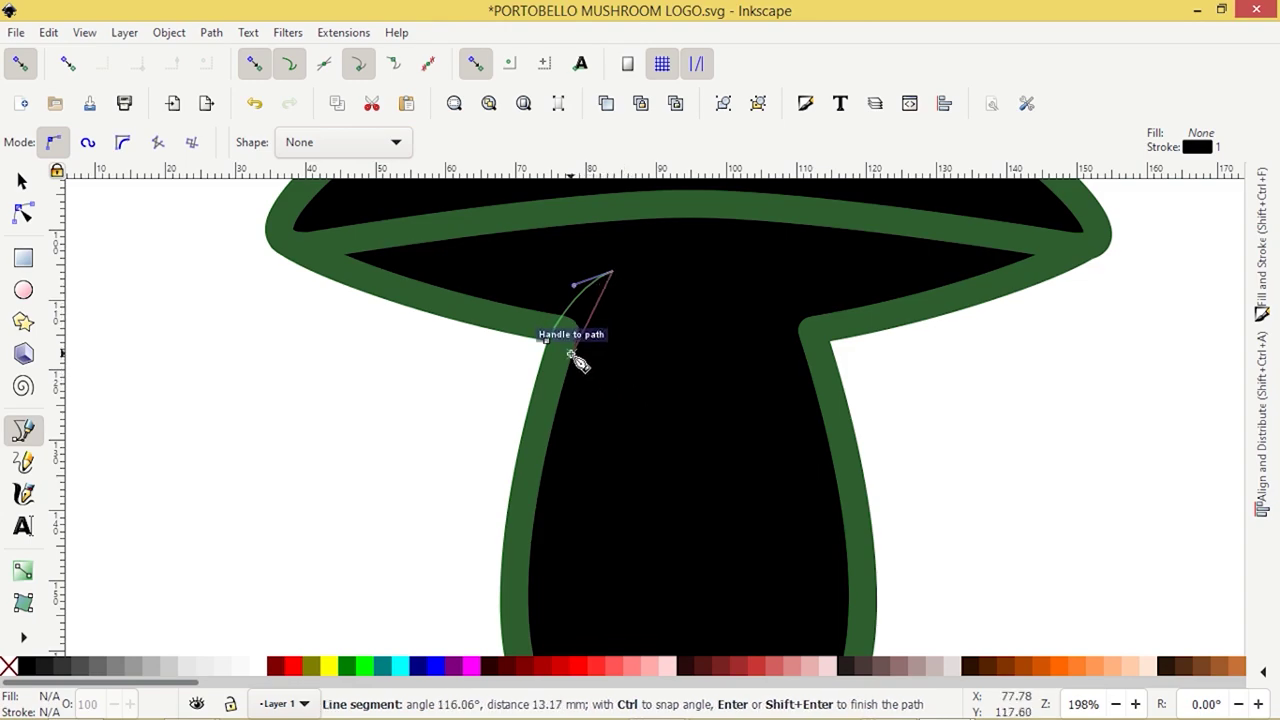
pyautogui.moveTo(571, 363); pyautogui.dragTo(566, 368)
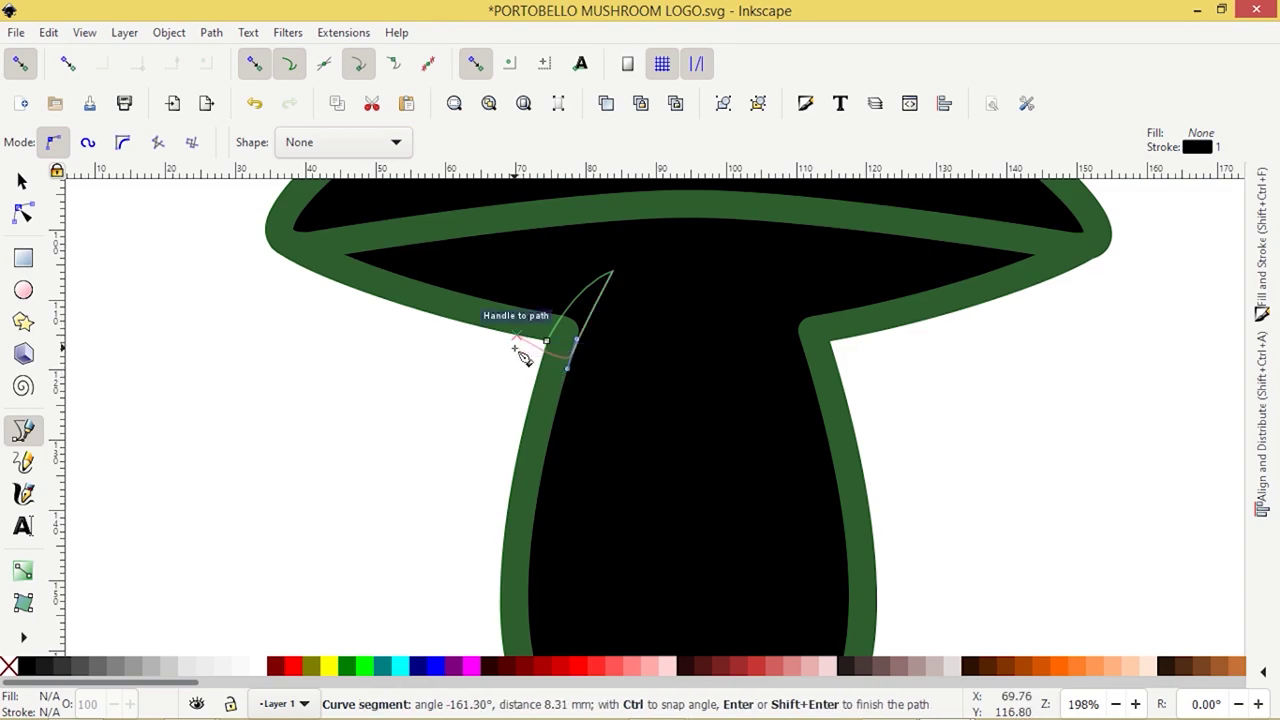
pyautogui.click(549, 342)
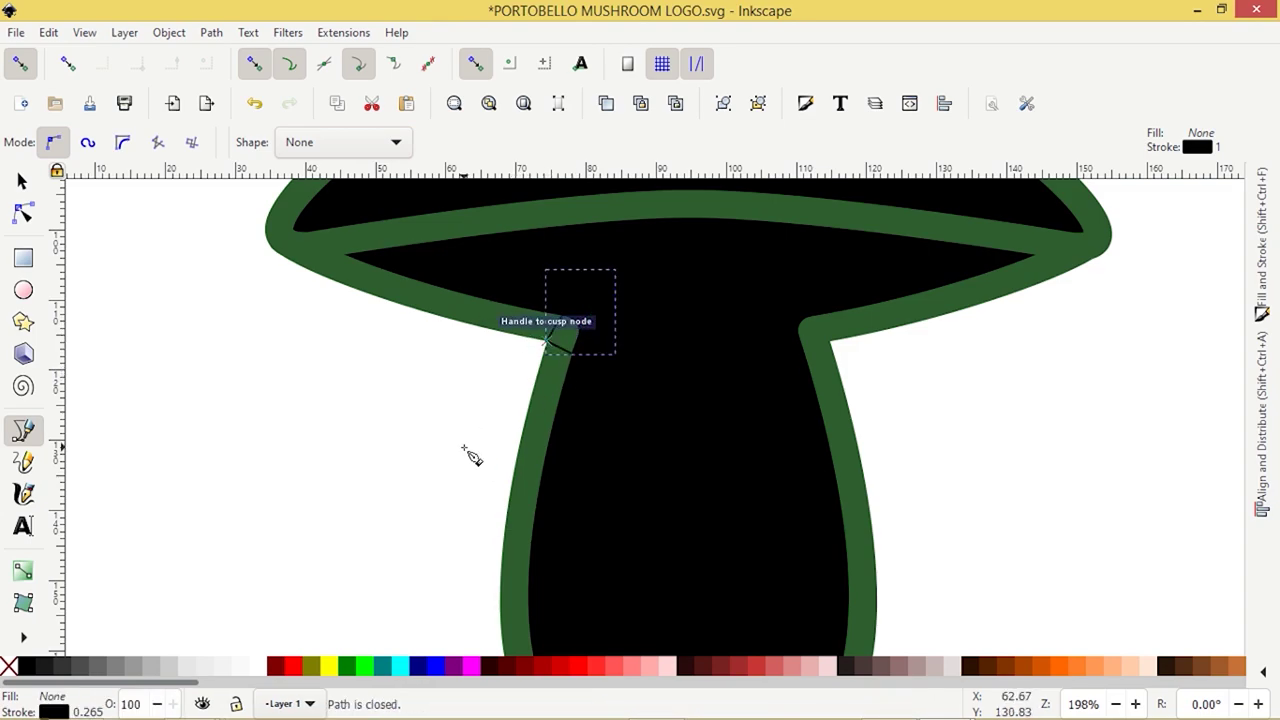
# Step: Fill the new gill shape with the dark green sampled from the mushroom outline, remove its stroke and deselect it
pyautogui.press('d')
pyautogui.click(558, 388)
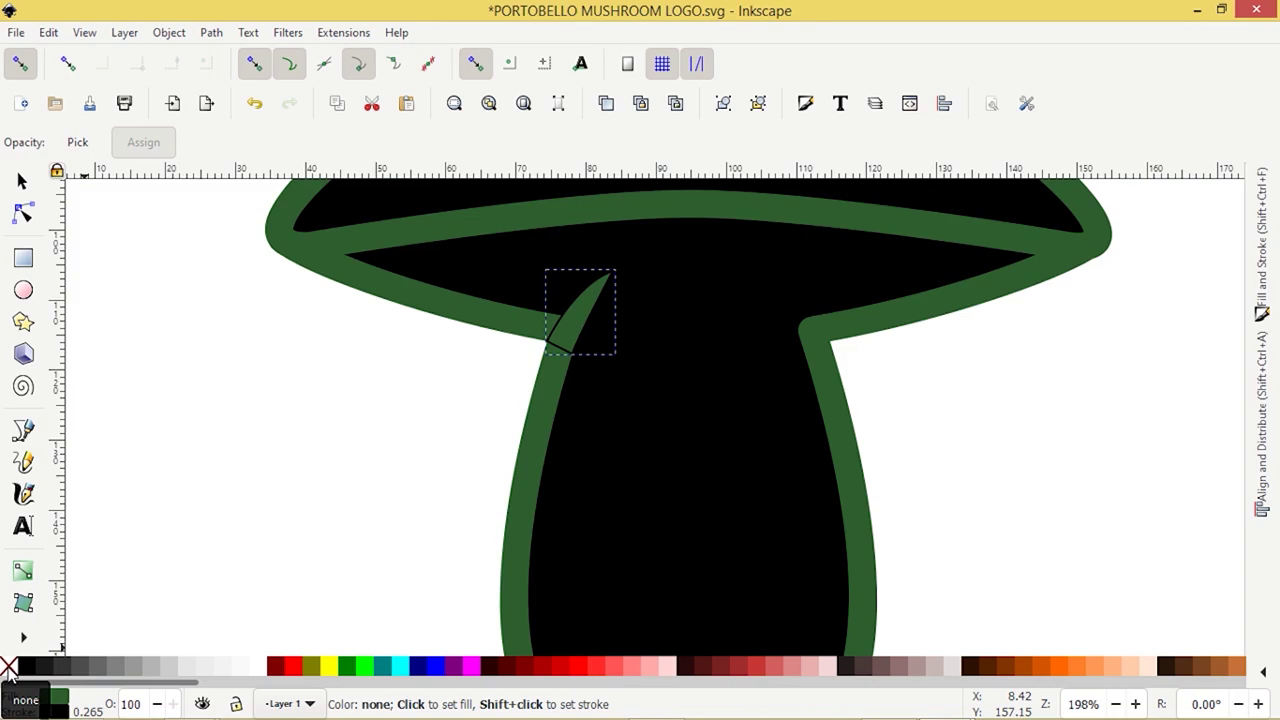
pyautogui.keyDown('shift'); pyautogui.click(8, 668); pyautogui.keyUp('shift')
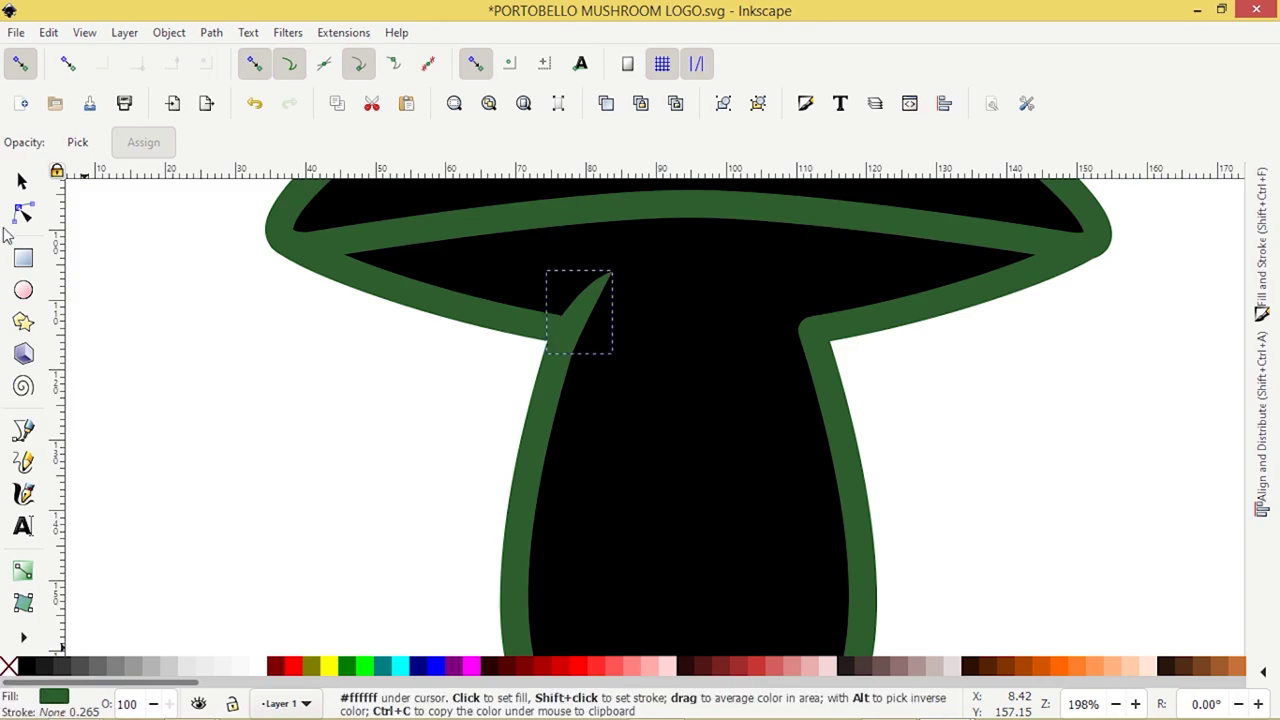
pyautogui.click(20, 180)
pyautogui.click(420, 473)
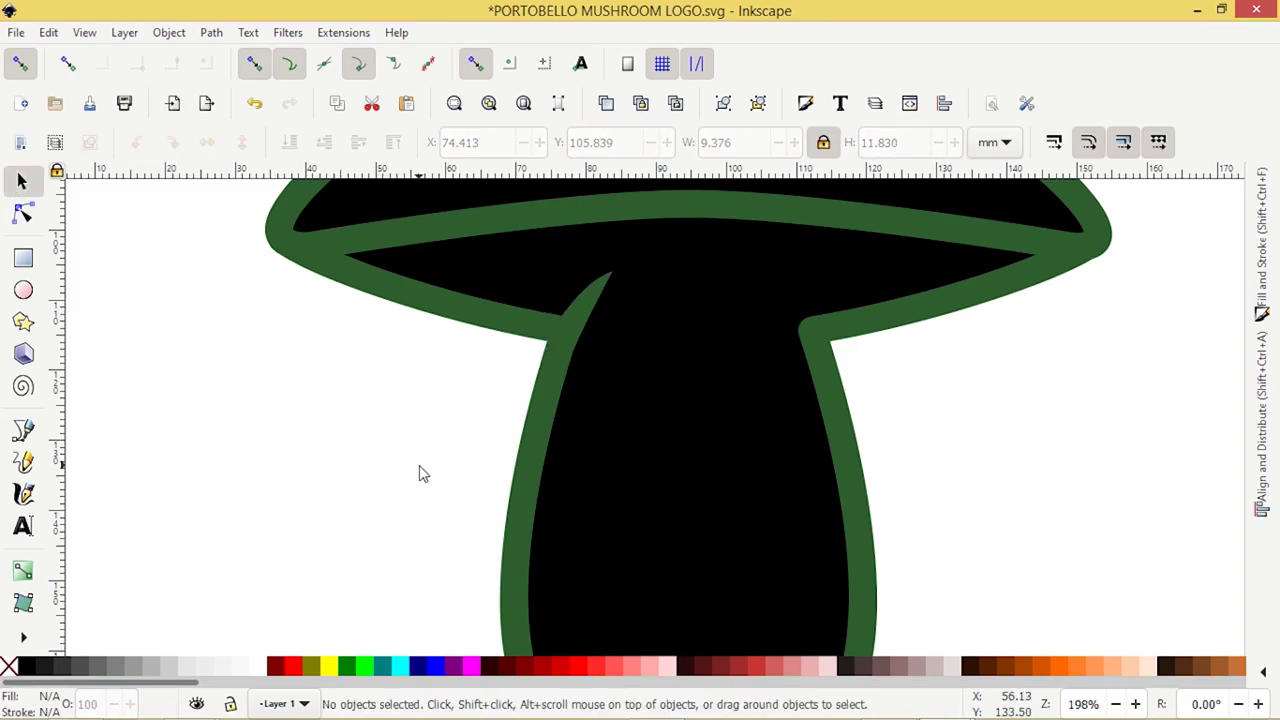
# Step: Refine the left gill's curve by adjusting its node handles and moving its tip to about X 84.167, Y 105.744 mm
pyautogui.click(577, 313)
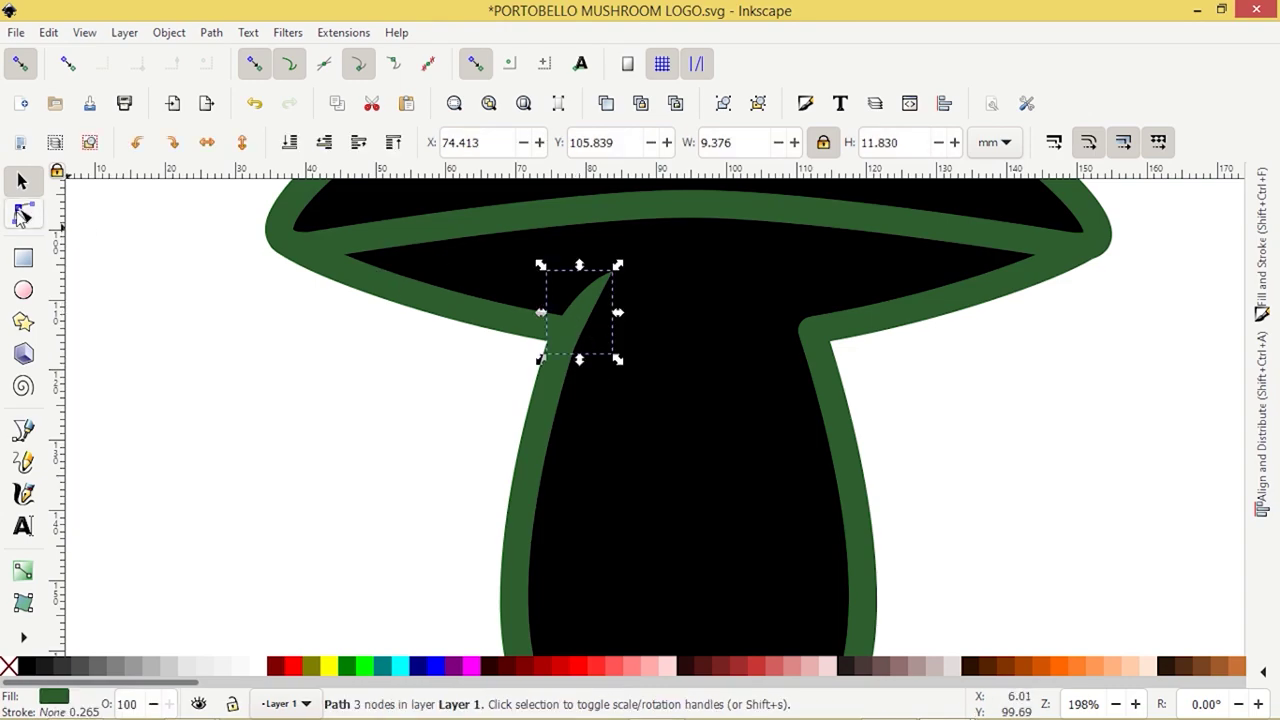
pyautogui.click(22, 214)
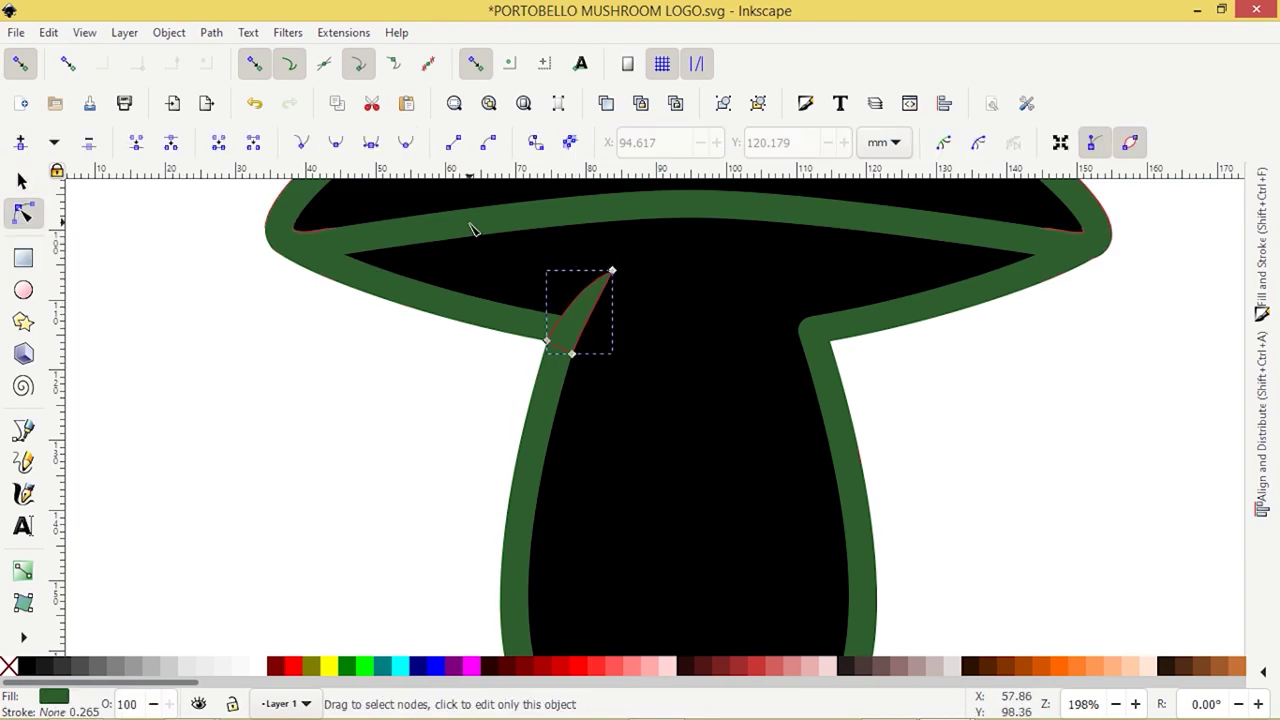
pyautogui.click(612, 271)
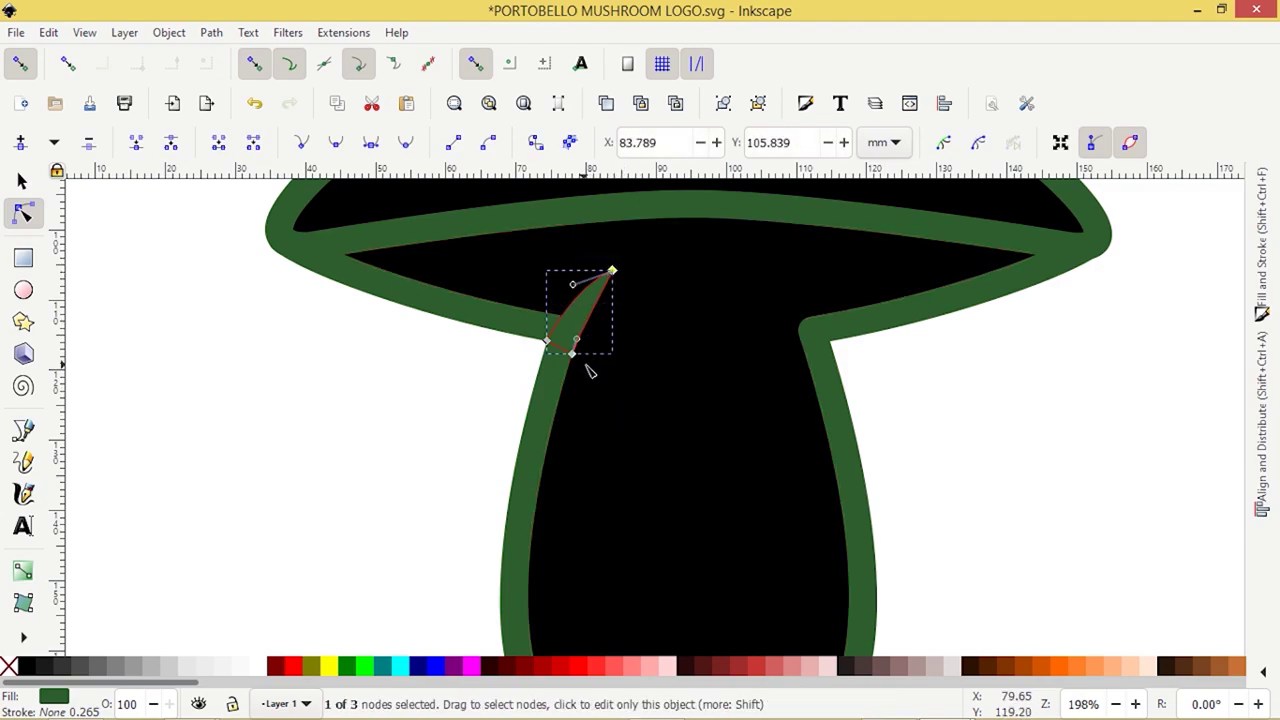
pyautogui.scroll(3, 590, 372)
pyautogui.moveTo(540, 298); pyautogui.dragTo(549, 277)
pyautogui.scroll(5, 555, 300)
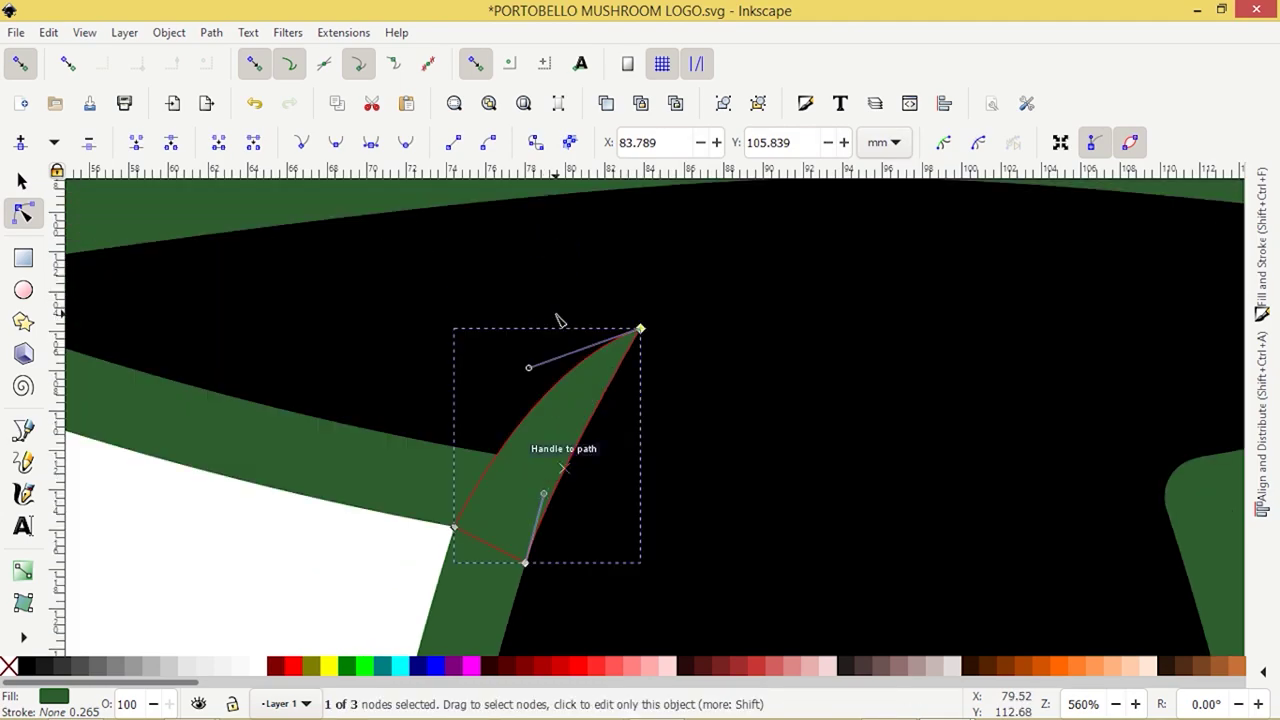
pyautogui.moveTo(529, 372); pyautogui.dragTo(524, 367)
pyautogui.moveTo(640, 329); pyautogui.dragTo(651, 337)
pyautogui.scroll(-2, 567, 508)
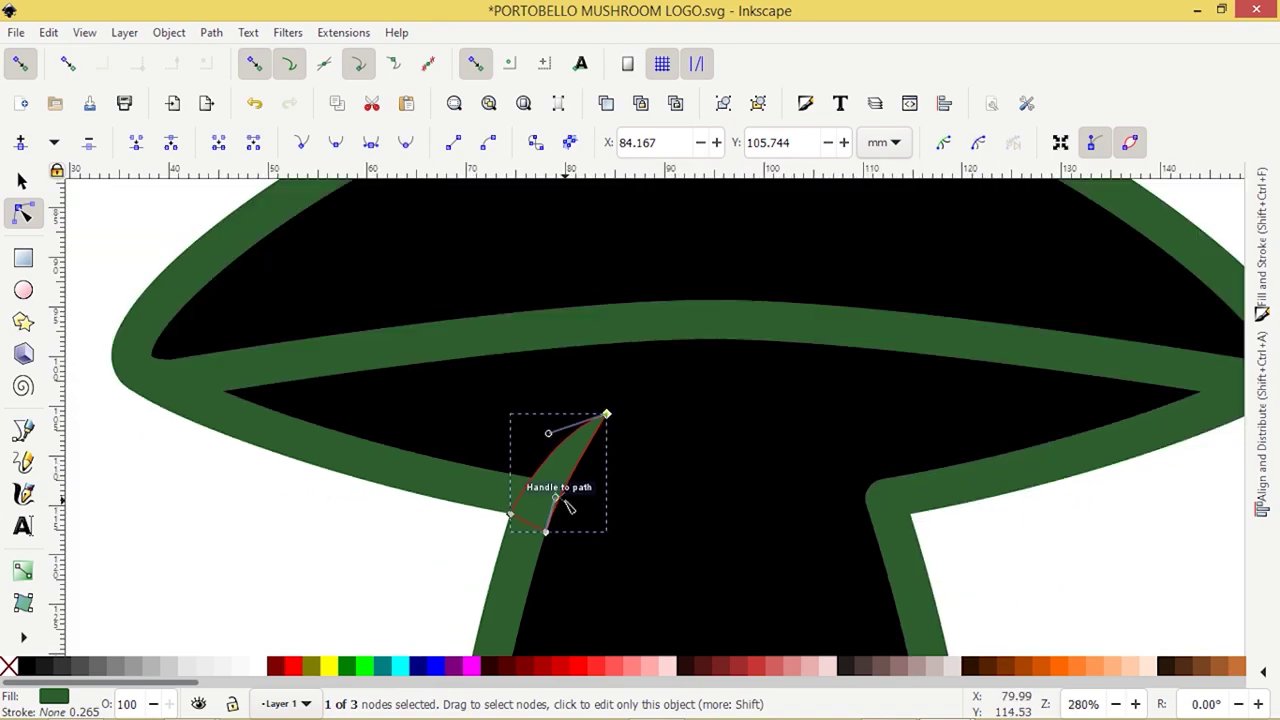
pyautogui.click(20, 180)
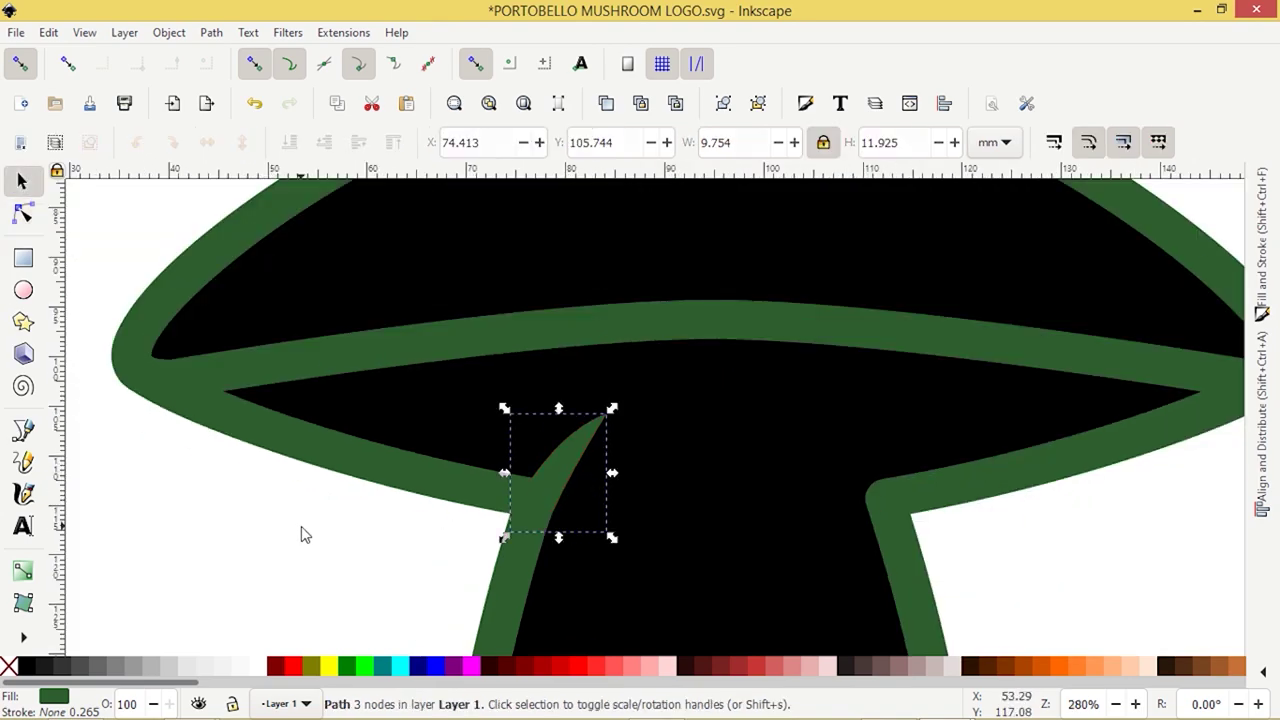
pyautogui.click(304, 533)
# Step: Duplicate the left gill, flip the copy horizontally and place it at the stem's right corner at X 105.132 mm
pyautogui.scroll(-2, 305, 535)
pyautogui.scroll(-1, 305, 535)
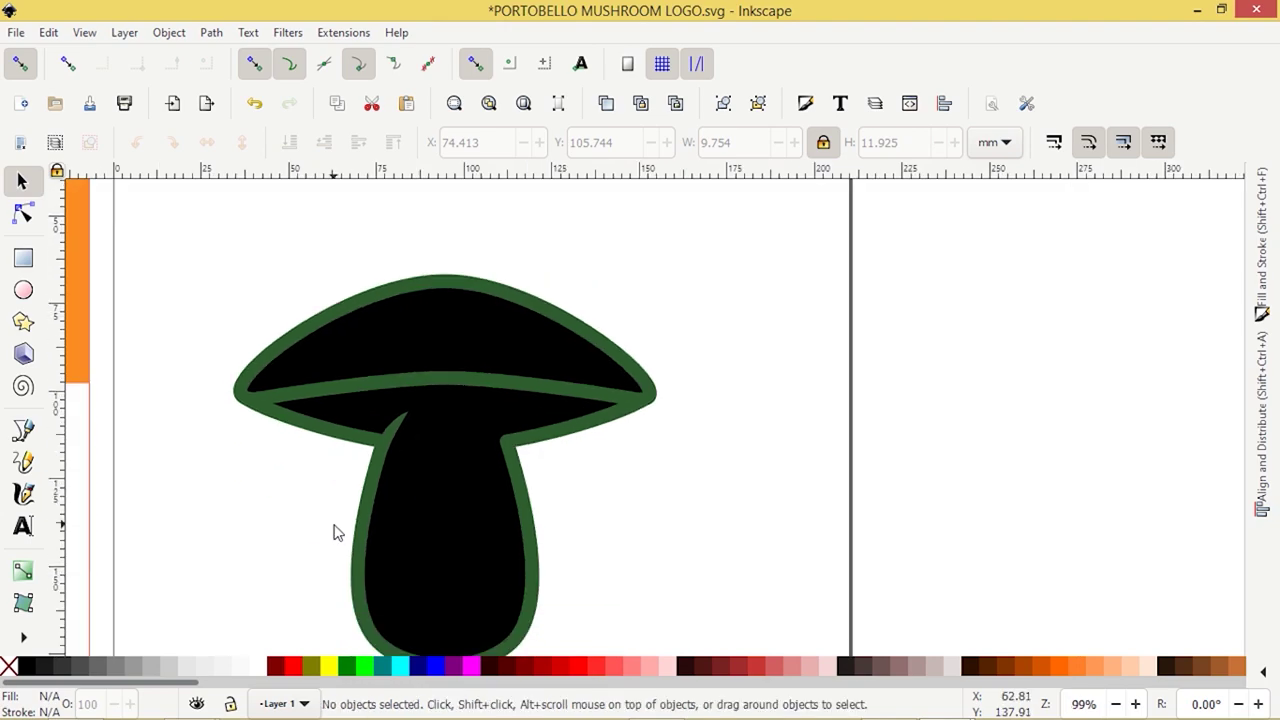
pyautogui.click(398, 429)
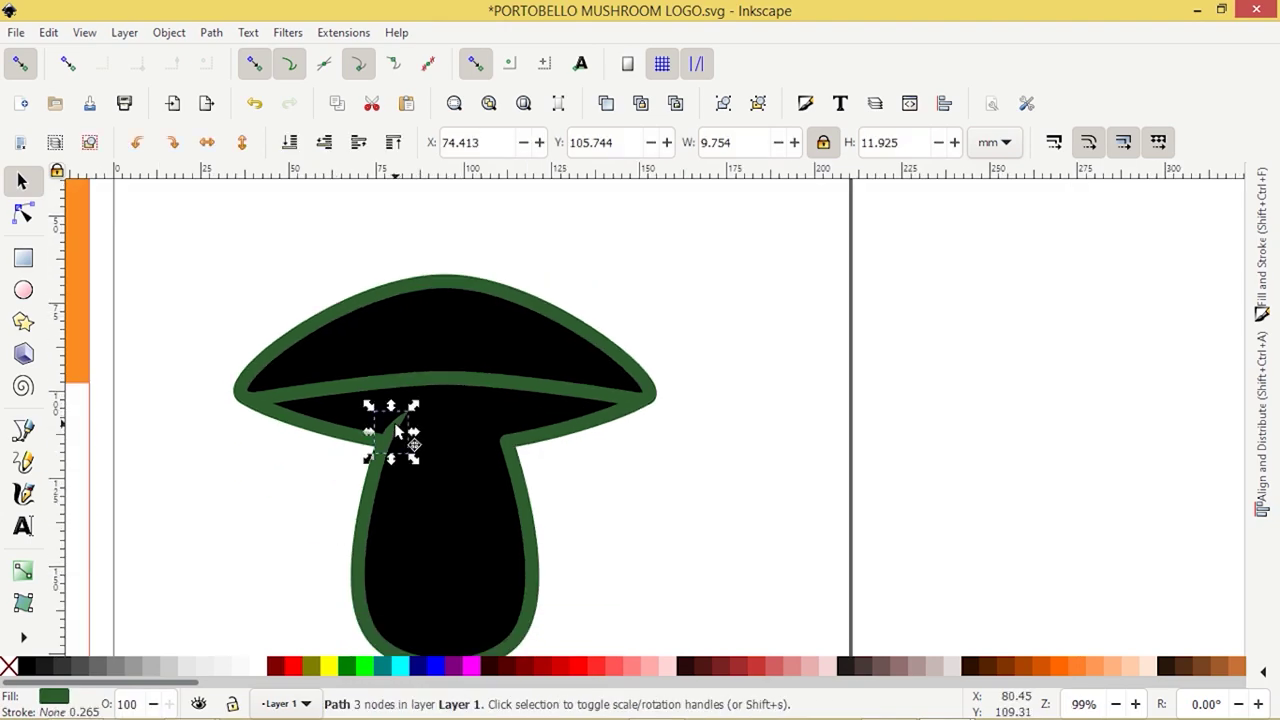
pyautogui.click(207, 143)
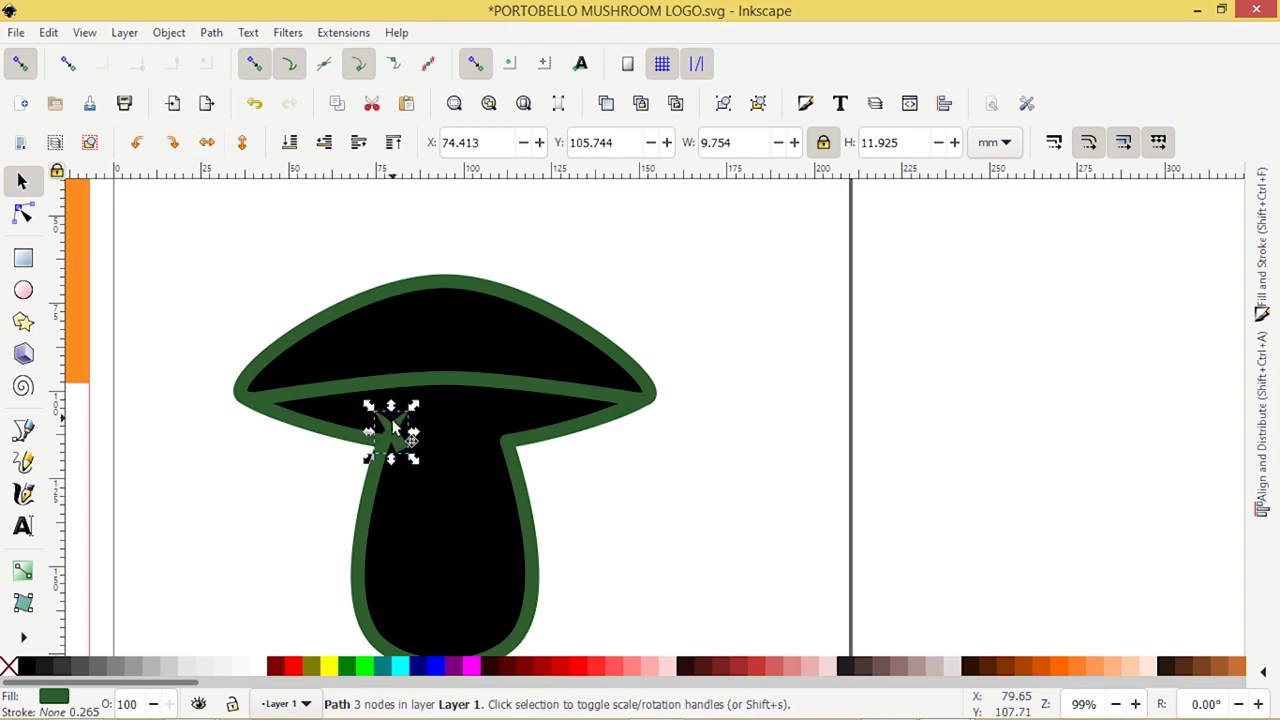
pyautogui.click(291, 65)
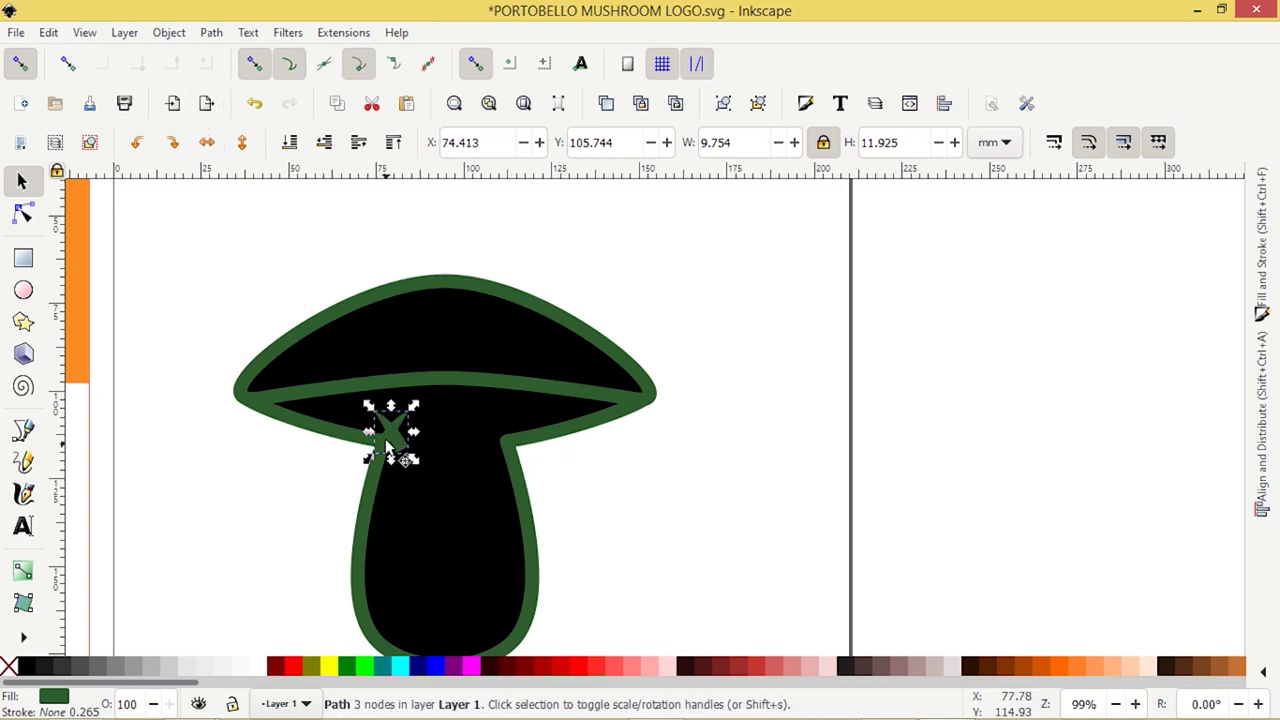
pyautogui.moveTo(405, 448); pyautogui.dragTo(501, 433)
pyautogui.click(632, 537)
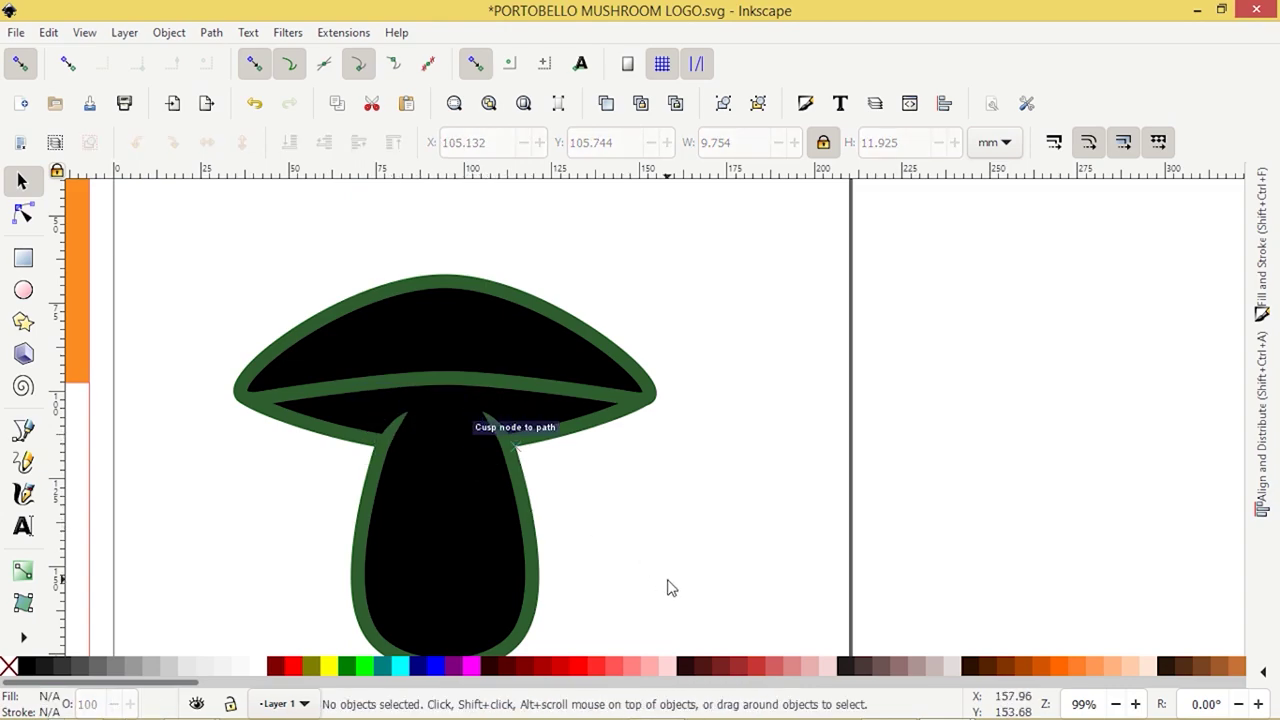
# Step: Duplicate the right gill, rotate the copy counterclockwise and place it along the cap's right underside at X 115.515, Y 103.650 mm
pyautogui.scroll(2, 620, 449)
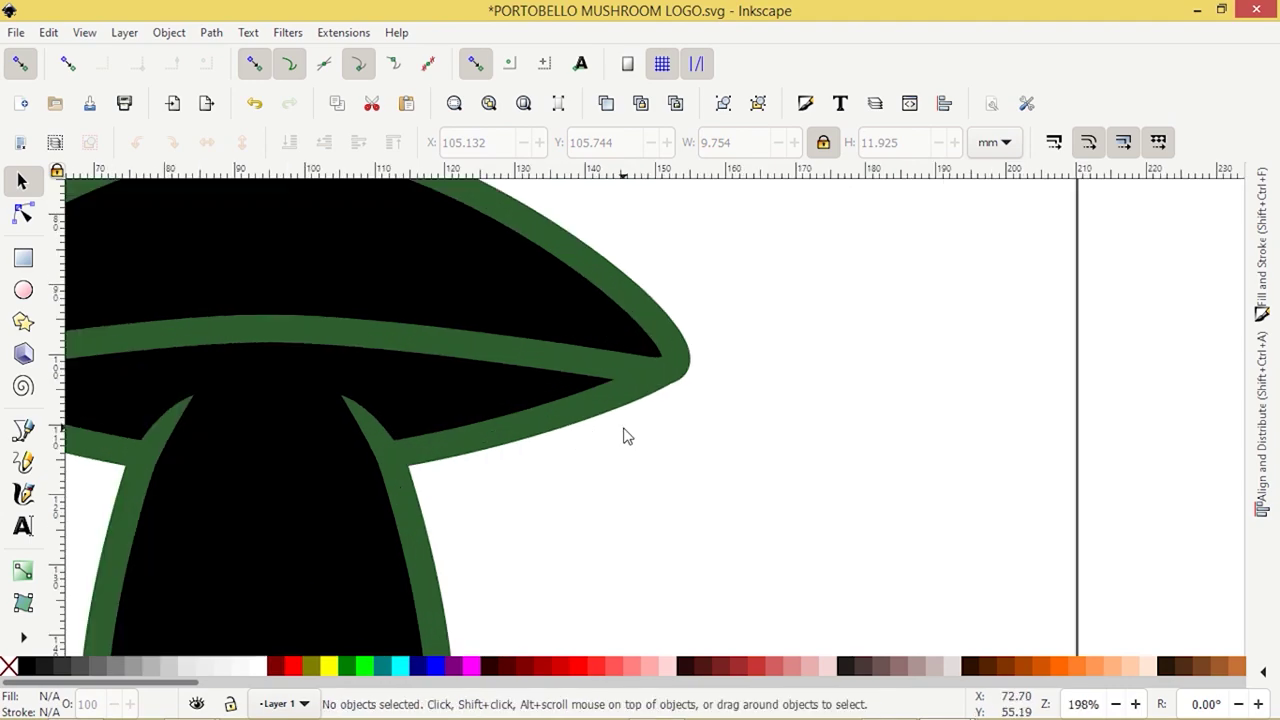
pyautogui.click(371, 433)
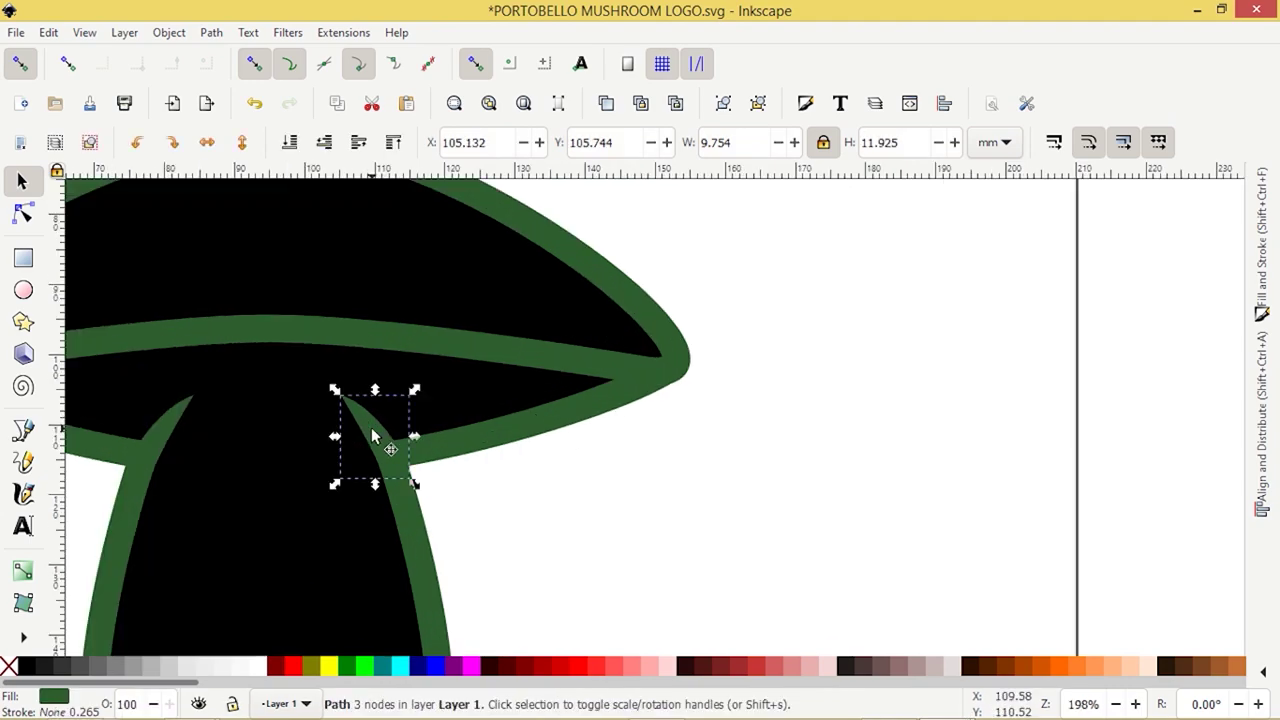
pyautogui.moveTo(372, 429); pyautogui.dragTo(498, 431)
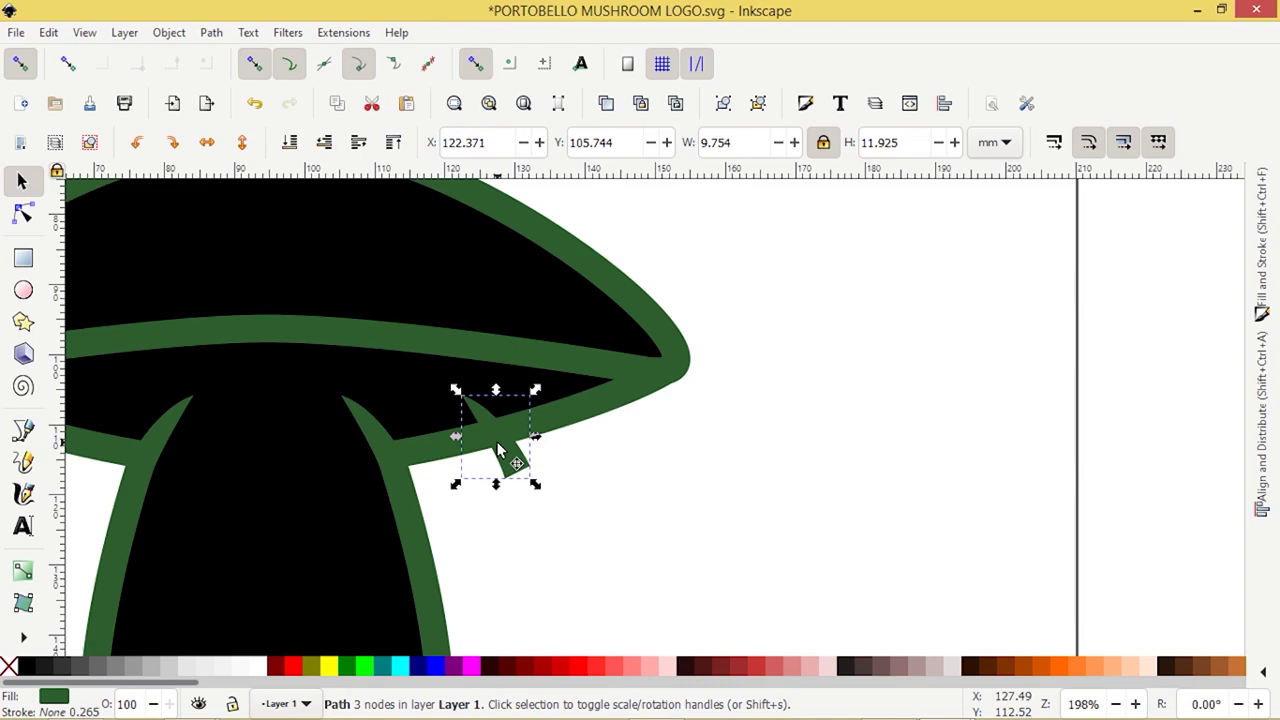
pyautogui.click(498, 450)
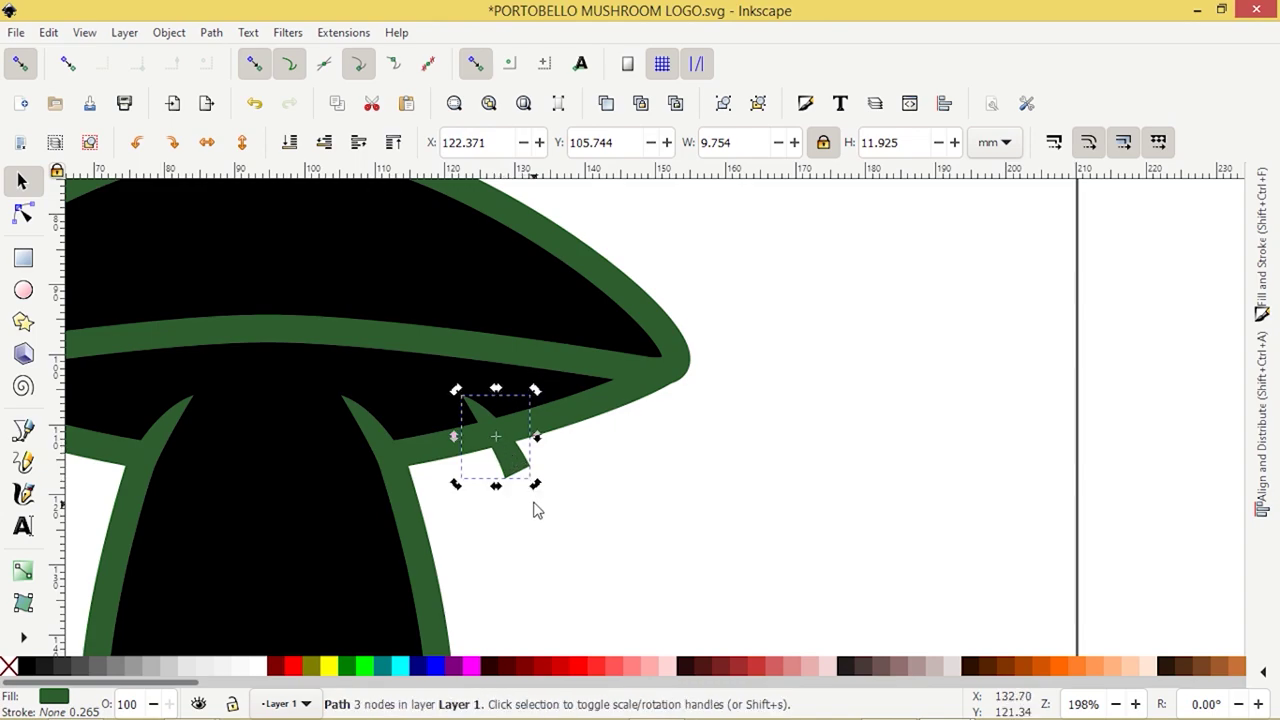
pyautogui.moveTo(536, 485); pyautogui.dragTo(472, 445)
pyautogui.click(508, 463)
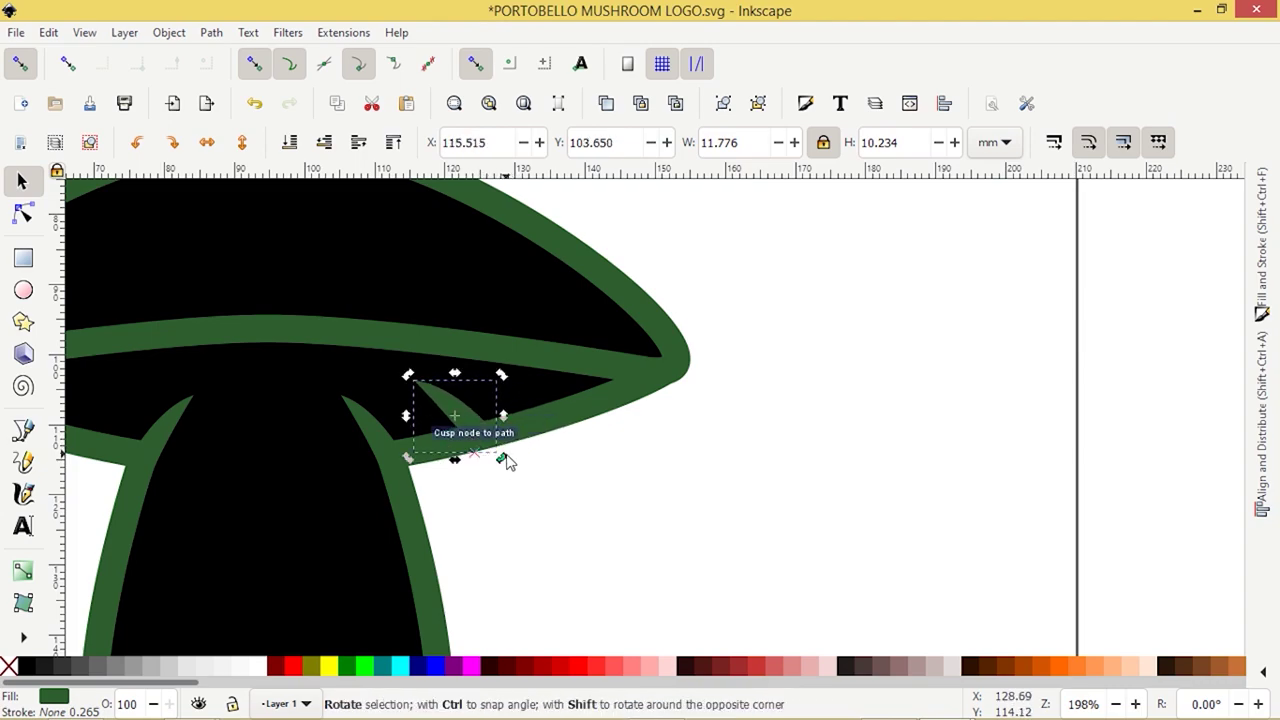
# Step: Duplicate the rotated gill toward the cap's right tip and, with node and path snapping off, shrink the copy to 10.689 by 9.290 mm
pyautogui.click(461, 433)
pyautogui.moveTo(470, 430); pyautogui.dragTo(541, 400)
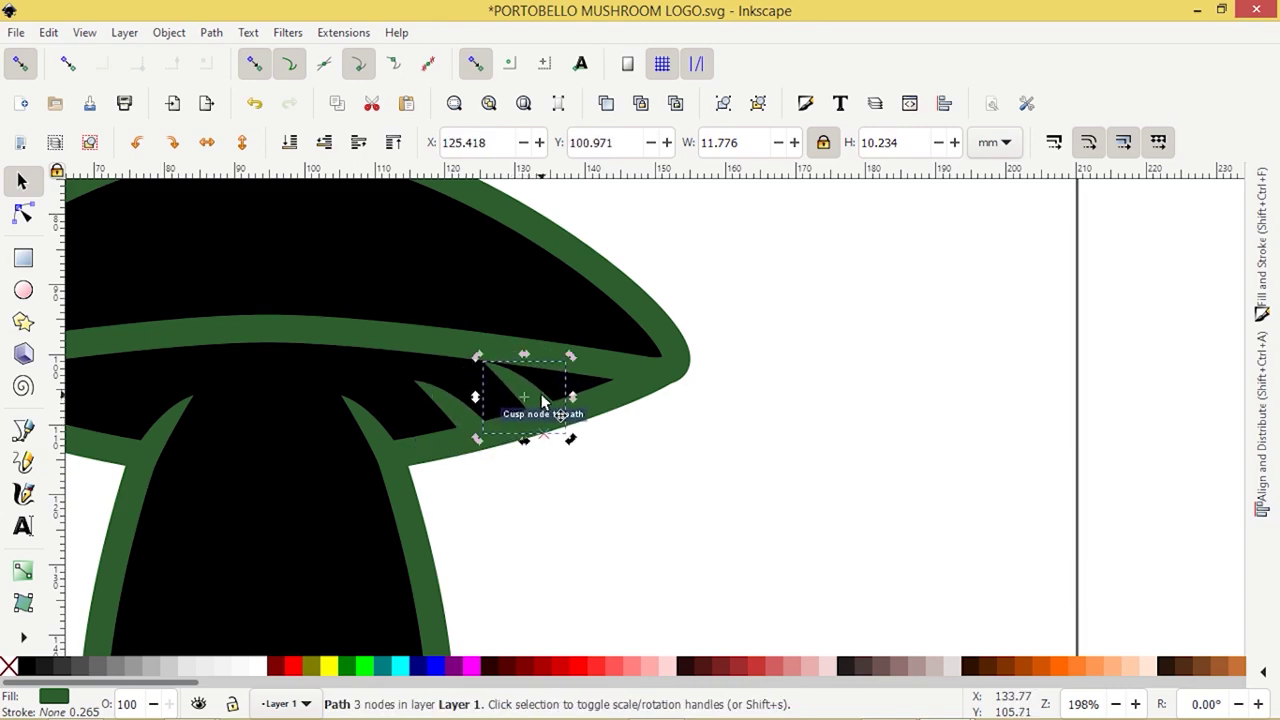
pyautogui.scroll(3, 555, 419)
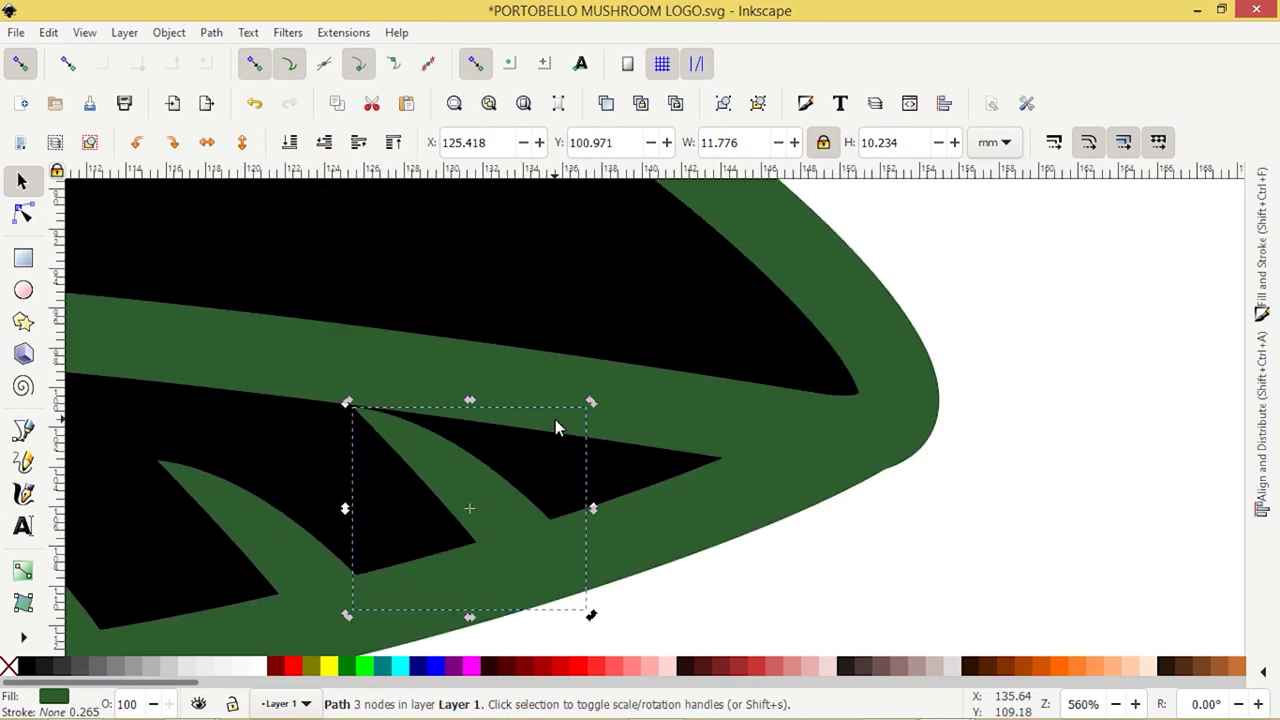
pyautogui.scroll(-2, 555, 425)
pyautogui.click(555, 425)
pyautogui.click(523, 452)
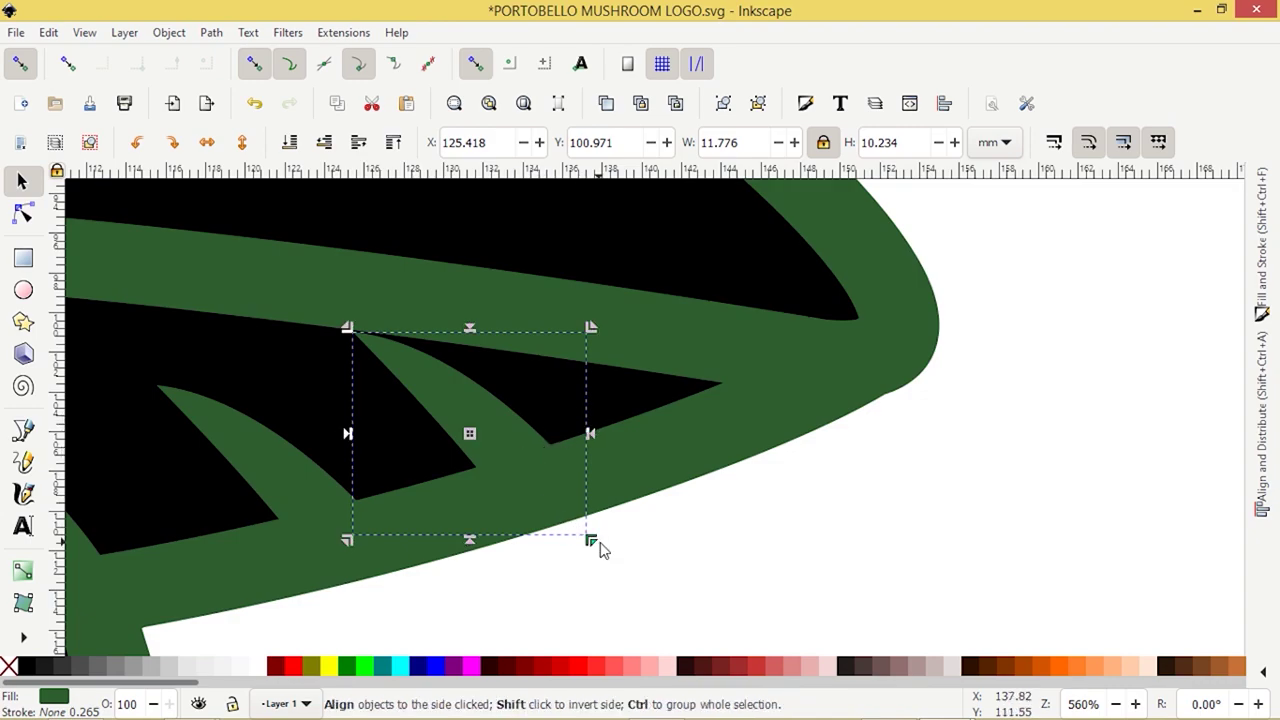
pyautogui.click(445, 403)
pyautogui.moveTo(345, 332); pyautogui.dragTo(374, 351)
pyautogui.press('Escape')
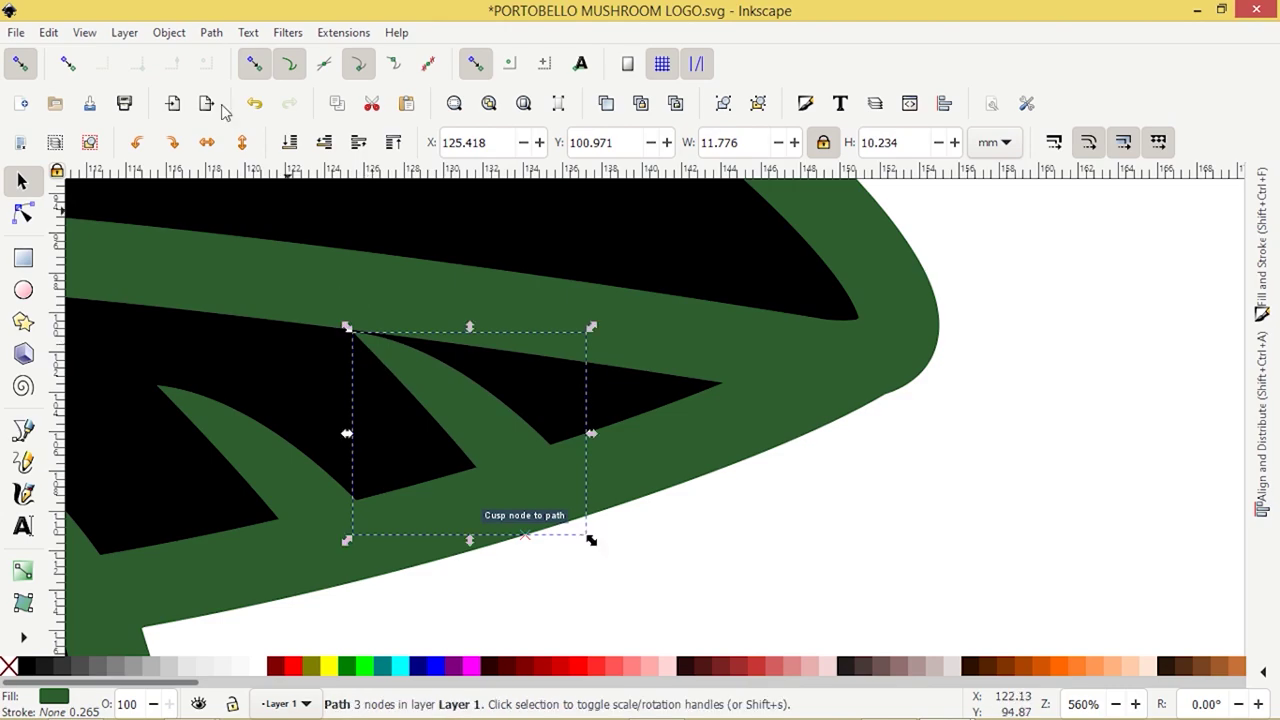
pyautogui.click(255, 64)
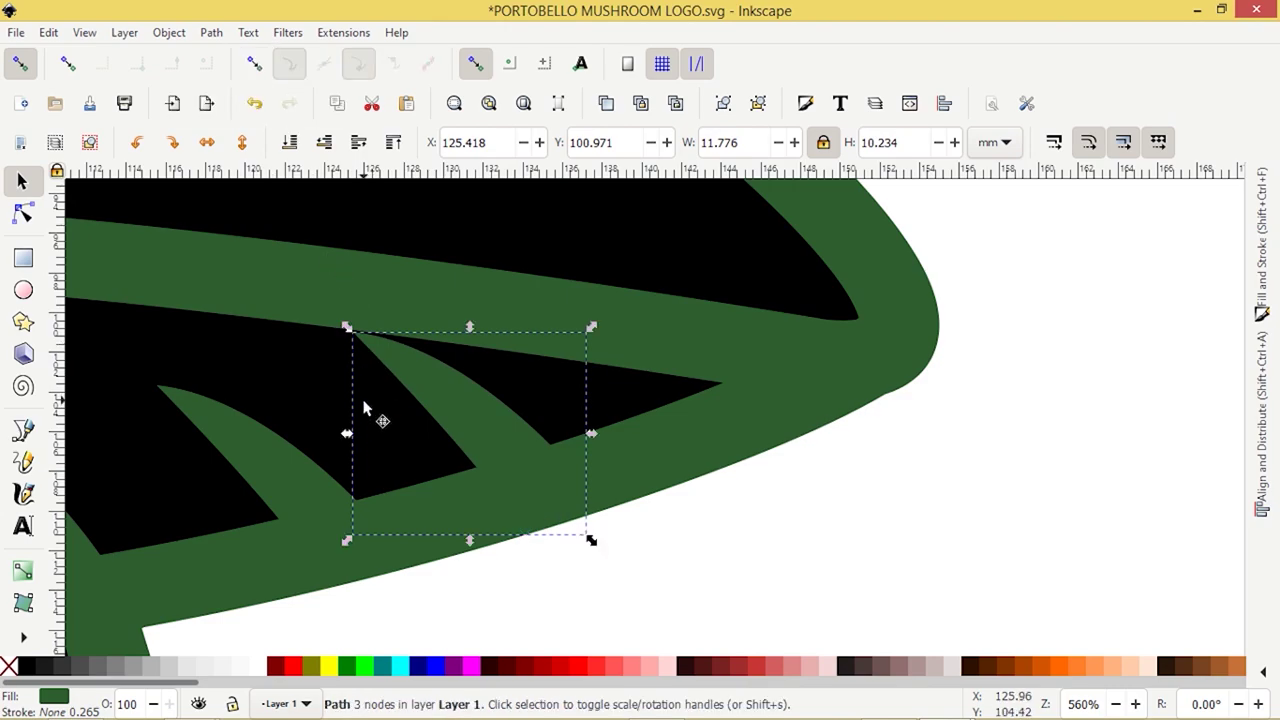
pyautogui.moveTo(348, 330); pyautogui.dragTo(370, 346)
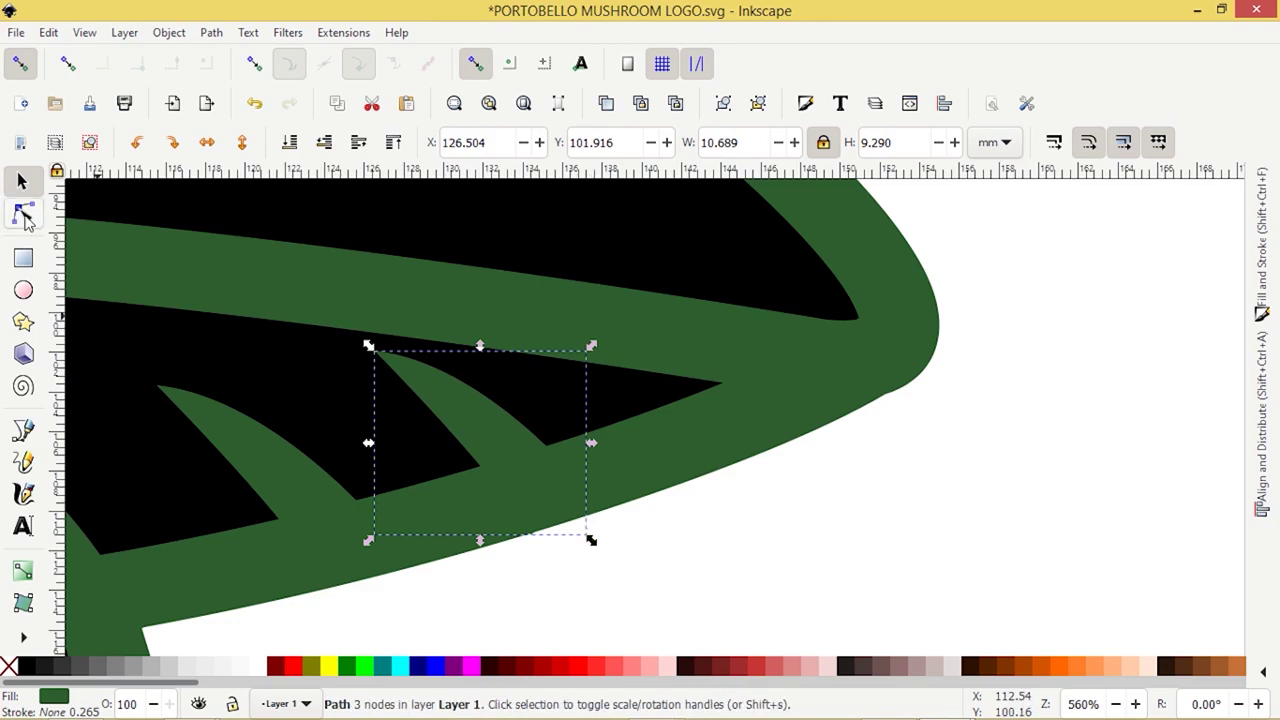
# Step: Reshape the outermost right gill with an inward-curving upper edge, adjusting its handles and moving its right base node to X 139.698, Y 106.598 mm
pyautogui.click(22, 213)
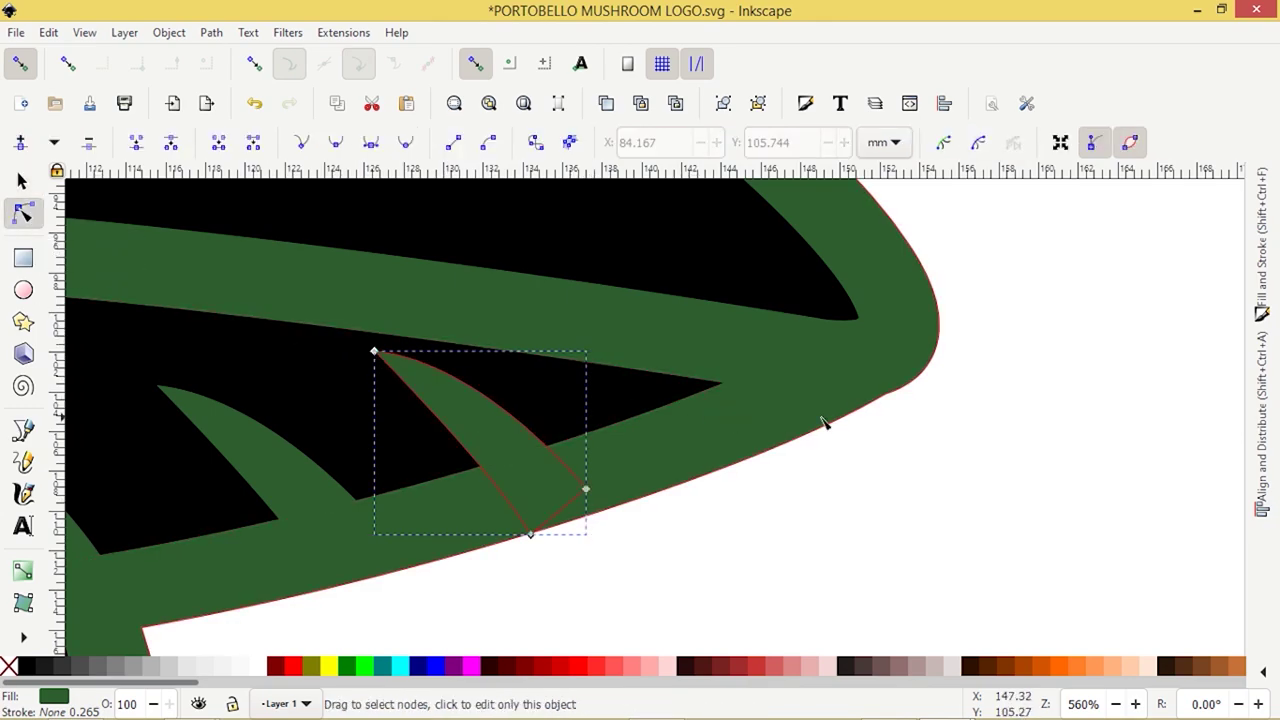
pyautogui.scroll(-2, 894, 403)
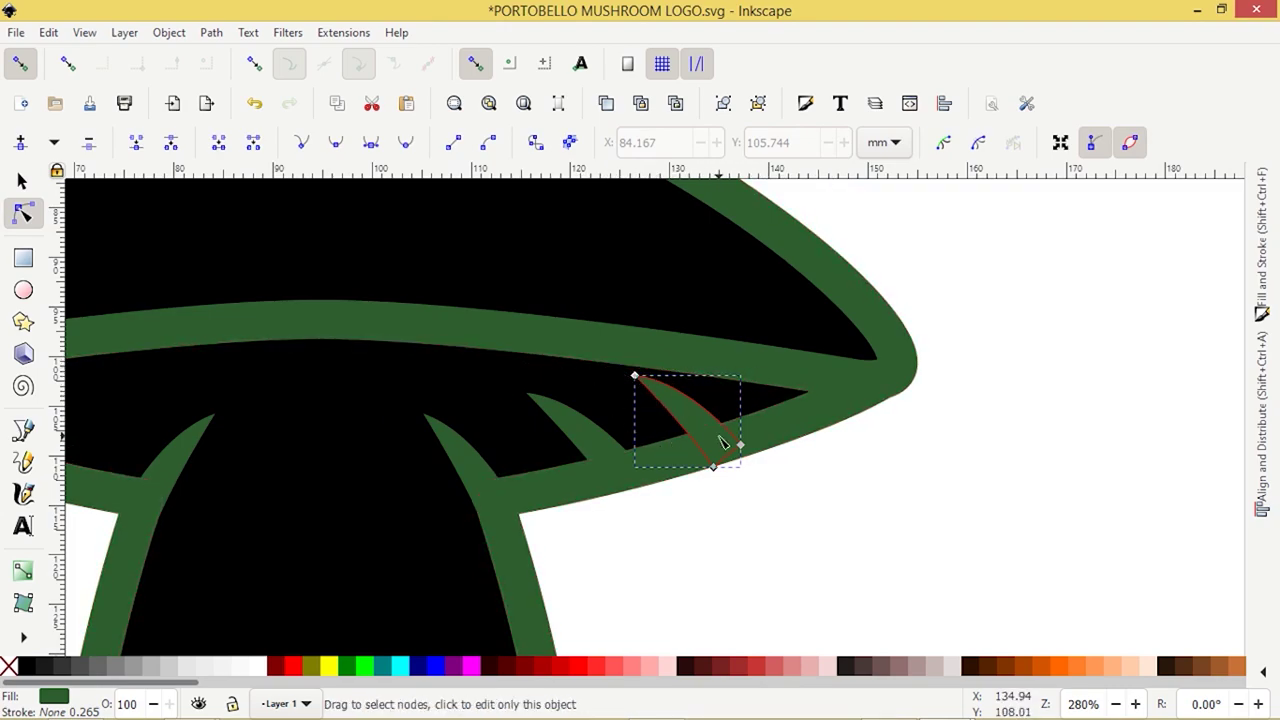
pyautogui.click(634, 376)
pyautogui.scroll(2, 835, 450)
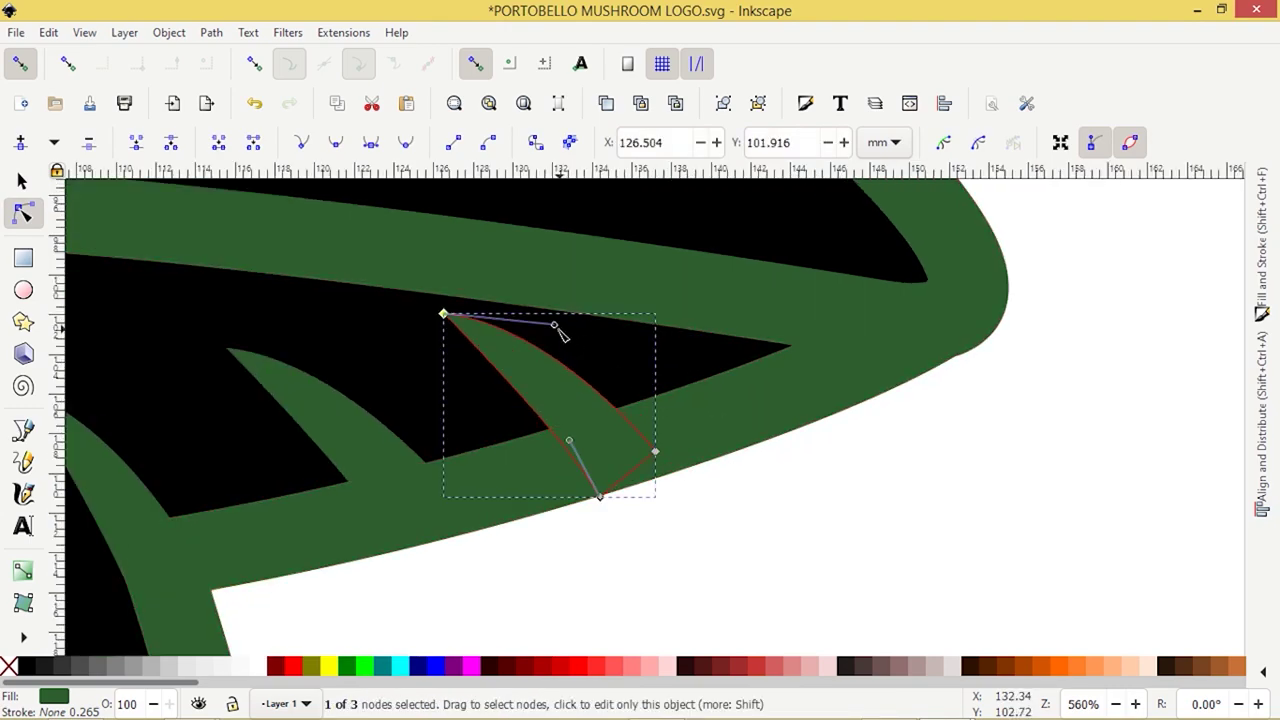
pyautogui.moveTo(557, 335); pyautogui.dragTo(553, 392)
pyautogui.moveTo(657, 455); pyautogui.dragTo(708, 412)
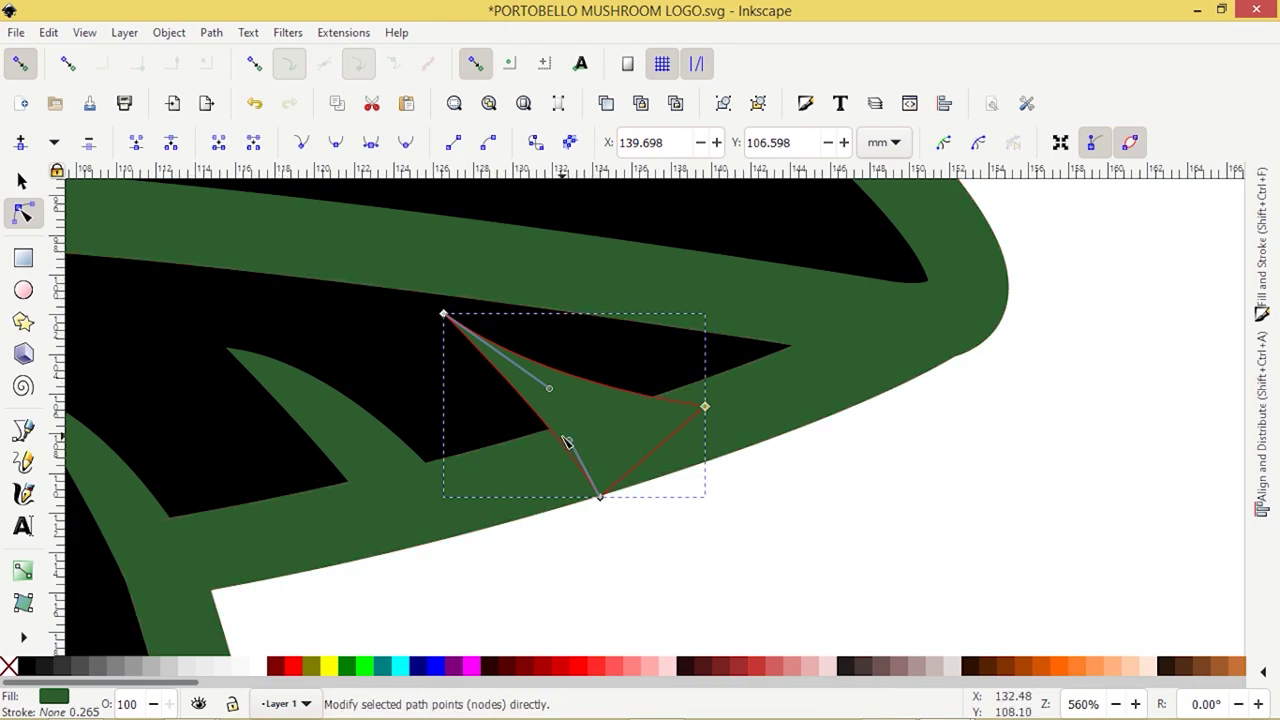
pyautogui.moveTo(570, 447); pyautogui.dragTo(562, 450)
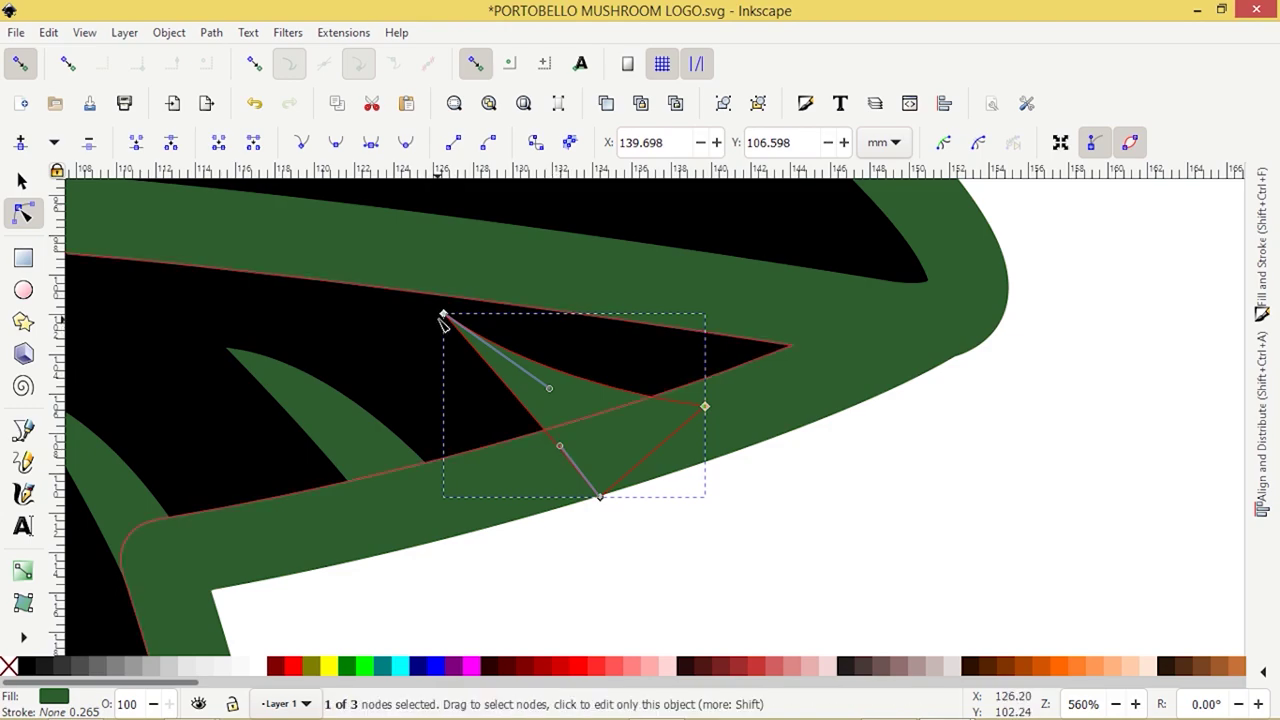
# Step: Reshape the outermost right gill by moving its tip to X 127.260, Y 103.097 mm, flattening its upper curve and raising its lower base node
pyautogui.moveTo(445, 314); pyautogui.dragTo(460, 340)
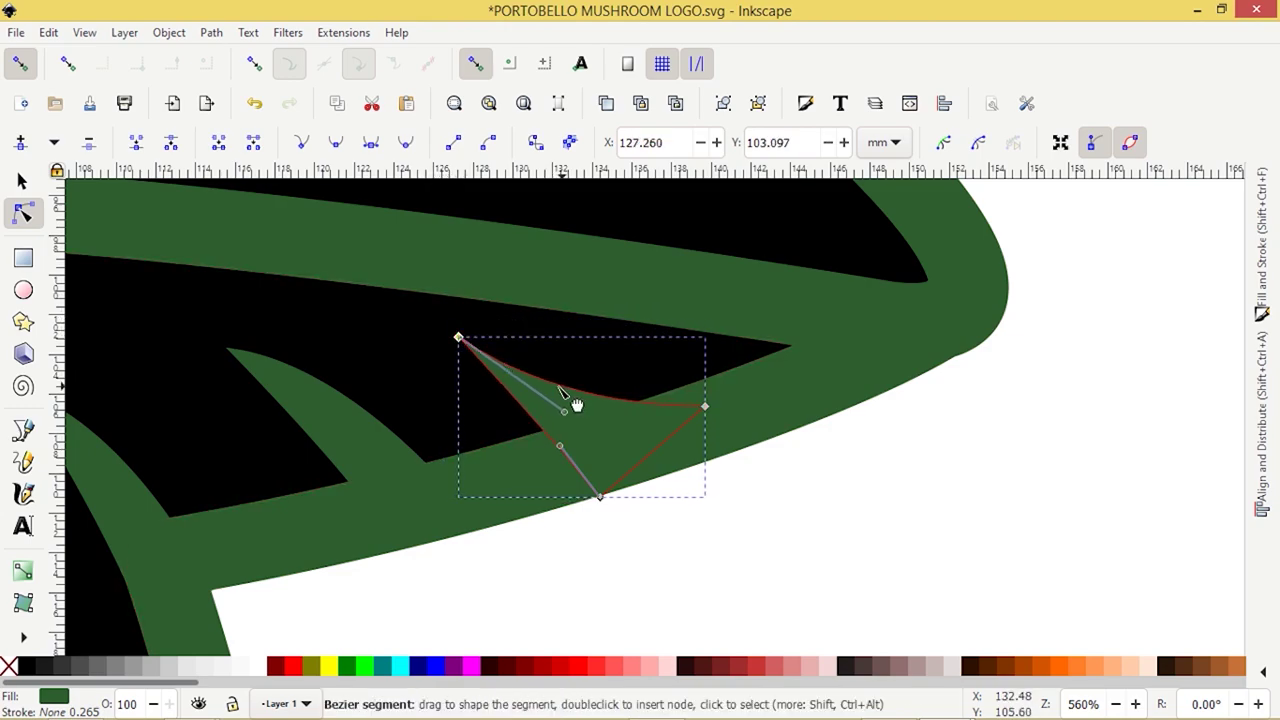
pyautogui.moveTo(566, 412); pyautogui.dragTo(603, 401)
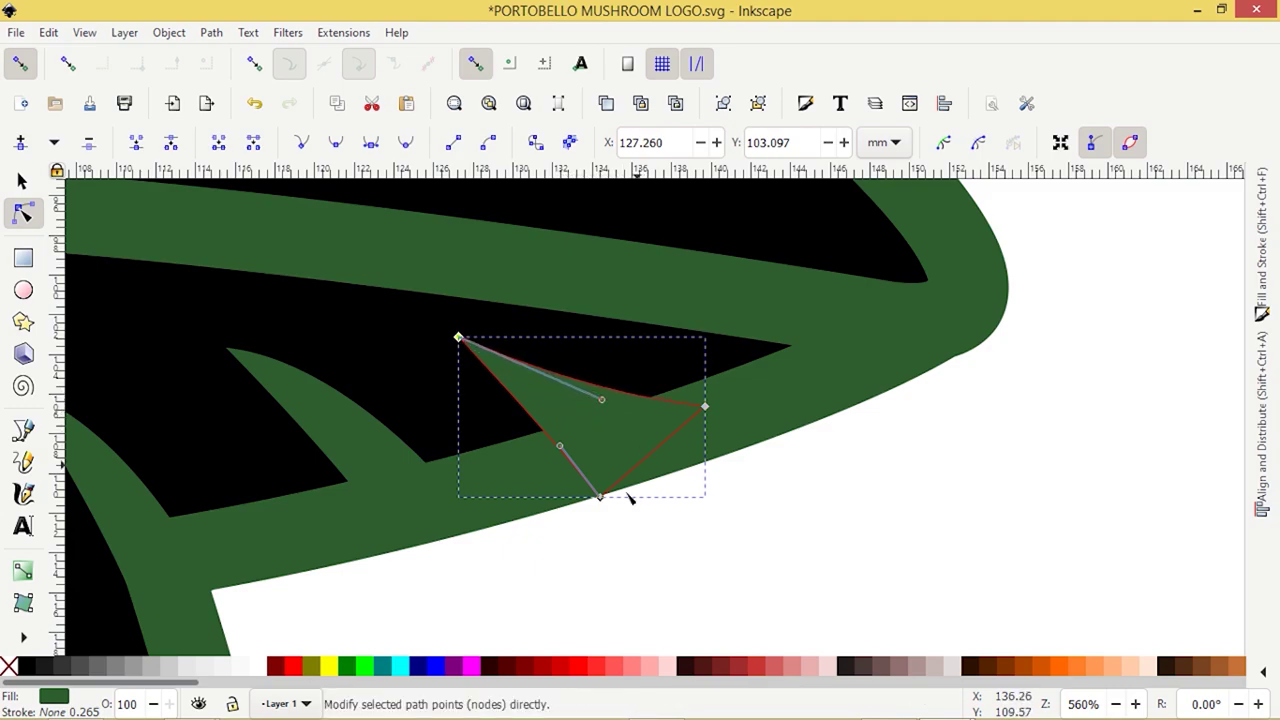
pyautogui.moveTo(600, 496); pyautogui.dragTo(603, 481)
pyautogui.press('Escape')
# Step: Move the middle right gill's lower base node inside the cap's green border, to X 123.965, Y 113.129 mm
pyautogui.scroll(-2, 940, 465)
pyautogui.scroll(-1, 659, 458)
pyautogui.moveTo(780, 424); pyautogui.dragTo(690, 465)
pyautogui.scroll(3, 645, 525)
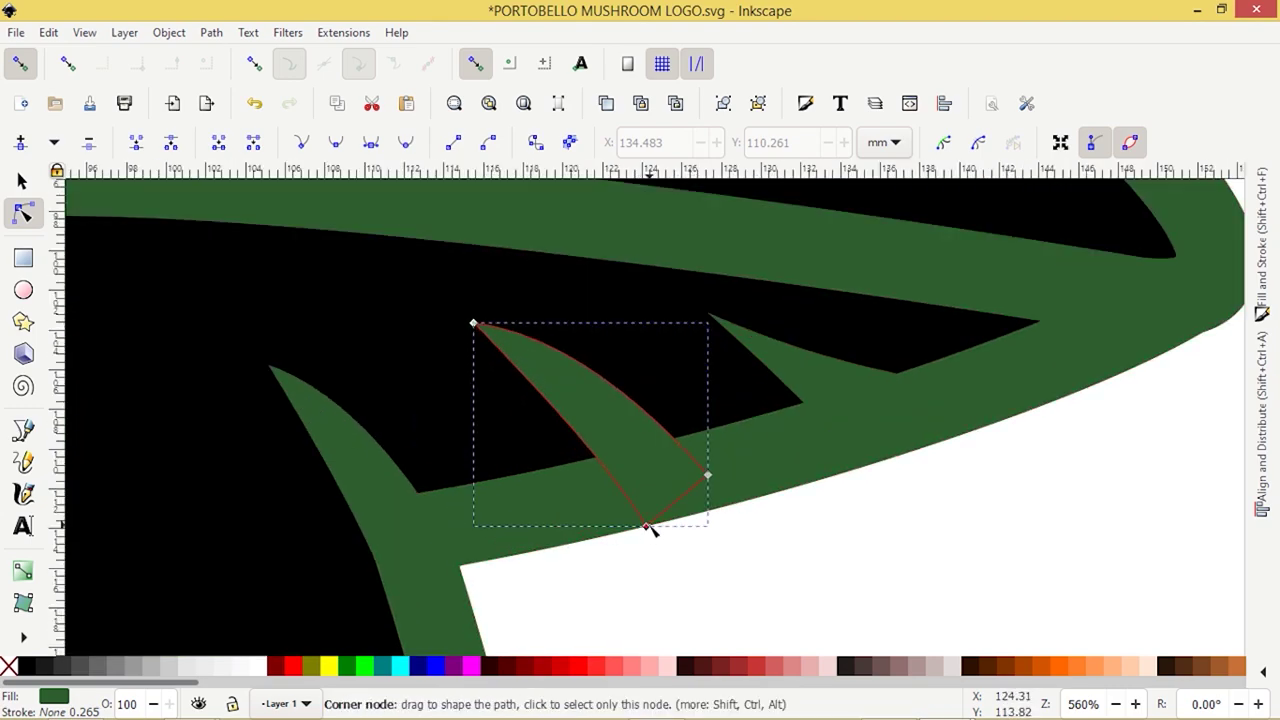
pyautogui.moveTo(646, 527); pyautogui.dragTo(642, 513)
pyautogui.click(22, 180)
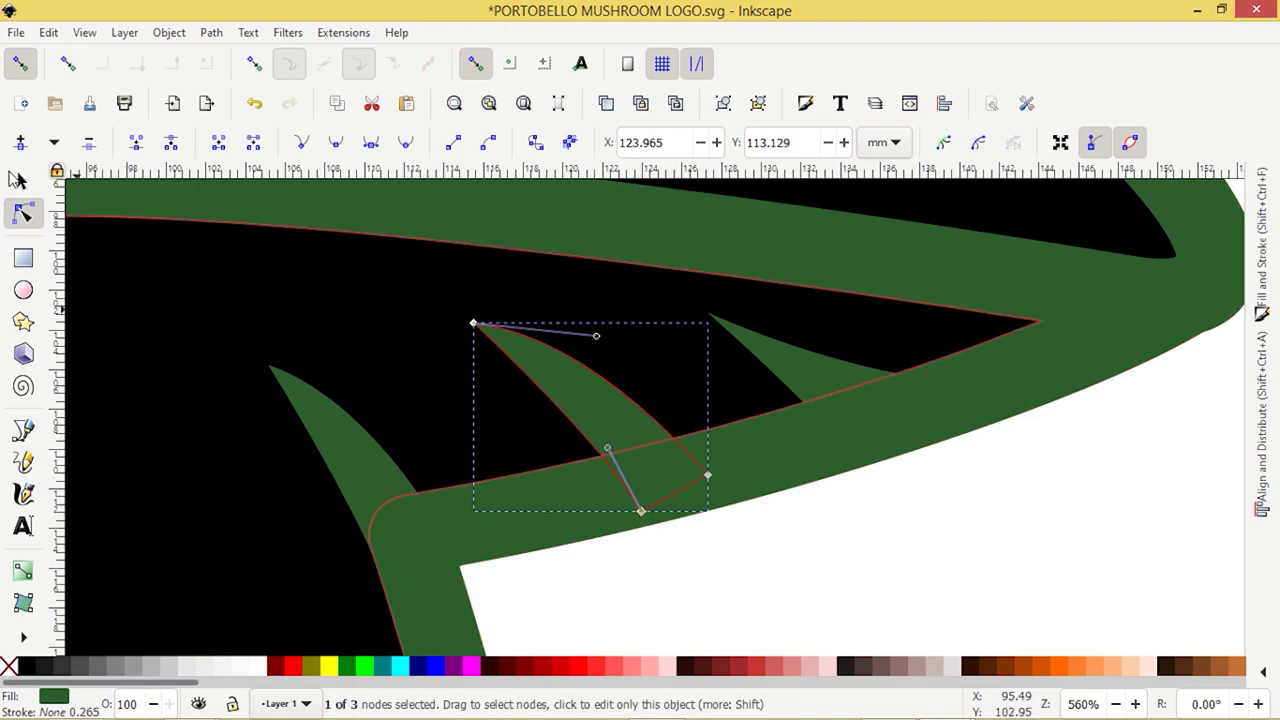
pyautogui.click(722, 591)
pyautogui.scroll(-2, 722, 591)
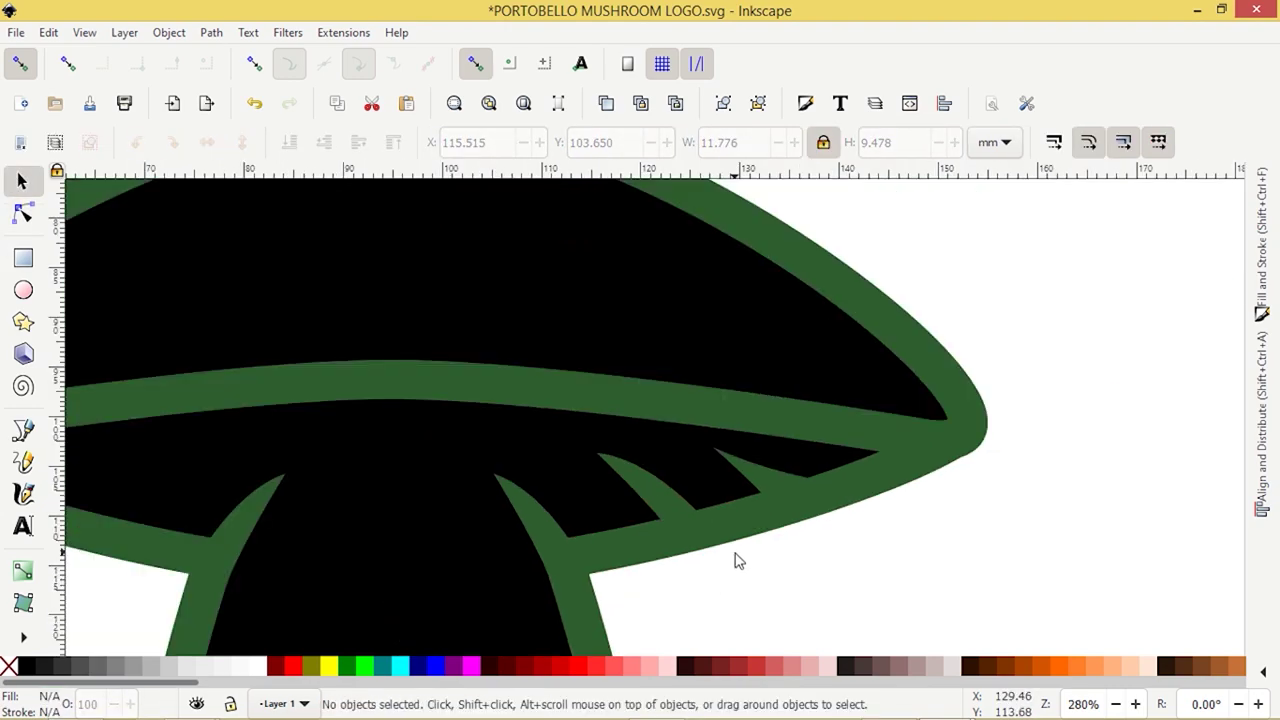
# Step: Shift the middle right gill slightly toward the stem, to X 114.996, Y 103.887 mm
pyautogui.click(697, 528)
pyautogui.scroll(2, 695, 528)
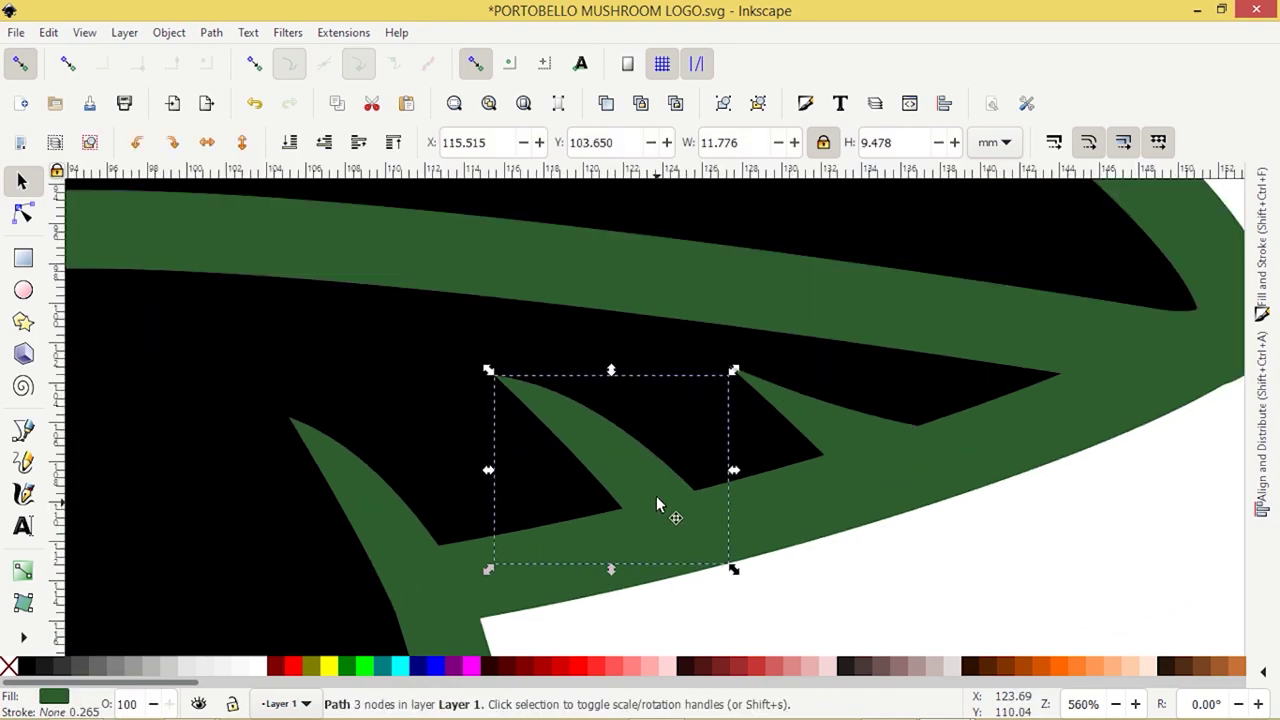
pyautogui.moveTo(652, 490); pyautogui.dragTo(642, 495)
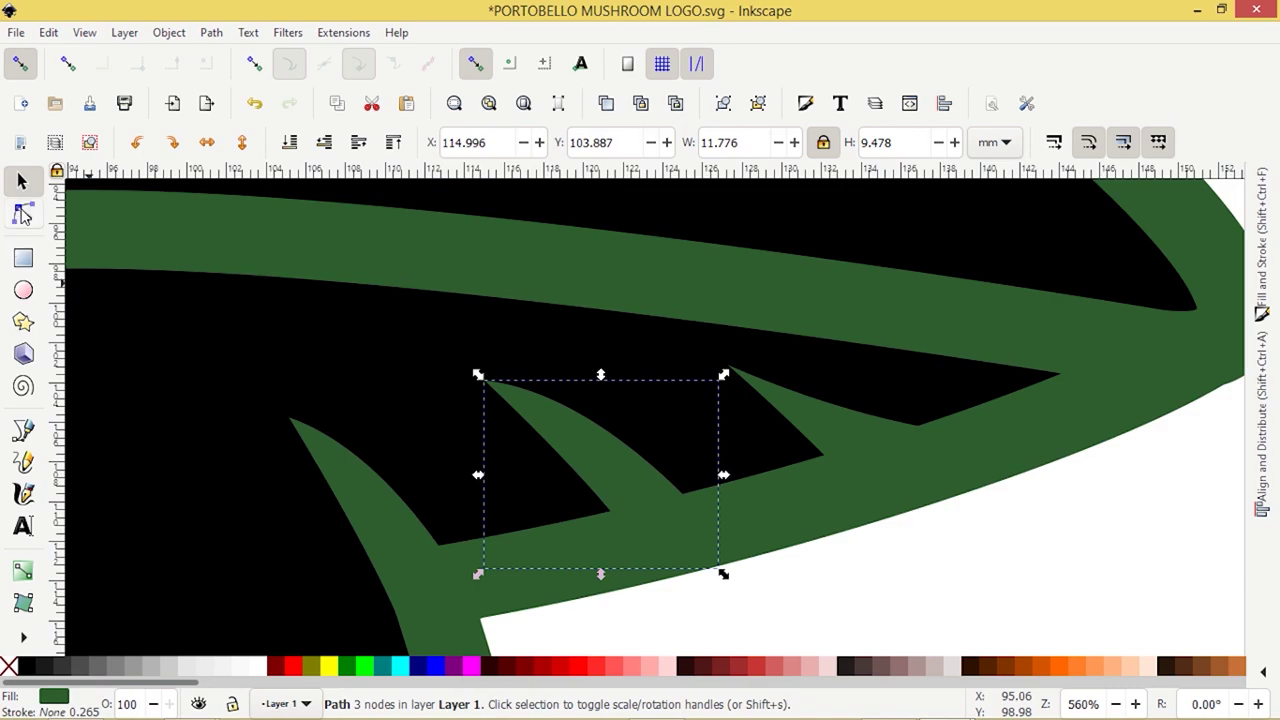
# Step: Reshape the middle right gill with an inward-curving upper edge, adjusting its handles and moving its right base node to X 128.567, Y 110.221 mm
pyautogui.click(22, 214)
pyautogui.click(485, 383)
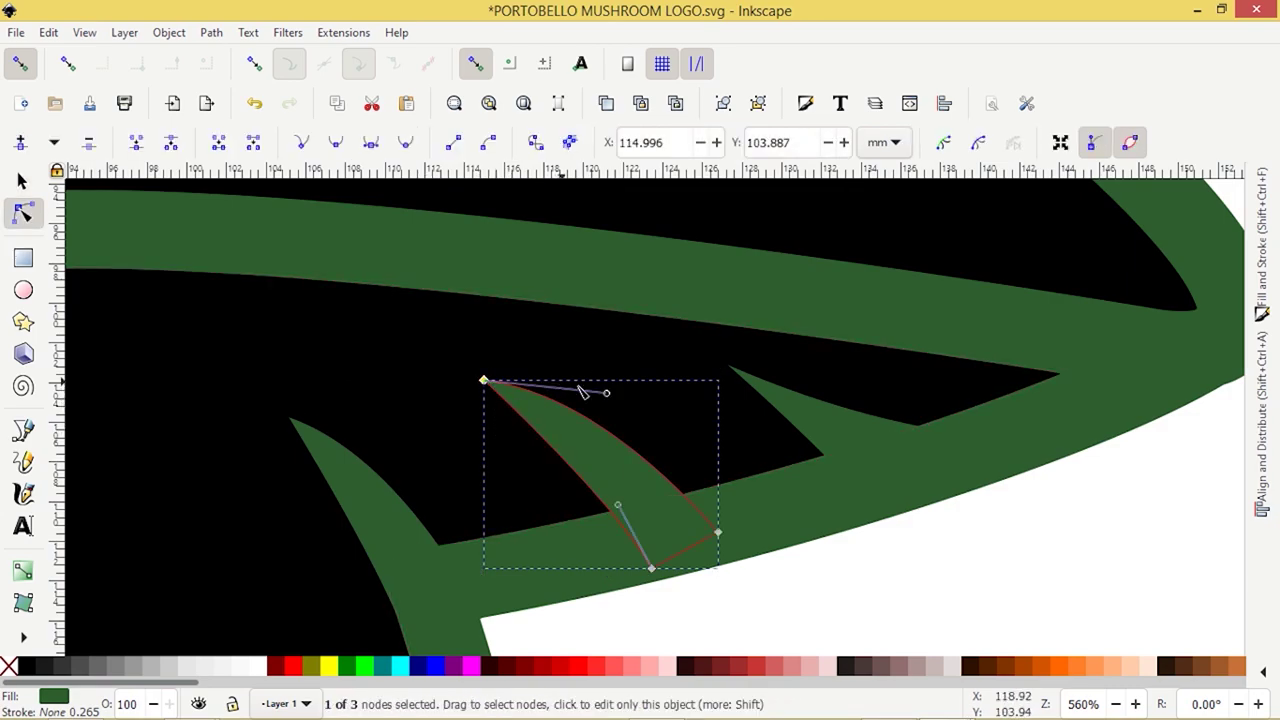
pyautogui.moveTo(611, 397); pyautogui.dragTo(599, 431)
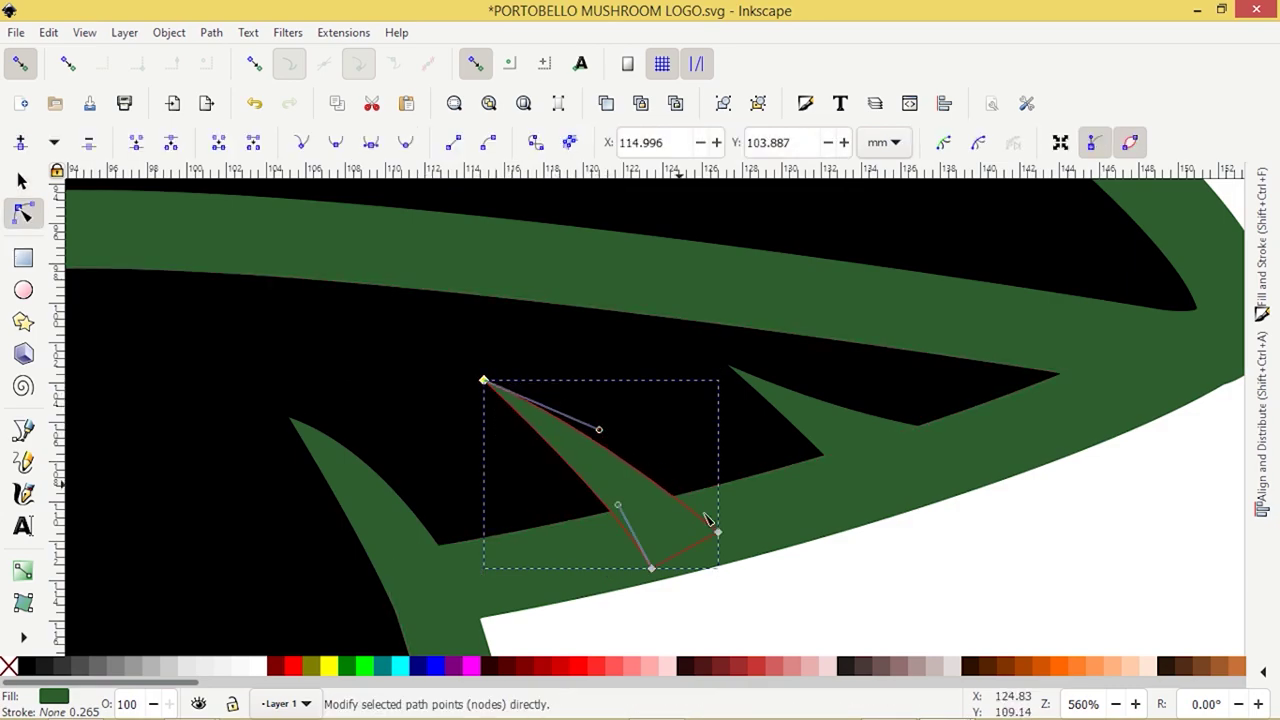
pyautogui.moveTo(720, 531); pyautogui.dragTo(760, 518)
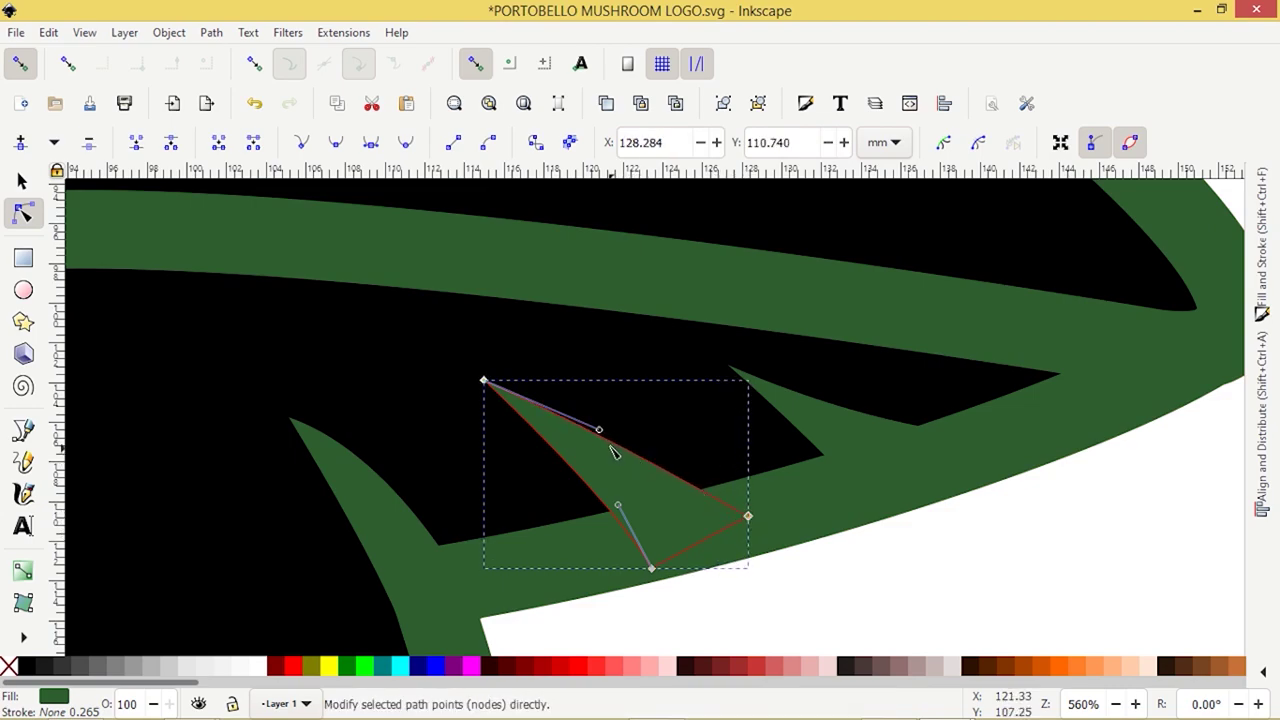
pyautogui.moveTo(602, 437); pyautogui.dragTo(624, 471)
pyautogui.moveTo(750, 519); pyautogui.dragTo(756, 510)
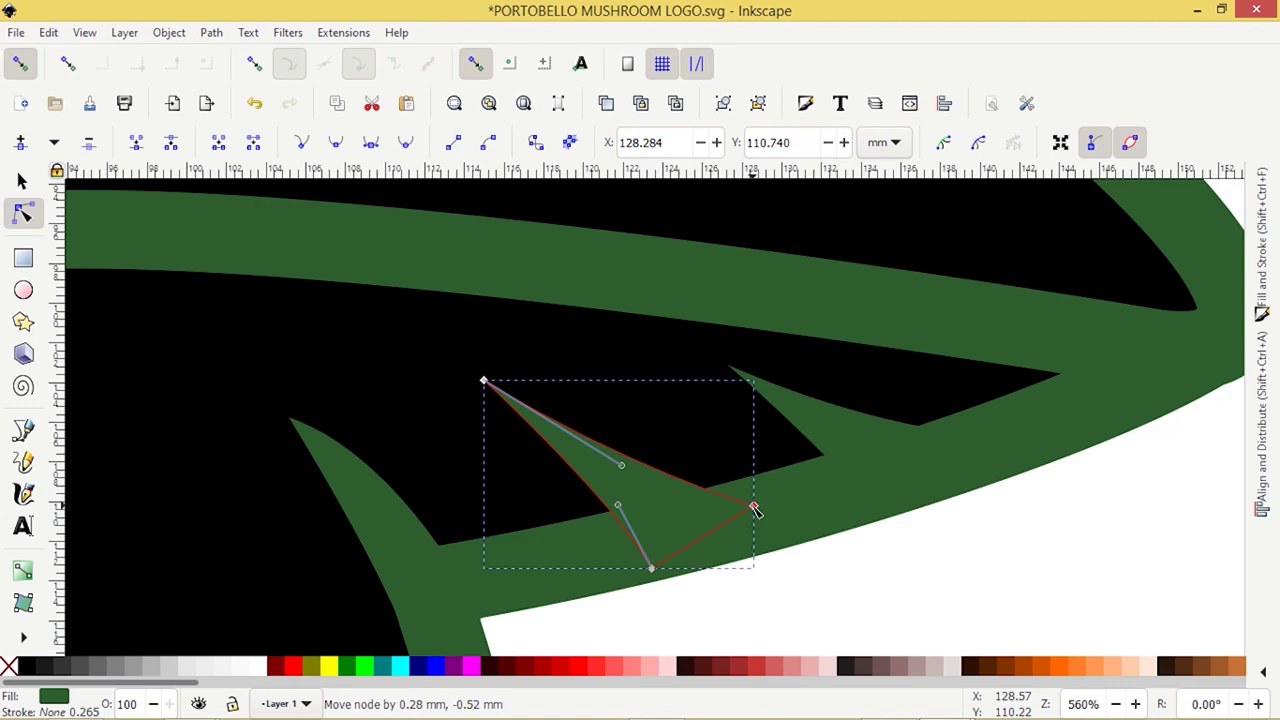
pyautogui.moveTo(616, 508)
pyautogui.mouseDown()
pyautogui.moveTo(589, 514)
pyautogui.moveTo(623, 514)
pyautogui.mouseUp()
pyautogui.scroll(-3, 657, 549)
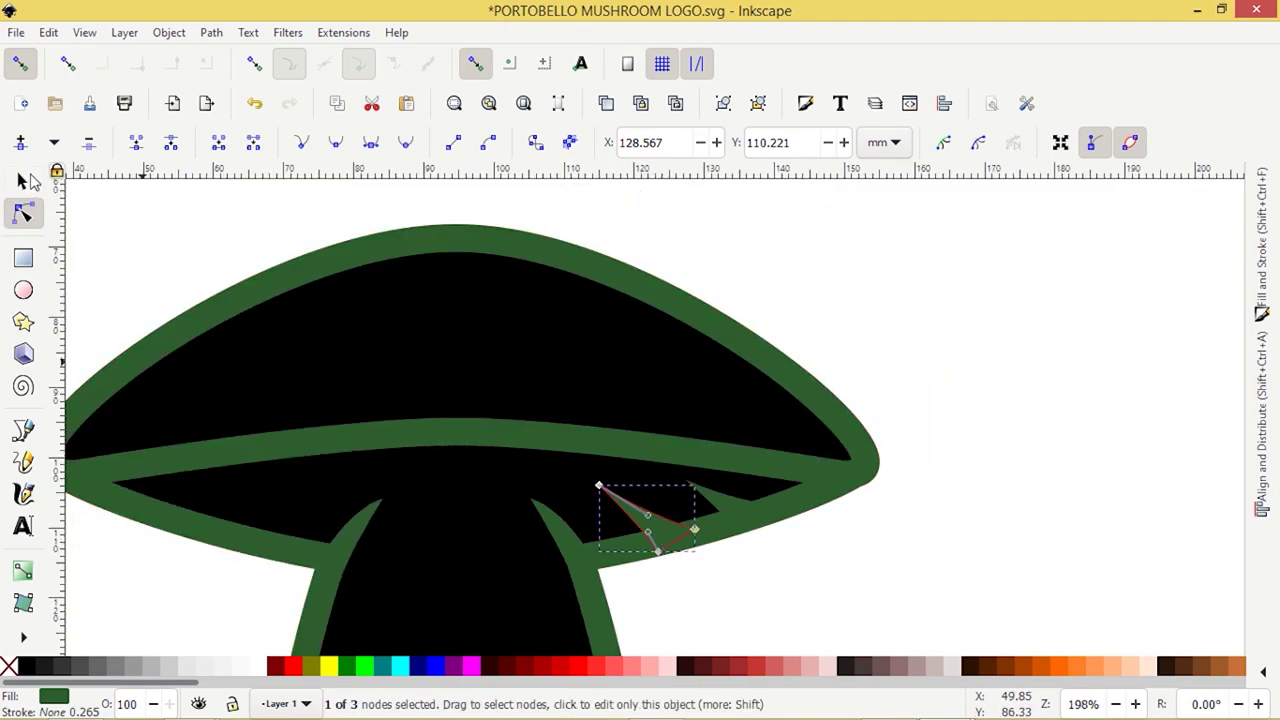
pyautogui.click(24, 180)
pyautogui.click(882, 545)
pyautogui.scroll(-3, 882, 550)
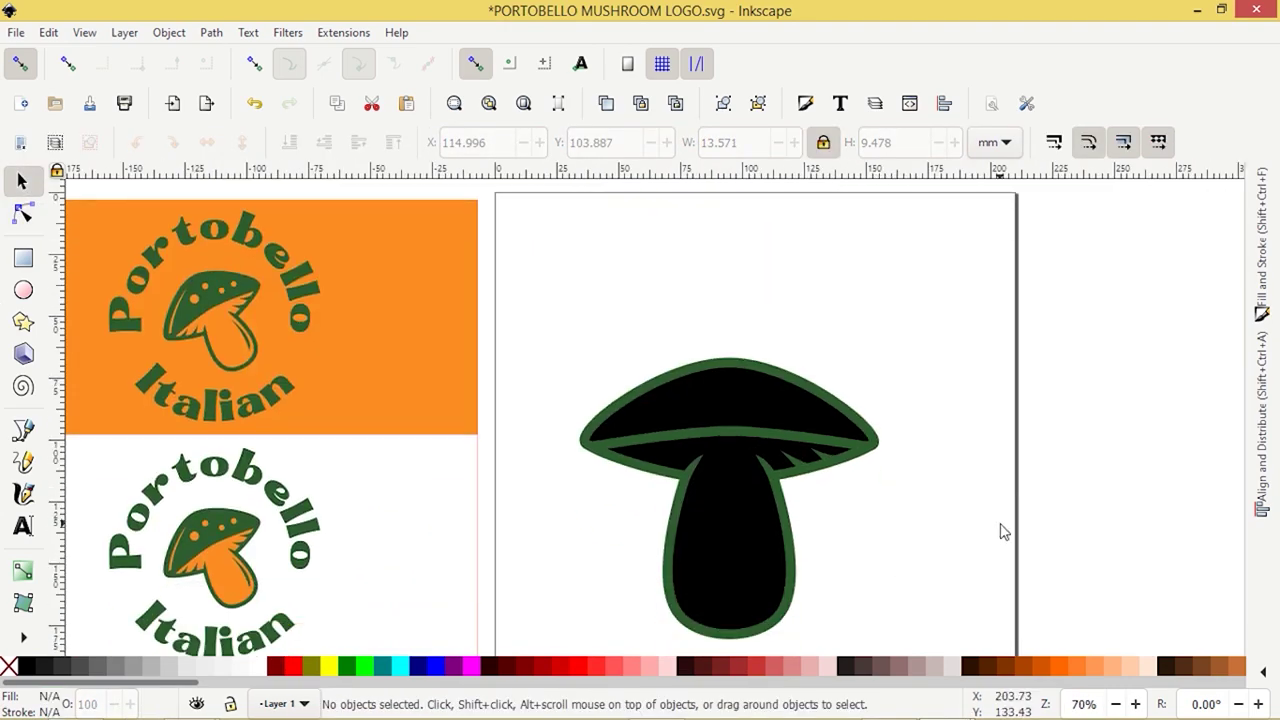
# Step: Duplicate the middle and outermost right gills together and flip the copies horizontally
pyautogui.scroll(3, 700, 451)
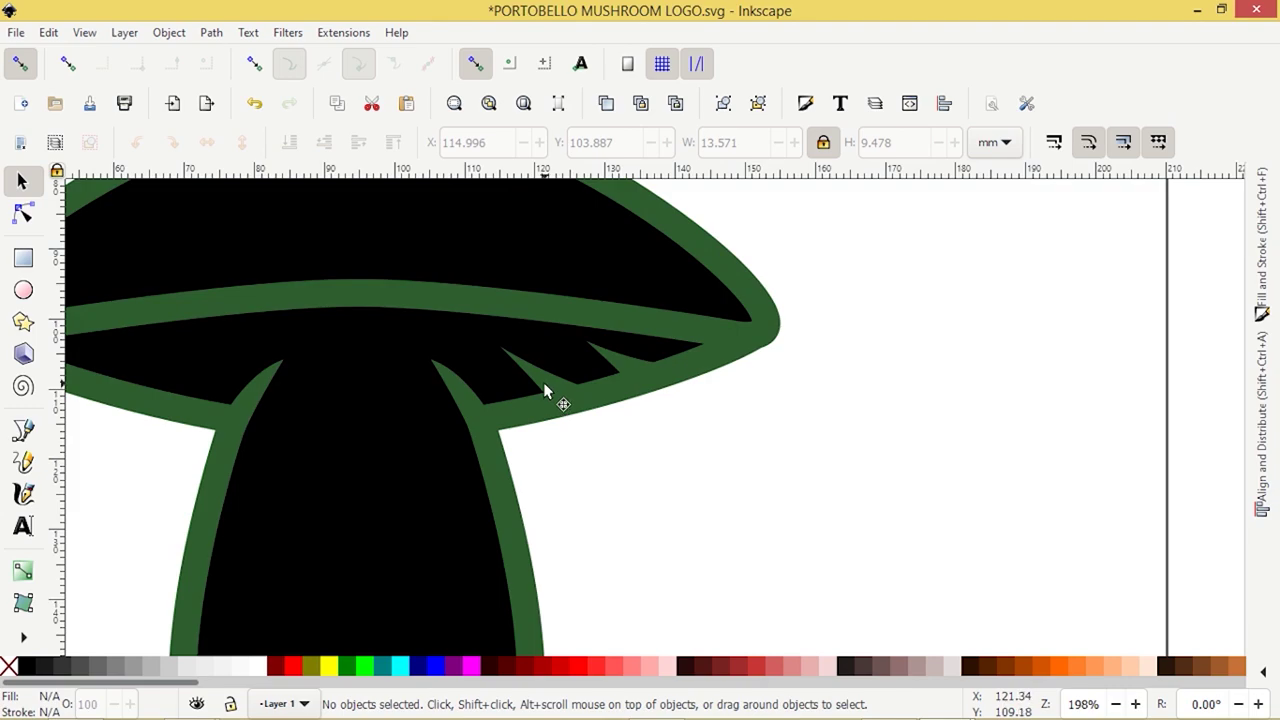
pyautogui.click(545, 387)
pyautogui.keyDown('shift'); pyautogui.click(622, 365); pyautogui.keyUp('shift')
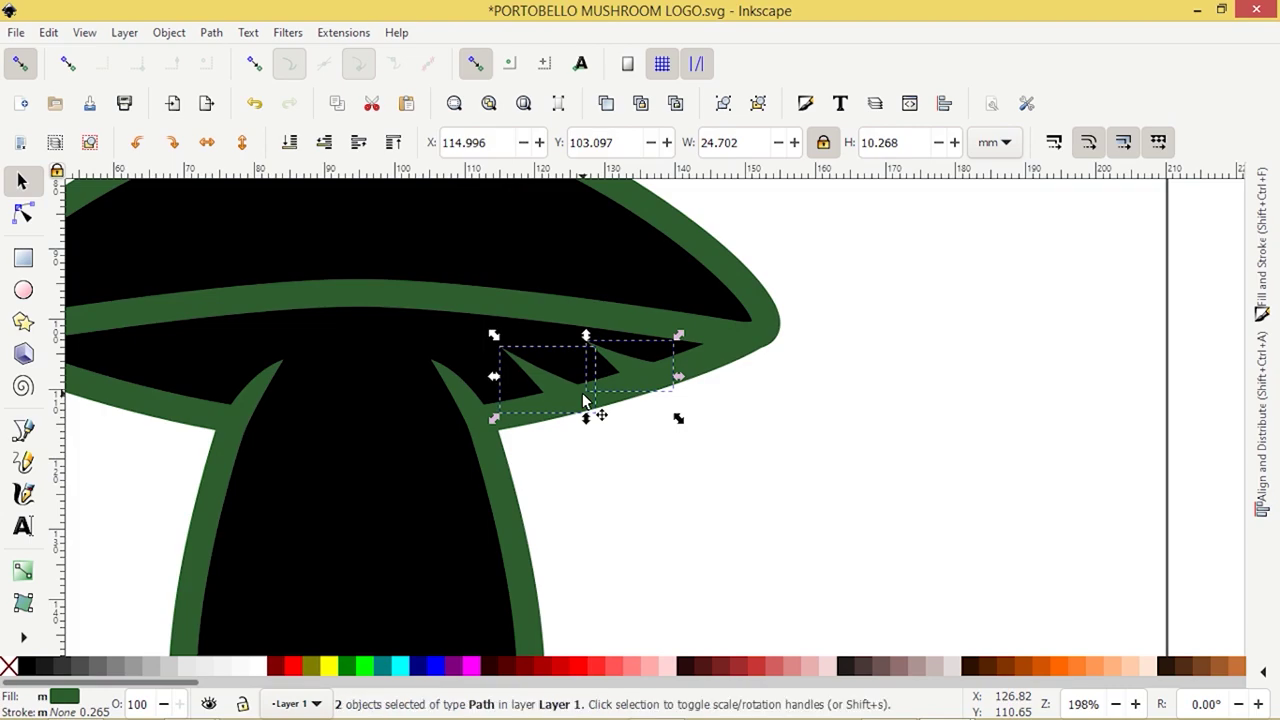
pyautogui.click(207, 145)
pyautogui.press('space')
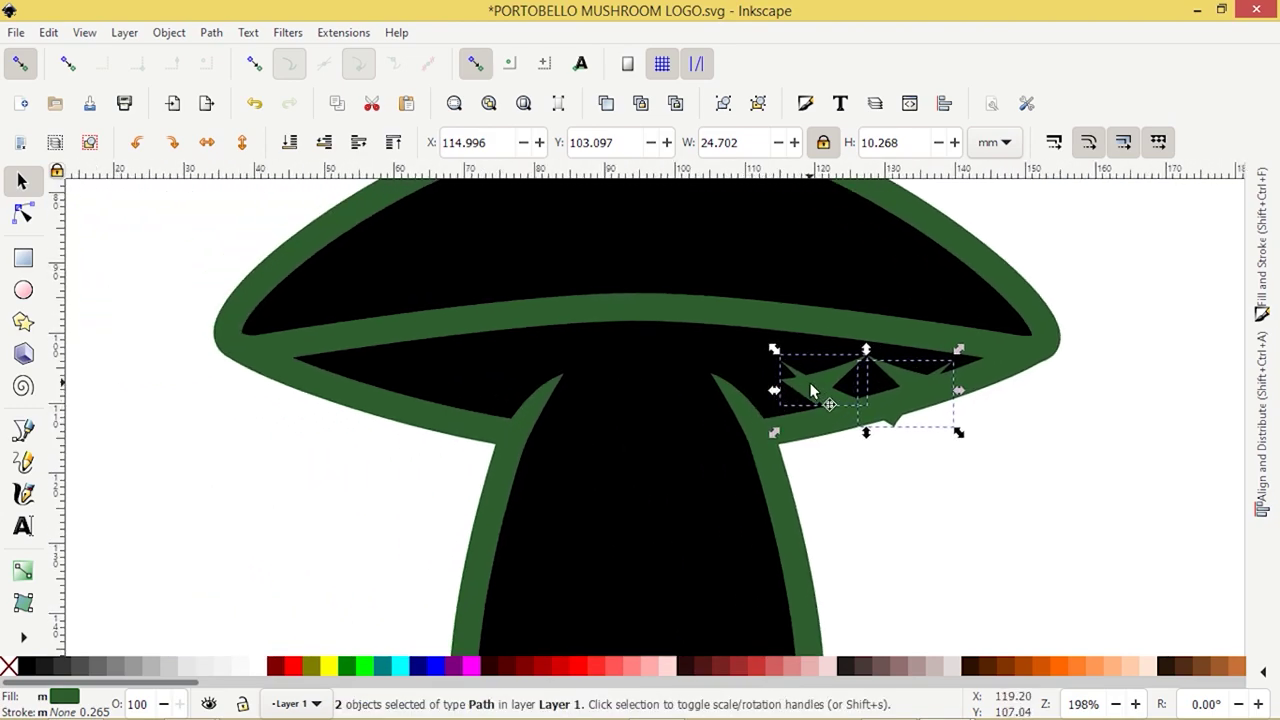
# Step: Move the mirrored pair of green gill spikes to the opposite side of the cap's underside, at X 50.584 mm
pyautogui.moveTo(811, 390); pyautogui.dragTo(357, 405)
pyautogui.click(400, 558)
pyautogui.scroll(-3, 409, 562)
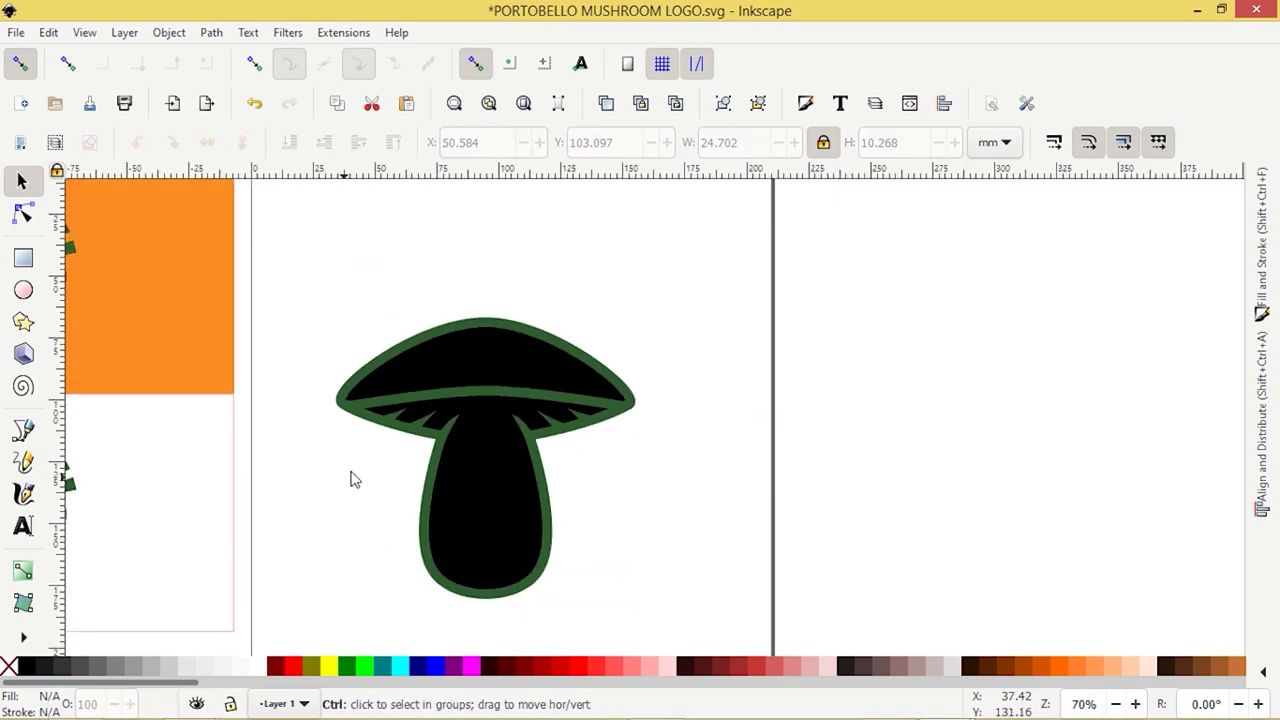
pyautogui.scroll(3, 355, 482)
pyautogui.click(478, 369)
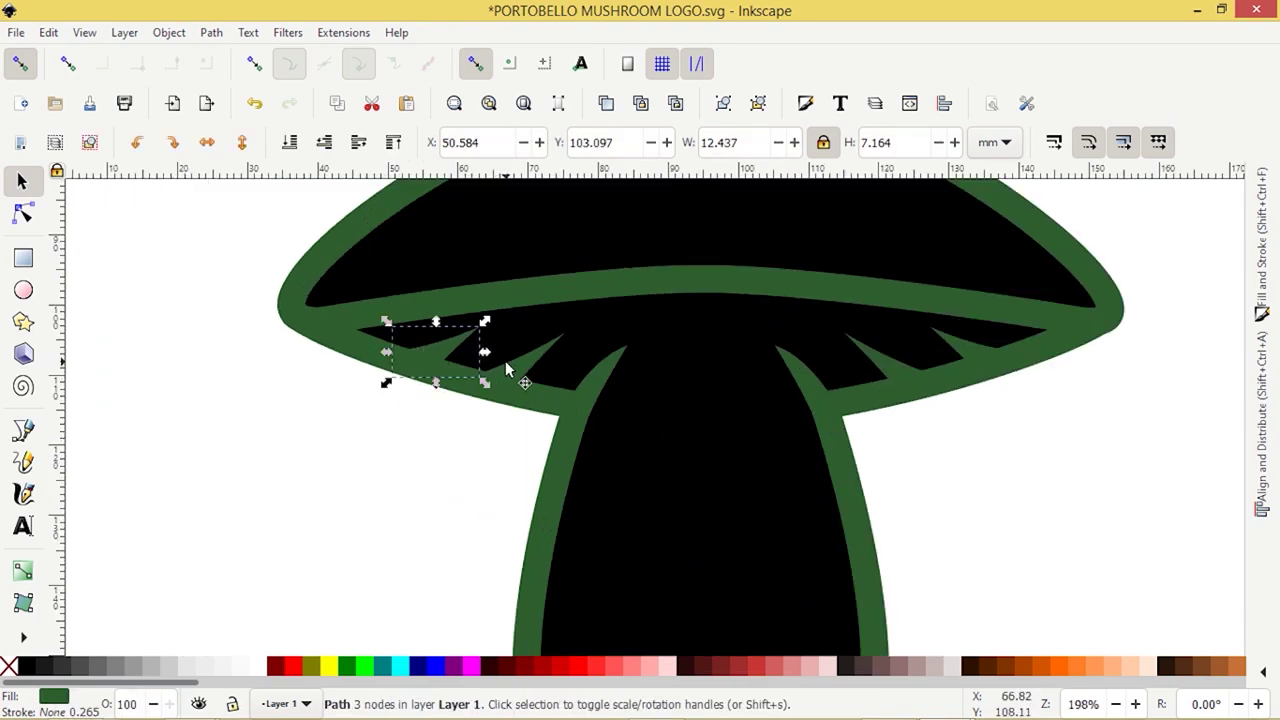
pyautogui.keyDown('shift'); pyautogui.click(553, 383); pyautogui.keyUp('shift')
pyautogui.keyDown('shift'); pyautogui.click(600, 394); pyautogui.keyUp('shift')
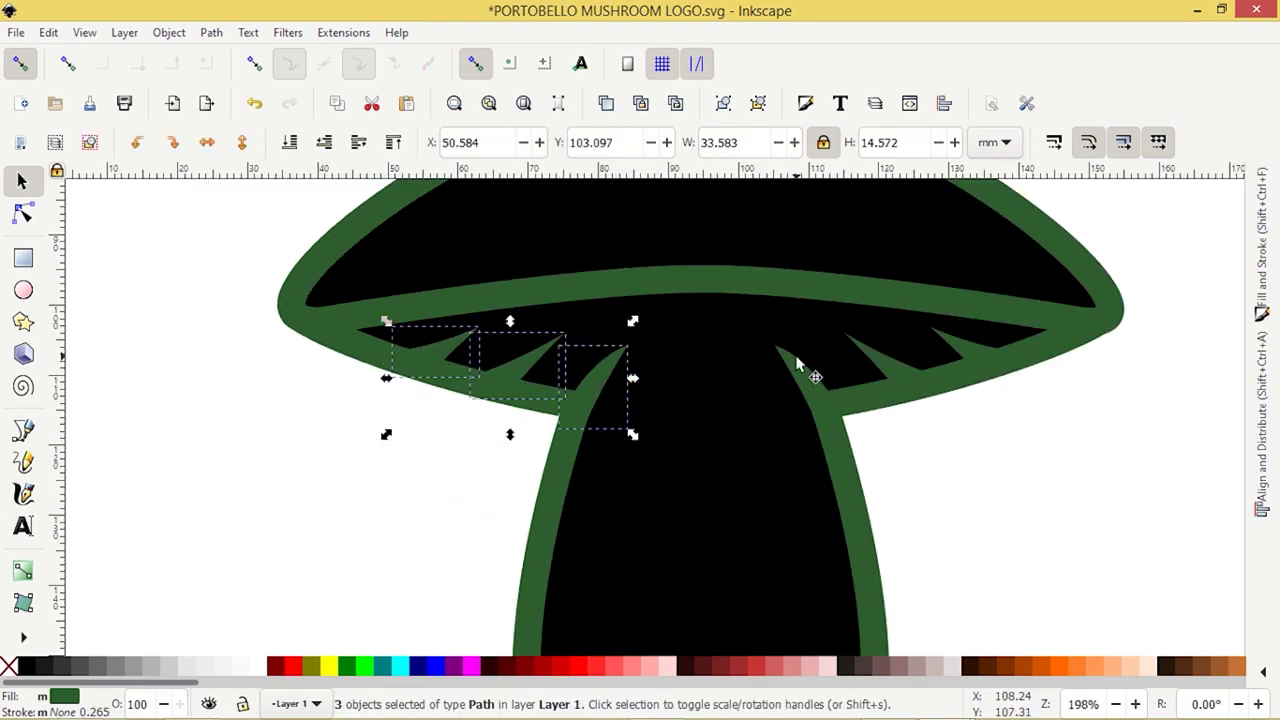
pyautogui.keyDown('shift'); pyautogui.click(800, 378); pyautogui.keyUp('shift')
pyautogui.keyDown('shift'); pyautogui.click(886, 369); pyautogui.keyUp('shift')
pyautogui.keyDown('shift'); pyautogui.click(975, 360); pyautogui.keyUp('shift')
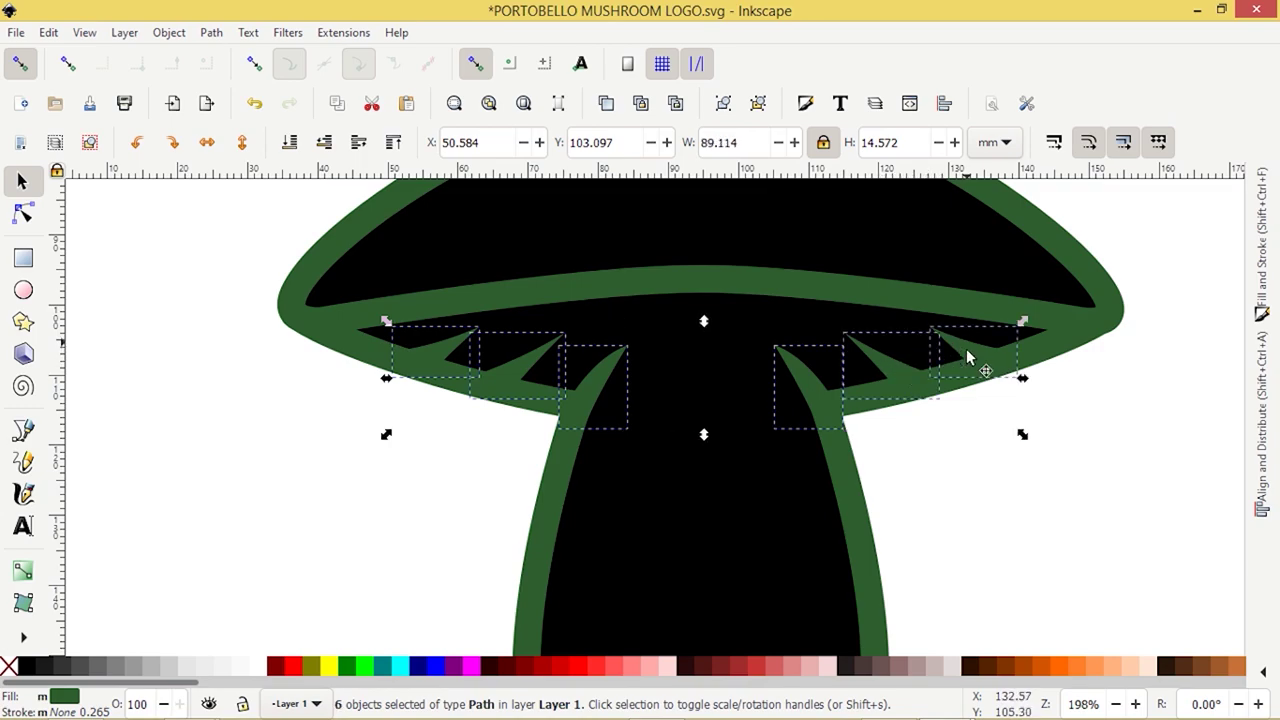
pyautogui.keyDown('shift'); pyautogui.click(1109, 329); pyautogui.keyUp('shift')
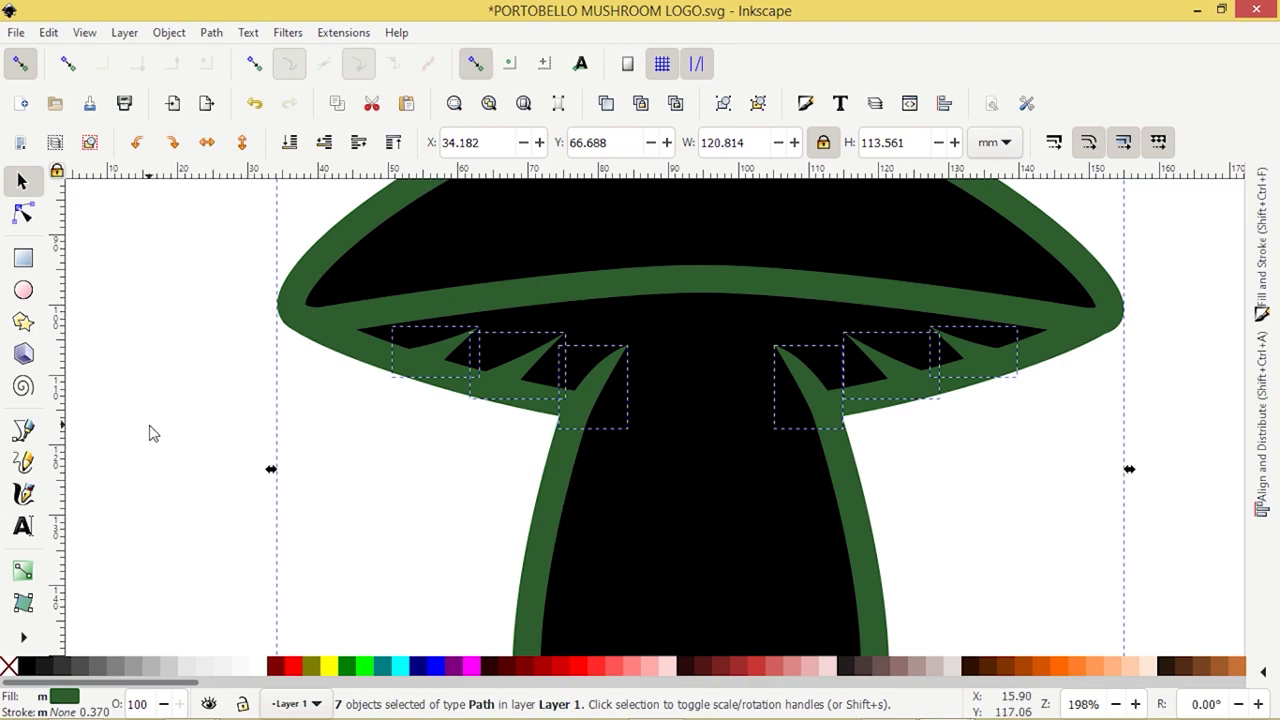
pyautogui.press('Escape')
# Step: Unite the black cap shape and the black gill-and-stem shape into one path
pyautogui.click(677, 458)
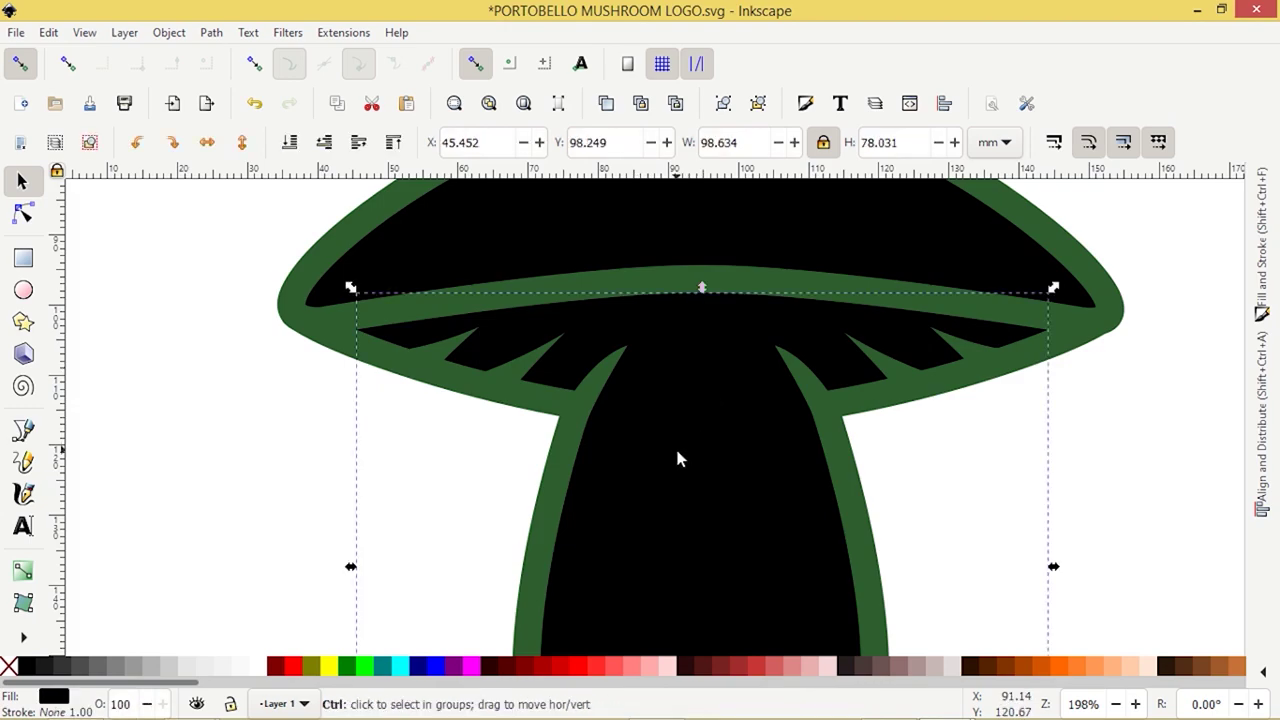
pyautogui.keyDown('ctrl'); pyautogui.scroll(-2, 676, 457); pyautogui.keyUp('ctrl')
pyautogui.keyDown('shift'); pyautogui.click(641, 323); pyautogui.keyUp('shift')
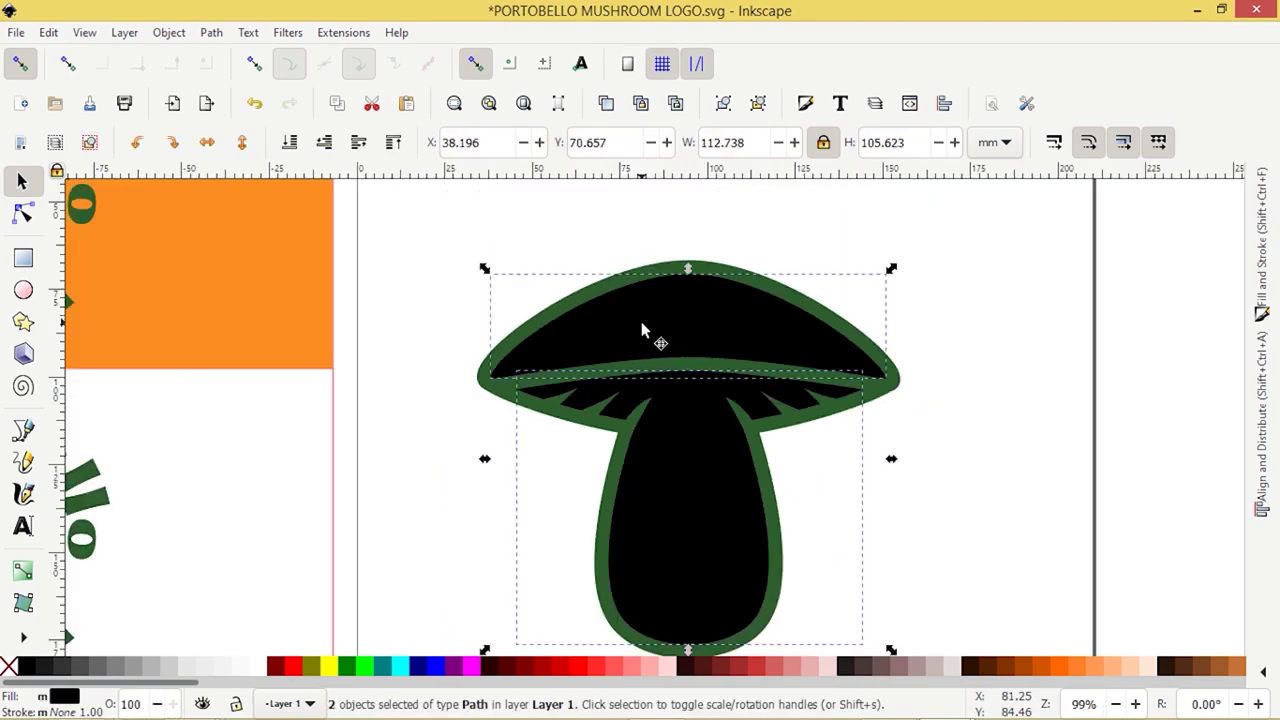
pyautogui.click(211, 32)
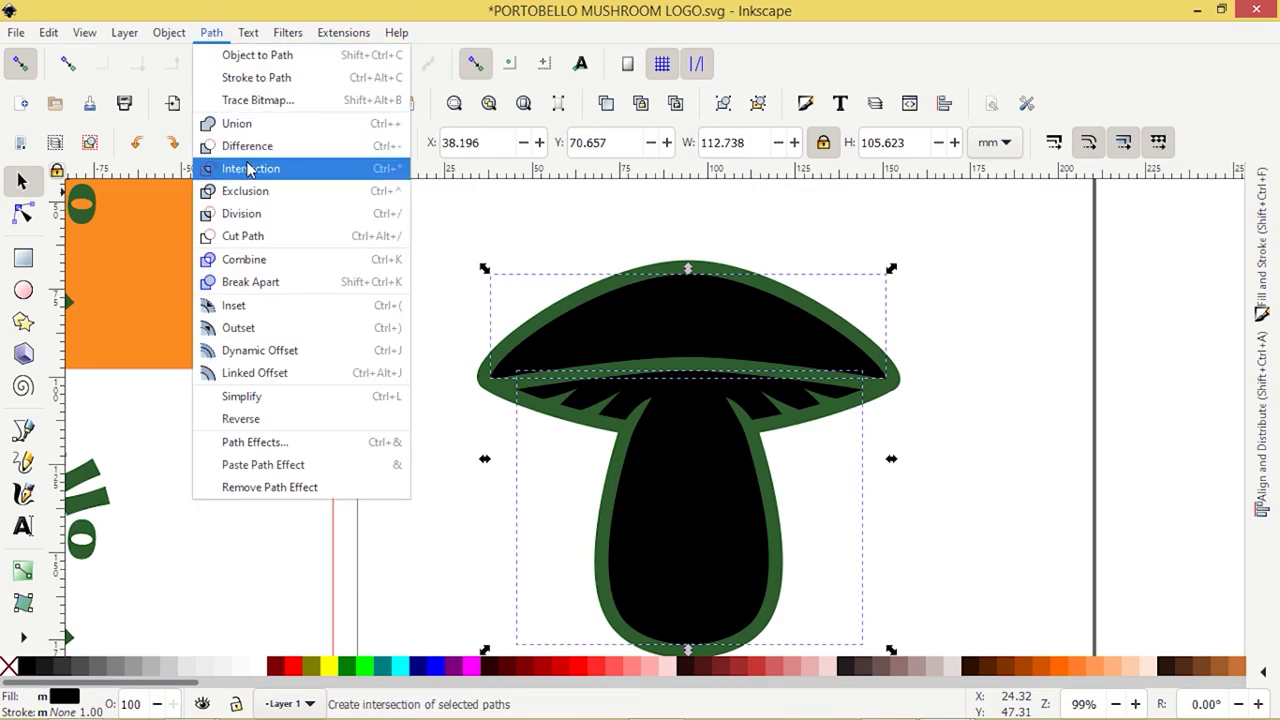
pyautogui.click(222, 121)
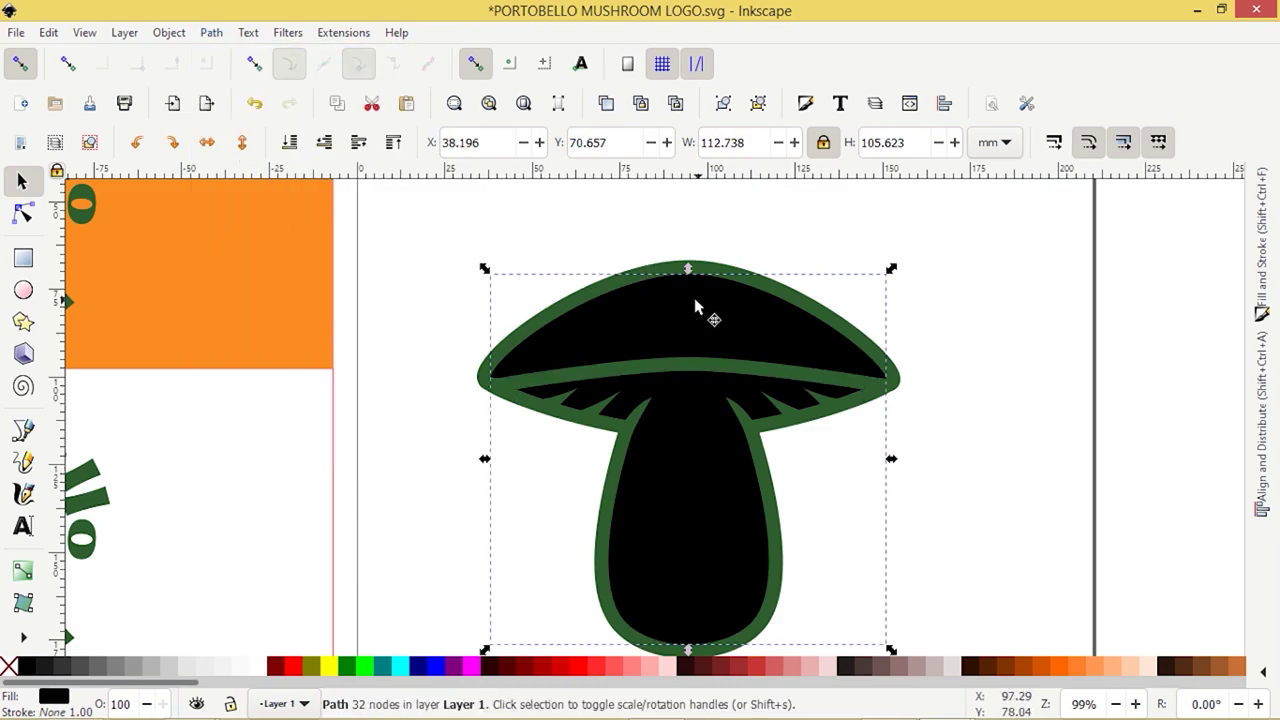
# Step: Subtract the united black shape from the green mushroom silhouette using Difference
pyautogui.keyDown('shift'); pyautogui.click(502, 352); pyautogui.keyUp('shift')
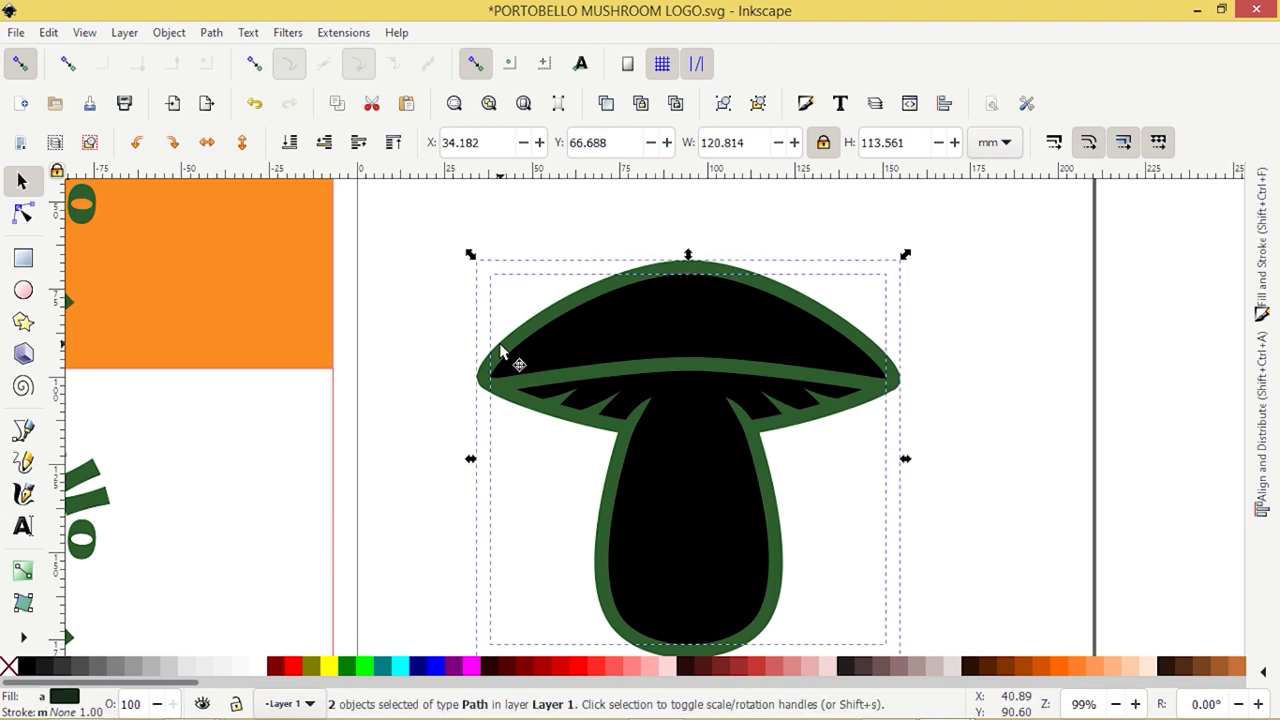
pyautogui.click(212, 32)
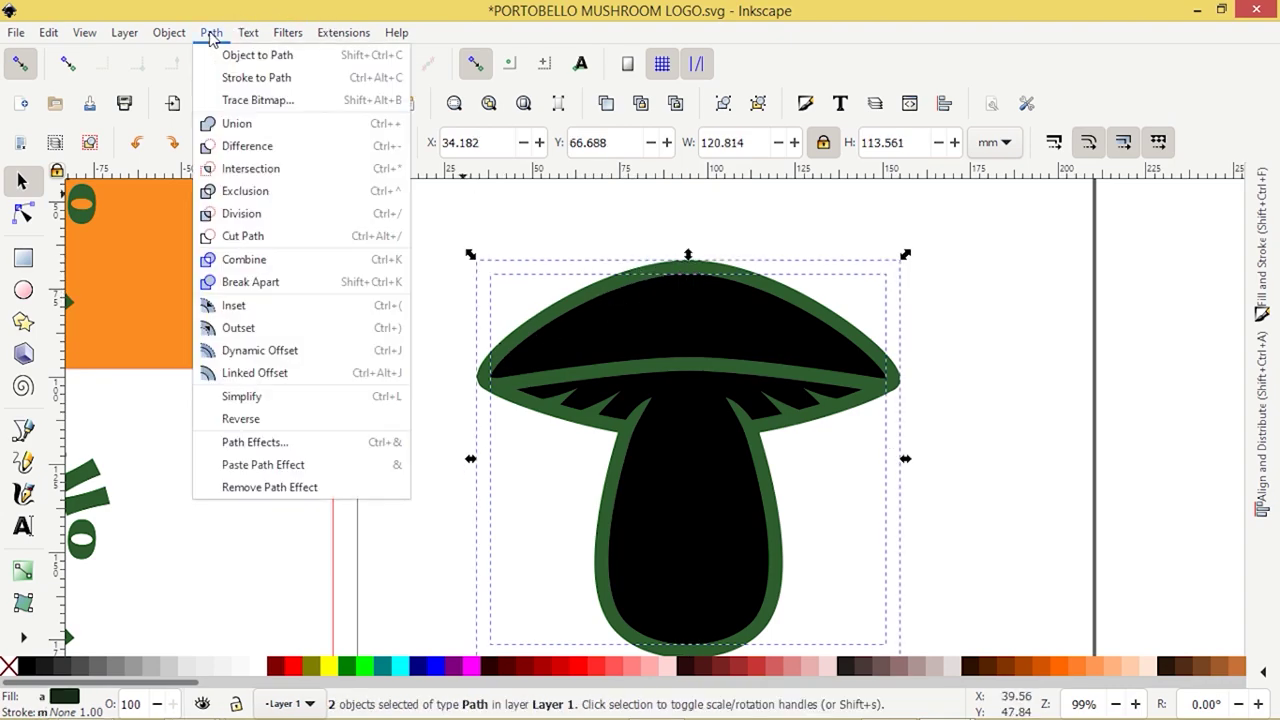
pyautogui.click(240, 152)
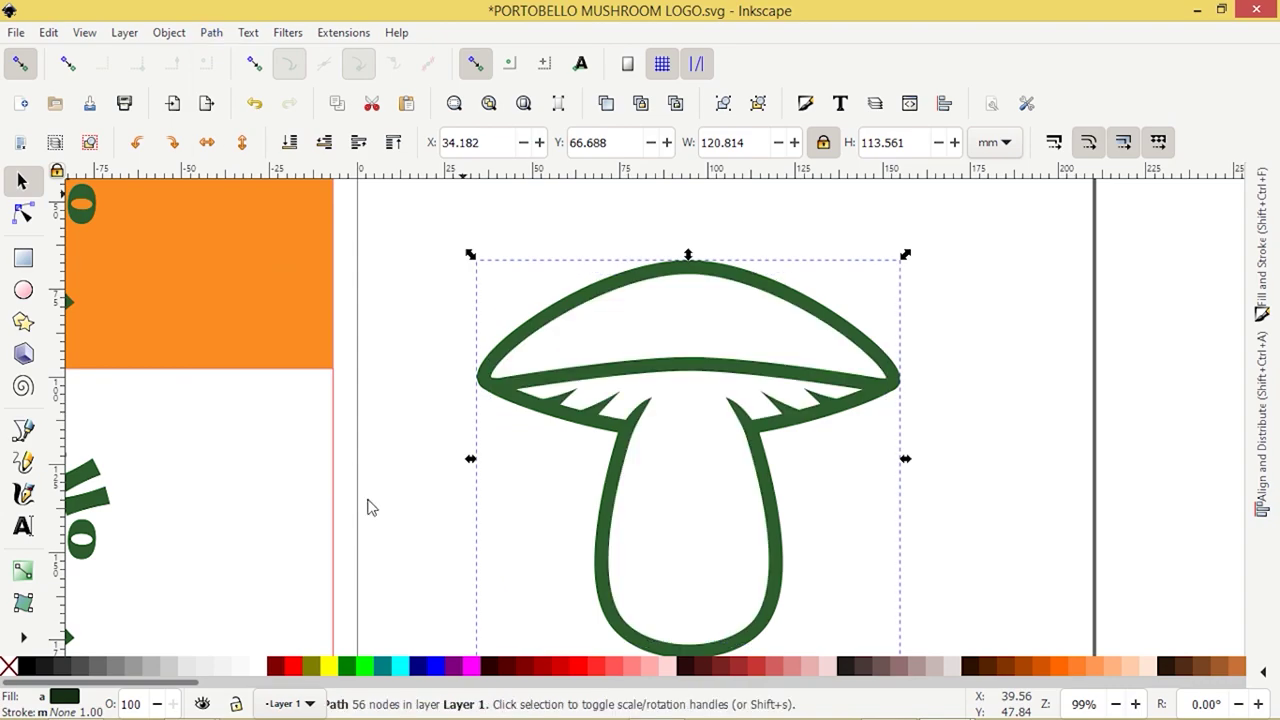
pyautogui.click(367, 440)
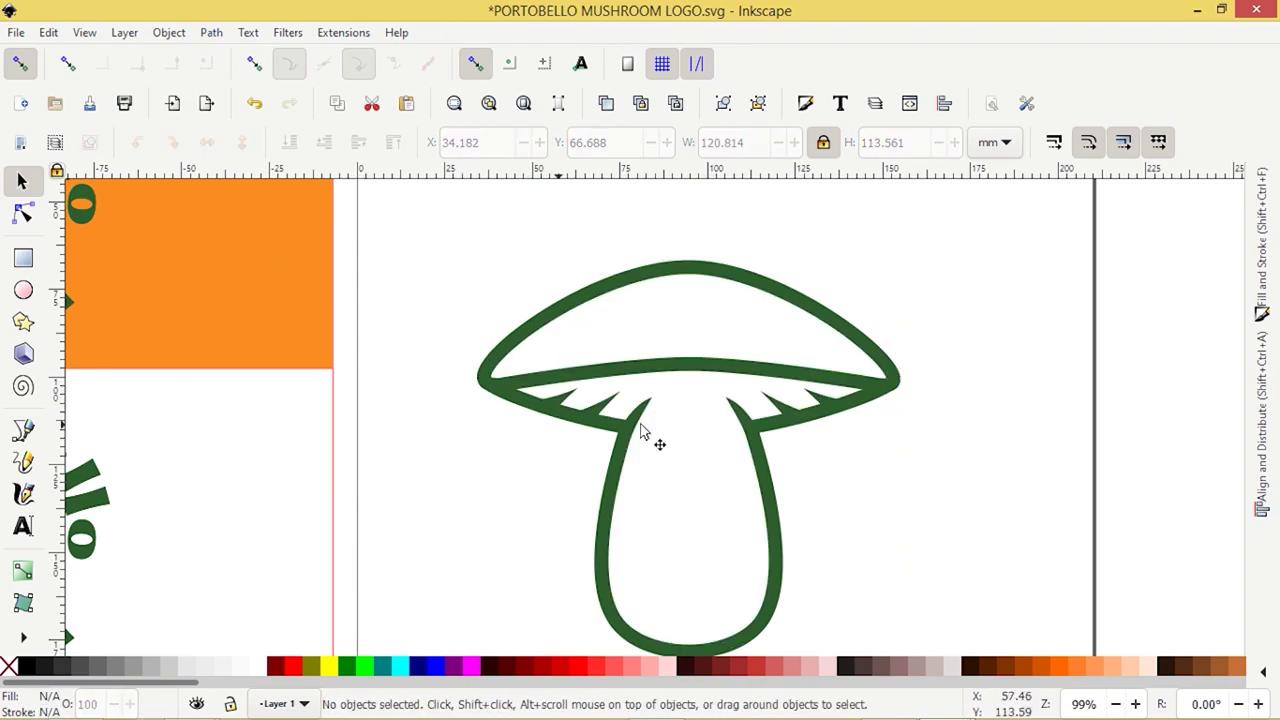
# Step: Try applying Difference to the mushroom outline and all its gill spikes, and undo it
pyautogui.scroll(-1, 431, 281)
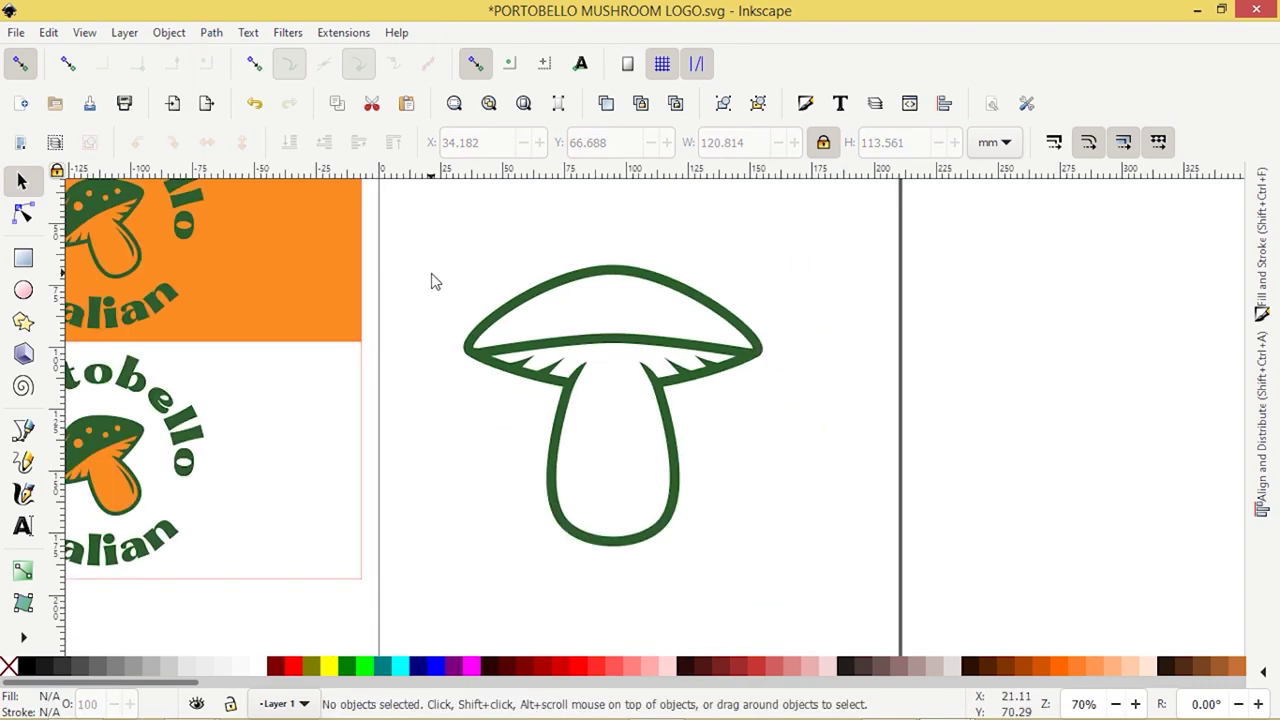
pyautogui.moveTo(393, 221); pyautogui.dragTo(818, 593)
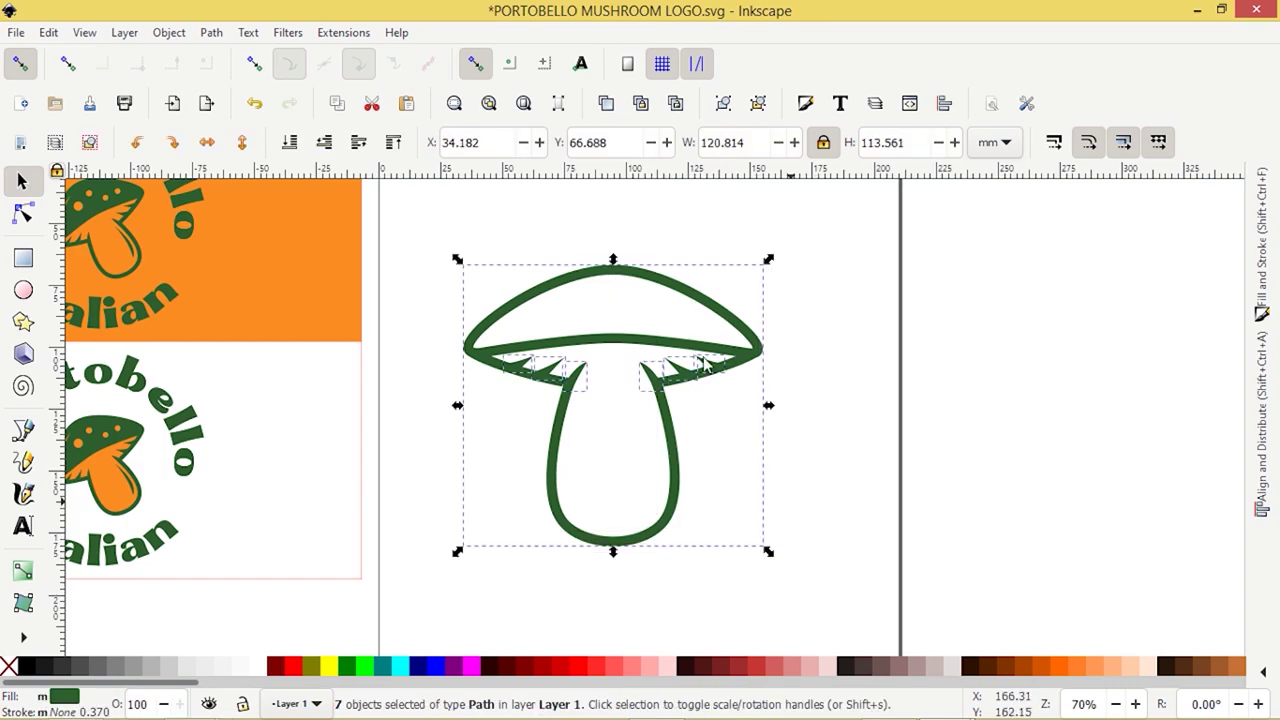
pyautogui.click(211, 32)
pyautogui.click(258, 147)
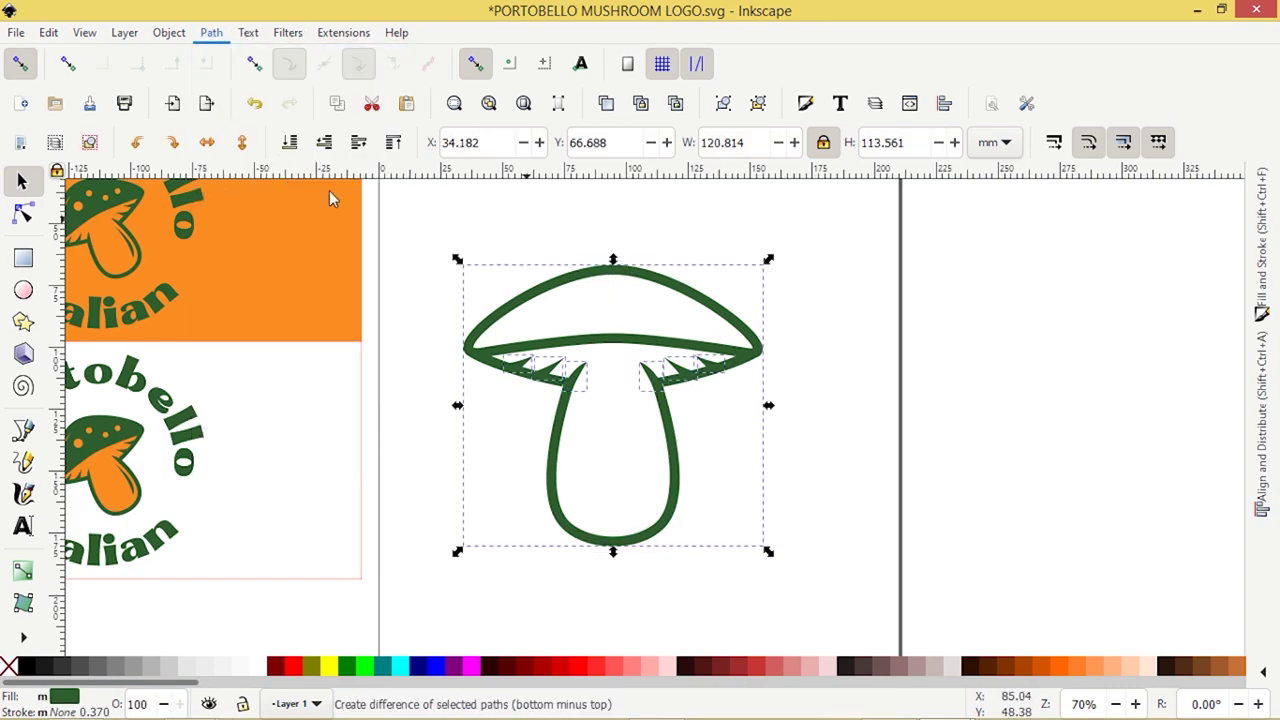
pyautogui.hotkey('ctrl', 'z')
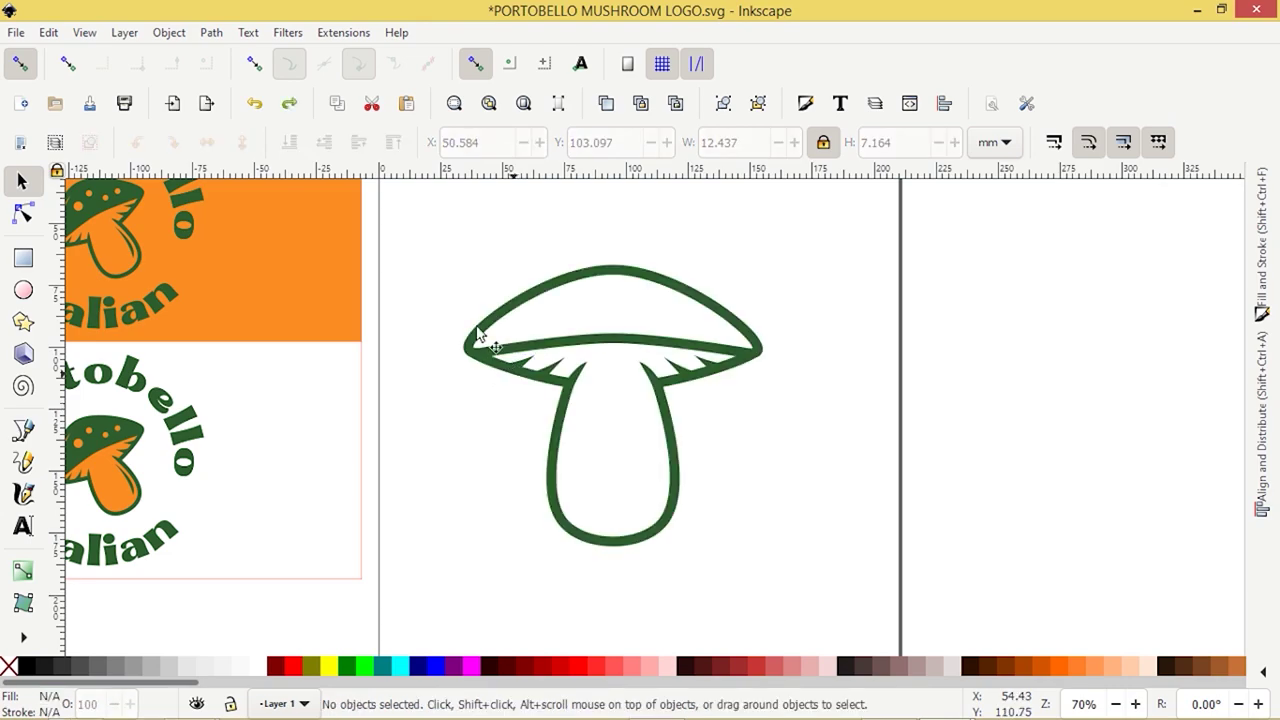
# Step: Unite the mushroom outline and all six gill spikes into a single path
pyautogui.moveTo(400, 221); pyautogui.dragTo(852, 636)
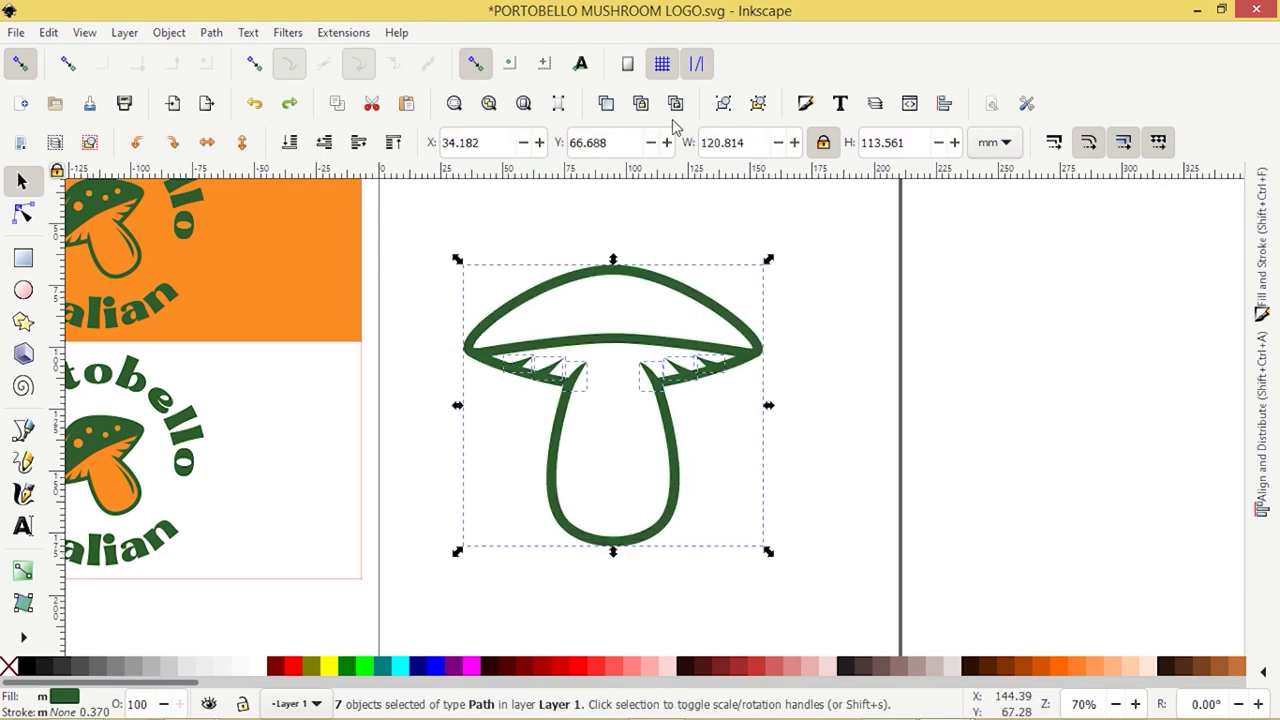
pyautogui.click(758, 104)
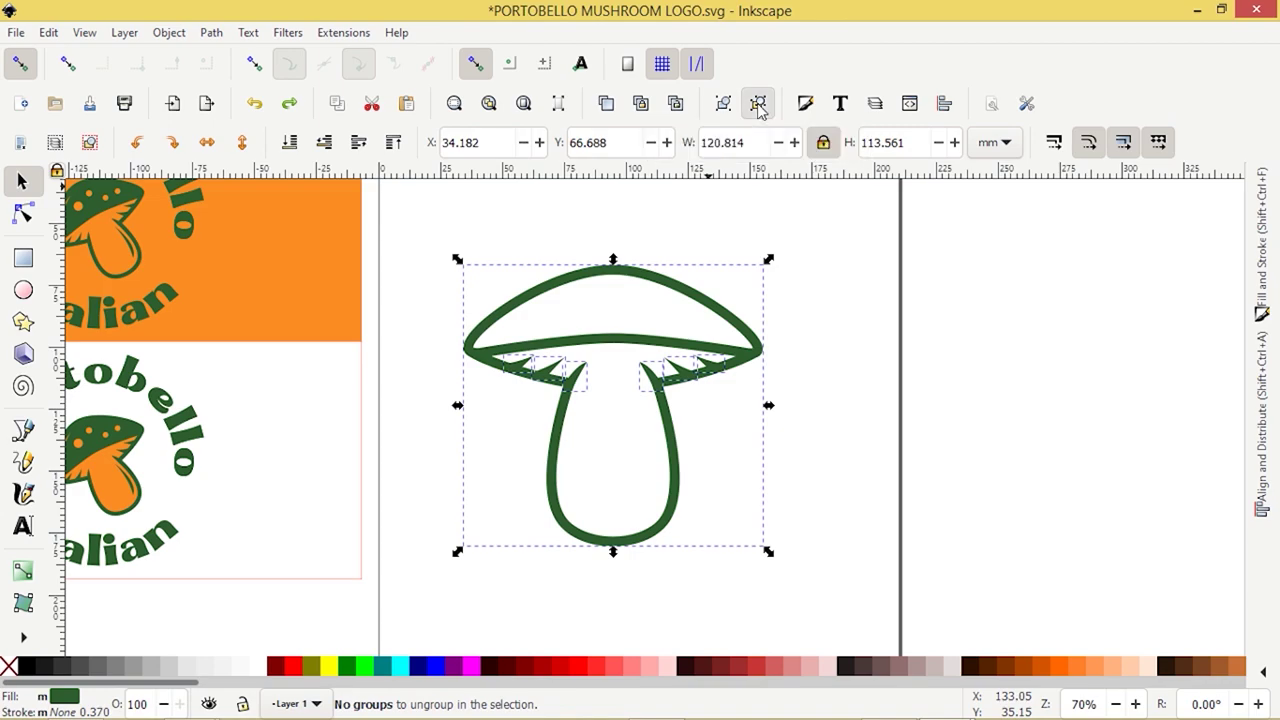
pyautogui.click(211, 32)
pyautogui.click(230, 123)
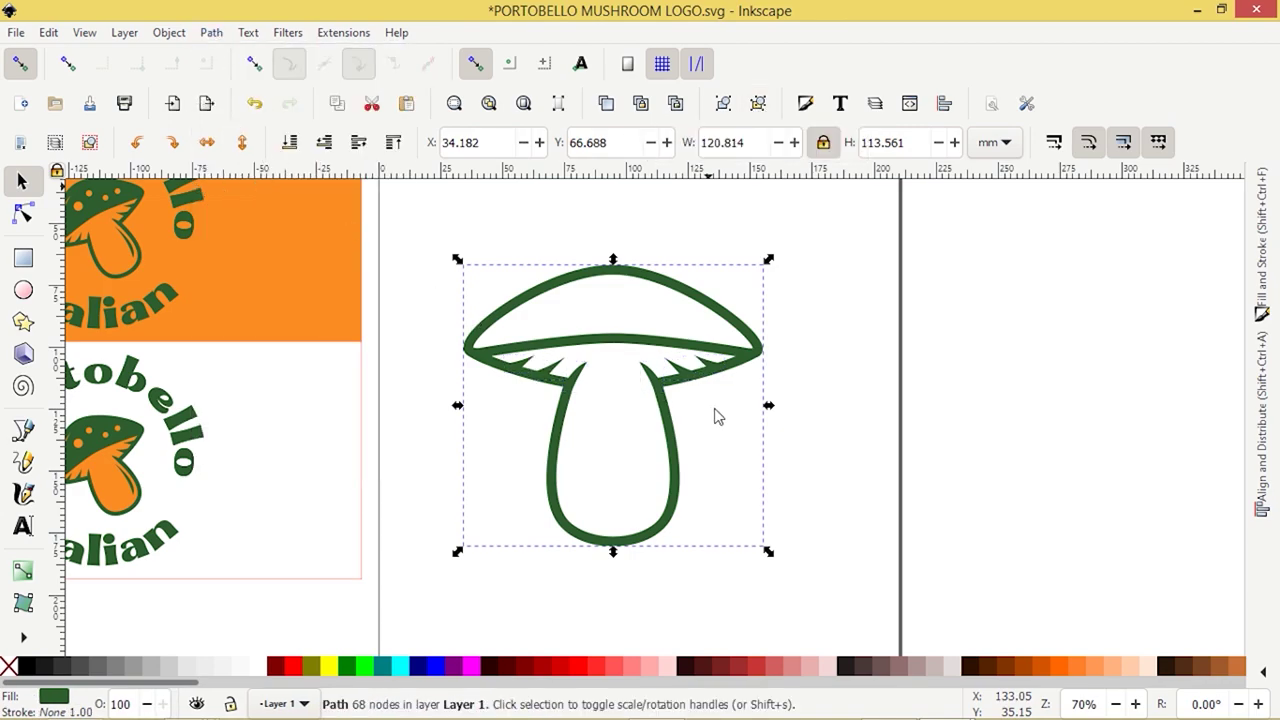
# Step: Break the united mushroom outline apart into its separate subpaths and deselect them
pyautogui.click(209, 33)
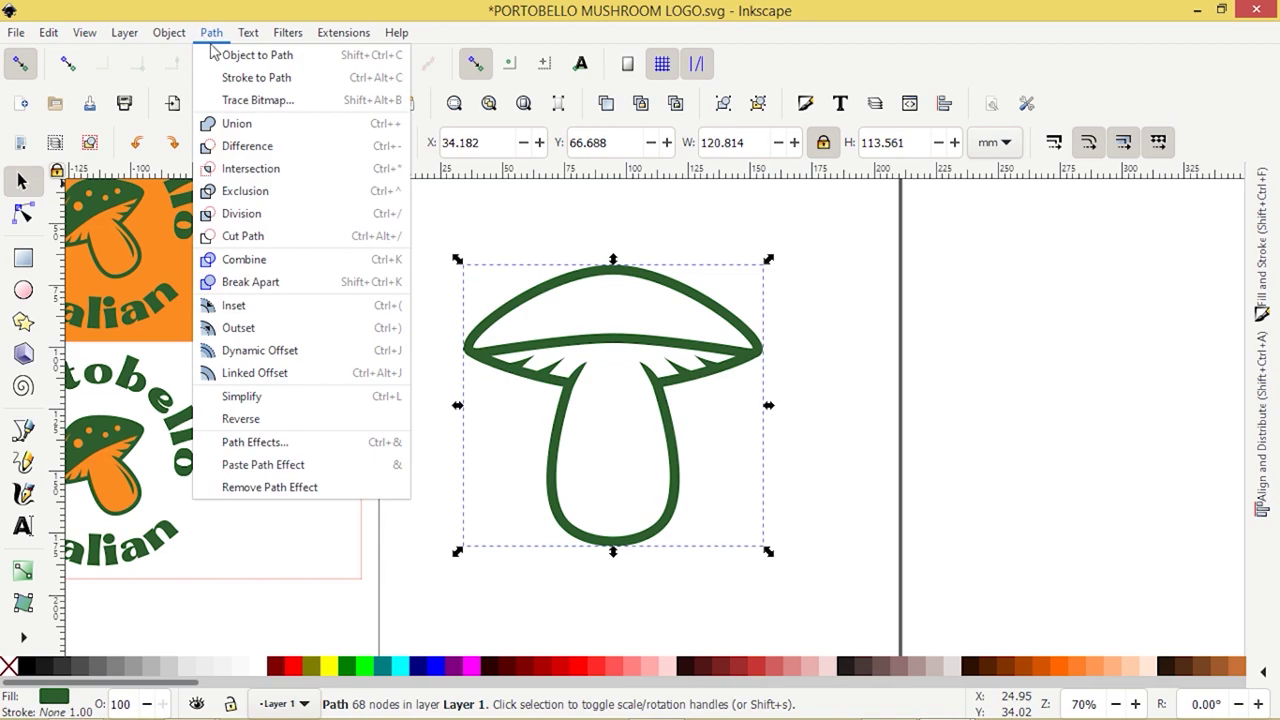
pyautogui.click(251, 282)
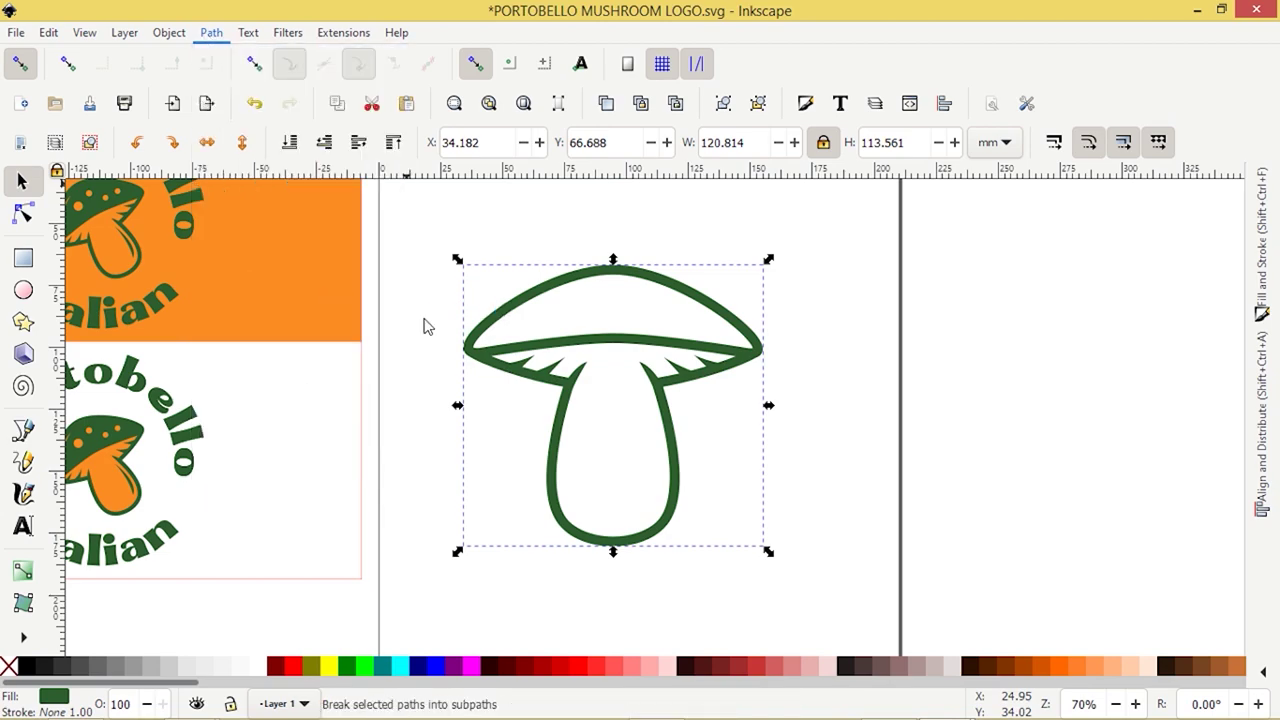
pyautogui.click(421, 315)
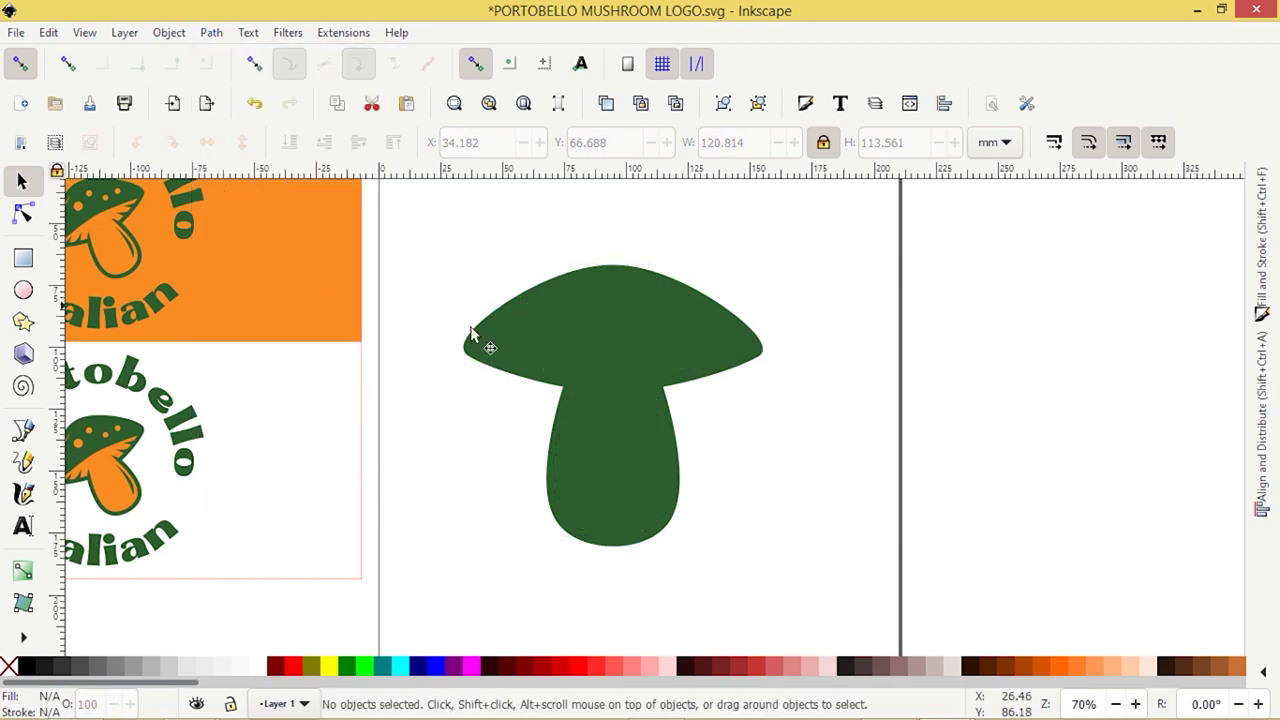
# Step: Fill the inner cap shape and the inner gill-and-stem shape with the orange sampled from the logo background
pyautogui.click(504, 358)
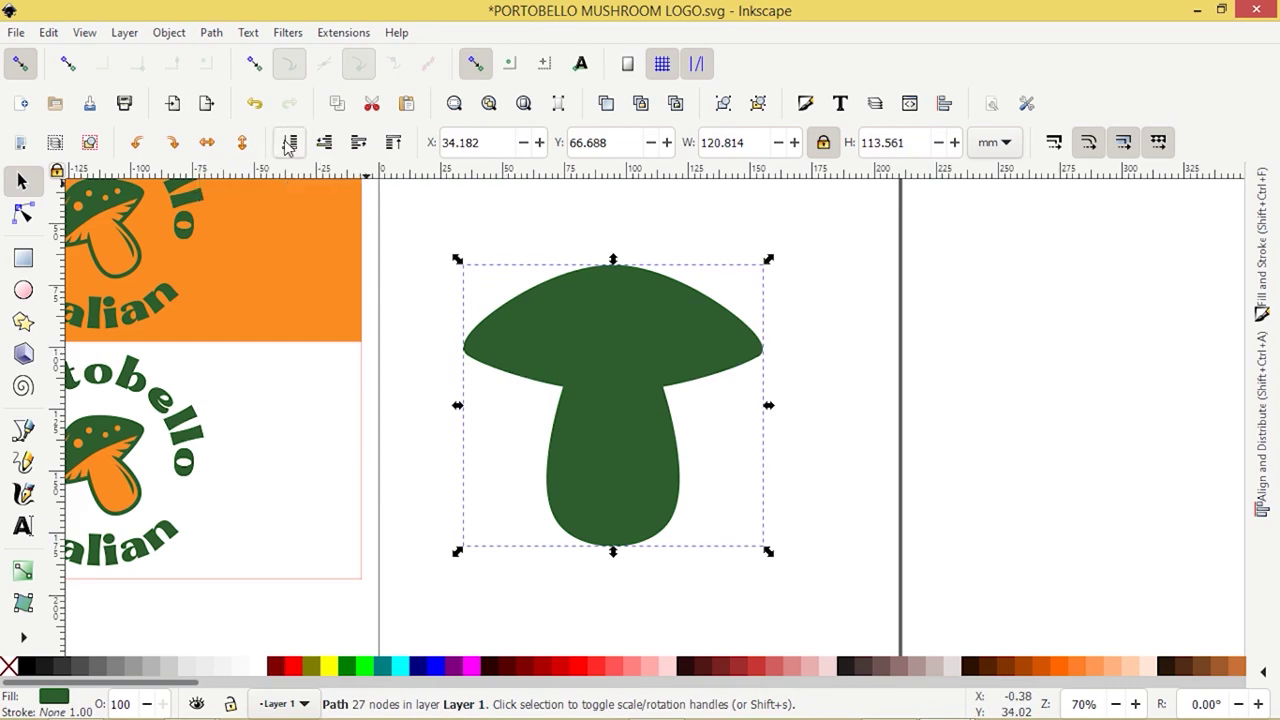
pyautogui.click(489, 276)
pyautogui.click(600, 313)
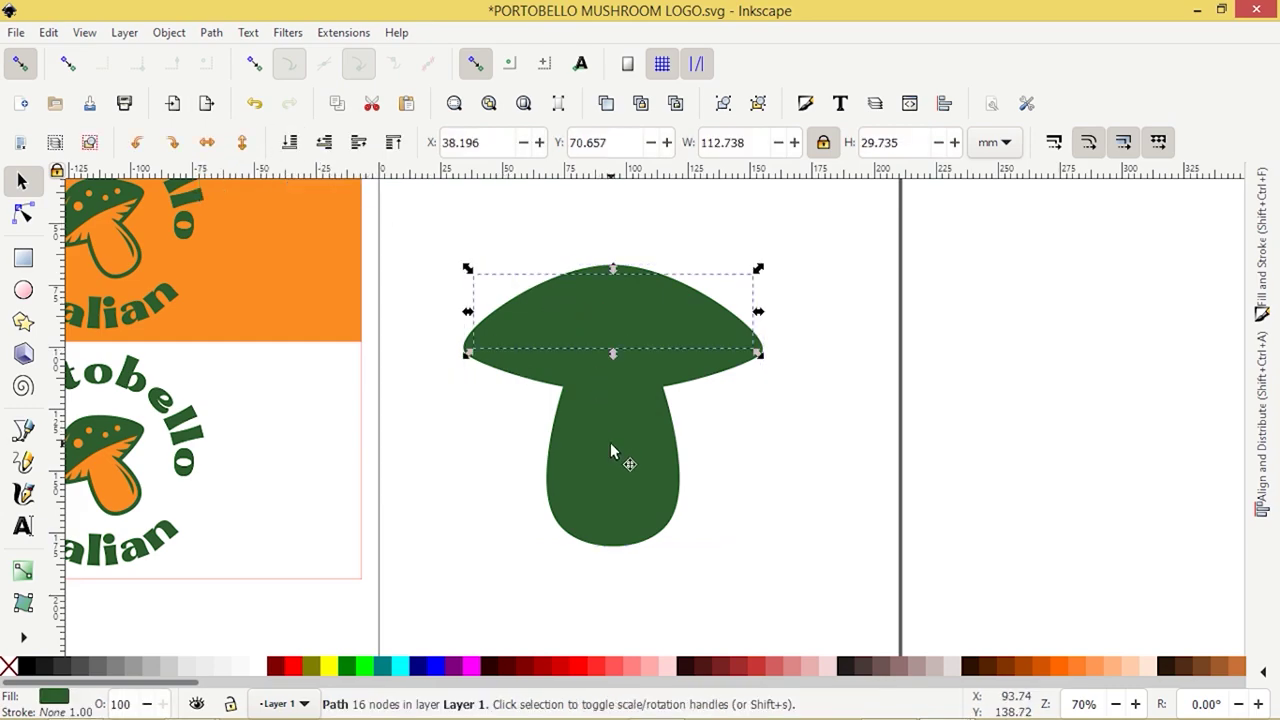
pyautogui.keyDown('shift'); pyautogui.click(611, 451); pyautogui.keyUp('shift')
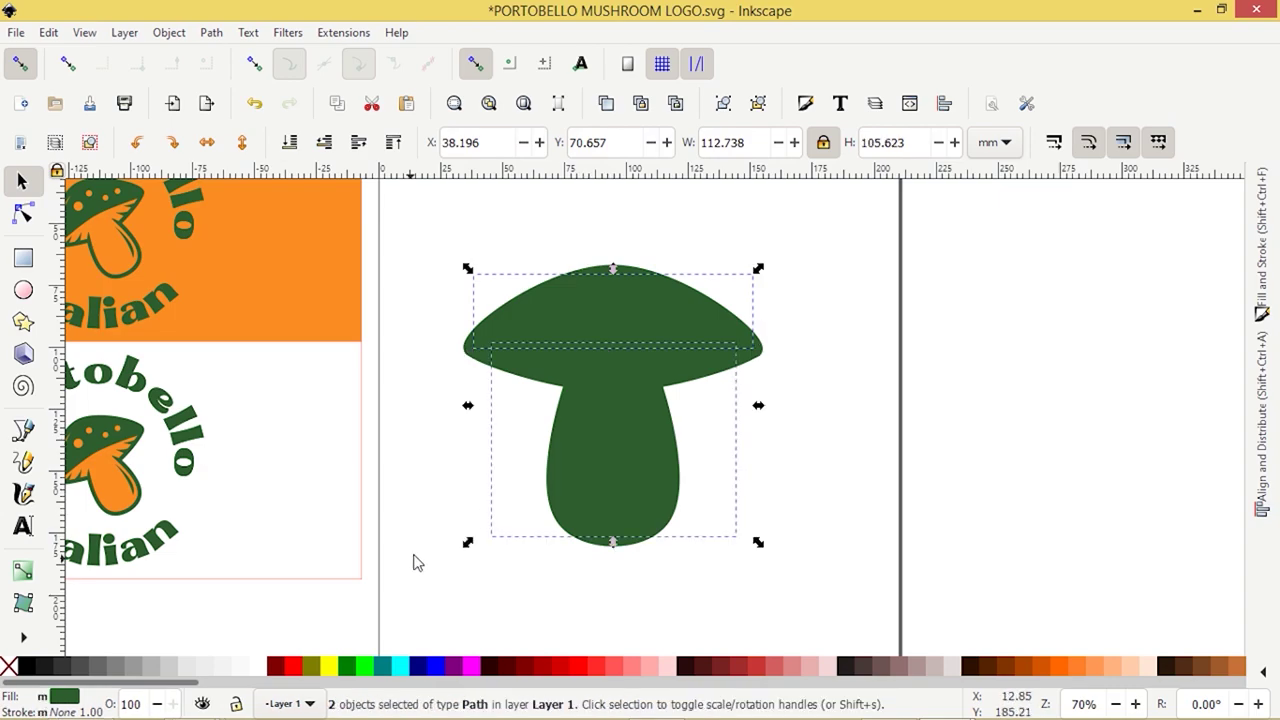
pyautogui.press('d')
pyautogui.moveTo(305, 290); pyautogui.dragTo(363, 449)
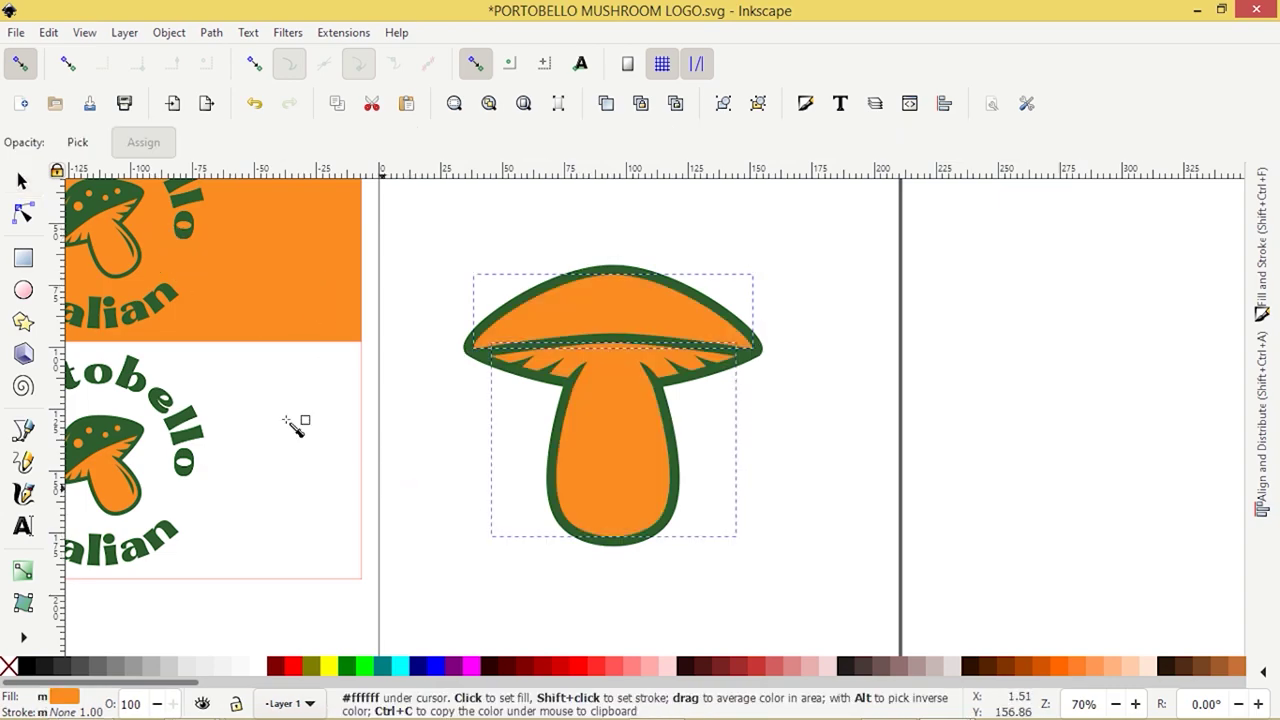
pyautogui.click(22, 180)
pyautogui.scroll(-1, 629, 451)
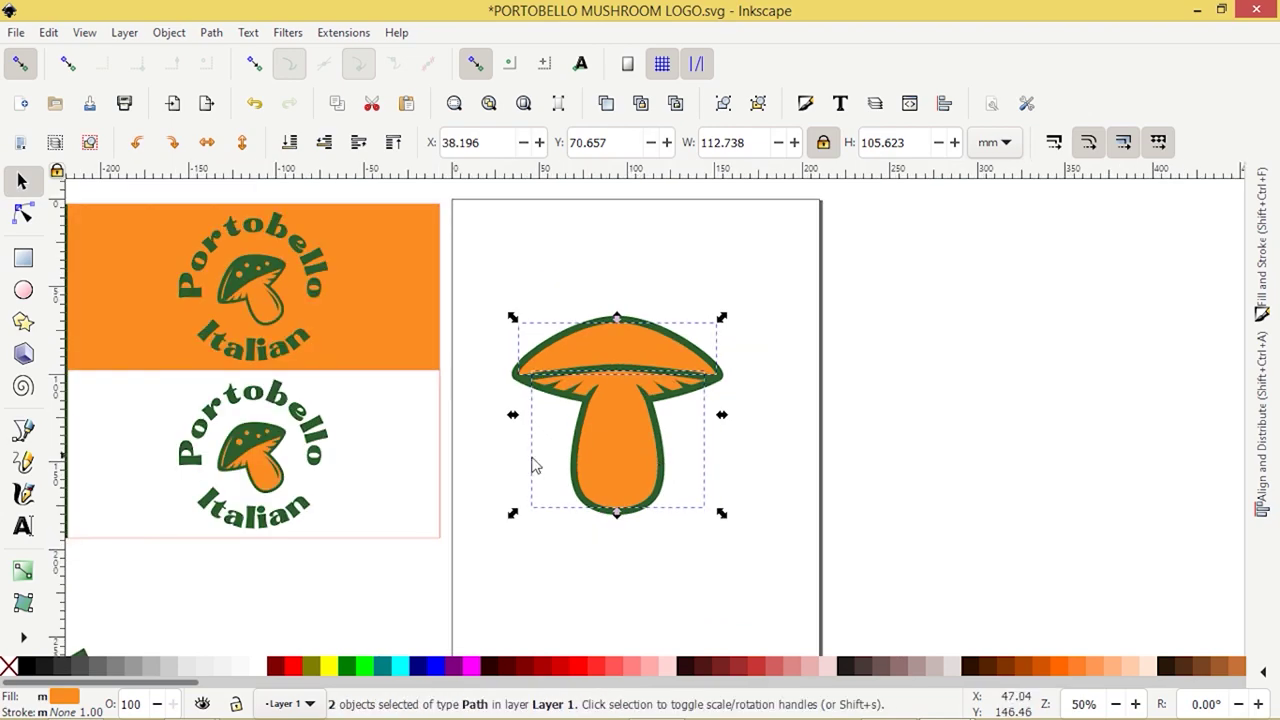
pyautogui.click(488, 459)
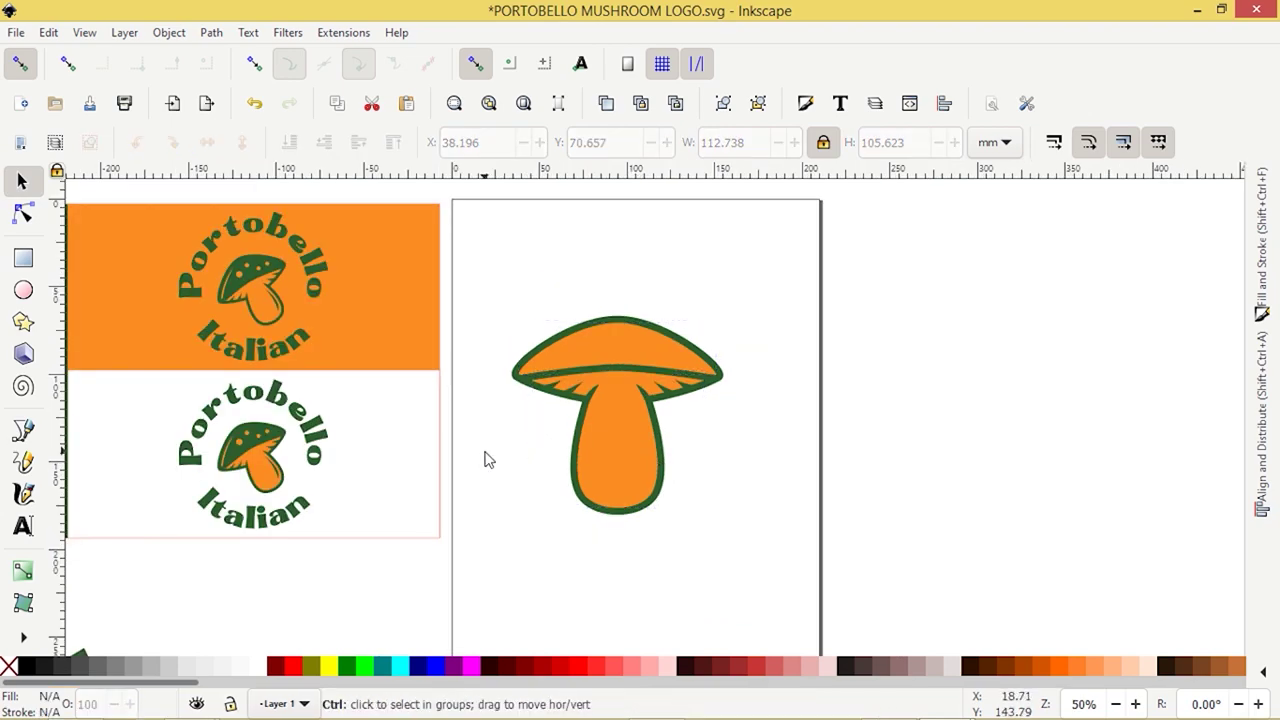
pyautogui.scroll(1, 488, 459)
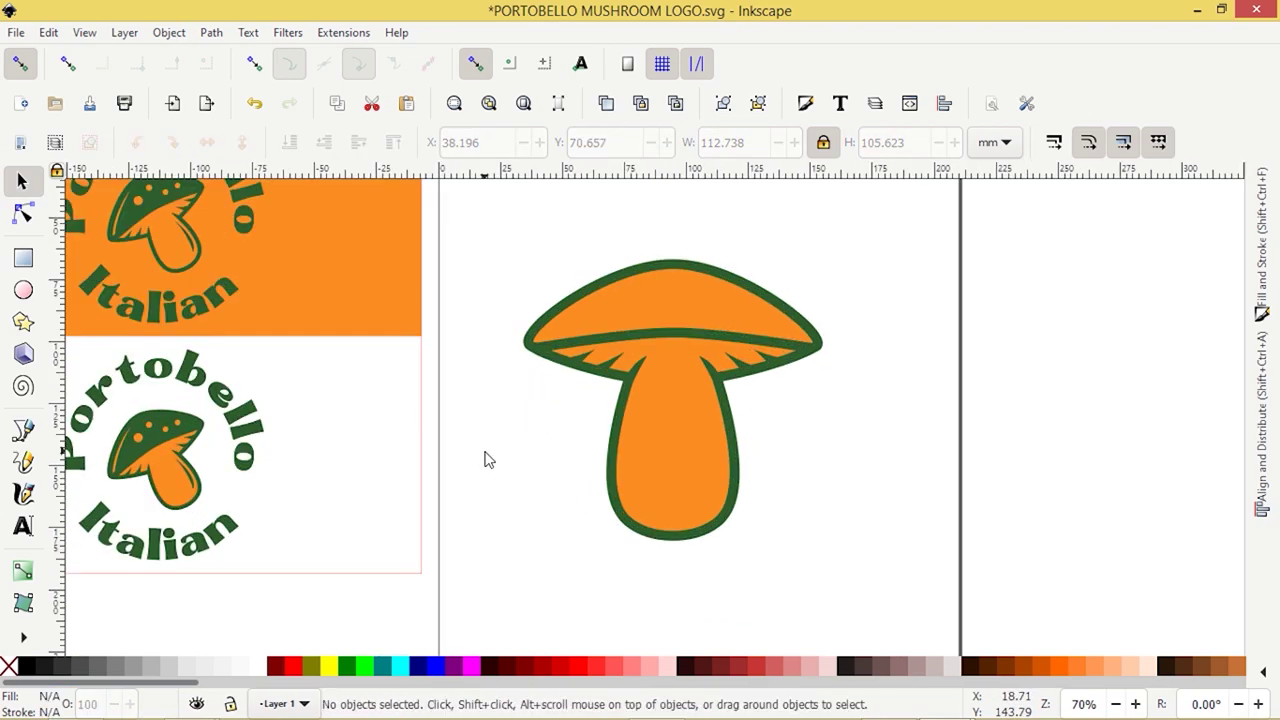
pyautogui.click(23, 290)
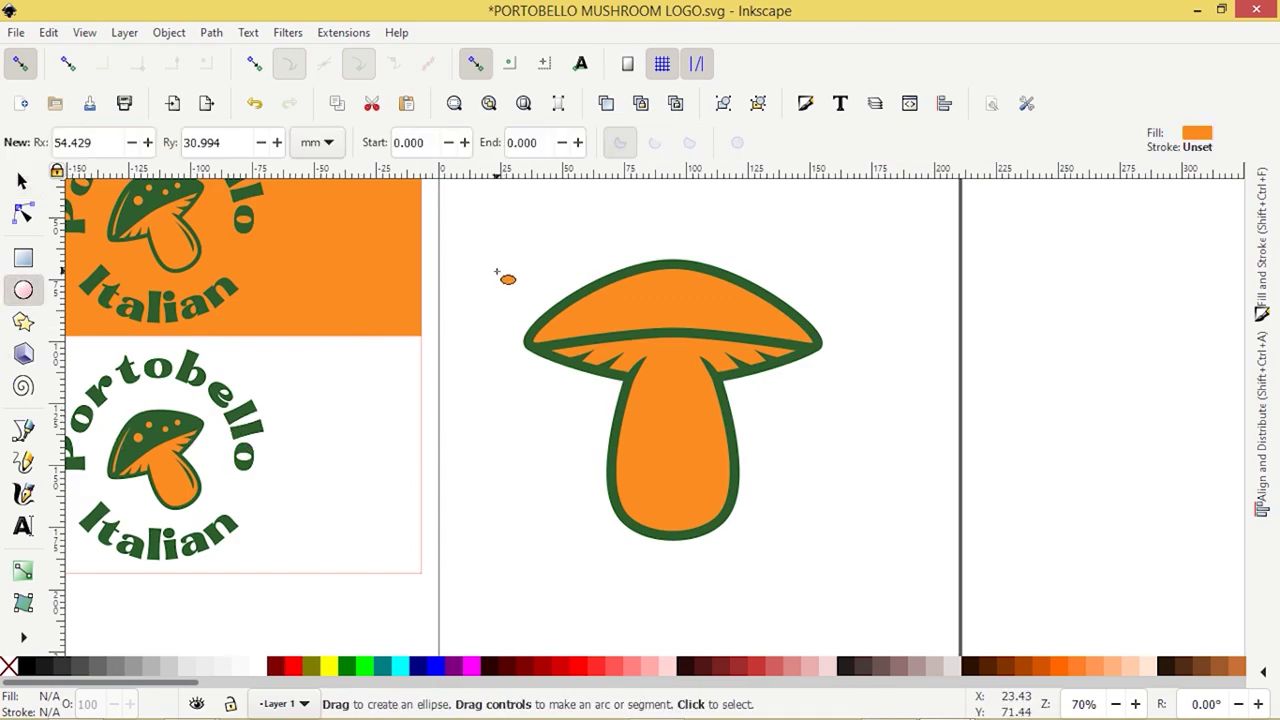
pyautogui.click(22, 180)
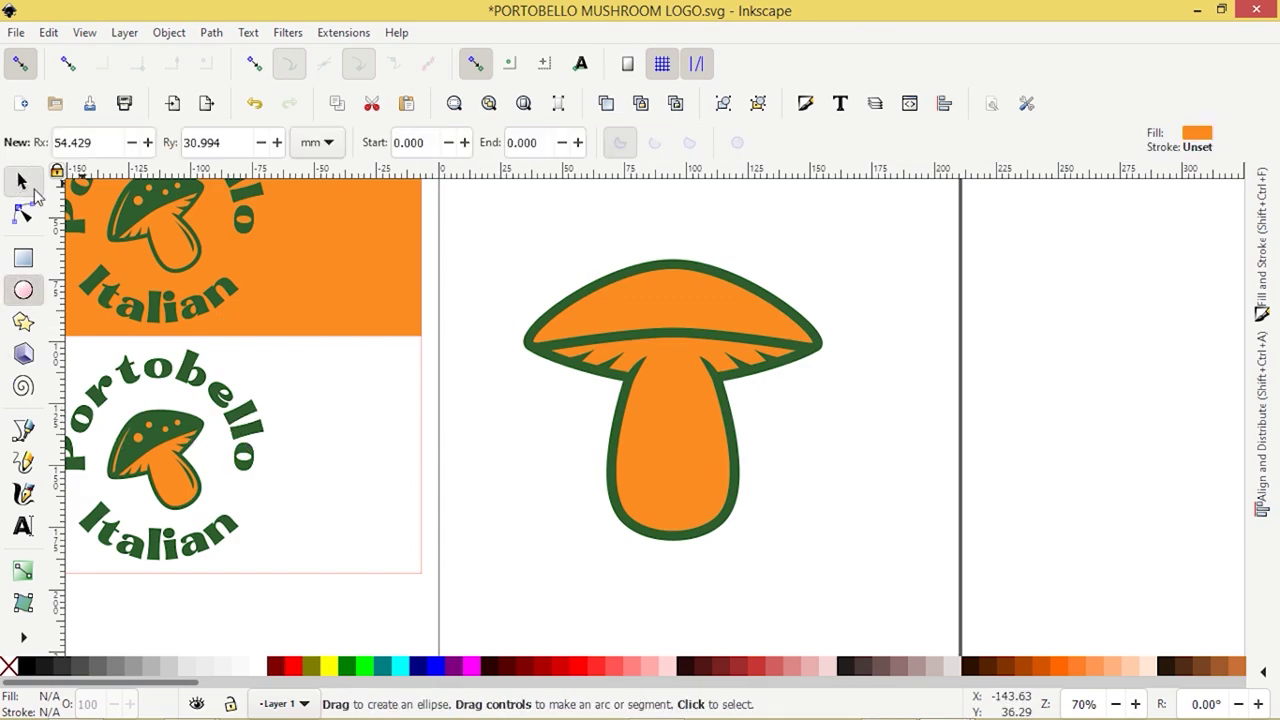
# Step: Fill the inner cap shape with the dark green sampled from the Portobello lettering
pyautogui.click(603, 313)
pyautogui.press('d')
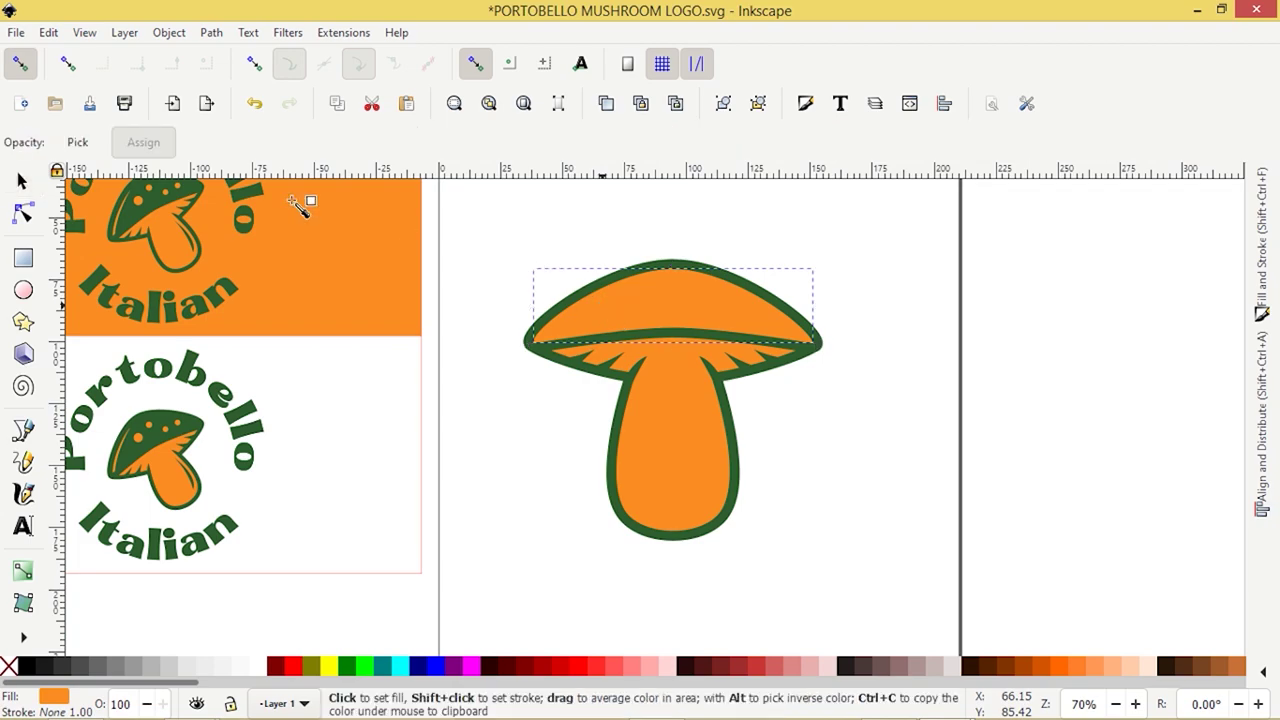
pyautogui.click(250, 204)
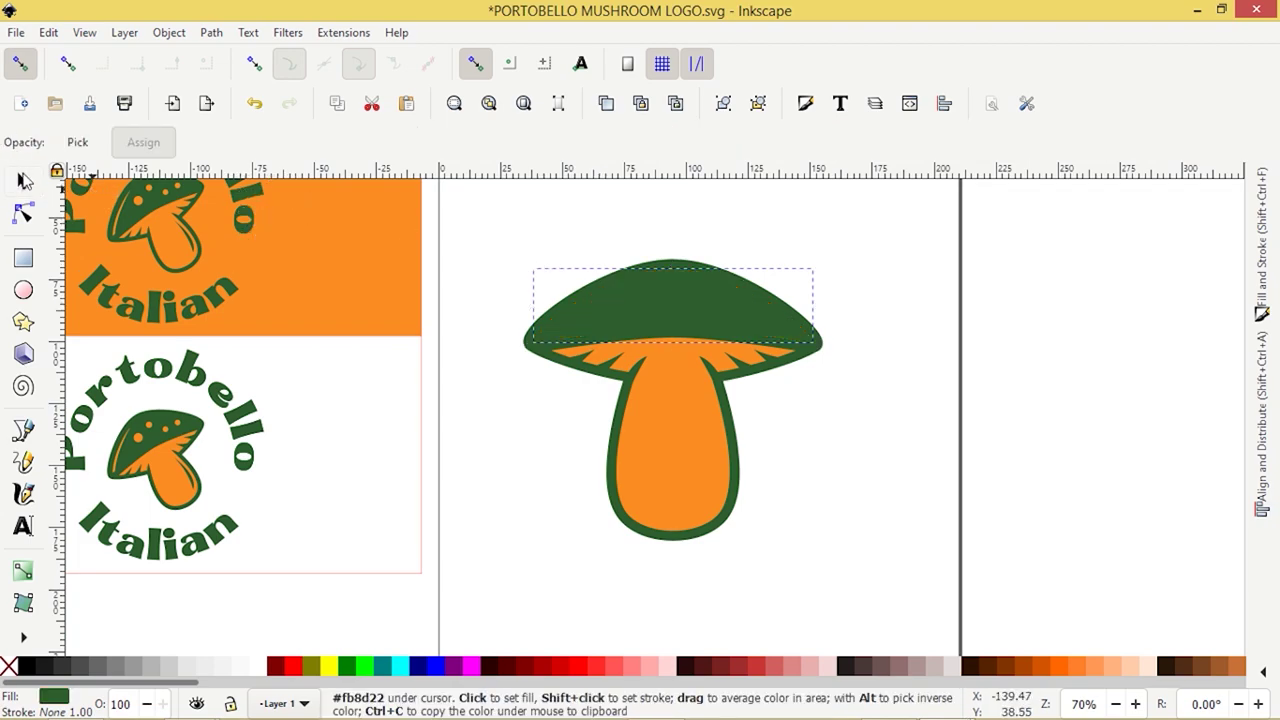
pyautogui.click(22, 180)
pyautogui.click(370, 385)
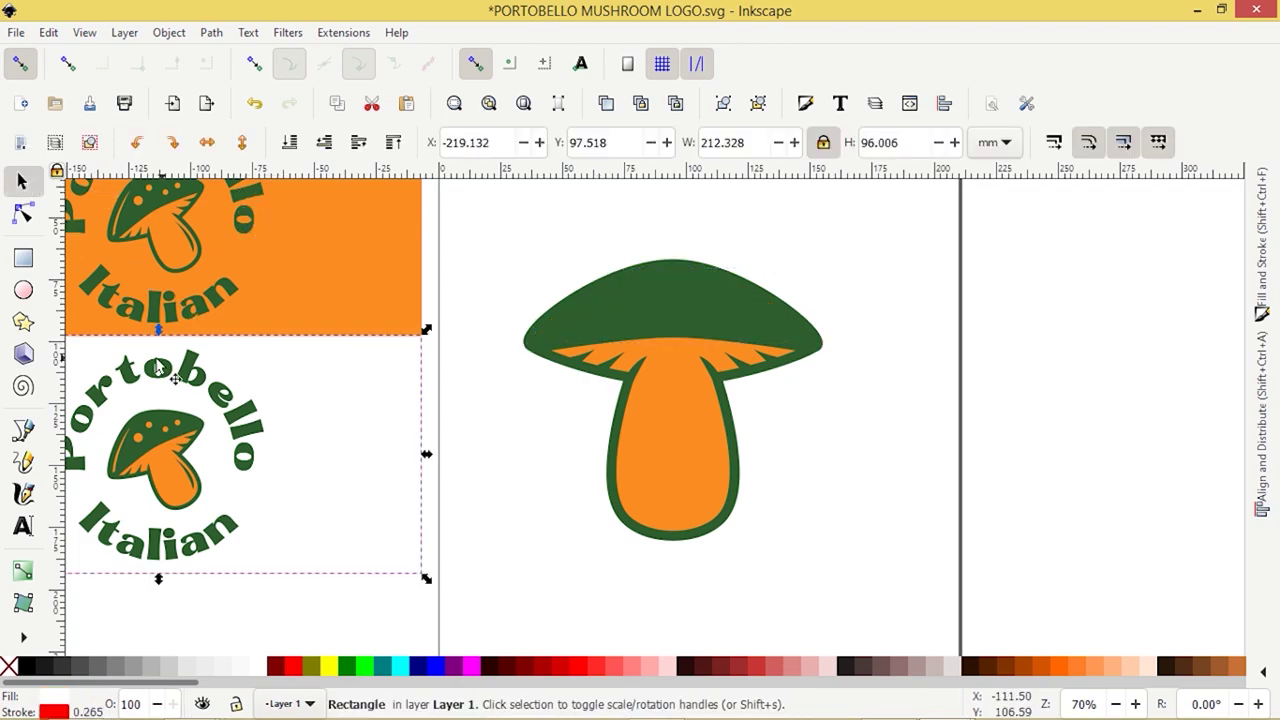
# Step: Draw a circle about 12 mm across beside the mushroom and fill it with the orange sampled from the logo background
pyautogui.click(23, 290)
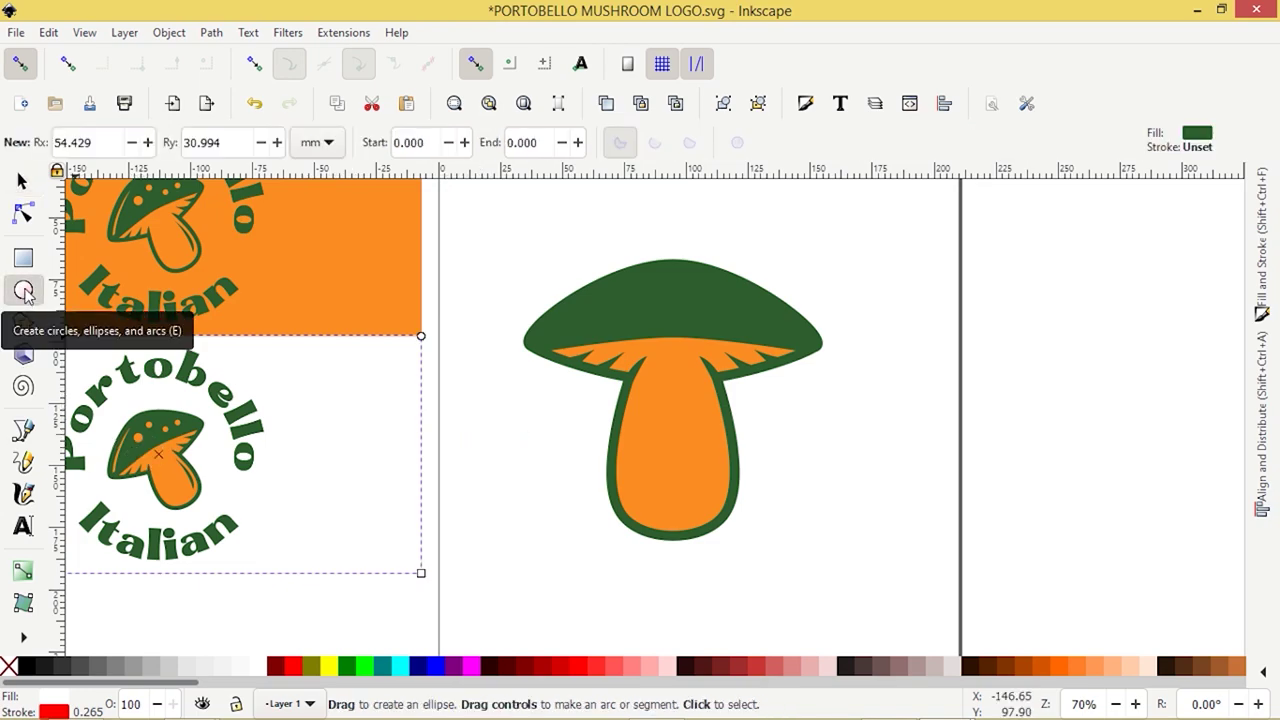
pyautogui.moveTo(387, 343)
pyautogui.mouseDown()
pyautogui.moveTo(417, 371)
pyautogui.moveTo(394, 366)
pyautogui.mouseUp()
pyautogui.moveTo(386, 362); pyautogui.dragTo(543, 430)
pyautogui.press('d')
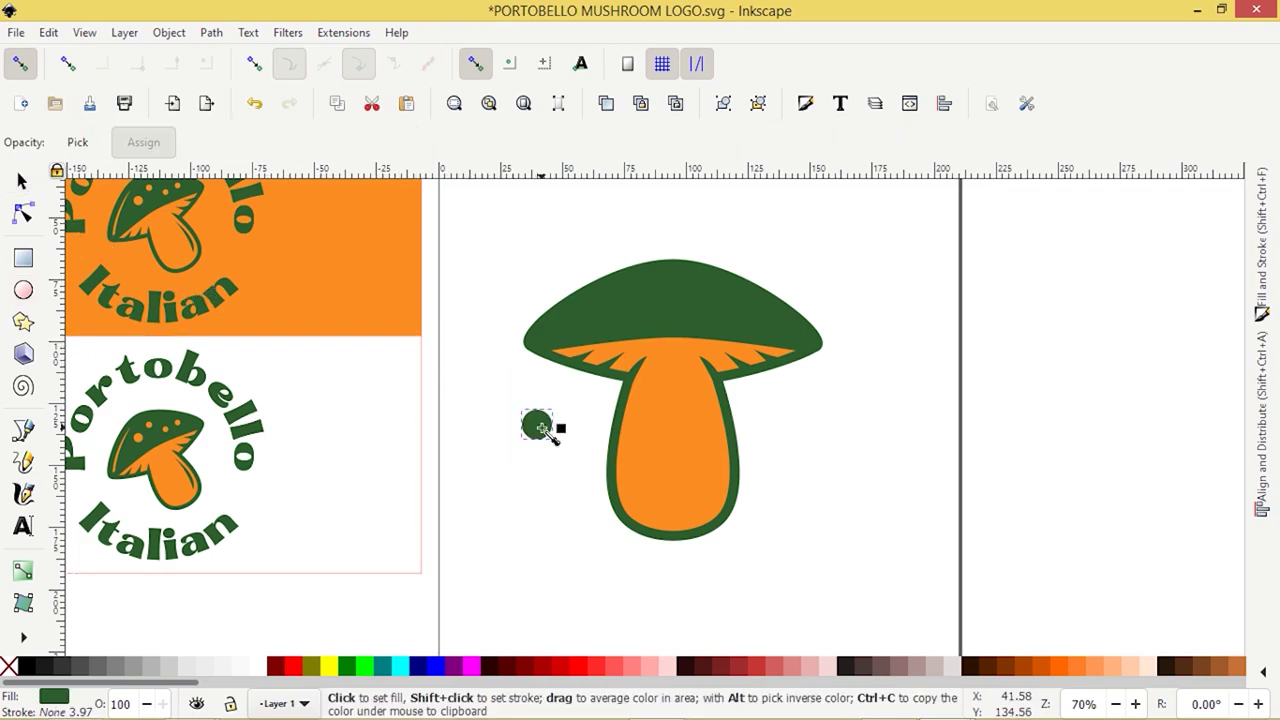
pyautogui.click(358, 264)
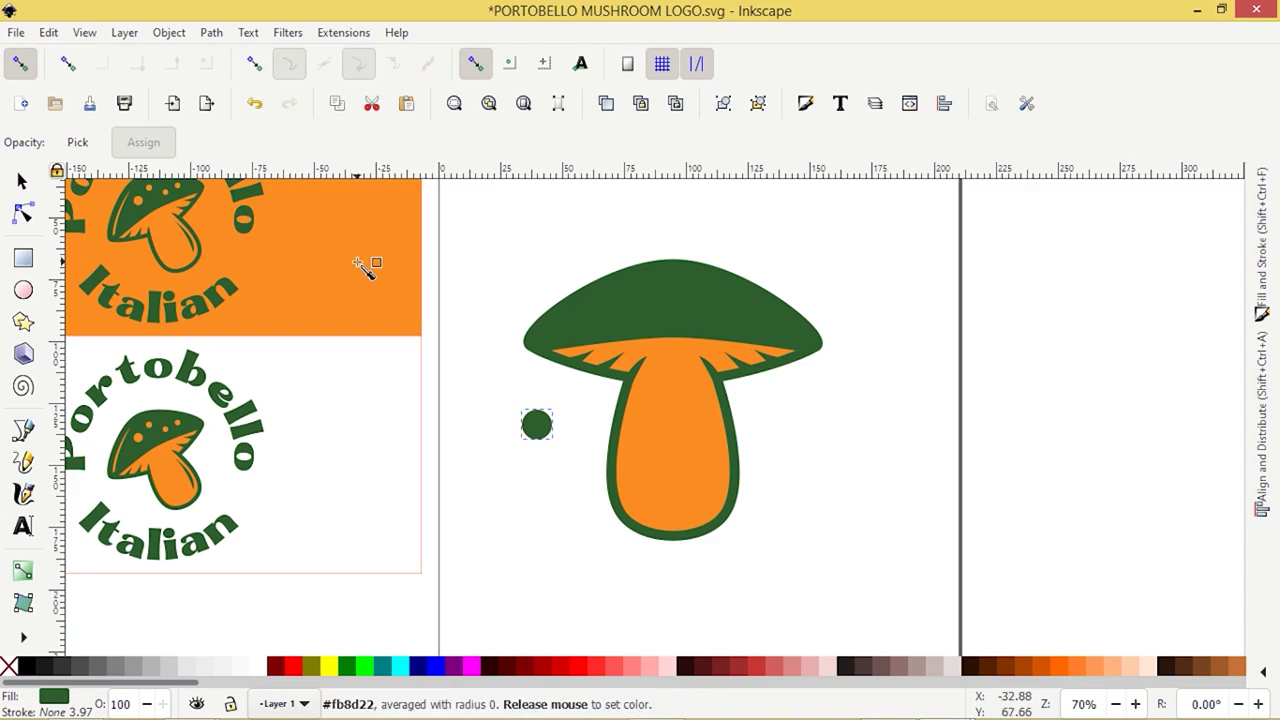
pyautogui.click(22, 183)
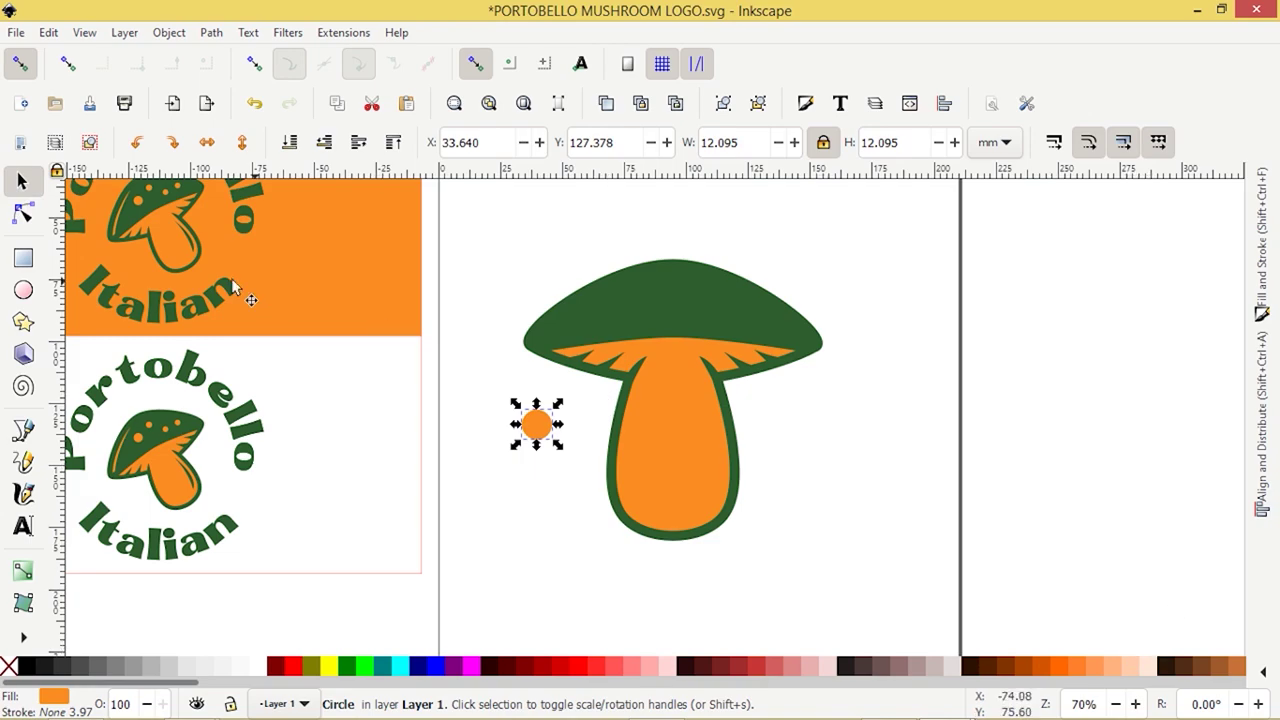
# Step: Move the orange circle onto the cap and duplicate it to scatter four spots of different sizes across it
pyautogui.moveTo(552, 422); pyautogui.dragTo(708, 318)
pyautogui.hotkey('ctrl', 'd')
pyautogui.click(518, 272)
# Step: Raise the inner cap shape above the orange spots and fill it with blue
pyautogui.click(607, 321)
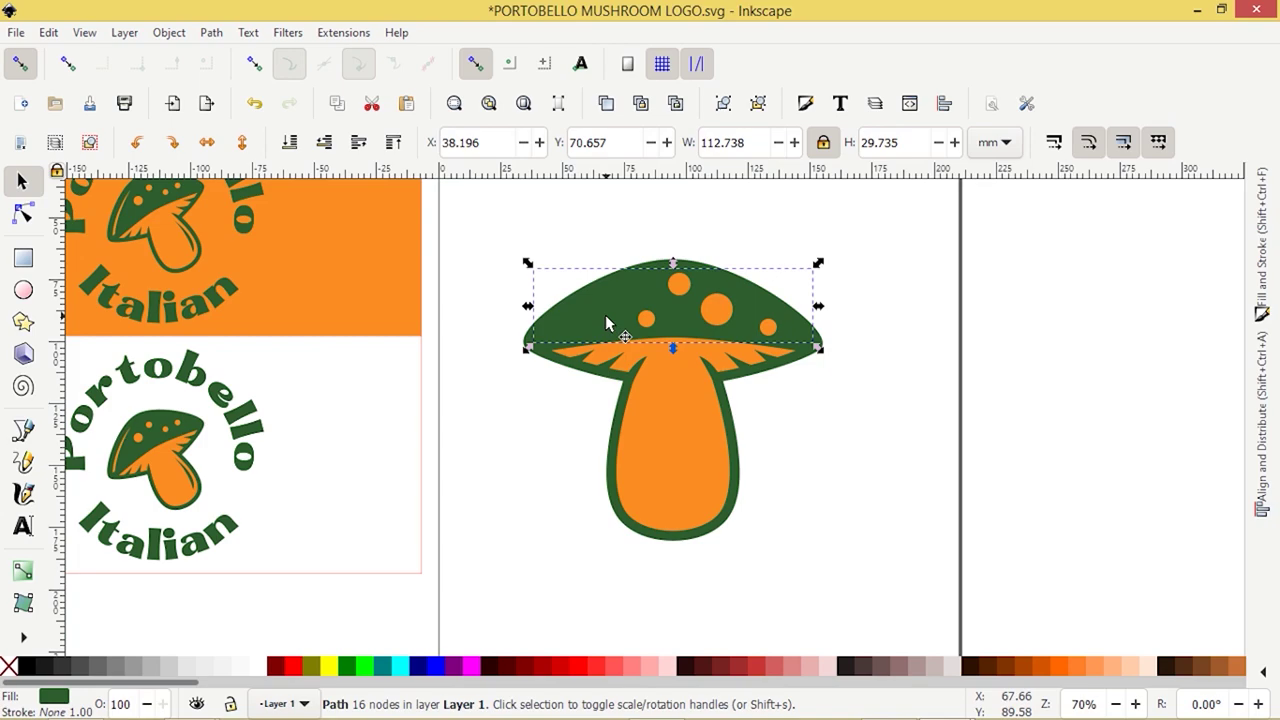
pyautogui.press('ctrl')
pyautogui.press('Home')
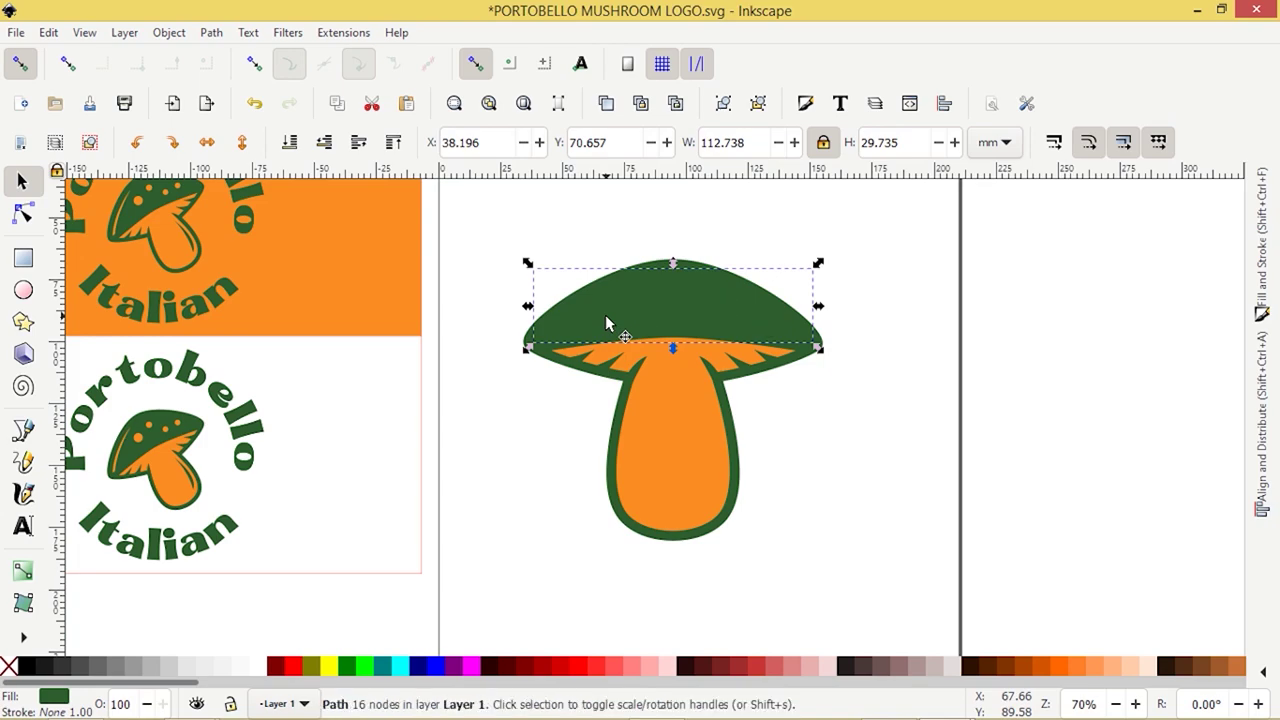
pyautogui.click(435, 667)
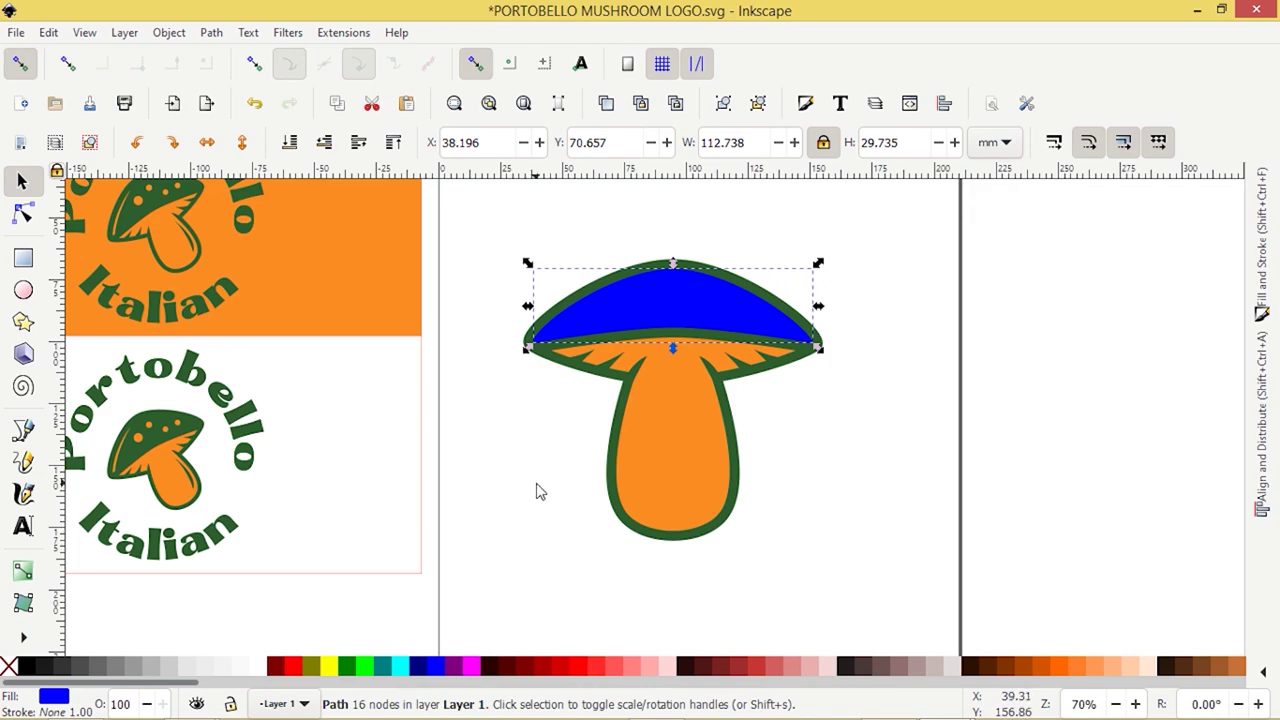
# Step: Enlarge a magenta duplicate of the inner cap shape to about 166 mm wide and offset it to expose a blue crescent along the cap's left edge
pyautogui.press('ctrl')
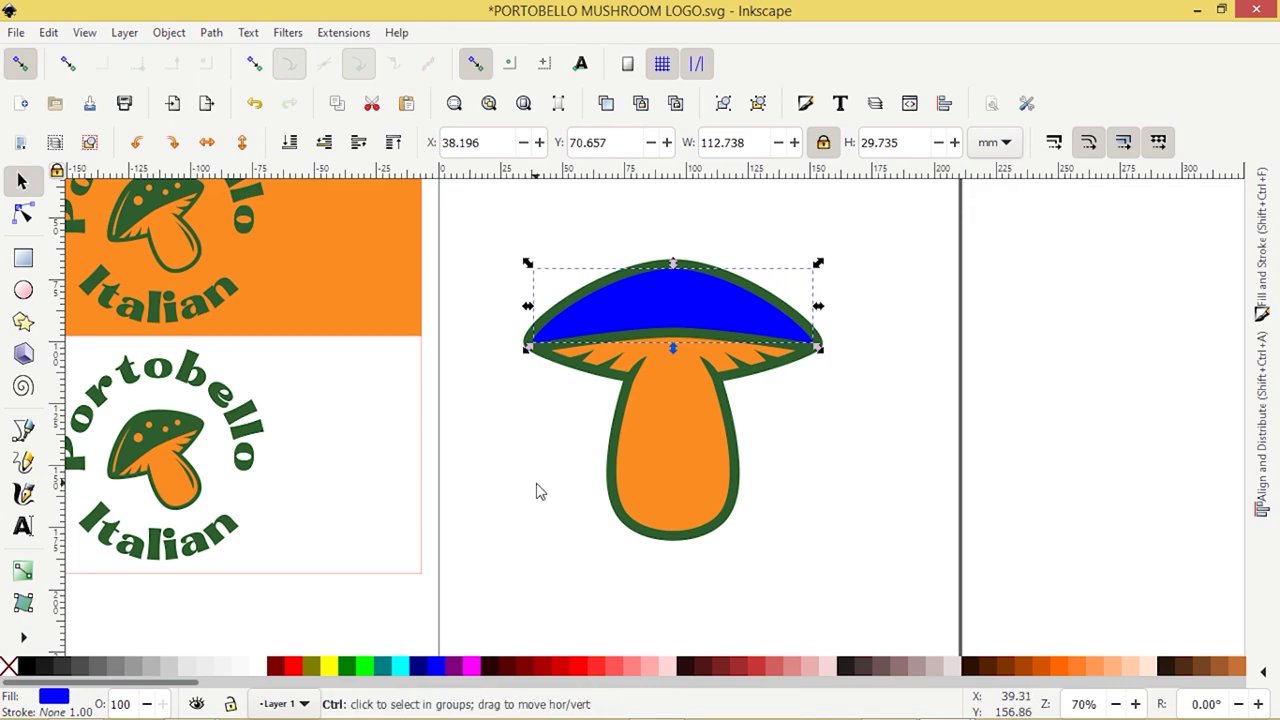
pyautogui.click(474, 667)
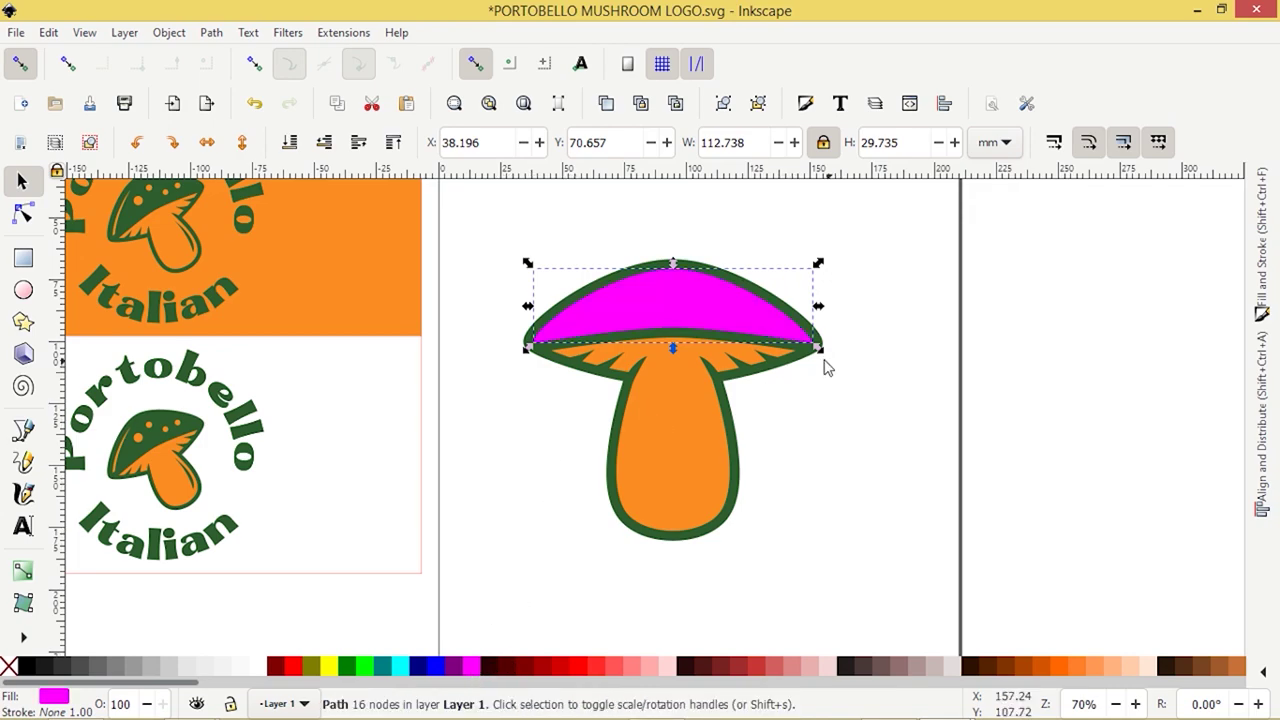
pyautogui.moveTo(818, 350); pyautogui.dragTo(884, 392)
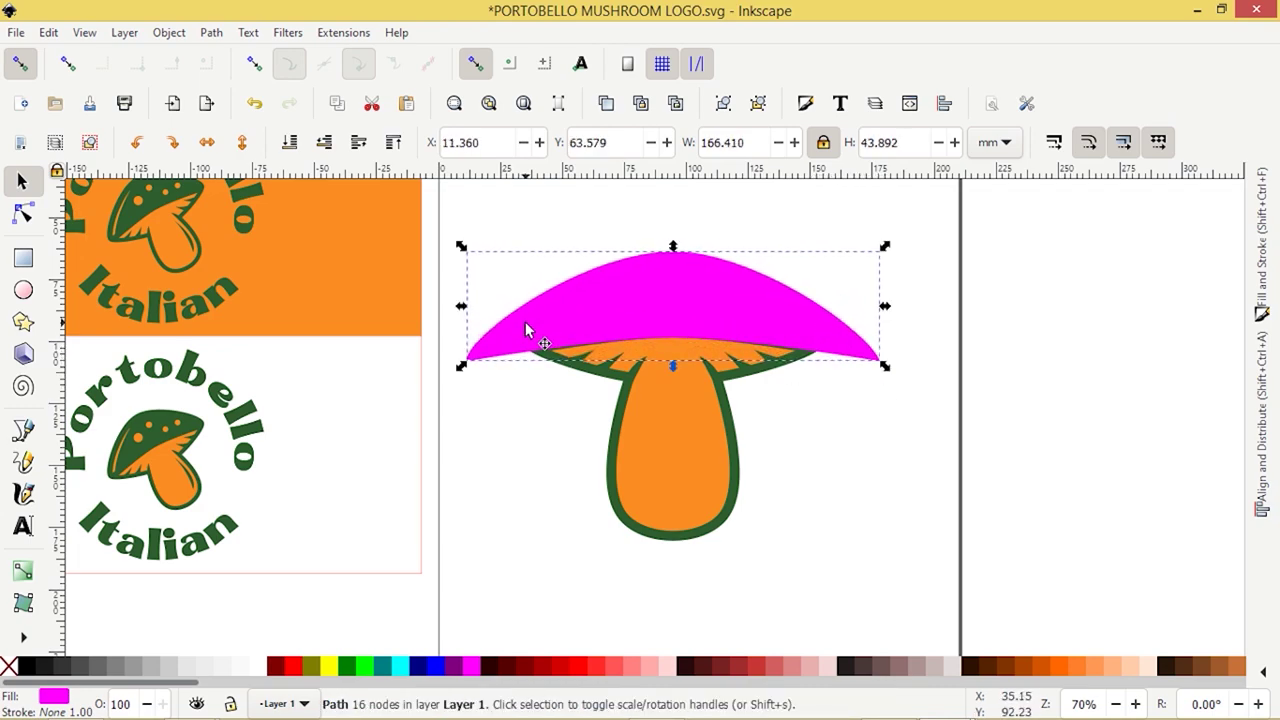
pyautogui.moveTo(522, 326); pyautogui.dragTo(606, 320)
pyautogui.scroll(2, 604, 320)
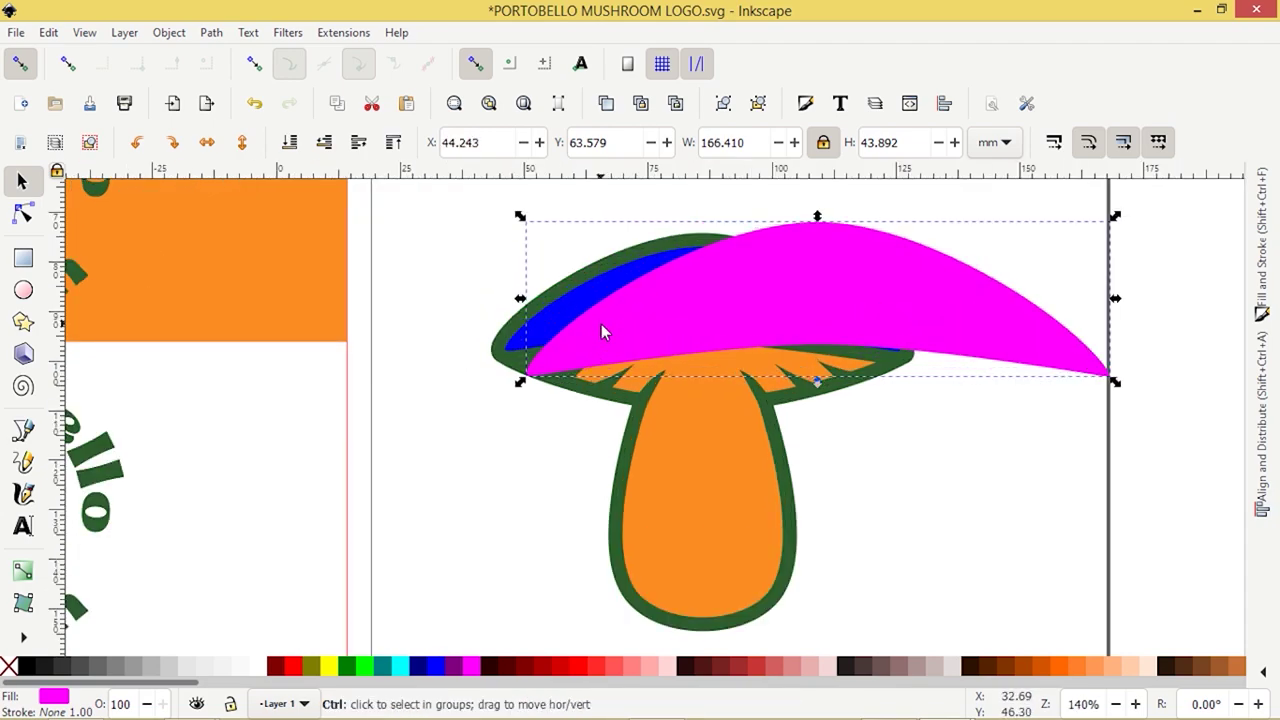
pyautogui.moveTo(578, 339); pyautogui.dragTo(568, 341)
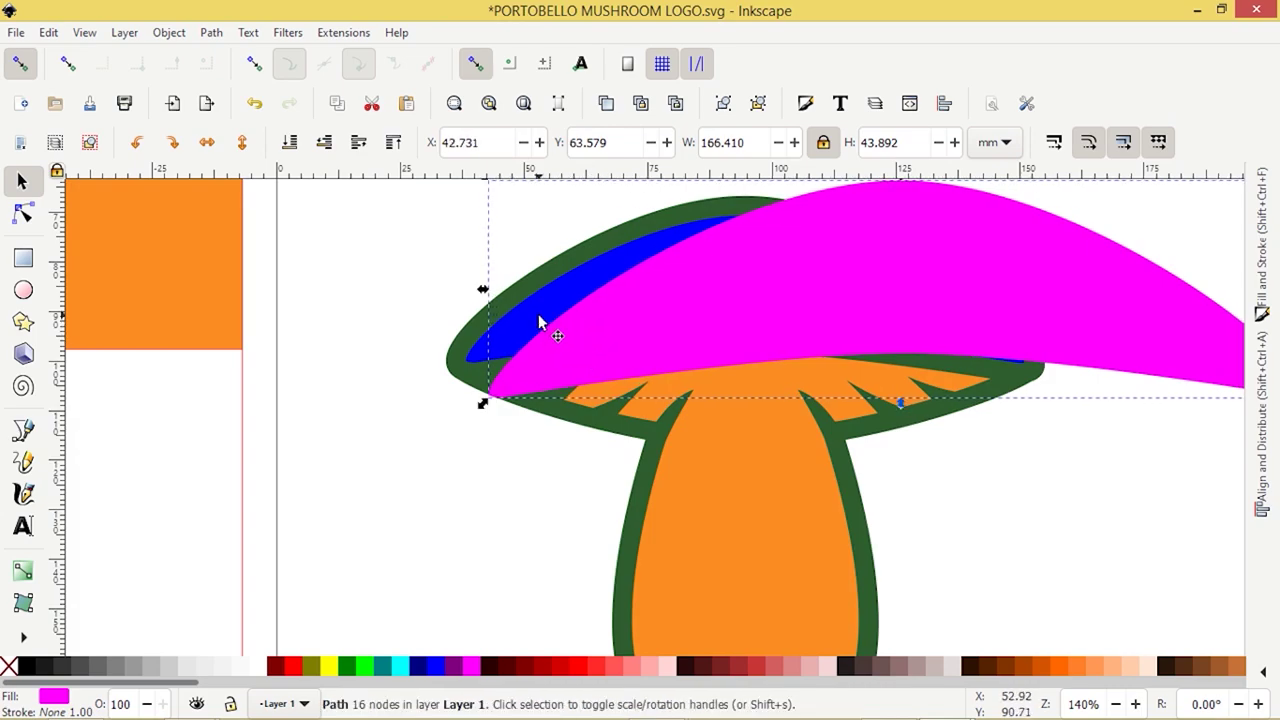
# Step: Subtract the magenta shape from the blue cap shape and fill the remainder with the orange sampled from the stem
pyautogui.keyDown('shift'); pyautogui.click(545, 322); pyautogui.keyUp('shift')
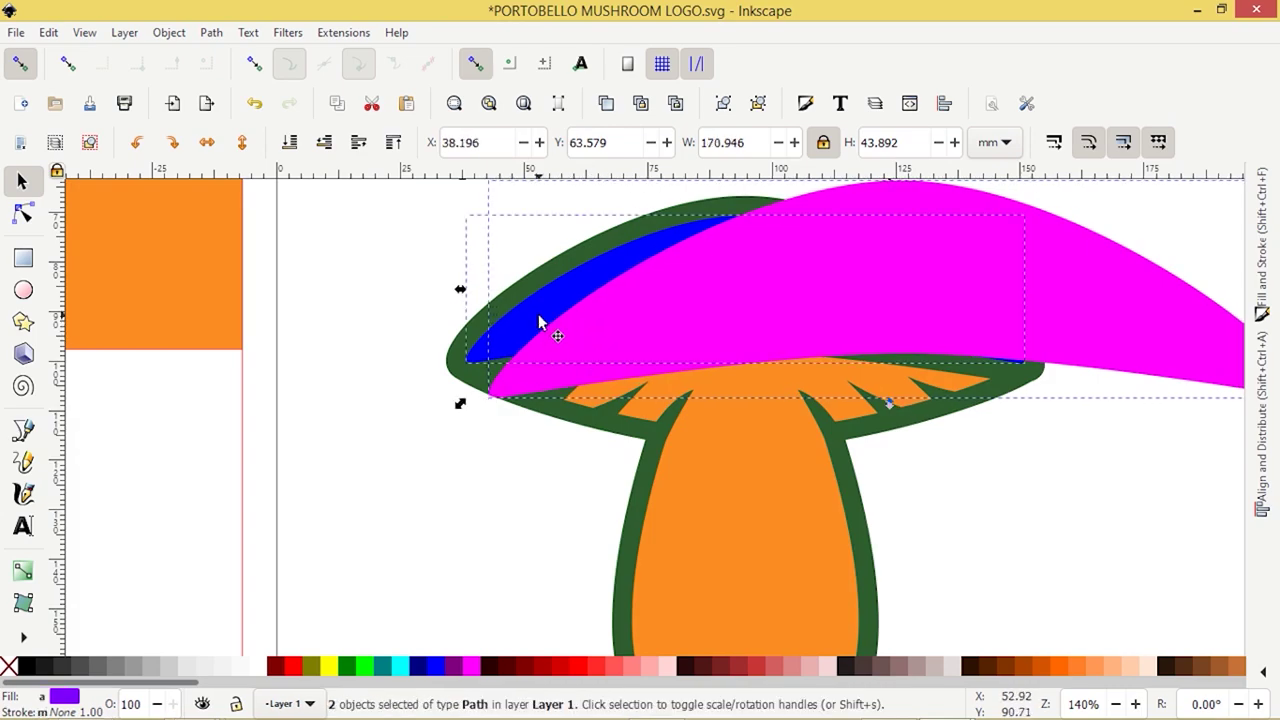
pyautogui.click(211, 32)
pyautogui.click(250, 143)
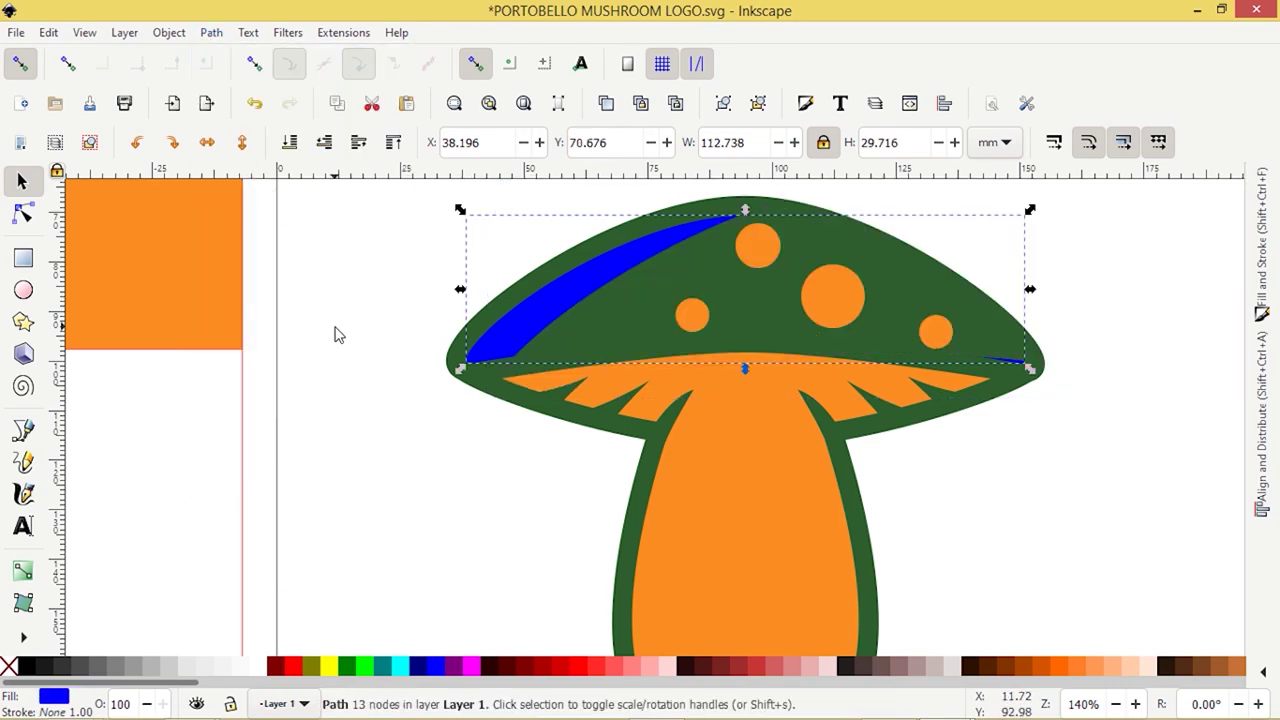
pyautogui.press('d')
pyautogui.click(736, 462)
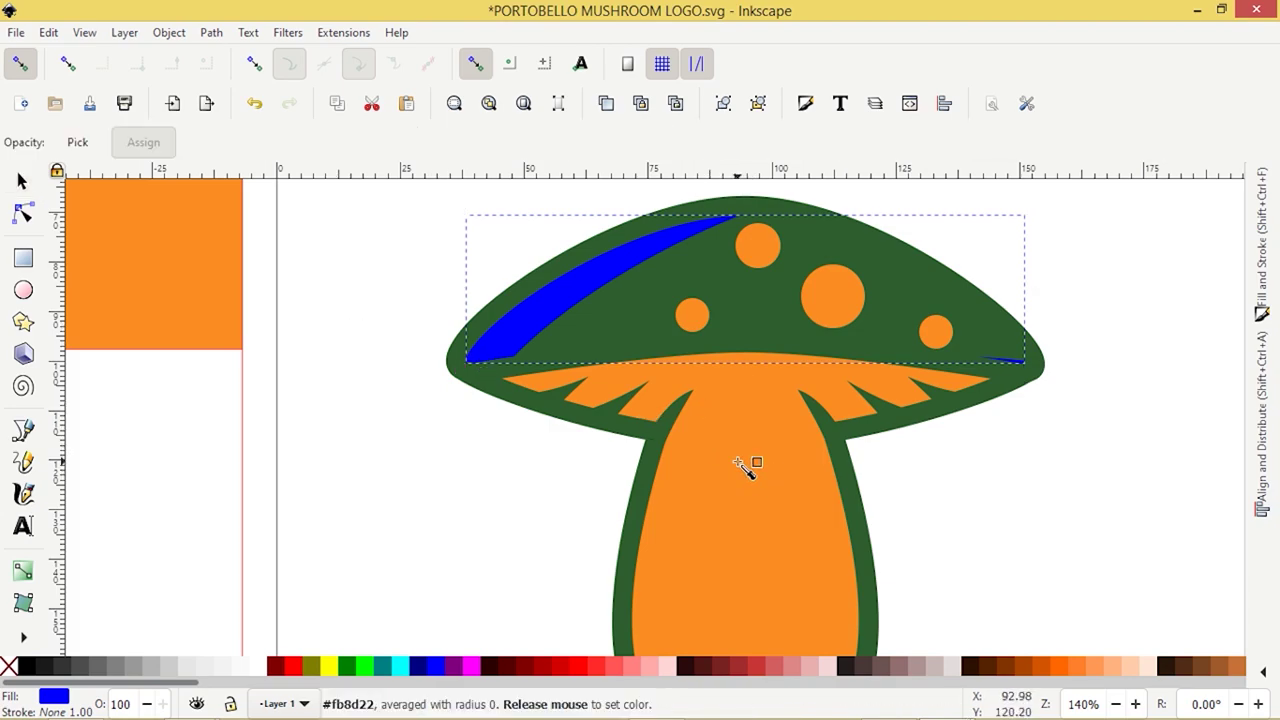
pyautogui.click(22, 183)
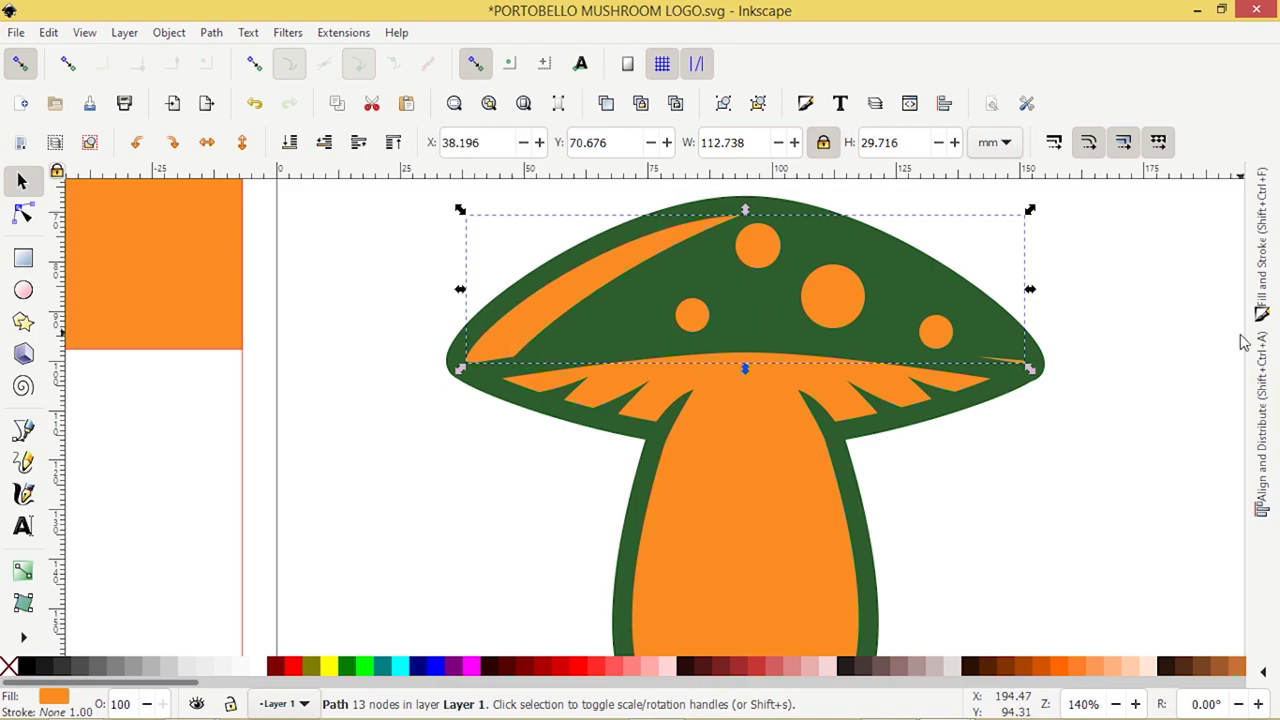
# Step: Break the orange highlight path apart and delete the thin leftover sliver near the cap's right edge
pyautogui.scroll(2, 1007, 366)
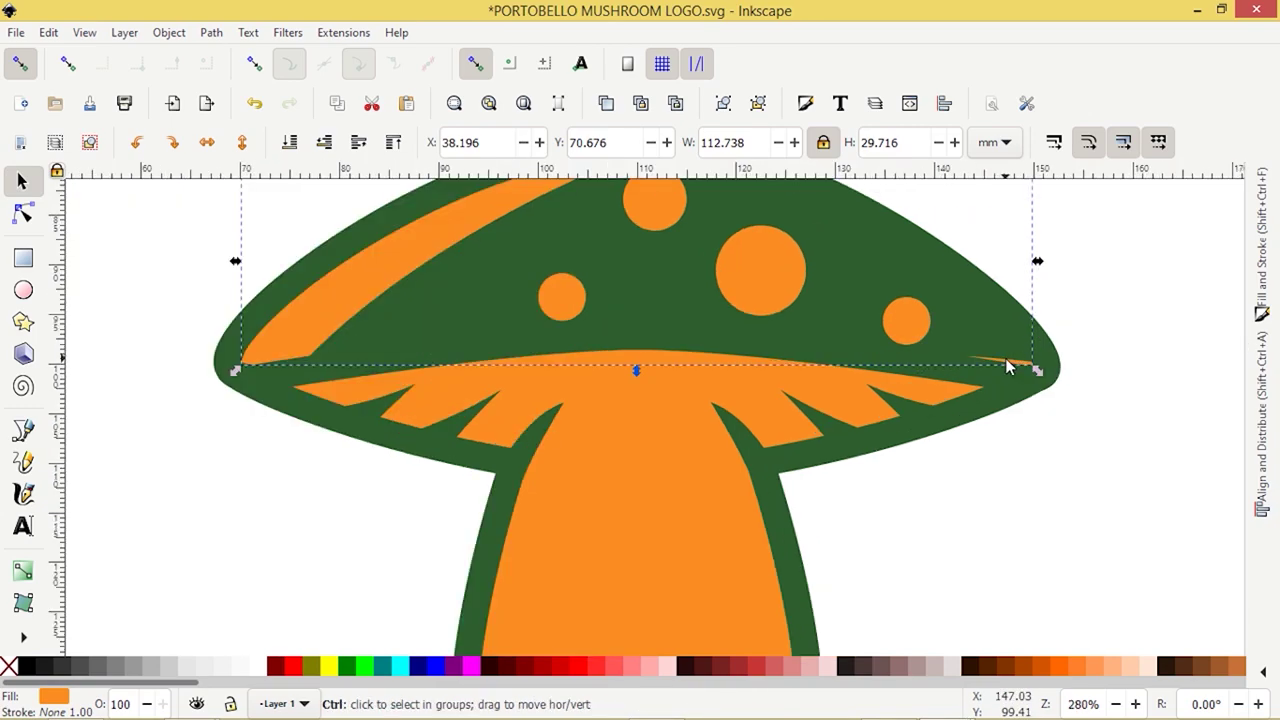
pyautogui.click(212, 33)
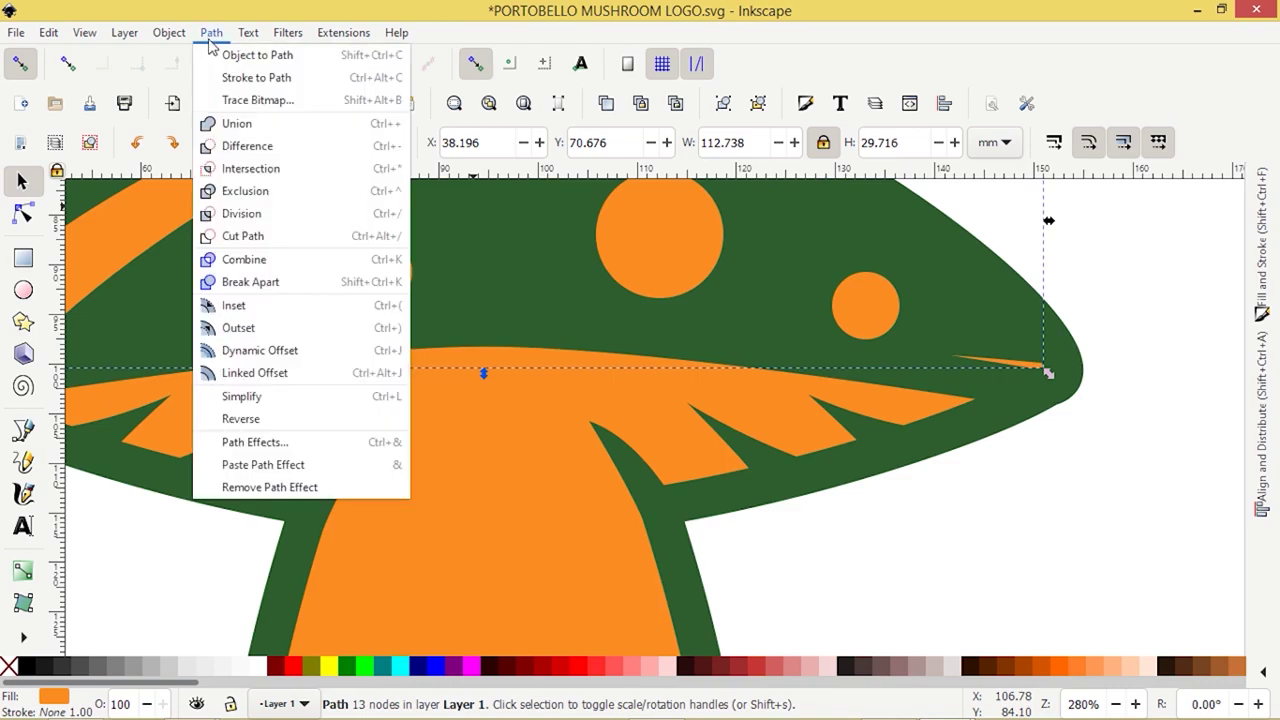
pyautogui.click(257, 282)
pyautogui.click(1018, 546)
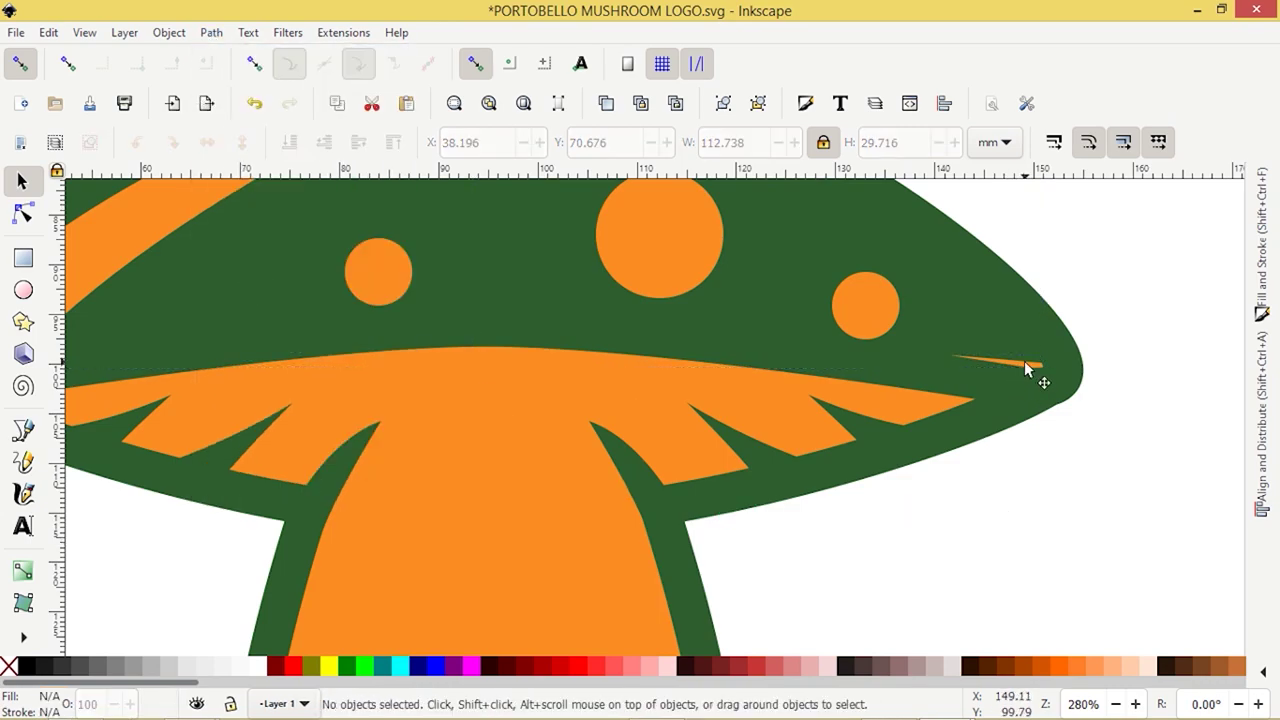
pyautogui.click(1027, 368)
pyautogui.press('Delete')
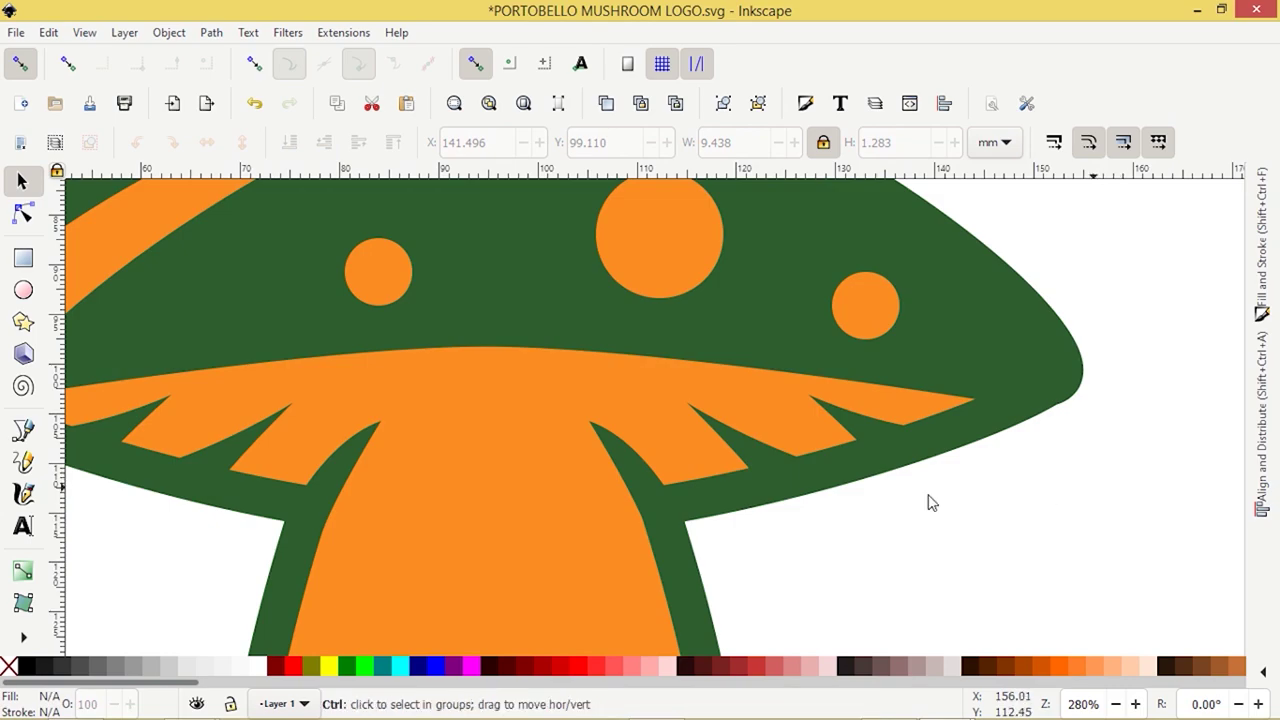
# Step: Inset the orange crescent highlight on the cap three times to make it slimmer, and deselect it
pyautogui.press('5')
pyautogui.click(484, 401)
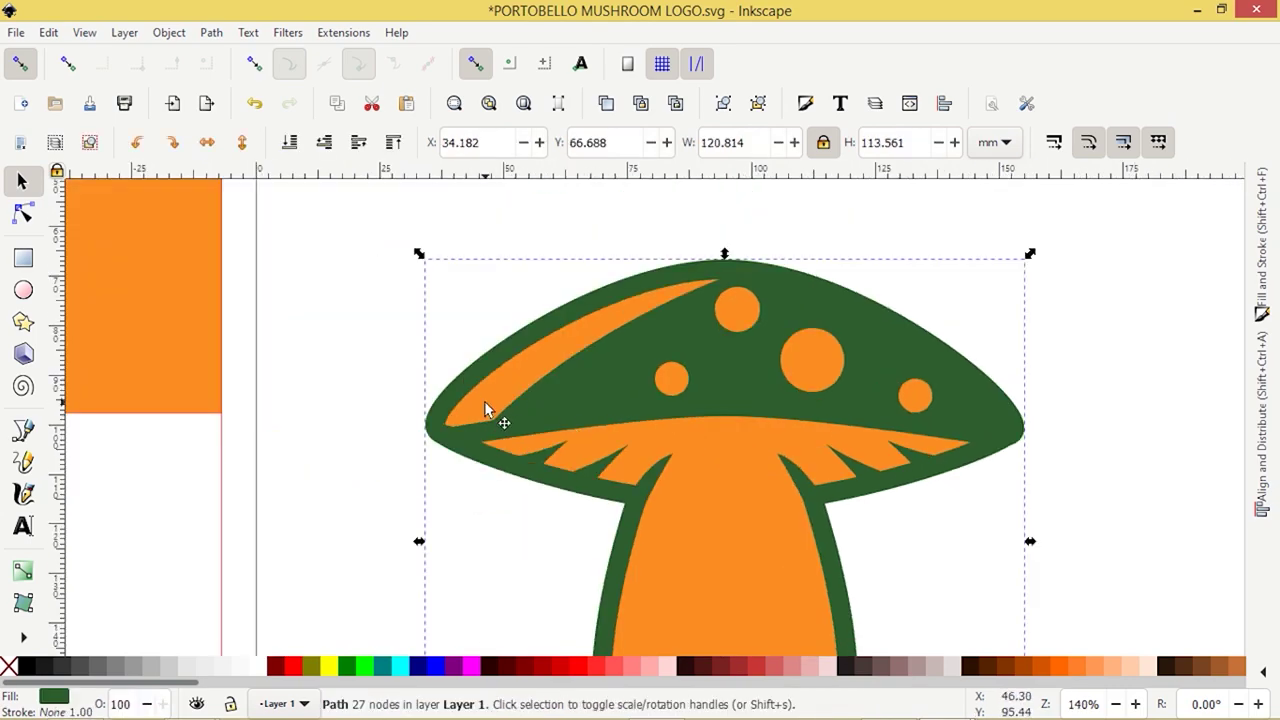
pyautogui.keyDown('alt'); pyautogui.click(484, 401); pyautogui.keyUp('alt')
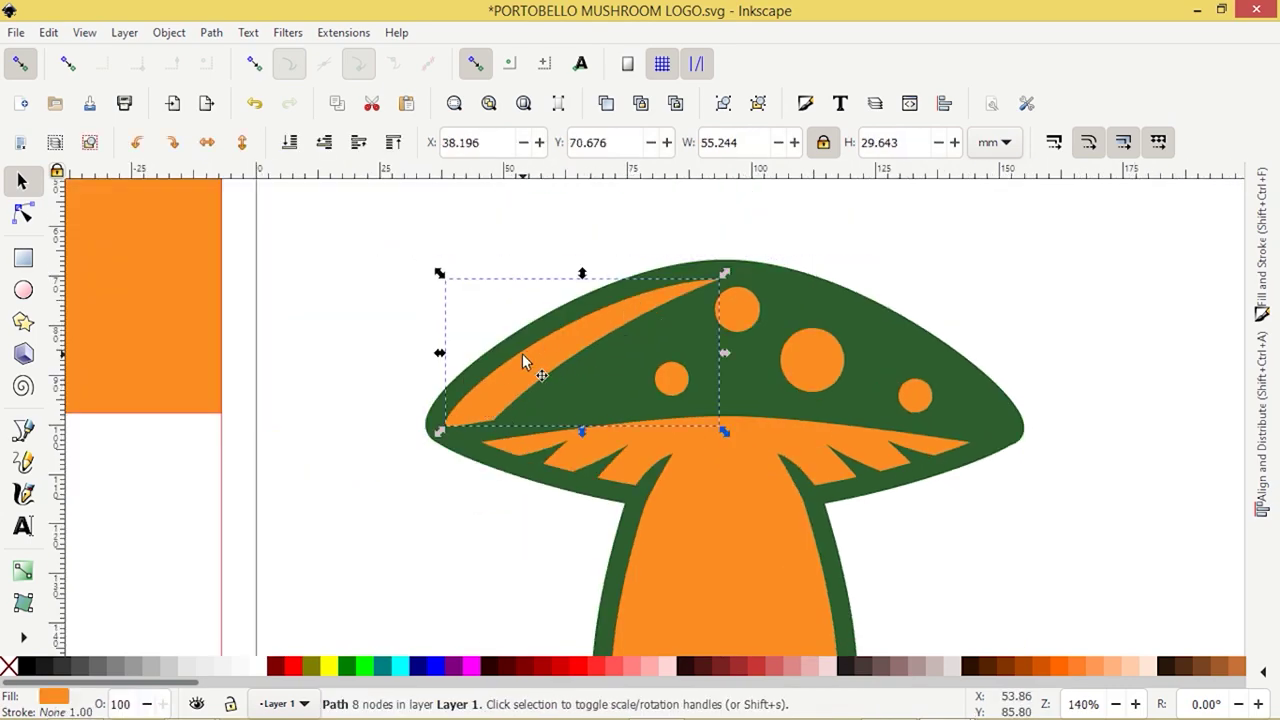
pyautogui.click(211, 33)
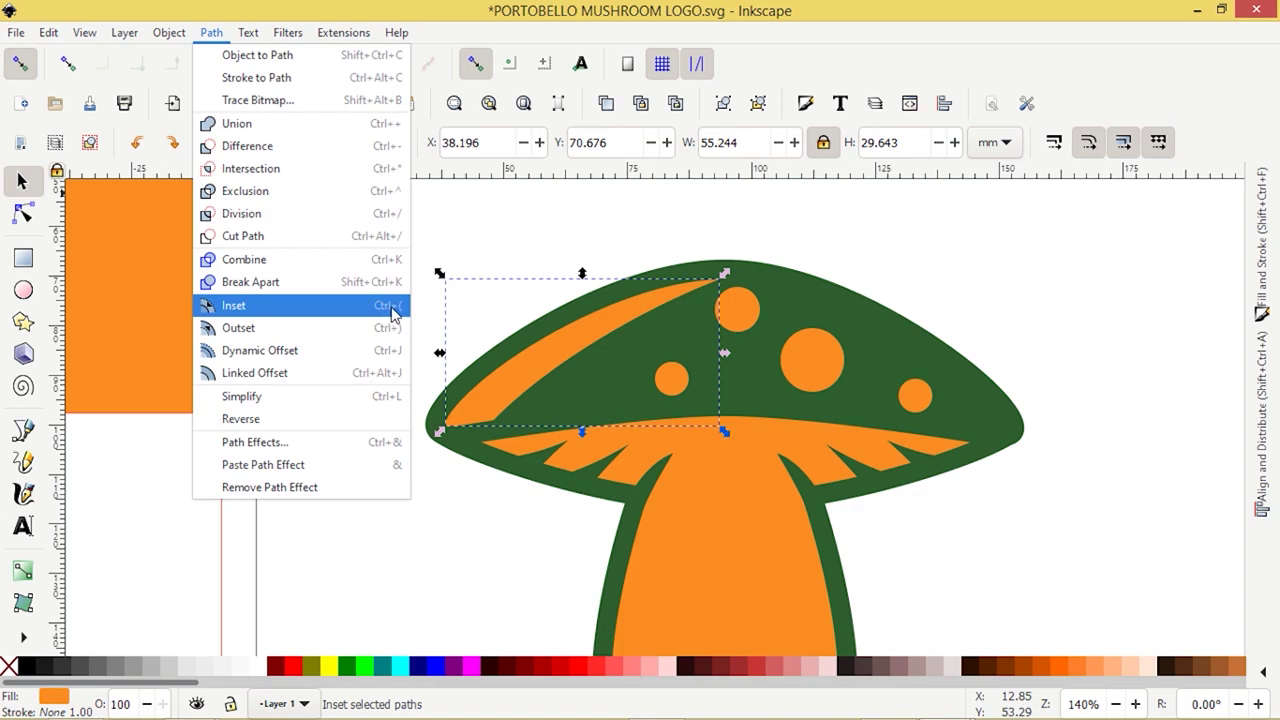
pyautogui.click(281, 313)
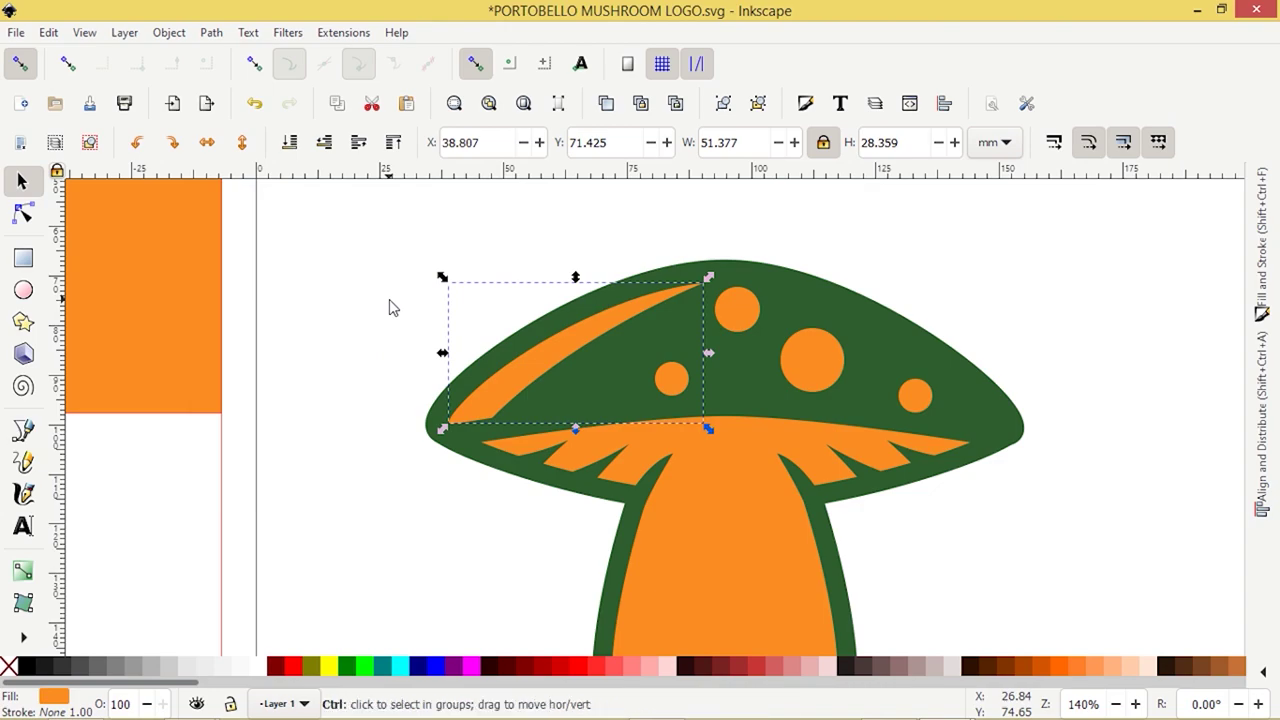
pyautogui.hotkey('ctrl', '(')
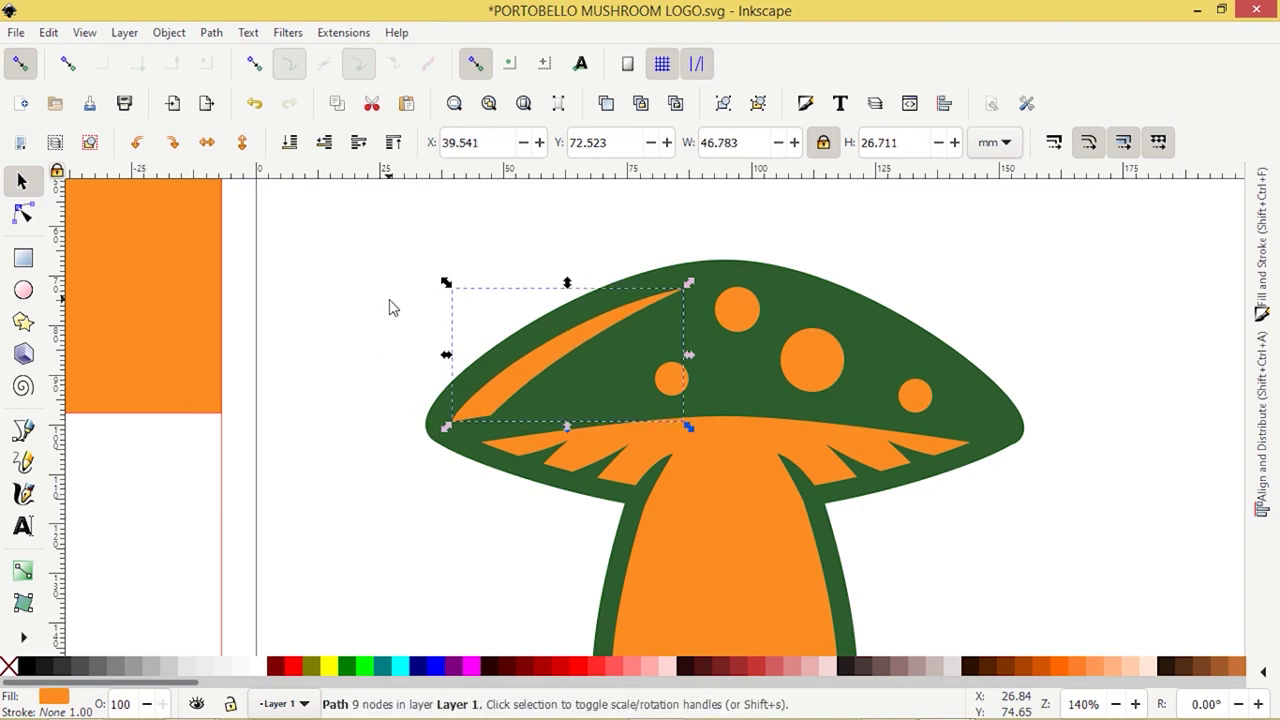
pyautogui.hotkey('ctrl', '(')
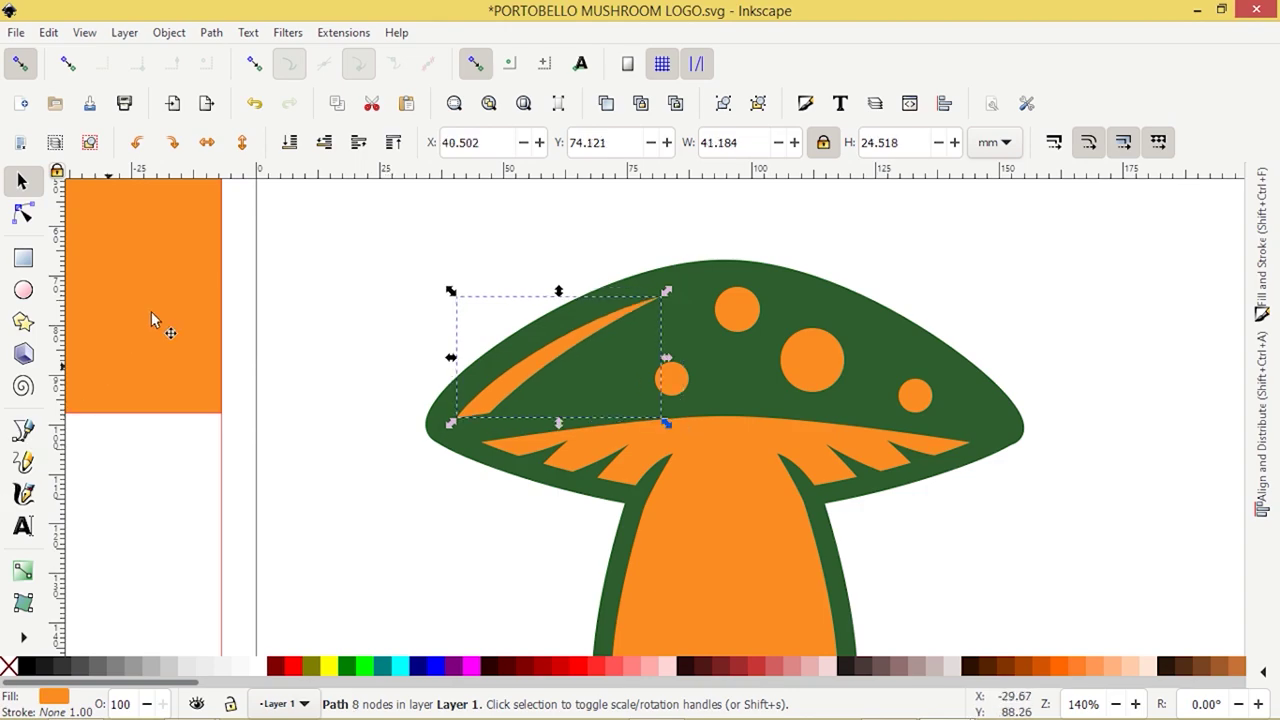
pyautogui.click(307, 287)
# Step: Draw a closed, curved sliver about 50 mm long inside the right side of the stem with the Pen tool
pyautogui.scroll(-2, 307, 287)
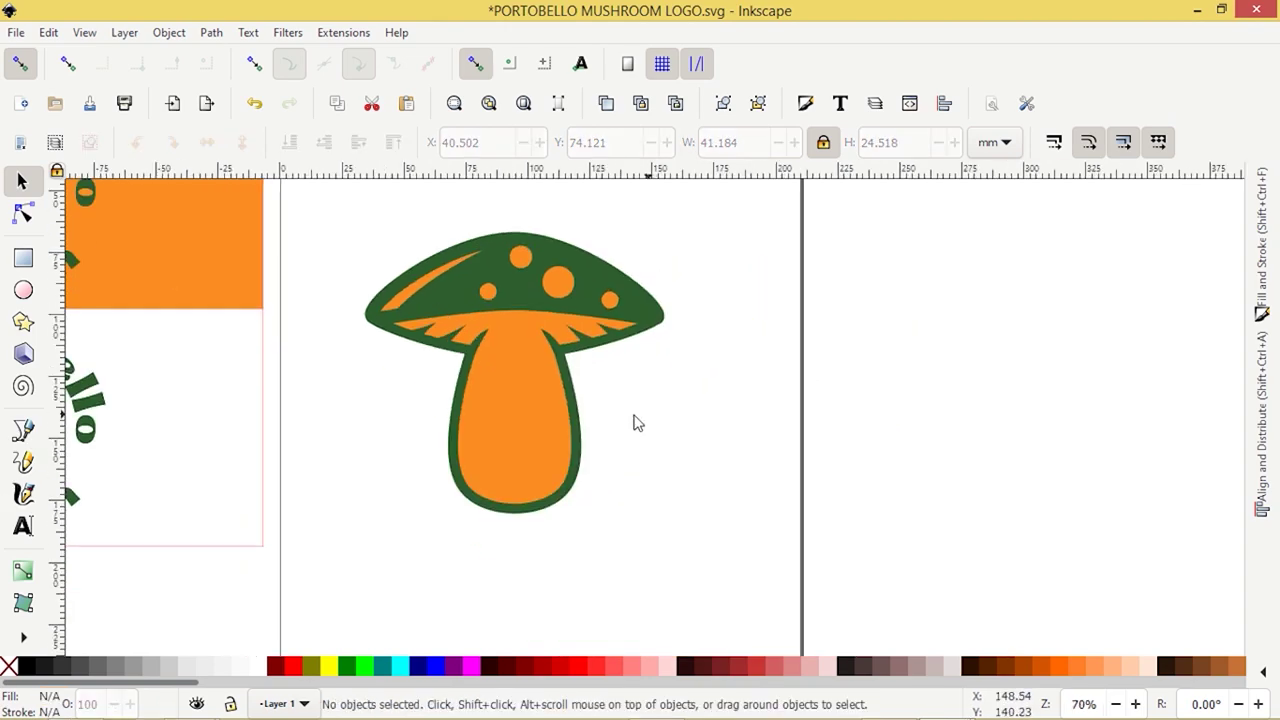
pyautogui.scroll(1, 294, 451)
pyautogui.hscroll(-2, 294, 451)
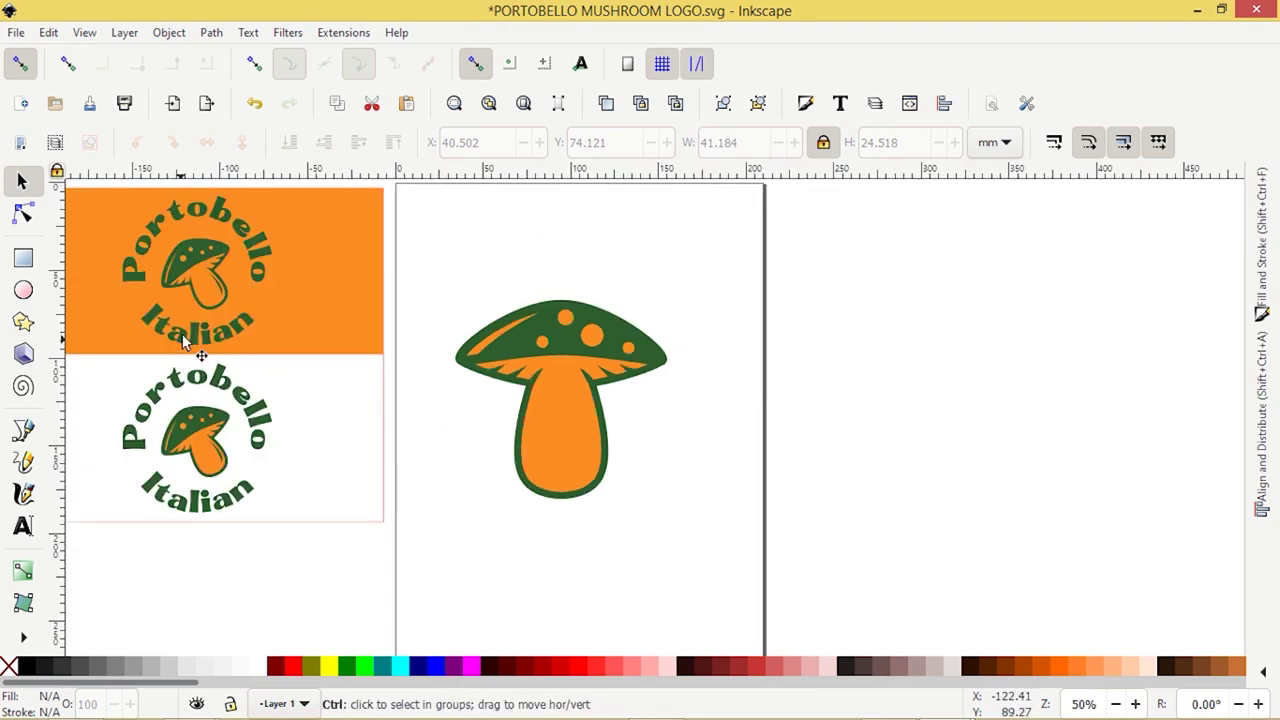
pyautogui.hscroll(-2, 254, 229)
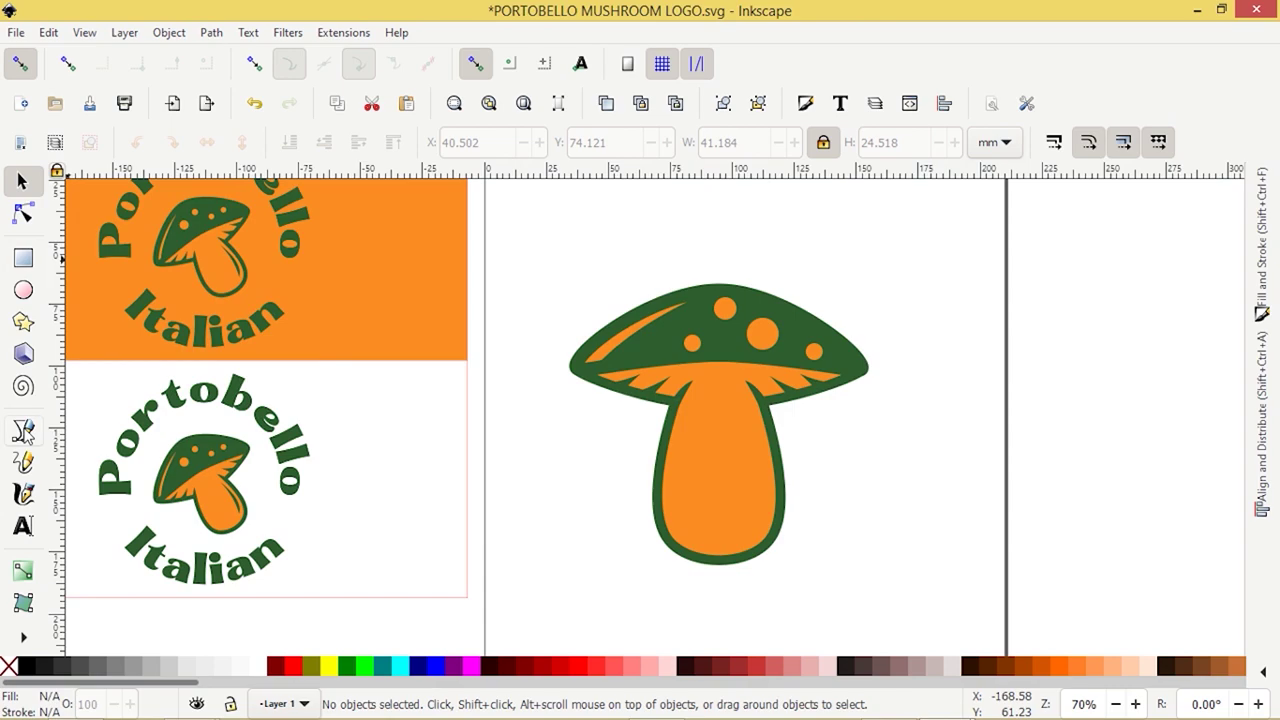
pyautogui.click(24, 430)
pyautogui.scroll(-1, 837, 554)
pyautogui.keyDown('ctrl'); pyautogui.scroll(2, 830, 520); pyautogui.keyUp('ctrl')
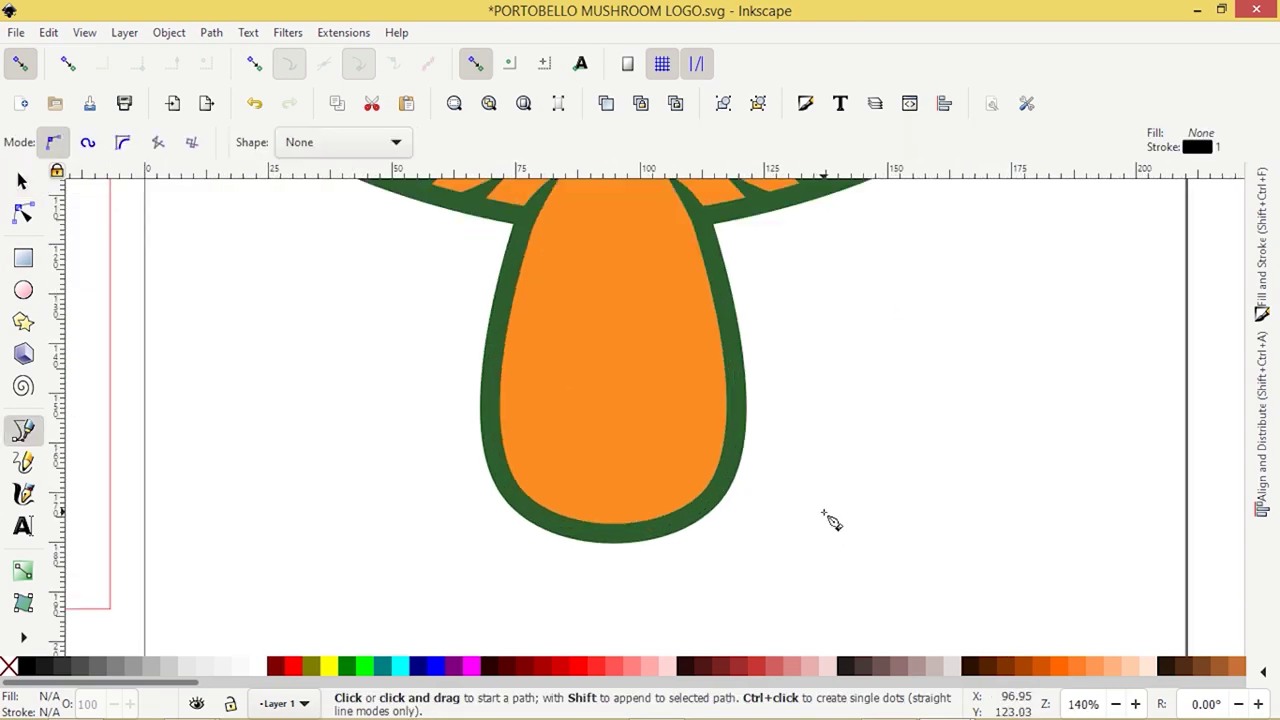
pyautogui.click(662, 235)
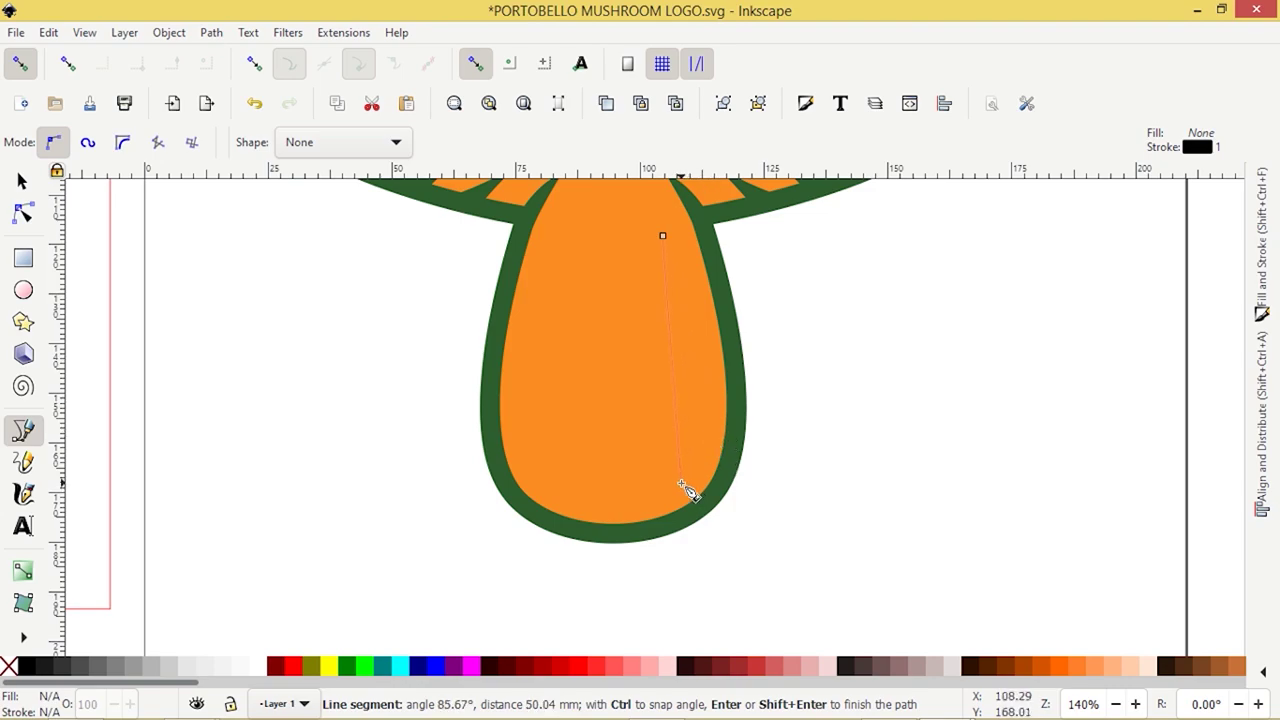
pyautogui.moveTo(679, 488); pyautogui.dragTo(626, 597)
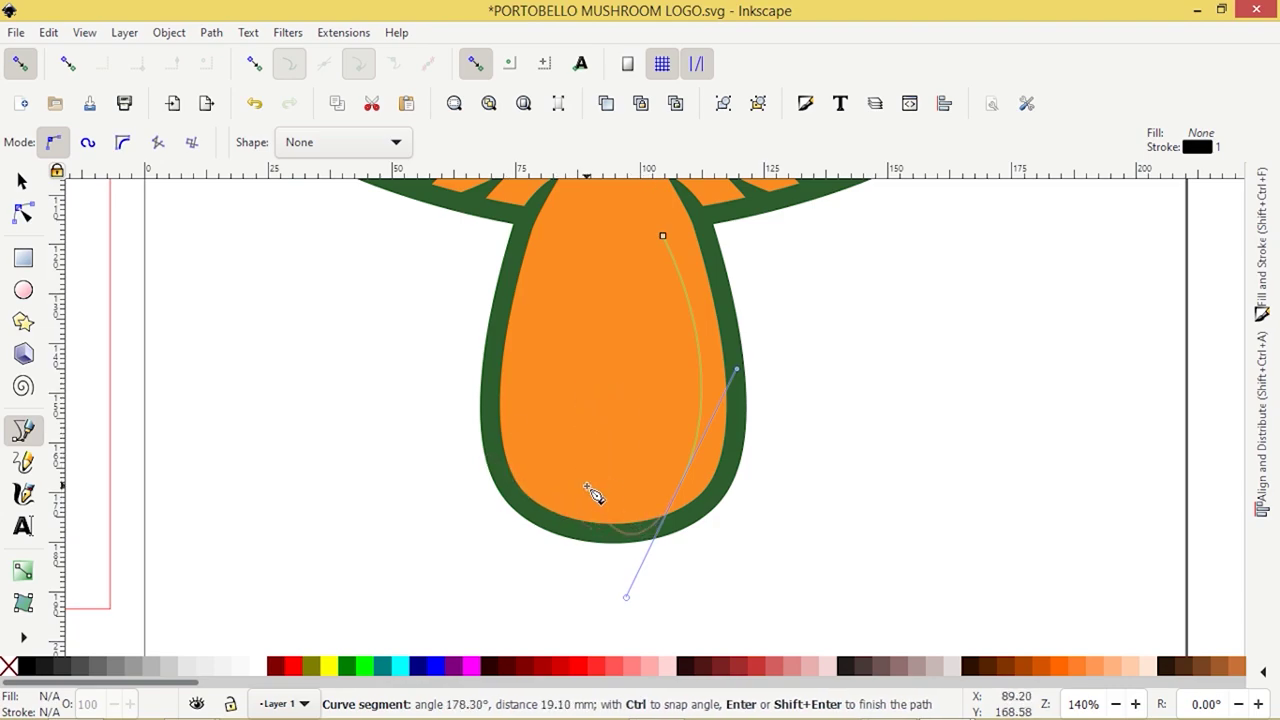
pyautogui.click(681, 483)
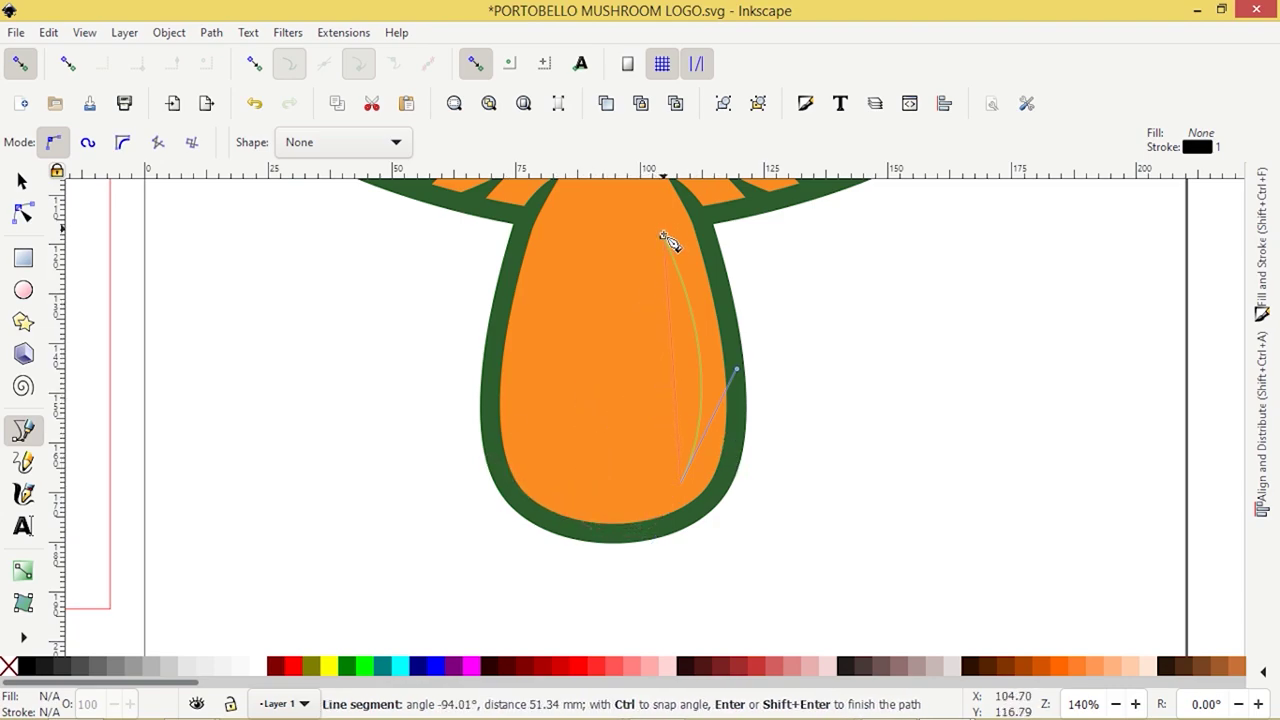
pyautogui.moveTo(663, 237); pyautogui.dragTo(622, 182)
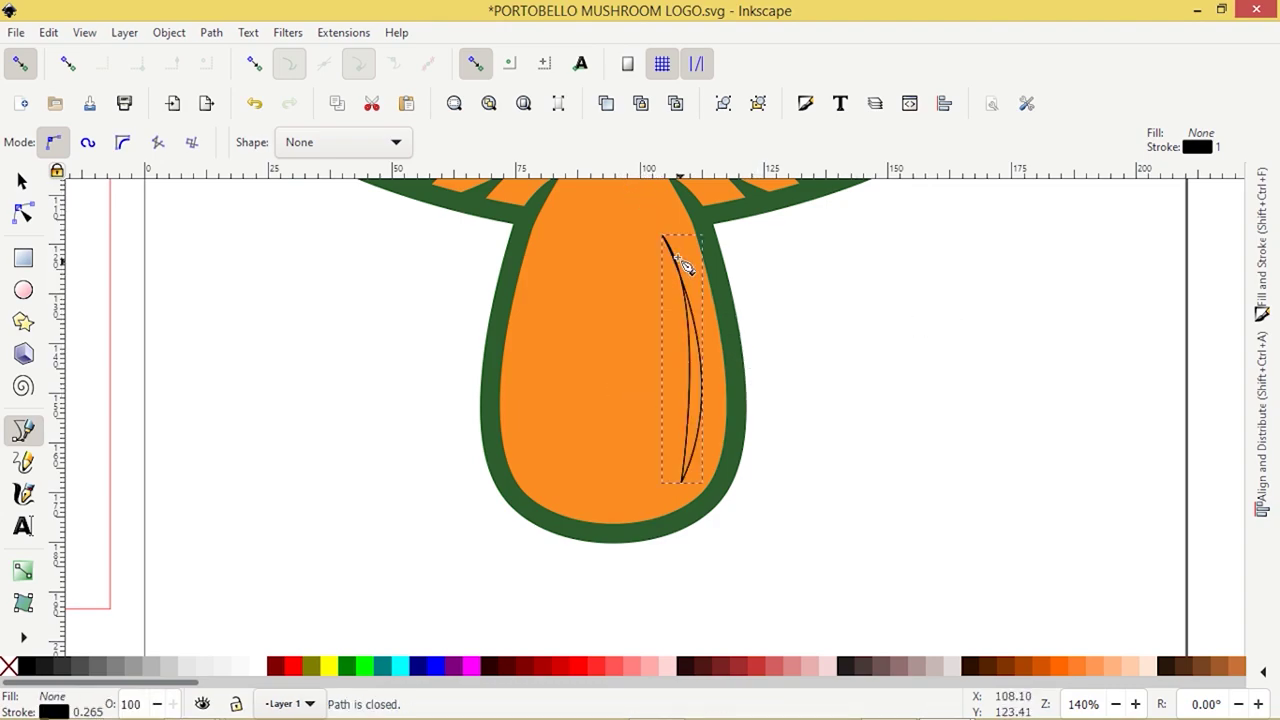
pyautogui.scroll(2, 676, 260)
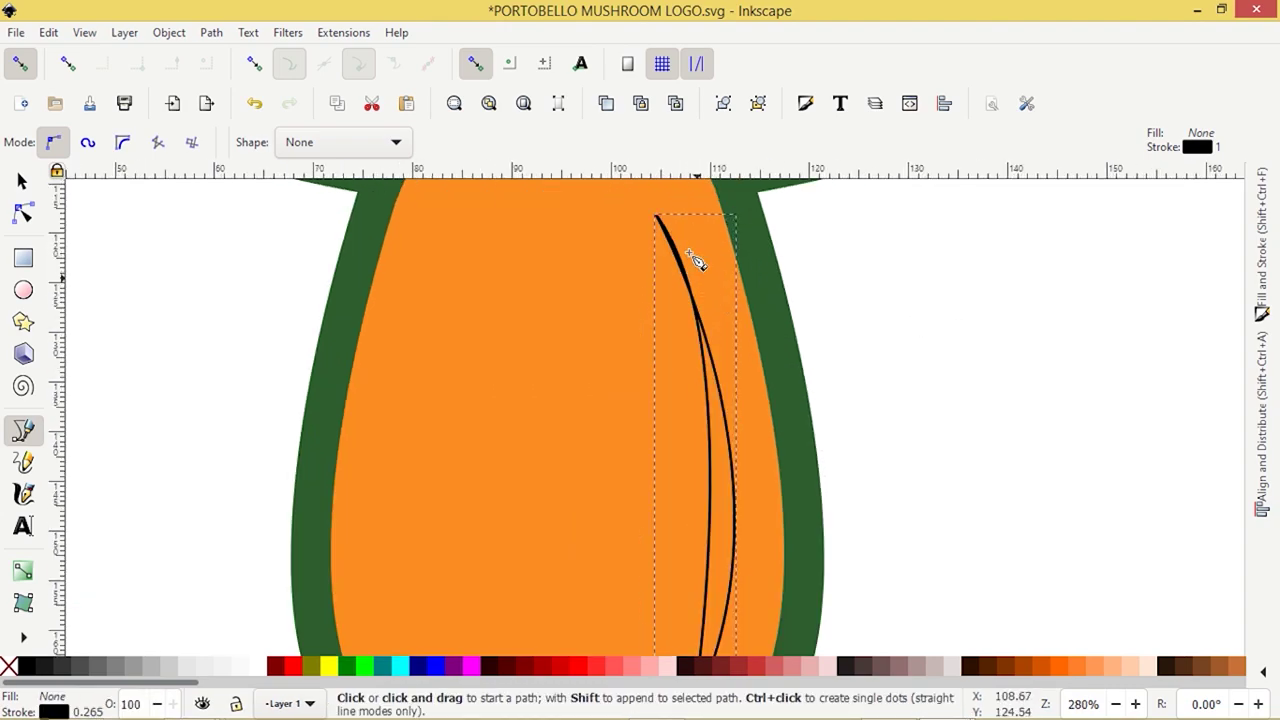
# Step: Reshape the sliver on the stem by shifting its upper node slightly right and adjusting the curve handles
pyautogui.scroll(-2, 707, 287)
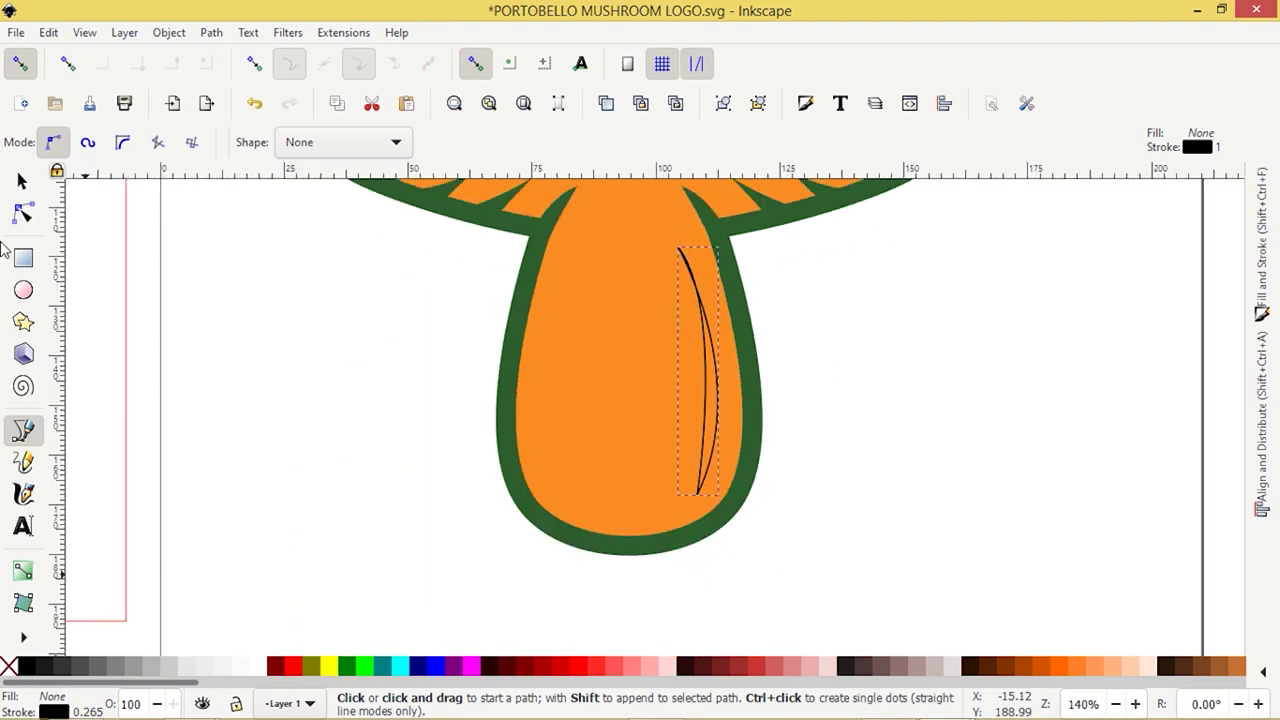
pyautogui.click(23, 215)
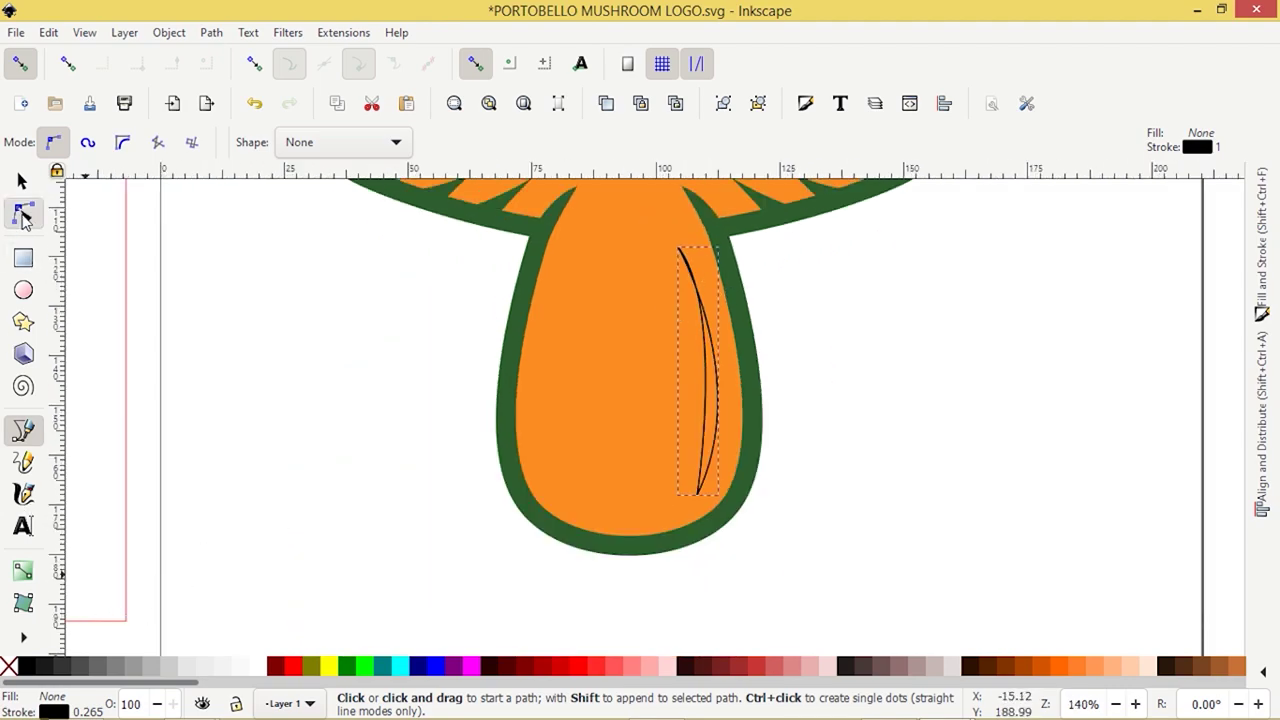
pyautogui.click(680, 253)
pyautogui.scroll(2, 805, 460)
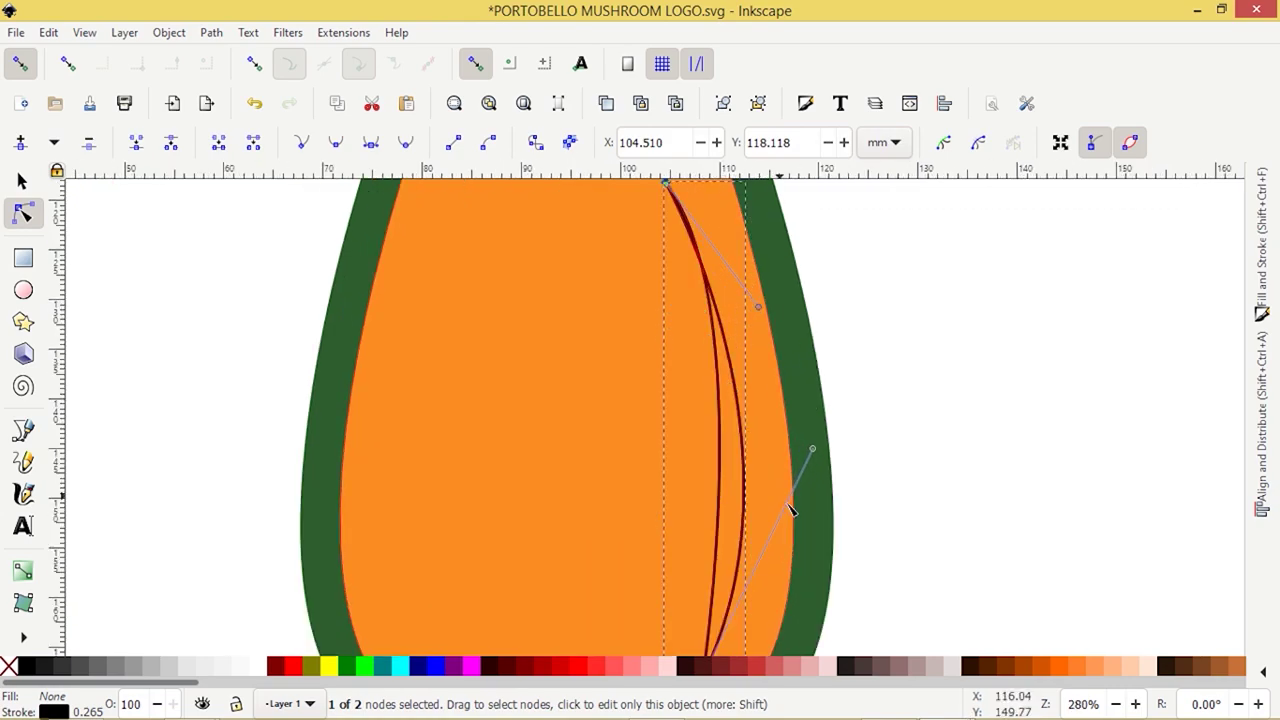
pyautogui.moveTo(757, 306); pyautogui.dragTo(725, 322)
pyautogui.moveTo(812, 449); pyautogui.dragTo(800, 391)
pyautogui.scroll(4, 670, 335)
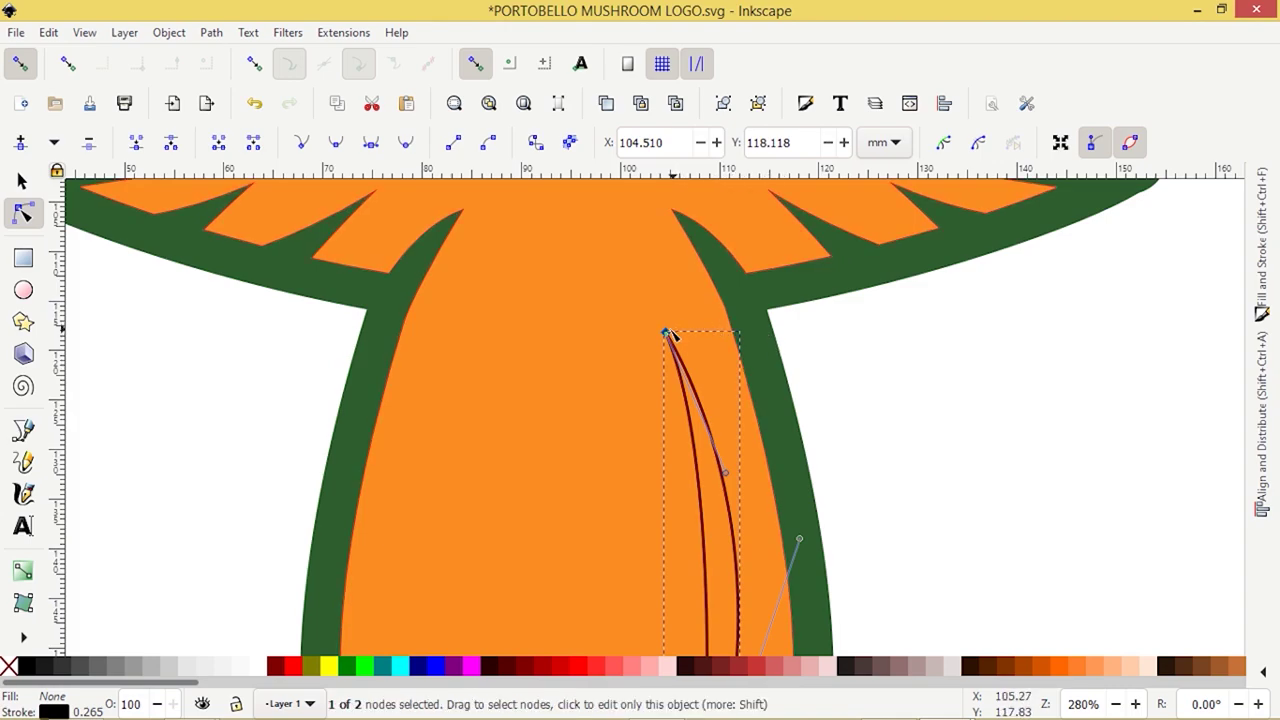
pyautogui.moveTo(668, 336); pyautogui.dragTo(681, 334)
pyautogui.moveTo(742, 476); pyautogui.dragTo(731, 484)
pyautogui.scroll(-2, 728, 484)
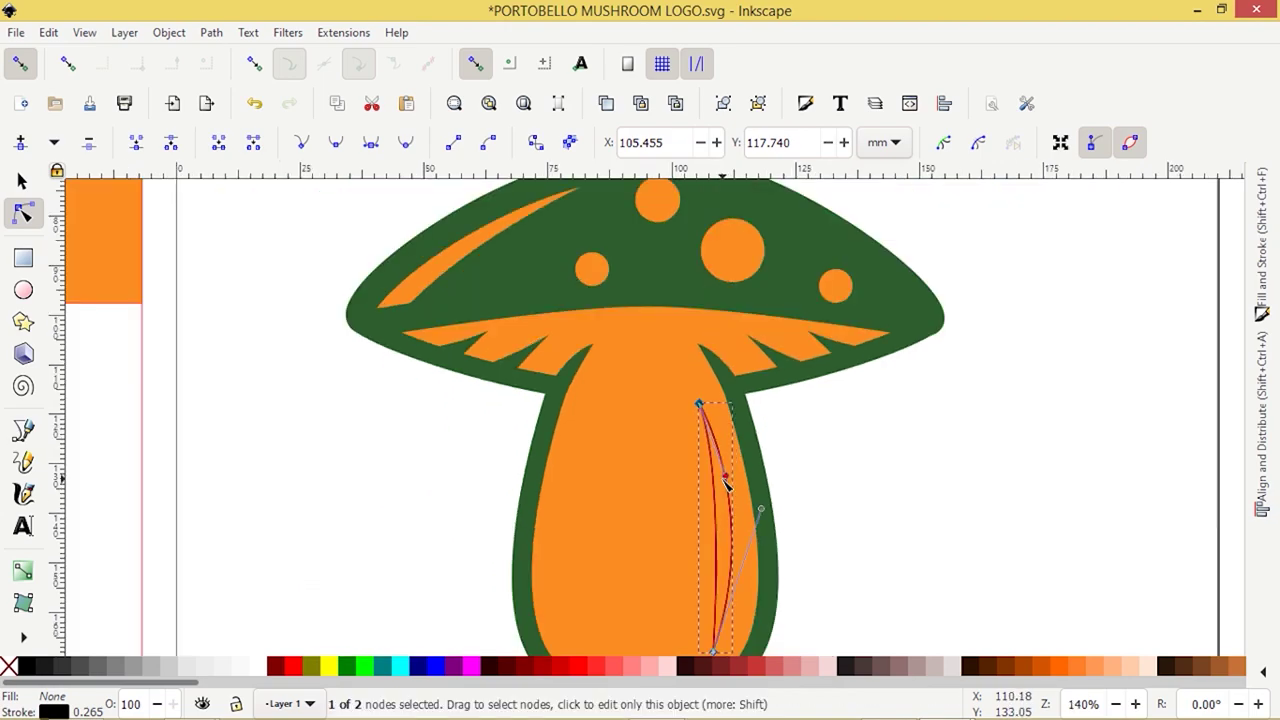
# Step: Fill the stem sliver with the green sampled from the cap, remove its outline and deselect it
pyautogui.press('d')
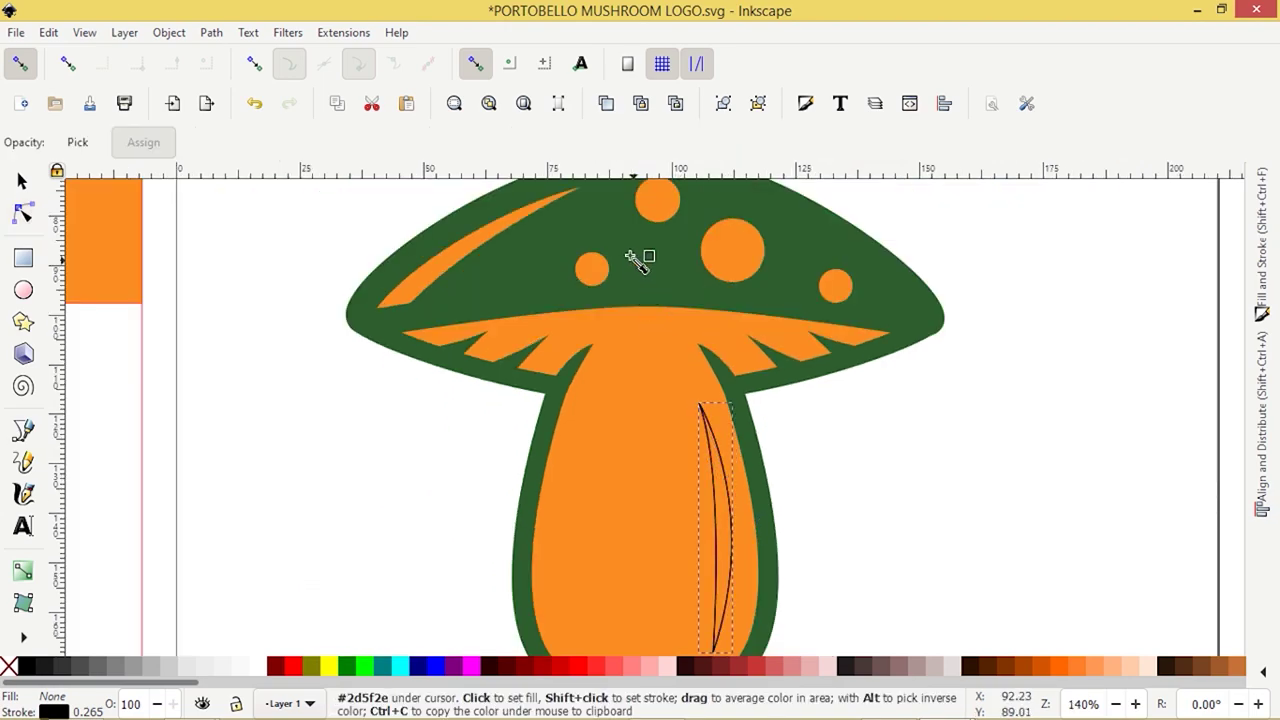
pyautogui.click(625, 249)
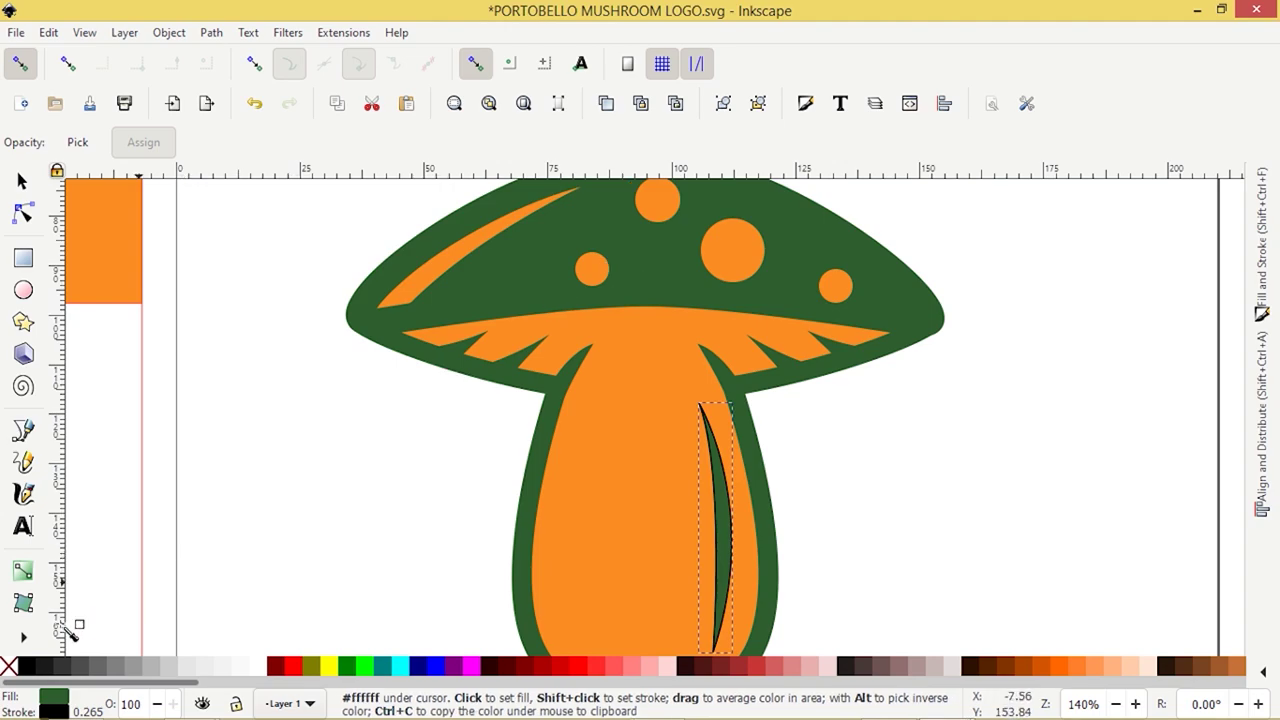
pyautogui.keyDown('shift'); pyautogui.click(8, 668); pyautogui.keyUp('shift')
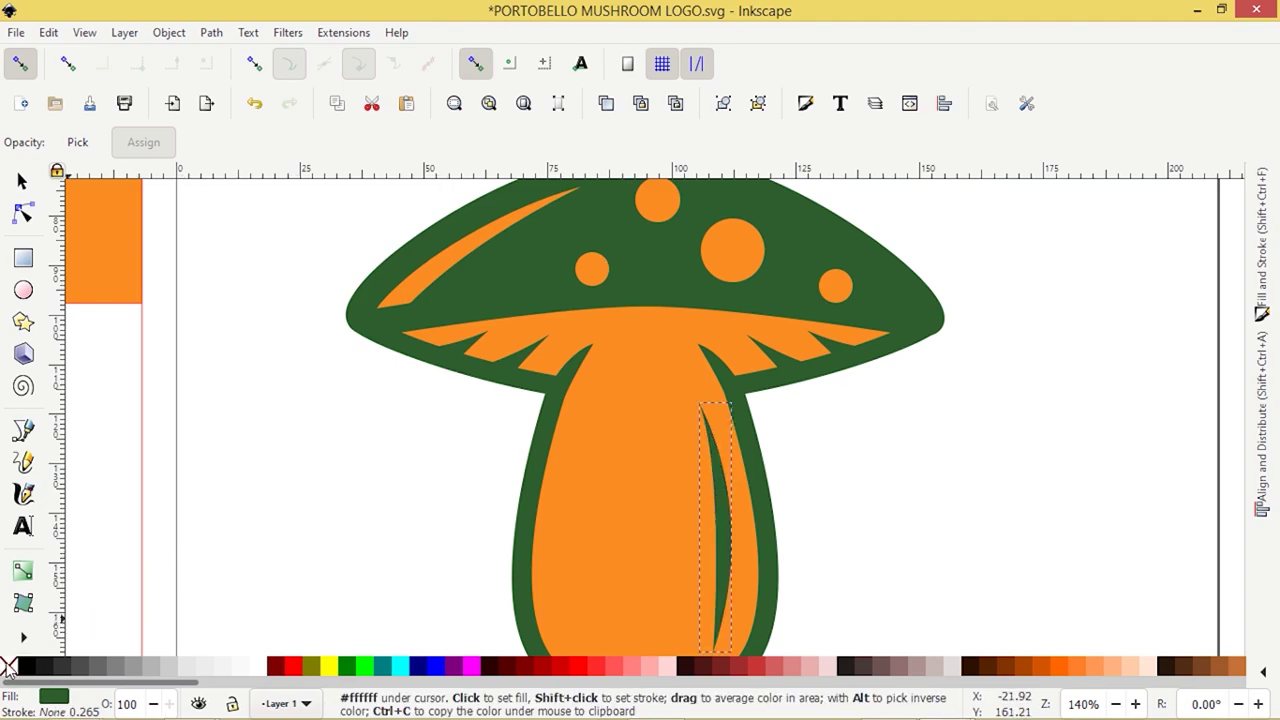
pyautogui.click(22, 183)
pyautogui.click(409, 543)
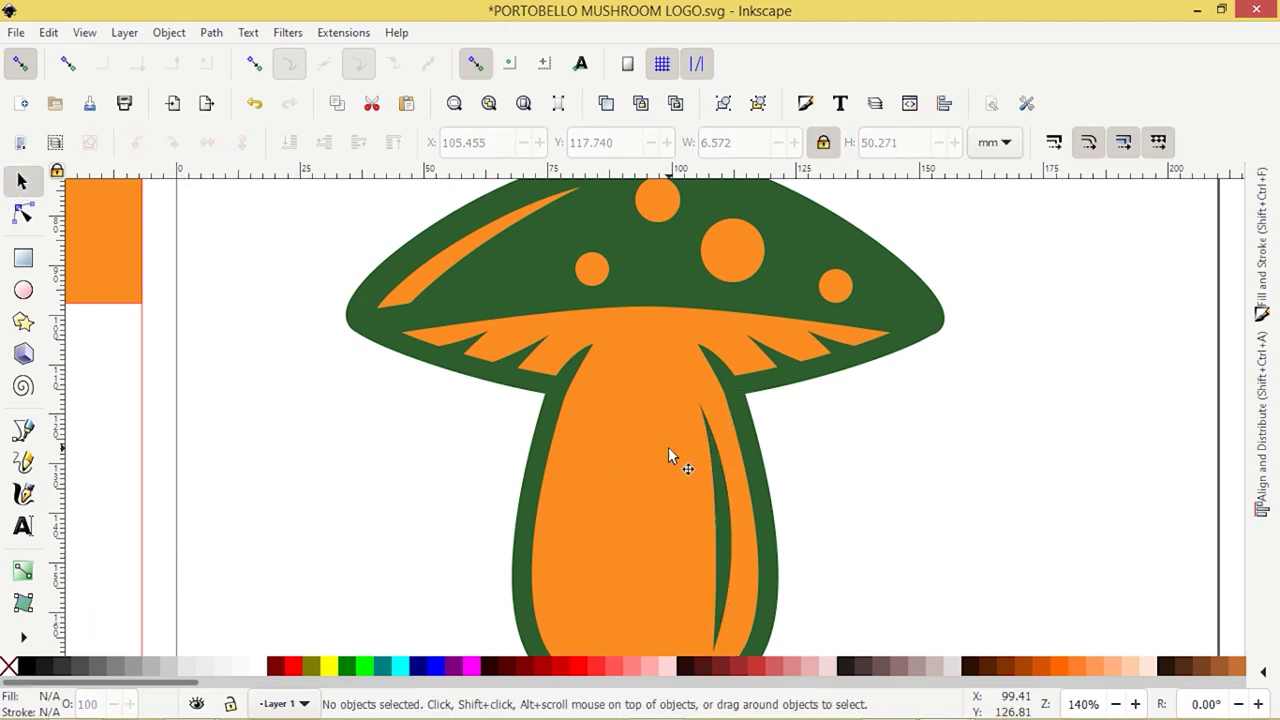
# Step: Refine the green stem sliver's curves with the upper node selected until it is about 7.8 mm wide, and deselect it
pyautogui.scroll(-2, 834, 463)
pyautogui.scroll(3, 874, 529)
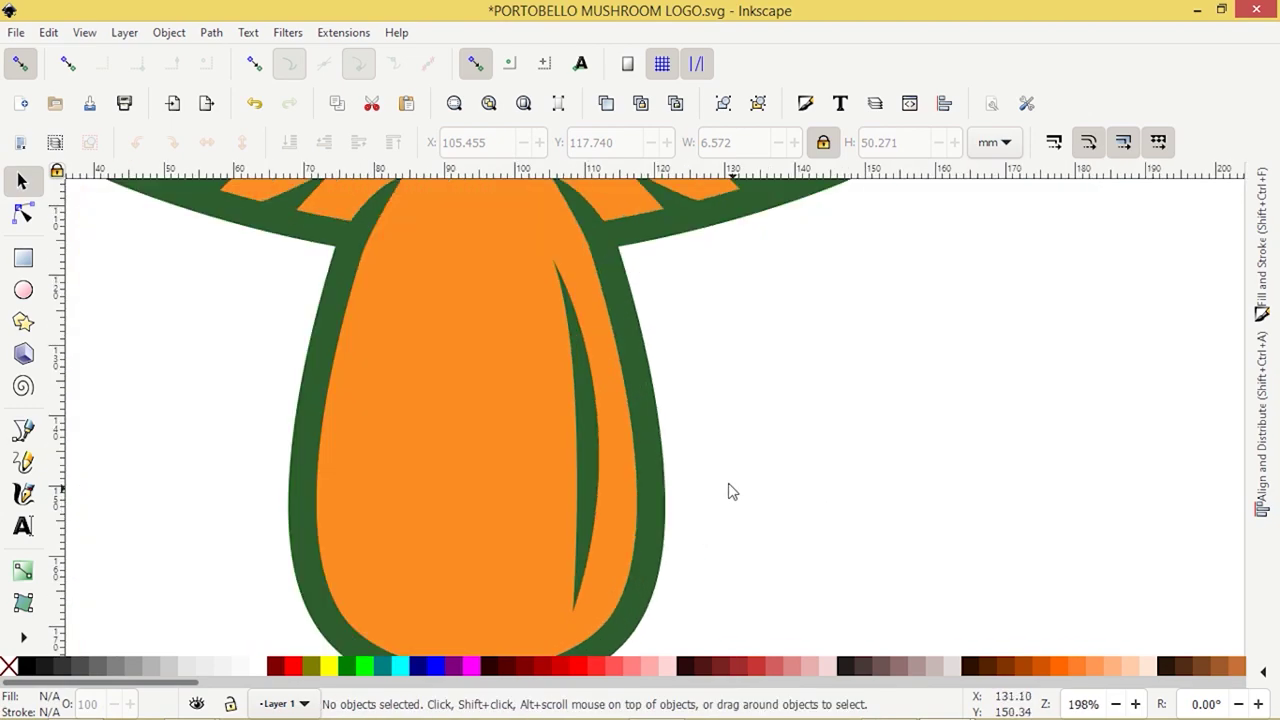
pyautogui.click(586, 413)
pyautogui.click(22, 213)
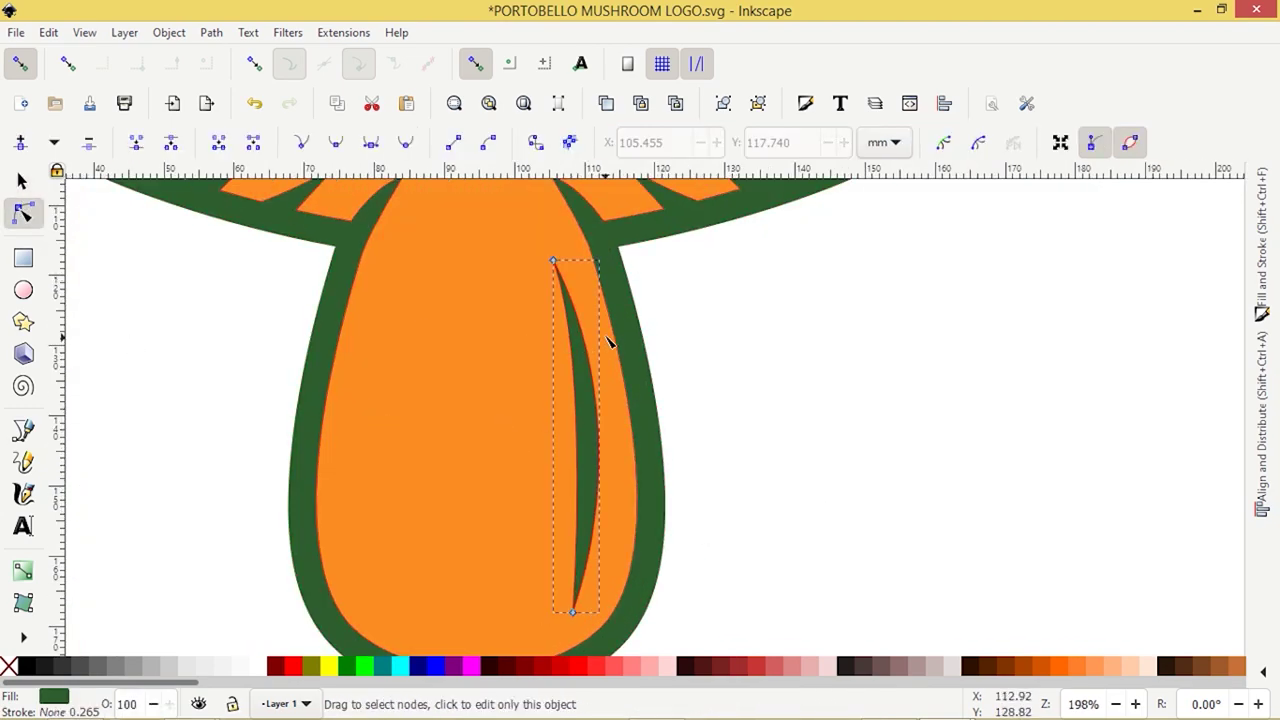
pyautogui.click(553, 262)
pyautogui.moveTo(592, 366); pyautogui.dragTo(584, 370)
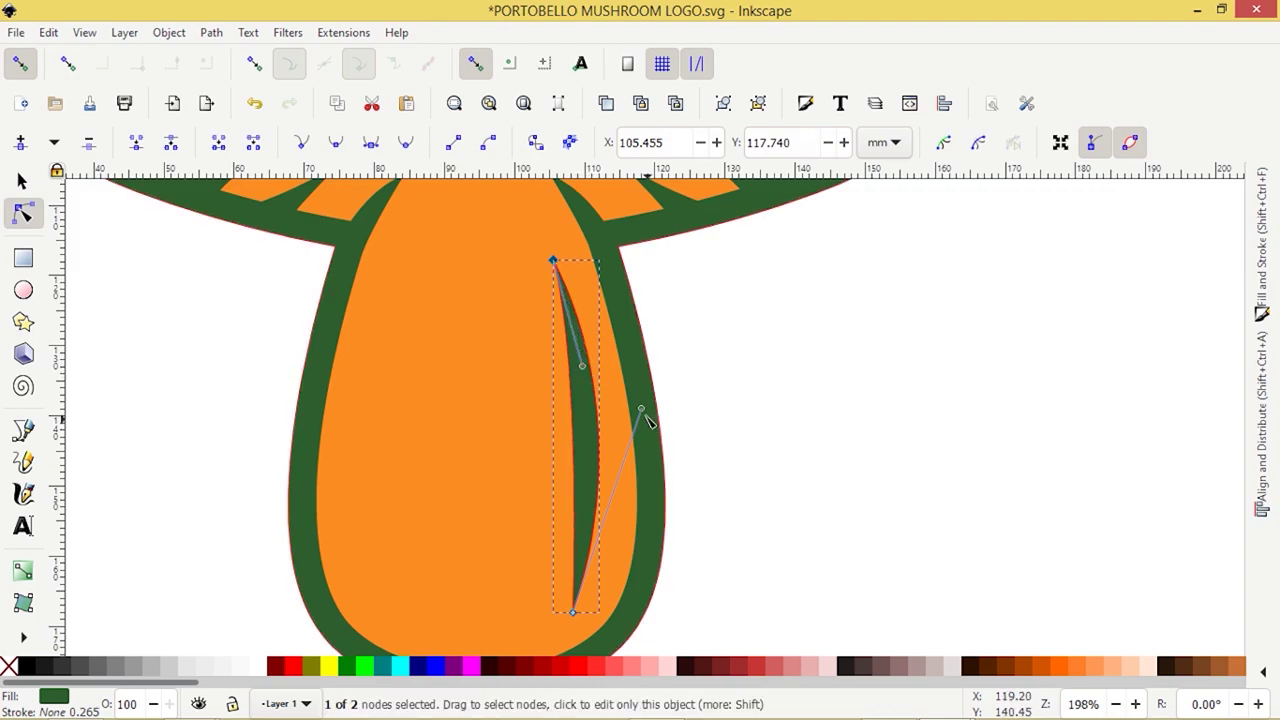
pyautogui.moveTo(642, 410); pyautogui.dragTo(660, 448)
pyautogui.moveTo(582, 366); pyautogui.dragTo(606, 443)
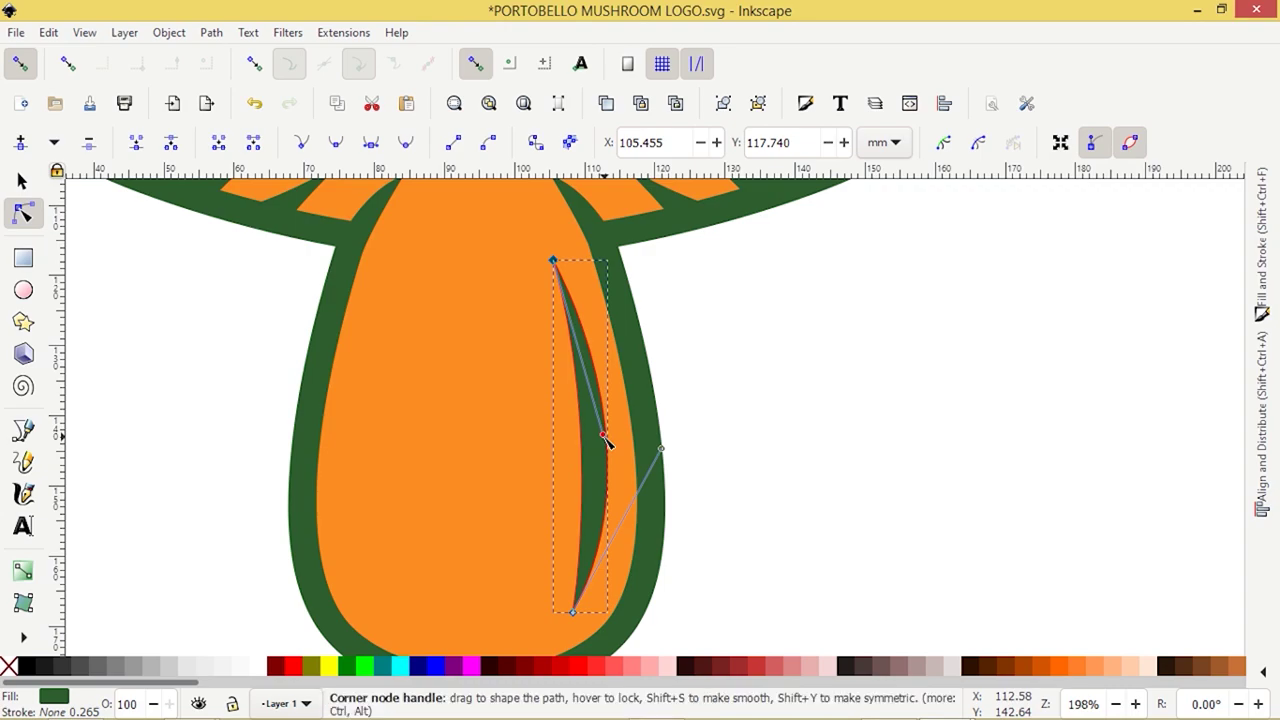
pyautogui.scroll(-2, 800, 520)
pyautogui.click(22, 181)
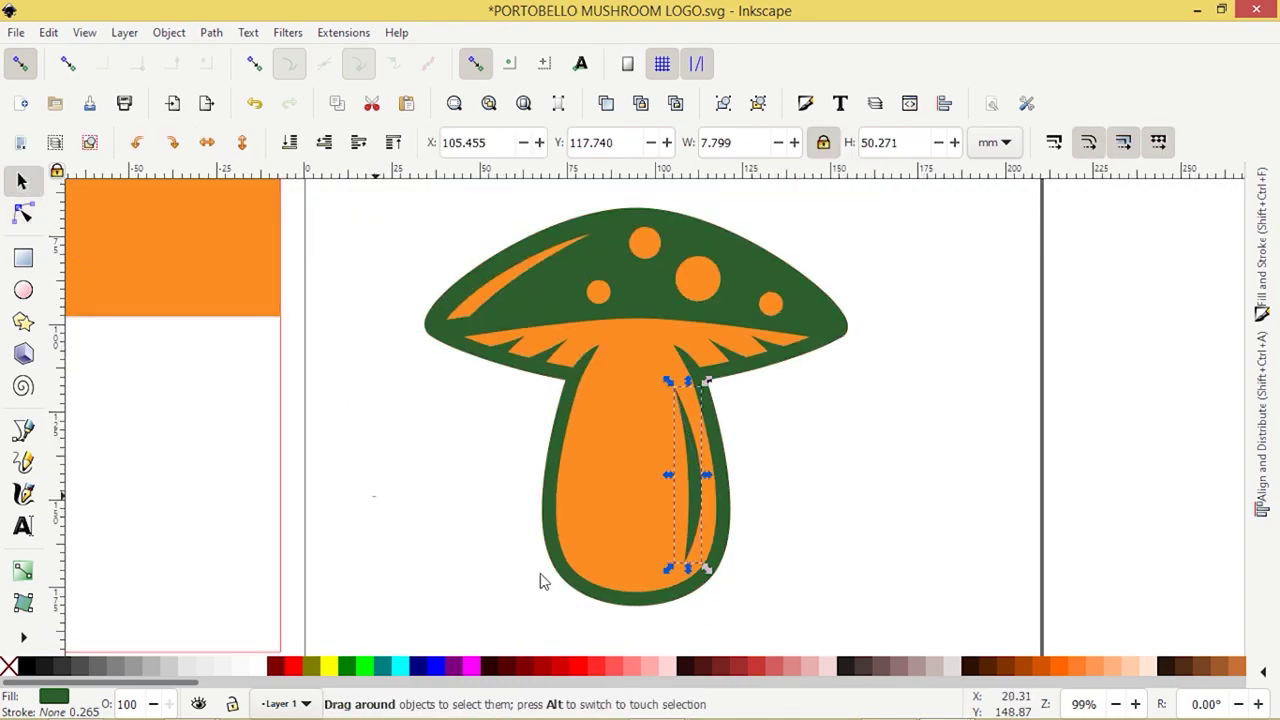
pyautogui.press('Escape')
# Step: Group all nine mushroom objects and move the group off the page to its right
pyautogui.keyDown('ctrl'); pyautogui.scroll(-2, 537, 578); pyautogui.keyUp('ctrl')
pyautogui.keyDown('ctrl'); pyautogui.scroll(-2, 537, 578); pyautogui.keyUp('ctrl')
pyautogui.scroll(1, 523, 583)
pyautogui.scroll(-1, 523, 581)
pyautogui.scroll(-1, 523, 583)
pyautogui.moveTo(658, 592)
pyautogui.mouseDown()
pyautogui.moveTo(626, 506)
pyautogui.moveTo(545, 405)
pyautogui.moveTo(523, 403)
pyautogui.moveTo(643, 578)
pyautogui.mouseUp()
pyautogui.hotkey('ctrl', 'z')
pyautogui.moveTo(718, 567); pyautogui.dragTo(498, 396)
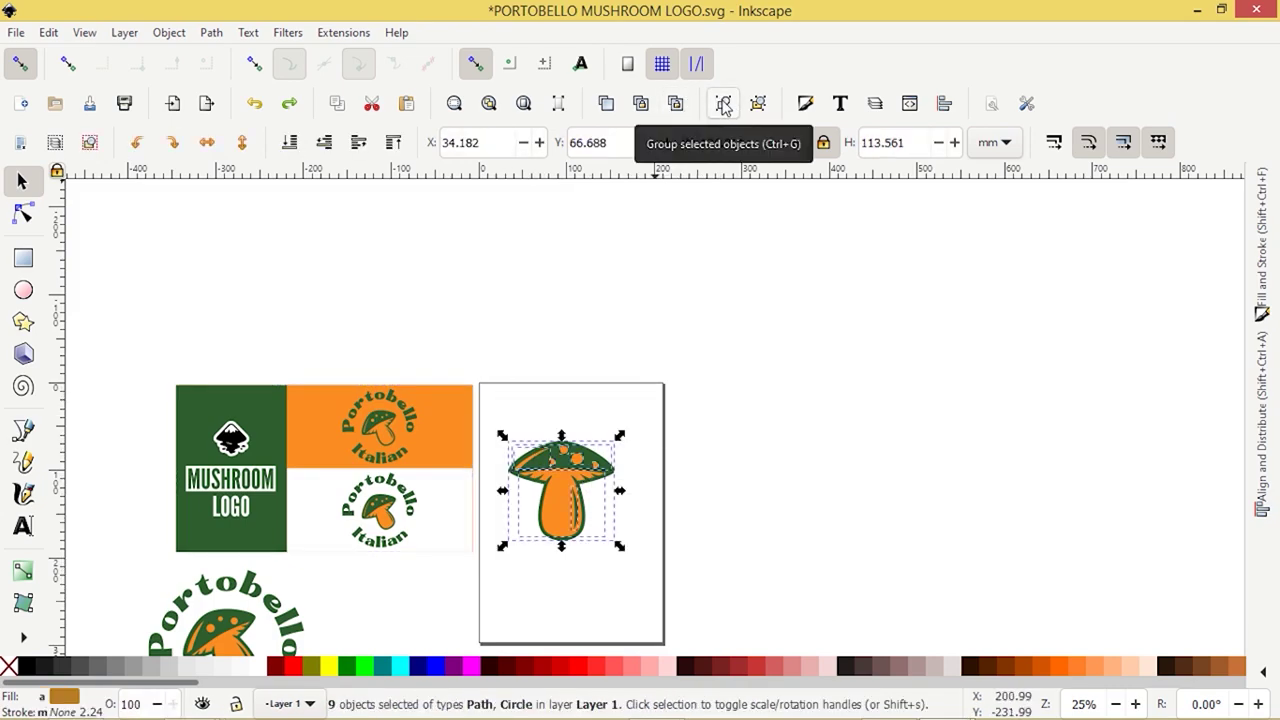
pyautogui.click(724, 105)
pyautogui.moveTo(556, 484); pyautogui.dragTo(767, 410)
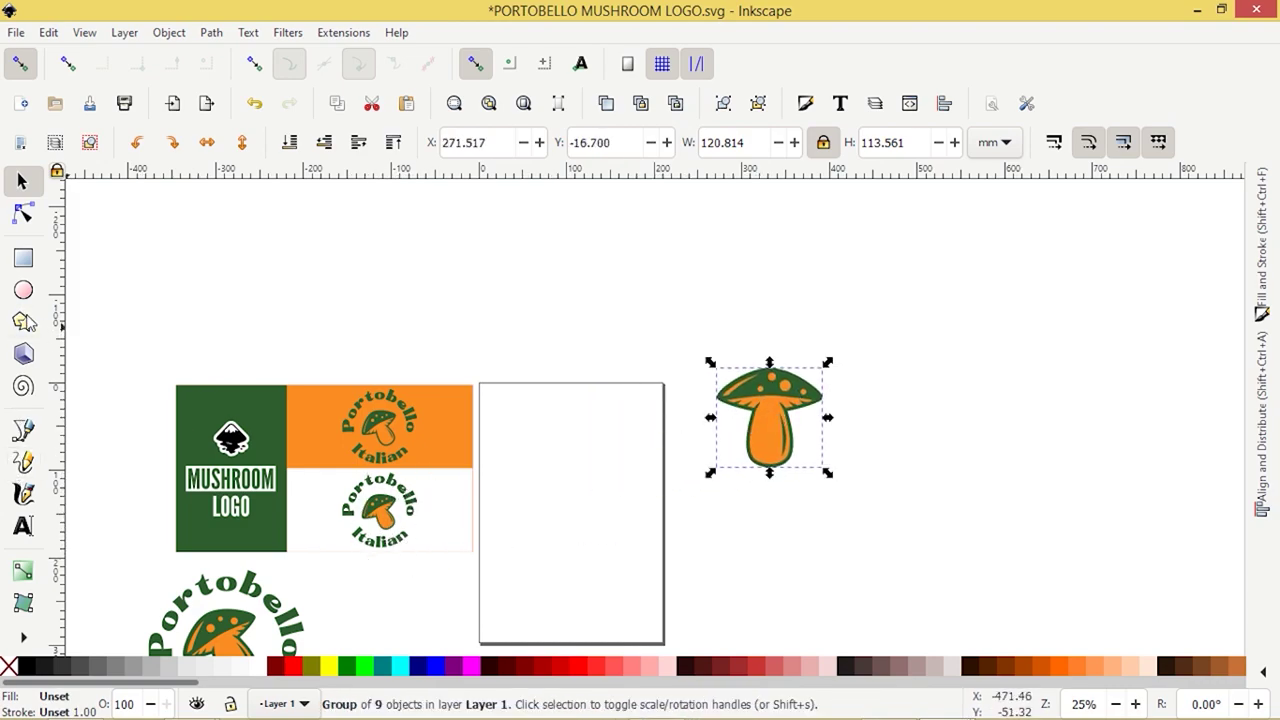
# Step: Draw a circle with a radius of about 59 mm, give it a black outline without fill, and move it to the page's upper middle
pyautogui.click(24, 291)
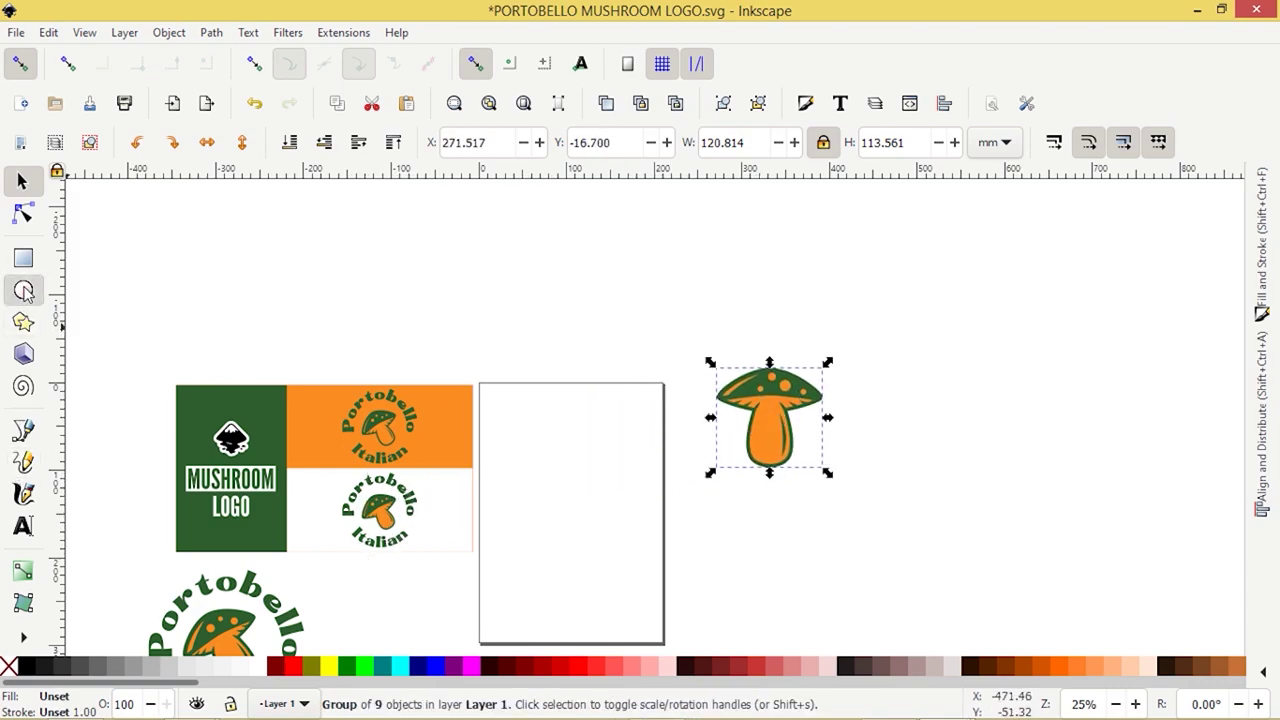
pyautogui.moveTo(537, 477); pyautogui.dragTo(606, 531)
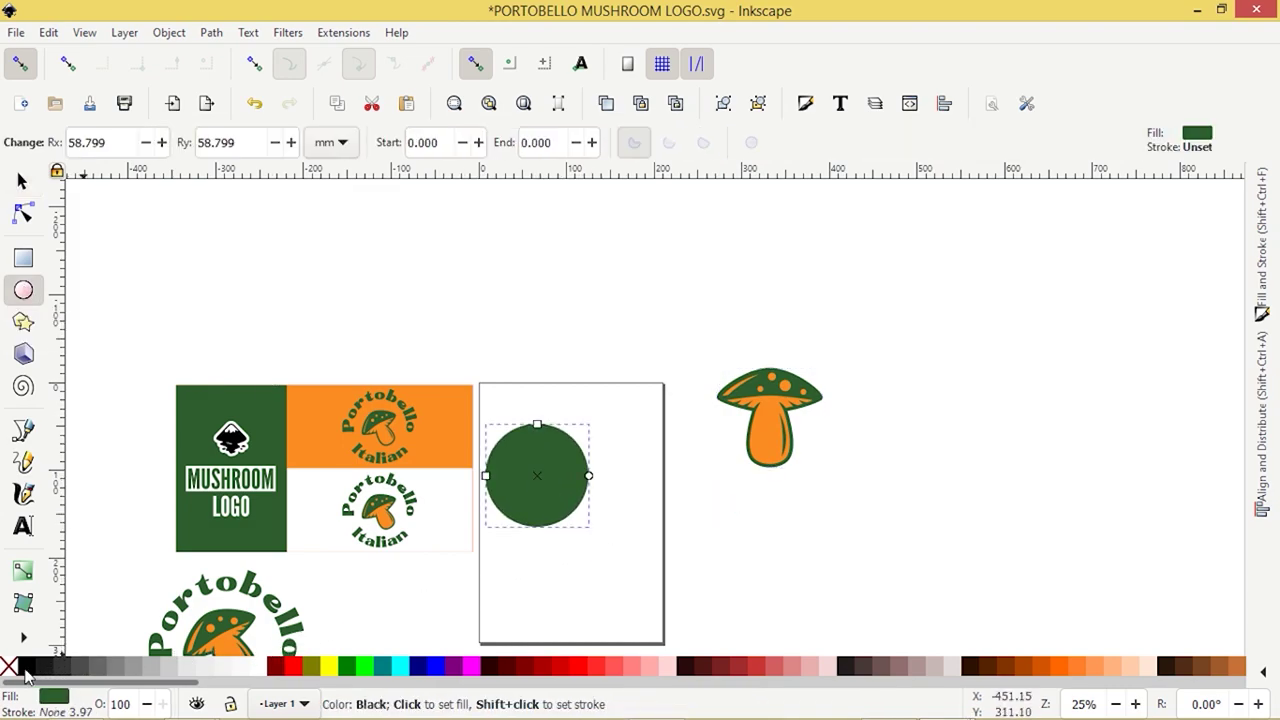
pyautogui.keyDown('shift'); pyautogui.click(26, 667); pyautogui.keyUp('shift')
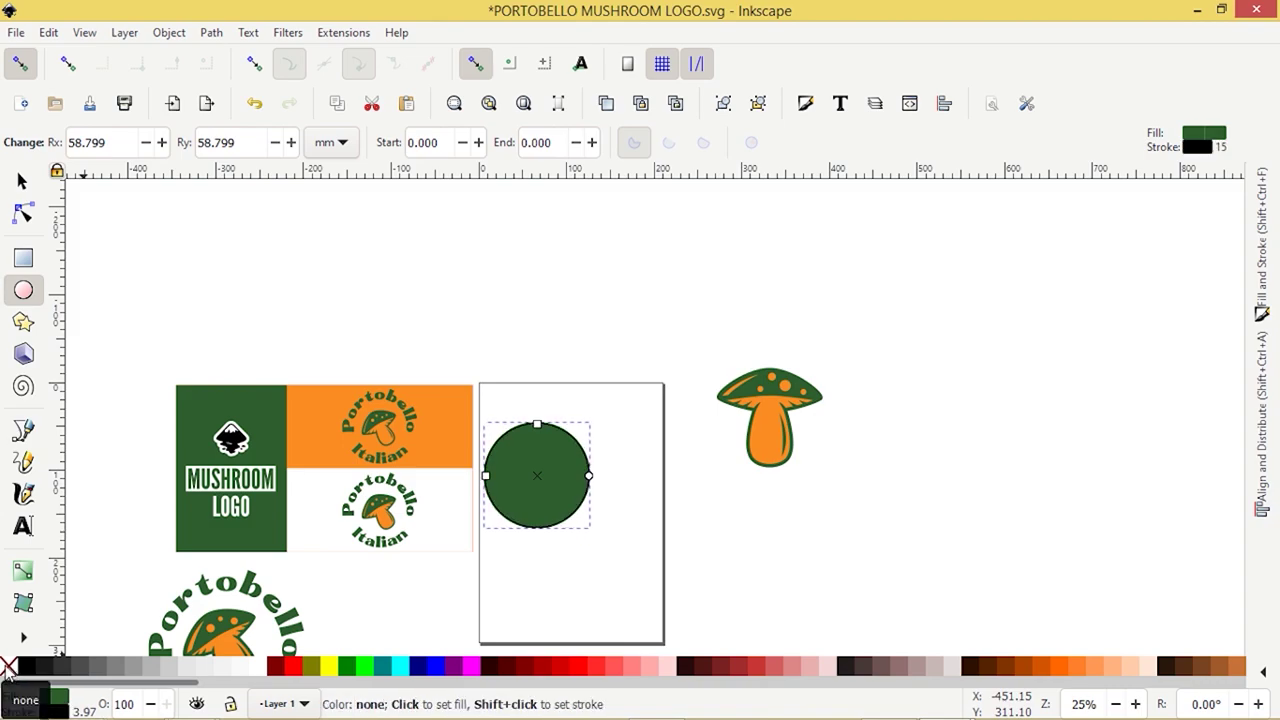
pyautogui.click(8, 668)
pyautogui.click(22, 181)
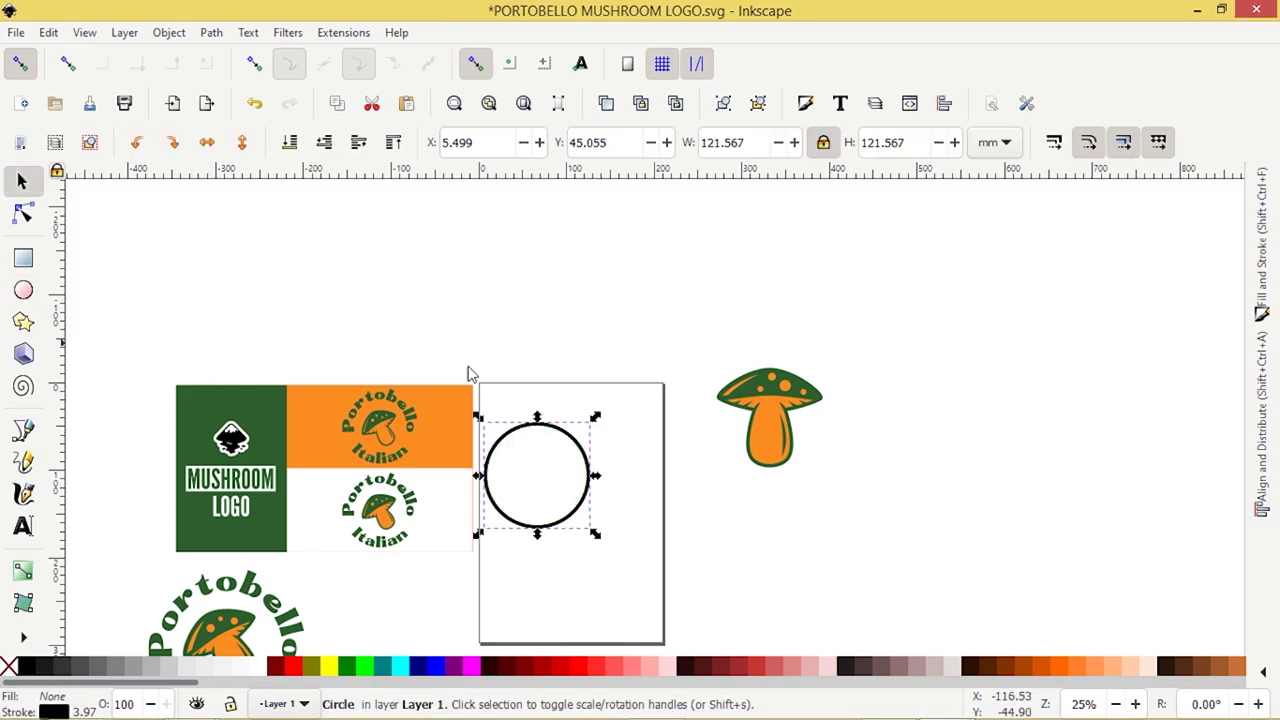
pyautogui.moveTo(531, 446); pyautogui.dragTo(569, 437)
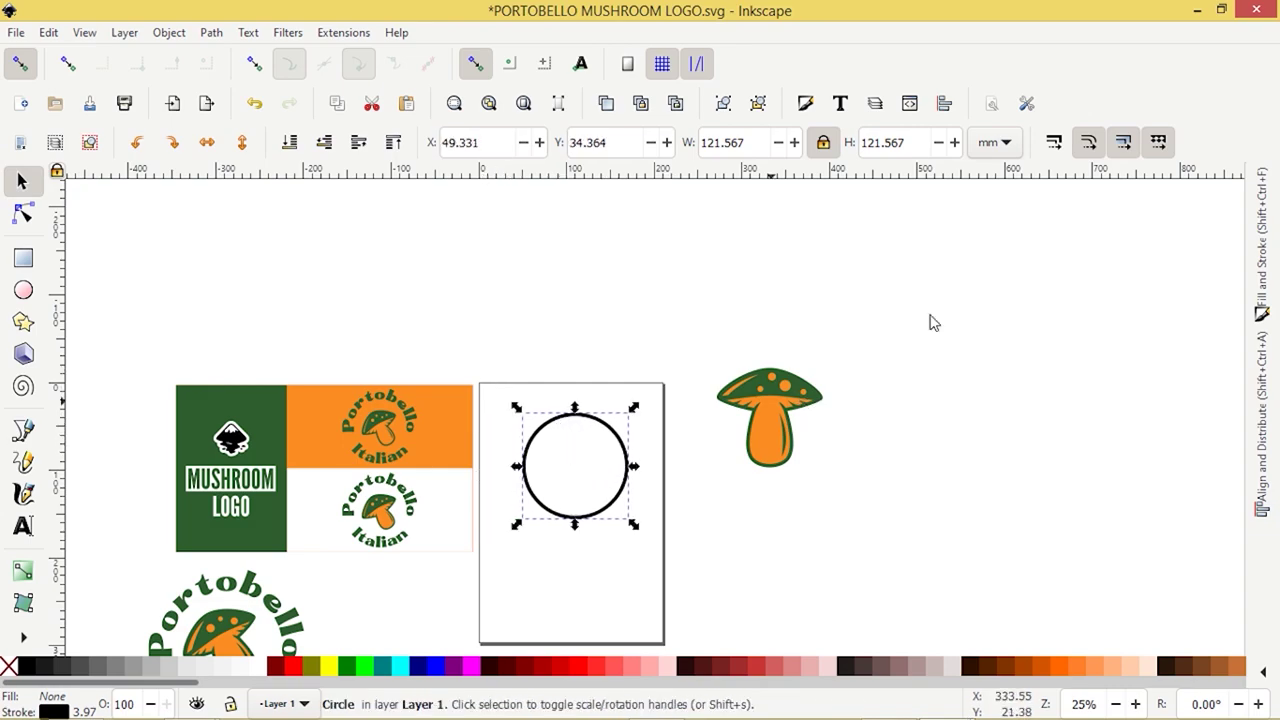
# Step: Set the circle's stroke width to 2 px
pyautogui.click(805, 105)
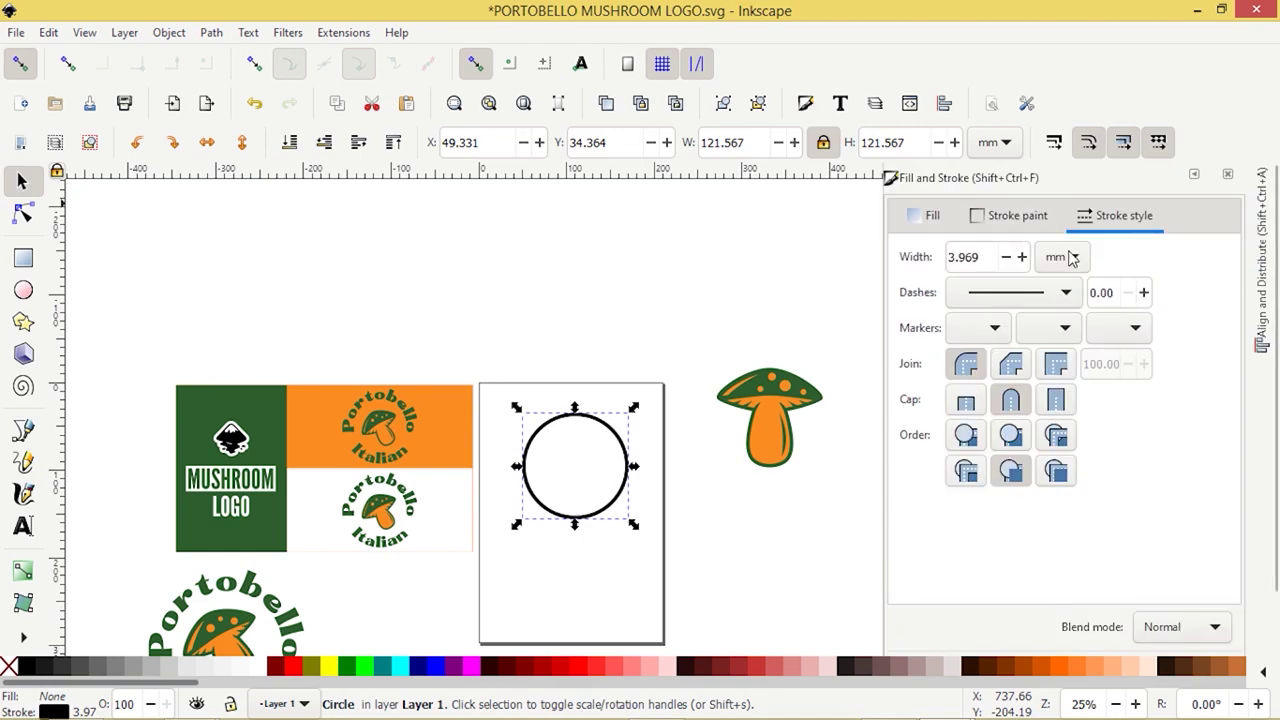
pyautogui.click(1072, 259)
pyautogui.click(1062, 287)
pyautogui.moveTo(990, 257); pyautogui.dragTo(947, 256)
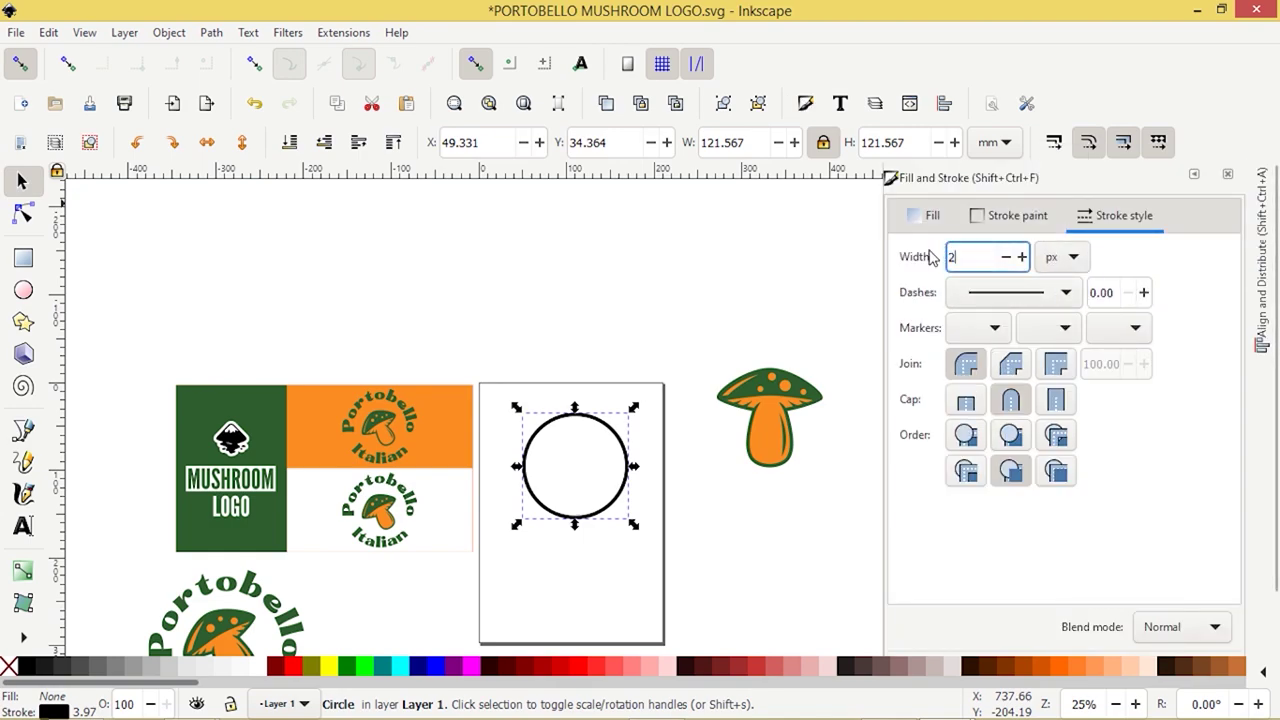
pyautogui.write('2')
pyautogui.press('Return')
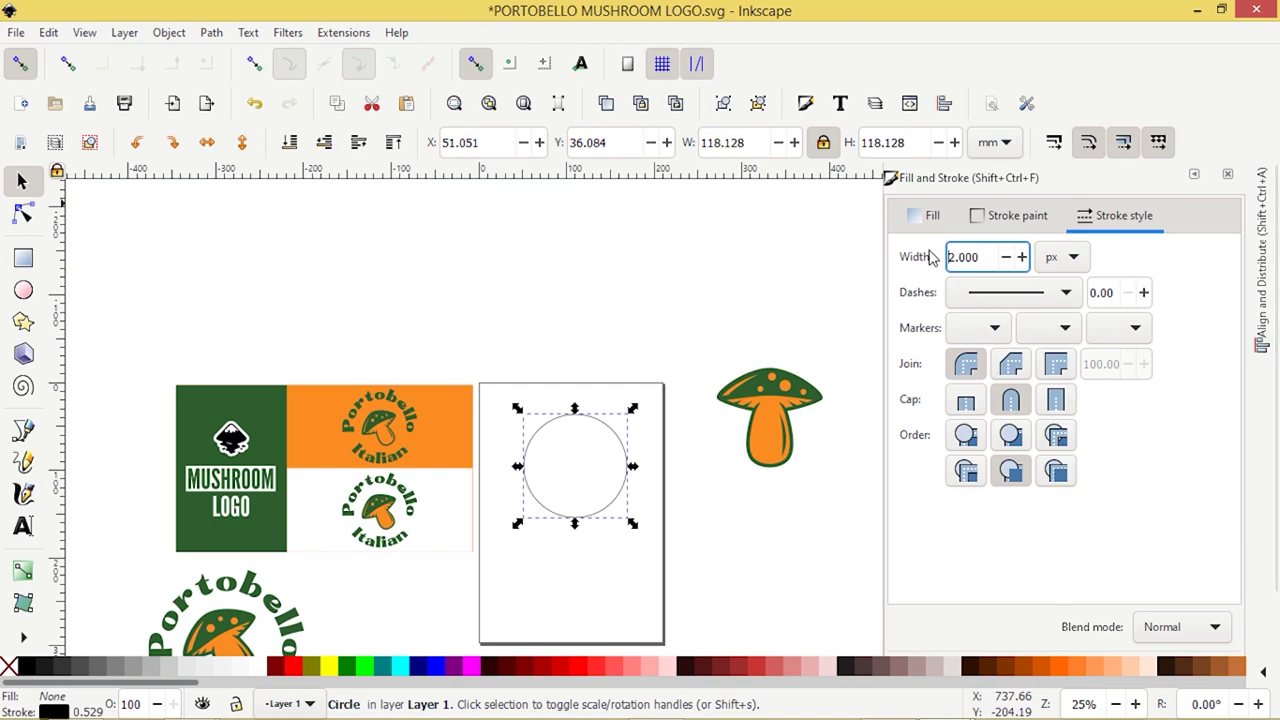
pyautogui.click(1193, 178)
# Step: Duplicate the circle and scale the copy about its centre to a concentric circle about 73 mm wide
pyautogui.scroll(2, 548, 567)
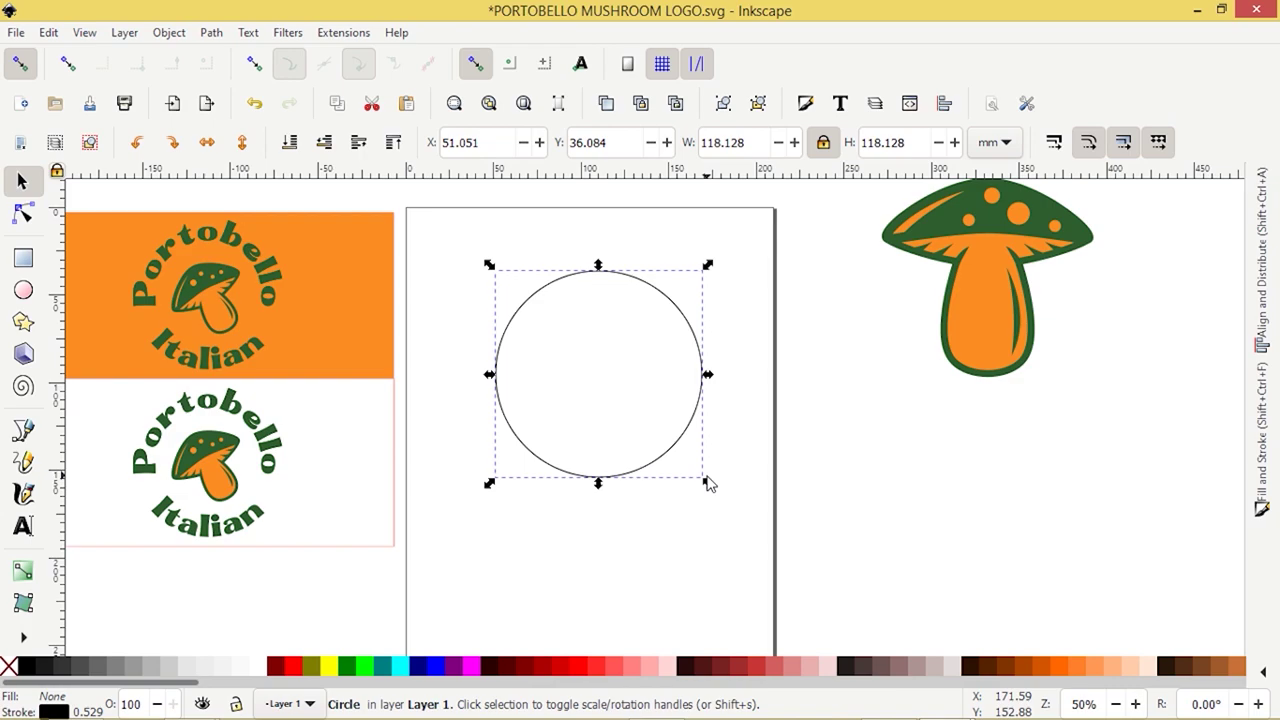
pyautogui.moveTo(707, 486); pyautogui.dragTo(670, 487)
pyautogui.click(677, 577)
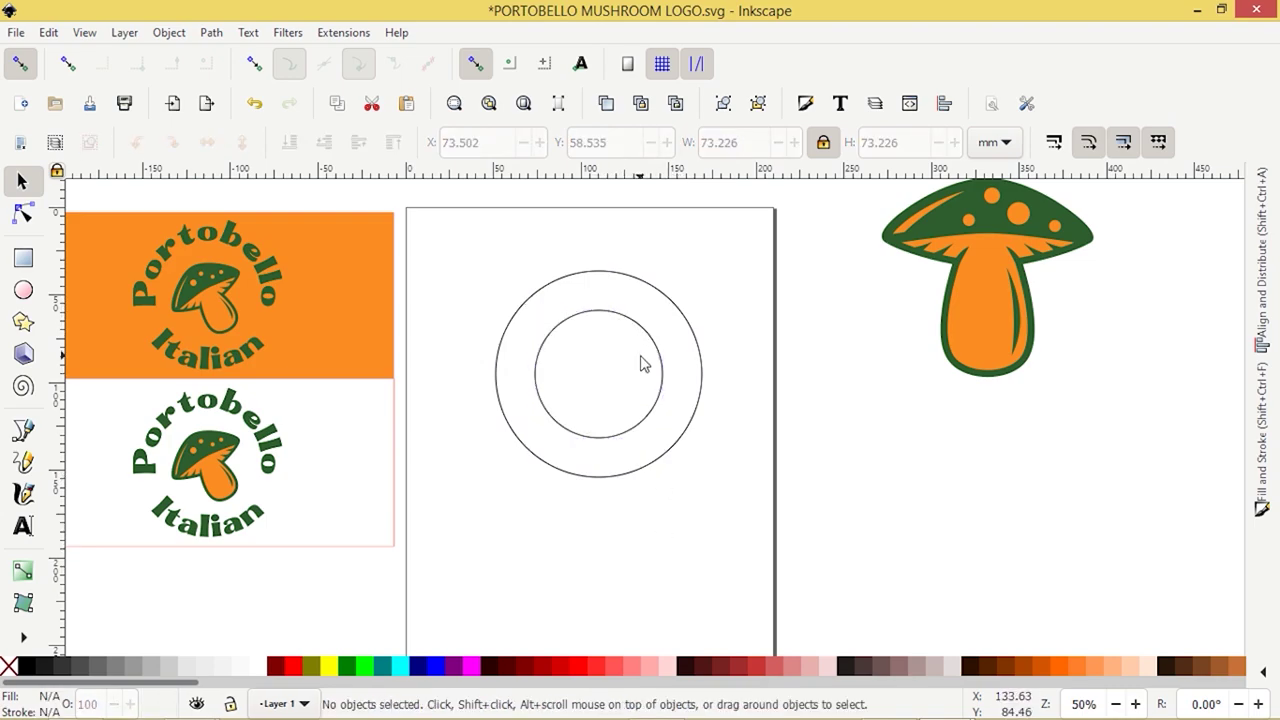
# Step: Add the text "Portobello" below the circles and move it right so it sits inside the page
pyautogui.click(24, 527)
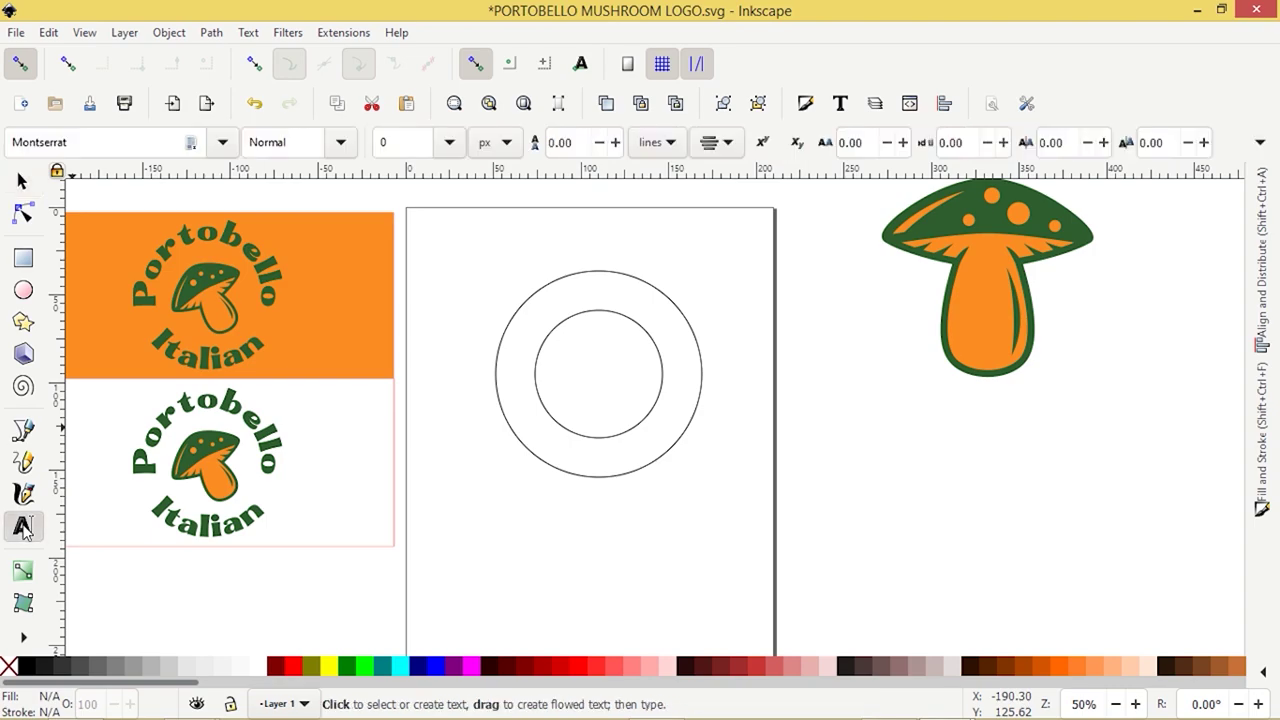
pyautogui.click(489, 524)
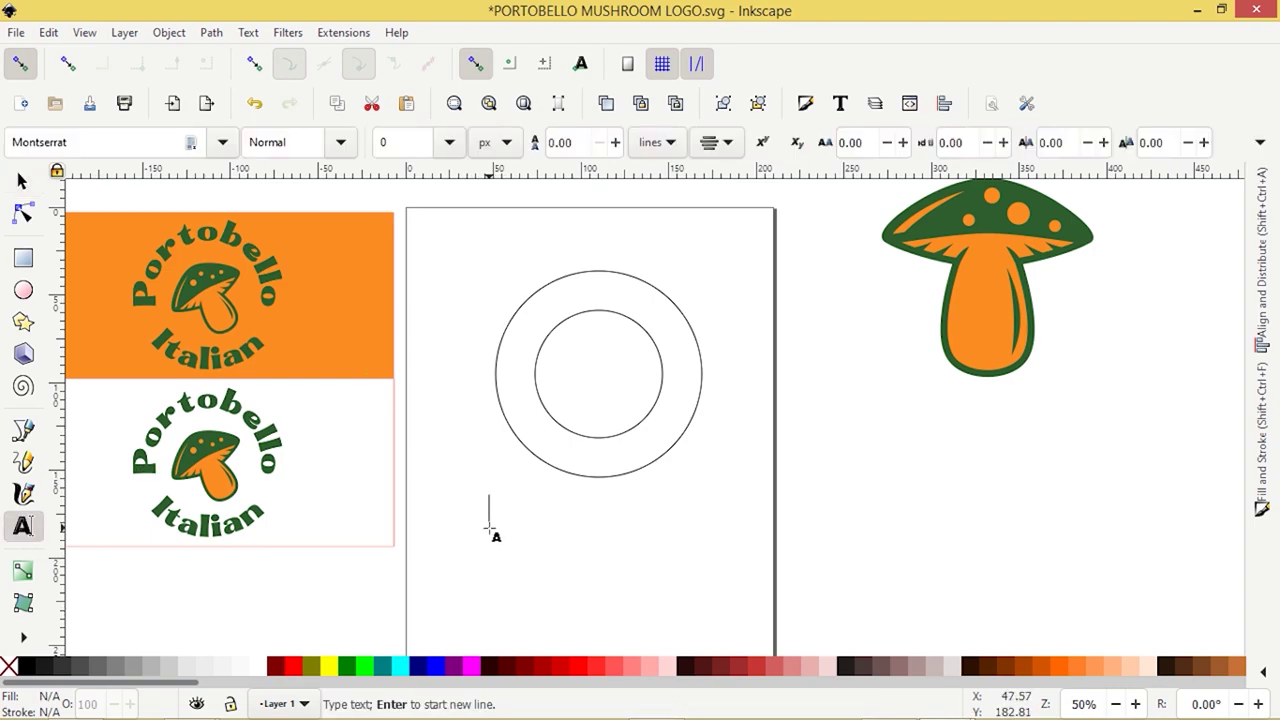
pyautogui.write('Portobe')
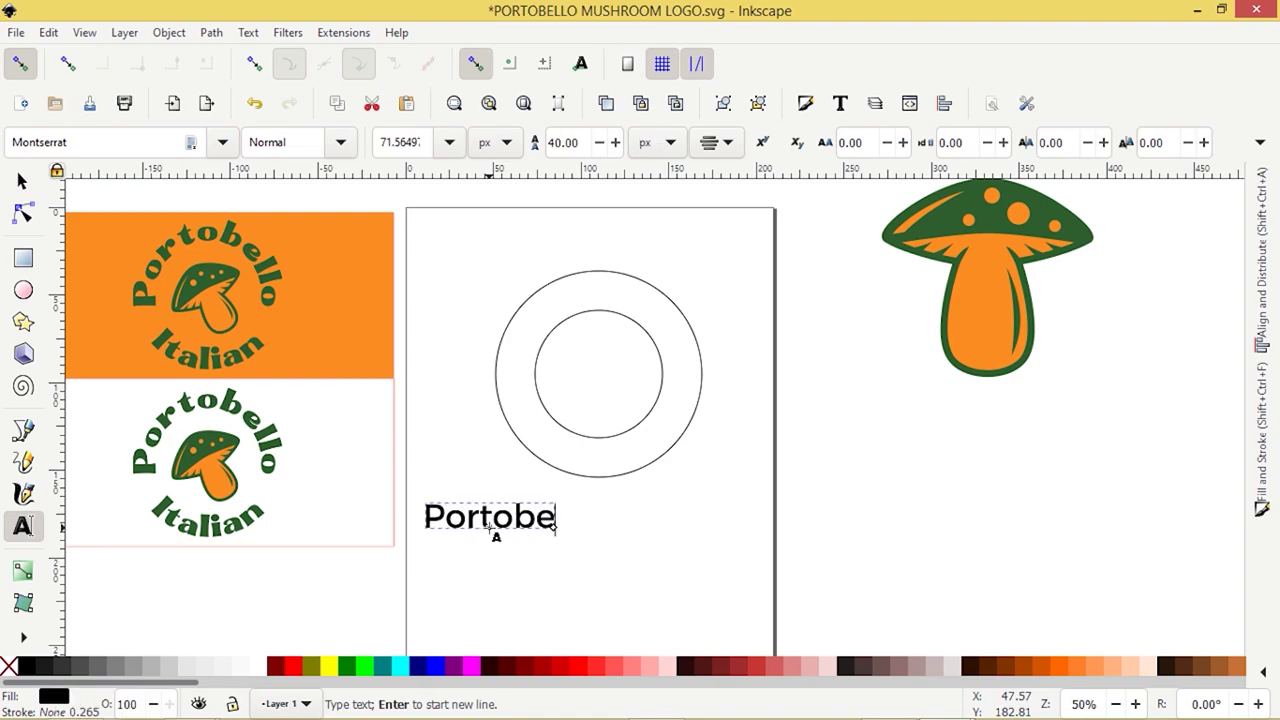
pyautogui.write('llo')
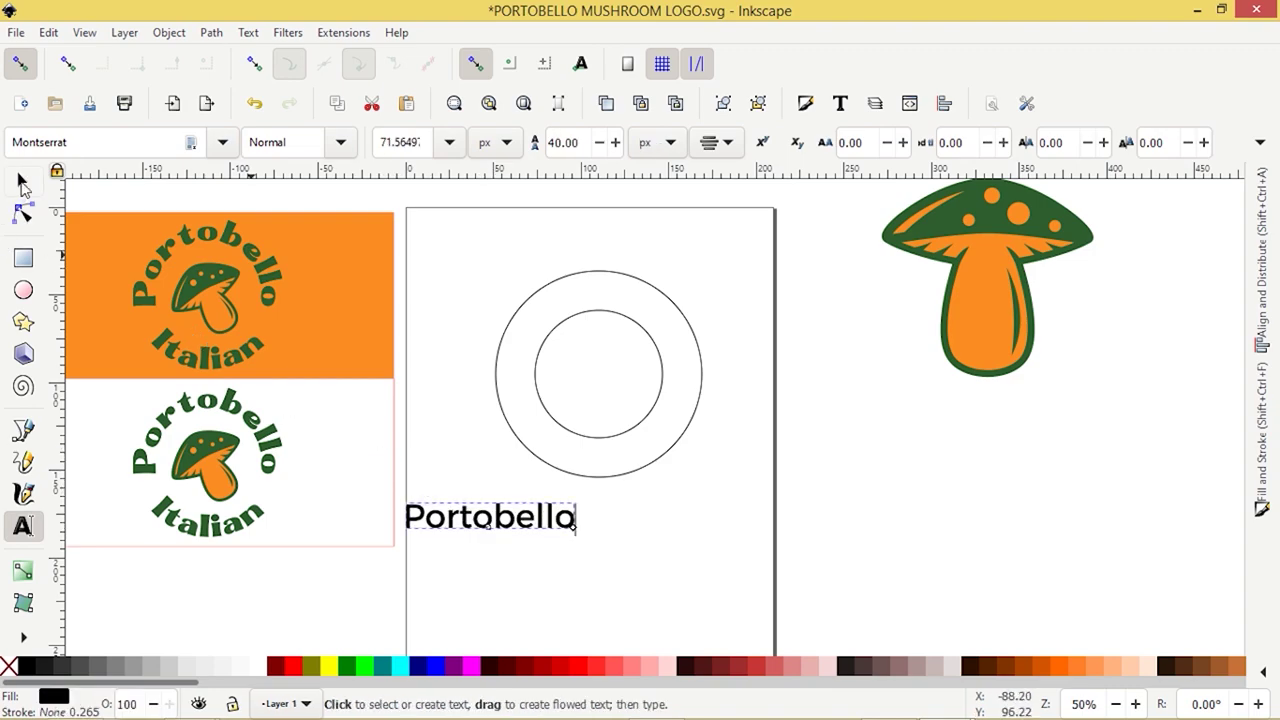
pyautogui.click(22, 181)
pyautogui.moveTo(487, 493); pyautogui.dragTo(560, 529)
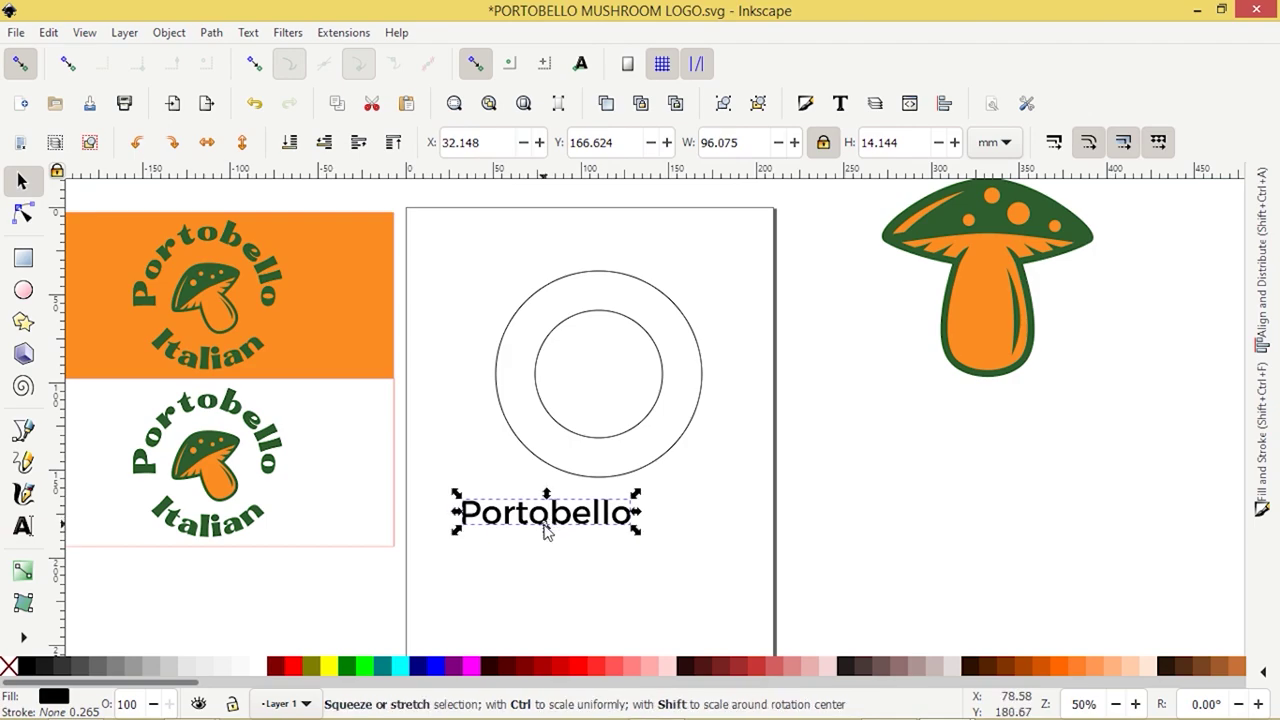
# Step: Duplicate the "Portobello" text and place the copy directly below the original
pyautogui.scroll(-1, 547, 533)
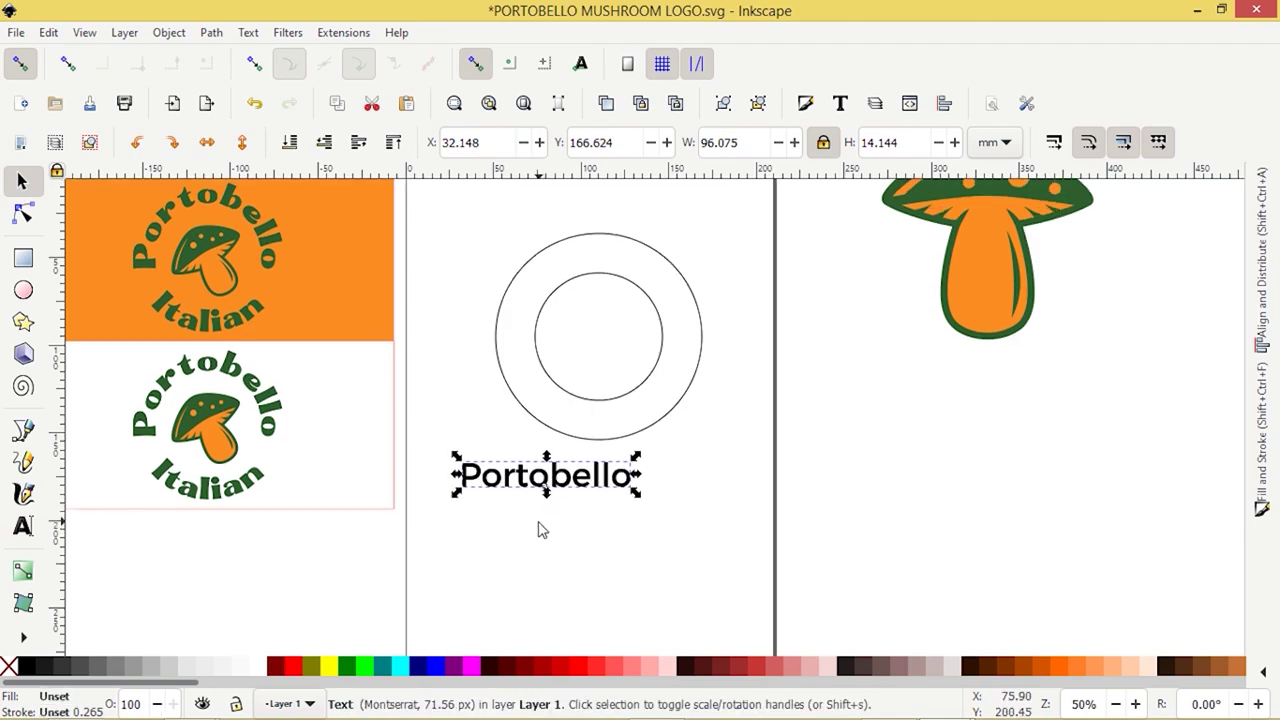
pyautogui.hotkey('ctrl', 'd')
pyautogui.moveTo(519, 485); pyautogui.dragTo(543, 524)
# Step: Set the font of both "Portobello" texts to Gabrielly in the Normal style
pyautogui.moveTo(426, 457); pyautogui.dragTo(683, 569)
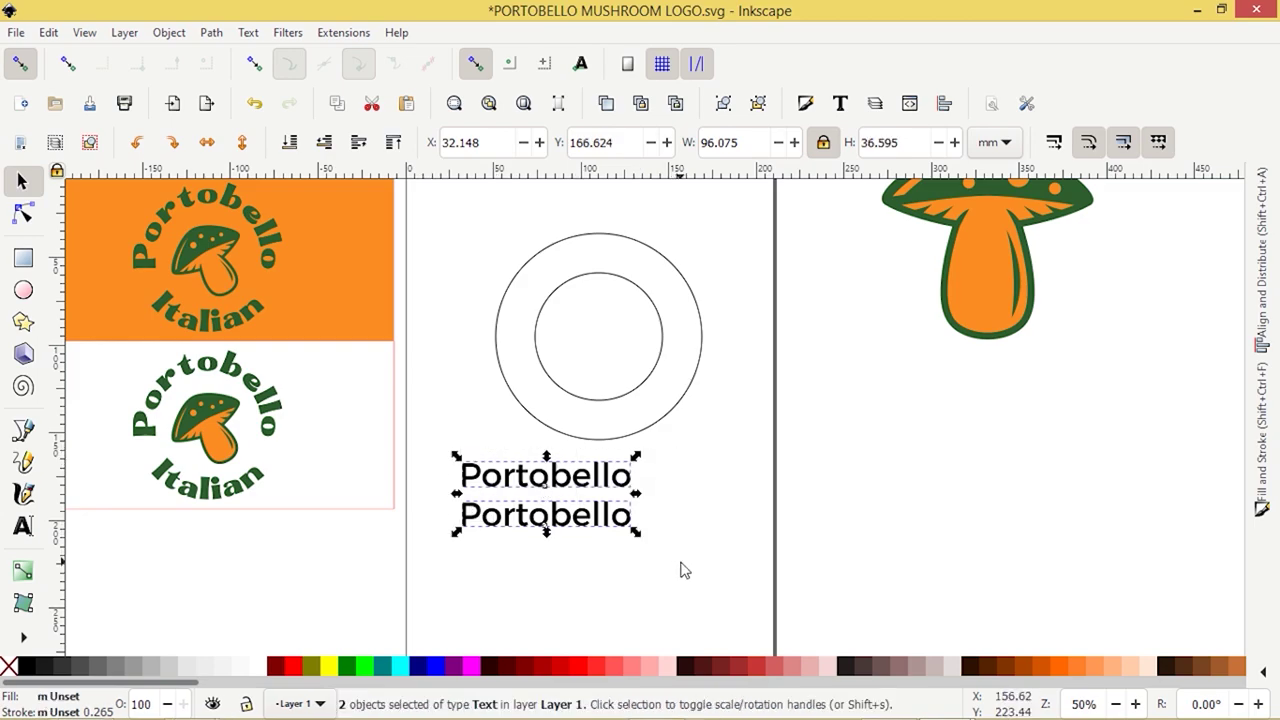
pyautogui.click(840, 105)
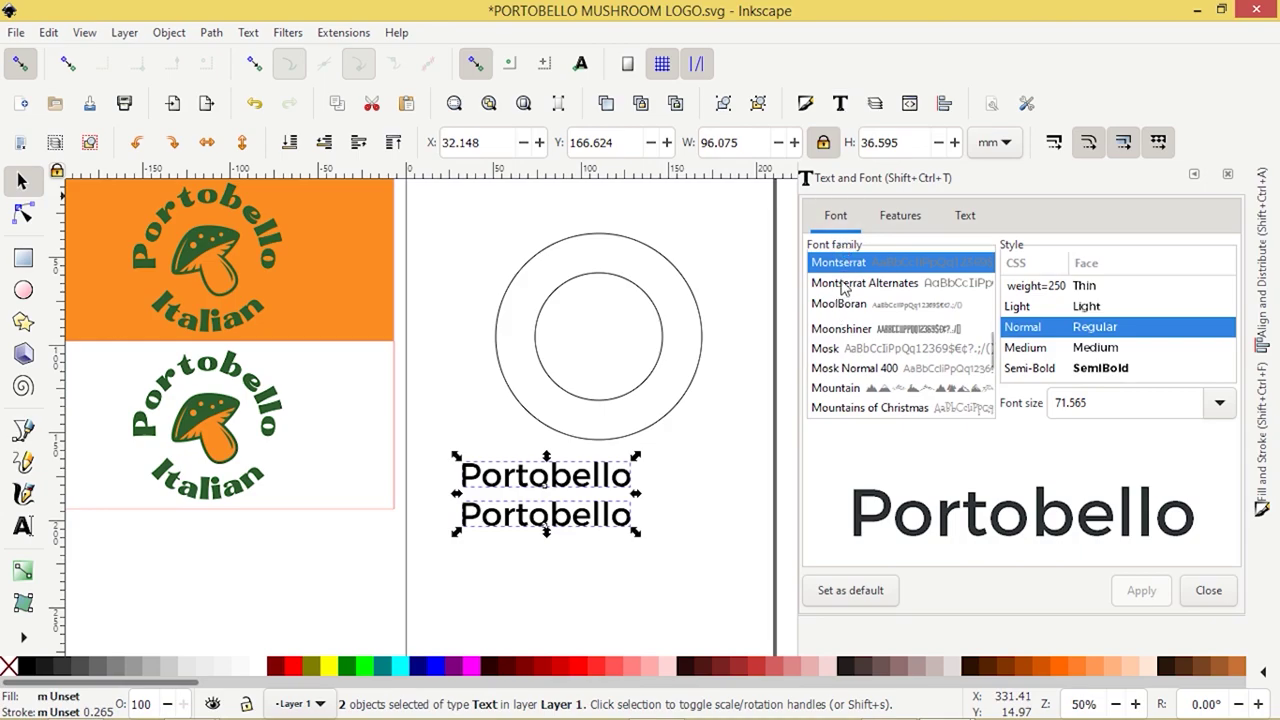
pyautogui.click(845, 284)
pyautogui.write('gab')
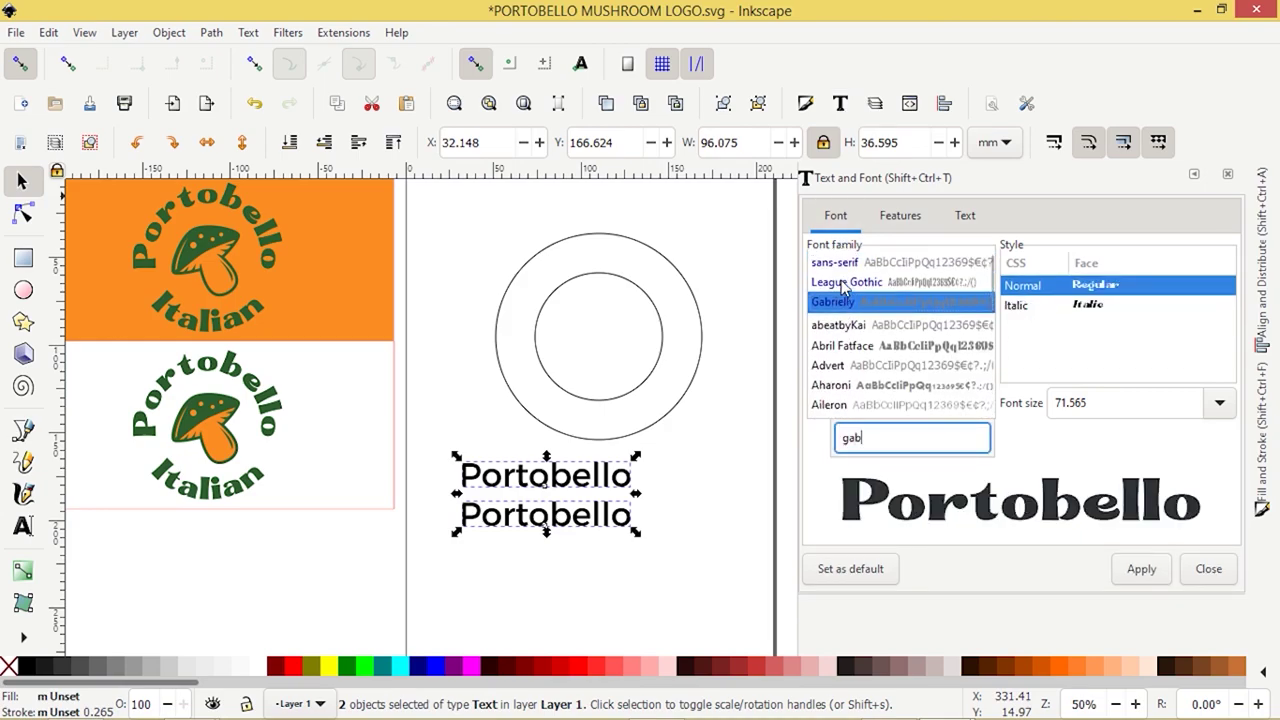
pyautogui.click(845, 305)
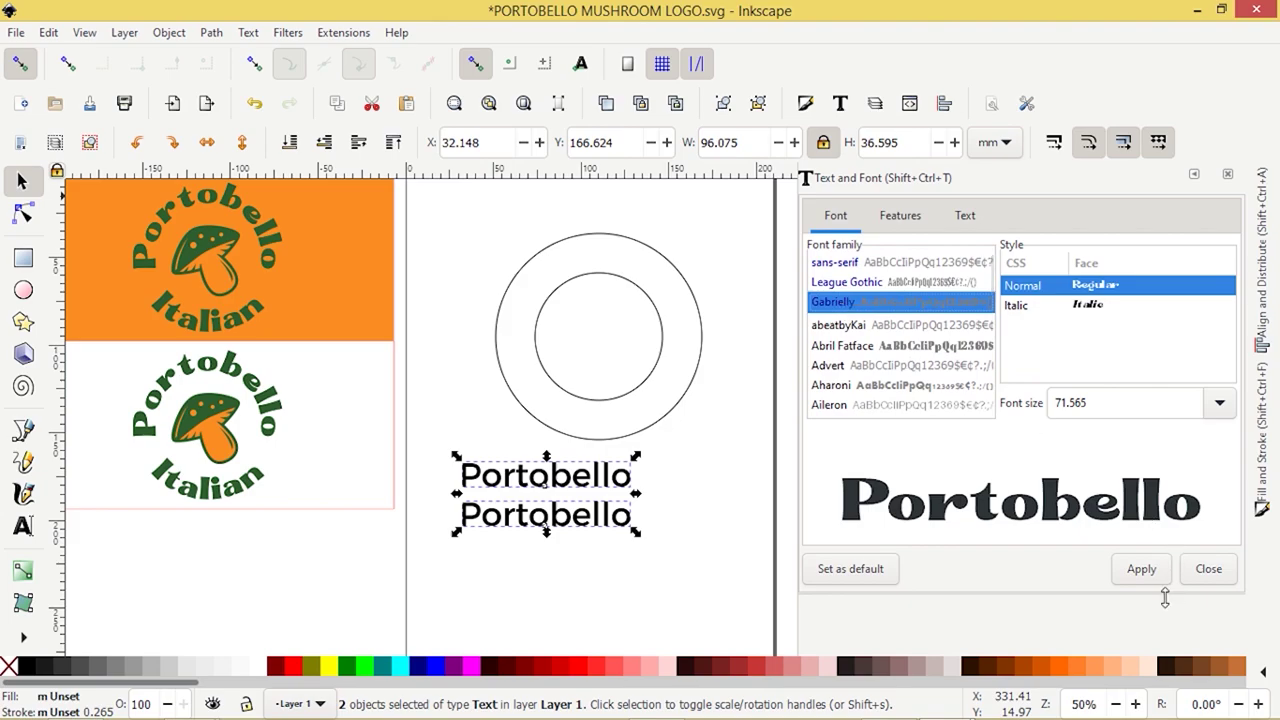
pyautogui.click(1141, 569)
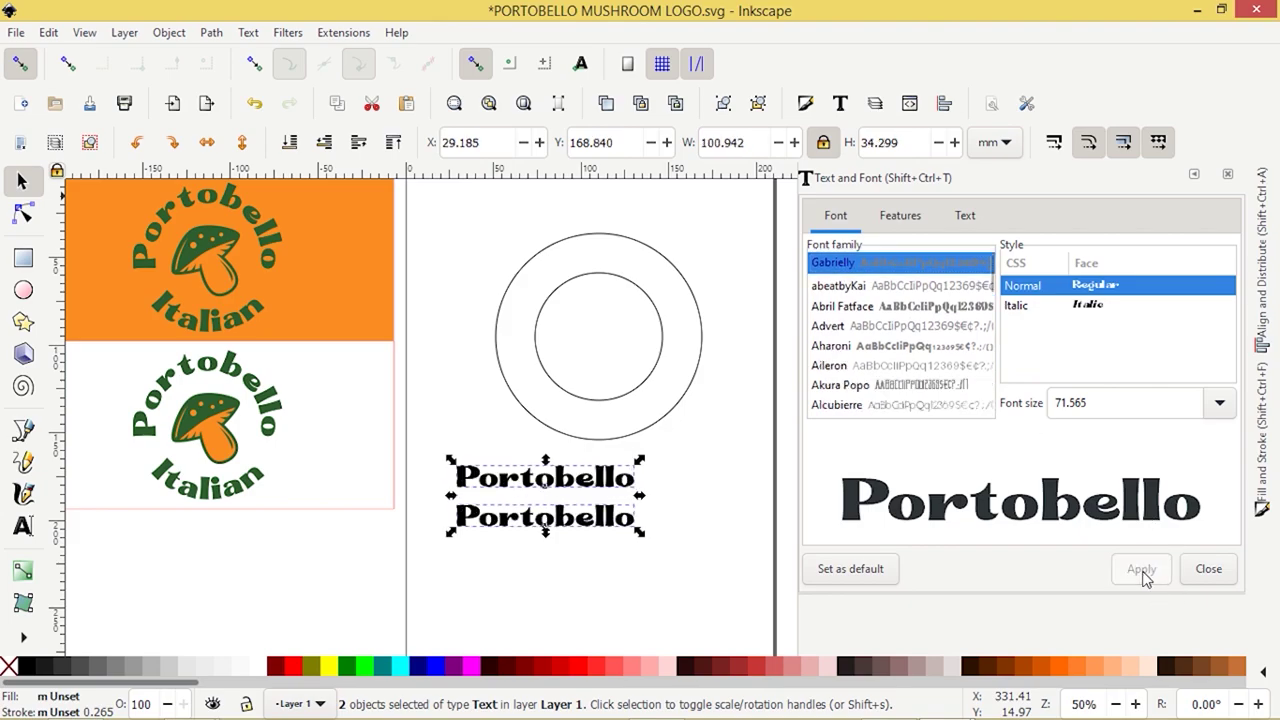
pyautogui.click(1194, 177)
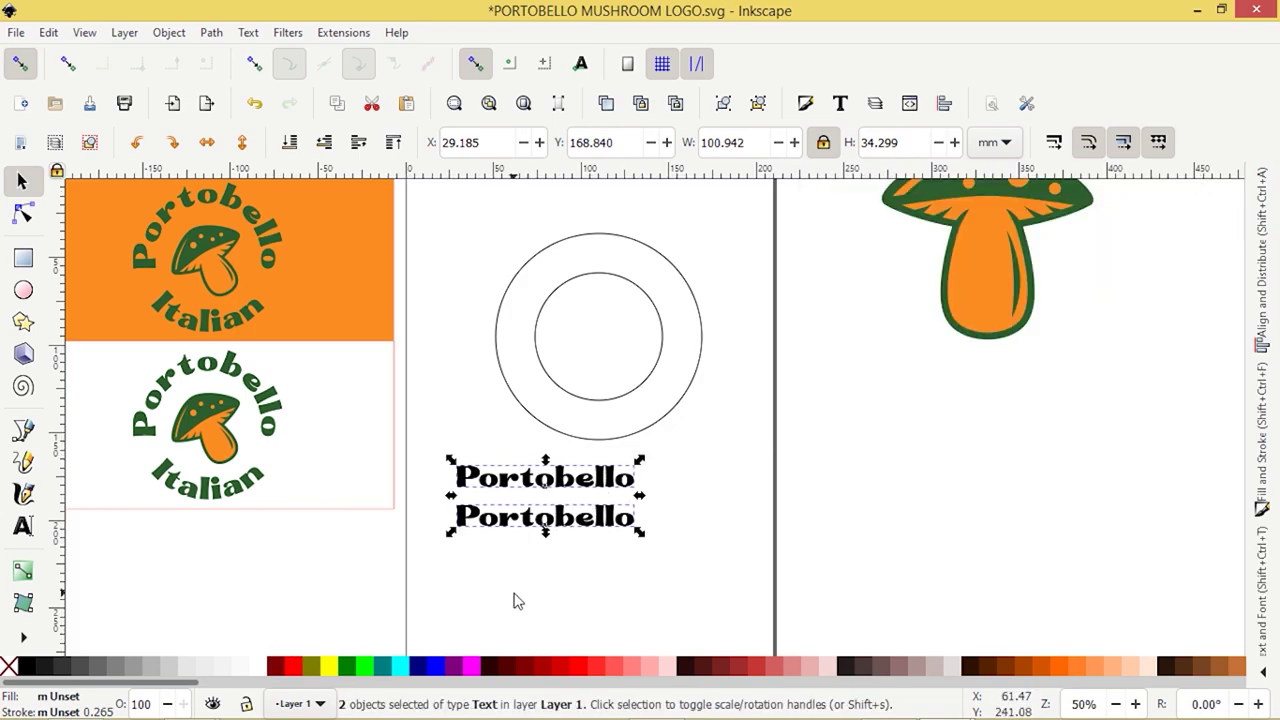
# Step: Fill both "Portobello" texts with the dark green sampled from the finished reference logo
pyautogui.press('d')
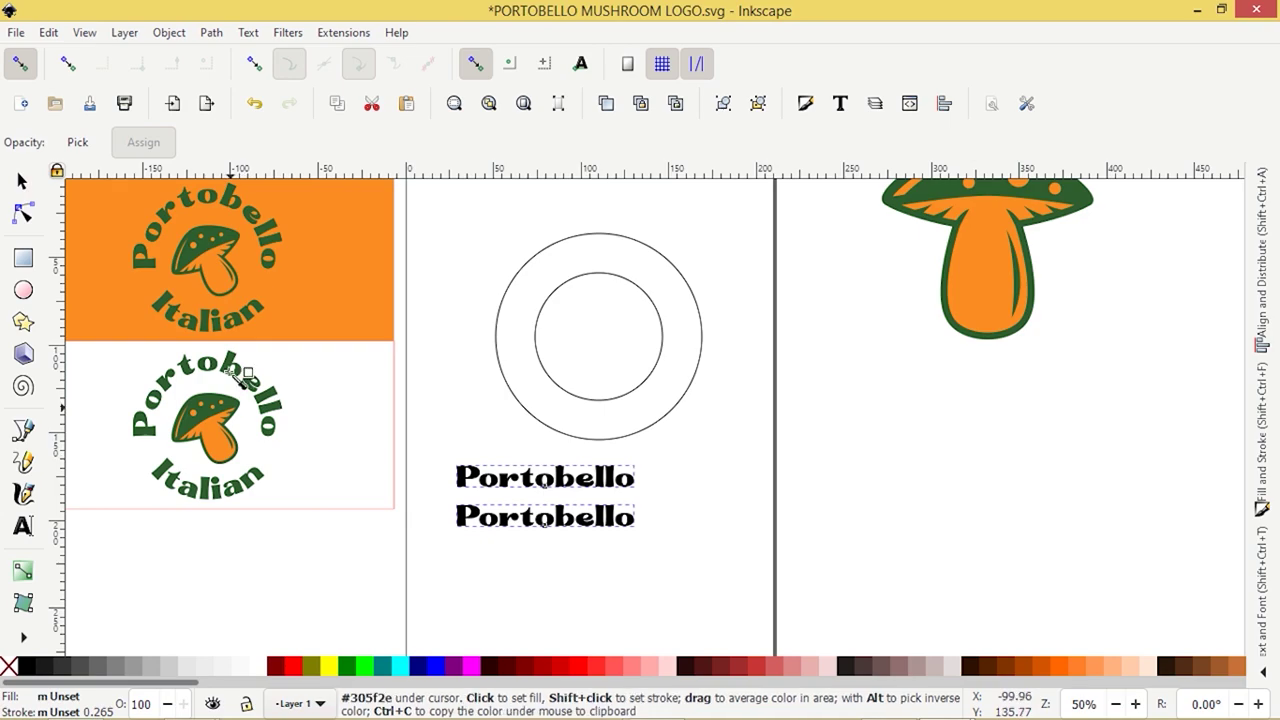
pyautogui.click(203, 246)
pyautogui.click(22, 181)
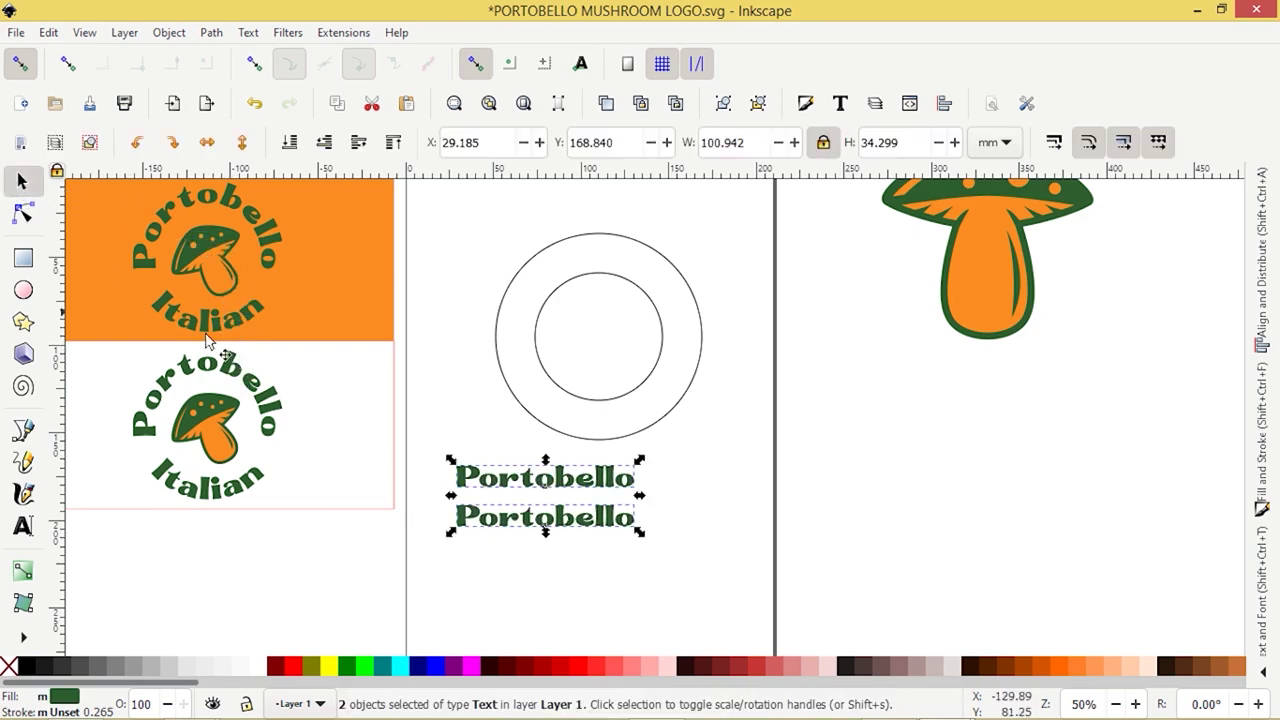
pyautogui.click(452, 488)
# Step: Replace the wording of the lower "Portobello" text with "Italian"
pyautogui.moveTo(436, 438); pyautogui.dragTo(705, 553)
pyautogui.doubleClick(507, 515)
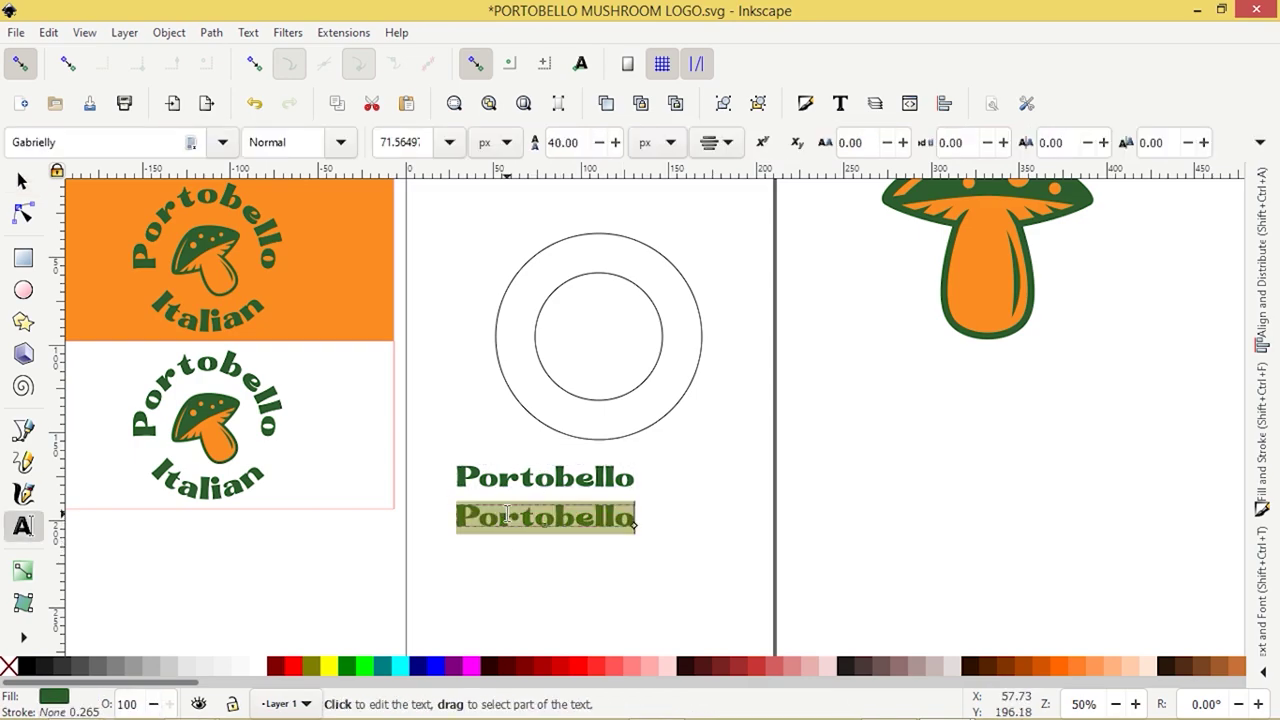
pyautogui.press('BackSpace')
pyautogui.write('Italian')
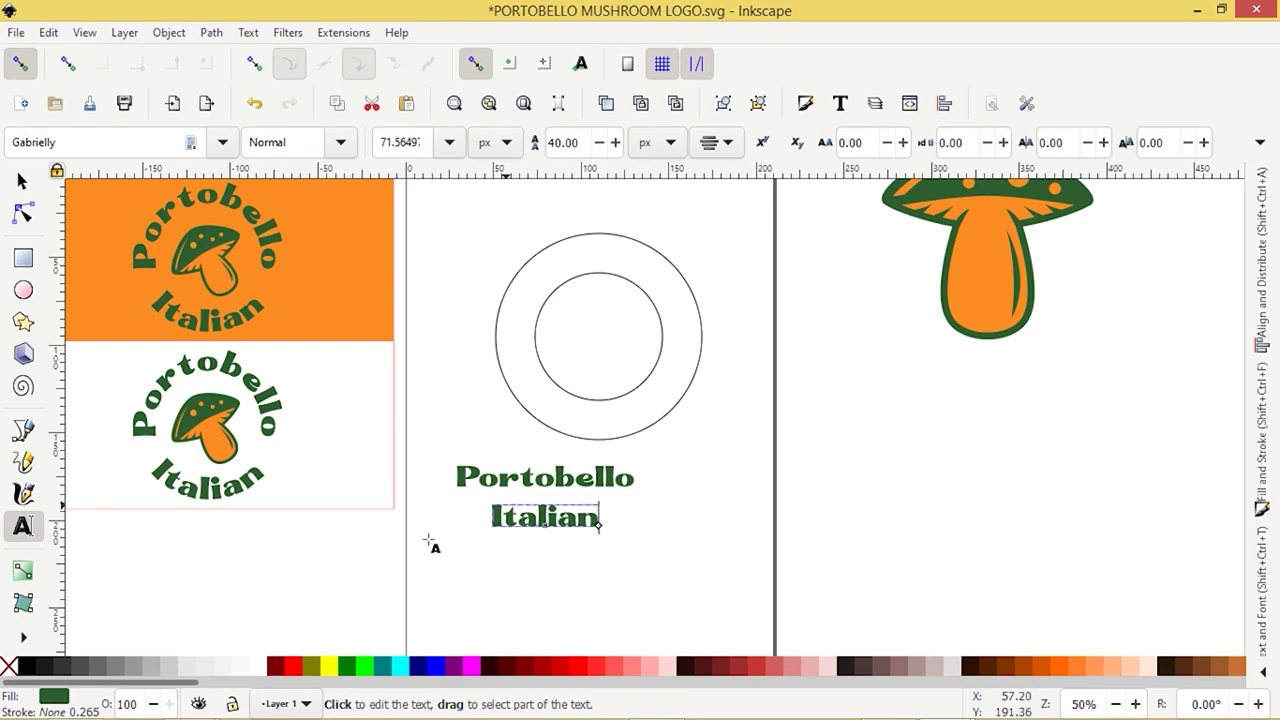
# Step: Move both texts right beneath the circles and enlarge them together to about 148 mm wide
pyautogui.click(22, 181)
pyautogui.moveTo(426, 428); pyautogui.dragTo(682, 578)
pyautogui.moveTo(548, 485); pyautogui.dragTo(593, 473)
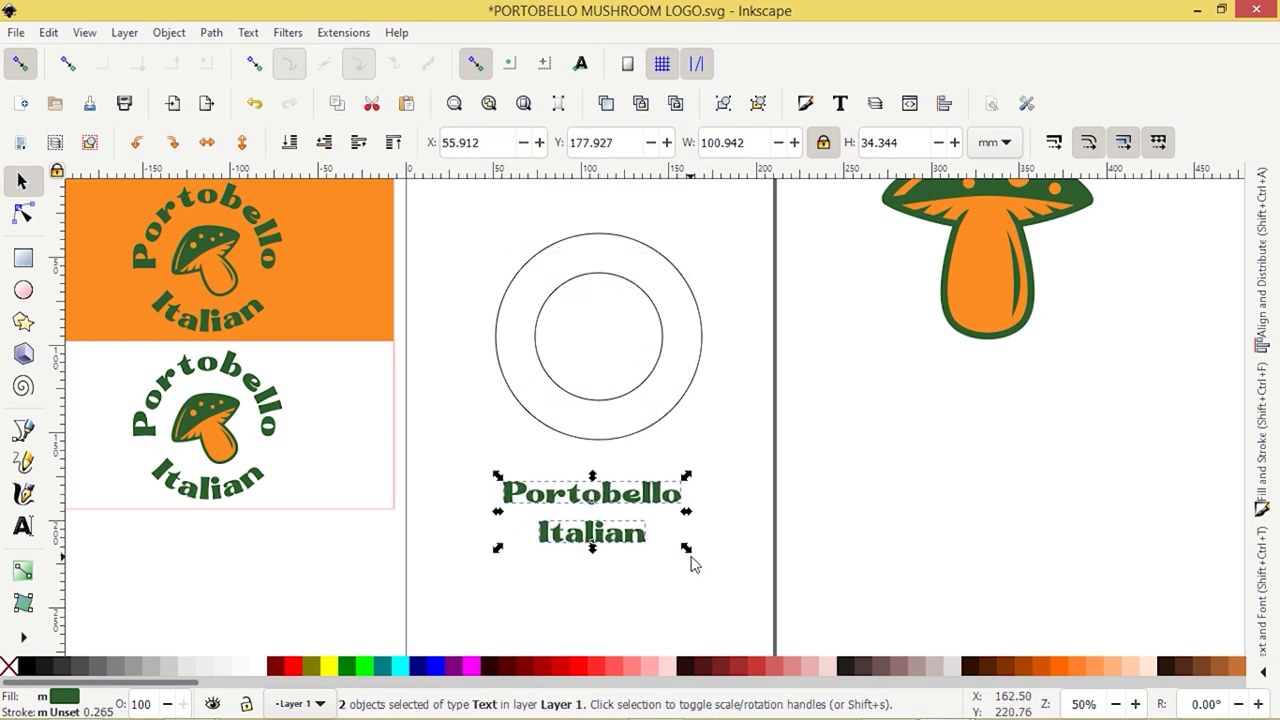
pyautogui.moveTo(686, 550); pyautogui.dragTo(731, 576)
pyautogui.click(610, 620)
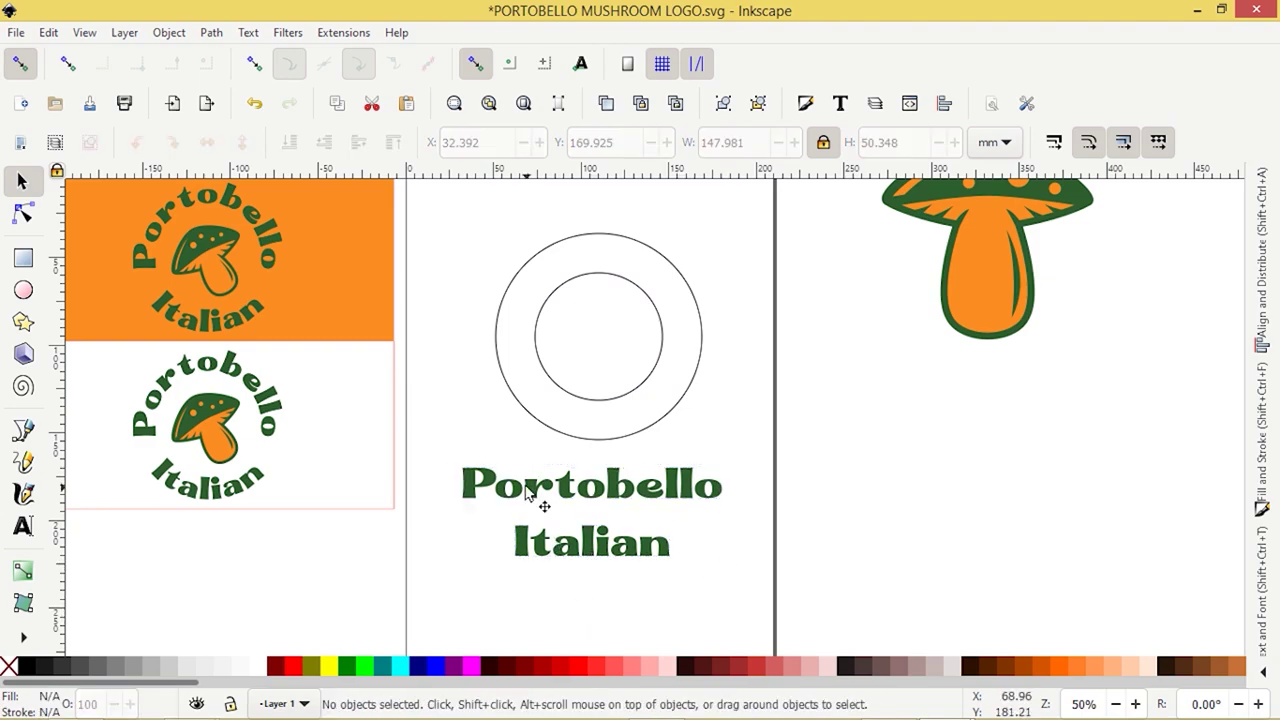
# Step: Move "Portobello" down closer to "Italian" and scale the two texts together to about 144 mm wide
pyautogui.moveTo(531, 489); pyautogui.dragTo(538, 518)
pyautogui.moveTo(443, 463); pyautogui.dragTo(720, 566)
pyautogui.click(560, 614)
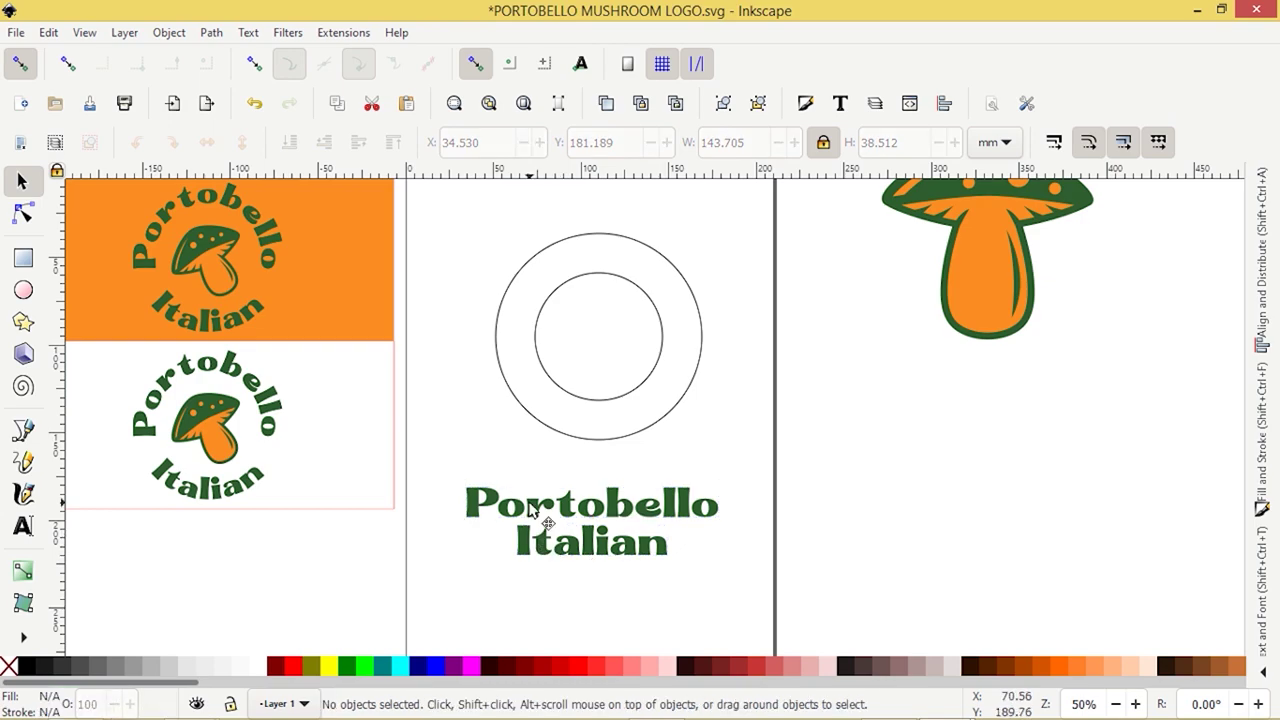
# Step: Put the "Portobello" text on the path of the inner circle
pyautogui.click(535, 510)
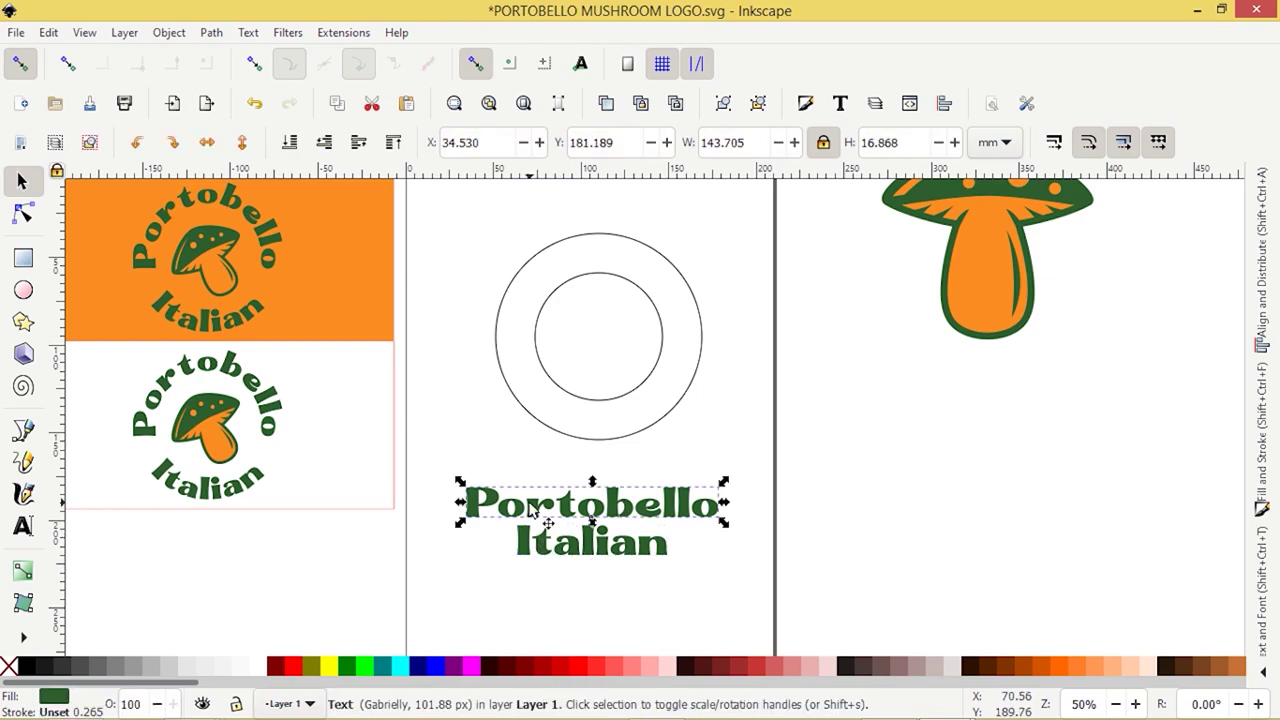
pyautogui.keyDown('shift'); pyautogui.click(595, 278); pyautogui.keyUp('shift')
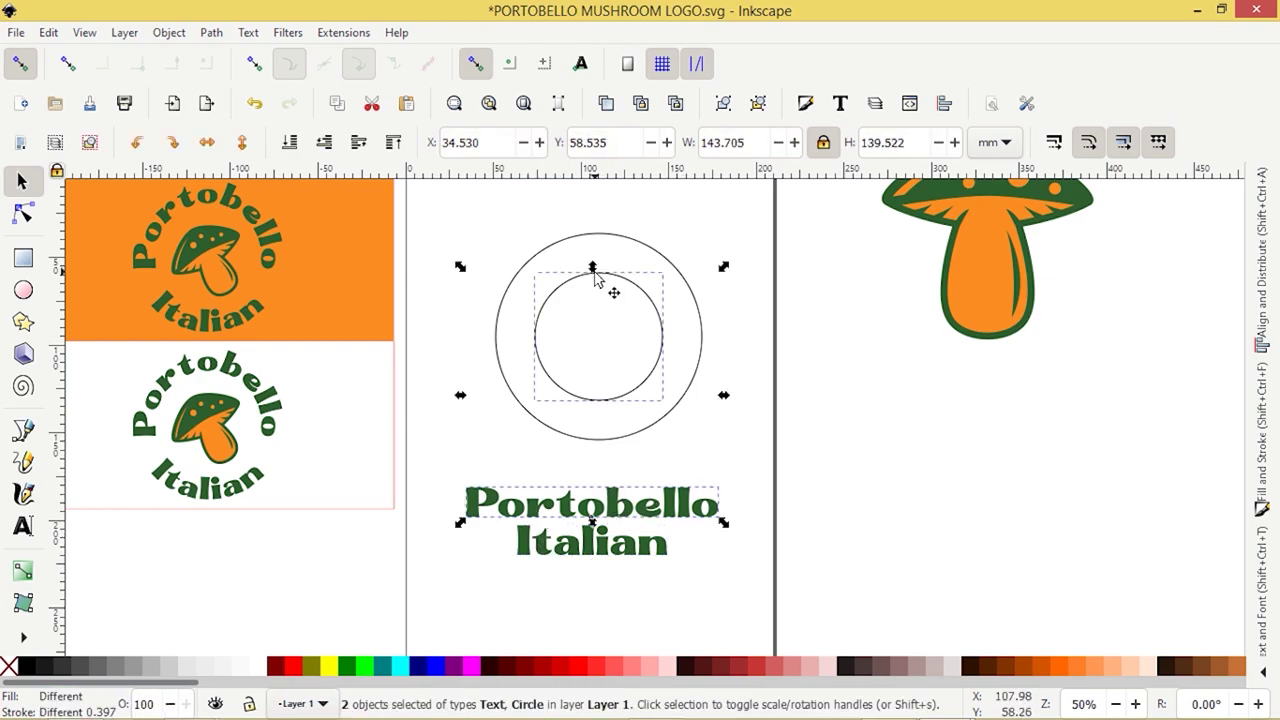
pyautogui.click(248, 32)
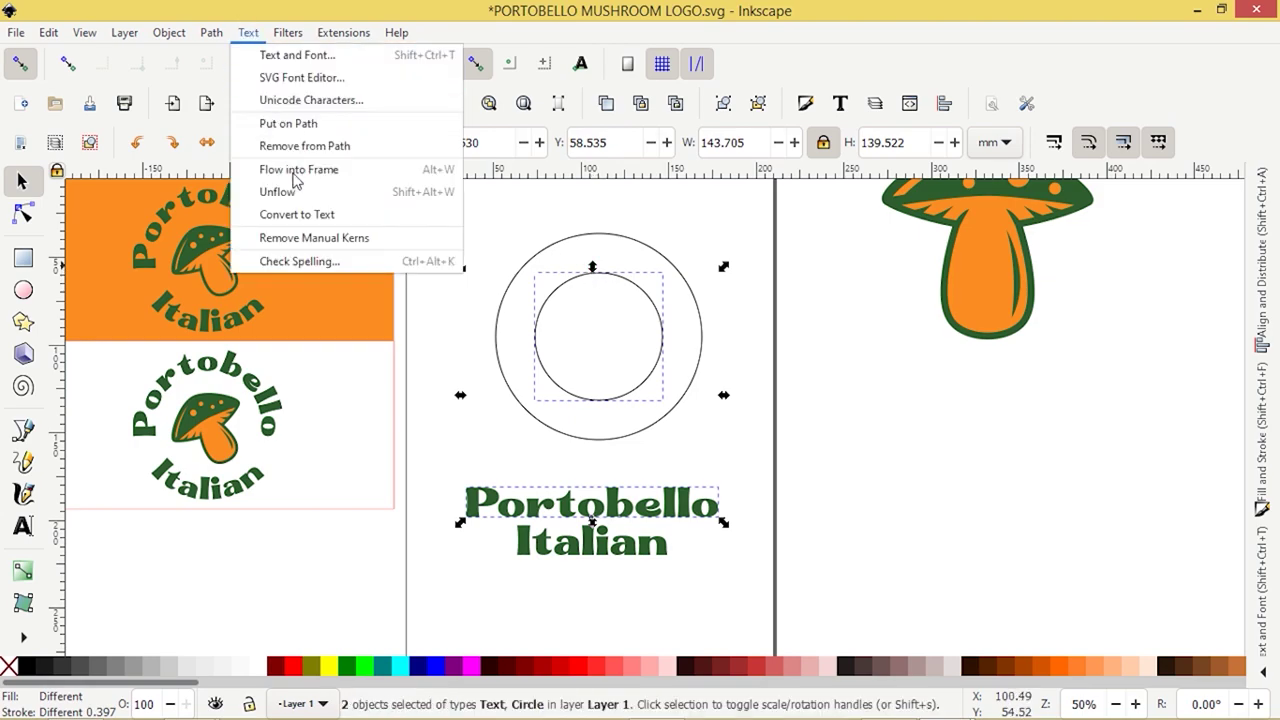
pyautogui.click(285, 123)
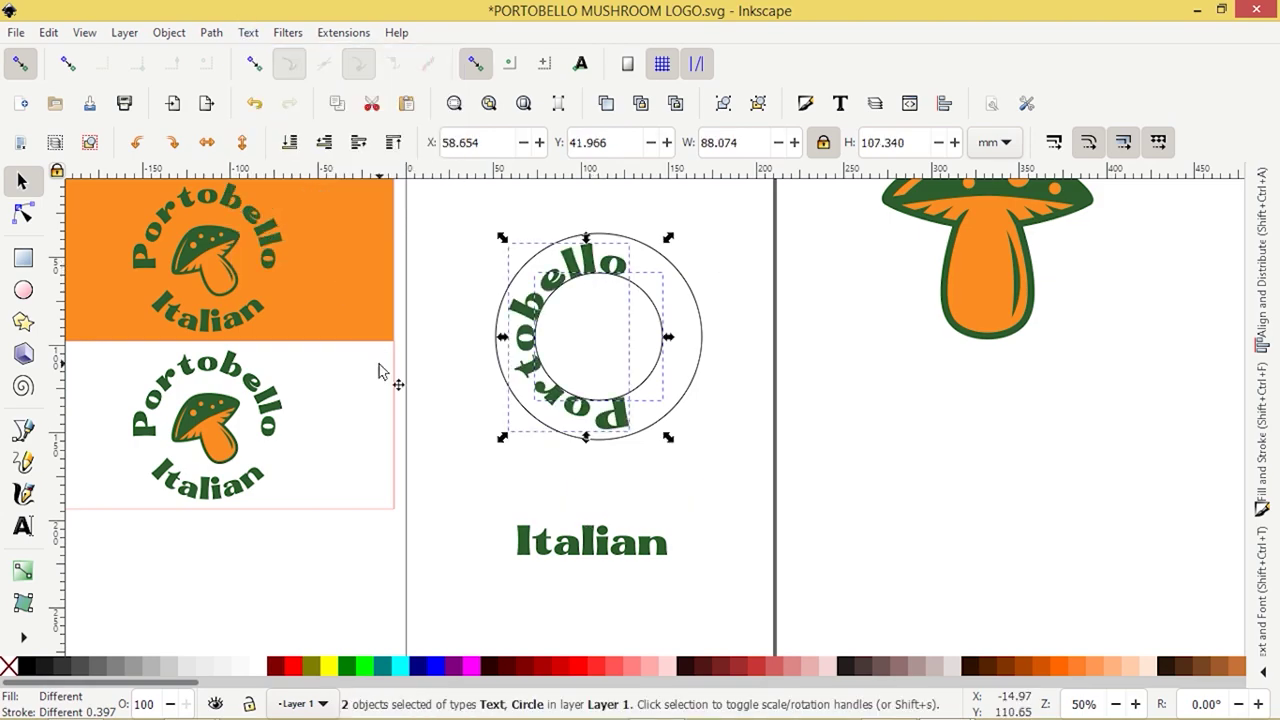
pyautogui.click(440, 490)
# Step: Set the alignment of the curved "Portobello" text to centred
pyautogui.click(556, 285)
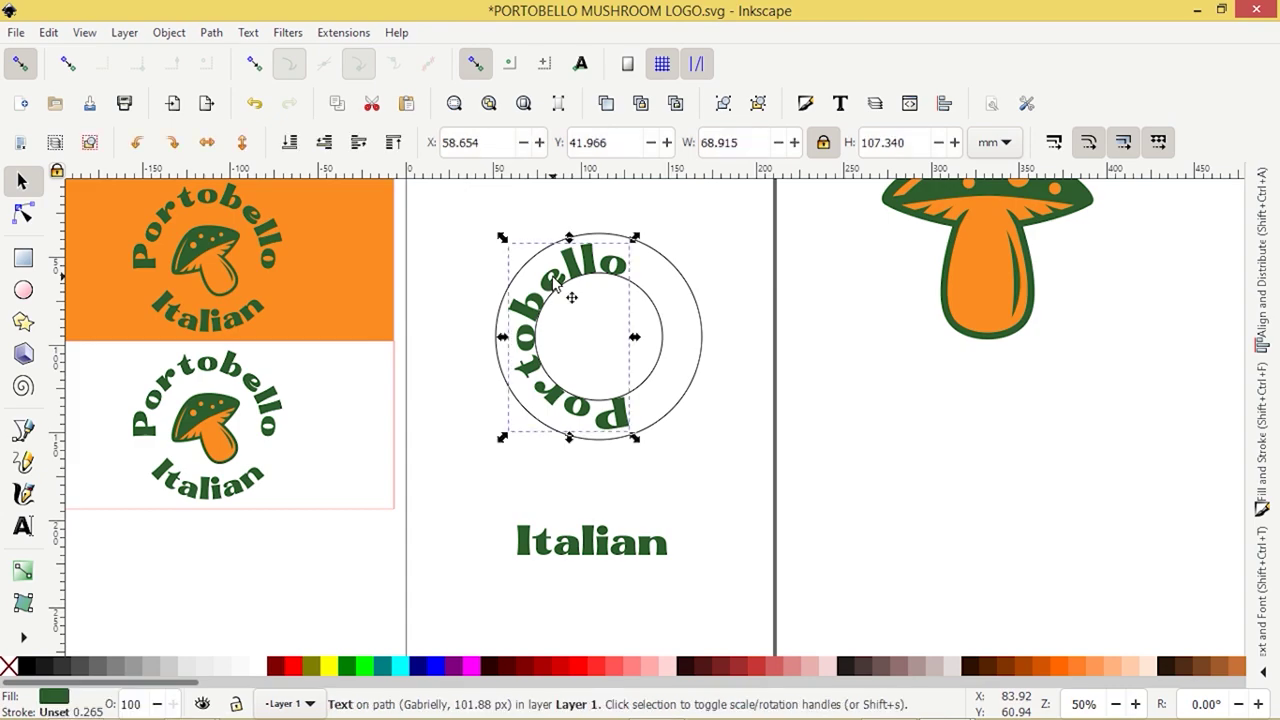
pyautogui.click(23, 525)
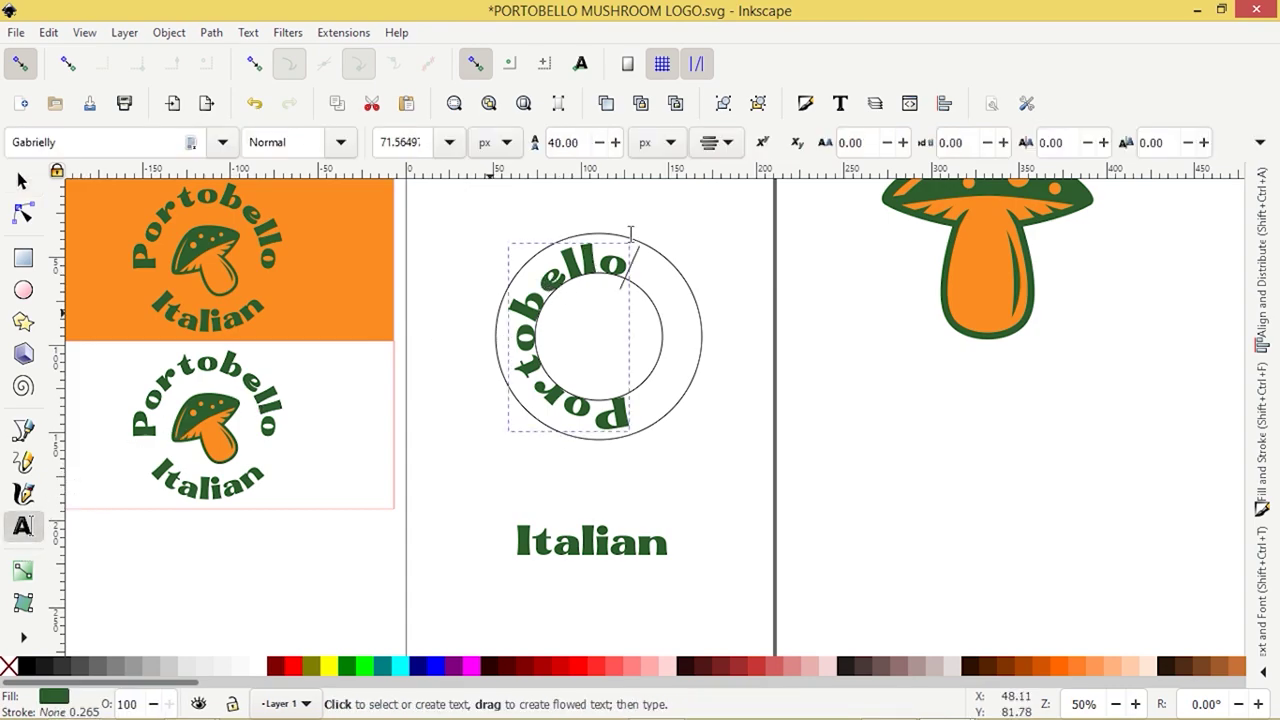
pyautogui.click(727, 146)
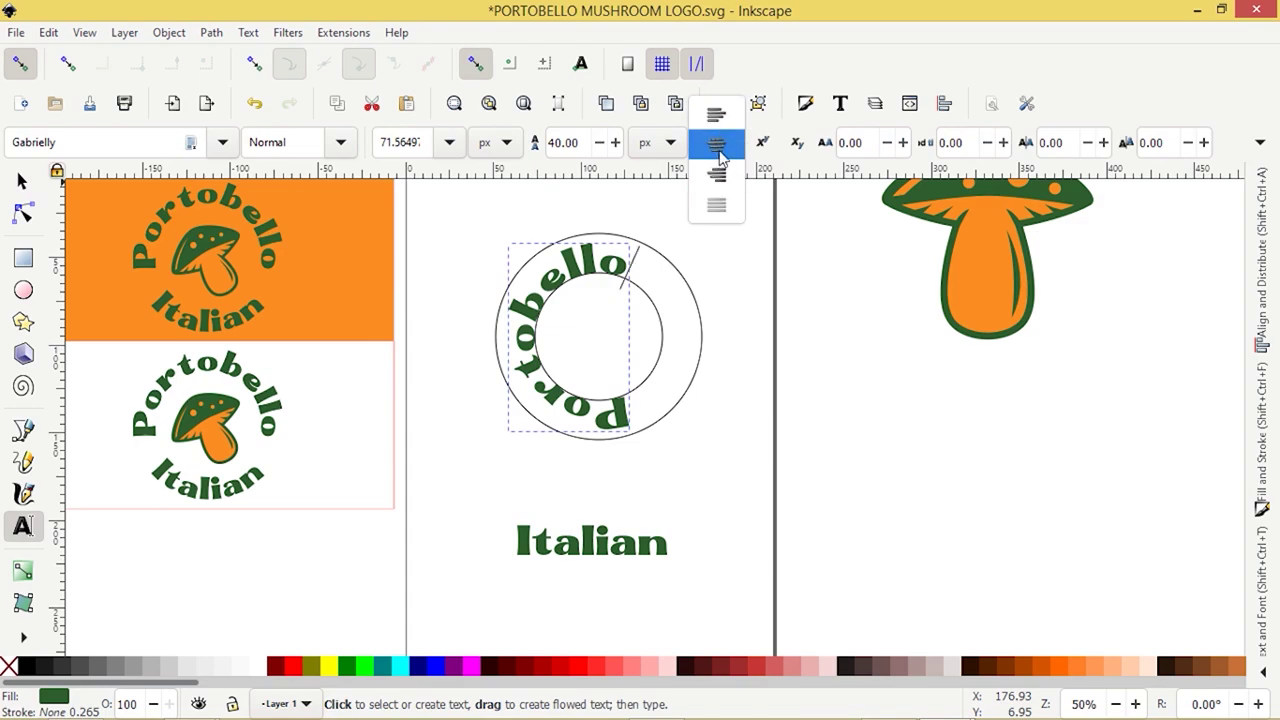
pyautogui.click(718, 146)
pyautogui.click(23, 184)
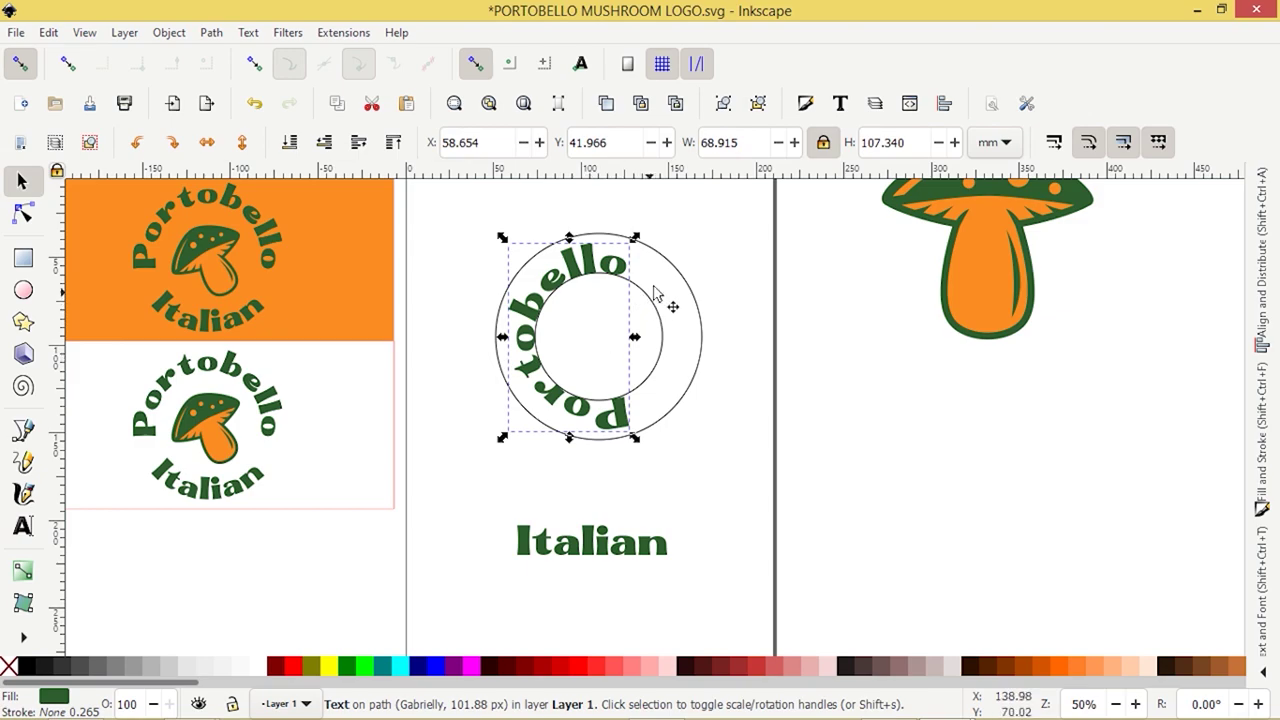
# Step: Rotate the inner circle clockwise until "Portobello" arches symmetrically over its top half
pyautogui.click(655, 315)
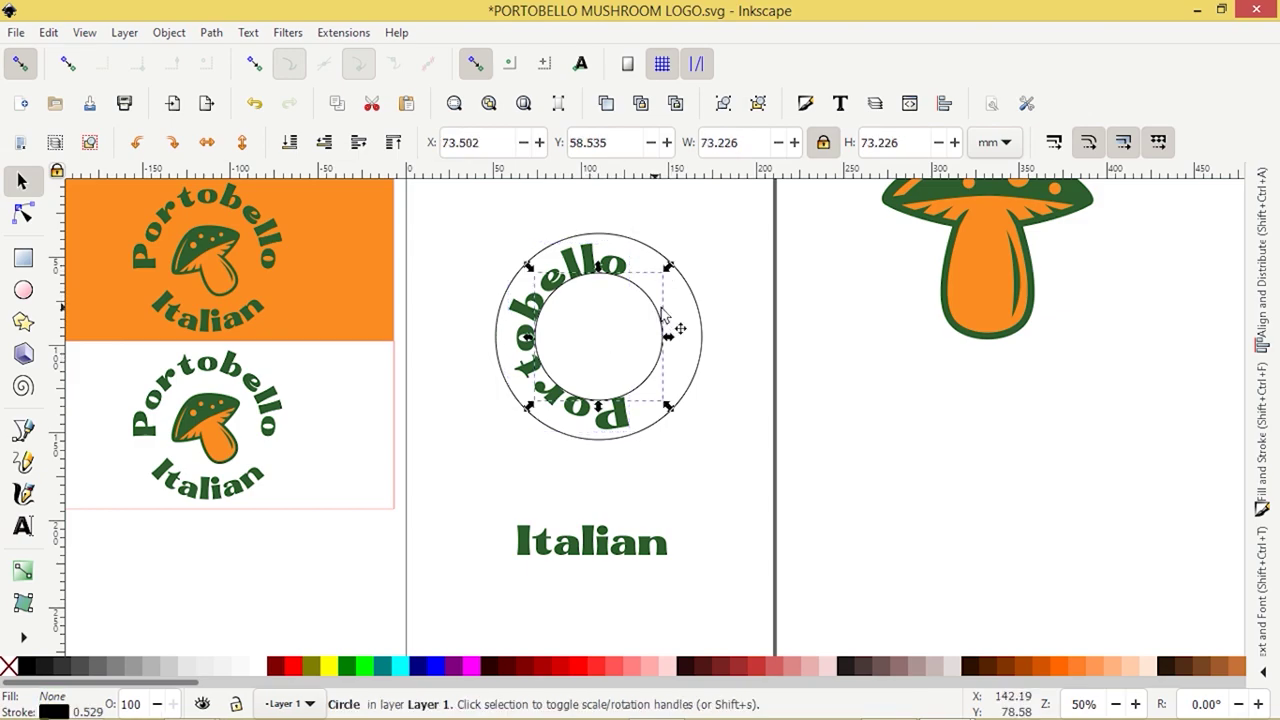
pyautogui.click(763, 409)
pyautogui.click(665, 340)
pyautogui.click(654, 298)
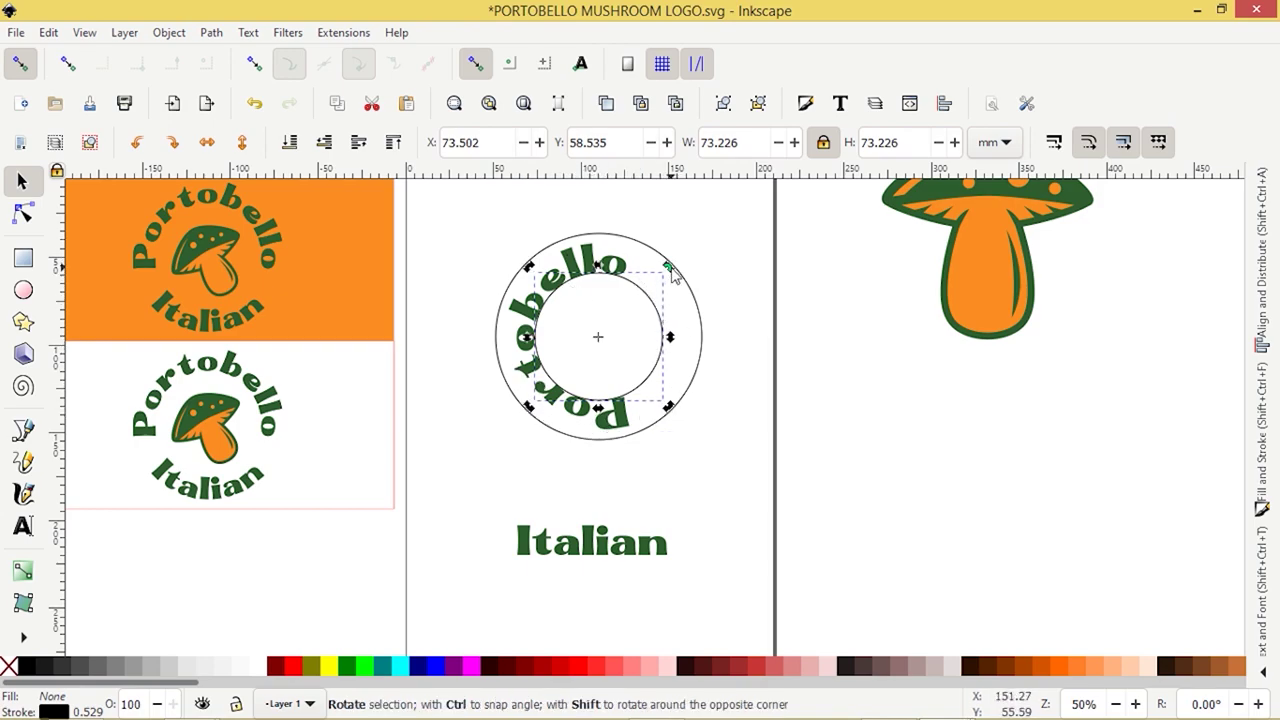
pyautogui.moveTo(673, 275); pyautogui.dragTo(675, 406)
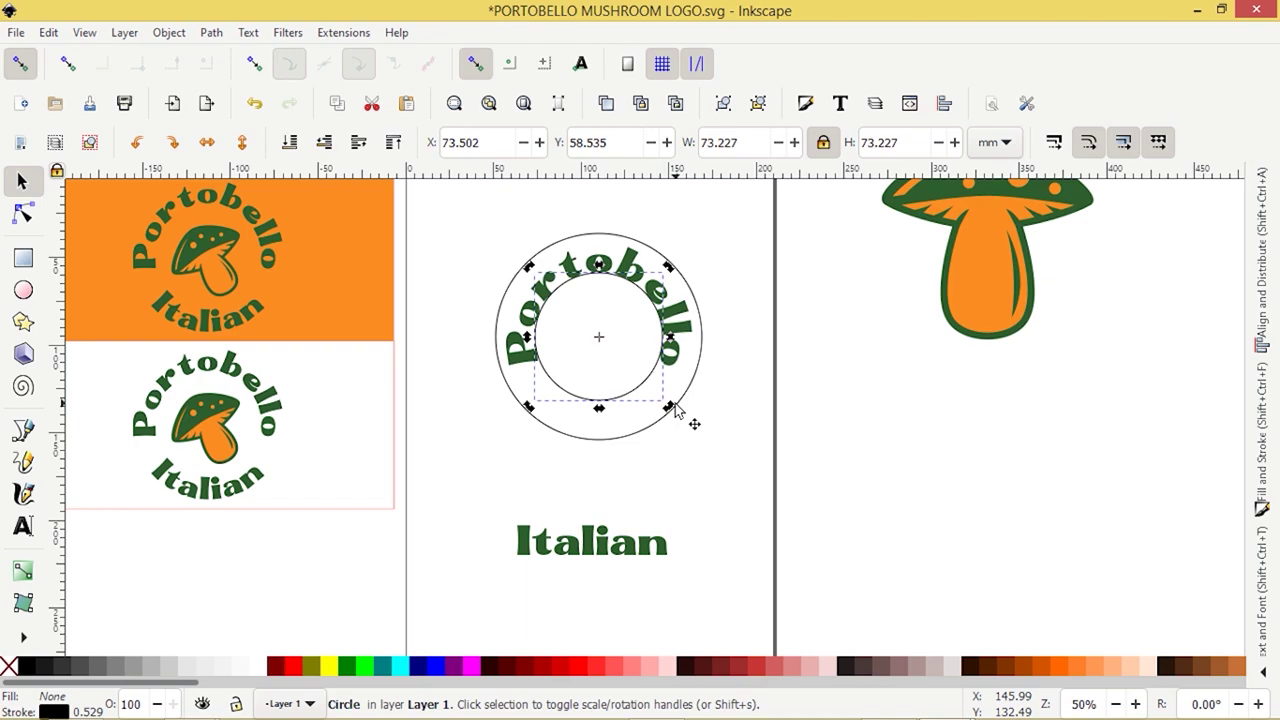
# Step: Scale the inner circle uniformly about its centre to about 83 mm wide
pyautogui.click(645, 386)
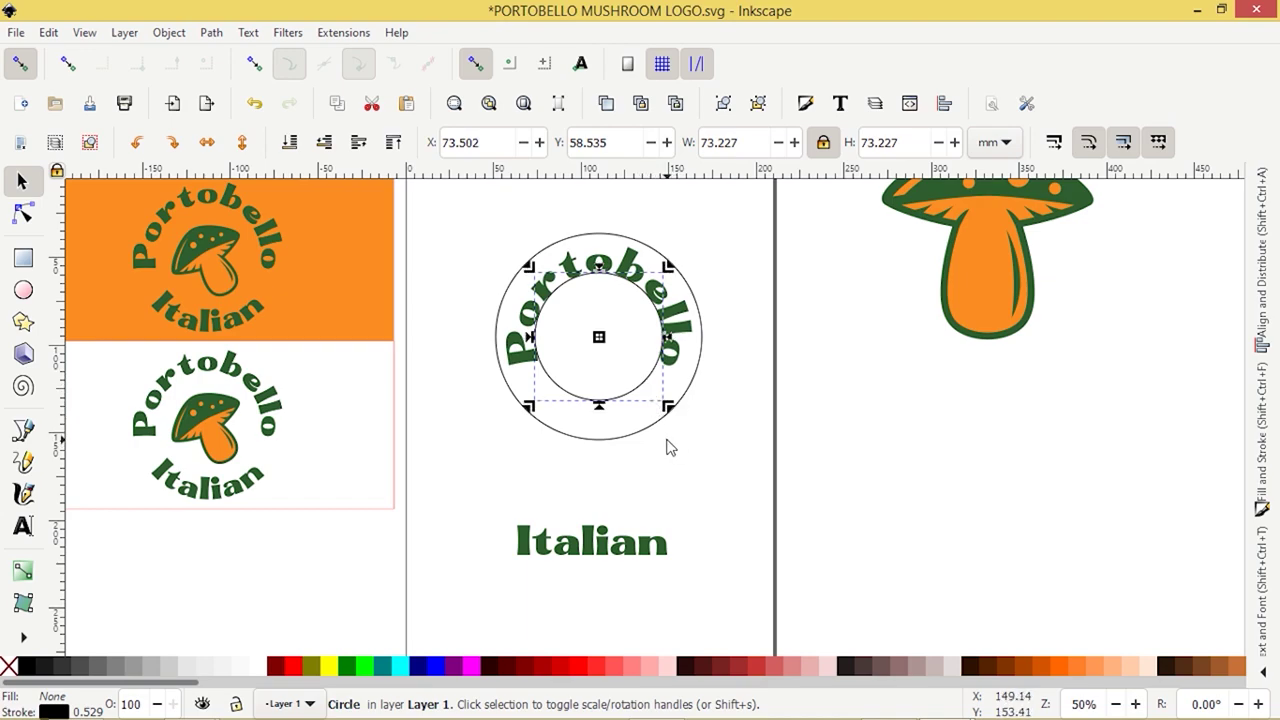
pyautogui.scroll(2, 662, 443)
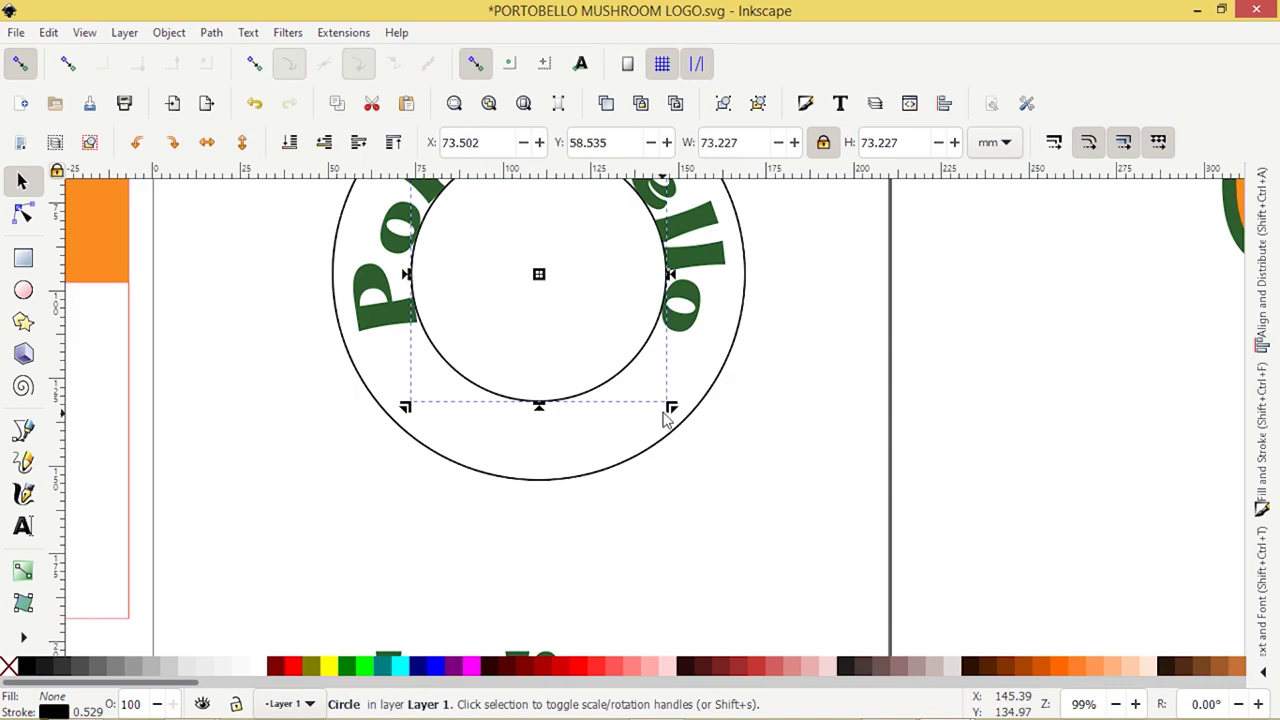
pyautogui.click(643, 399)
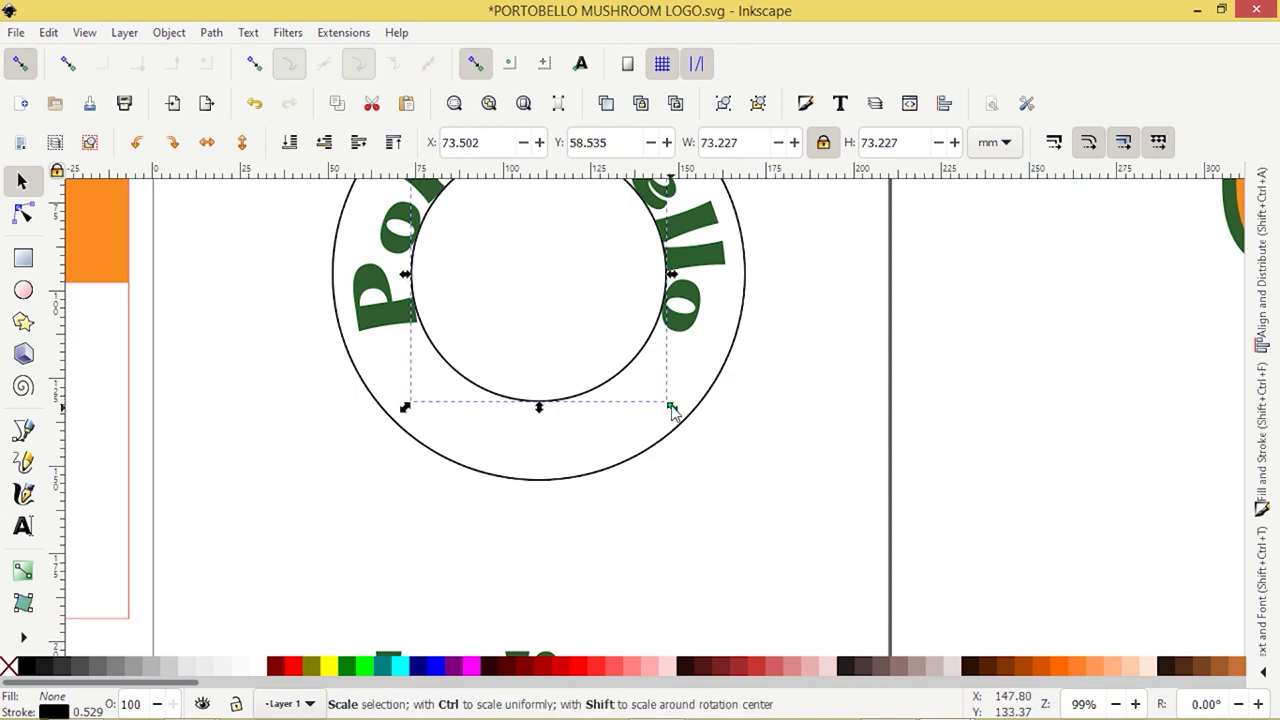
pyautogui.press('ctrl')
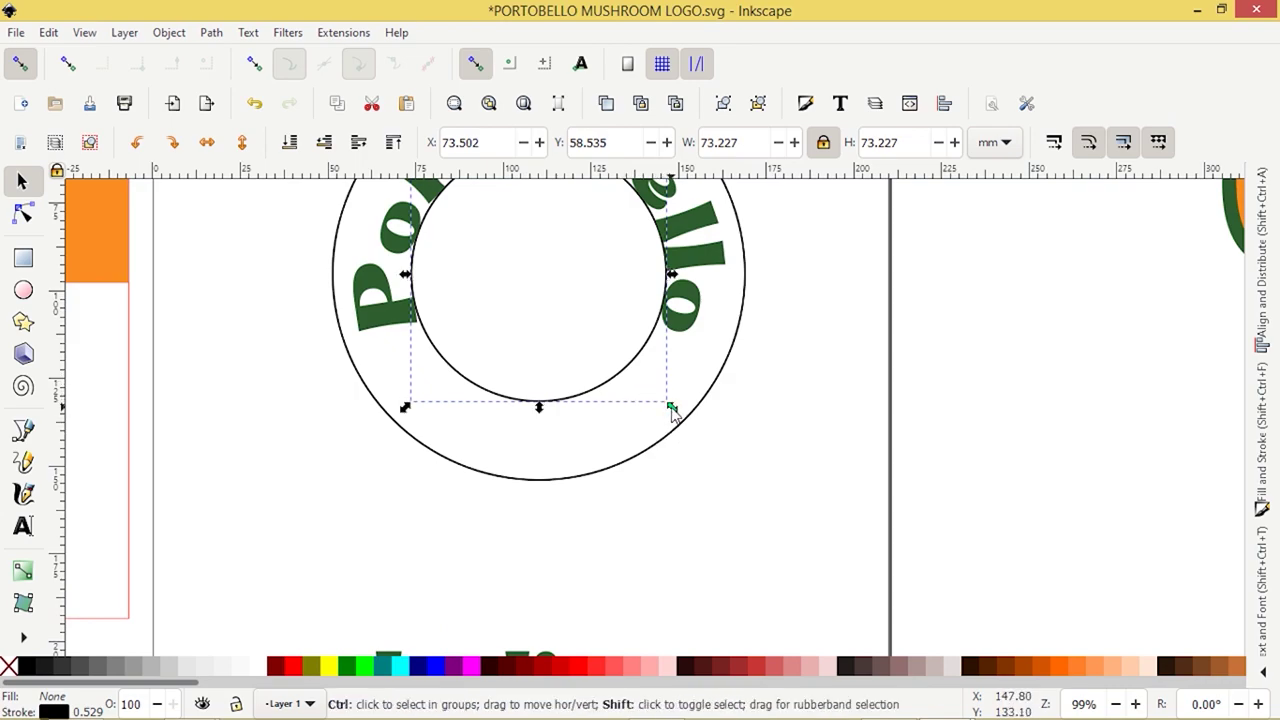
pyautogui.moveTo(672, 411); pyautogui.dragTo(694, 434)
pyautogui.scroll(5, 640, 354)
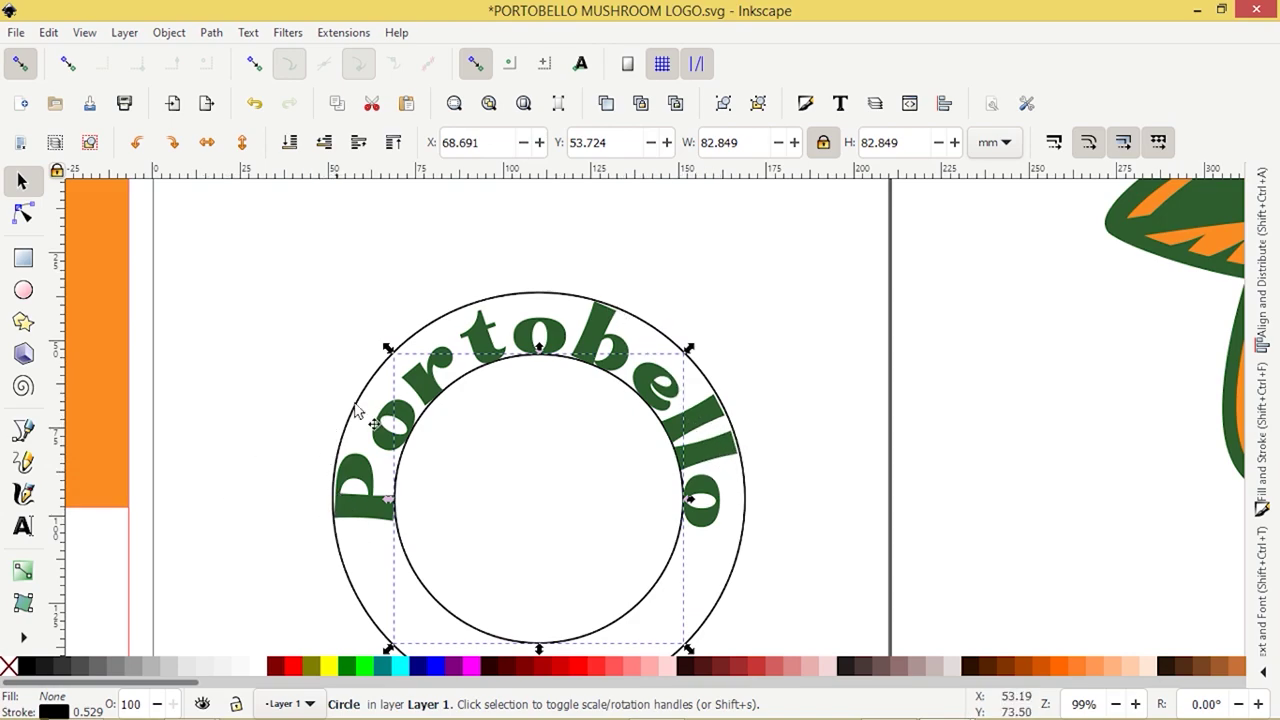
pyautogui.scroll(-3, 728, 420)
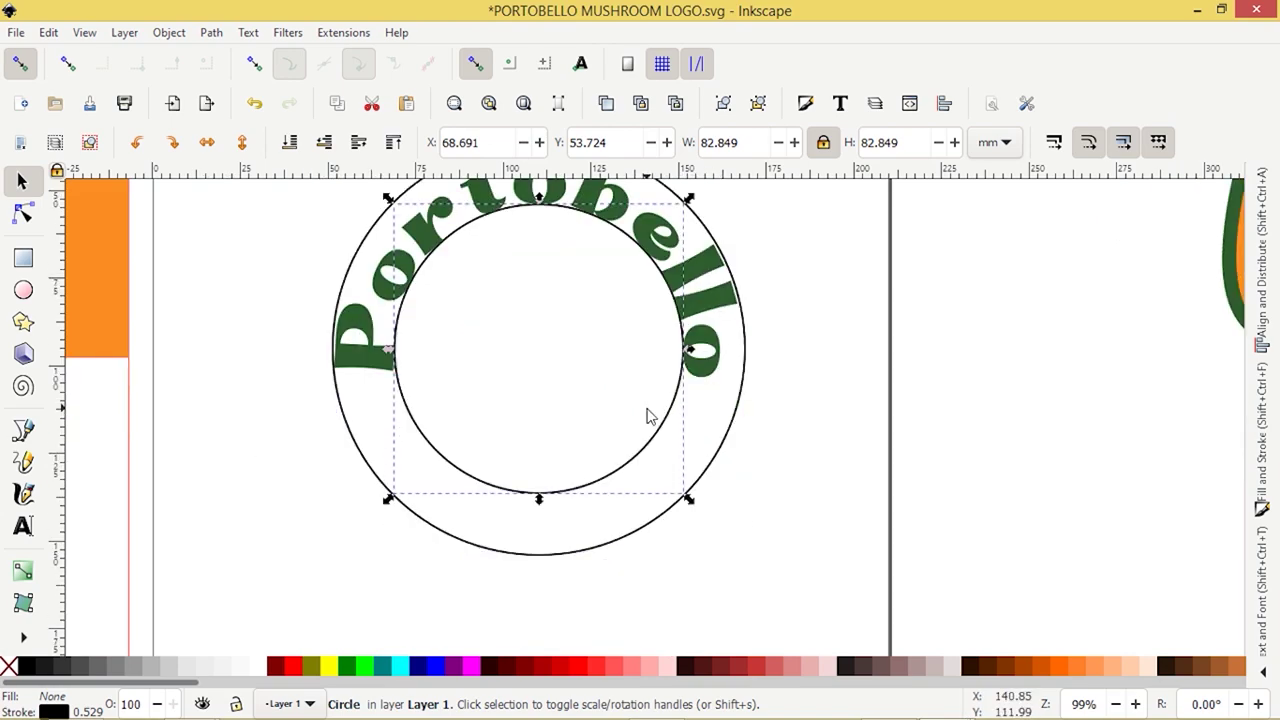
pyautogui.scroll(1, 648, 416)
pyautogui.click(289, 420)
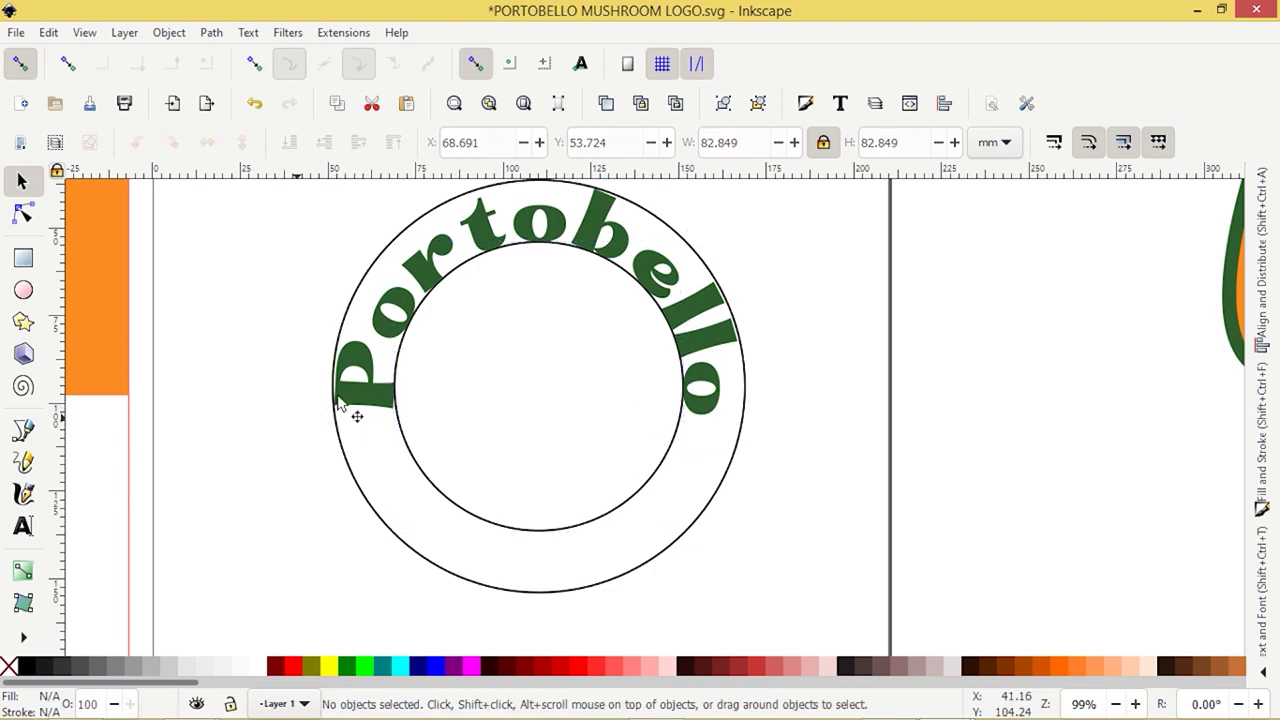
# Step: Set the font size of the curved "Portobello" text to 65 px
pyautogui.click(368, 378)
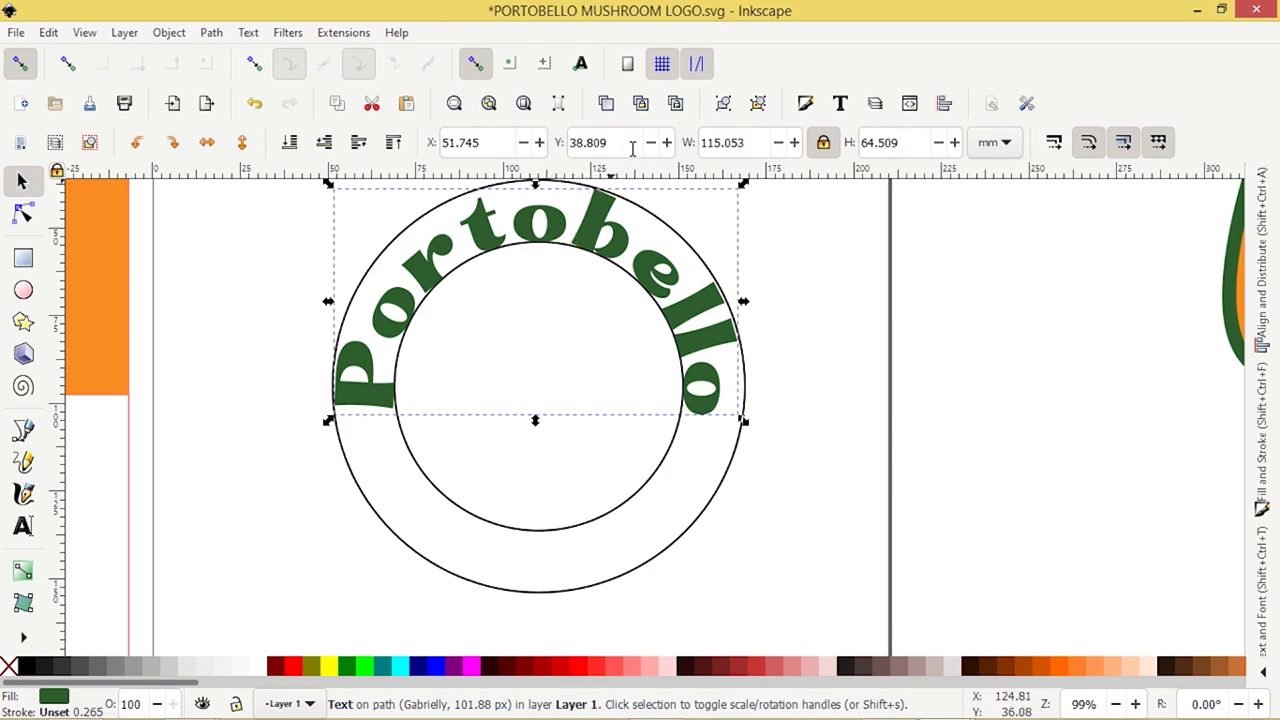
pyautogui.click(23, 525)
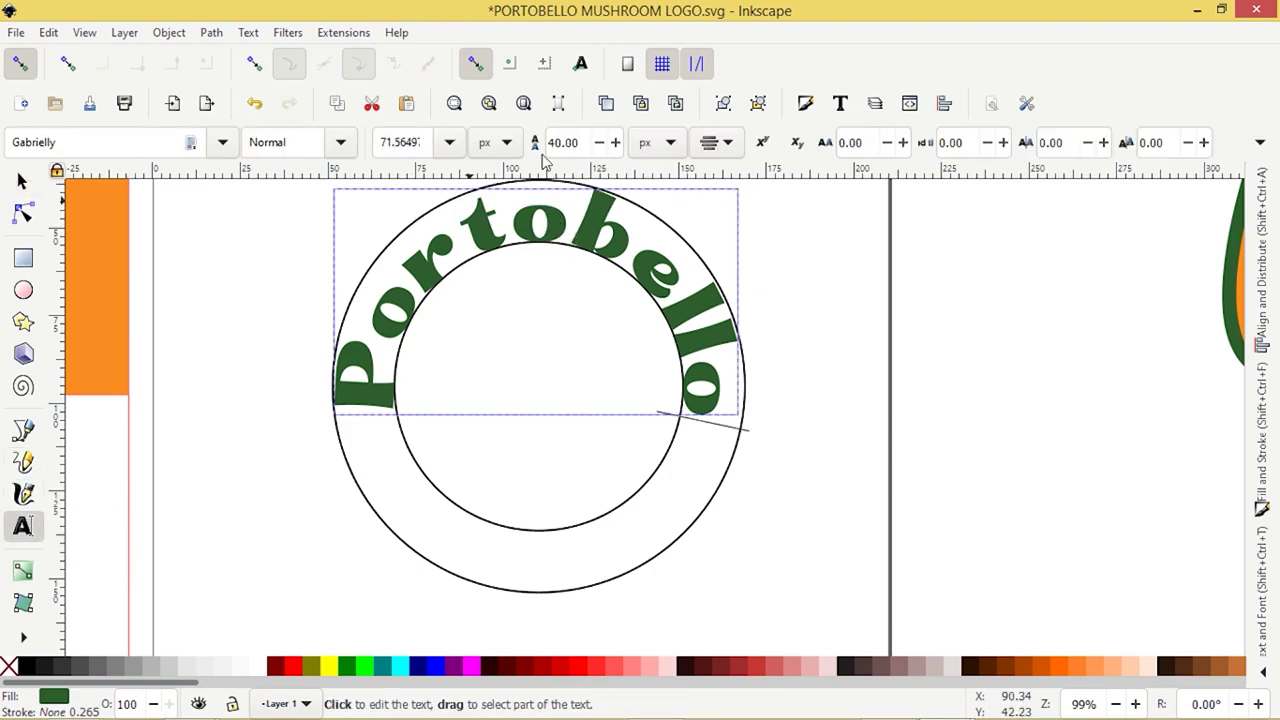
pyautogui.doubleClick(404, 140)
pyautogui.write('65')
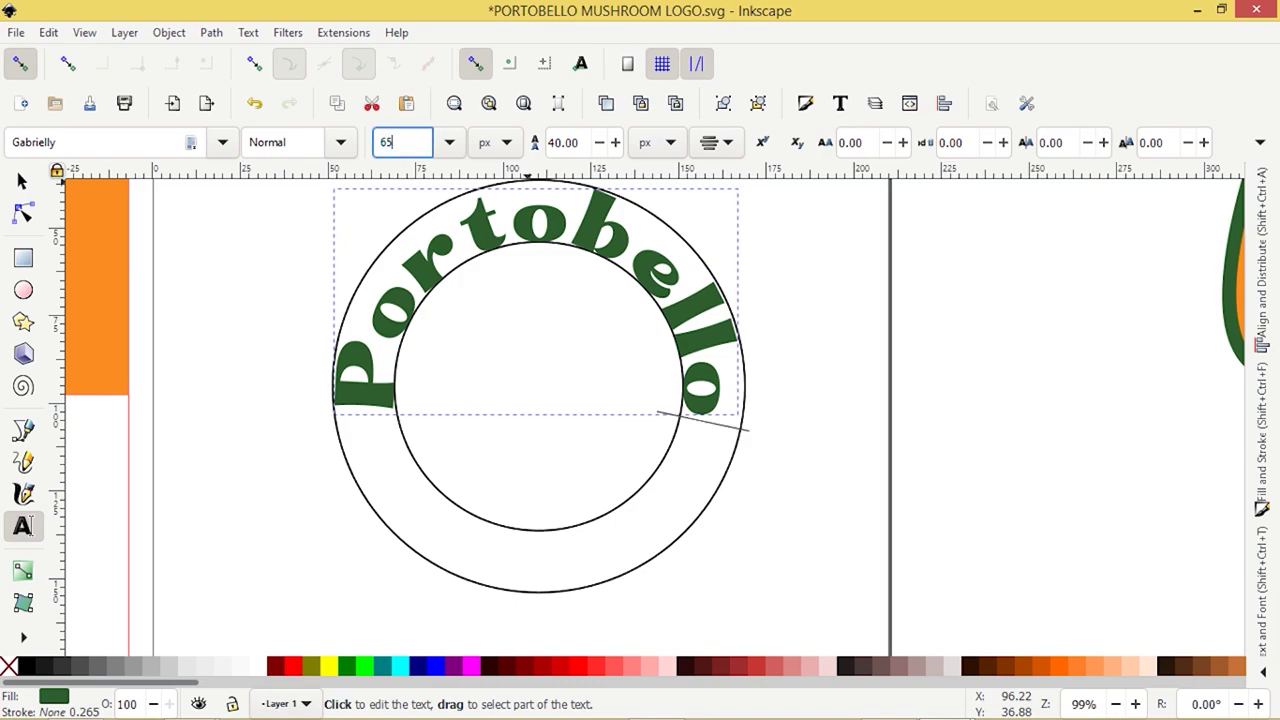
pyautogui.press('Return')
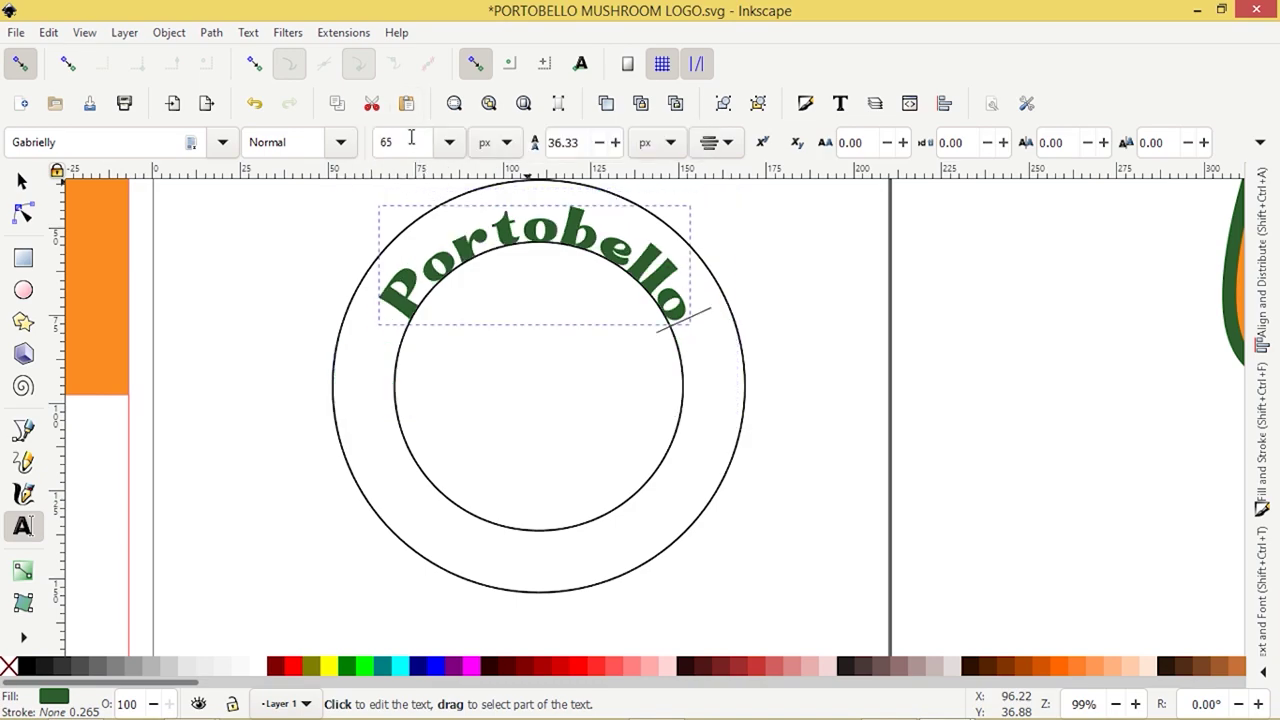
# Step: Increase the font size of the curved "Portobello" text in 5 px increments from 70 px up to 95 px
pyautogui.write('70')
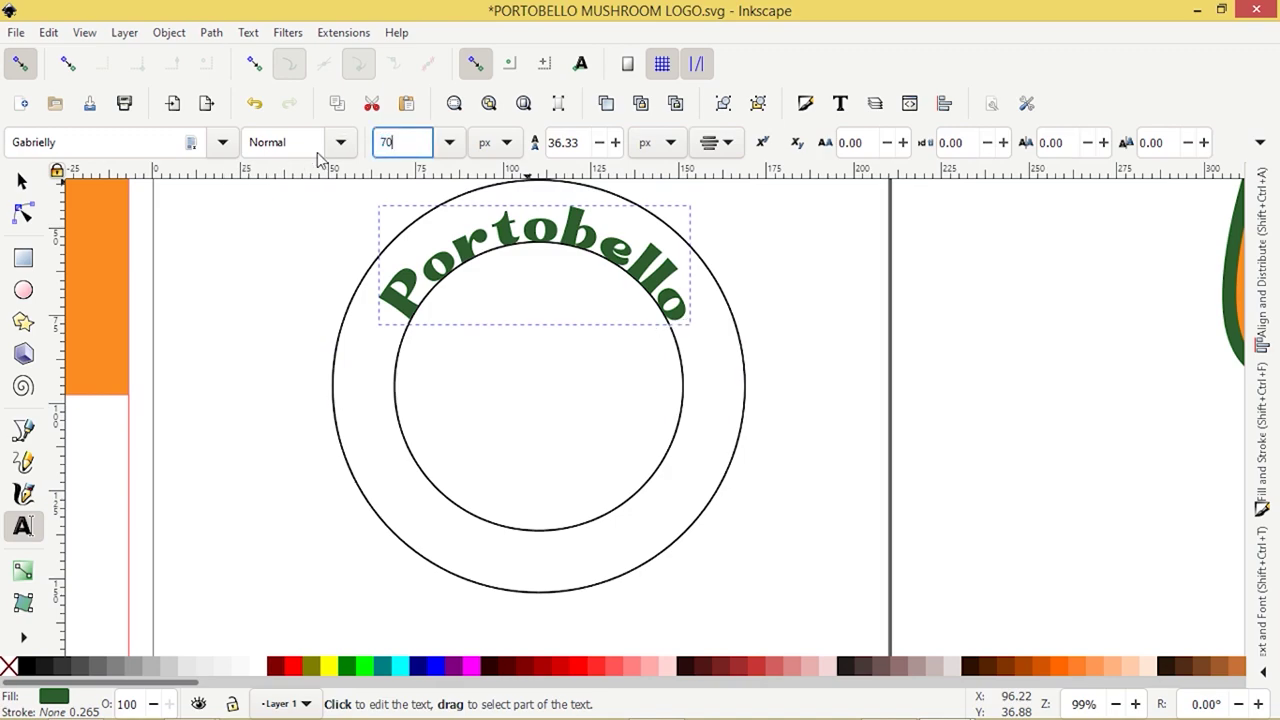
pyautogui.press('Return')
pyautogui.doubleClick(388, 143)
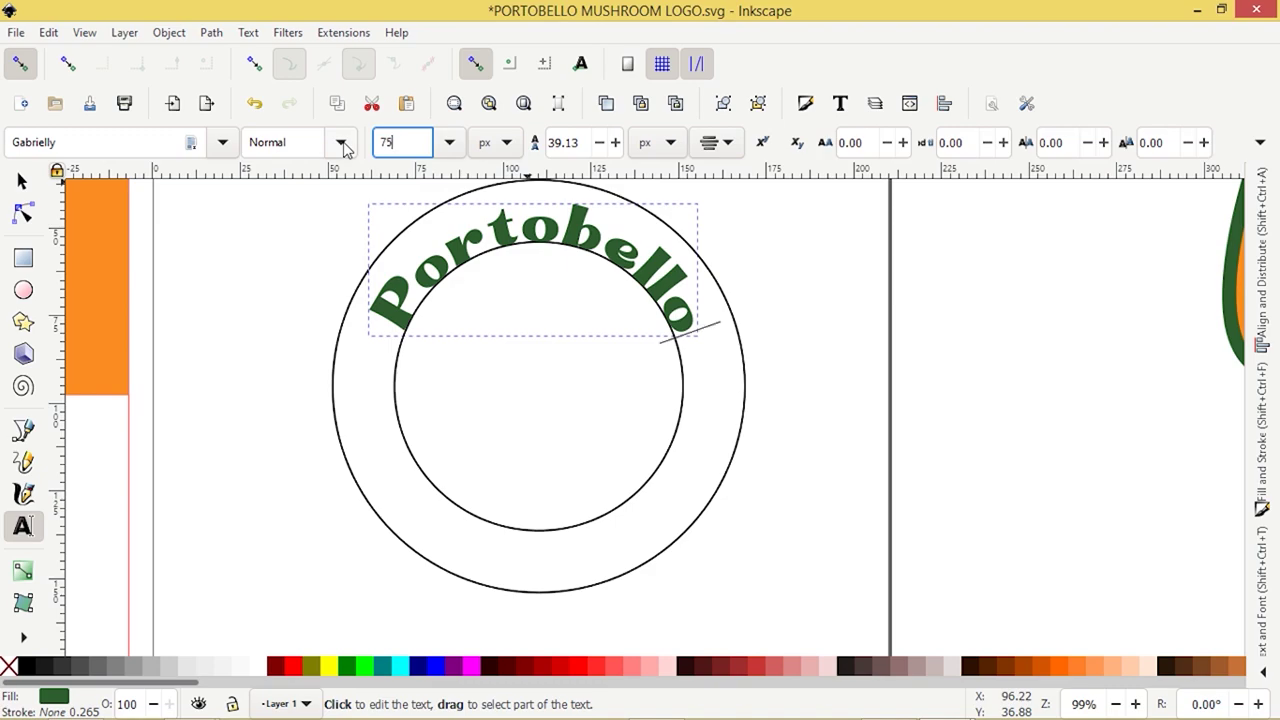
pyautogui.press('Return')
pyautogui.doubleClick(388, 143)
pyautogui.write('8')
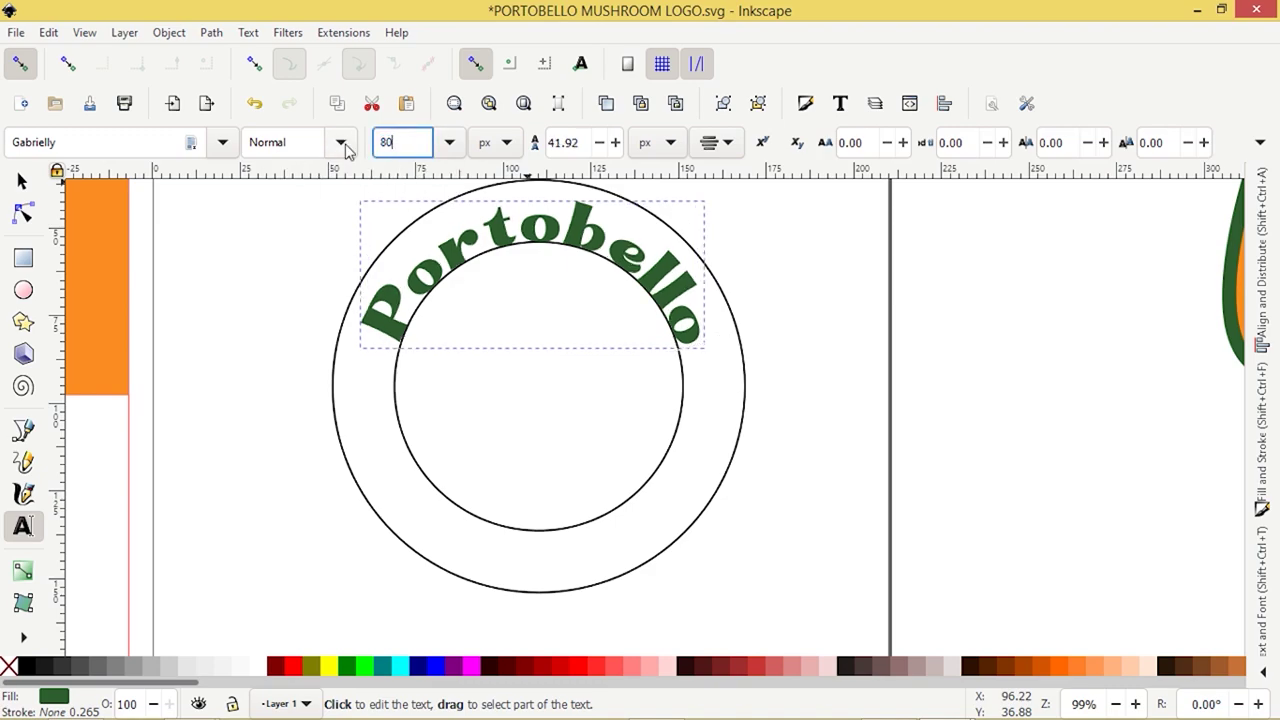
pyautogui.write('0')
pyautogui.press('Return')
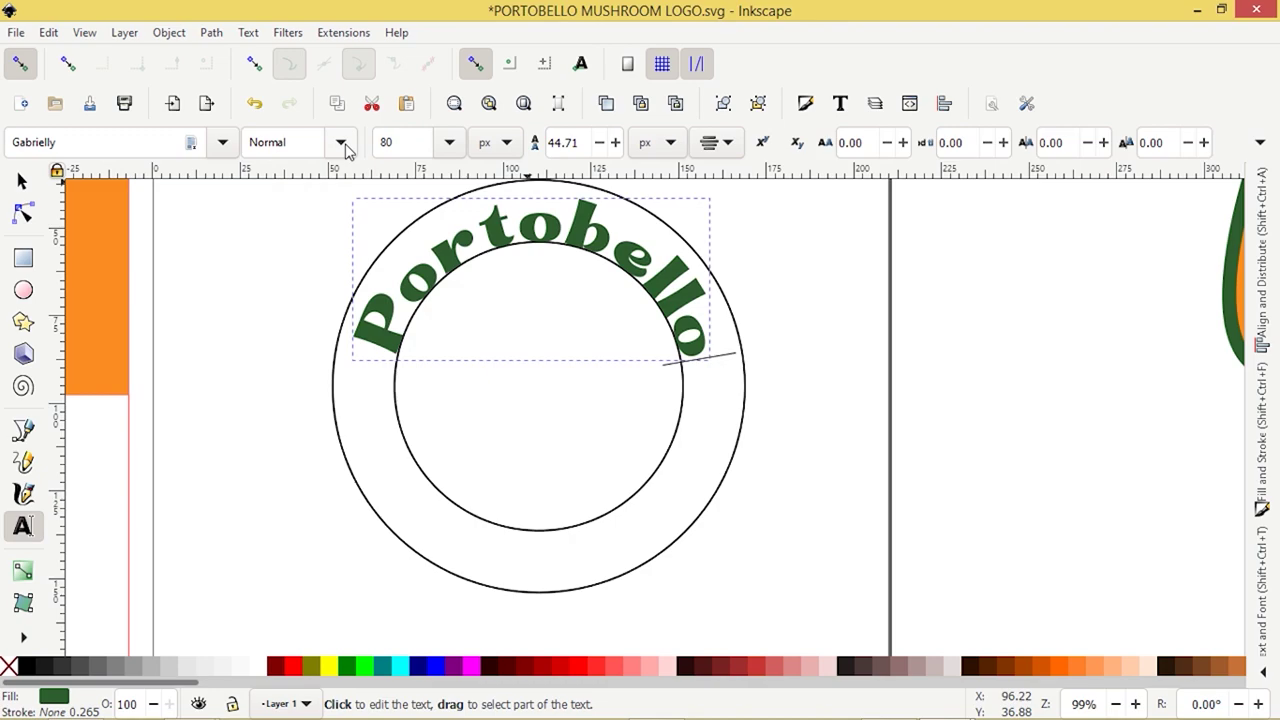
pyautogui.doubleClick(403, 142)
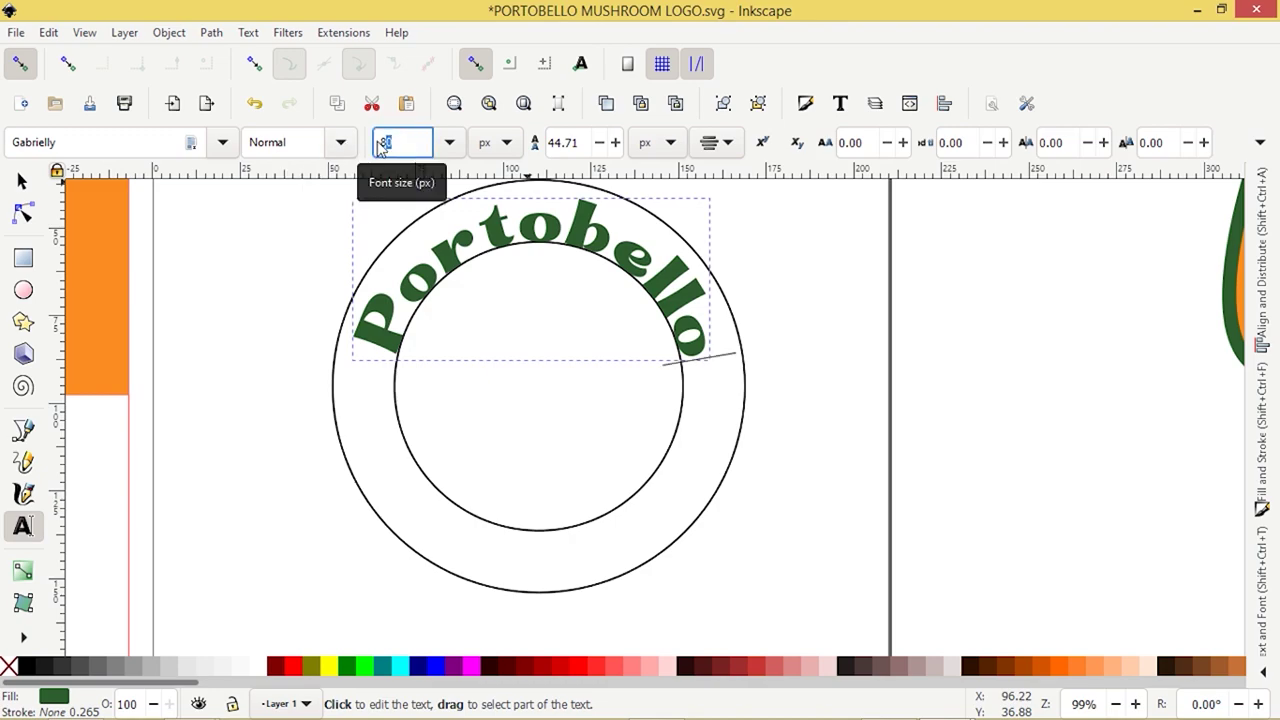
pyautogui.write('85')
pyautogui.press('Return')
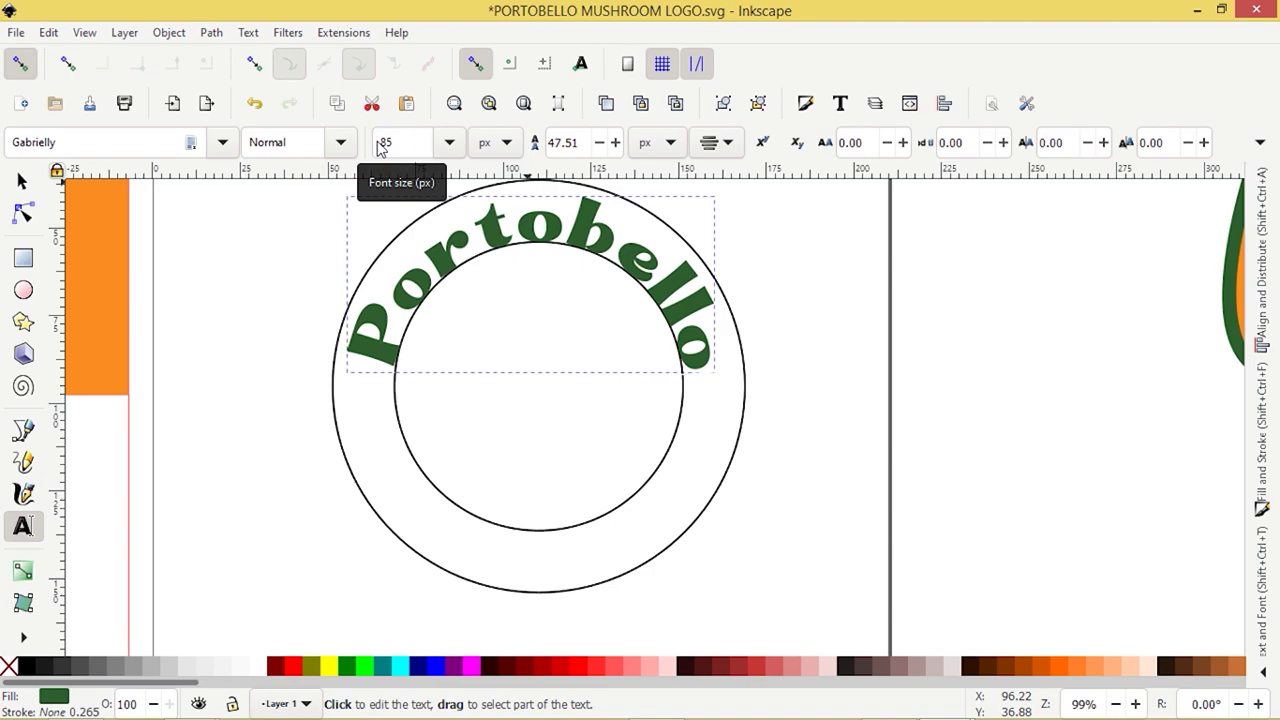
pyautogui.doubleClick(376, 145)
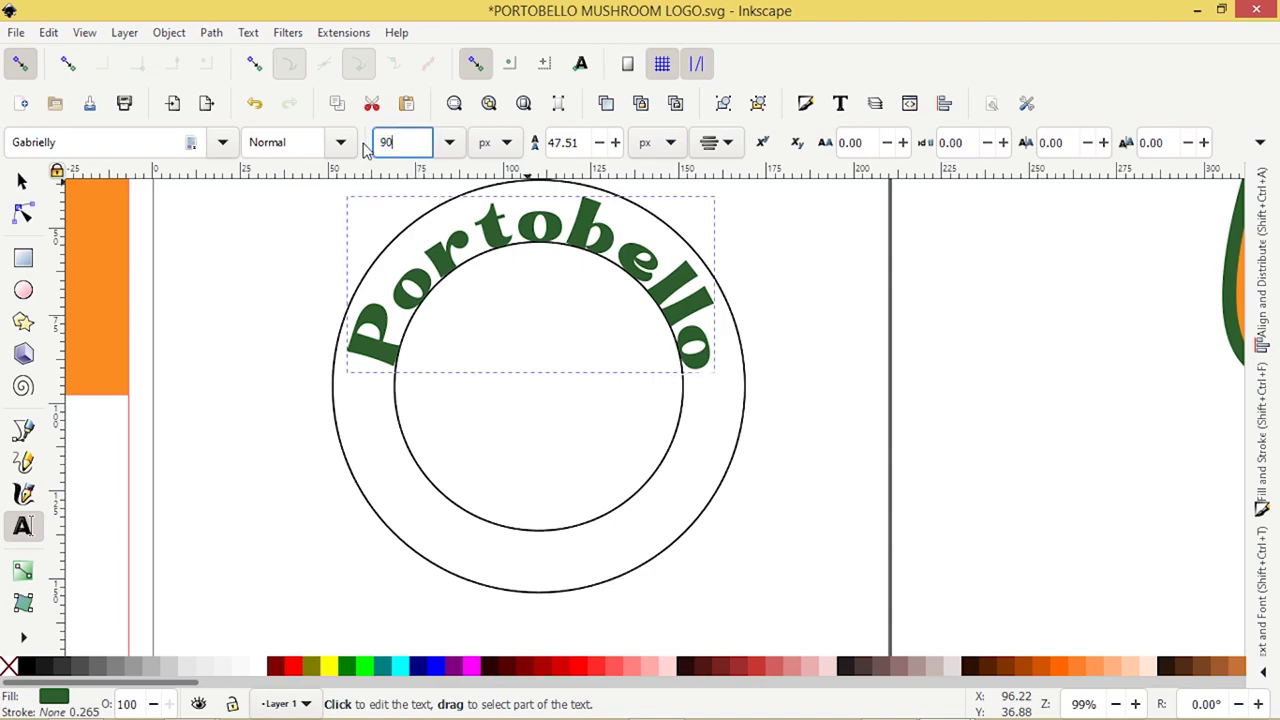
pyautogui.press('Return')
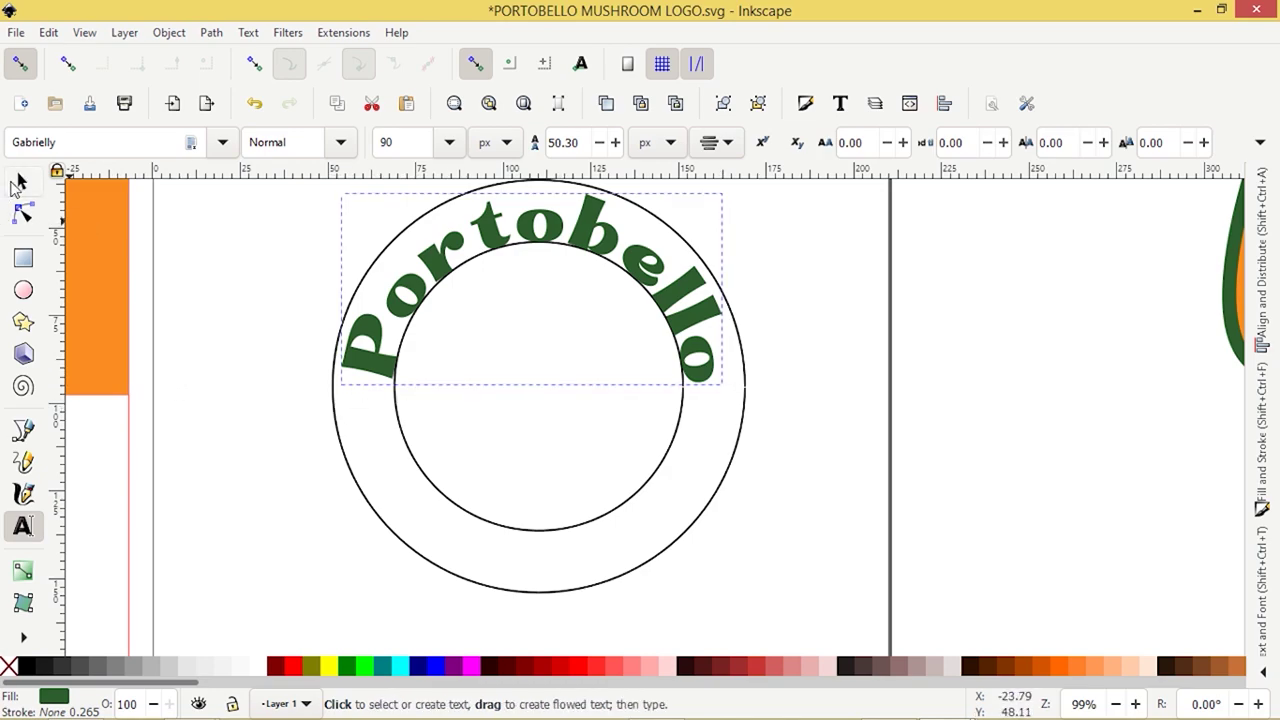
pyautogui.click(391, 140)
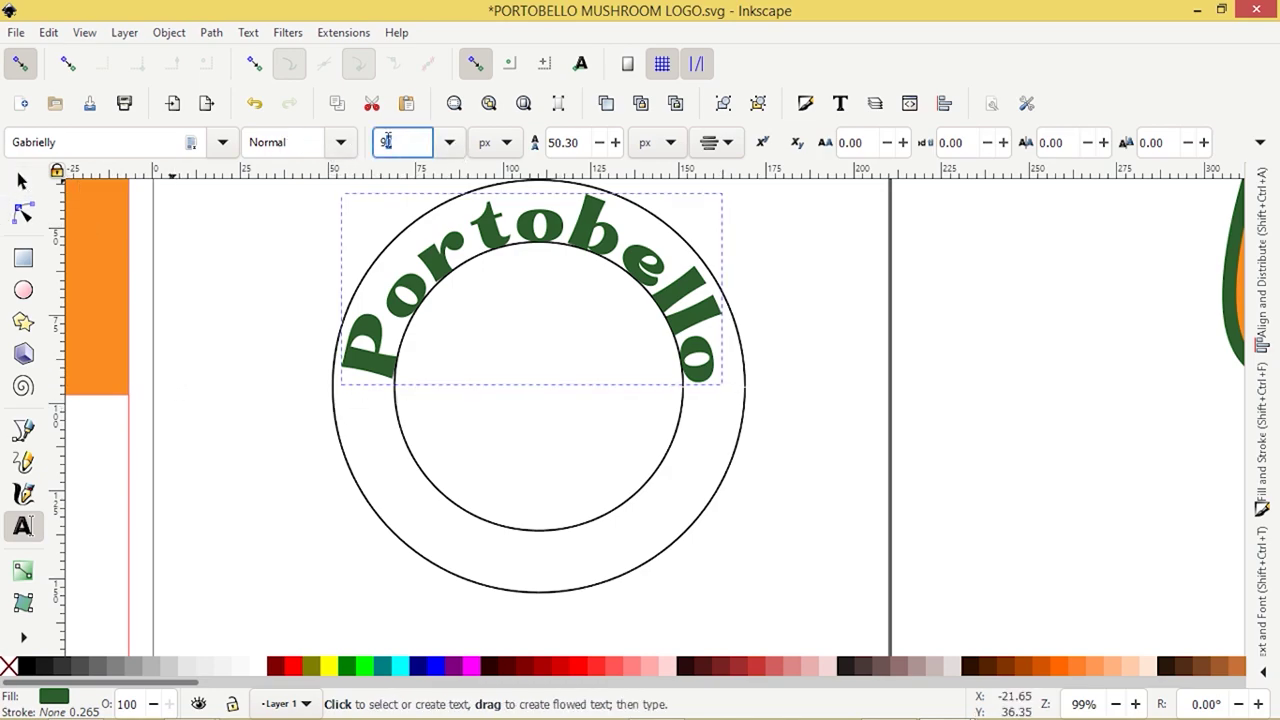
pyautogui.write('5')
pyautogui.press('Return')
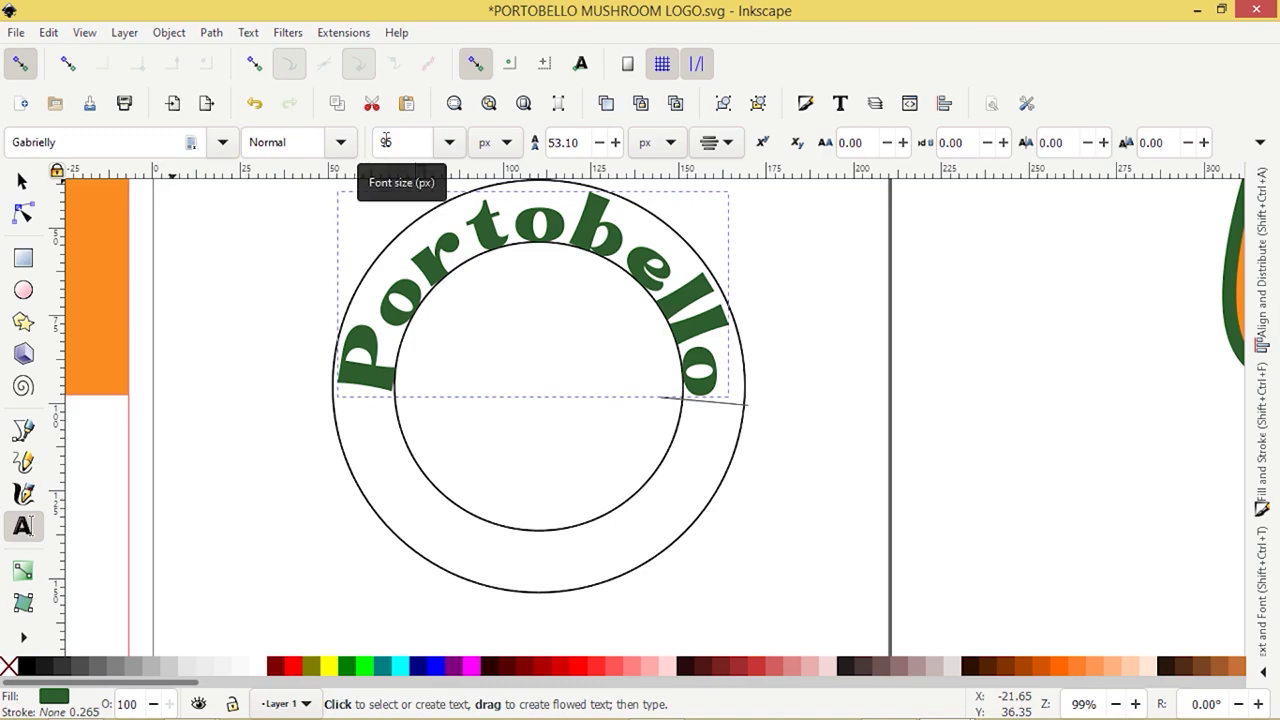
pyautogui.click(22, 181)
pyautogui.click(800, 407)
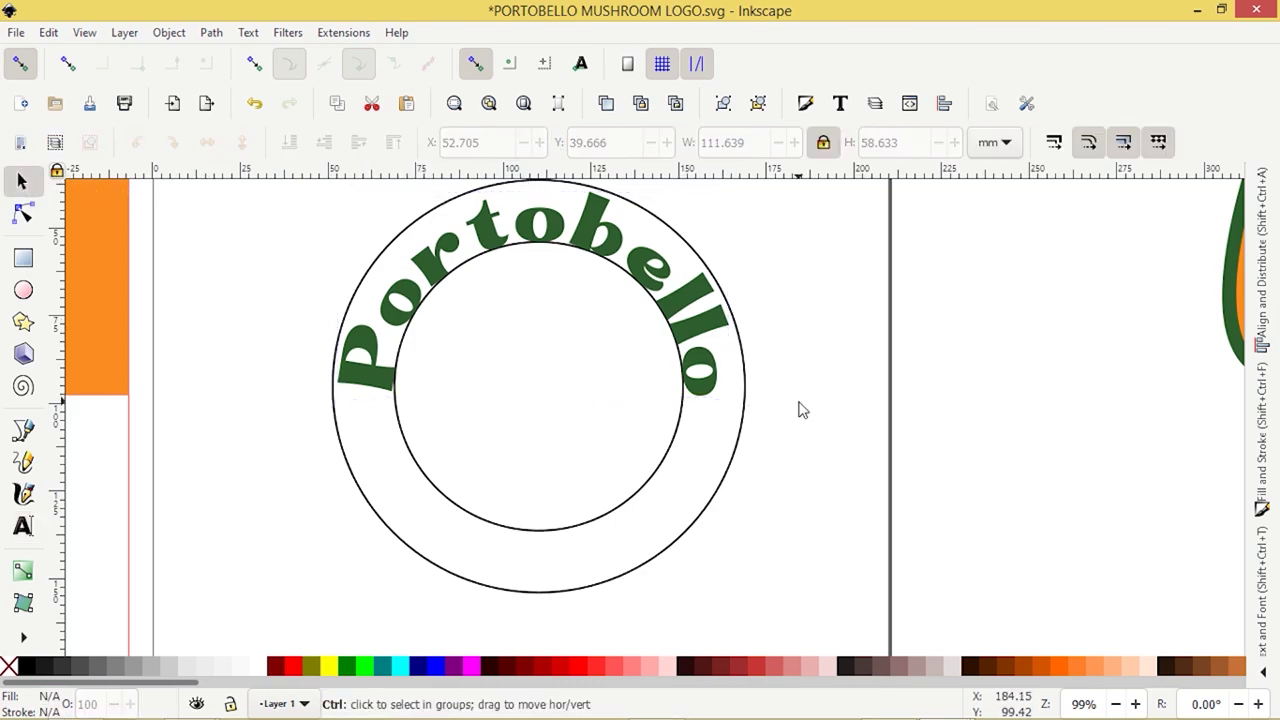
# Step: Scale the outer circle uniformly about its centre to about 116 mm wide so it closely encloses the "Portobello" lettering
pyautogui.keyDown('ctrl'); pyautogui.scroll(-2, 800, 407); pyautogui.keyUp('ctrl')
pyautogui.keyDown('ctrl'); pyautogui.scroll(1, 743, 426); pyautogui.keyUp('ctrl')
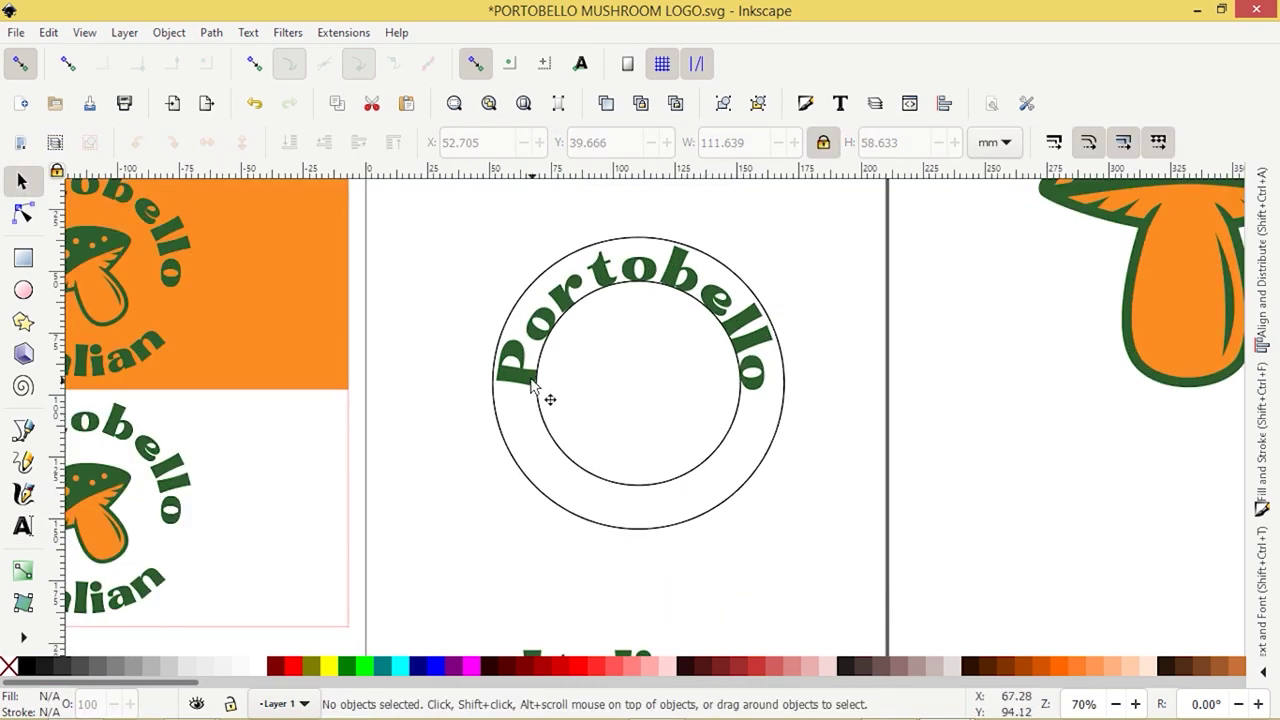
pyautogui.keyDown('ctrl'); pyautogui.scroll(1, 503, 413); pyautogui.keyUp('ctrl')
pyautogui.click(541, 540)
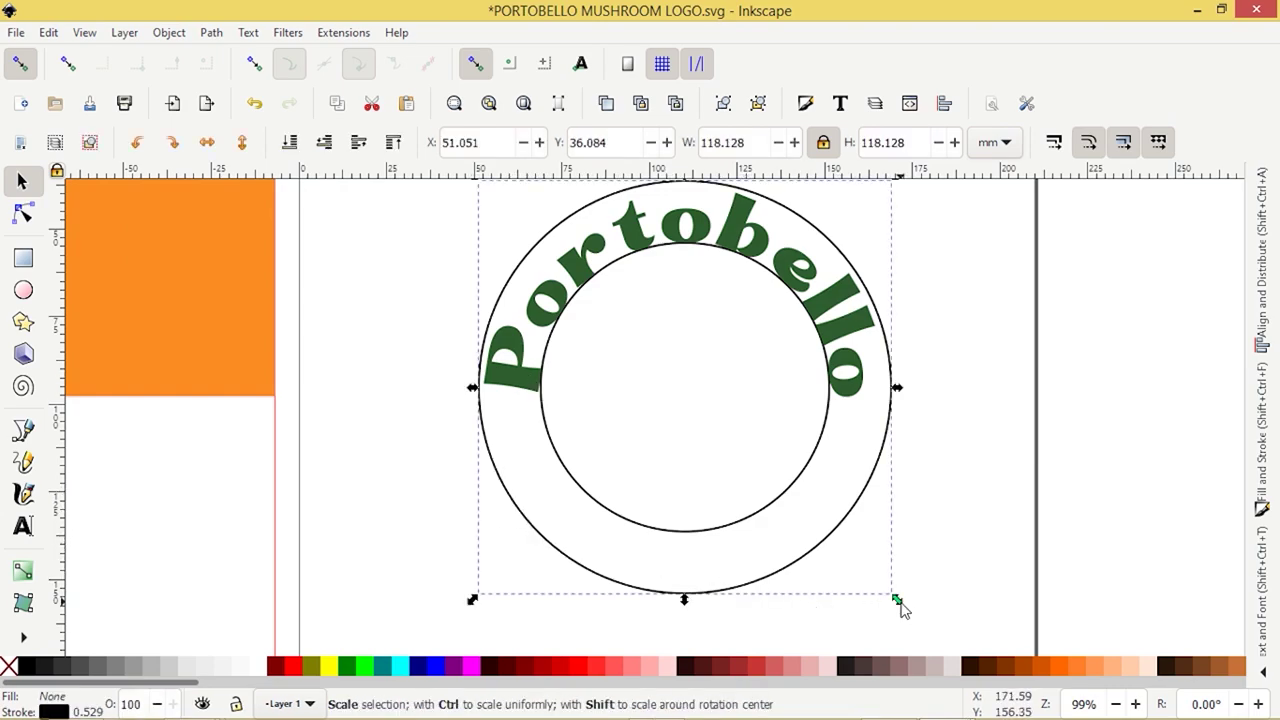
pyautogui.moveTo(899, 608); pyautogui.dragTo(901, 614)
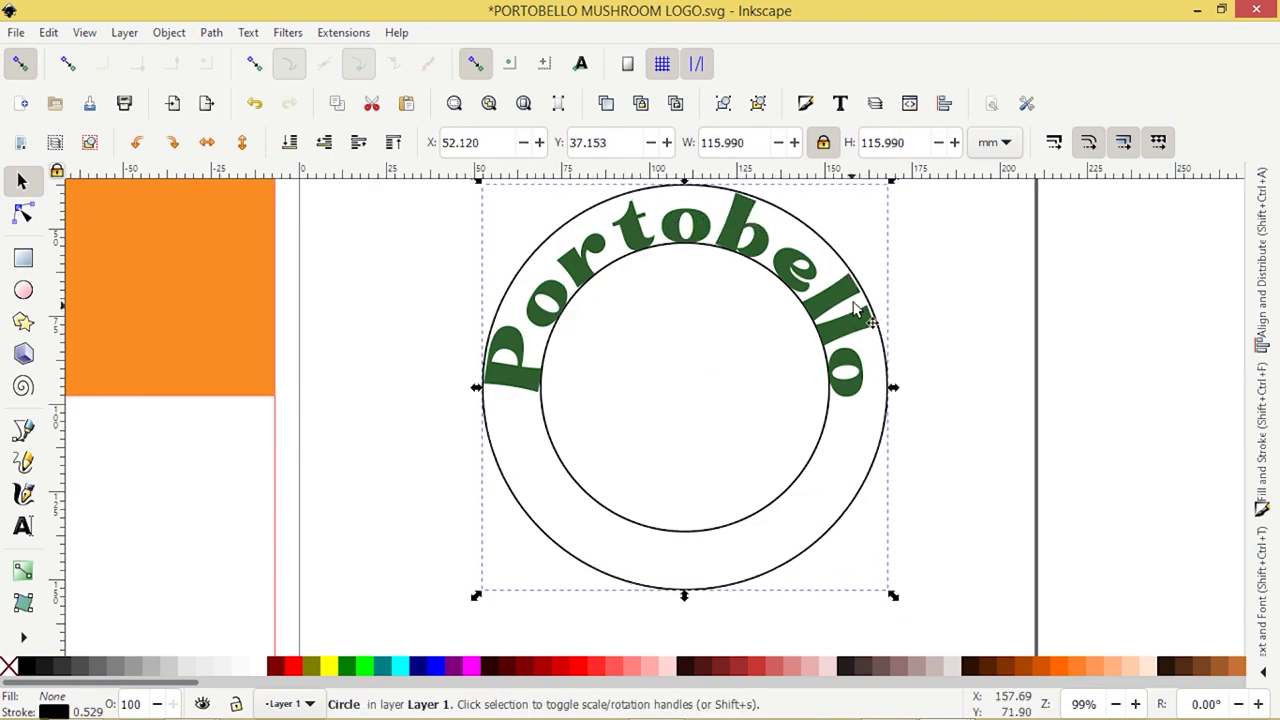
# Step: Move the straight "Italian" text up to just below the outer circle
pyautogui.scroll(-1, 586, 409)
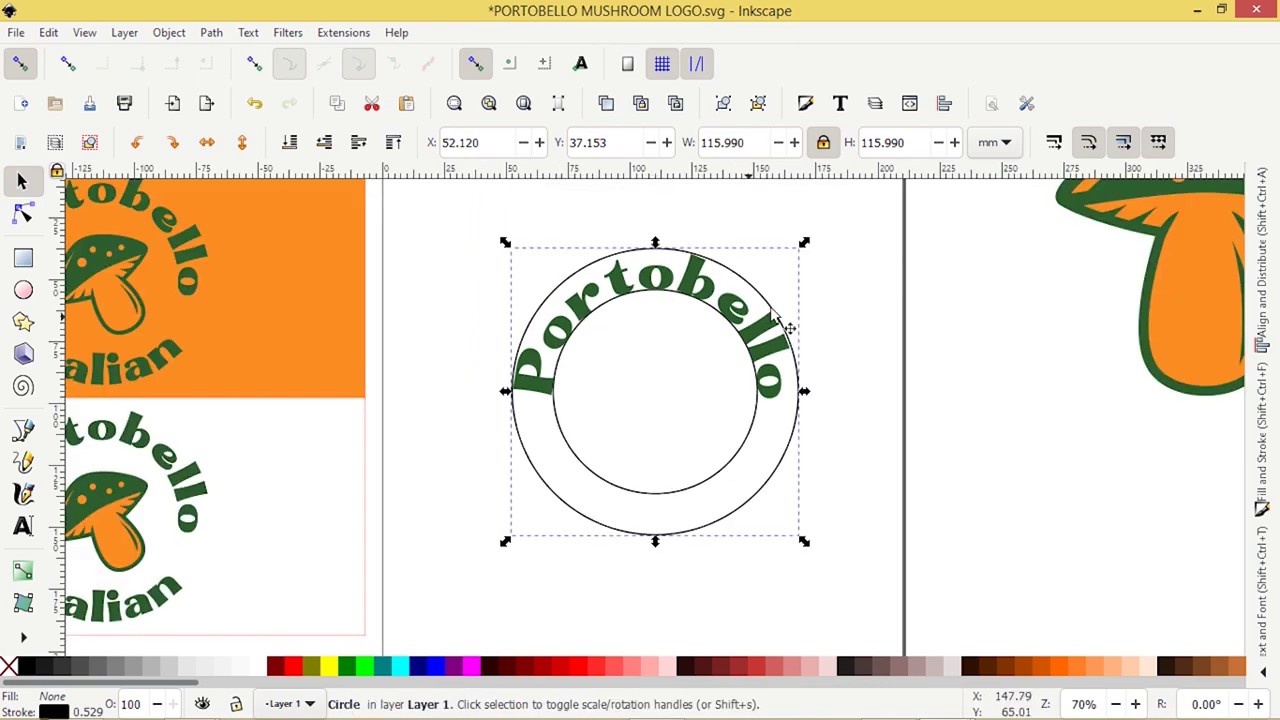
pyautogui.scroll(-3, 668, 375)
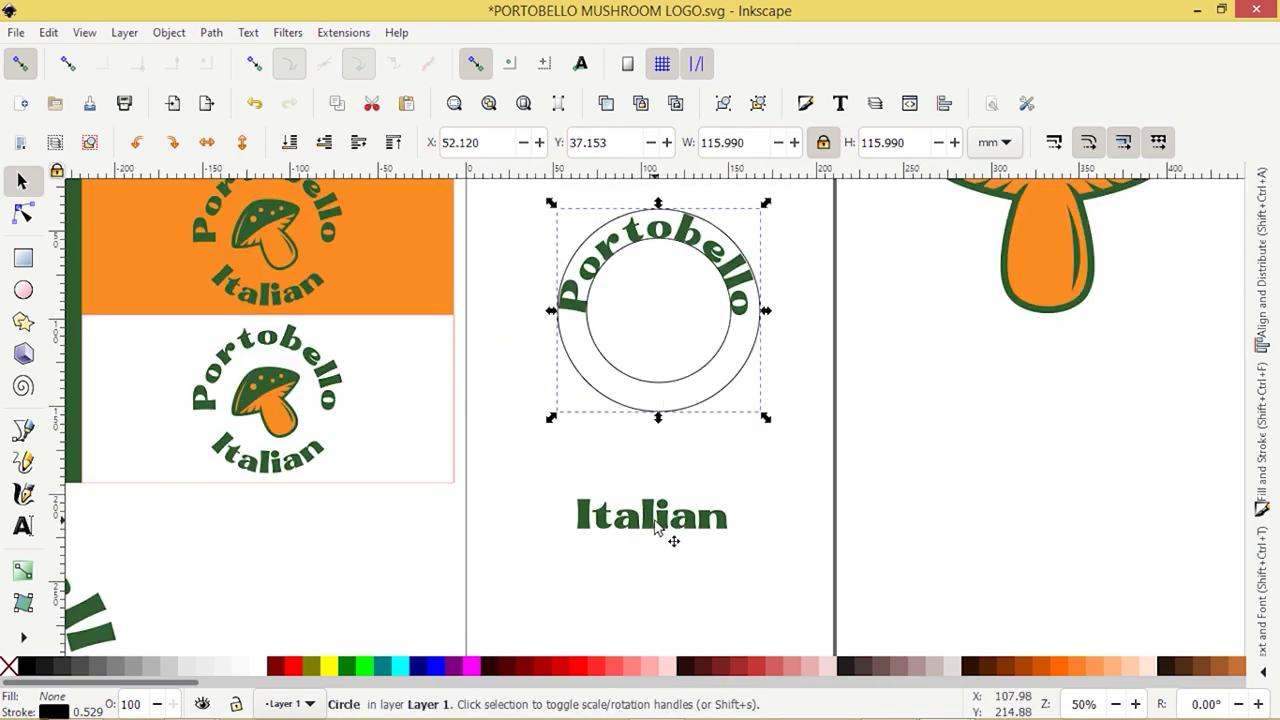
pyautogui.click(652, 528)
pyautogui.moveTo(652, 528); pyautogui.dragTo(652, 459)
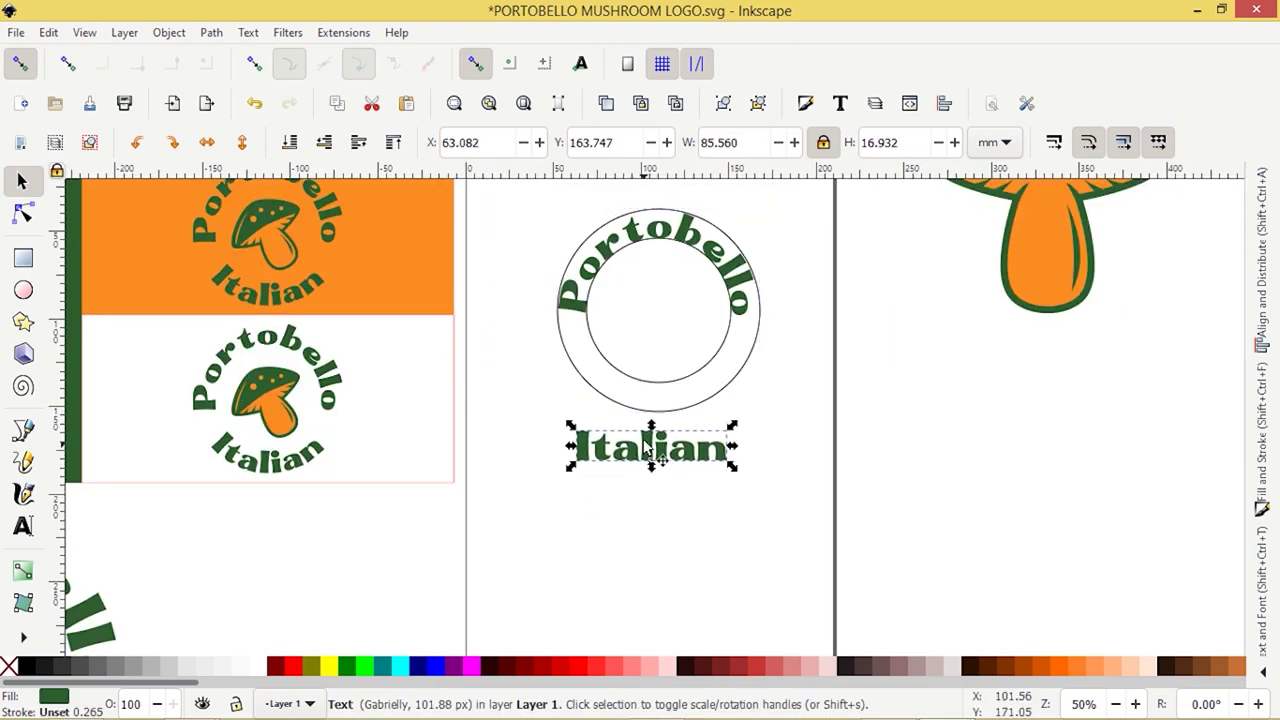
# Step: Set the font size of the "Italian" text to 95 px to match the curved "Portobello" text
pyautogui.click(641, 254)
pyautogui.click(626, 238)
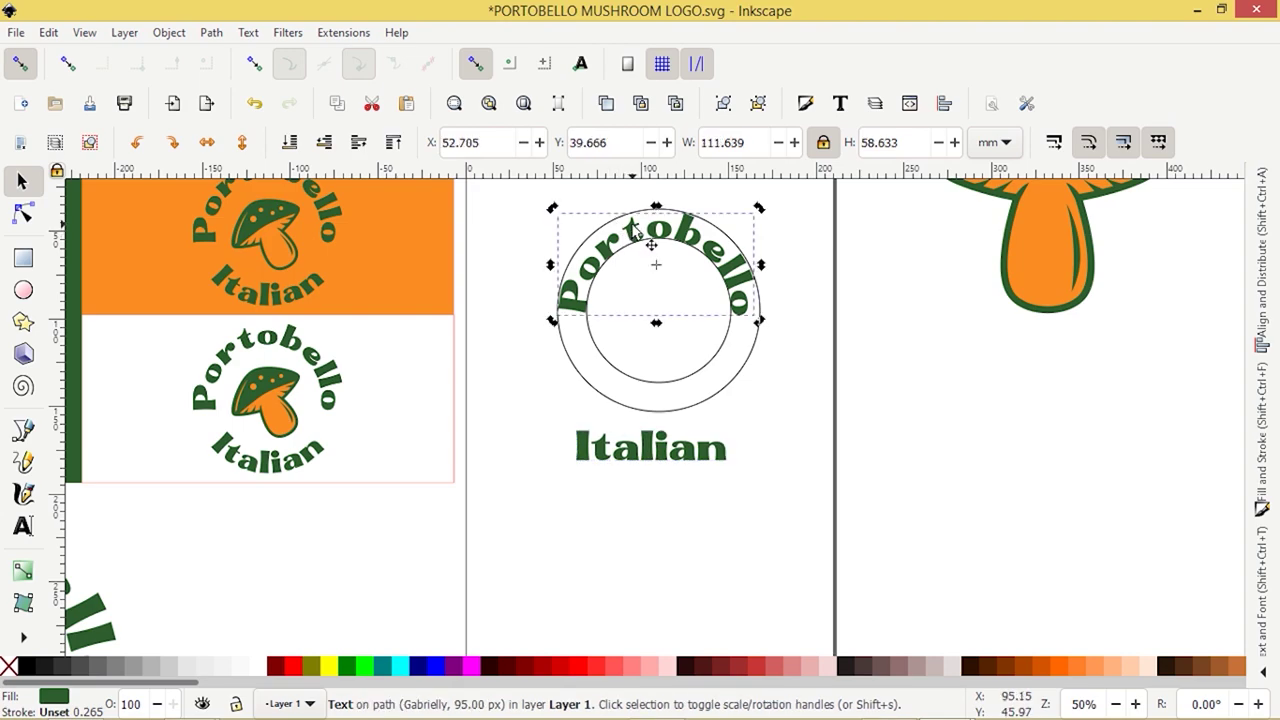
pyautogui.click(23, 525)
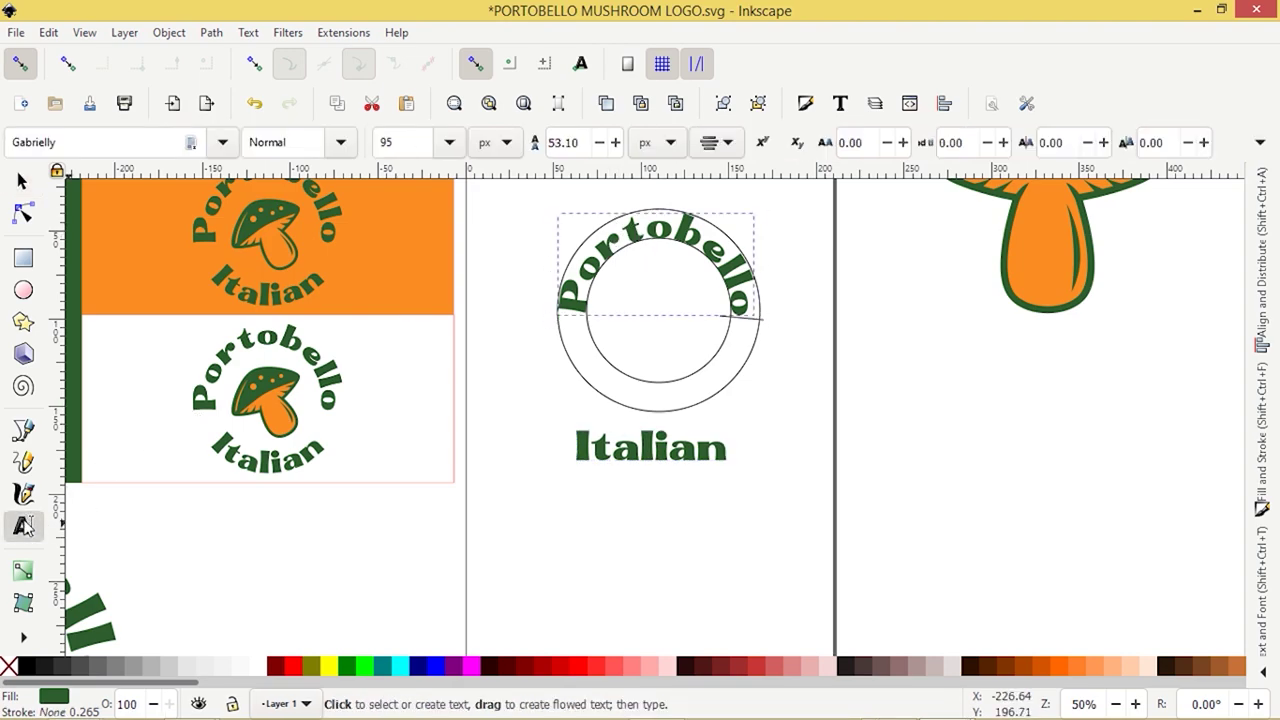
pyautogui.click(612, 451)
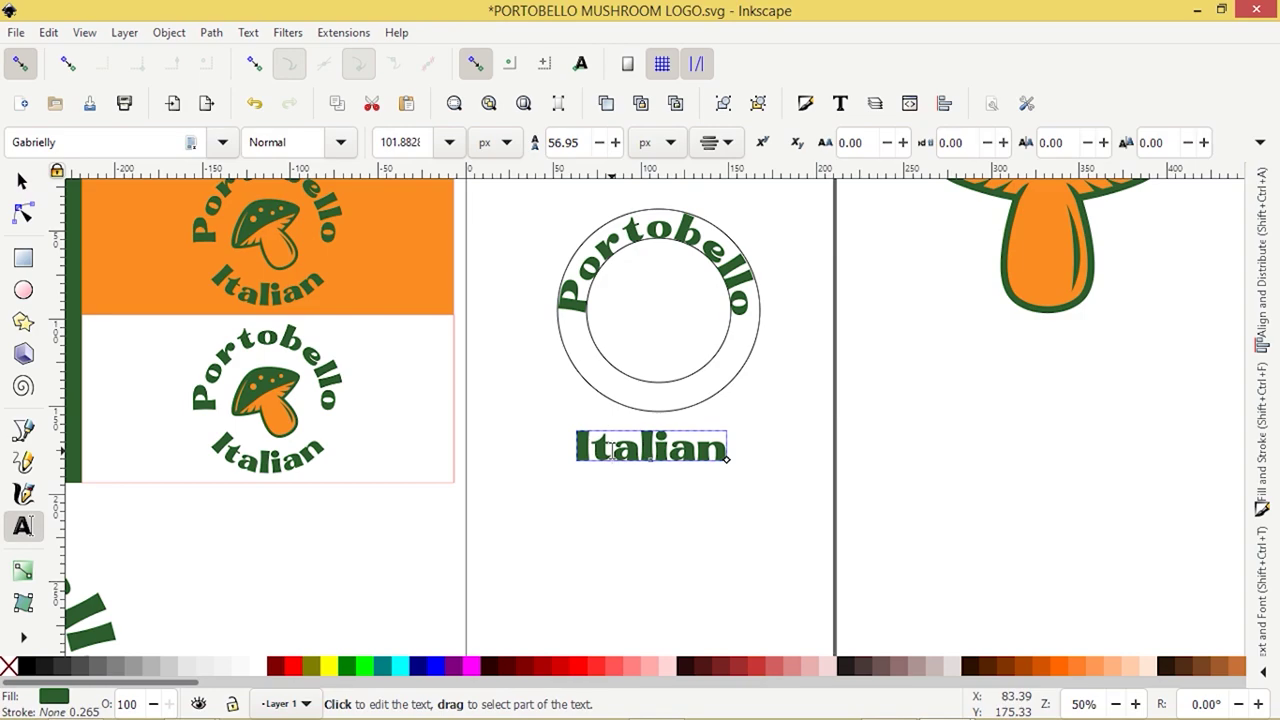
pyautogui.hotkey('ctrl', 'a')
pyautogui.click(403, 142)
pyautogui.doubleClick(403, 142)
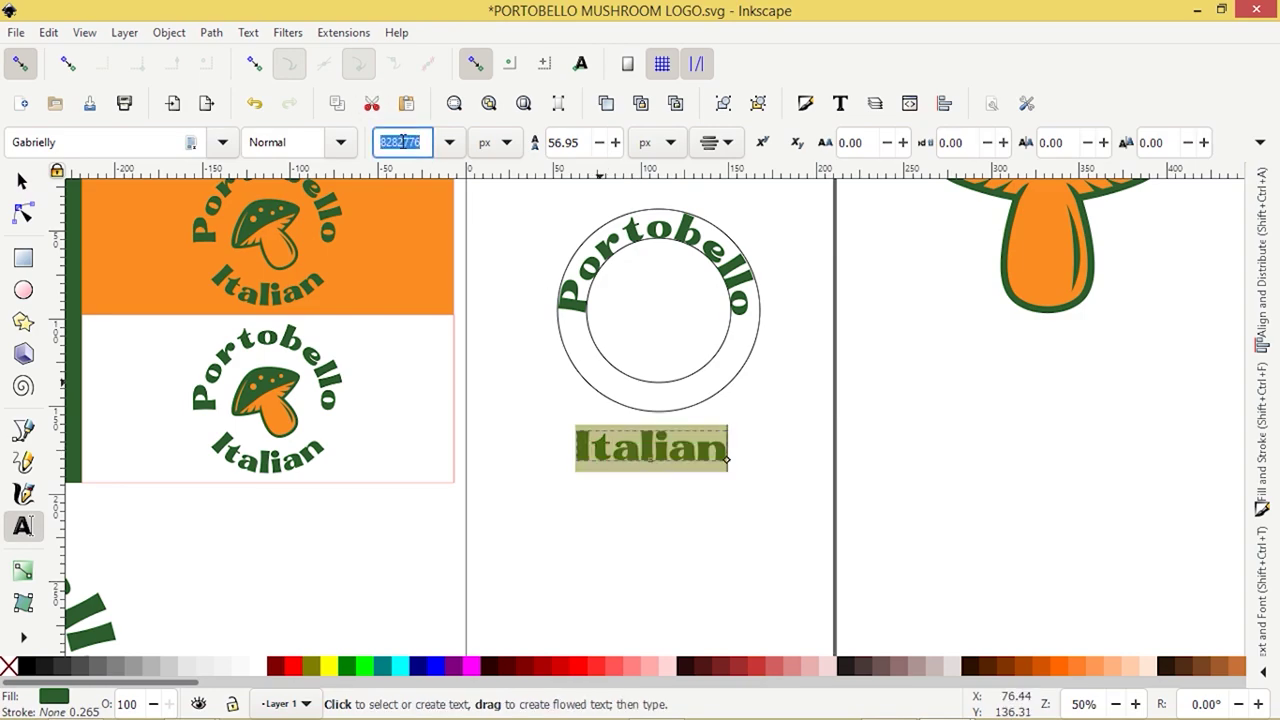
pyautogui.write('9')
pyautogui.press('Return')
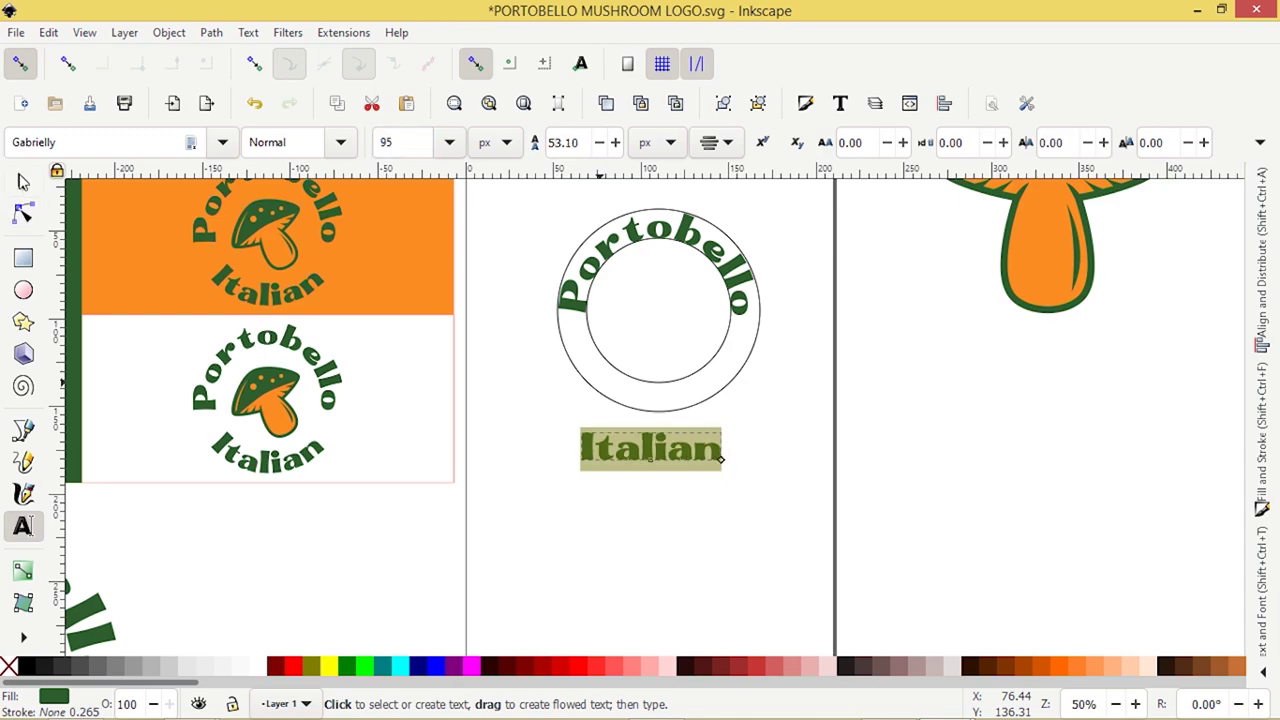
# Step: Put the "Italian" text on the outer circle as its path
pyautogui.press('F1')
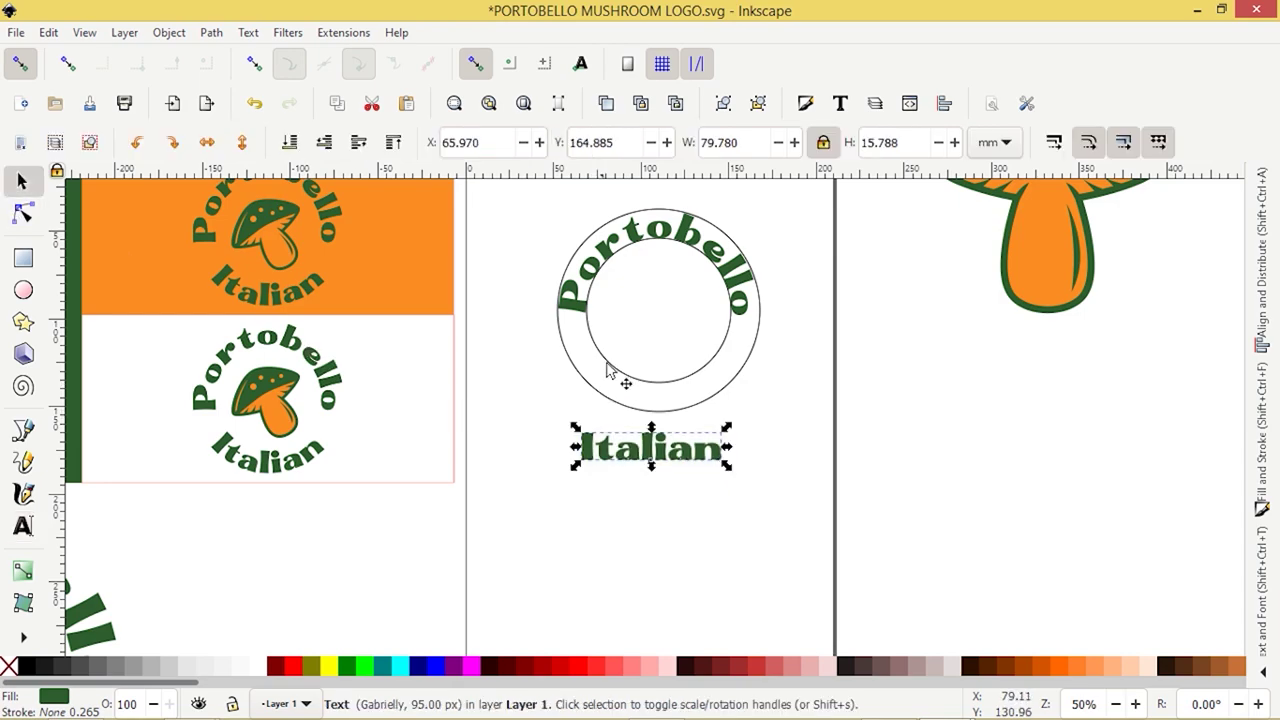
pyautogui.keyDown('shift'); pyautogui.click(662, 410); pyautogui.keyUp('shift')
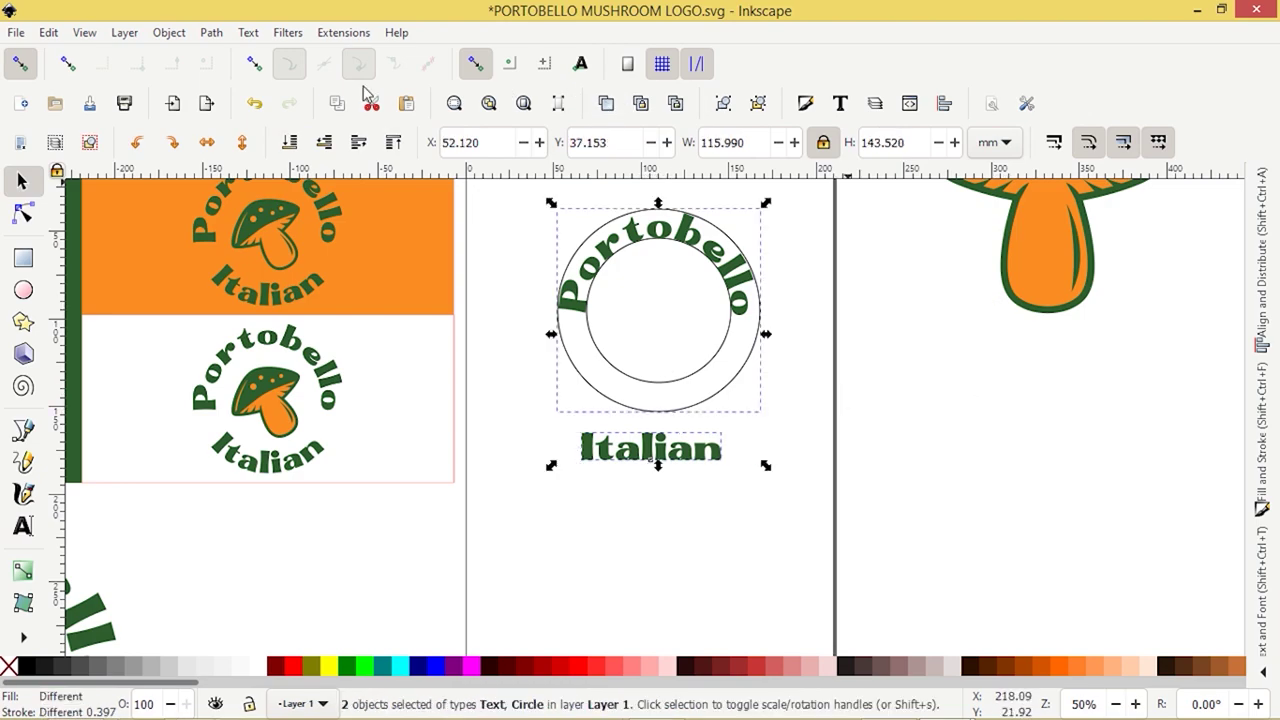
pyautogui.click(248, 32)
pyautogui.click(284, 123)
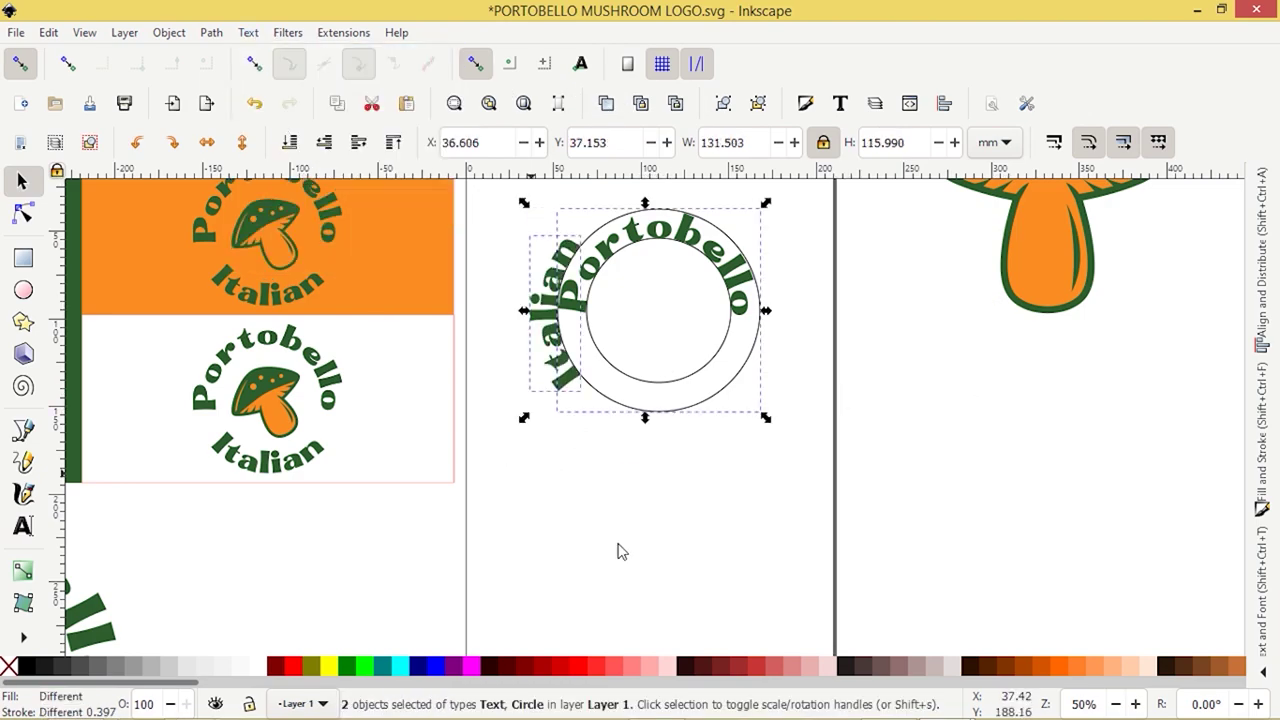
pyautogui.click(661, 561)
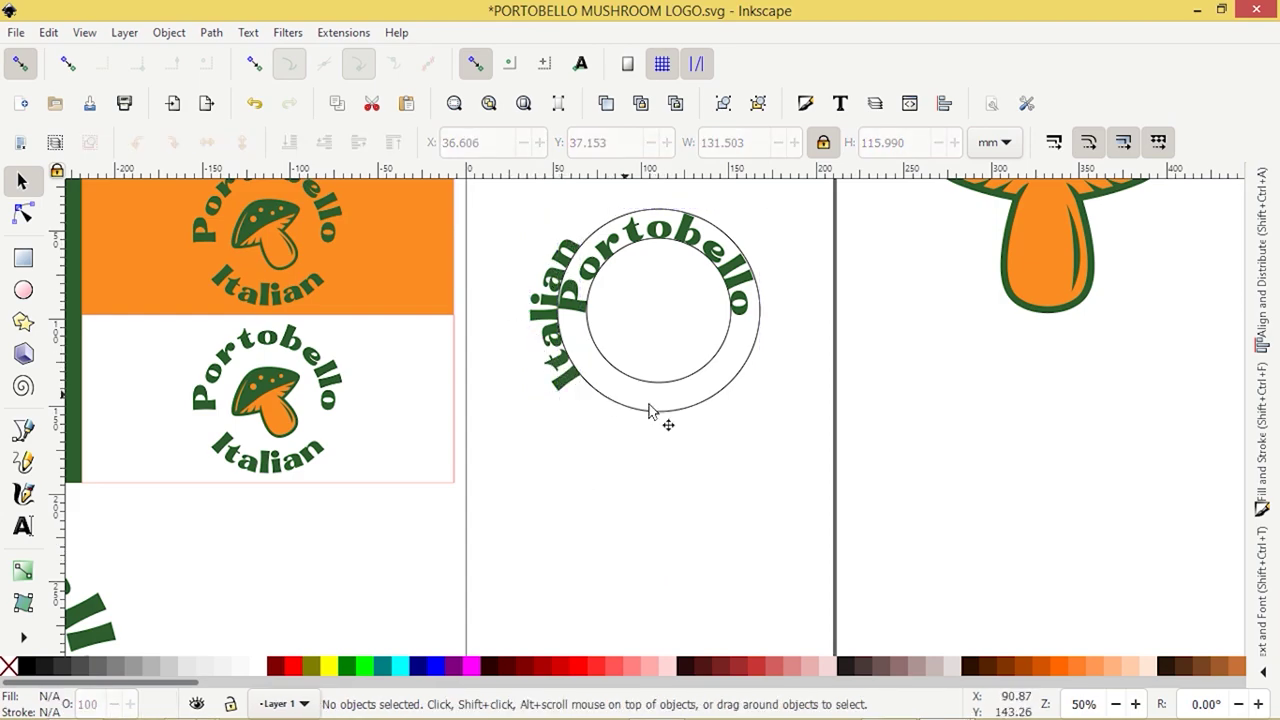
# Step: Flip the outer circle vertically and rotate it counterclockwise until "Italian" curves upright inside its bottom edge
pyautogui.click(688, 420)
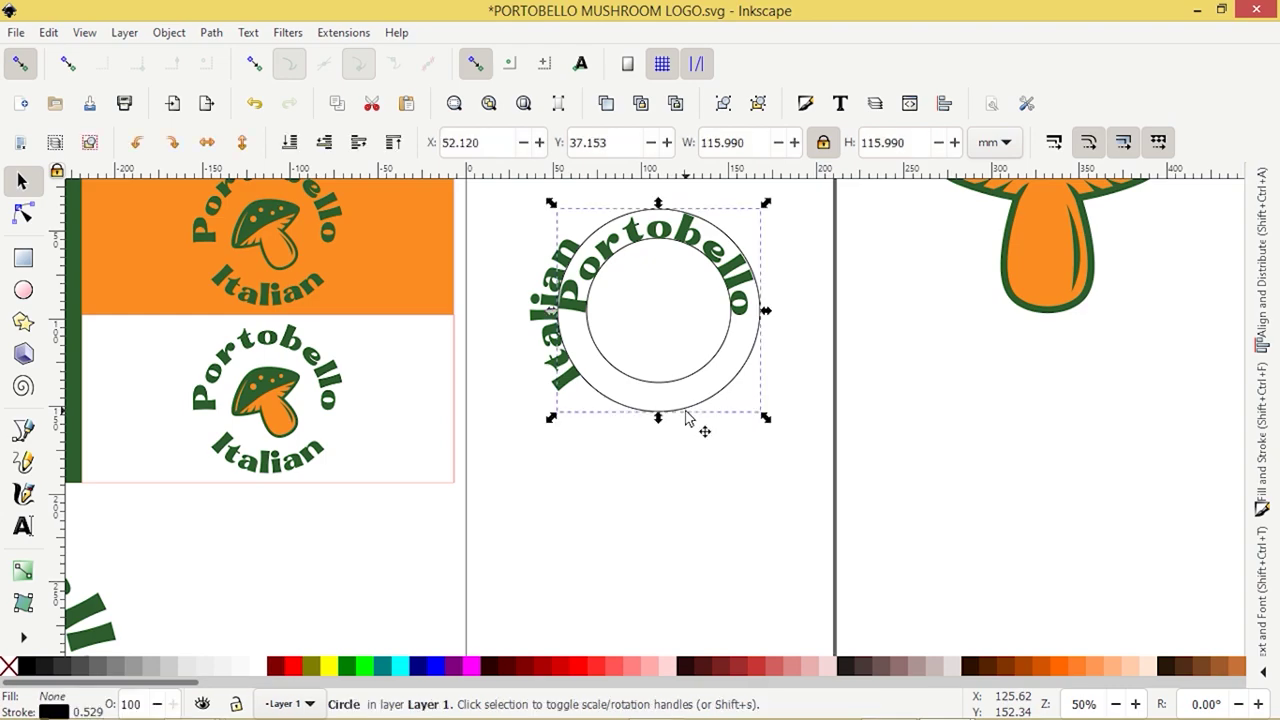
pyautogui.click(241, 145)
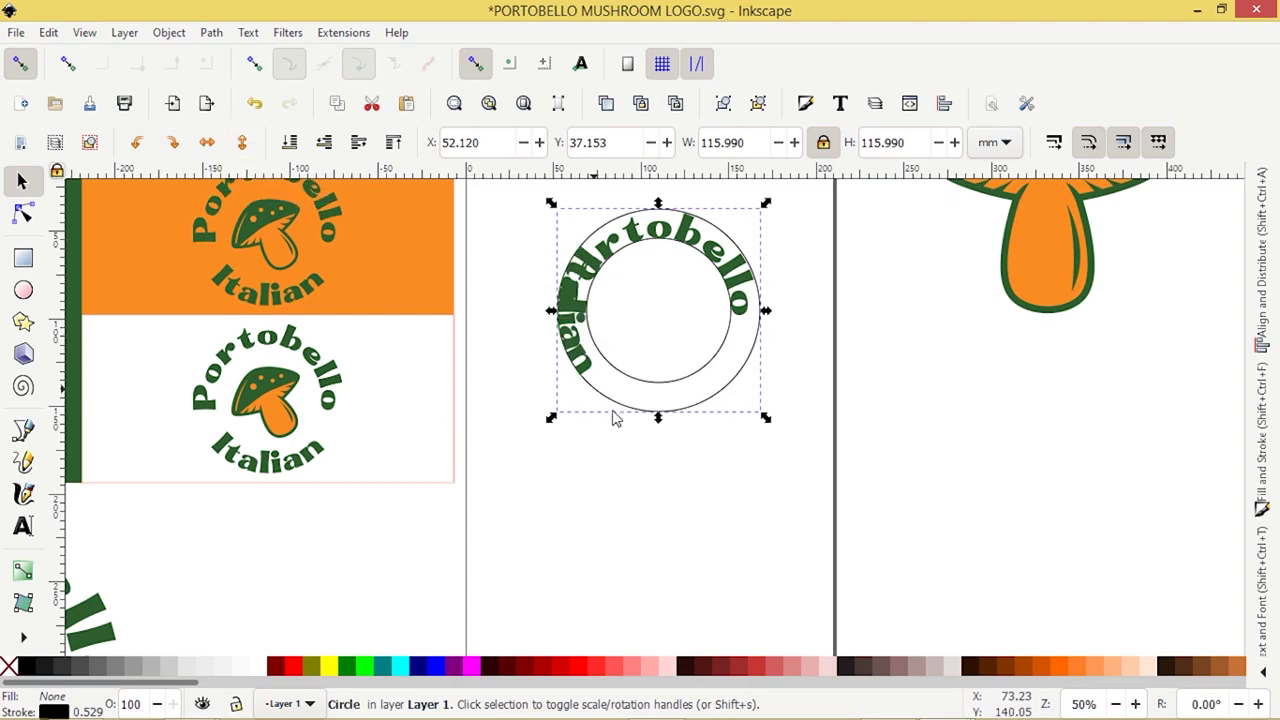
pyautogui.click(712, 402)
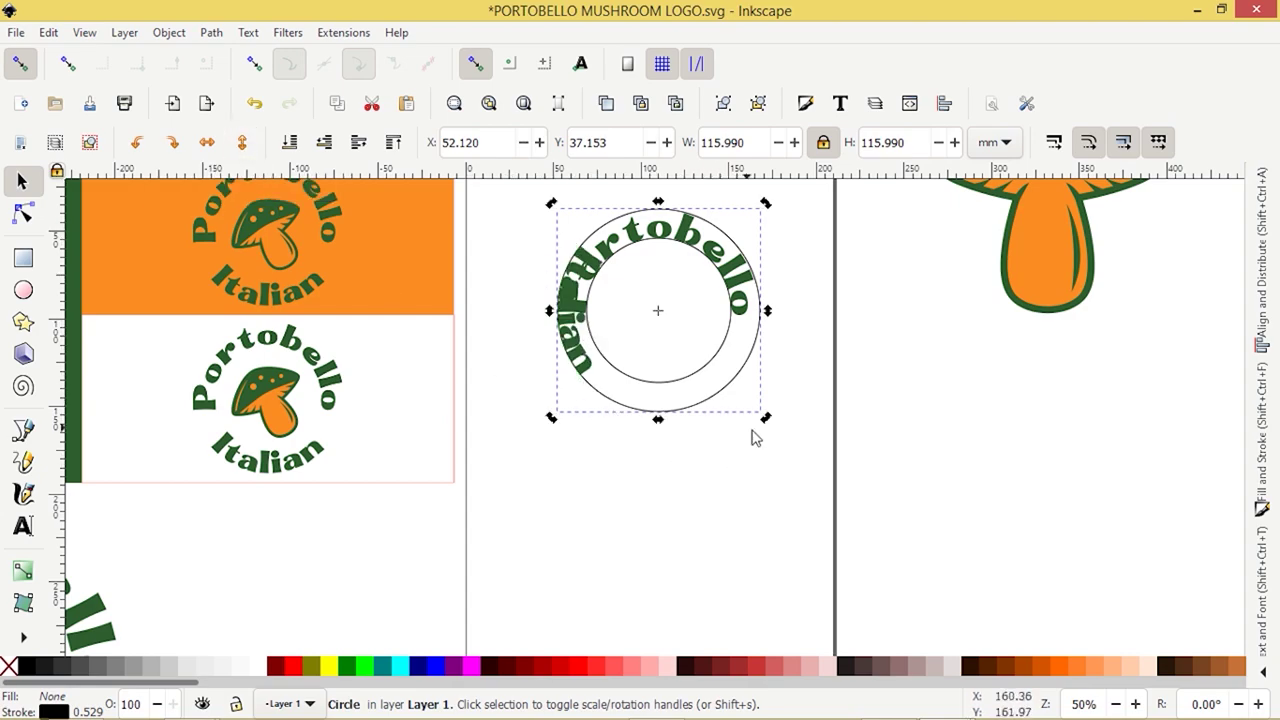
pyautogui.moveTo(766, 418); pyautogui.dragTo(780, 226)
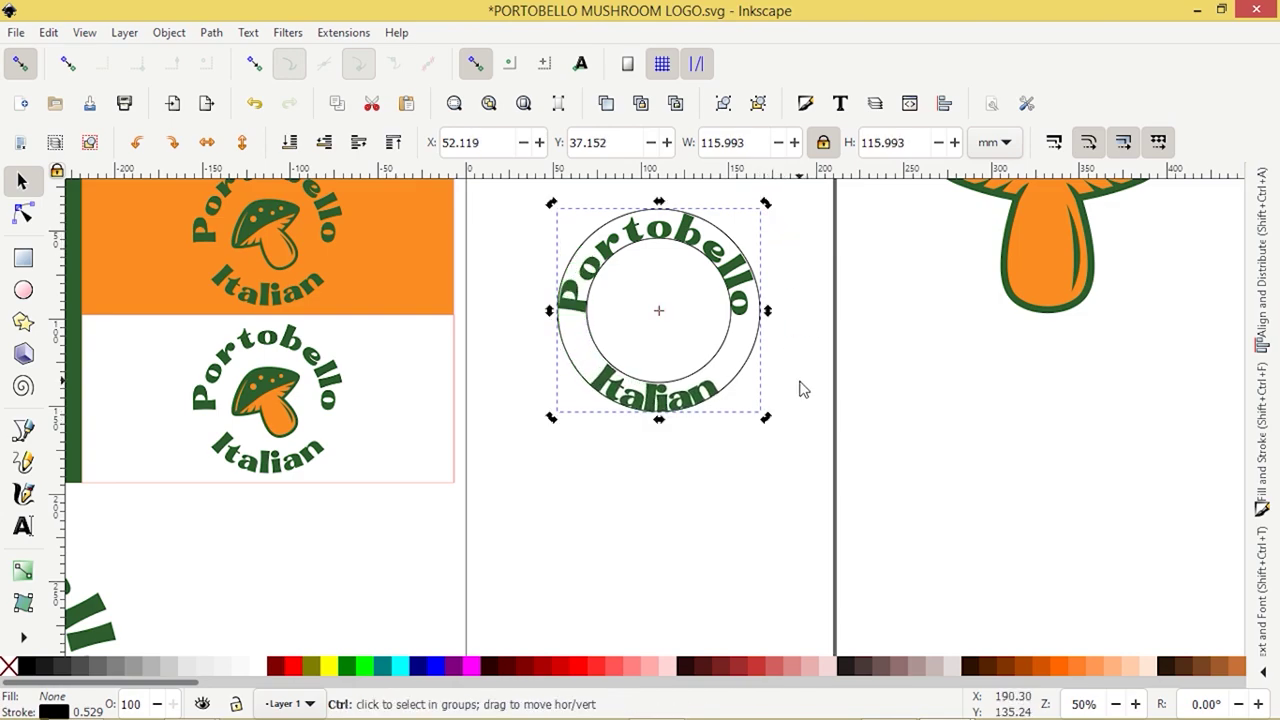
# Step: Examine how the curved "Italian" text is centred and fits between the inner and outer circles
pyautogui.scroll(1, 800, 388)
pyautogui.scroll(2, 800, 388)
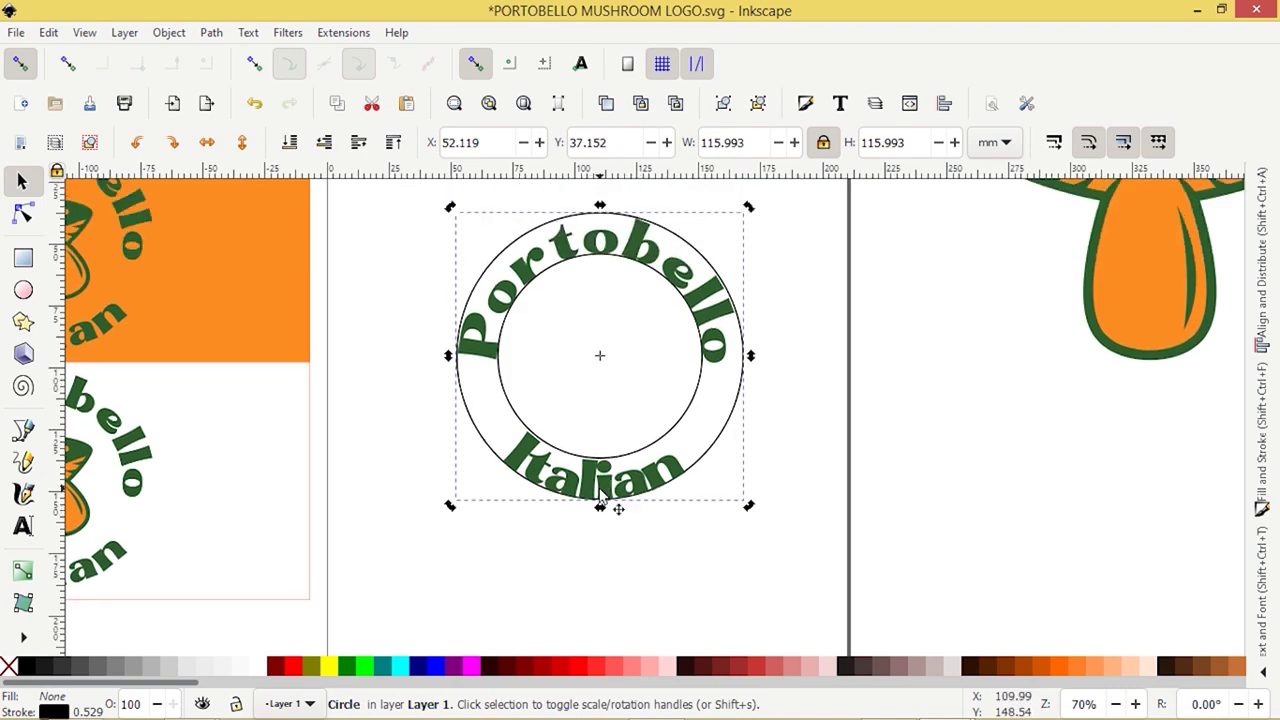
pyautogui.scroll(5, 605, 489)
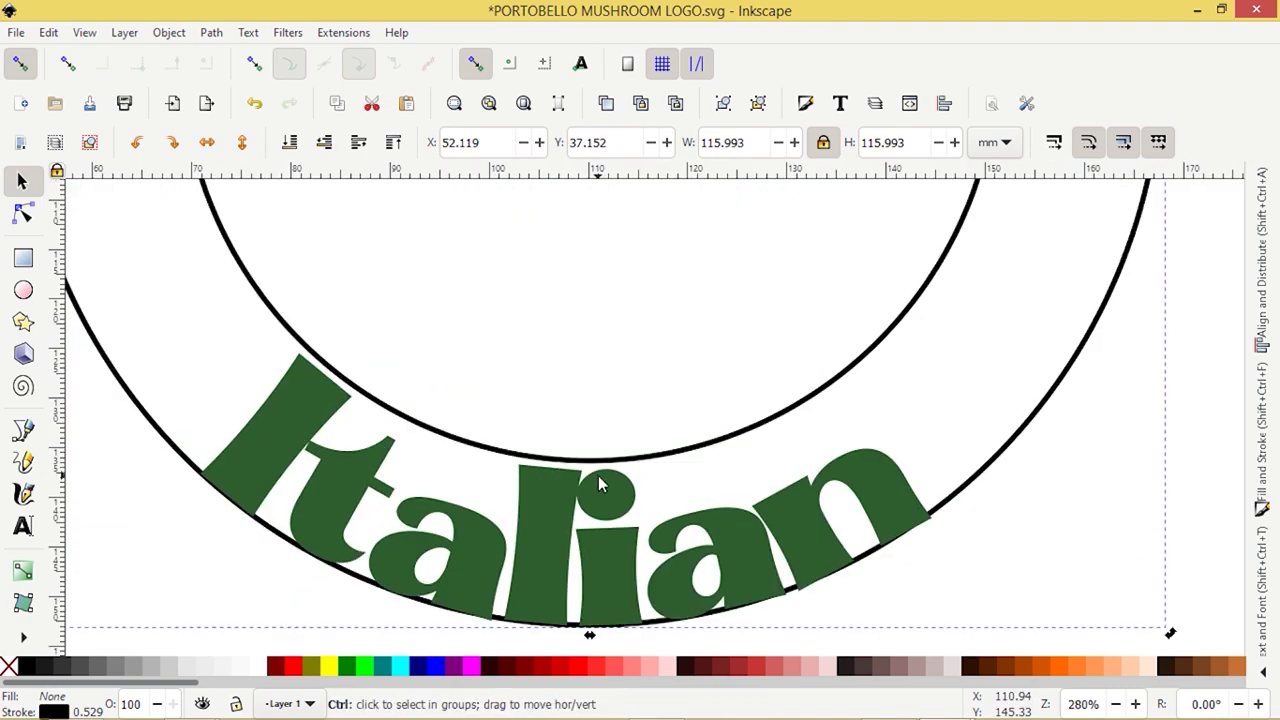
pyautogui.scroll(-2, 599, 476)
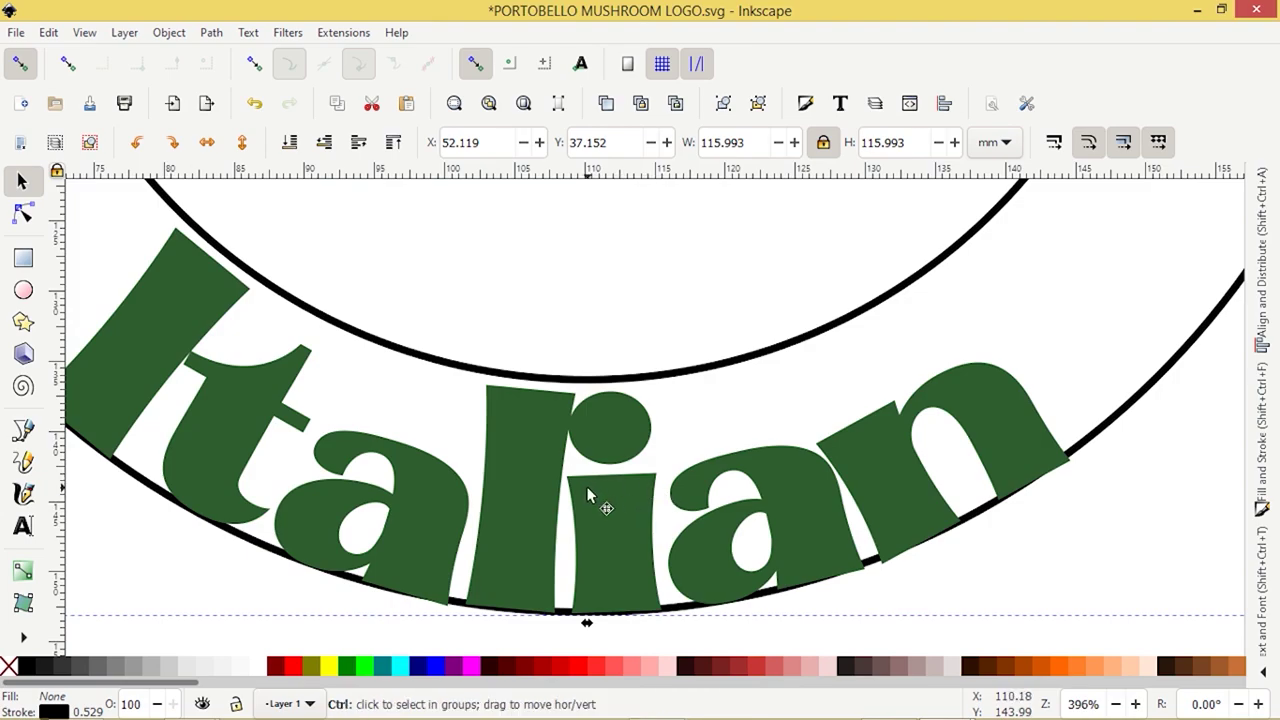
pyautogui.scroll(-3, 590, 495)
pyautogui.scroll(-1, 590, 489)
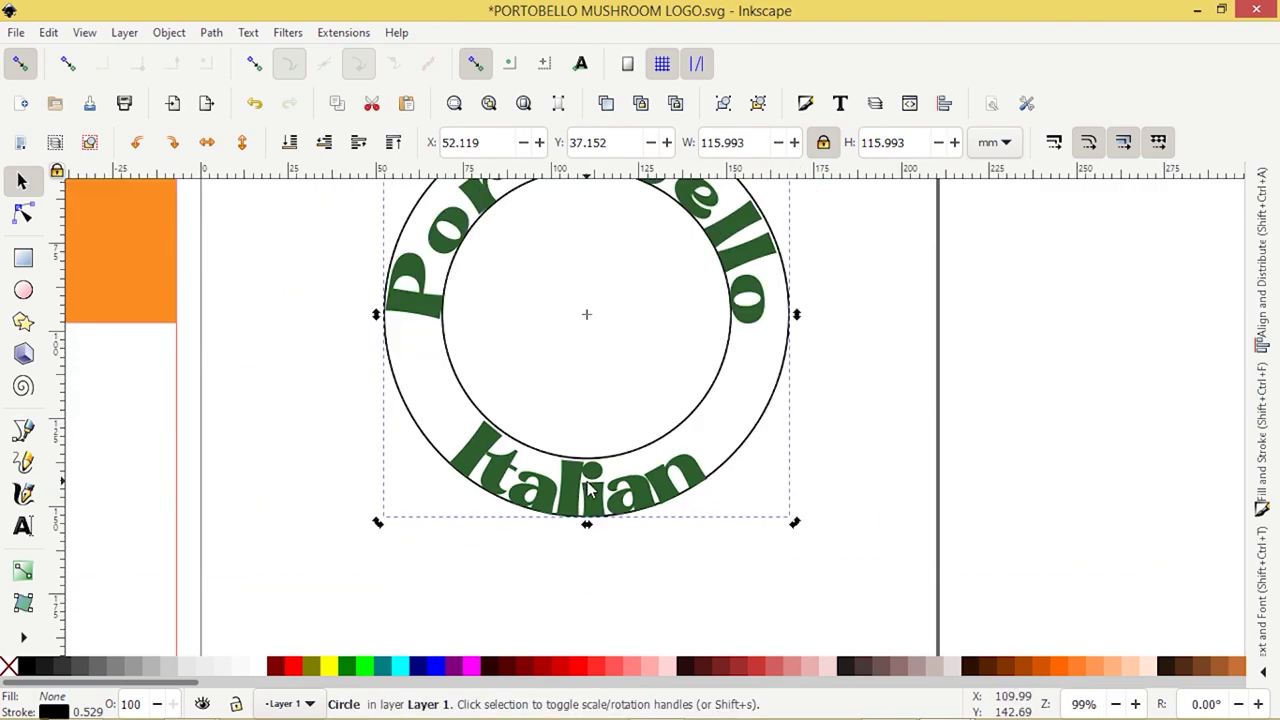
pyautogui.scroll(2, 588, 488)
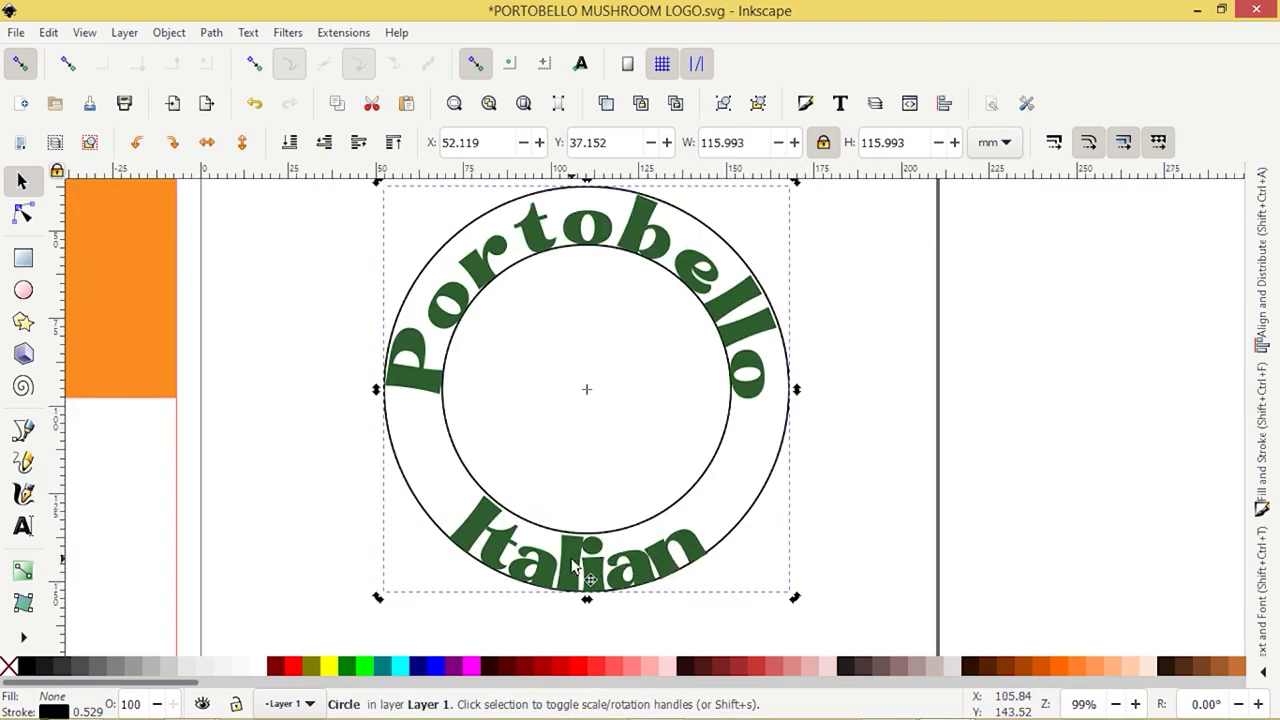
# Step: Set the letter spacing of the curved "Italian" text to 10 px
pyautogui.click(575, 581)
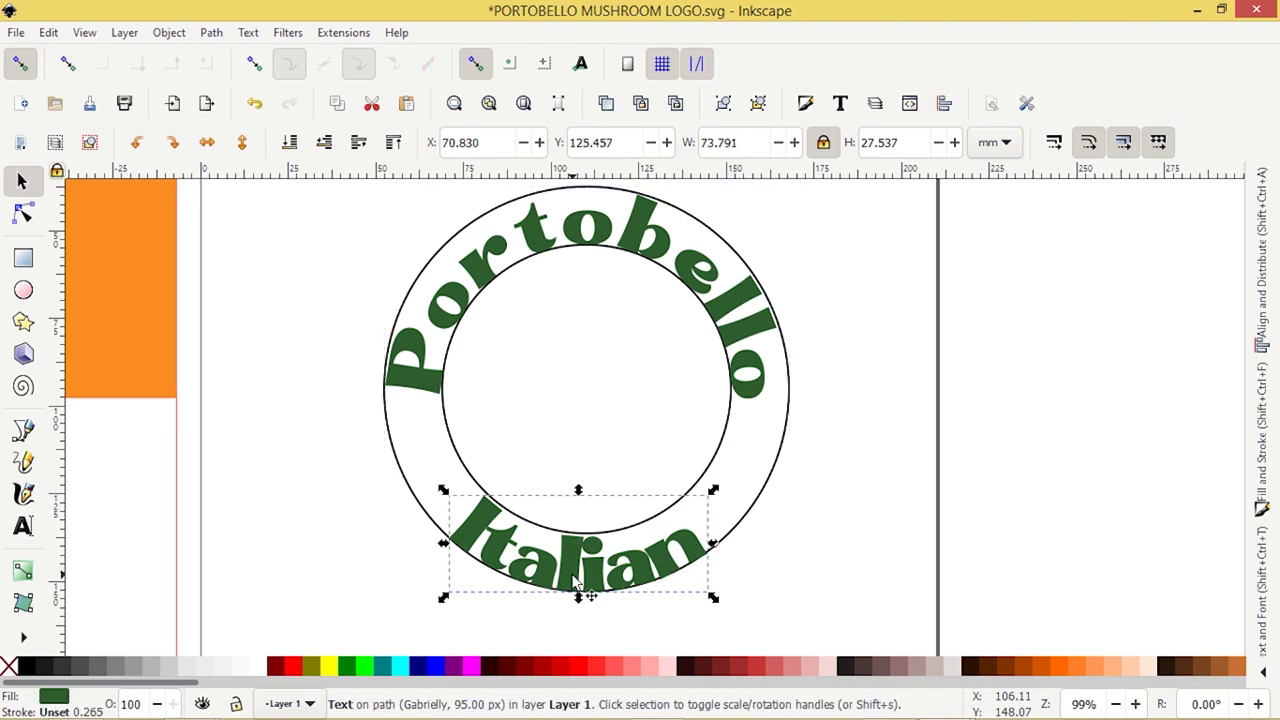
pyautogui.click(23, 526)
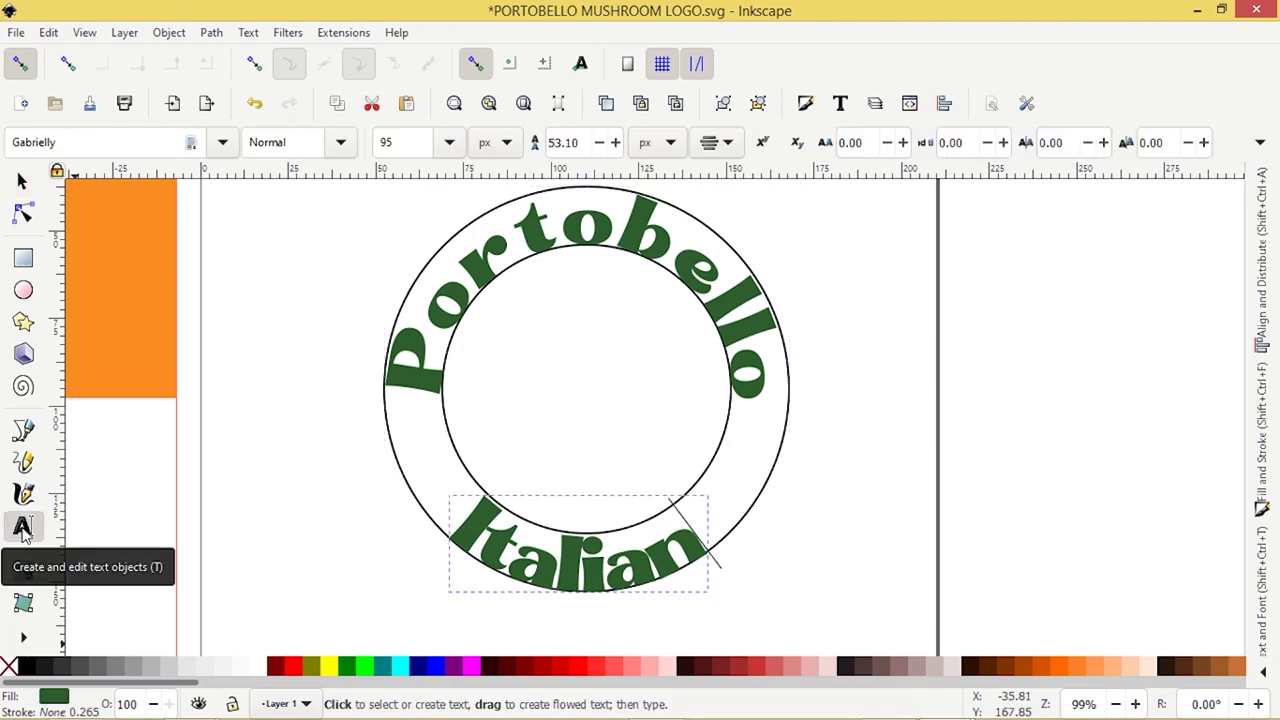
pyautogui.click(553, 565)
pyautogui.hotkey('ctrl', 'a')
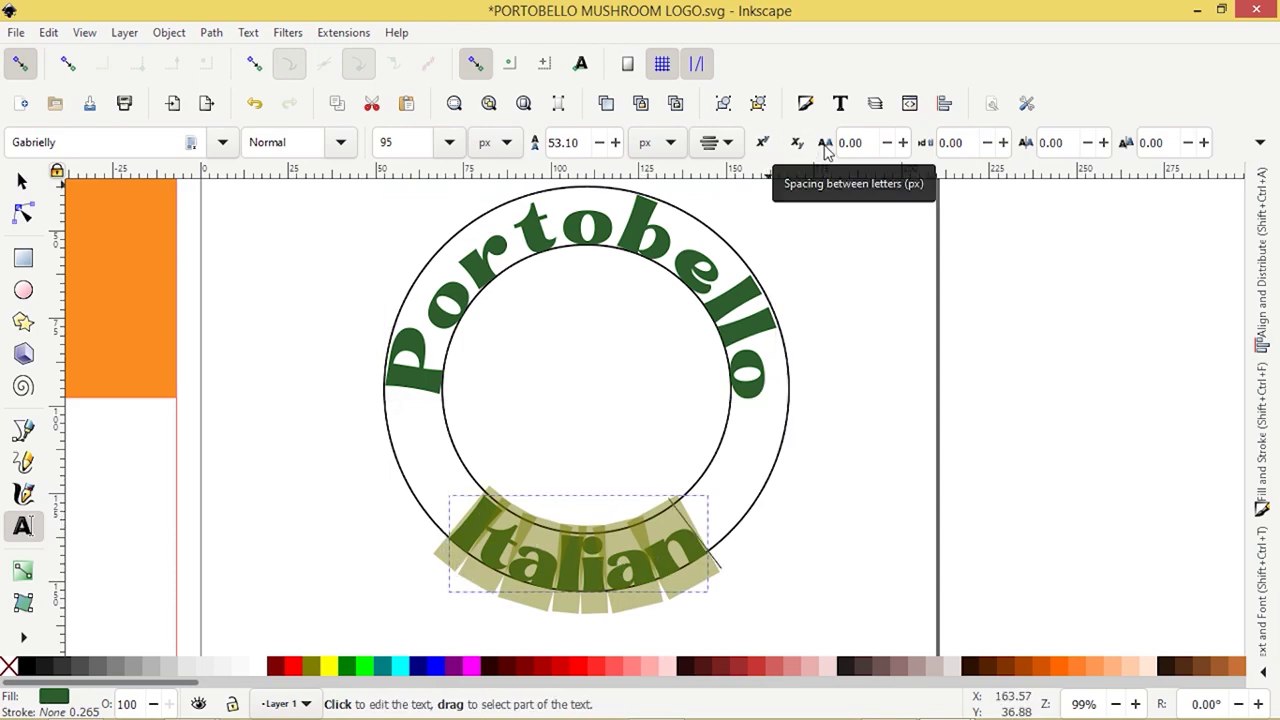
pyautogui.click(866, 143)
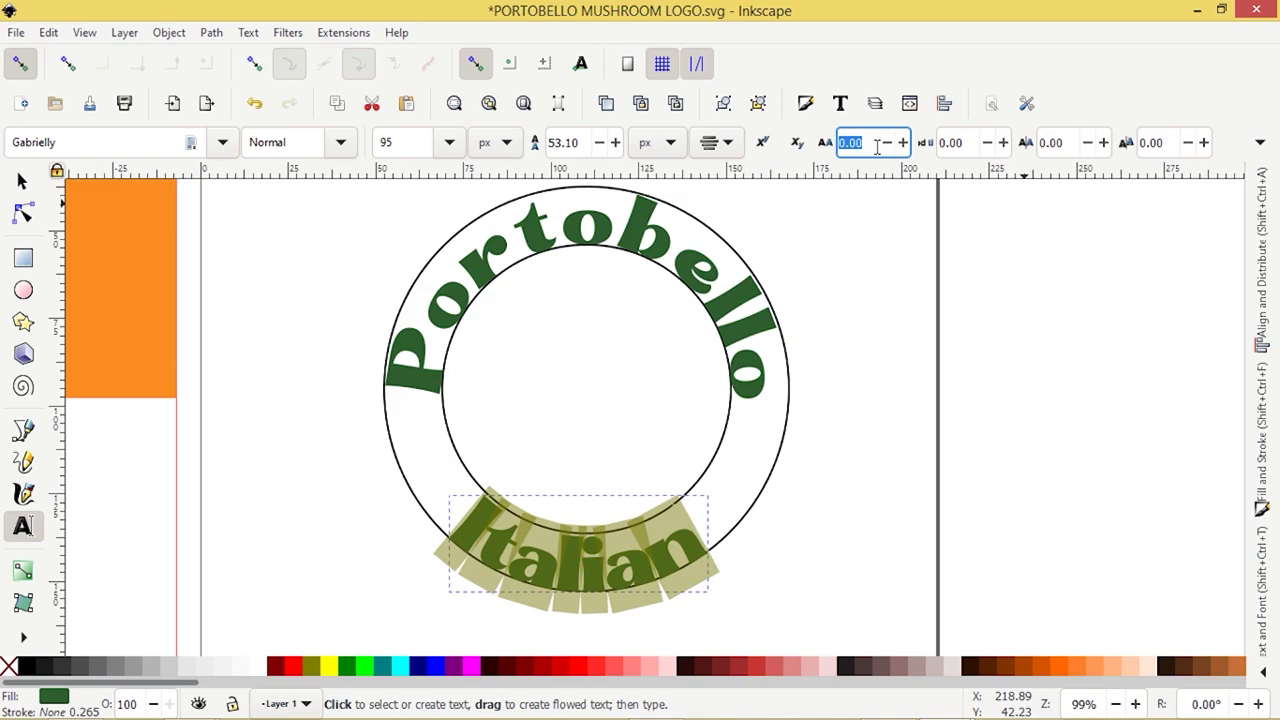
pyautogui.write('5')
pyautogui.press('Return')
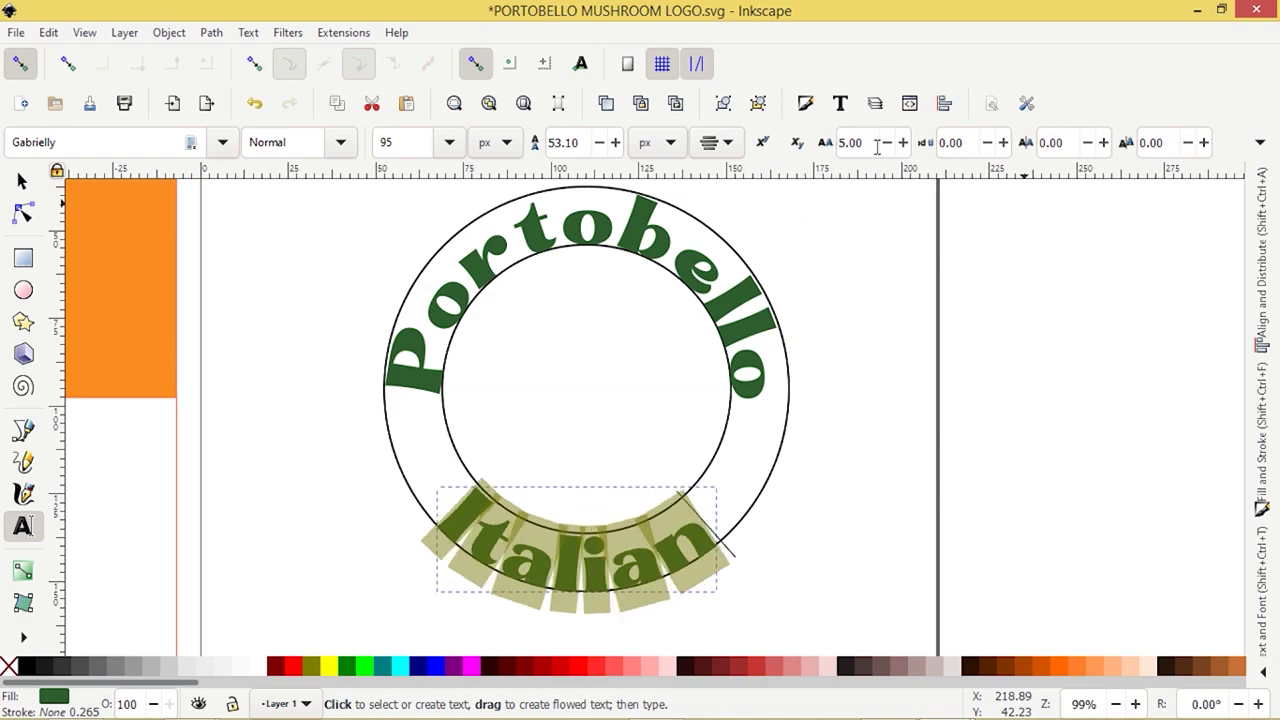
pyautogui.click(850, 142)
pyautogui.write('10')
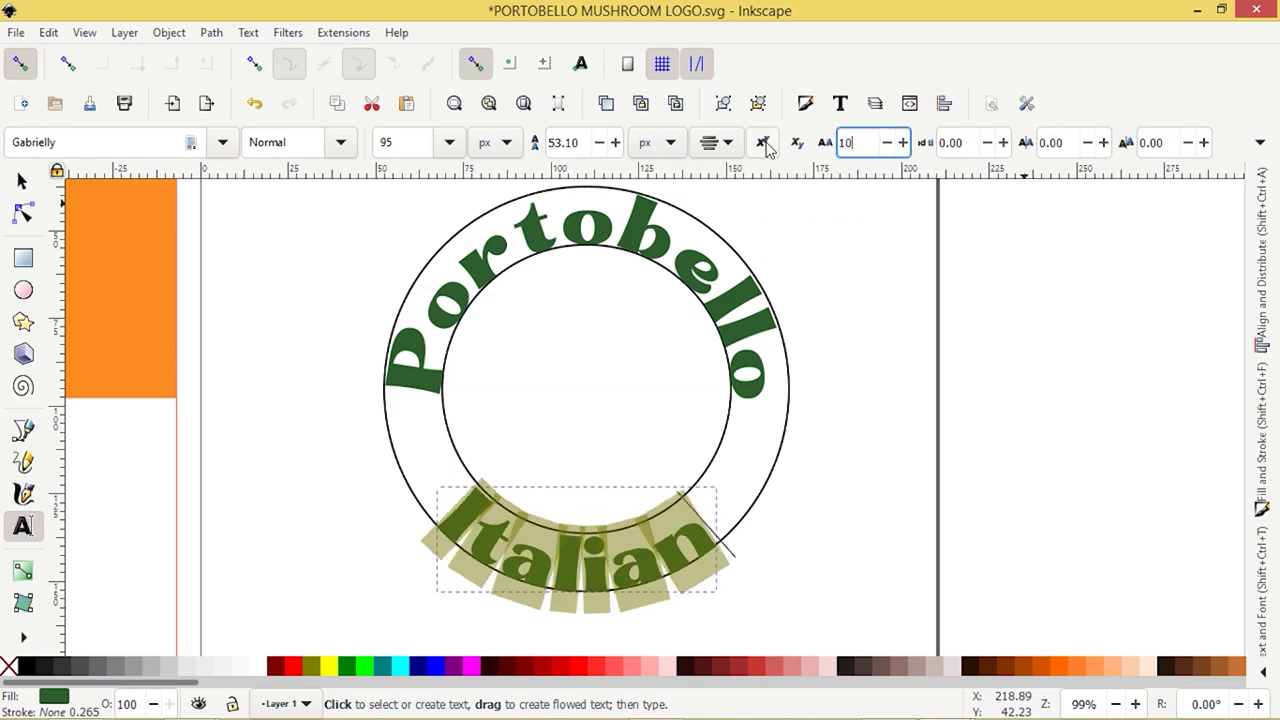
pyautogui.press('Return')
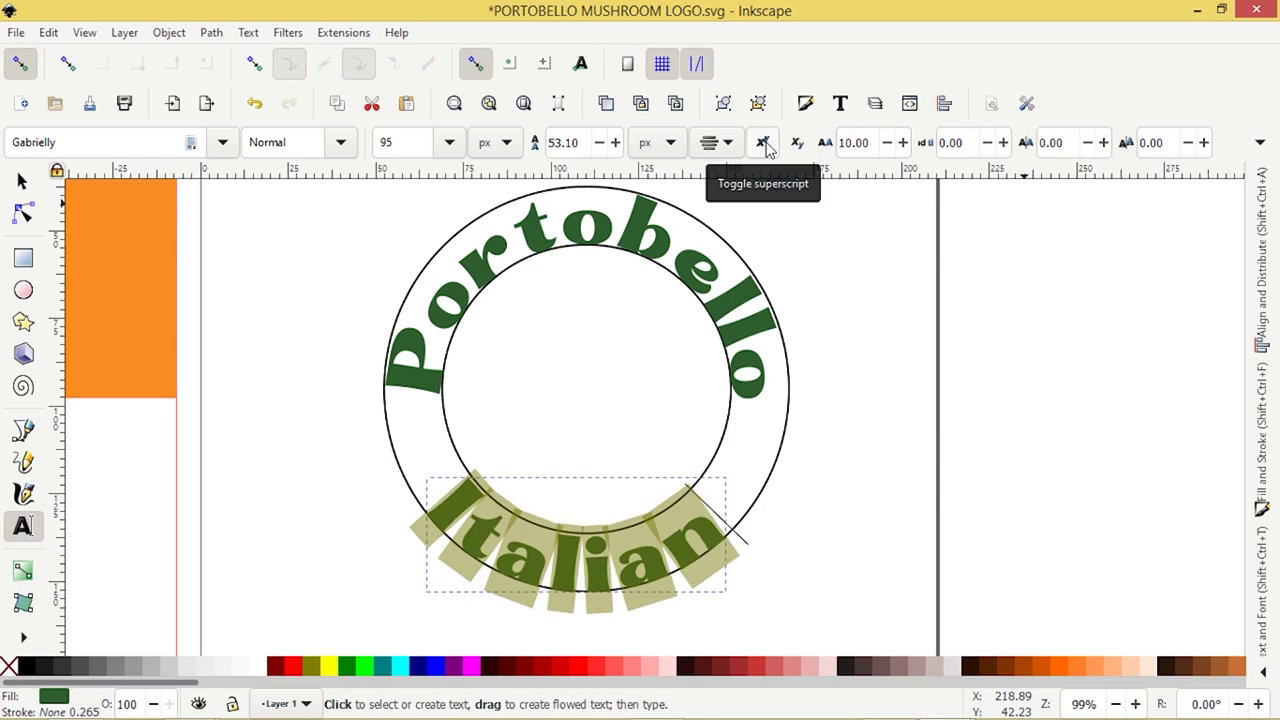
pyautogui.click(22, 180)
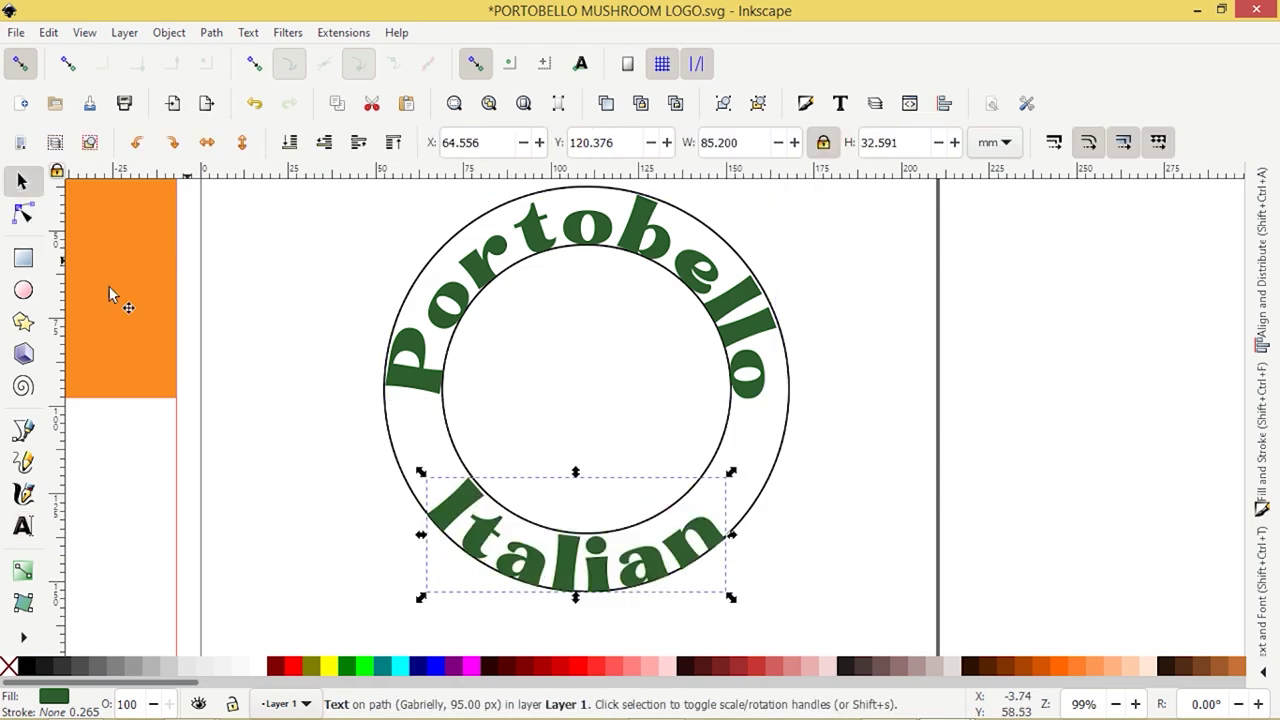
pyautogui.click(181, 434)
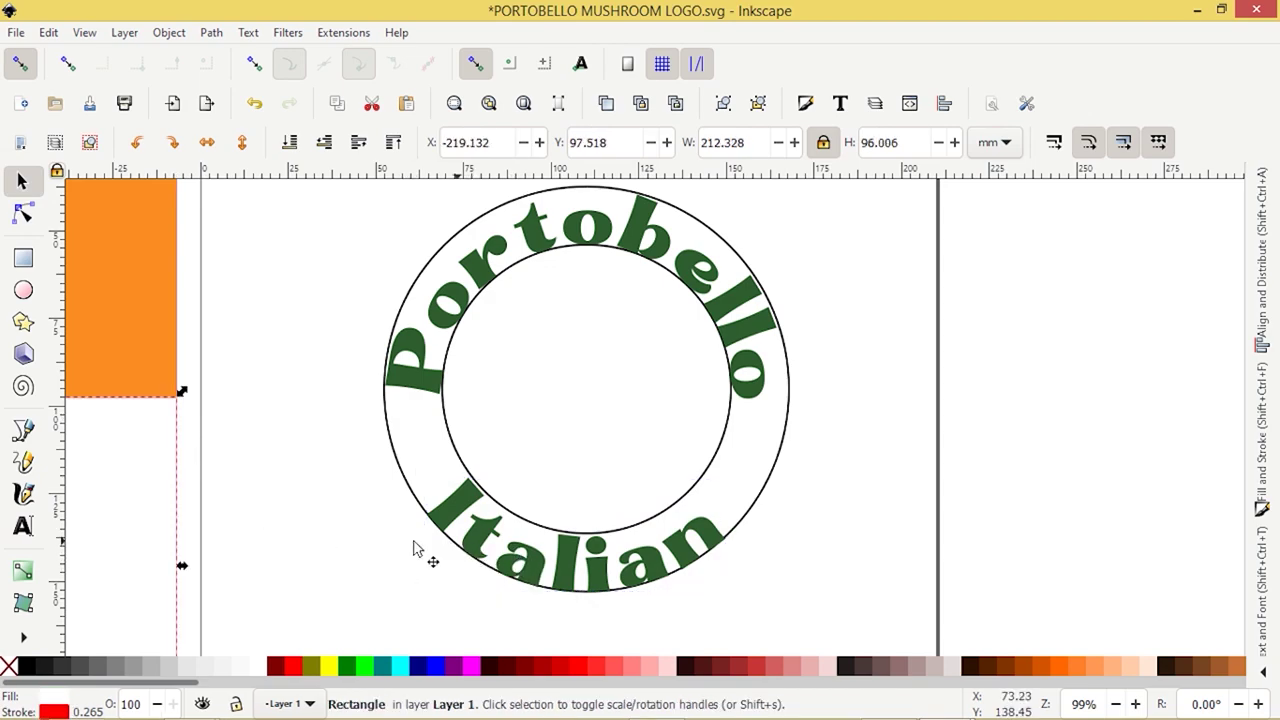
# Step: Place a horizontal guide at about 127 mm across the ends of the curved "Italian" text and switch the window to full screen
pyautogui.click(580, 551)
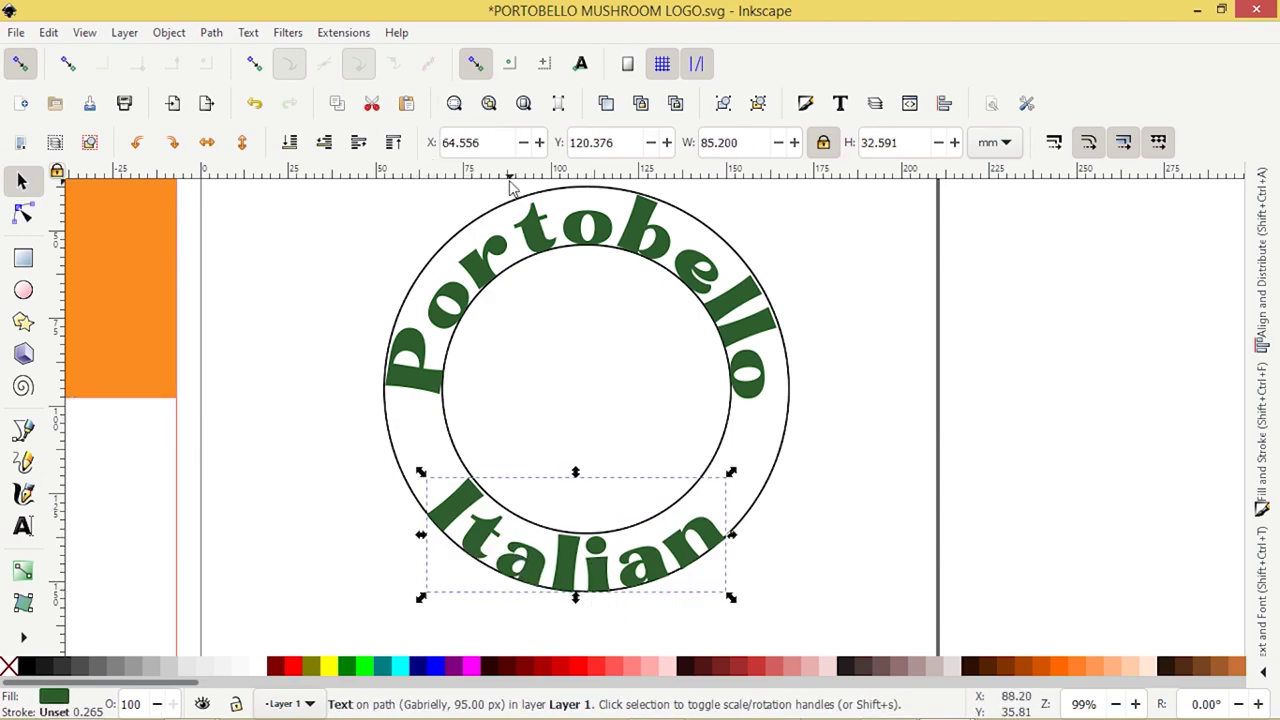
pyautogui.moveTo(521, 175); pyautogui.dragTo(594, 510)
pyautogui.click(386, 551)
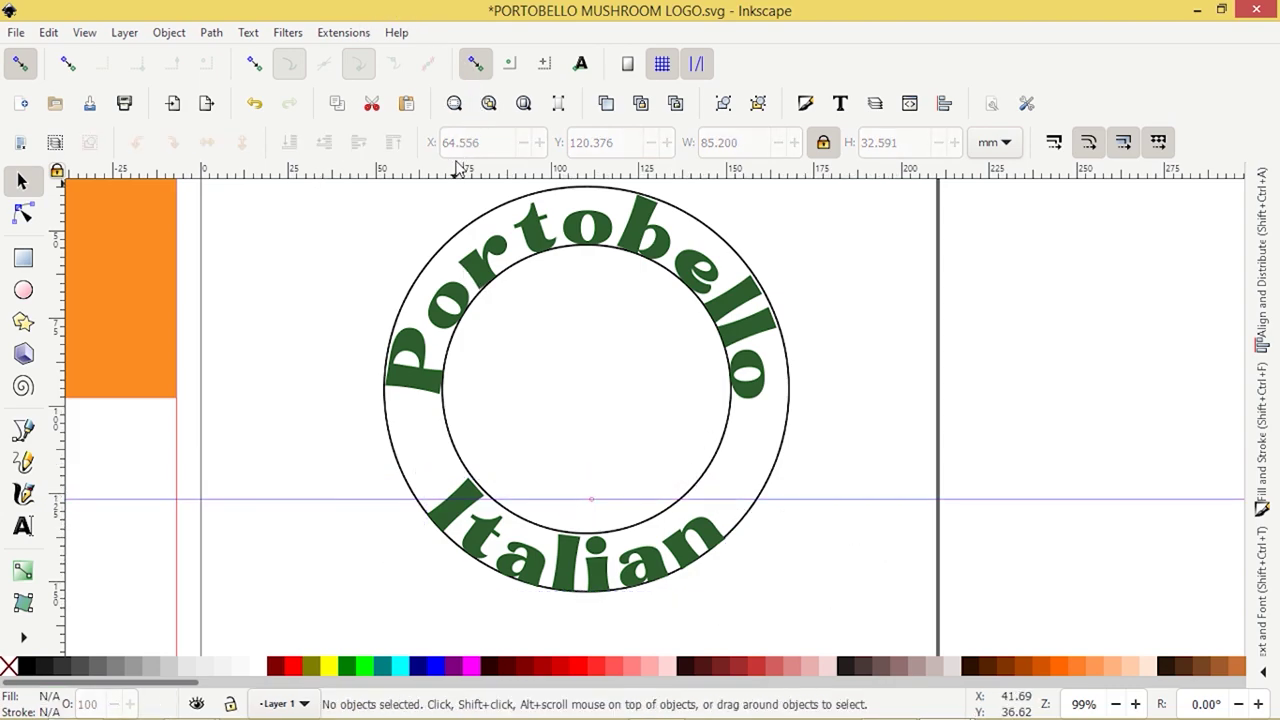
pyautogui.press('super+Down')
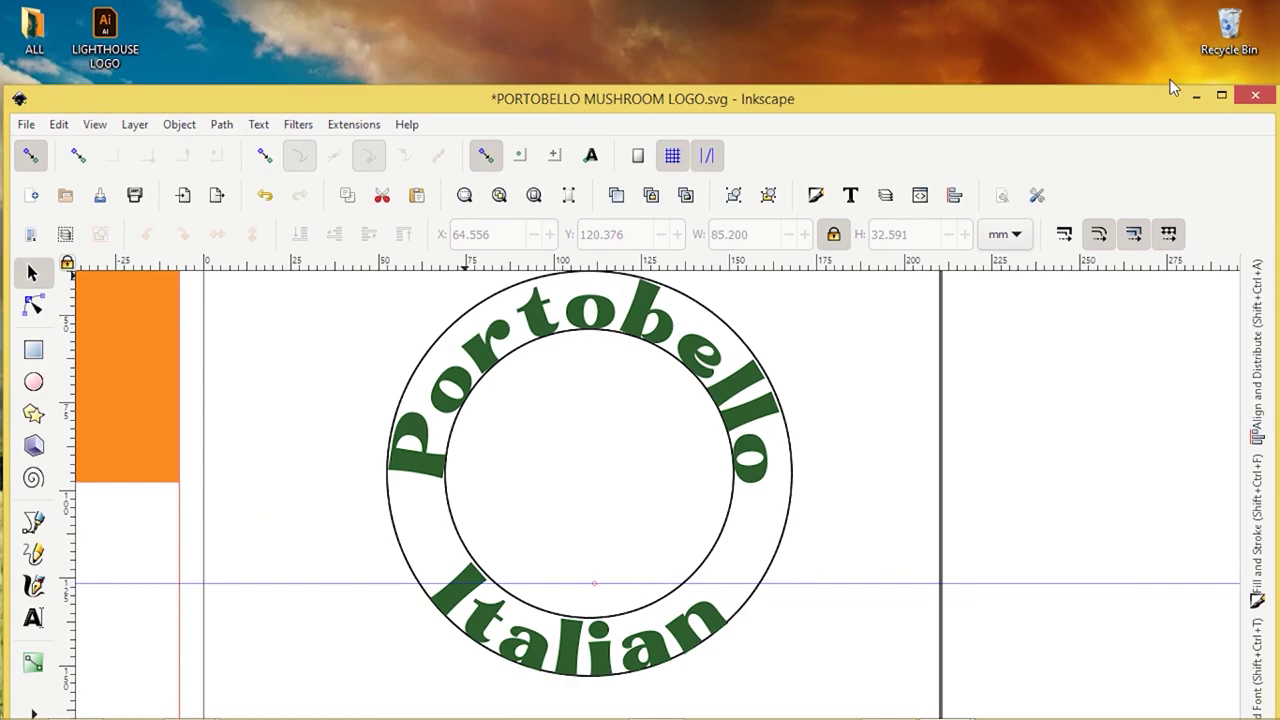
pyautogui.click(1221, 94)
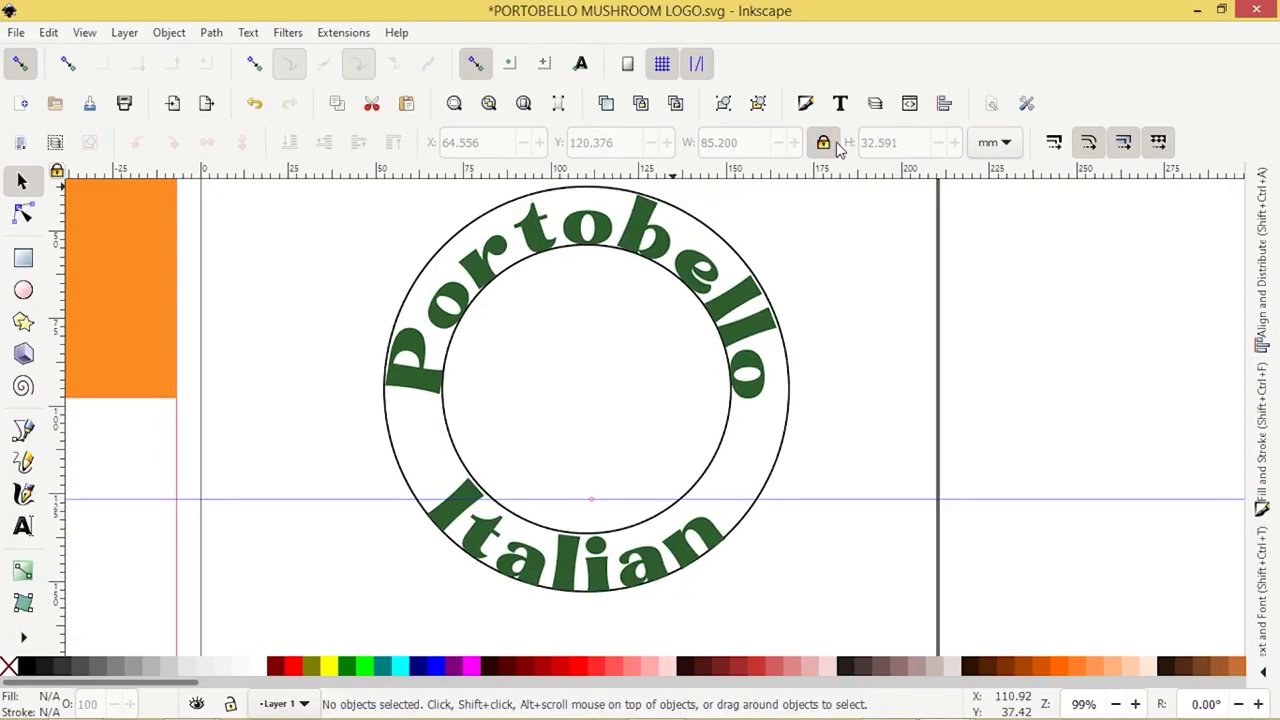
pyautogui.press('F11')
pyautogui.moveTo(672, 157)
pyautogui.mouseDown()
pyautogui.moveTo(688, 178)
pyautogui.moveTo(688, 250)
pyautogui.moveTo(687, 148)
pyautogui.mouseUp()
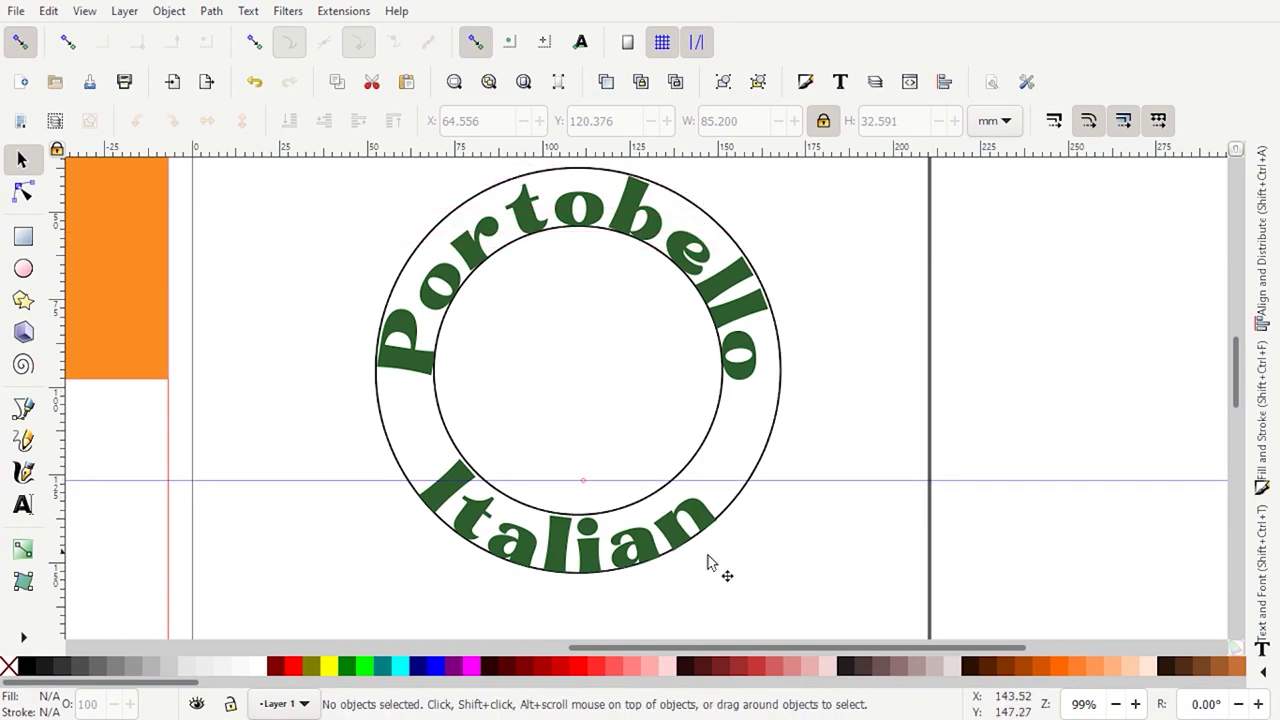
# Step: Rotate the outer circle slightly counterclockwise to level "Italian" against the horizontal guide, and delete the guide
pyautogui.click(770, 452)
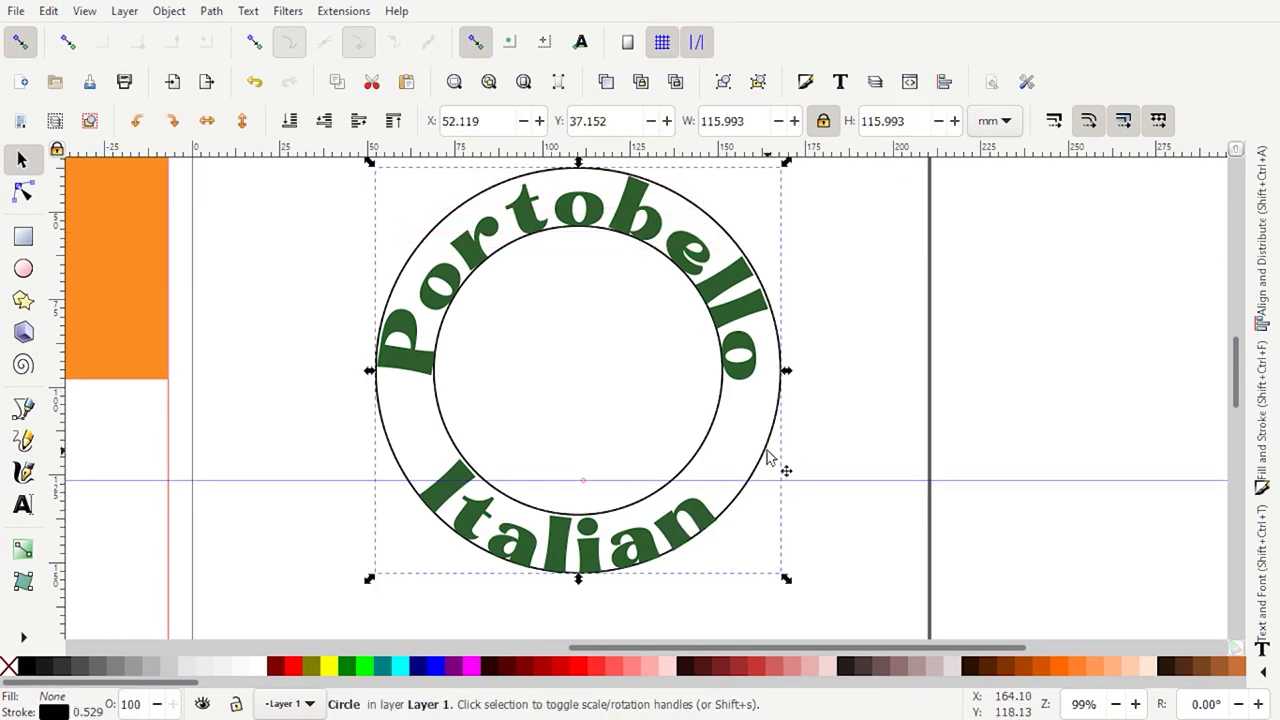
pyautogui.moveTo(788, 582); pyautogui.dragTo(800, 580)
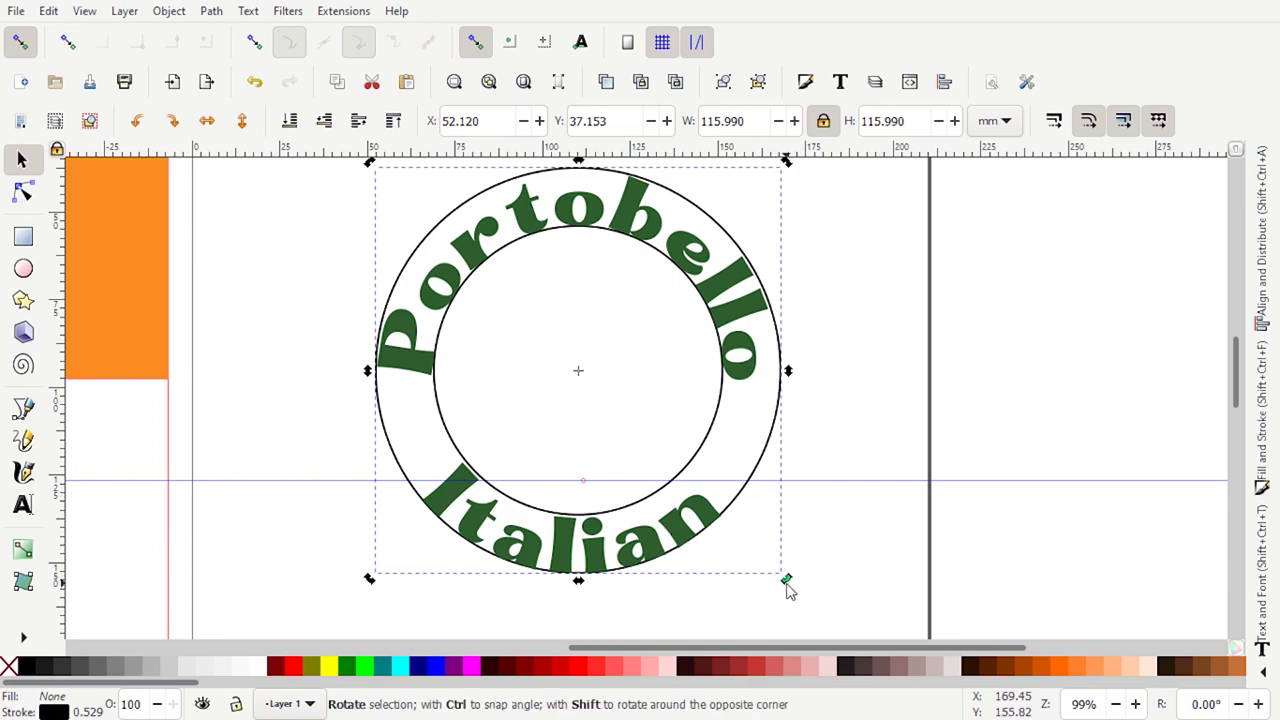
pyautogui.keyDown('ctrl'); pyautogui.scroll(-1, 492, 575); pyautogui.keyUp('ctrl')
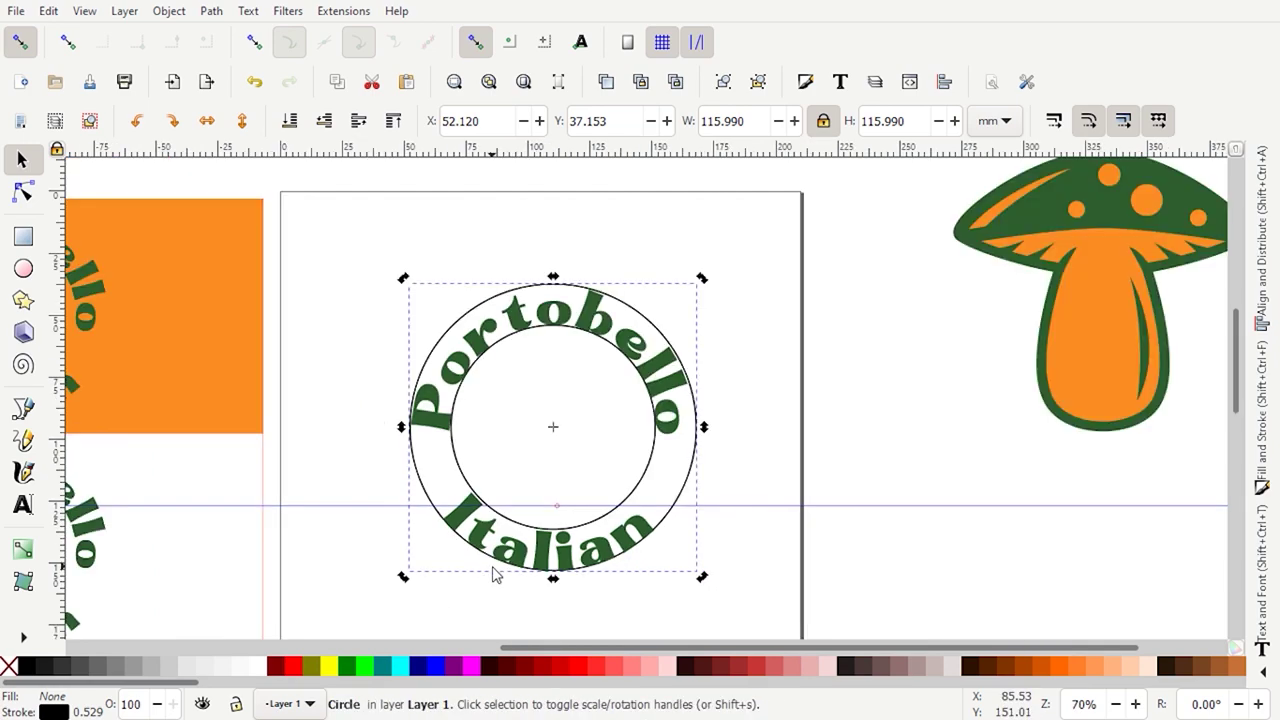
pyautogui.press('Delete')
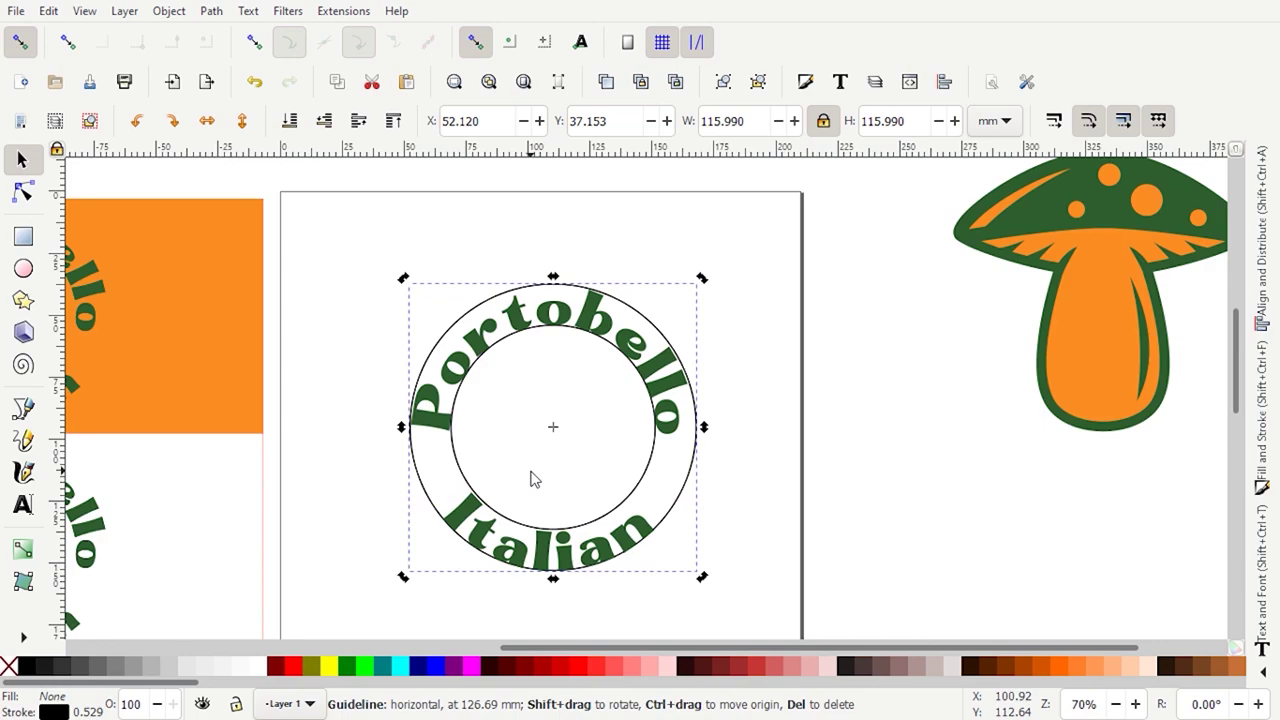
# Step: Convert both circles and the curved "Portobello" and "Italian" texts to paths
pyautogui.keyDown('ctrl'); pyautogui.scroll(-1, 533, 479); pyautogui.keyUp('ctrl')
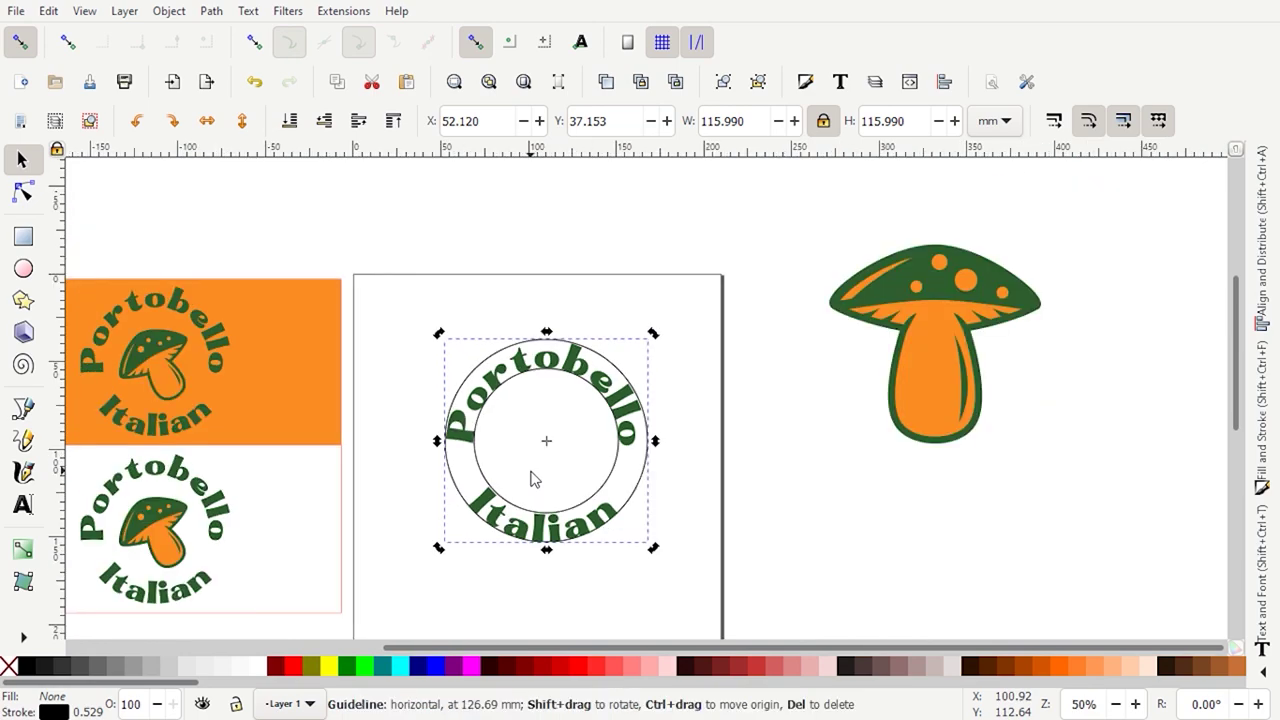
pyautogui.keyDown('ctrl'); pyautogui.scroll(-1, 531, 478); pyautogui.keyUp('ctrl')
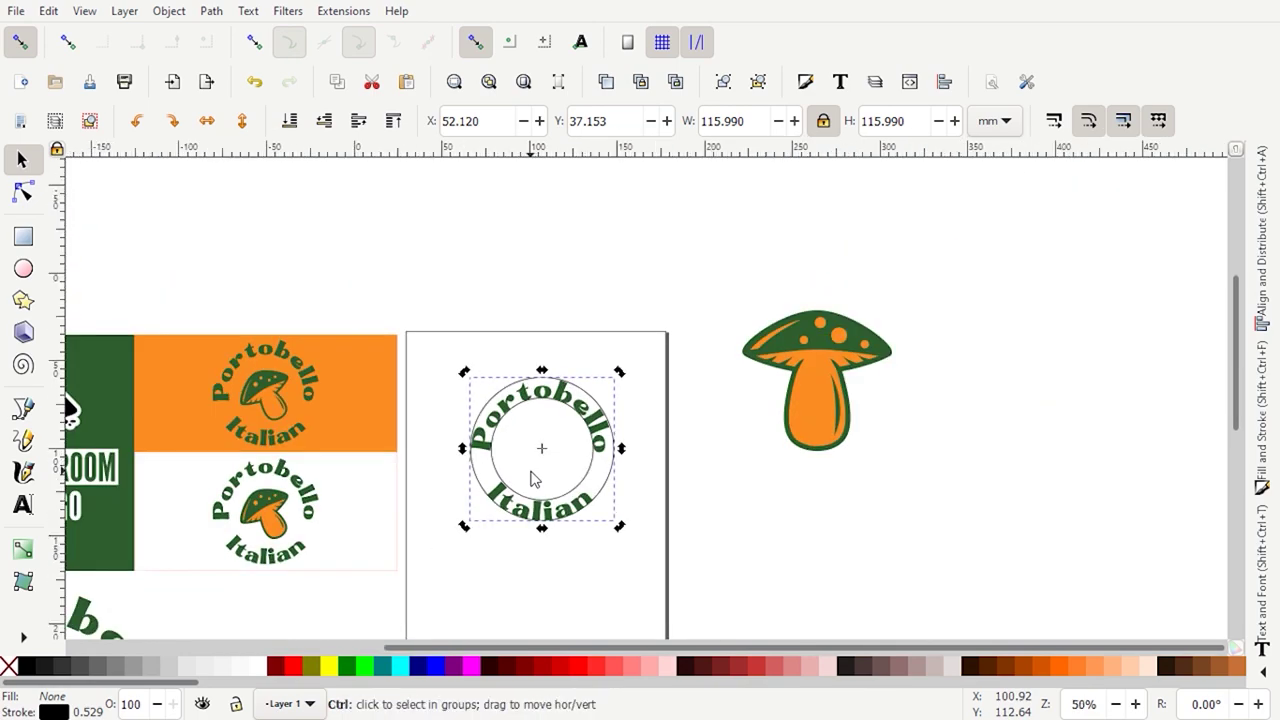
pyautogui.keyDown('ctrl'); pyautogui.scroll(1, 531, 478); pyautogui.keyUp('ctrl')
pyautogui.moveTo(396, 296); pyautogui.dragTo(690, 606)
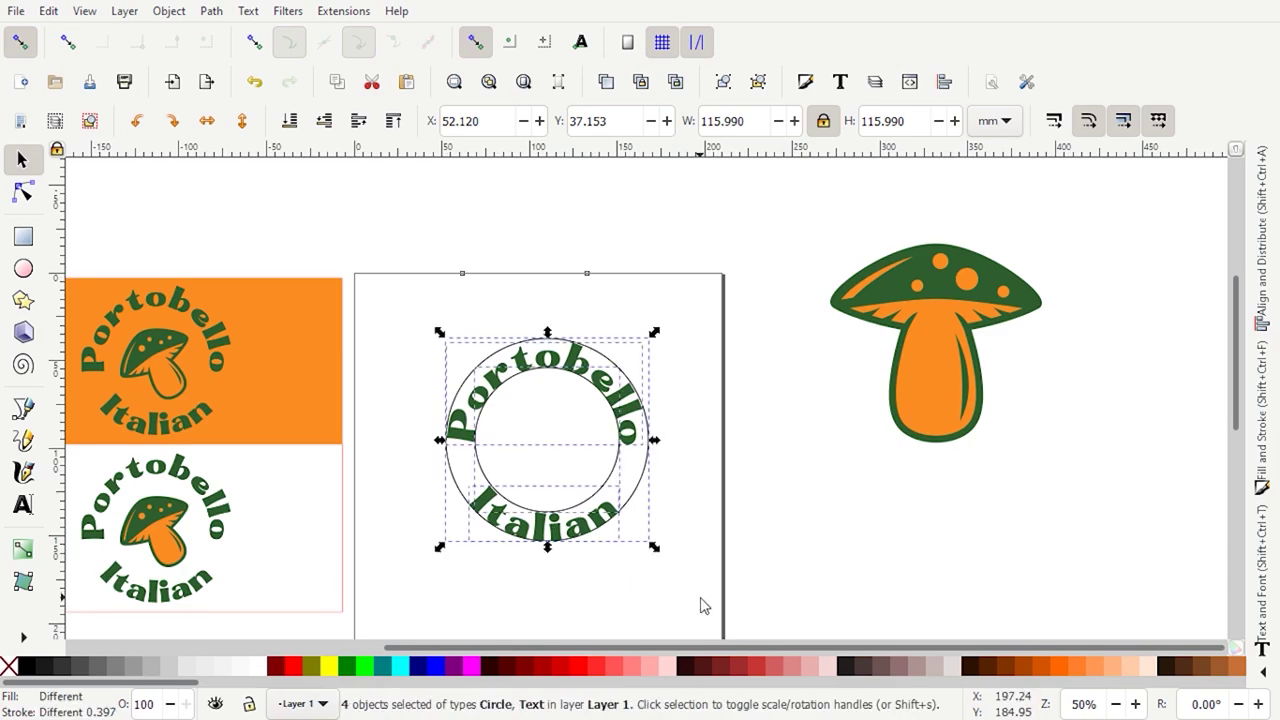
pyautogui.click(211, 11)
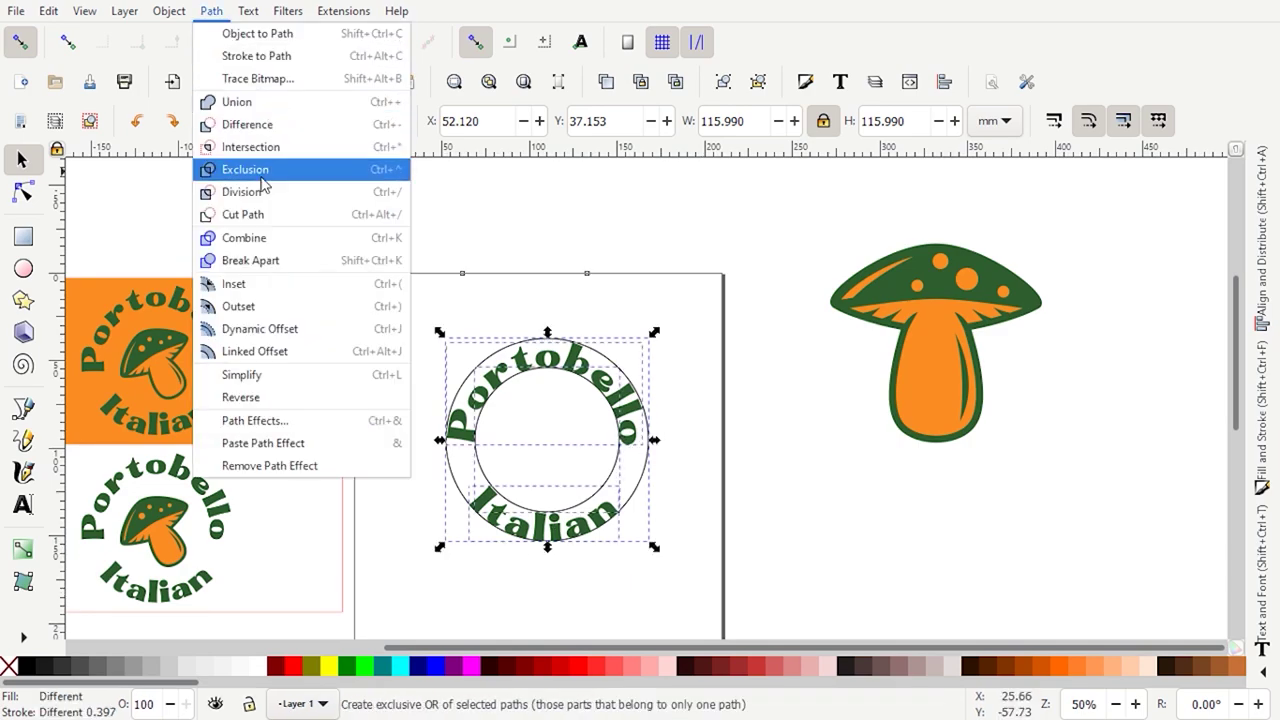
pyautogui.click(258, 43)
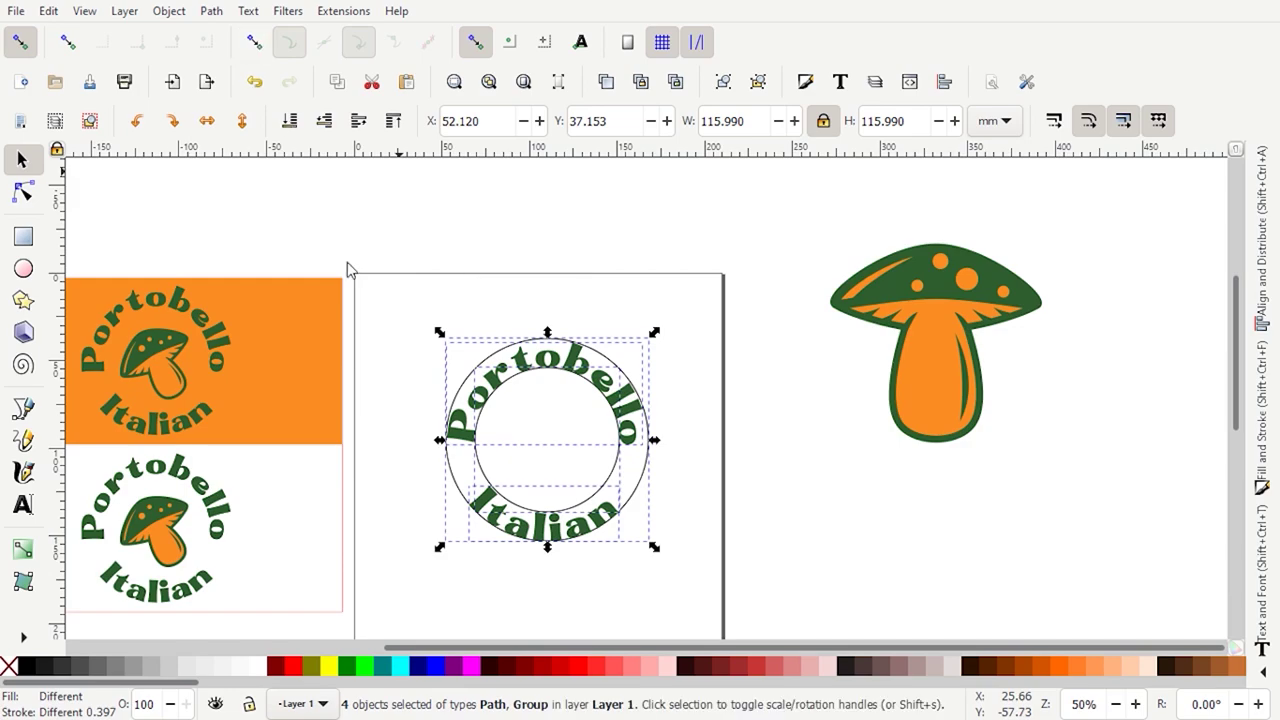
# Step: Delete the outer and inner circles so only the curved lettering is left
pyautogui.scroll(1, 641, 503)
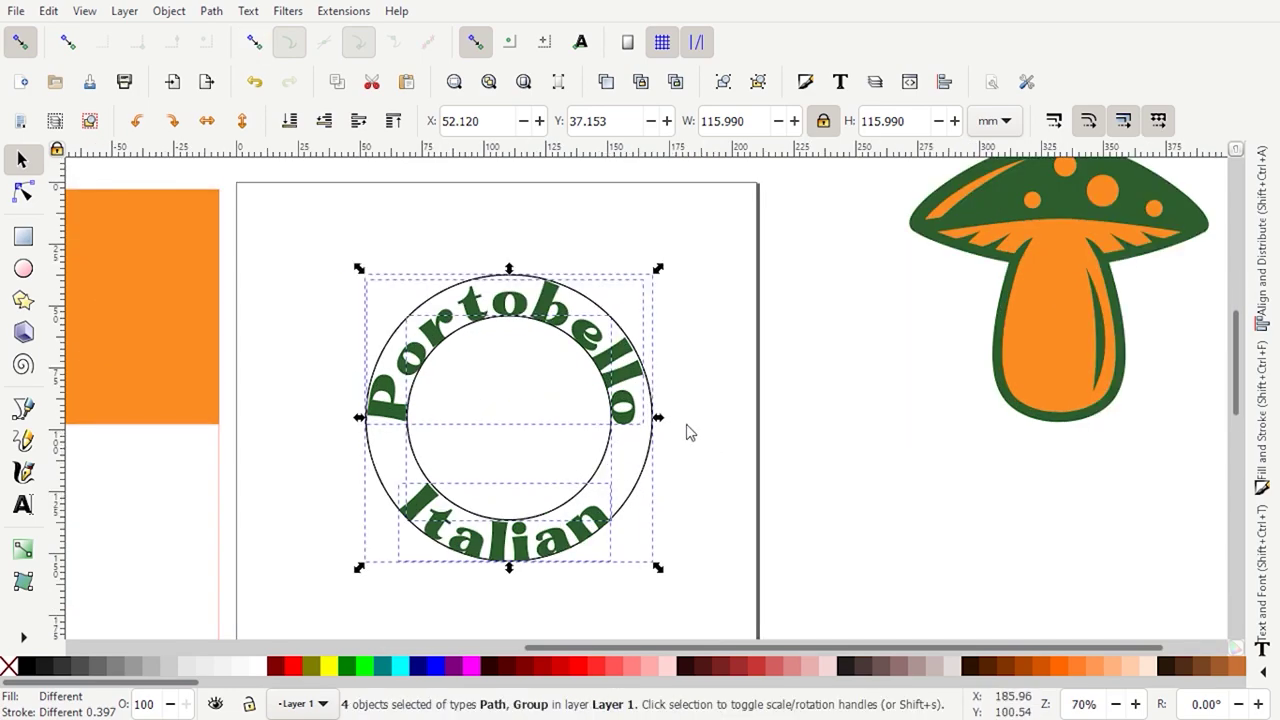
pyautogui.click(674, 500)
pyautogui.click(646, 485)
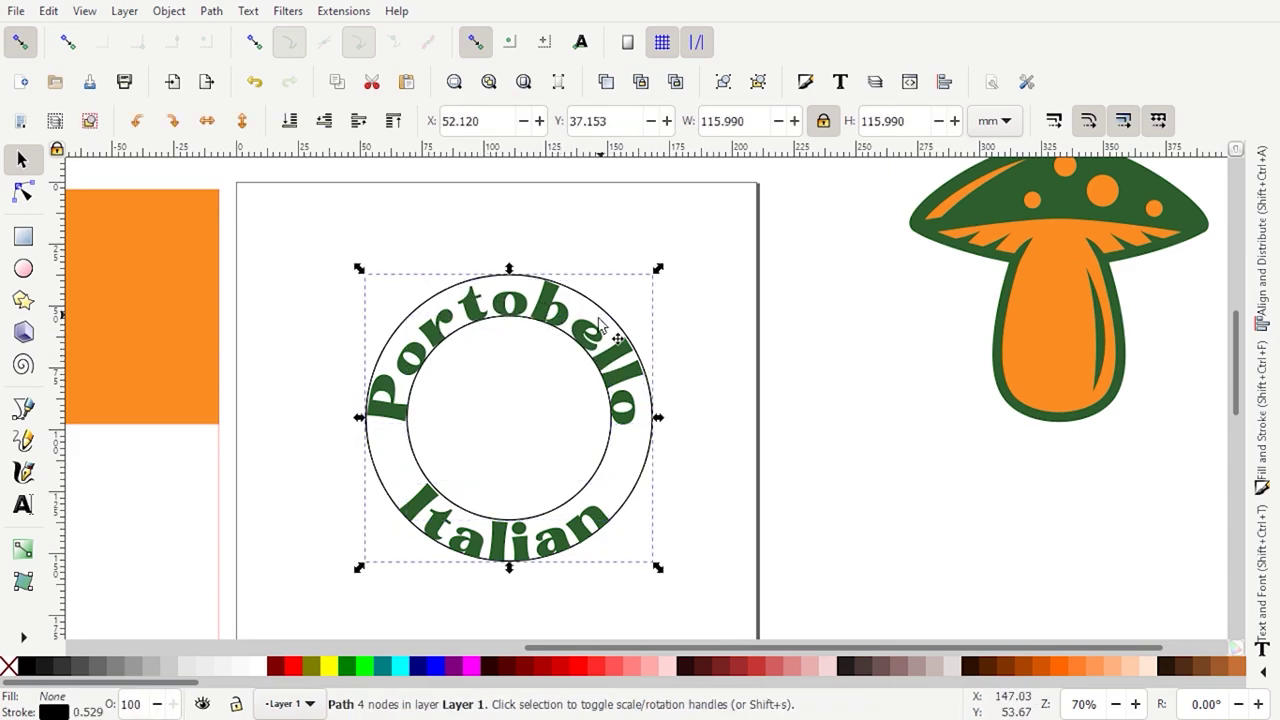
pyautogui.keyDown('ctrl'); pyautogui.scroll(-1, 652, 341); pyautogui.keyUp('ctrl')
pyautogui.moveTo(645, 433); pyautogui.dragTo(745, 427)
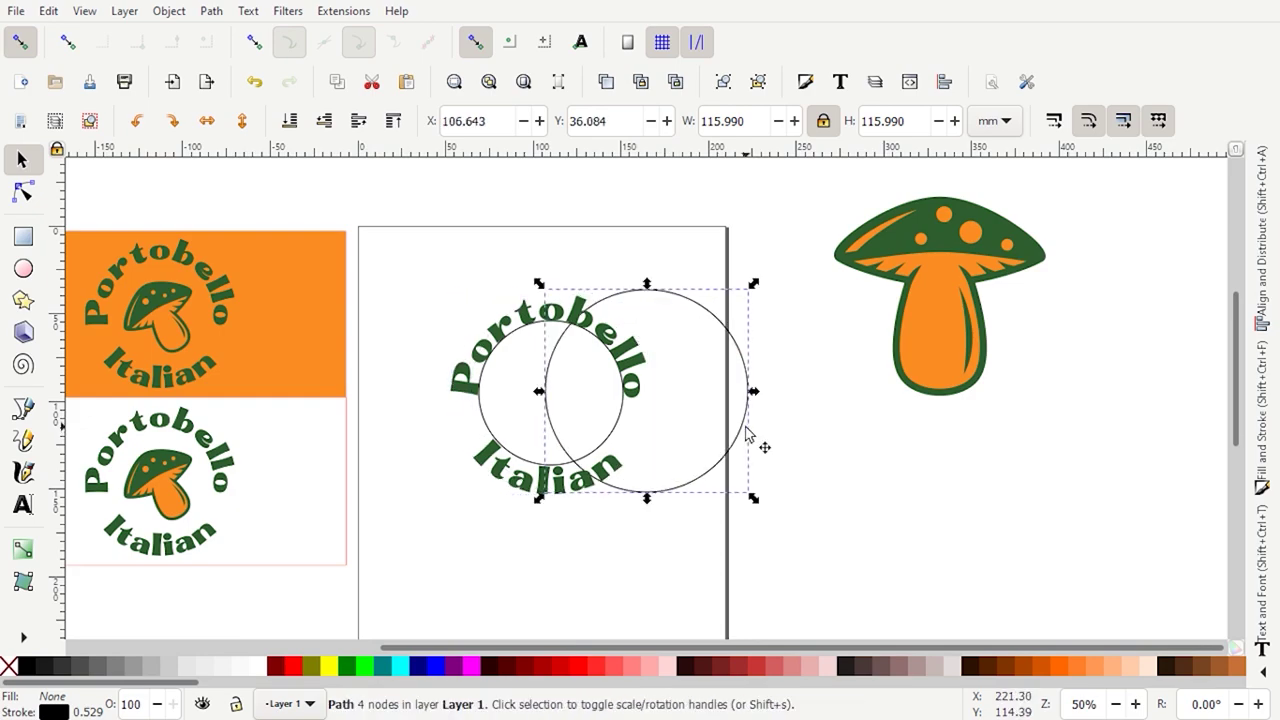
pyautogui.press('Delete')
pyautogui.click(613, 432)
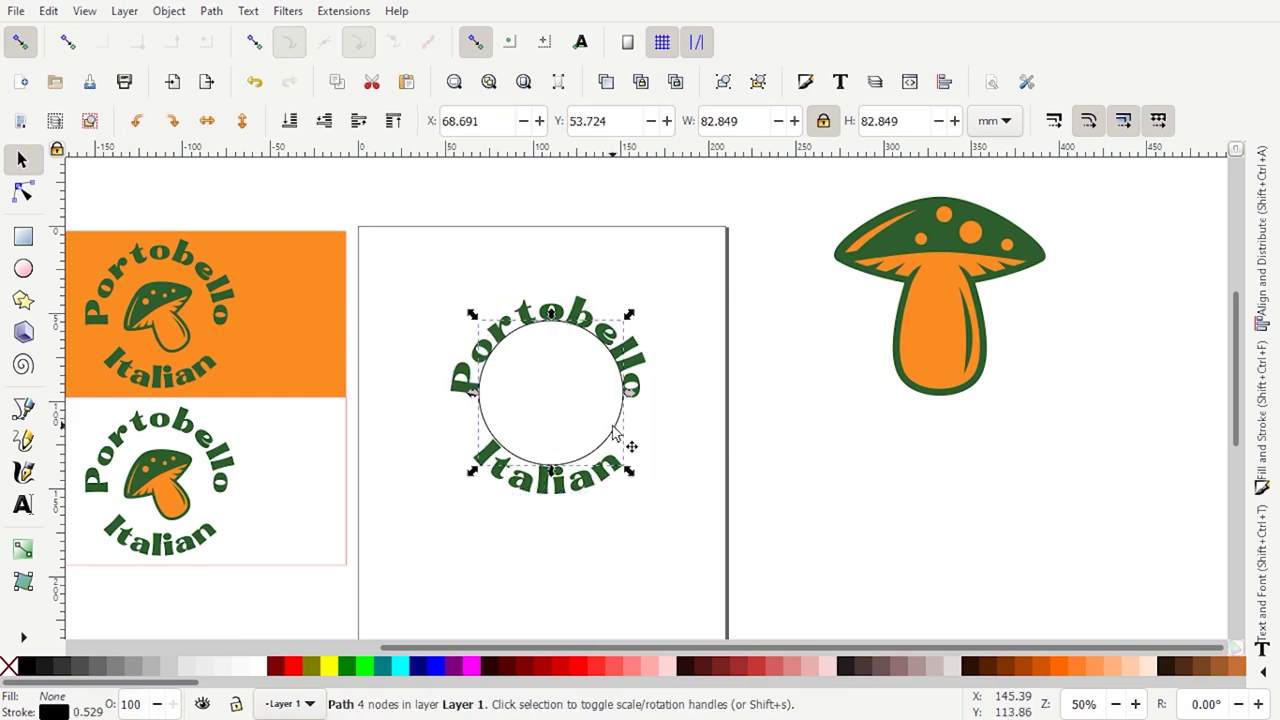
pyautogui.press('Delete')
# Step: Scale the mushroom group down proportionally to about 74 mm wide and place it inside the ring of lettering
pyautogui.keyDown('ctrl'); pyautogui.scroll(-1, 615, 433); pyautogui.keyUp('ctrl')
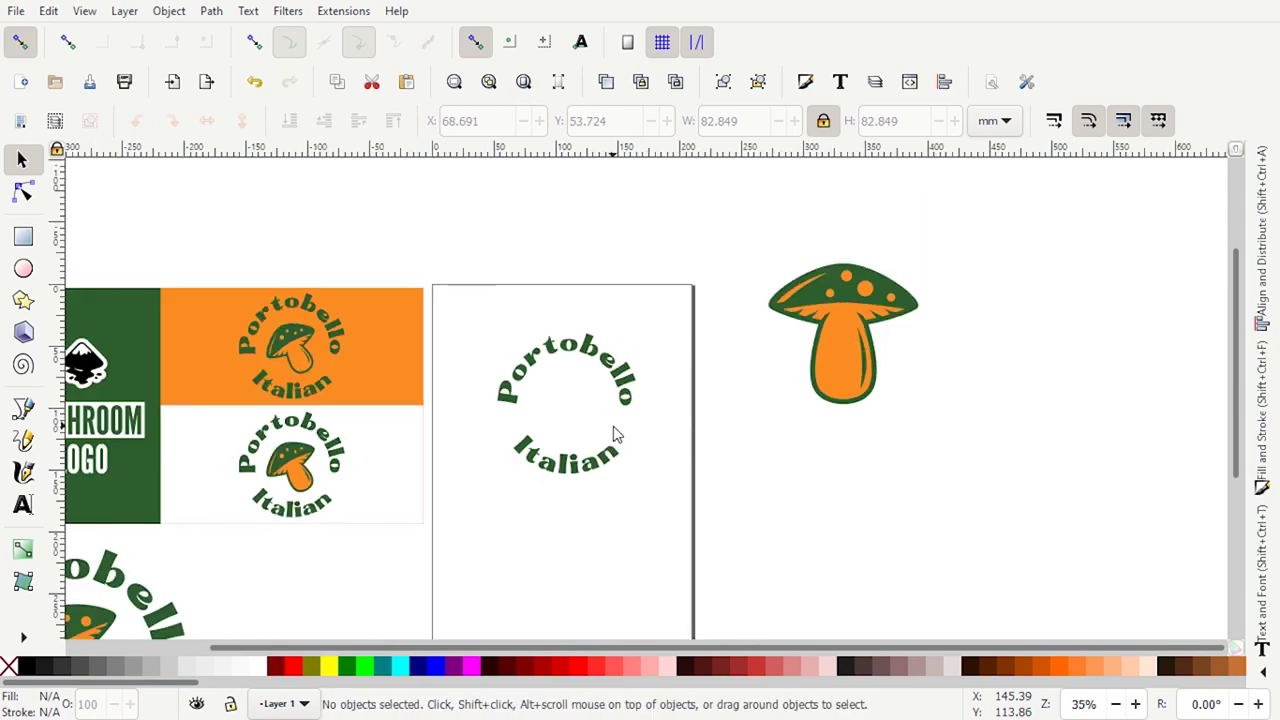
pyautogui.keyDown('ctrl'); pyautogui.scroll(1, 673, 476); pyautogui.keyUp('ctrl')
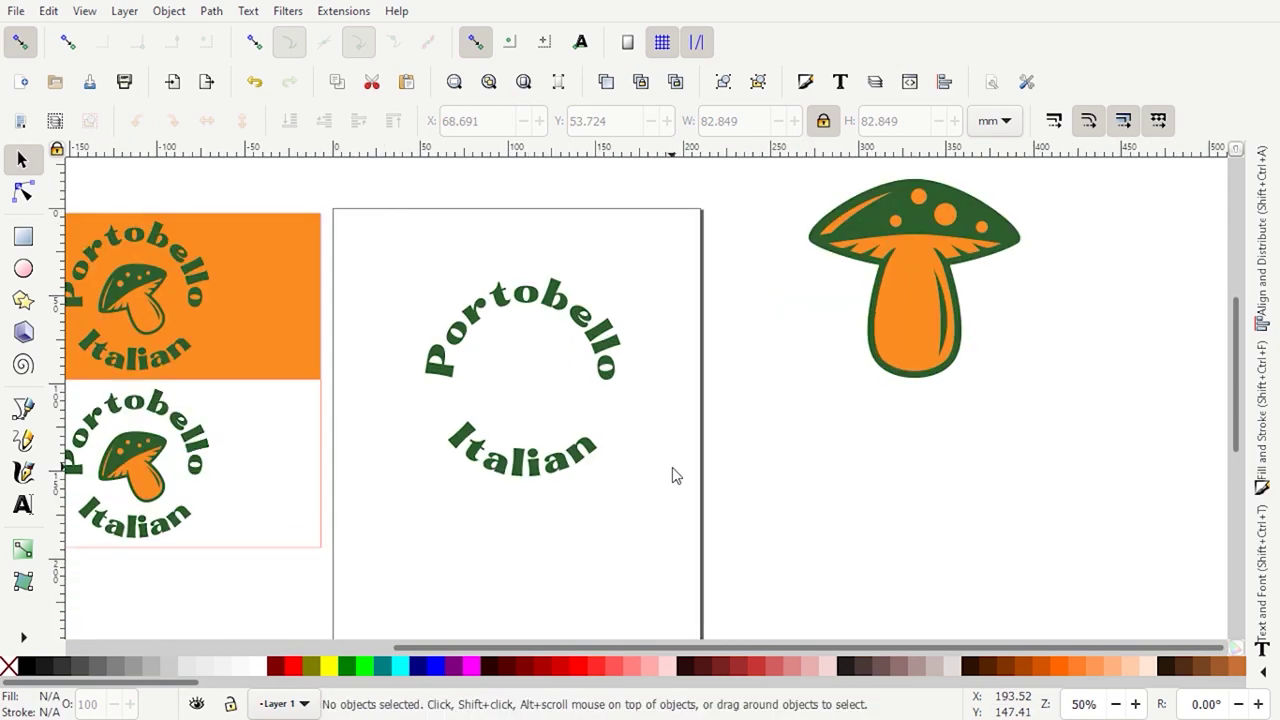
pyautogui.moveTo(1095, 446); pyautogui.dragTo(798, 172)
pyautogui.moveTo(918, 250); pyautogui.dragTo(779, 340)
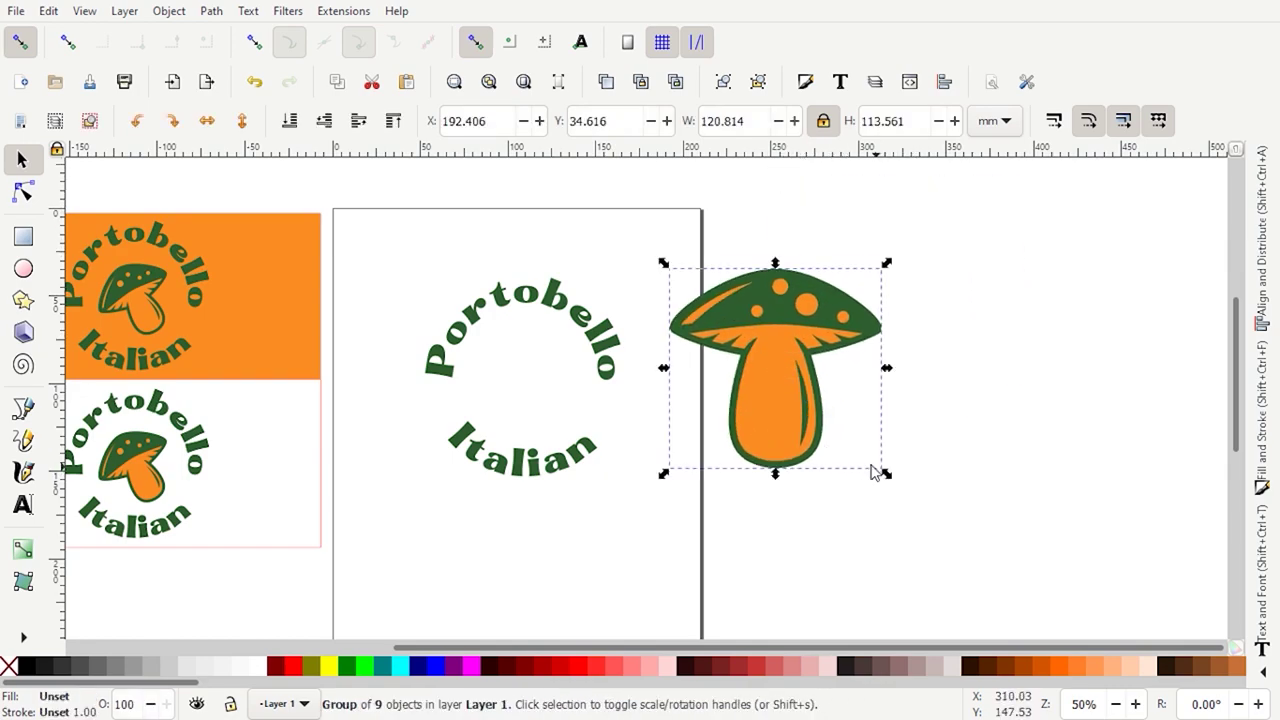
pyautogui.moveTo(886, 474); pyautogui.dragTo(849, 440)
pyautogui.moveTo(748, 396); pyautogui.dragTo(503, 405)
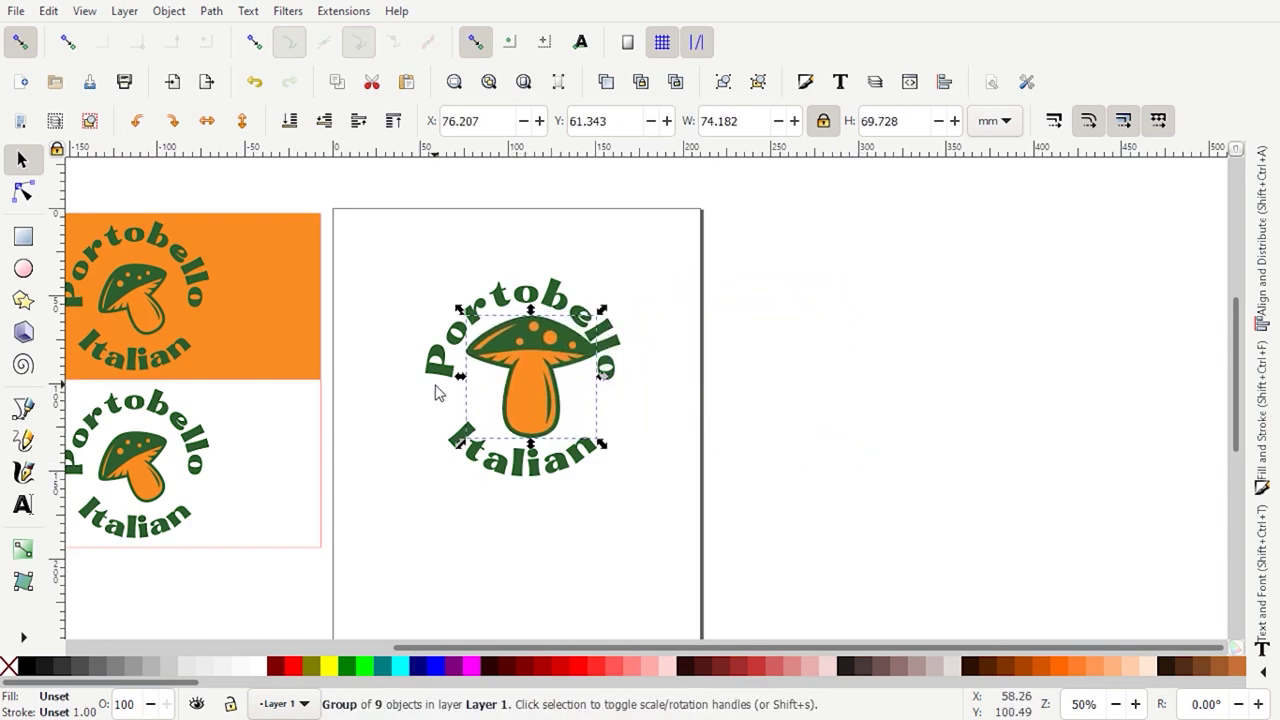
# Step: Group the "Portobello" and "Italian" lettering into one object
pyautogui.click(452, 447)
pyautogui.keyDown('shift'); pyautogui.click(480, 462); pyautogui.keyUp('shift')
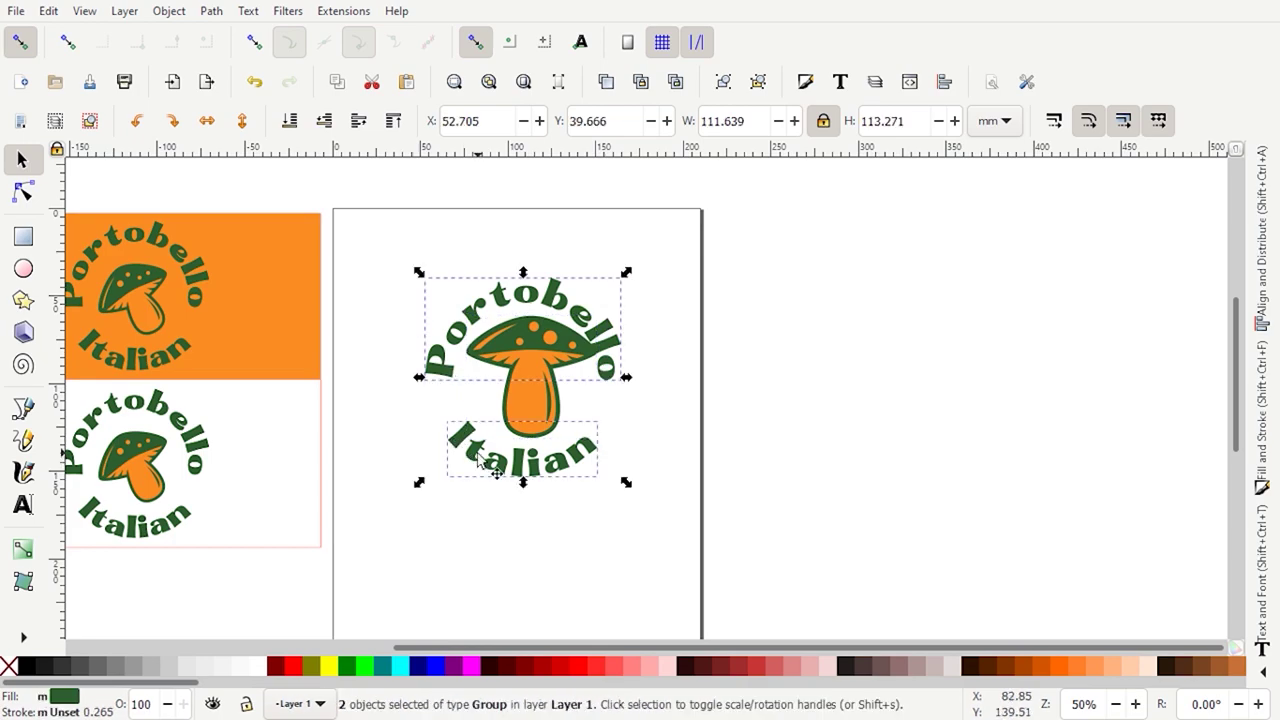
pyautogui.press('ctrl')
pyautogui.hotkey('ctrl', 'g')
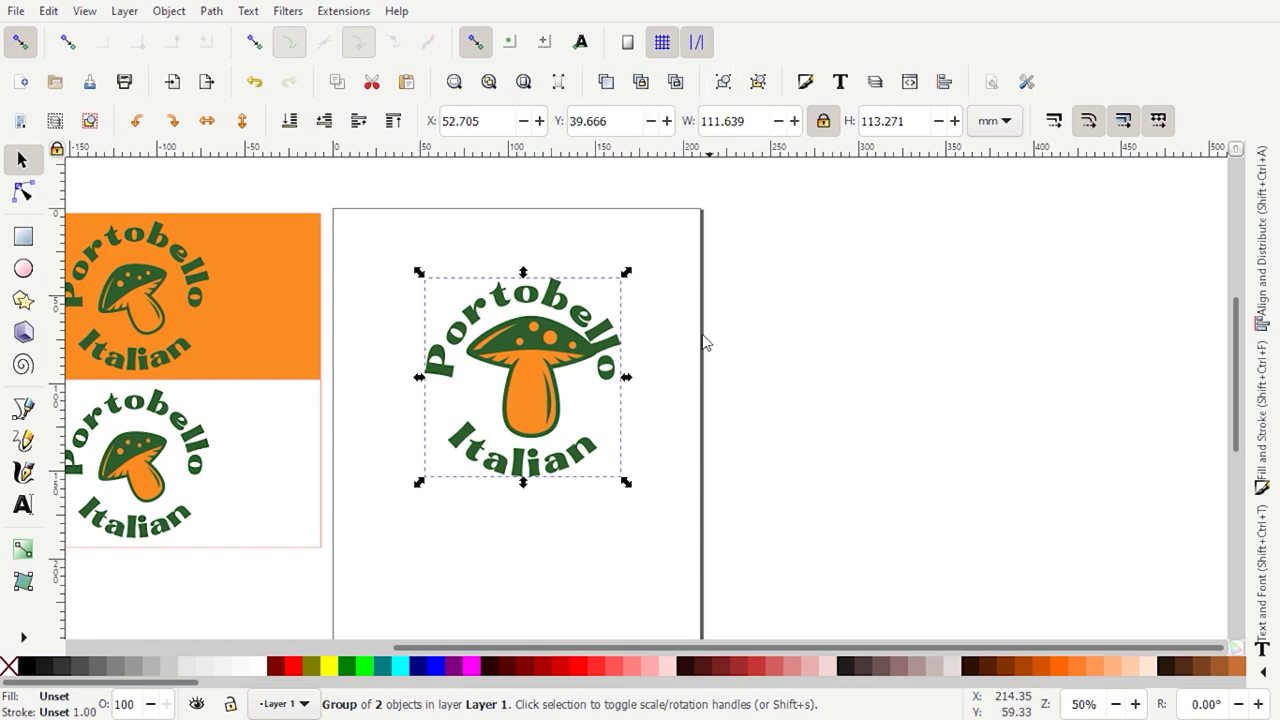
# Step: Centre the lettering group on the mushroom horizontally and vertically, aligning relative to the last selected object
pyautogui.keyDown('ctrl'); pyautogui.keyDown('shift'); pyautogui.click(537, 380); pyautogui.keyUp('shift'); pyautogui.keyUp('ctrl')
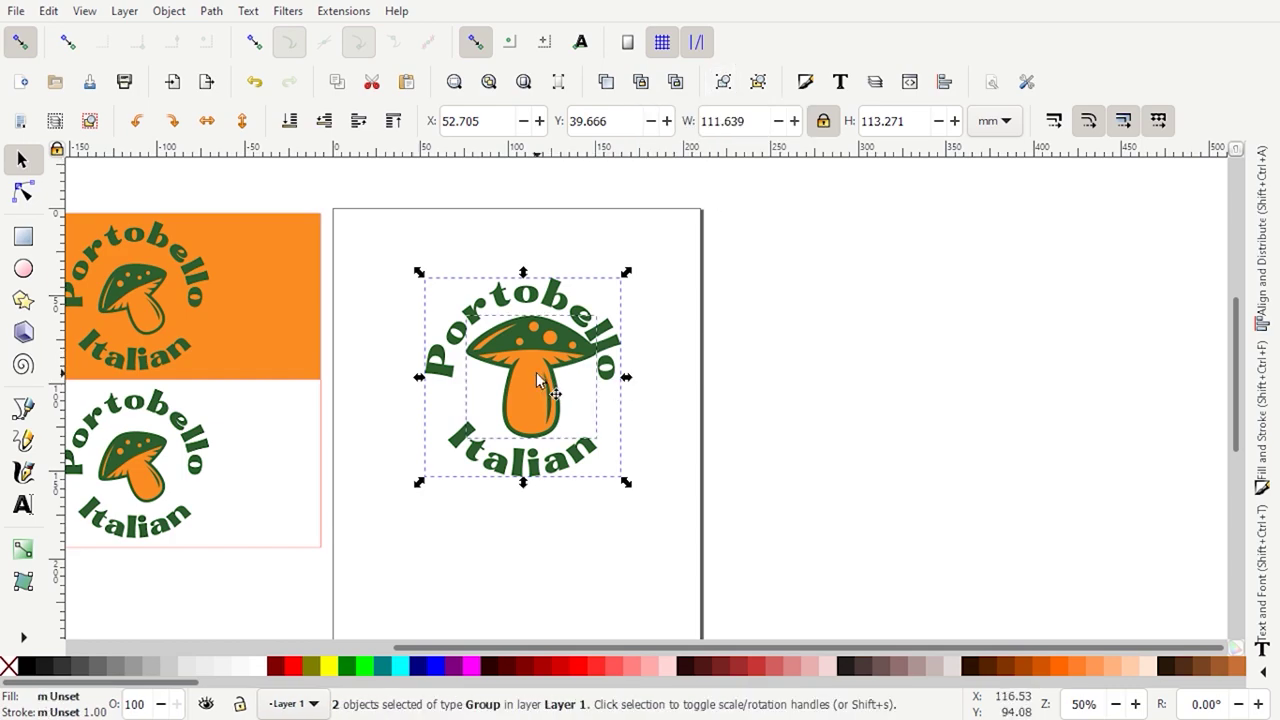
pyautogui.click(945, 83)
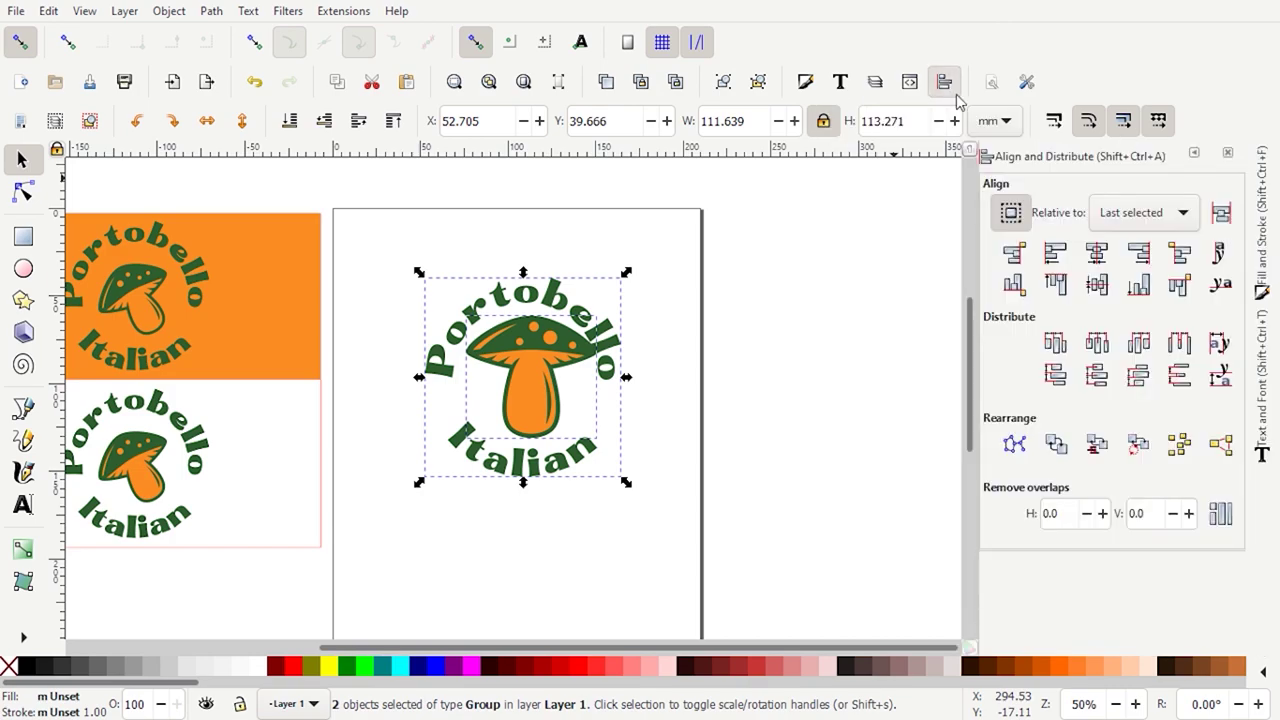
pyautogui.click(1099, 254)
pyautogui.click(813, 408)
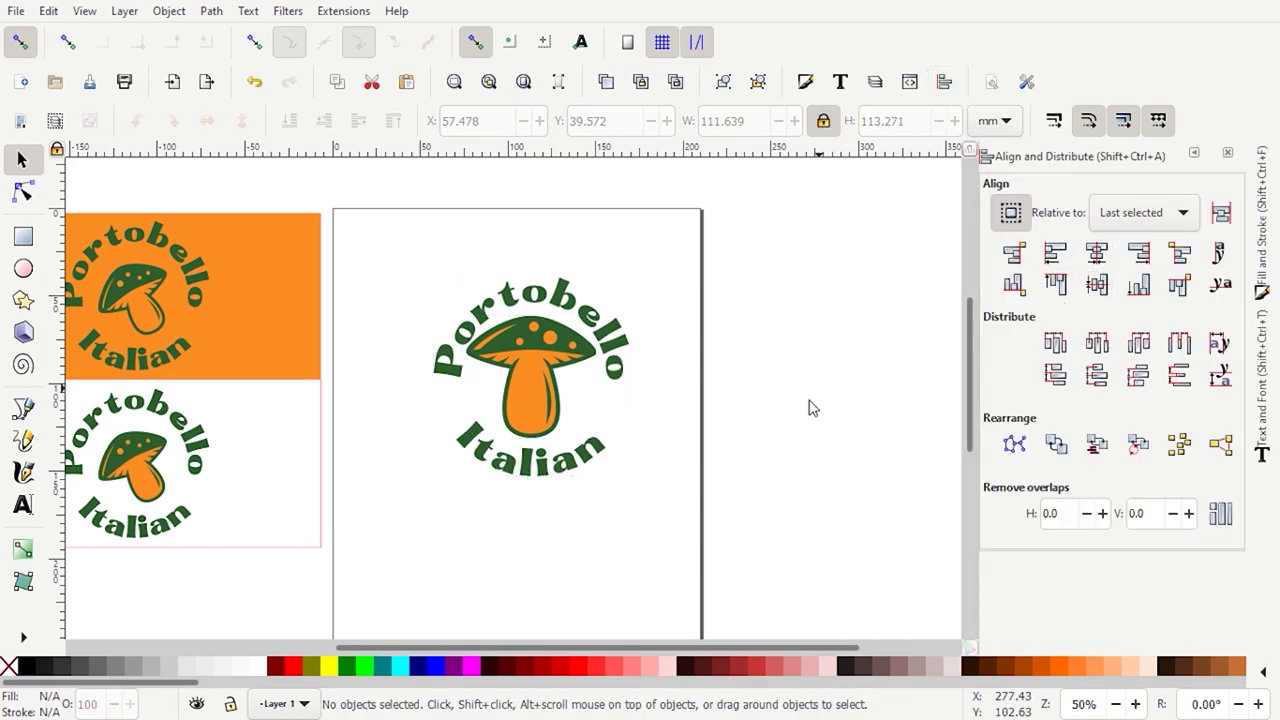
# Step: Scale the mushroom group down proportionally around its centre to about 56 mm wide
pyautogui.scroll(2, 620, 458)
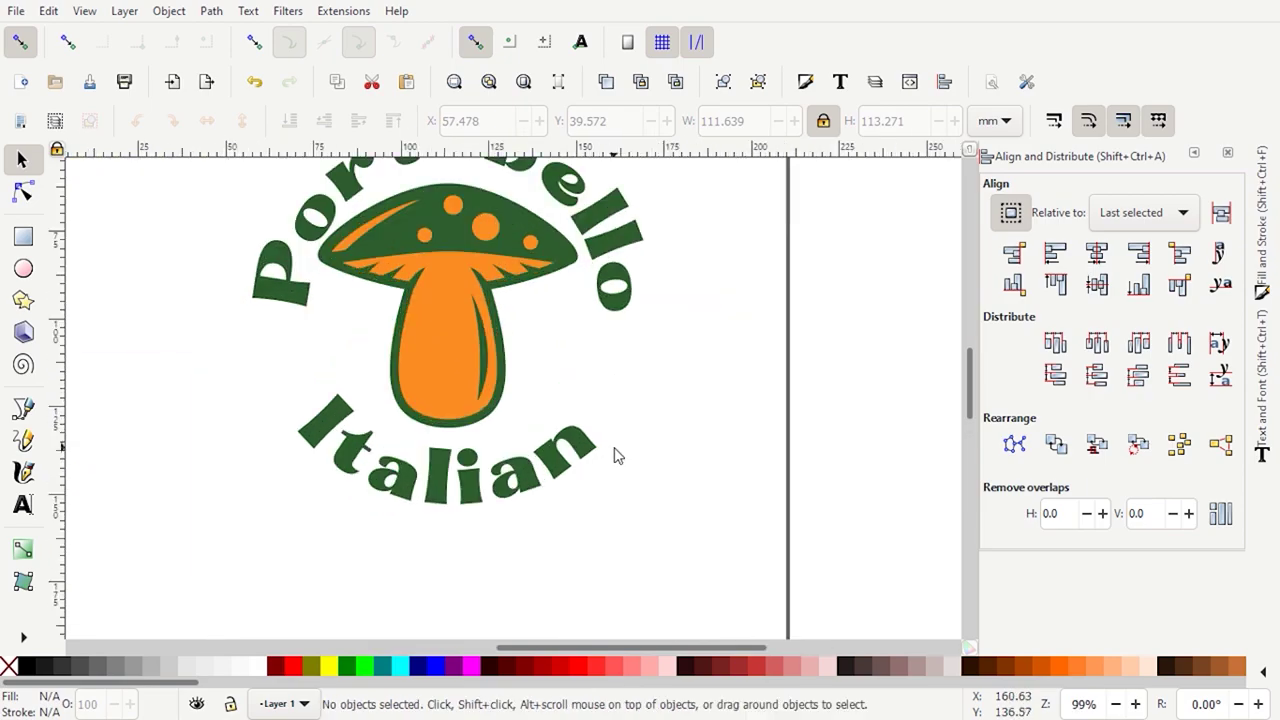
pyautogui.click(463, 357)
pyautogui.moveTo(583, 433); pyautogui.dragTo(555, 421)
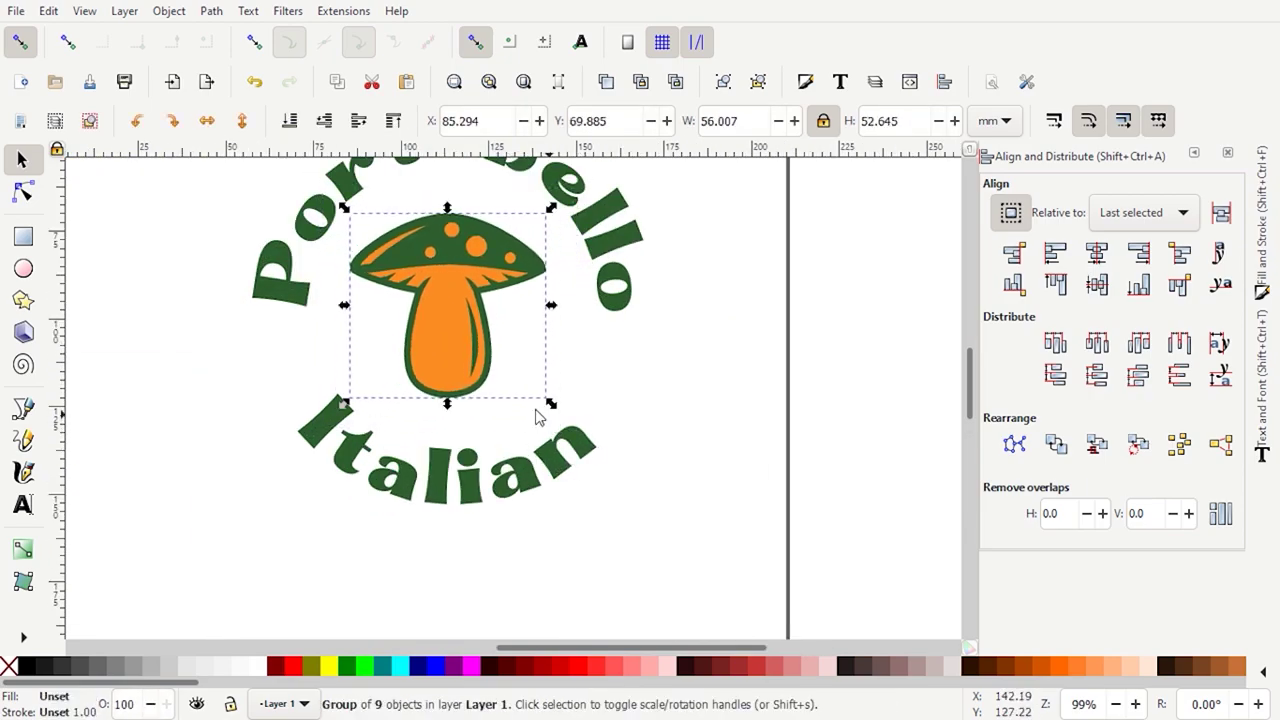
# Step: Rotate the mushroom counter-clockwise around its centre so the cap tilts left and the stem points to the lower right
pyautogui.click(462, 376)
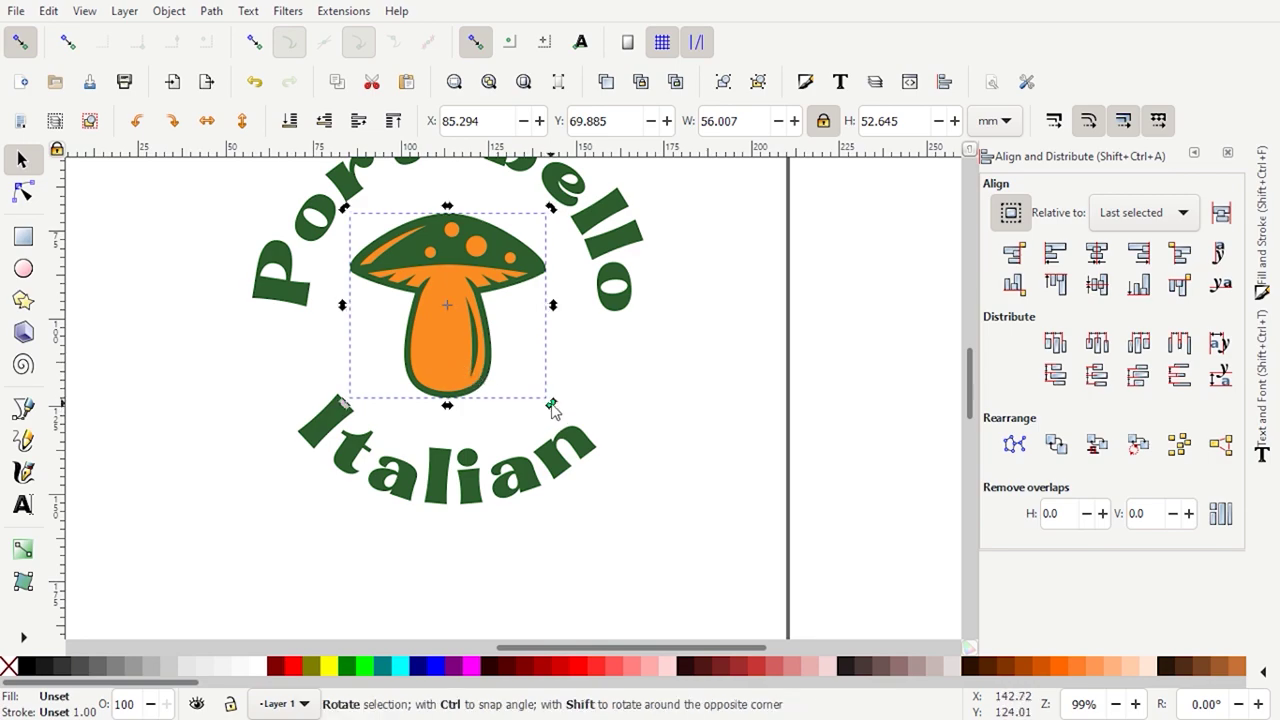
pyautogui.moveTo(551, 405); pyautogui.dragTo(587, 352)
pyautogui.scroll(-1, 617, 371)
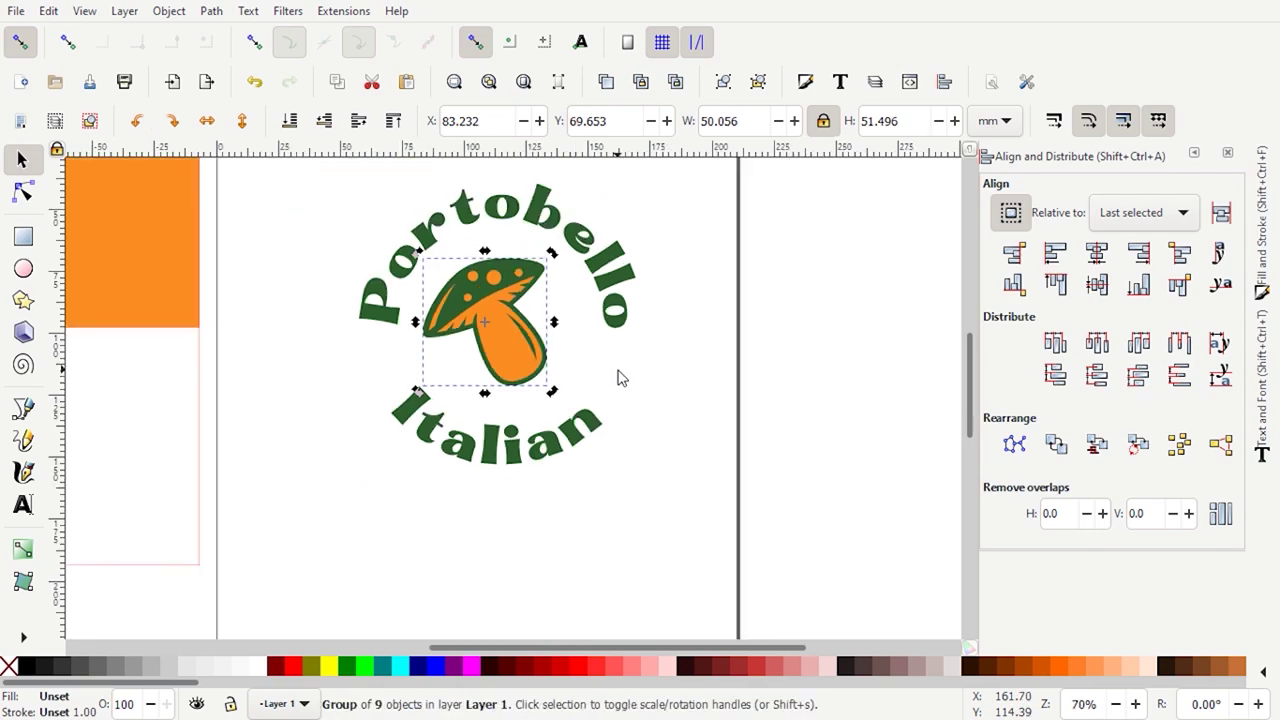
pyautogui.click(700, 465)
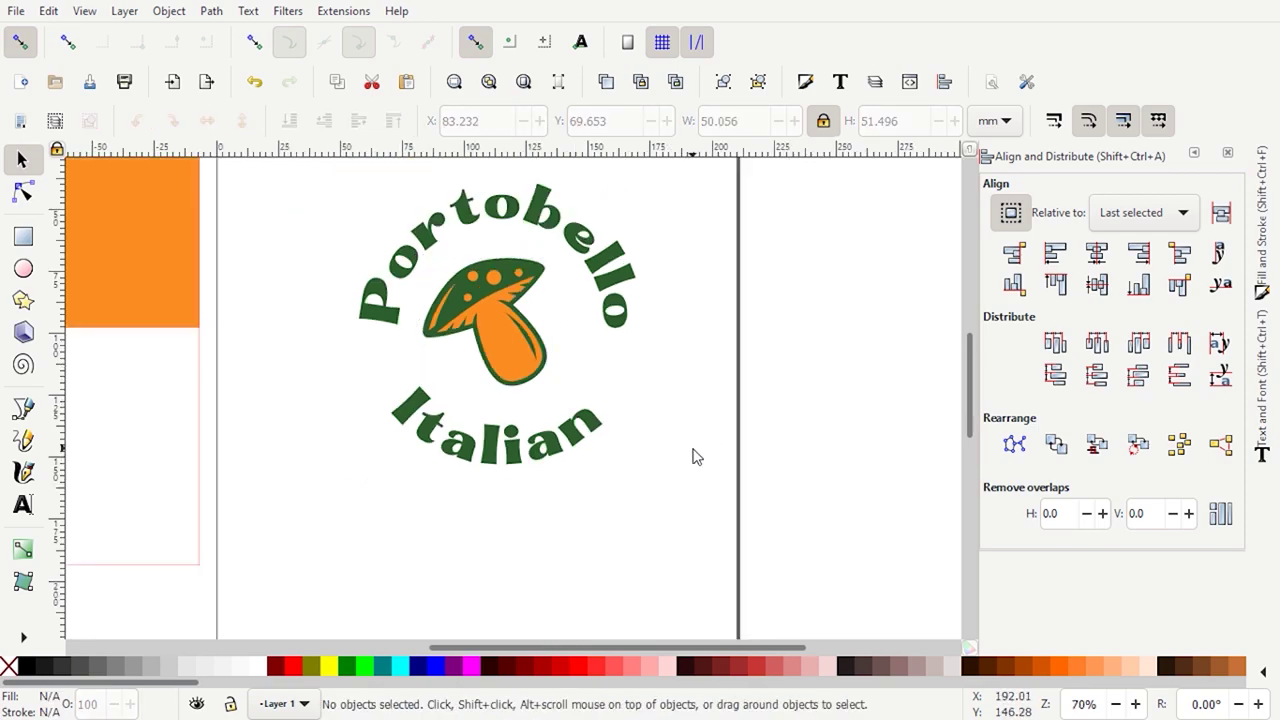
# Step: Select the tilted mushroom and the surrounding lettering group on the page together
pyautogui.scroll(-2, 697, 457)
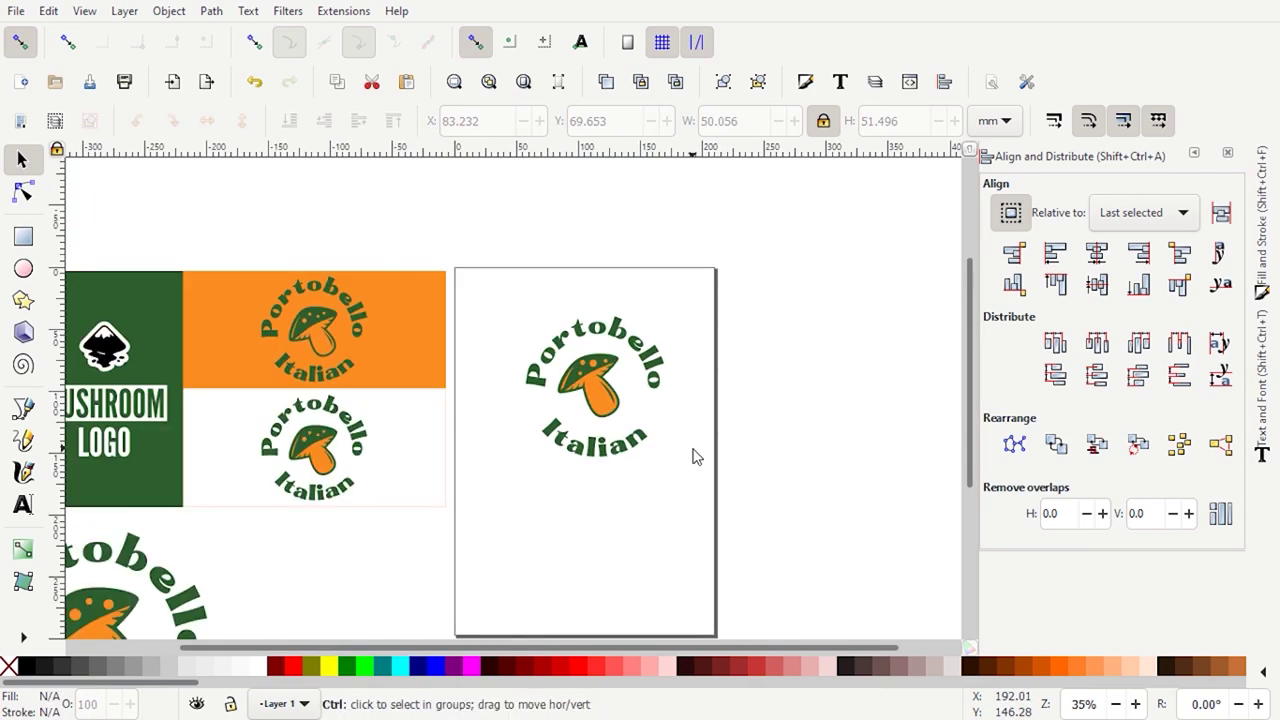
pyautogui.scroll(-1, 690, 450)
pyautogui.scroll(1, 362, 528)
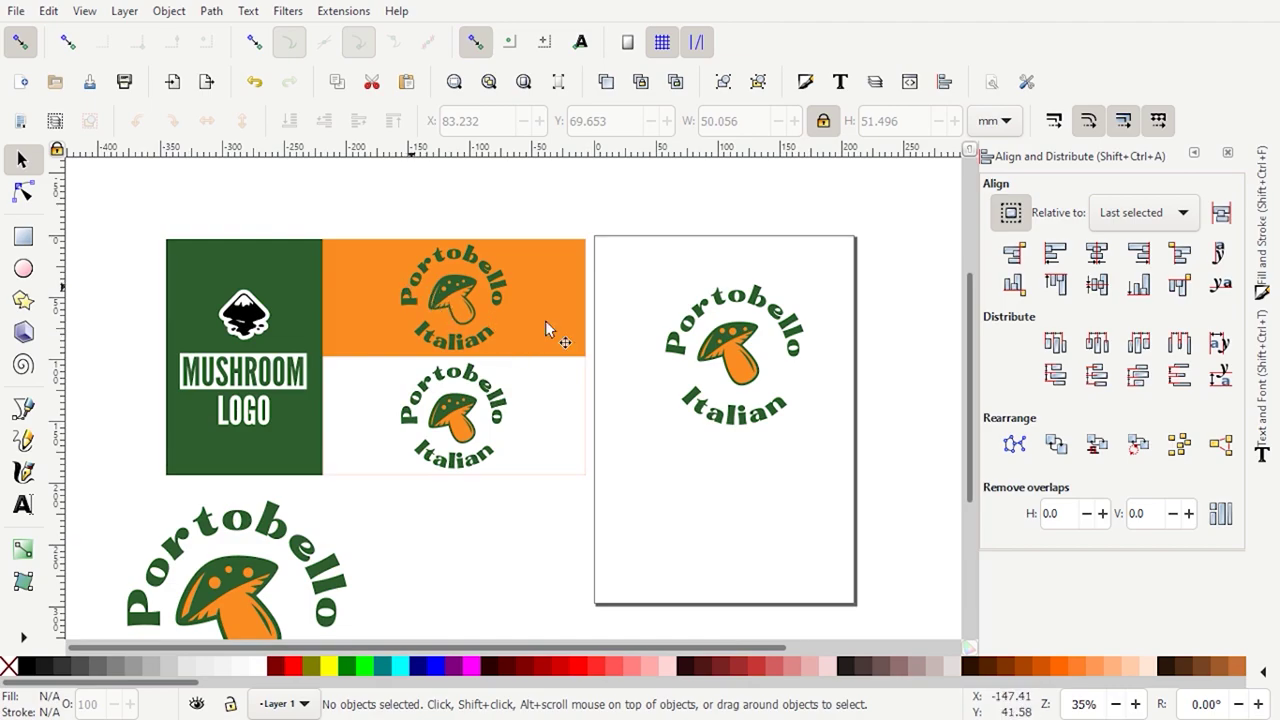
pyautogui.press('ctrl')
pyautogui.scroll(1, 806, 407)
pyautogui.scroll(-1, 806, 407)
pyautogui.moveTo(891, 484); pyautogui.dragTo(621, 224)
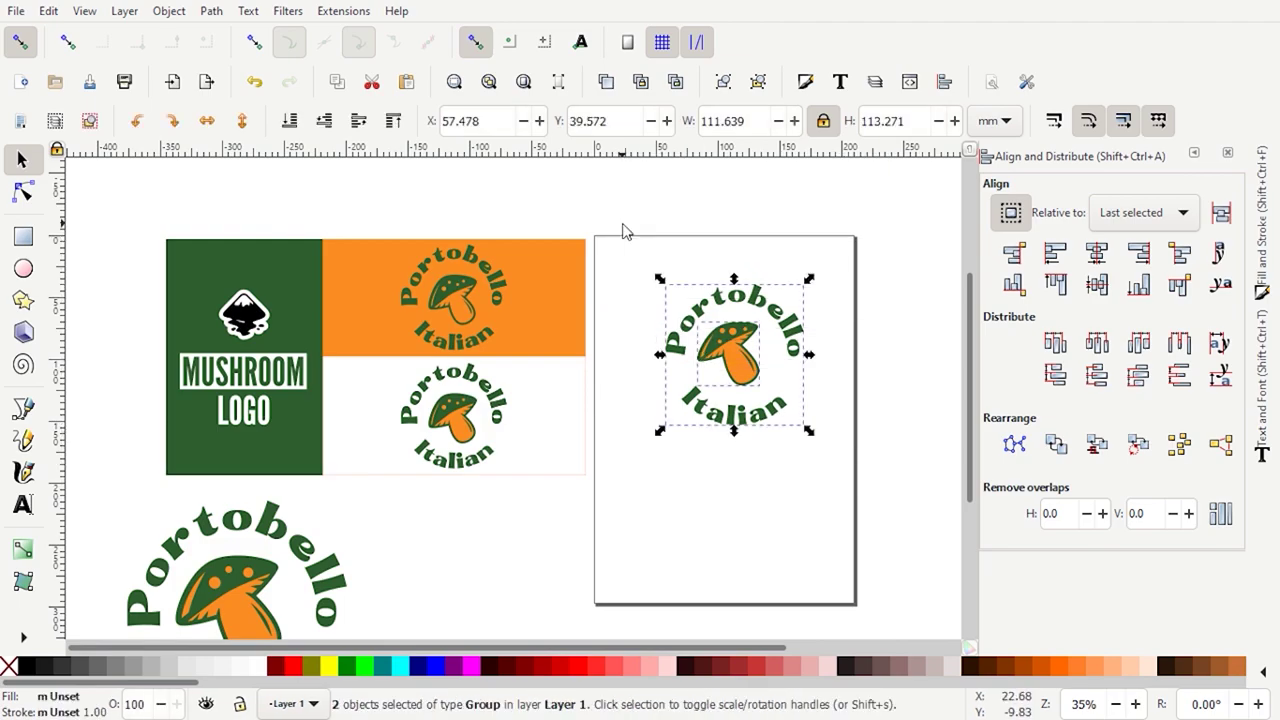